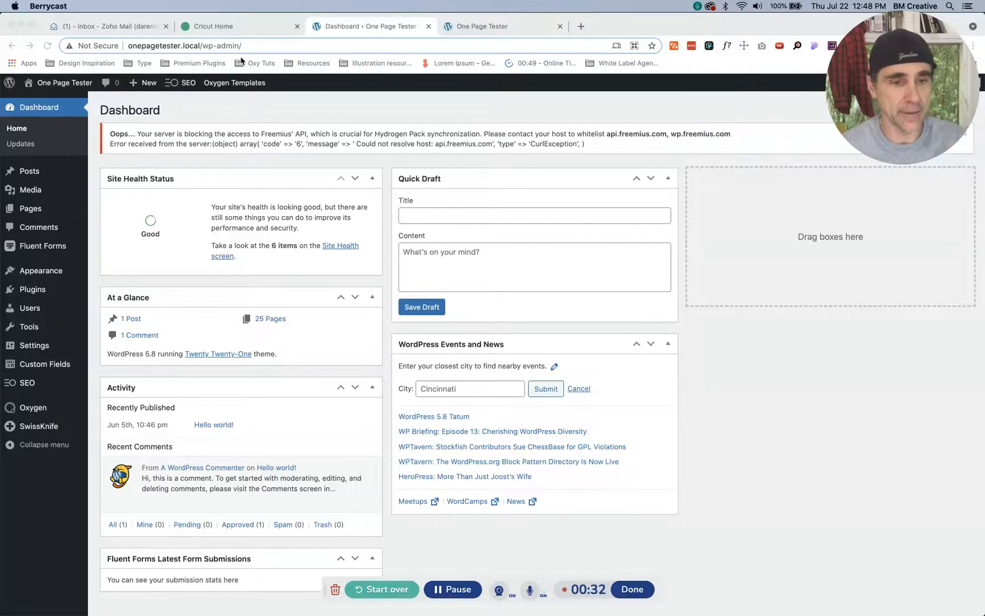
Step: Examine the Cricut home page from its header bars down to the footer as the layout reference
click(233, 37)
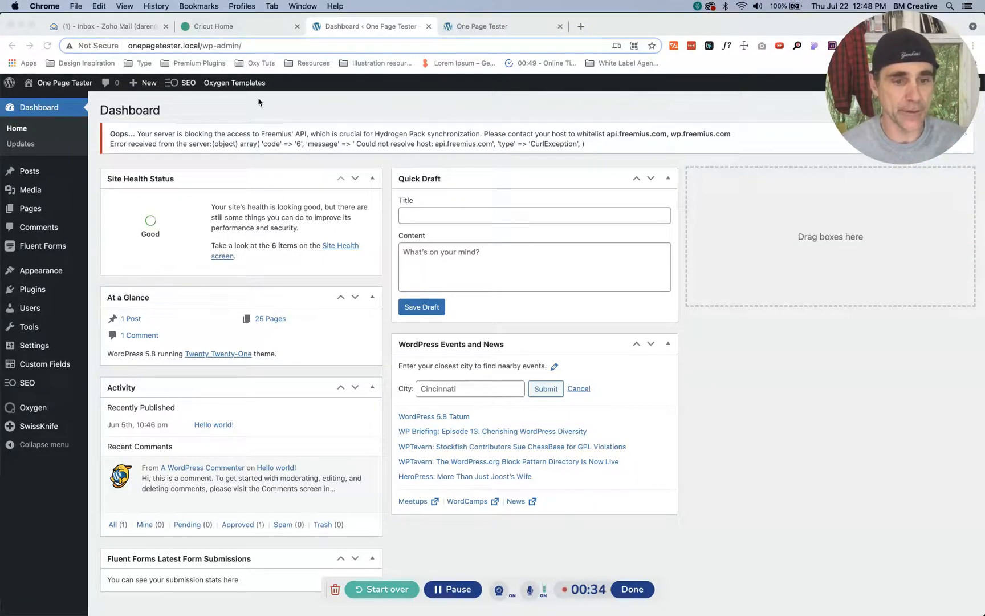
click(272, 31)
scroll(301, 151, up, 20)
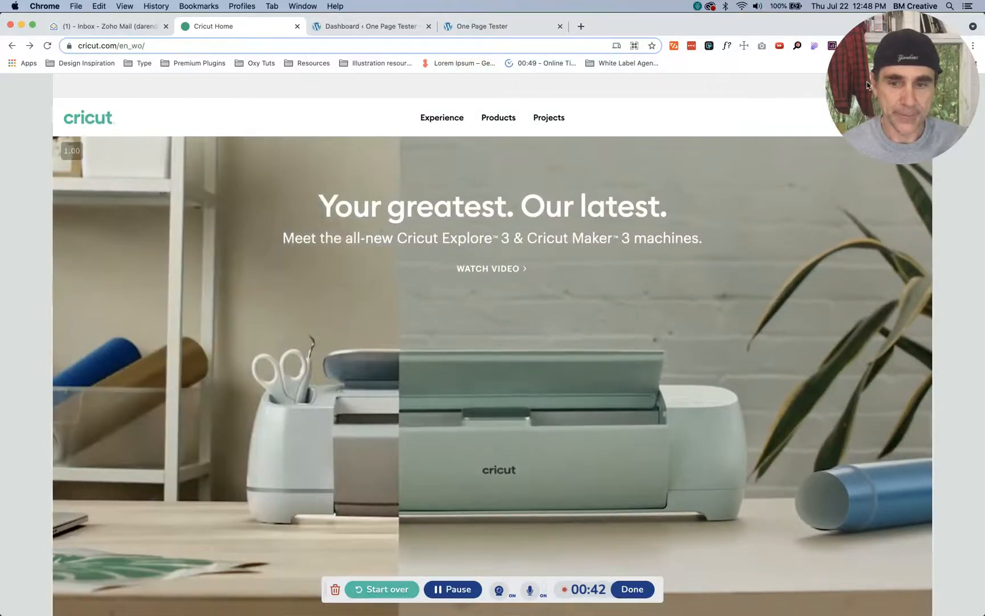
drag(884, 84, 871, 524)
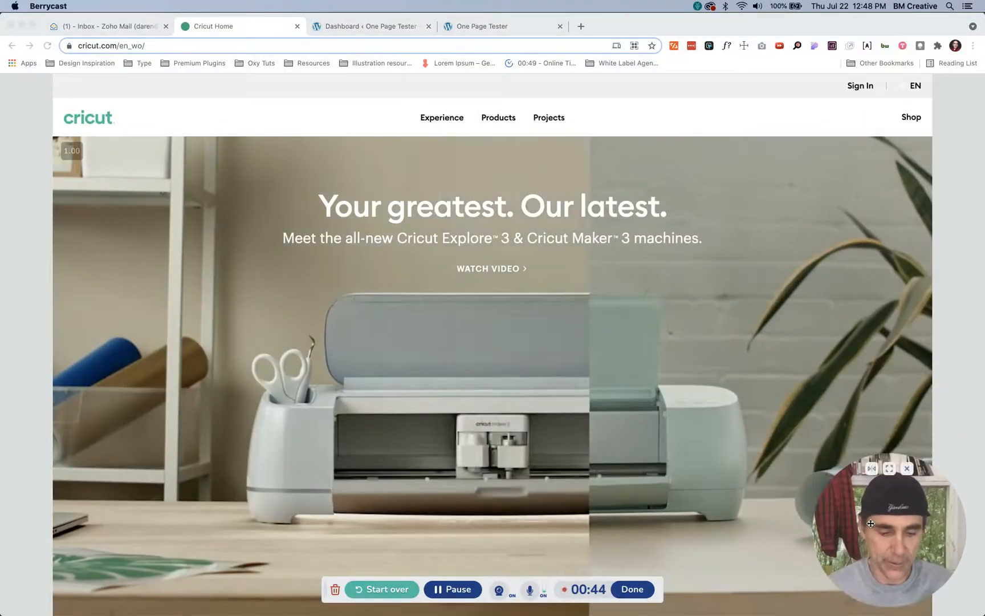
scroll(758, 432, down, 15)
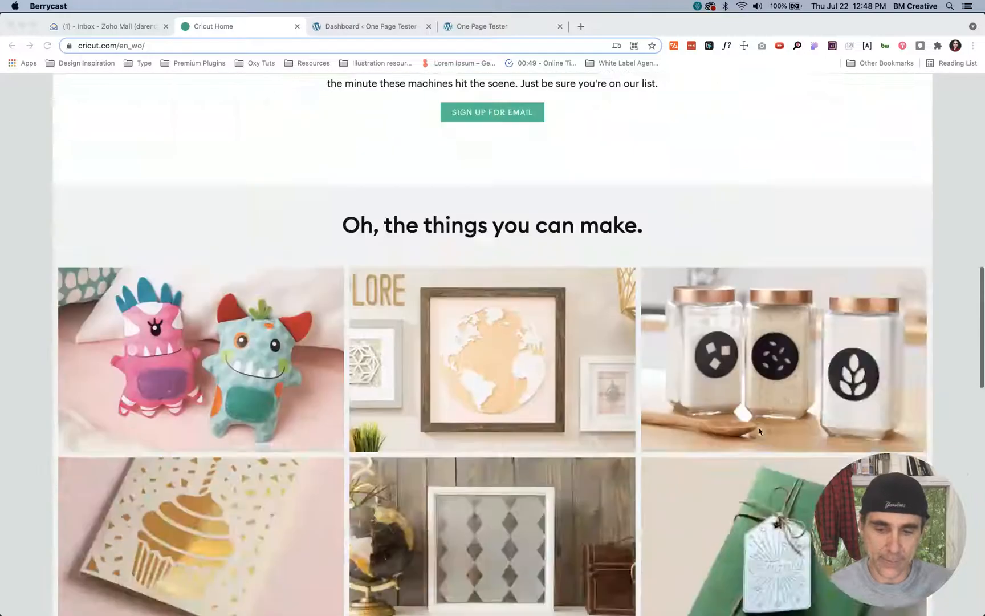
scroll(759, 432, down, 6)
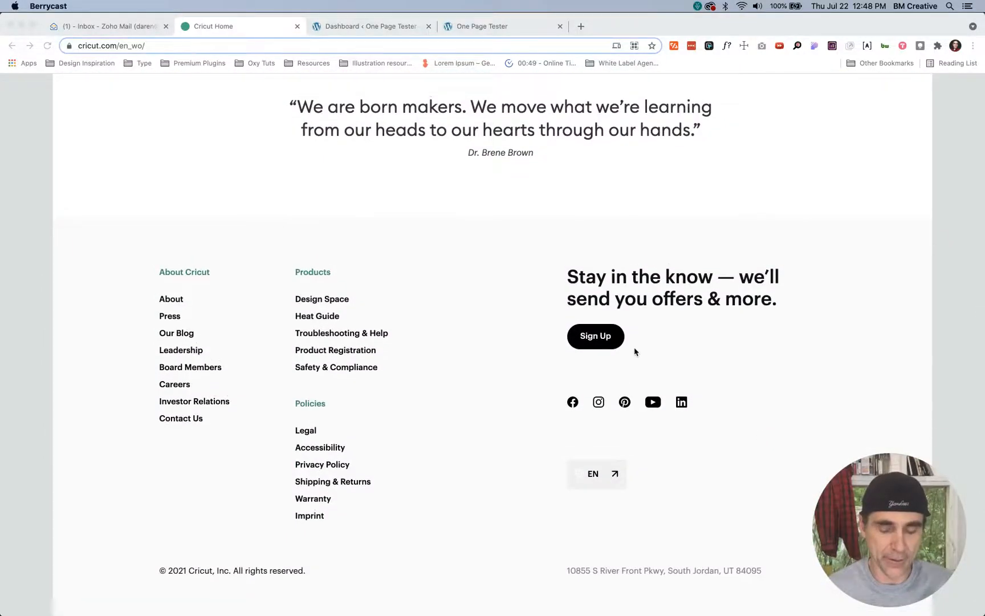
scroll(635, 351, up, 3)
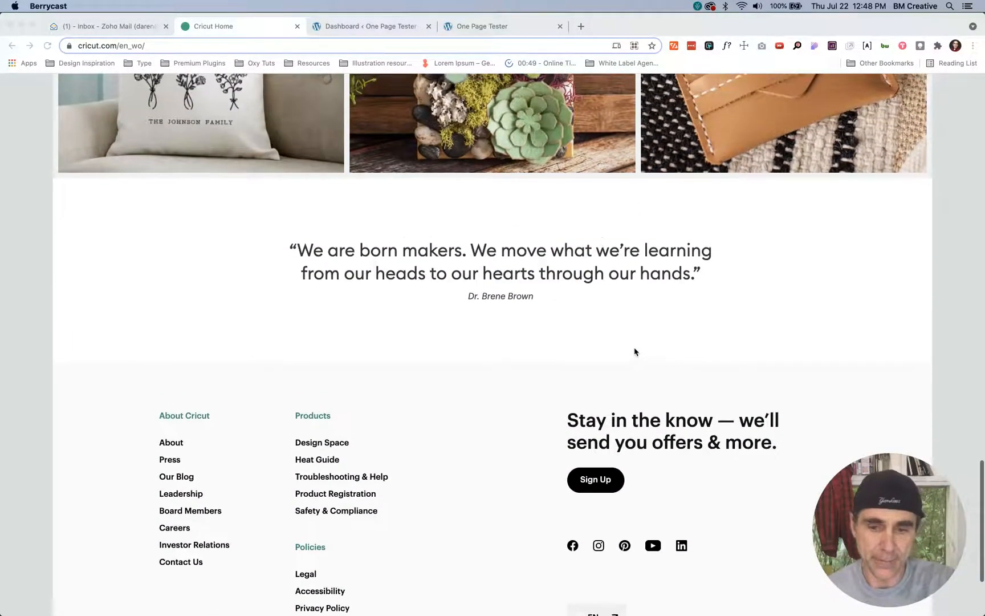
scroll(636, 352, up, 20)
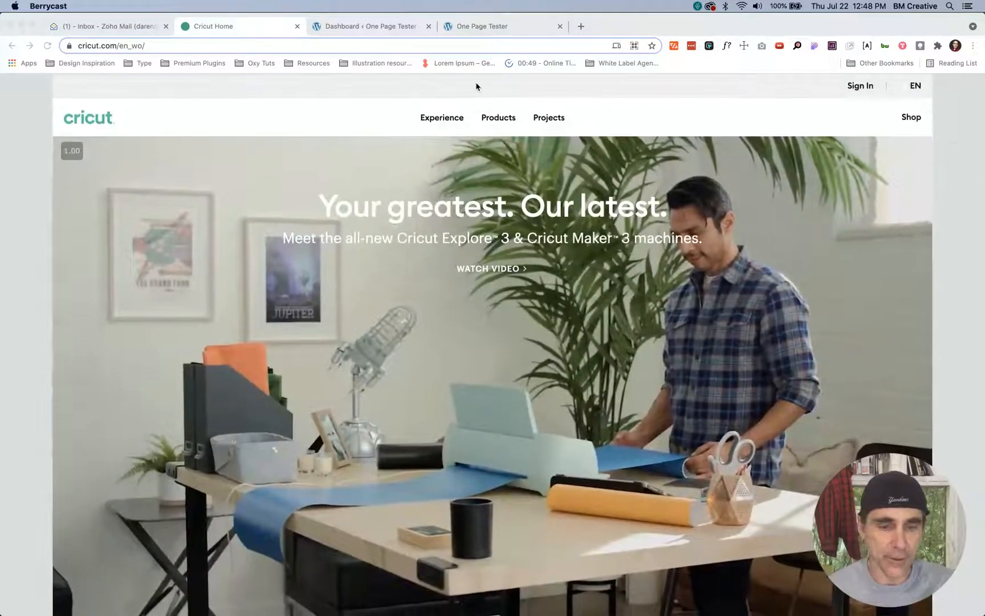
Step: Switch to the WordPress dashboard and open the Main template's settings from the Oxygen templates
click(378, 31)
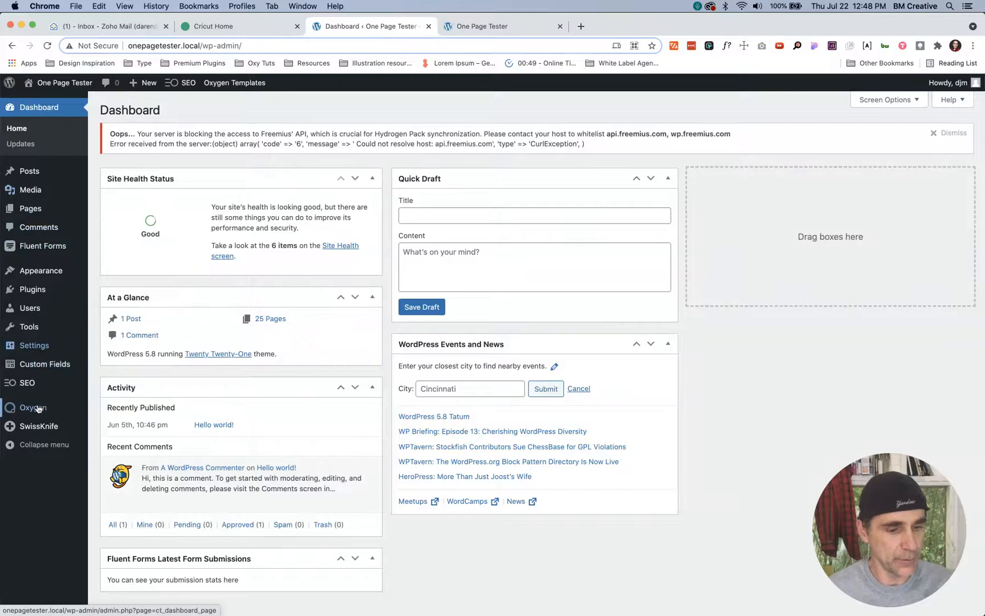
mouse_move(35, 411)
click(106, 425)
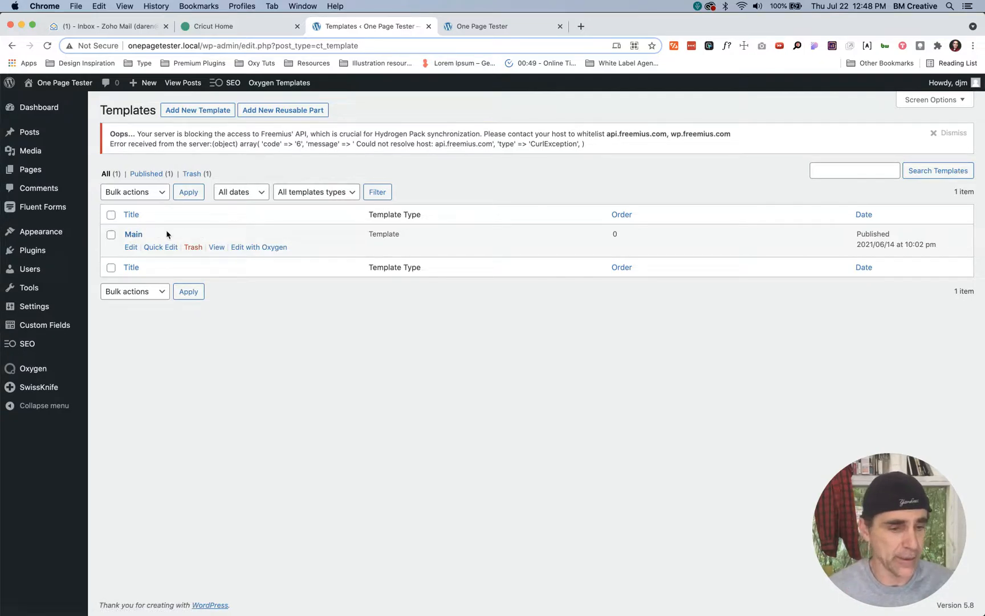
click(130, 248)
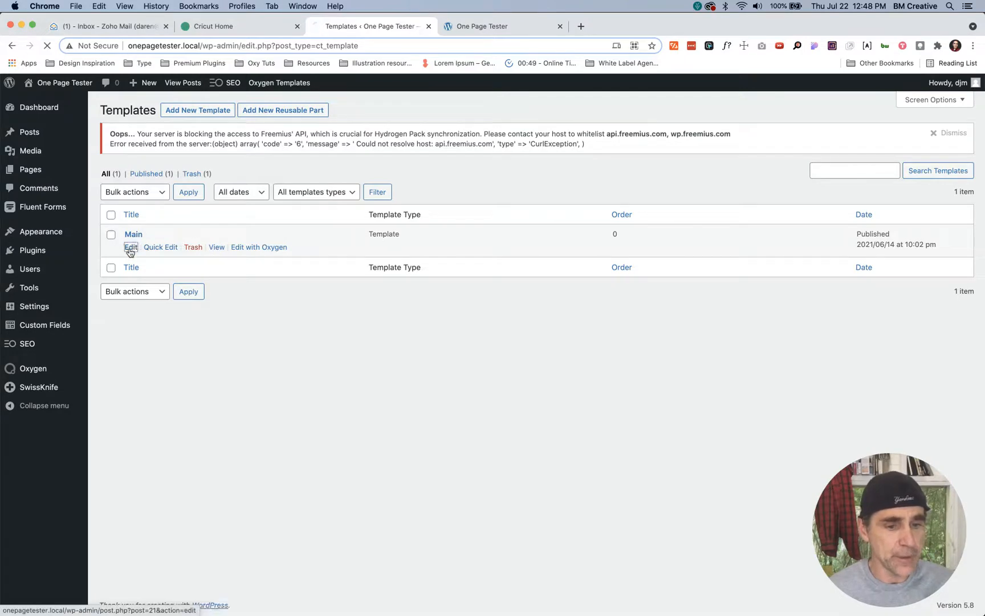
Step: Set the Main template to apply as Catch All under the Other conditions and open it in the Oxygen editor
scroll(238, 327, down, 1)
click(214, 445)
scroll(214, 445, down, 3)
click(133, 429)
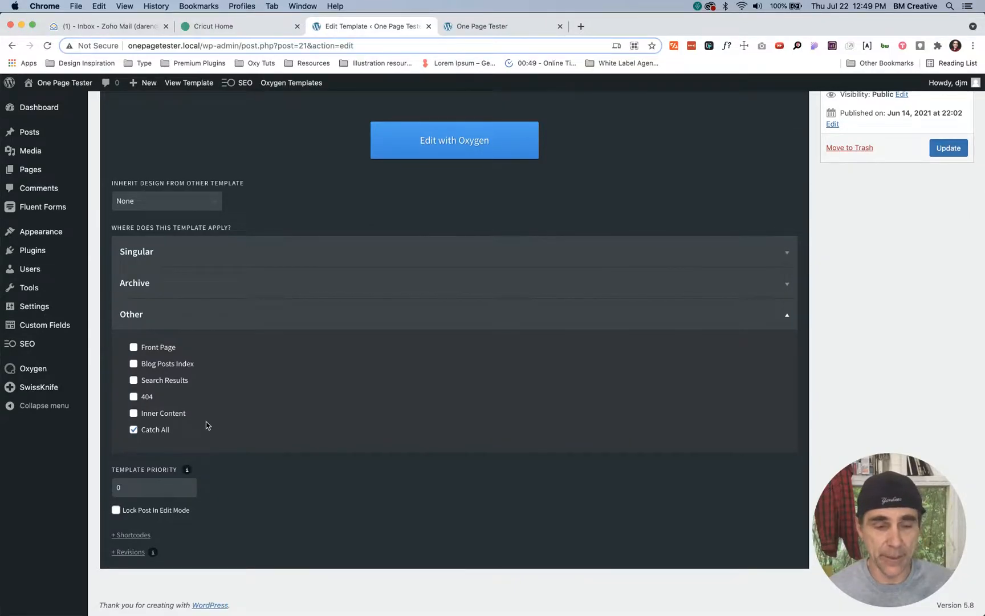
click(455, 142)
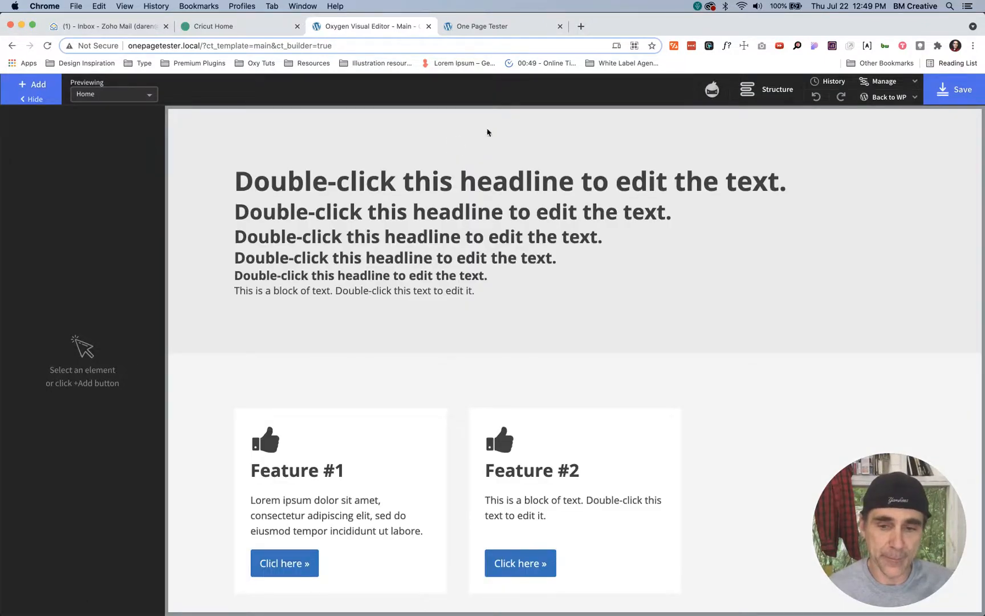
Step: Look through the Home page preview, from the headlines through the feature cards to the lower buttons and sections
scroll(469, 251, down, 5)
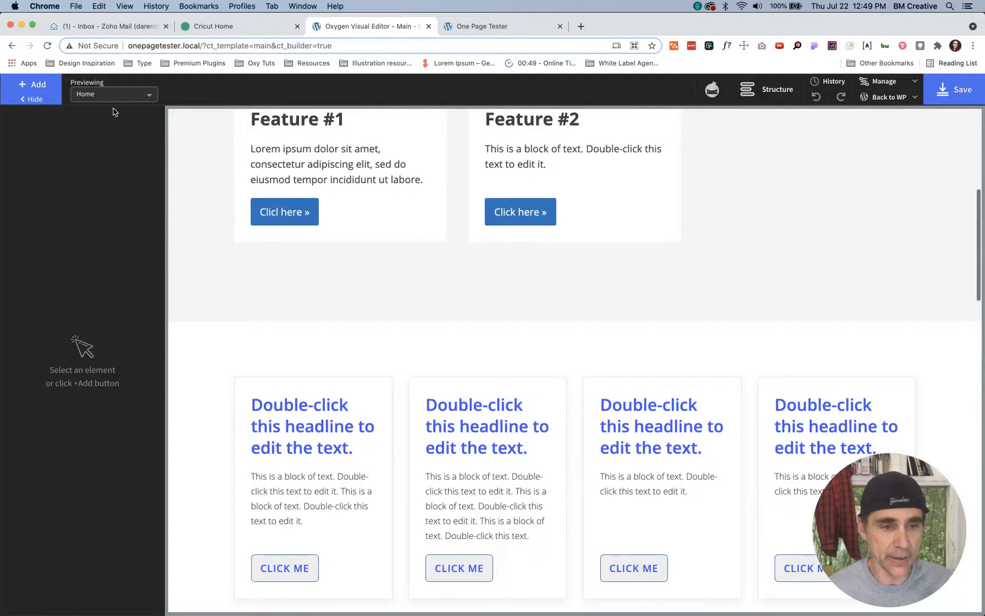
scroll(398, 191, up, 6)
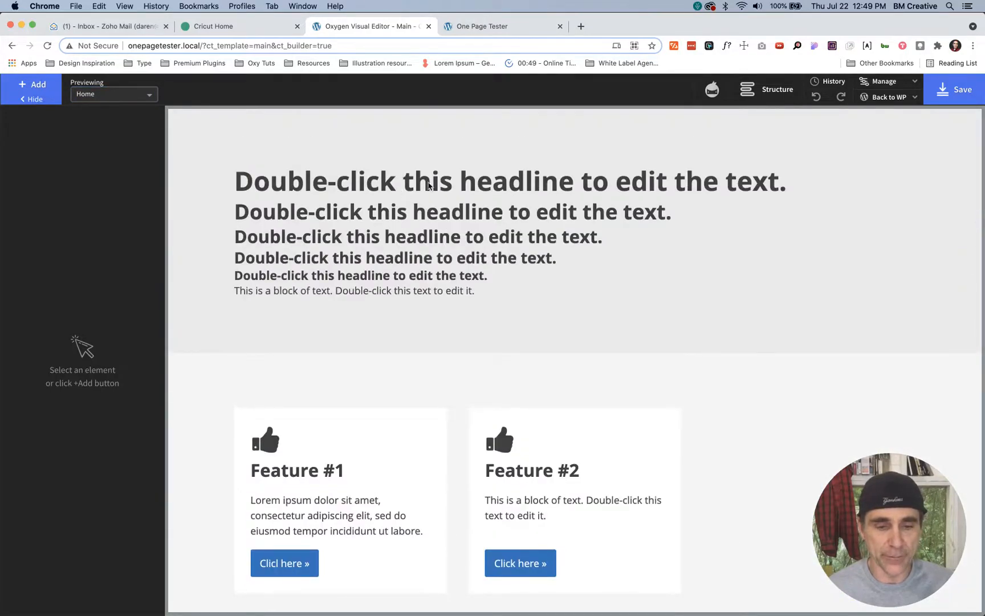
scroll(473, 263, down, 1)
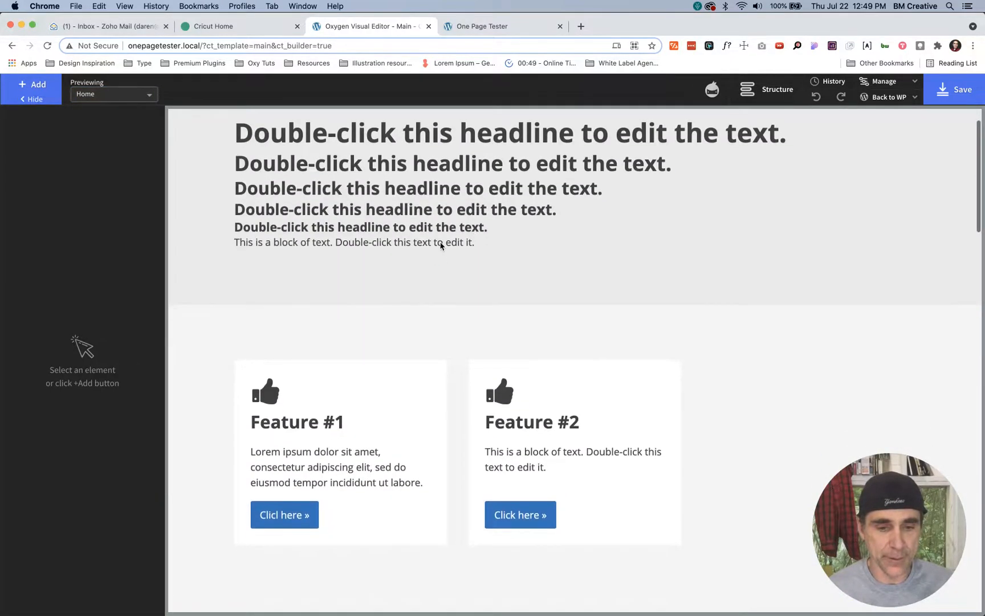
scroll(467, 336, down, 15)
scroll(432, 473, down, 1)
click(463, 173)
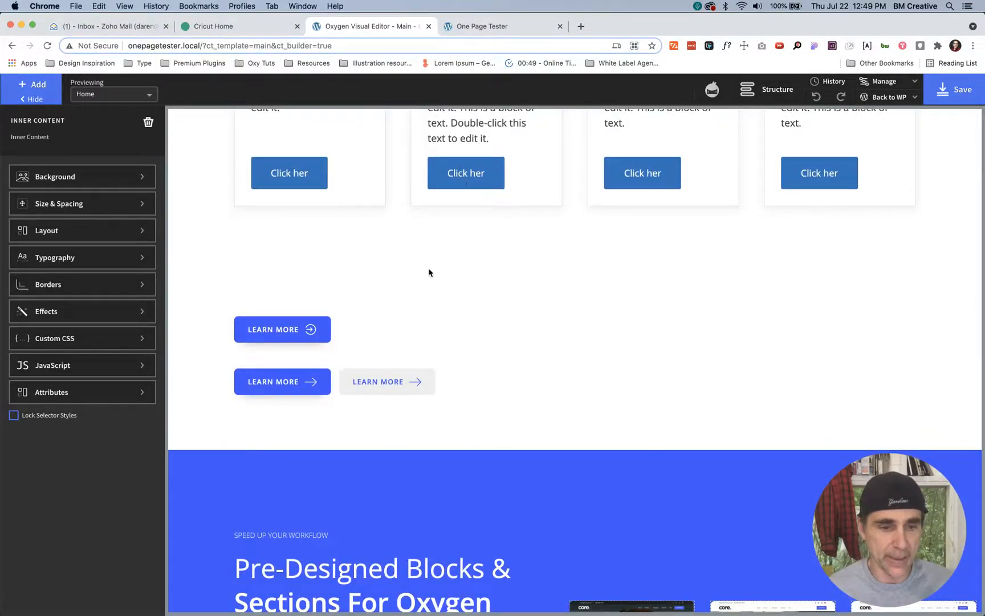
scroll(430, 273, up, 15)
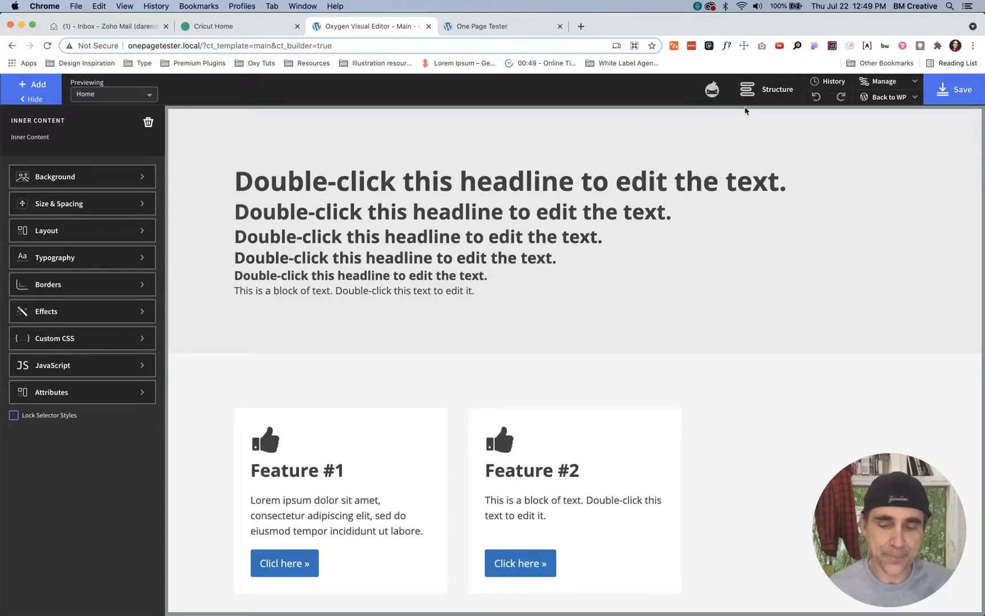
Step: Show the template's element structure and review the pages available for previewing, keeping Home
click(744, 90)
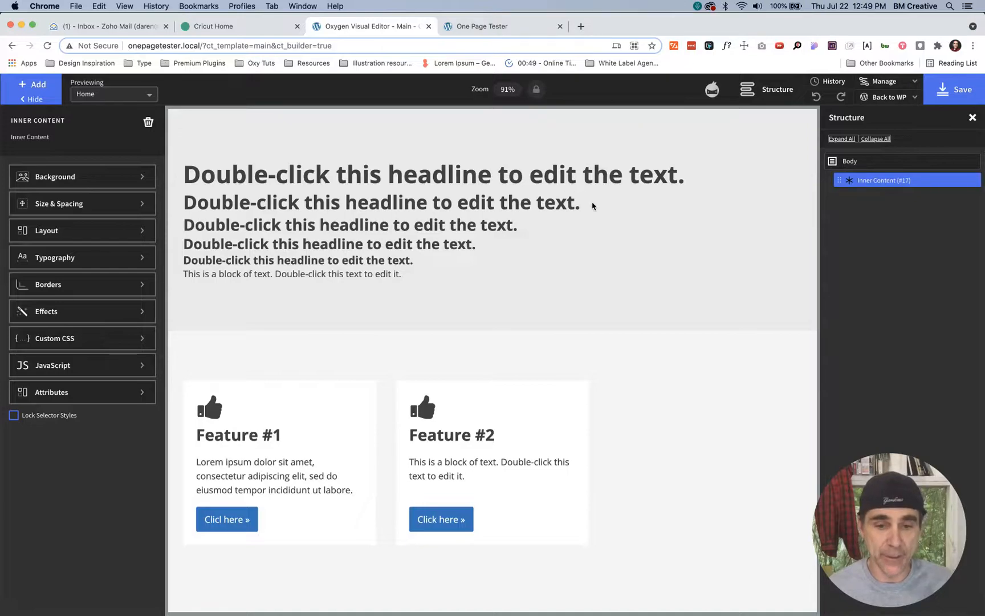
click(131, 95)
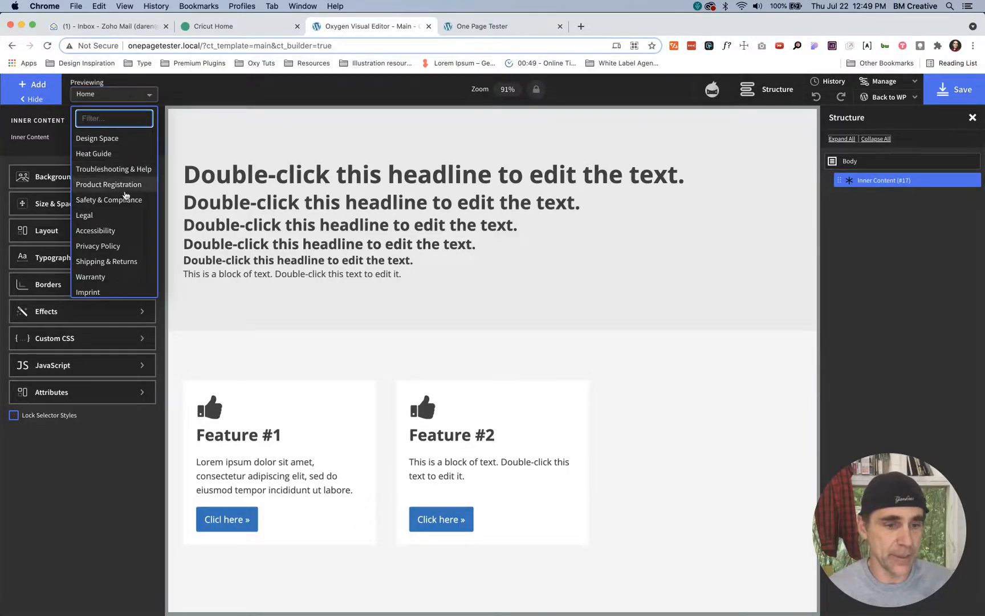
click(121, 102)
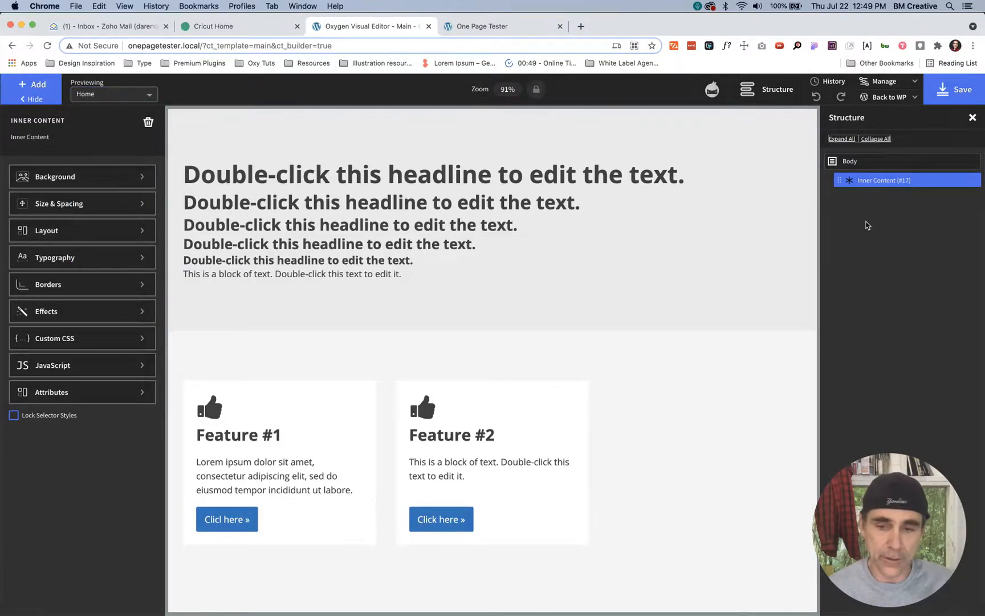
Step: Add a section to the Body below Inner Content and name it FOOTER
click(849, 162)
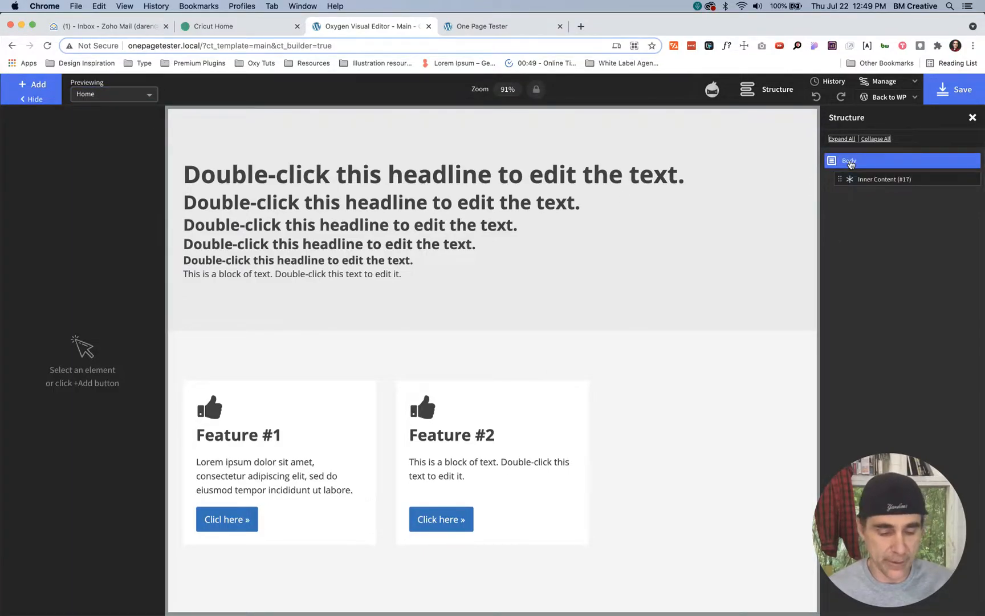
key(alt+s)
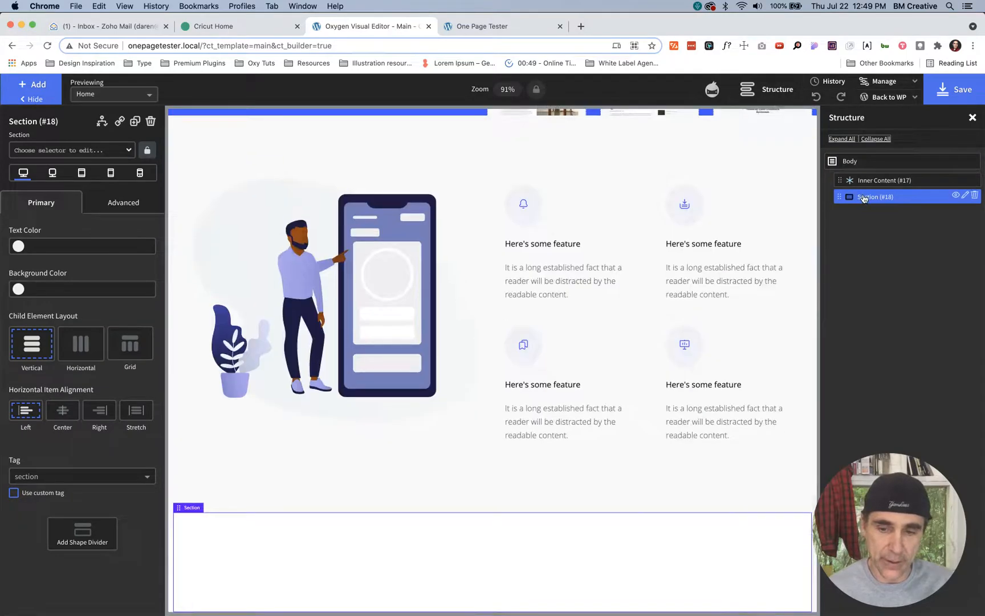
double_click(876, 197)
text(FOOTER)
key(Return)
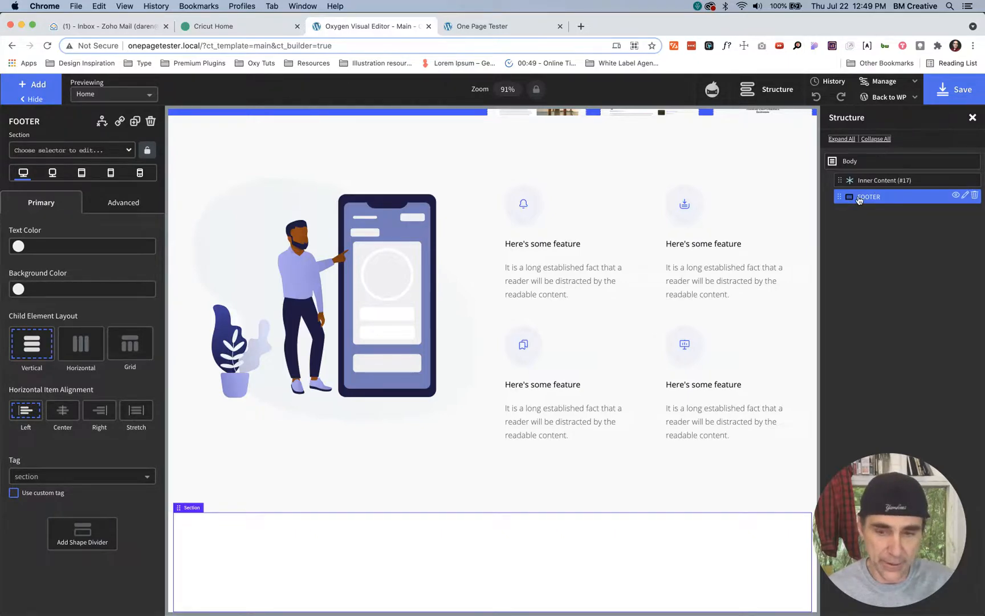
Step: Duplicate the FOOTER section, name the copy HEADER, and move it above Inner Content
key(super+d)
double_click(874, 224)
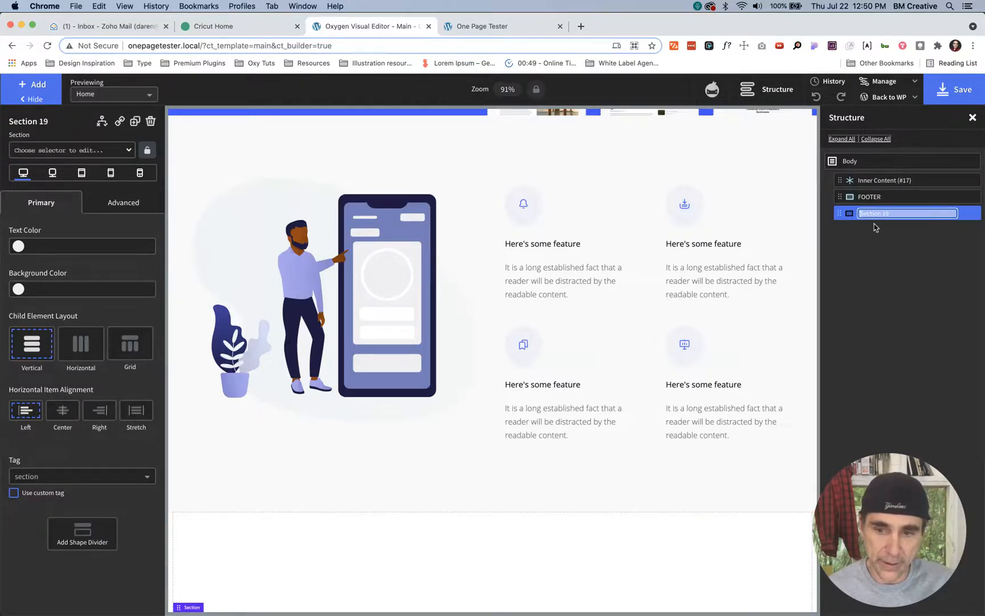
text(H)
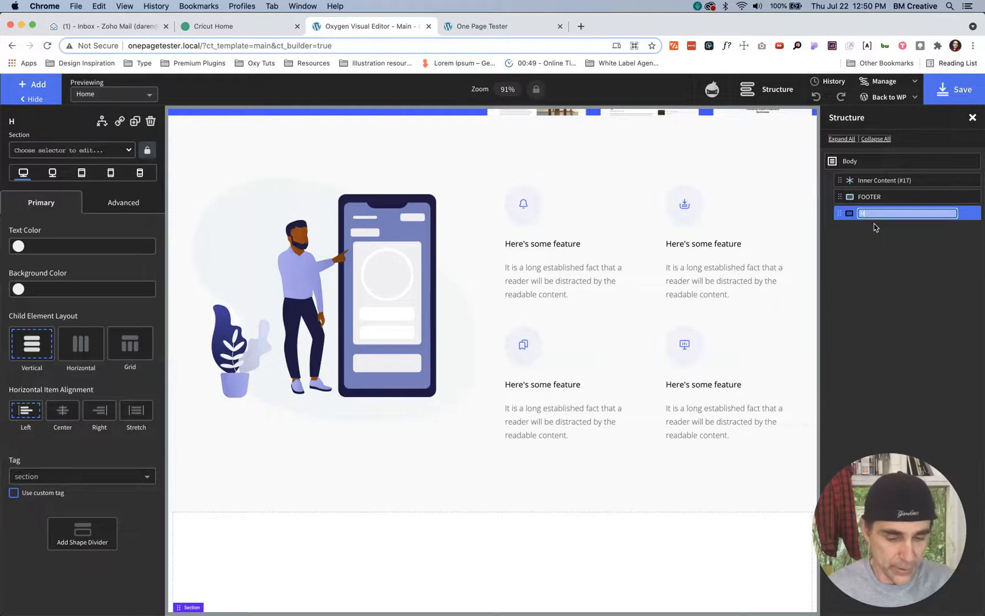
text(EADER)
key(Return)
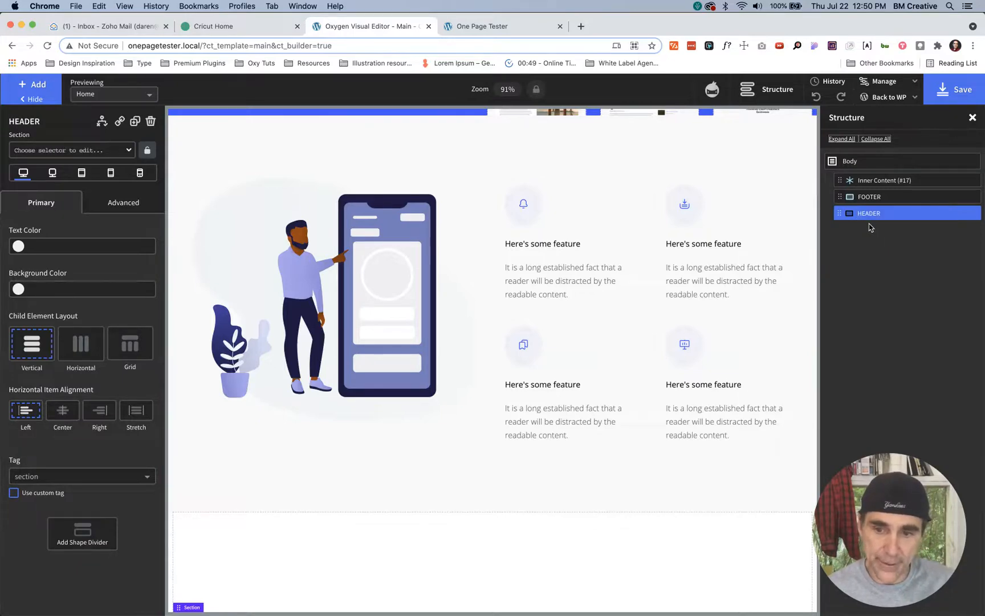
drag(839, 211, 844, 181)
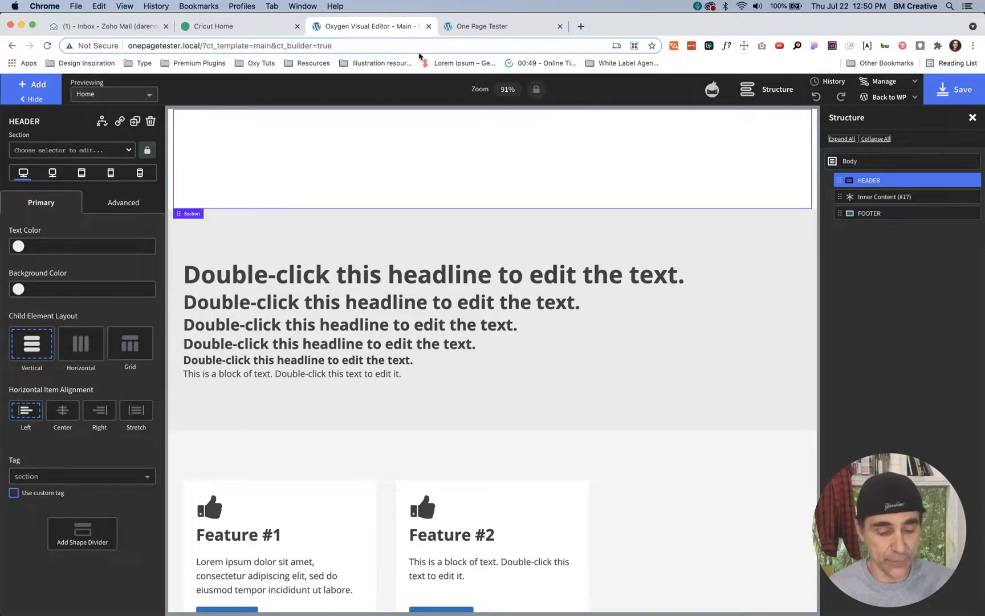
Step: Duplicate the HEADER section, name the copy TOP BAR, and move it above HEADER
key(super+d)
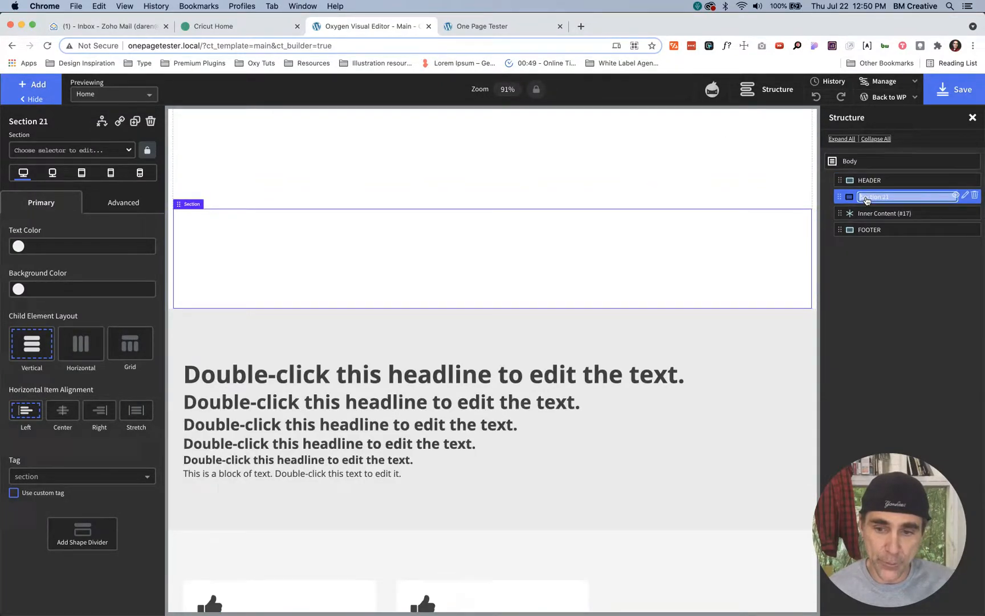
click(258, 30)
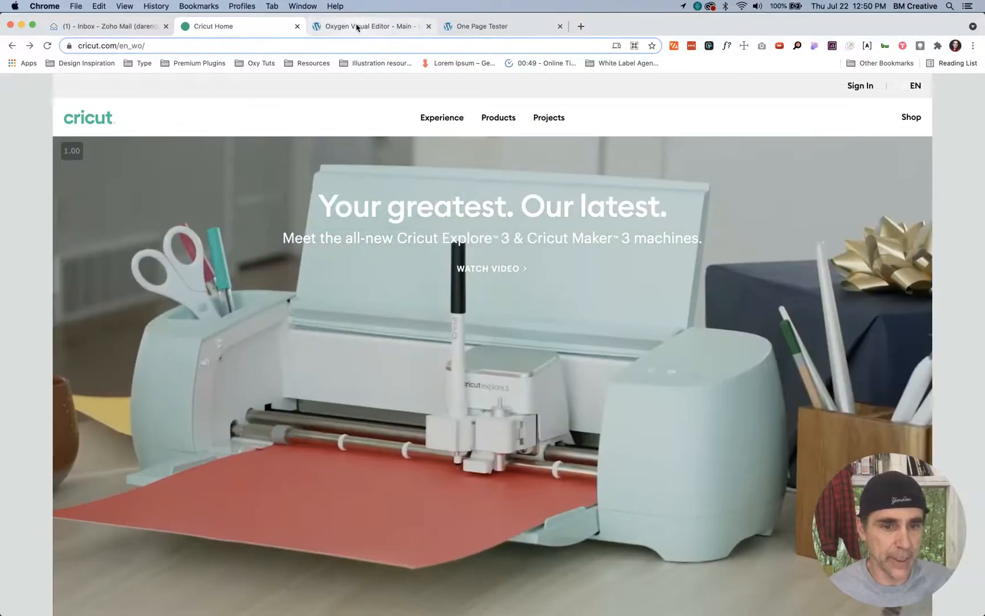
click(356, 26)
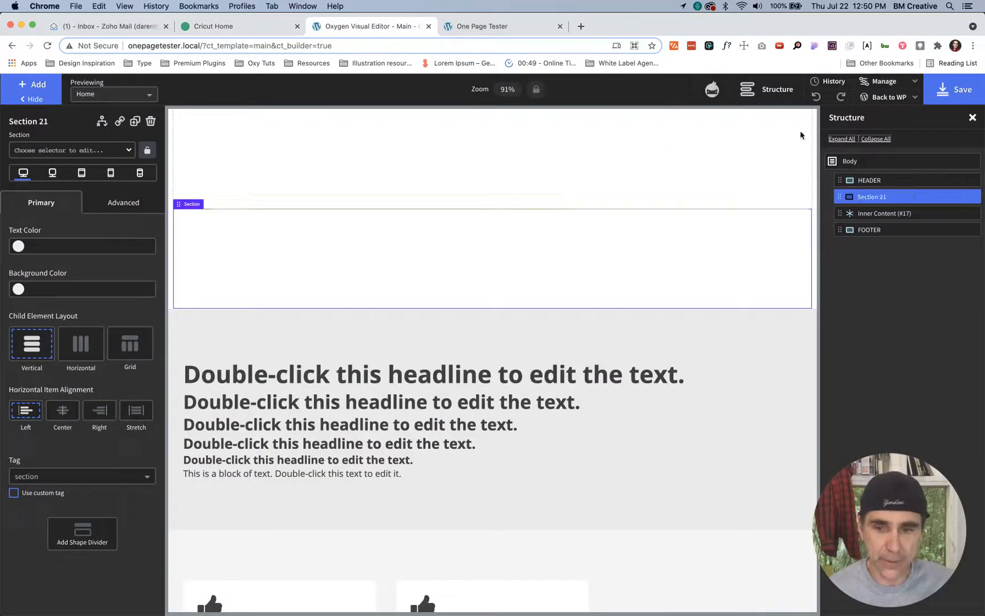
double_click(870, 197)
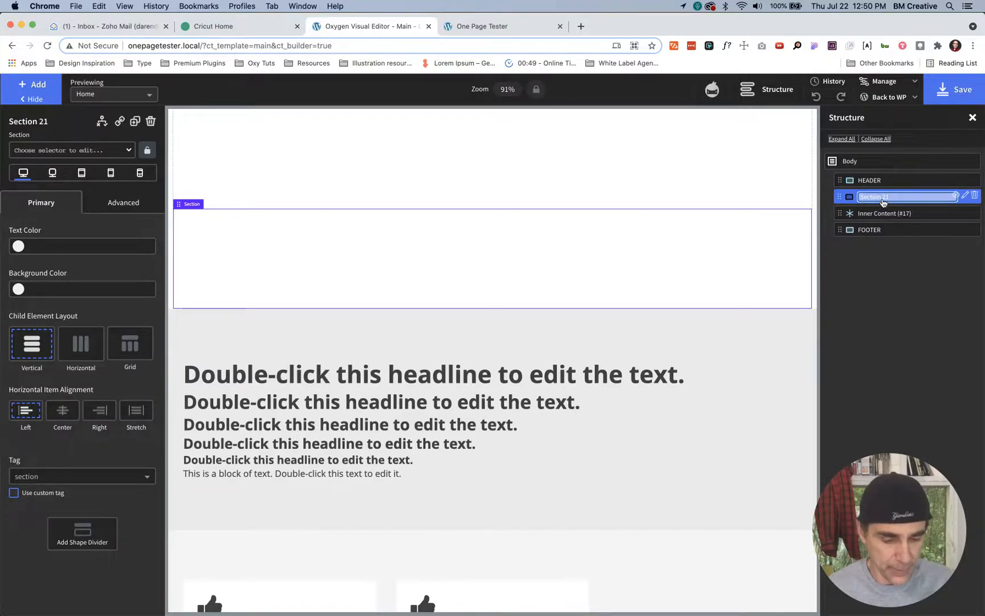
text(TOP BAR)
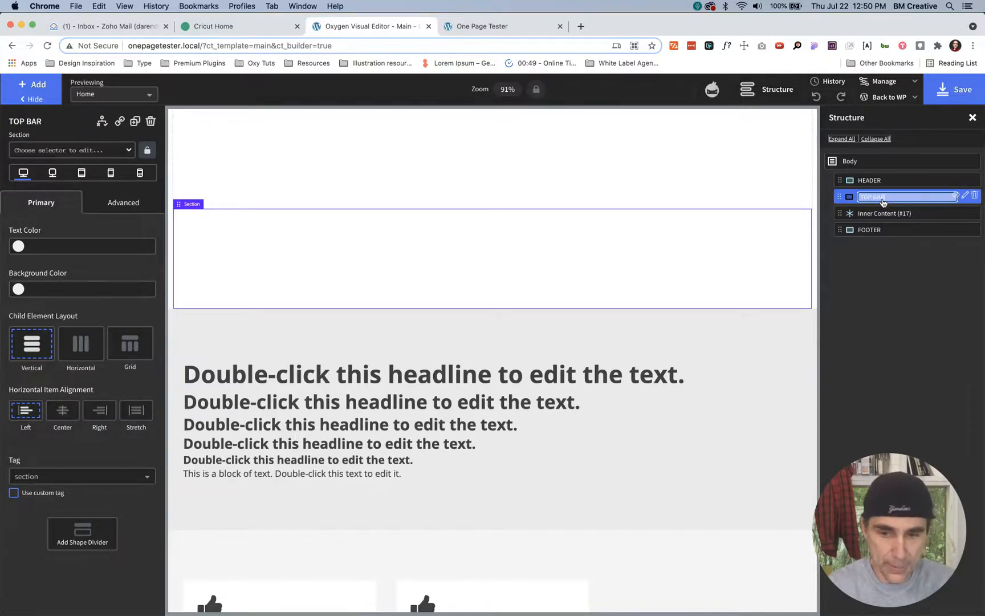
key(Return)
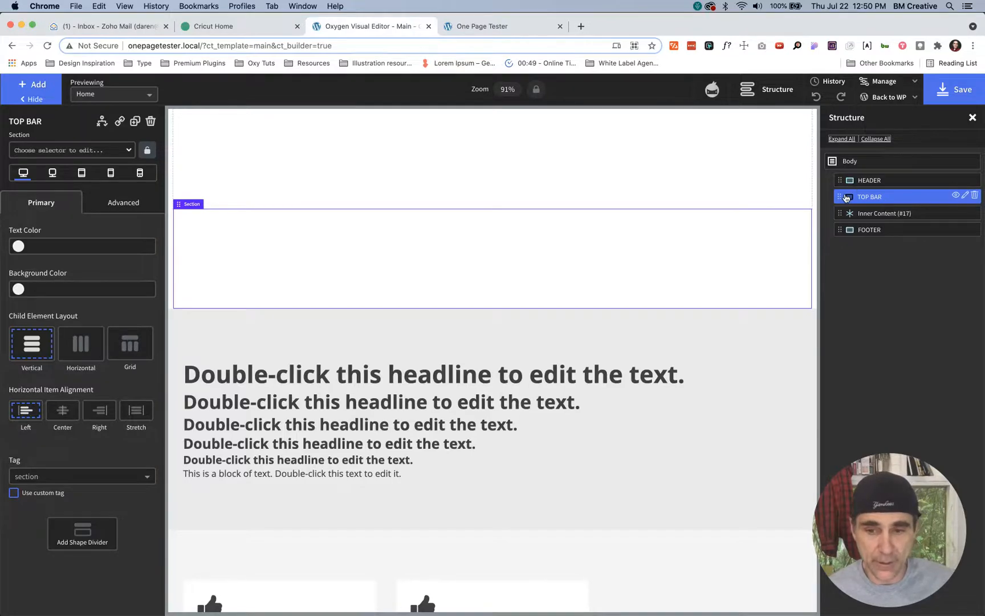
drag(840, 196, 841, 181)
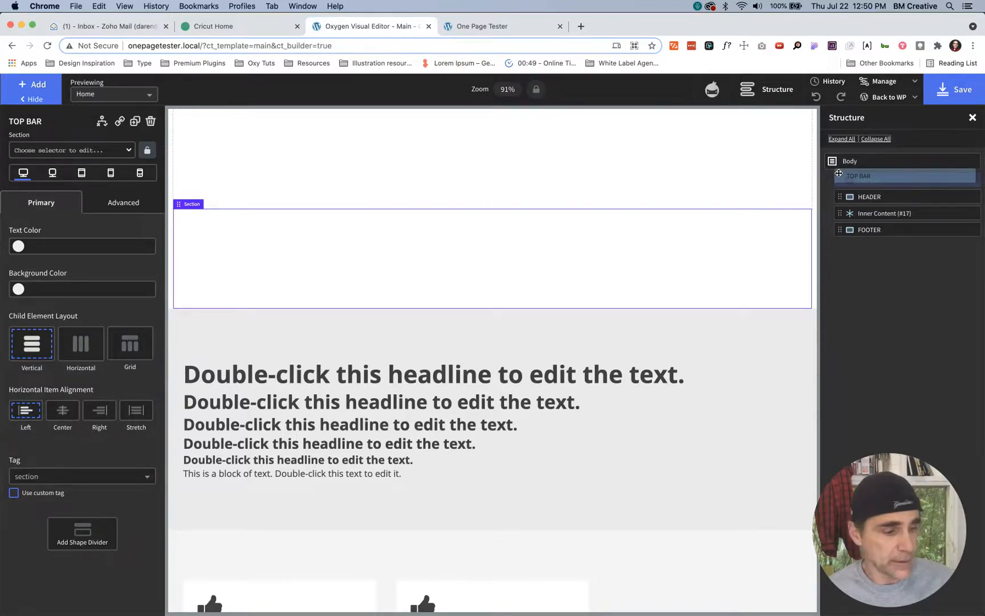
Step: Rename the HEADER section in the template structure as MEANU HEADER
double_click(871, 197)
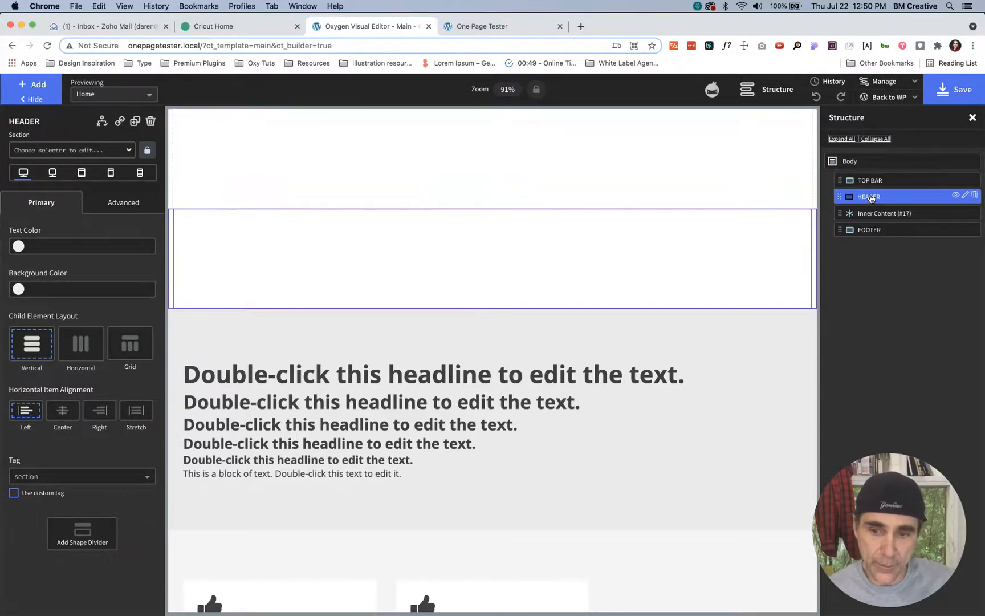
key(Left)
text(MEANU)
key(Return)
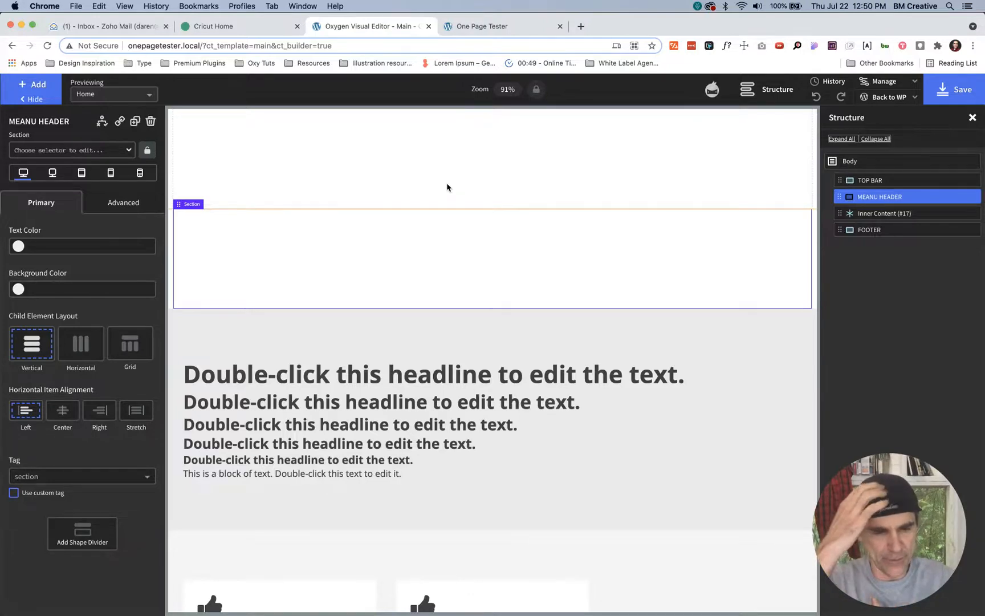
Step: Select the TOP BAR section and show its existing selectors and class name entry
click(866, 180)
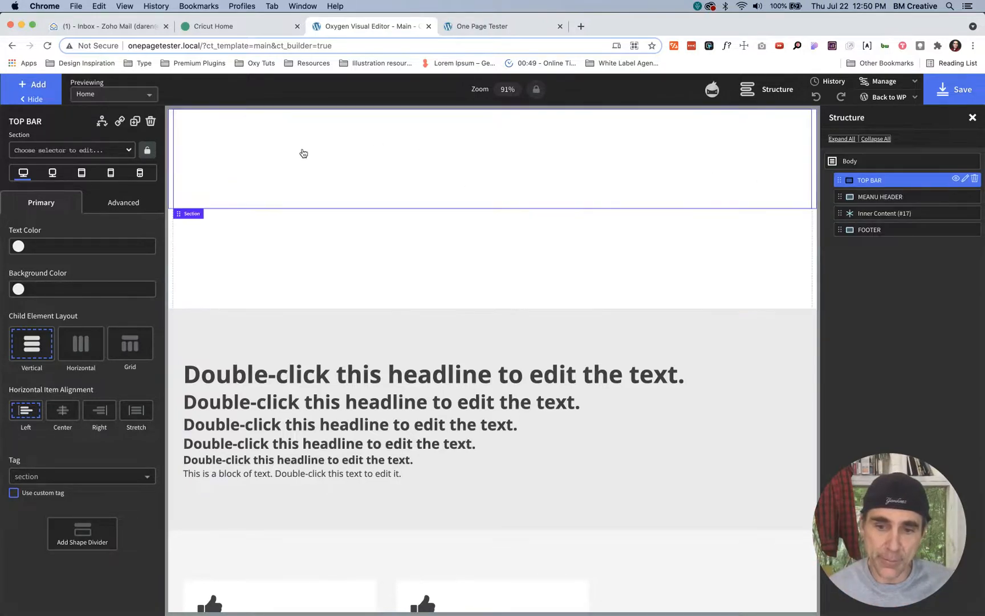
click(95, 152)
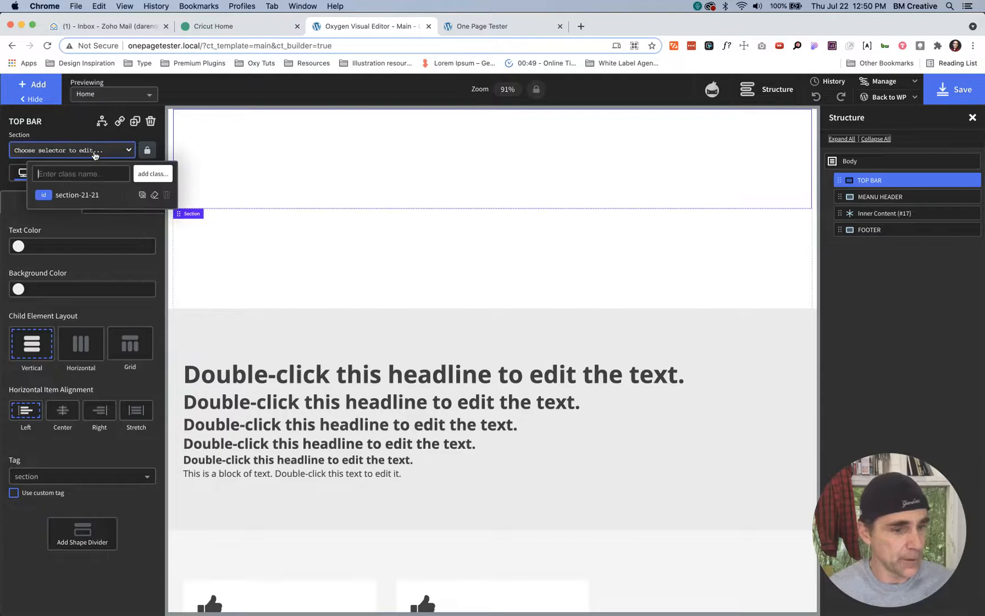
click(94, 153)
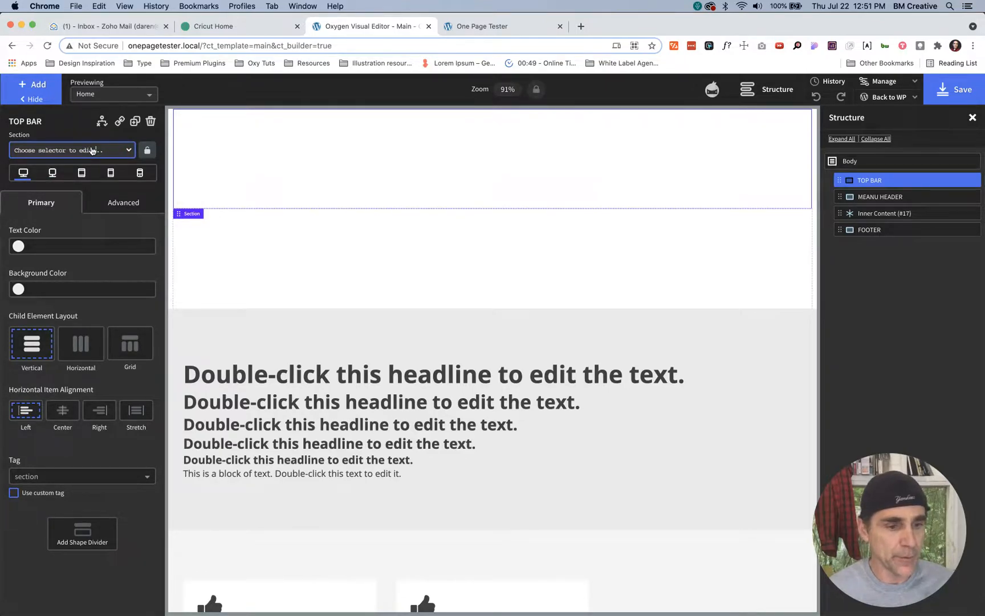
click(93, 151)
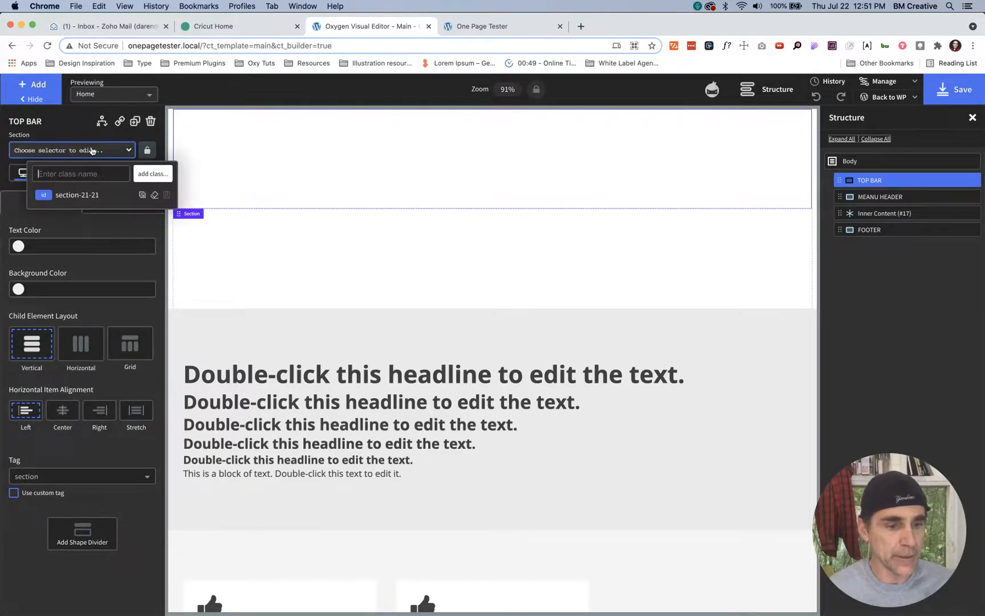
Step: Open the selector manager and look through the classes in the core folder
click(891, 86)
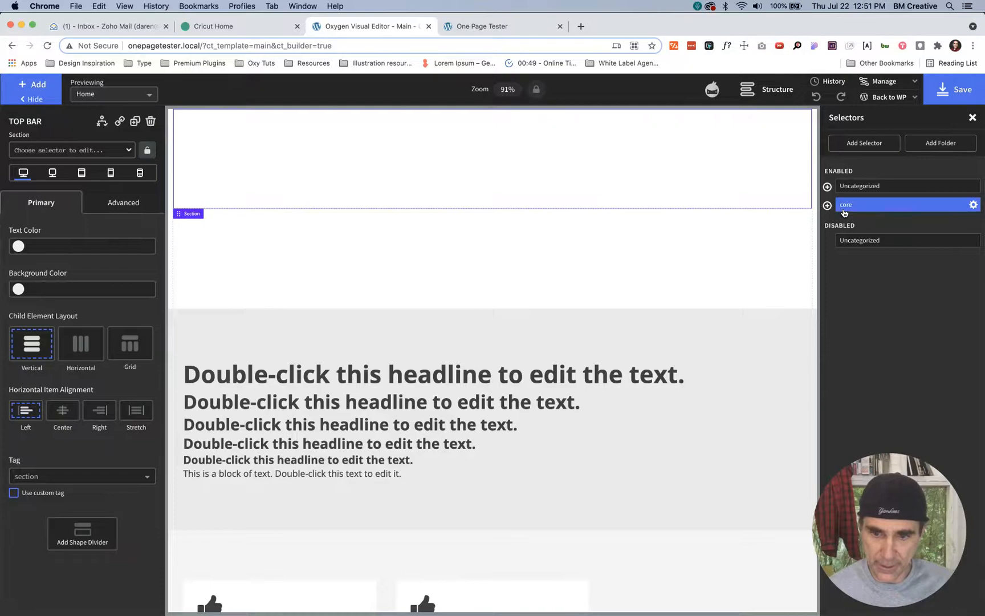
click(828, 206)
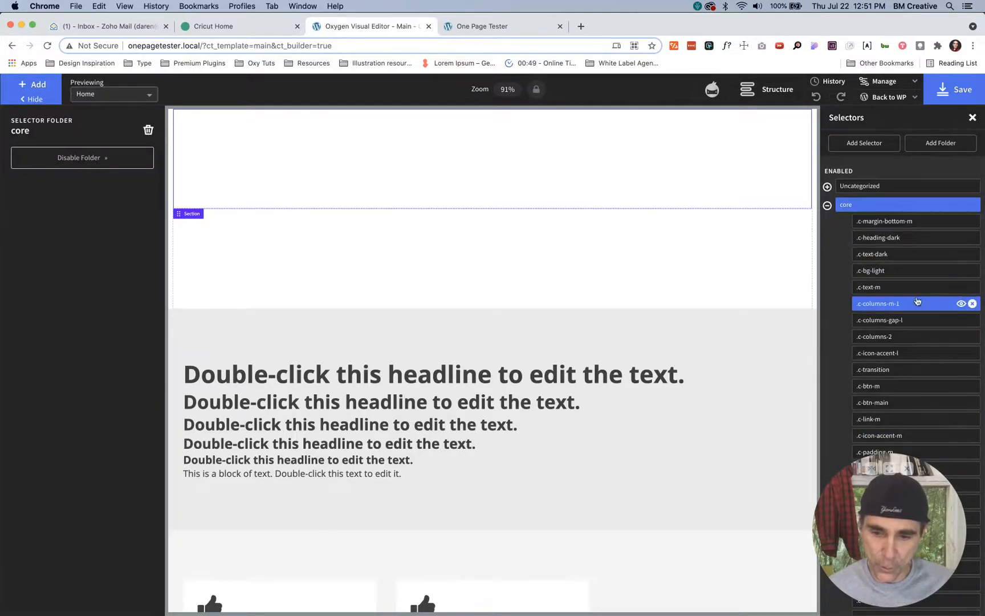
scroll(916, 310, down, 5)
scroll(916, 320, down, 20)
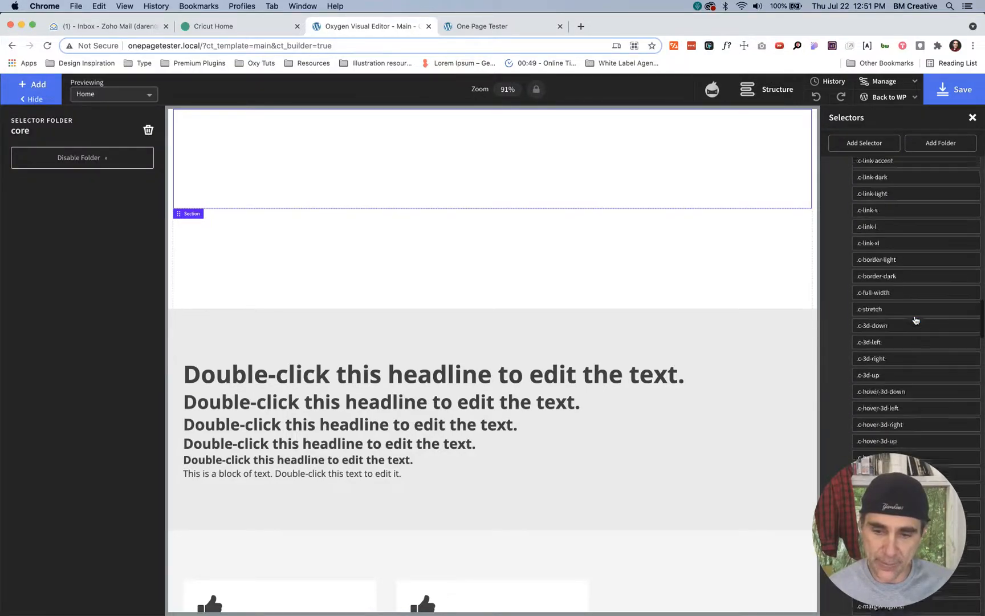
scroll(916, 321, down, 10)
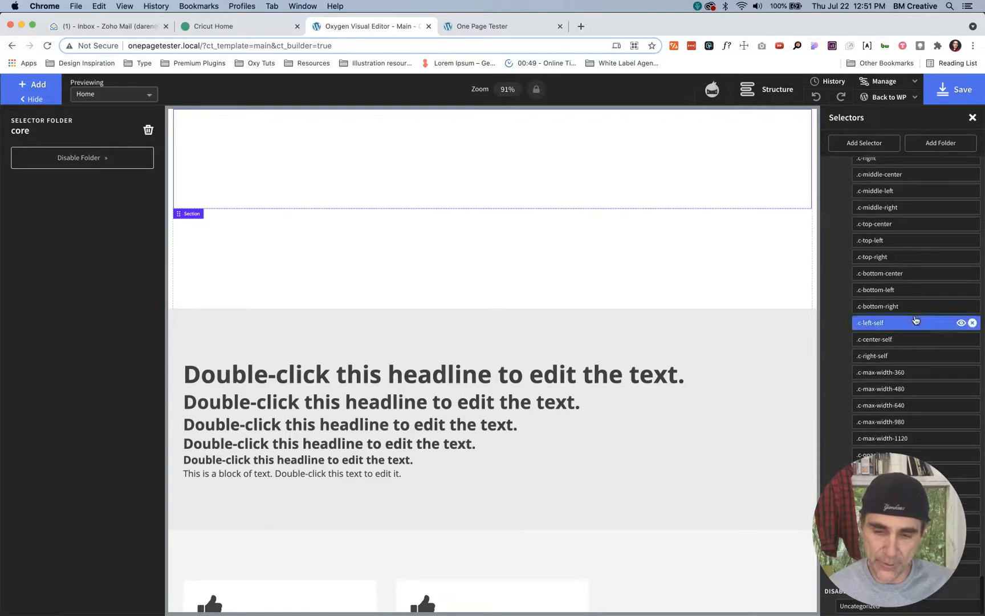
scroll(916, 321, down, 10)
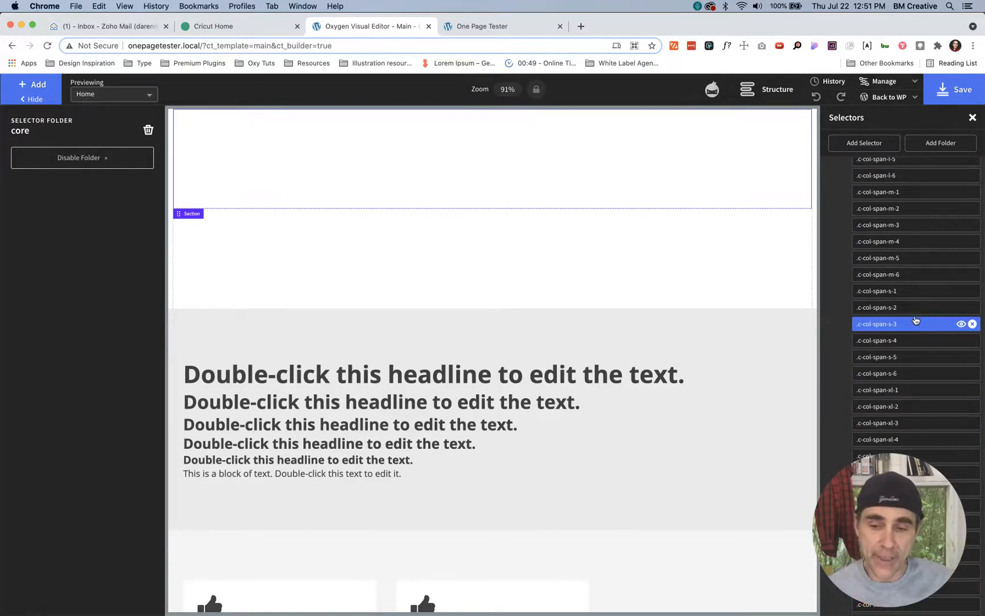
scroll(915, 321, up, 15)
scroll(895, 259, up, 5)
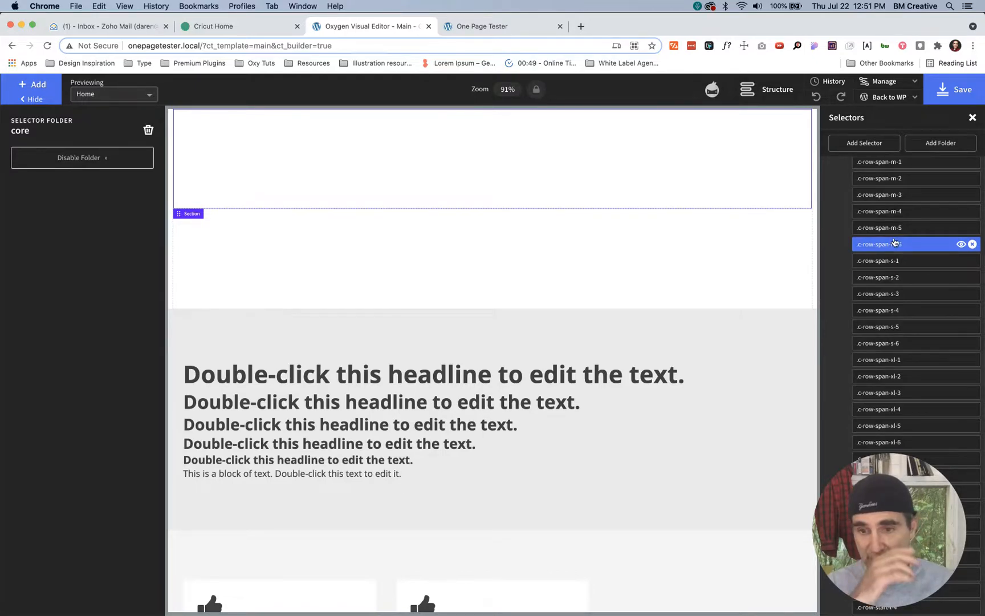
scroll(894, 243, up, 10)
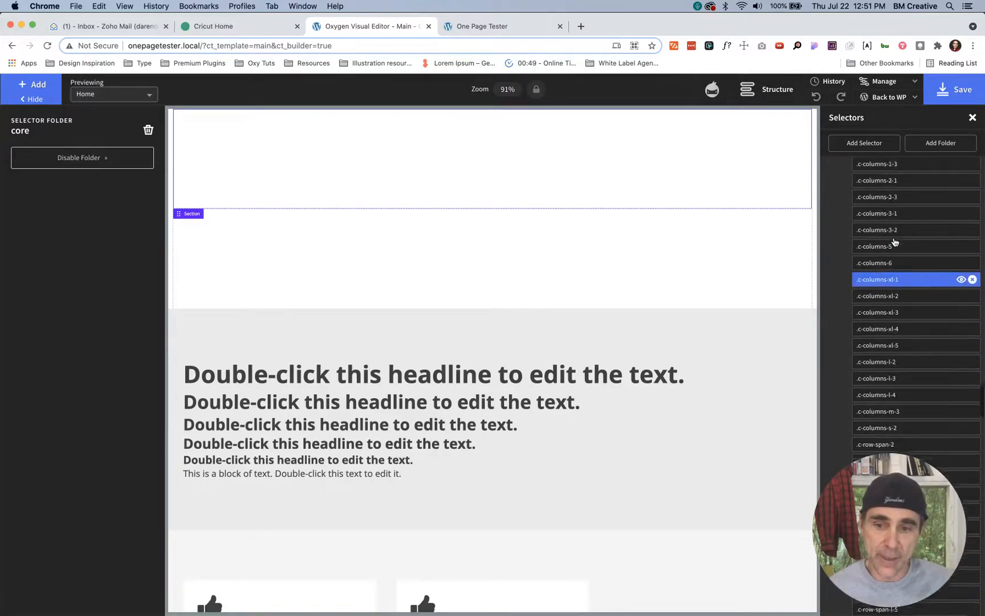
scroll(894, 242, up, 10)
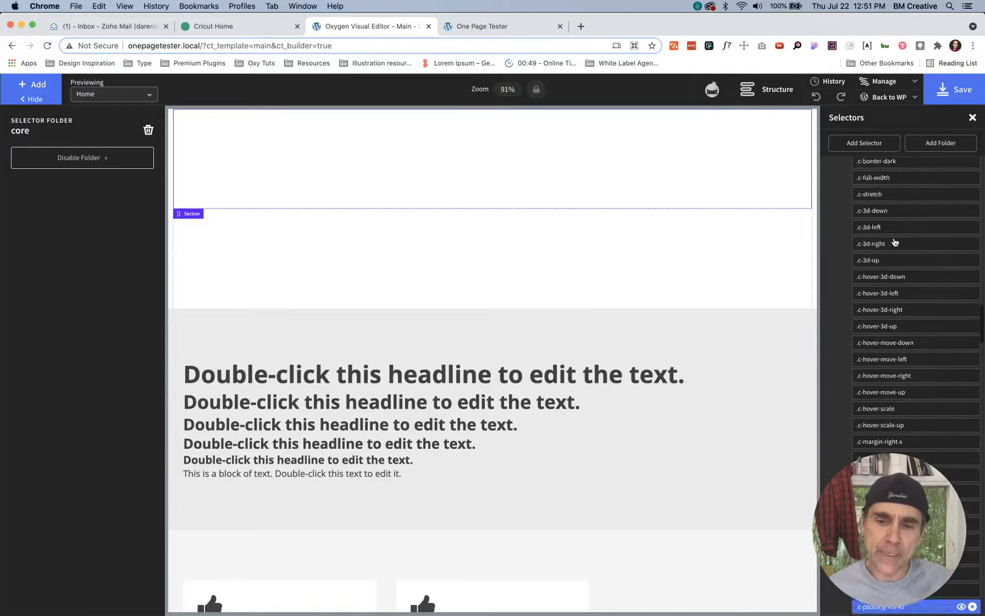
scroll(894, 242, up, 10)
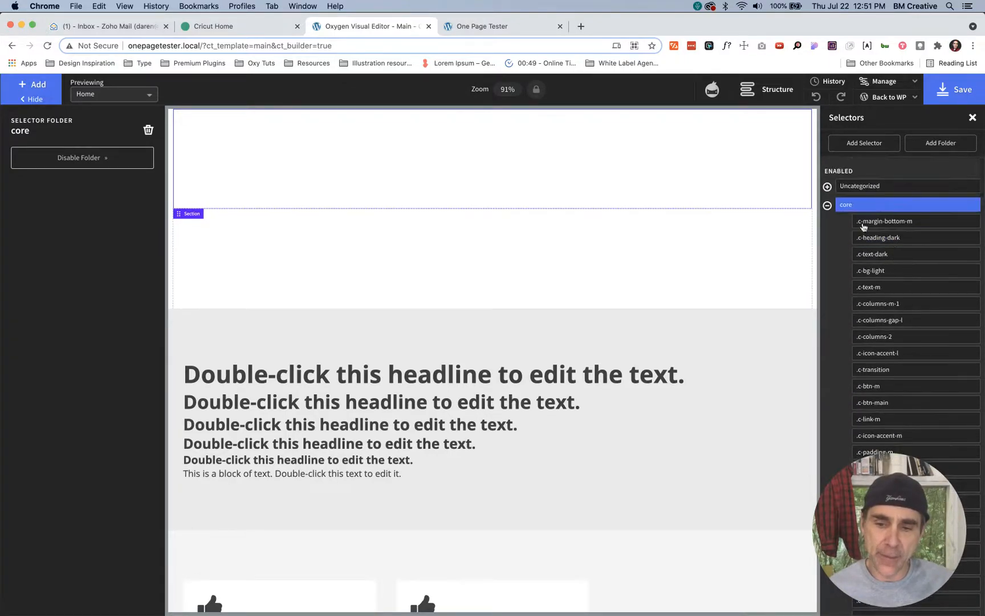
click(828, 206)
Step: Review the Uncategorized classes and inspect the border radius setting of .d-radius-small
click(828, 186)
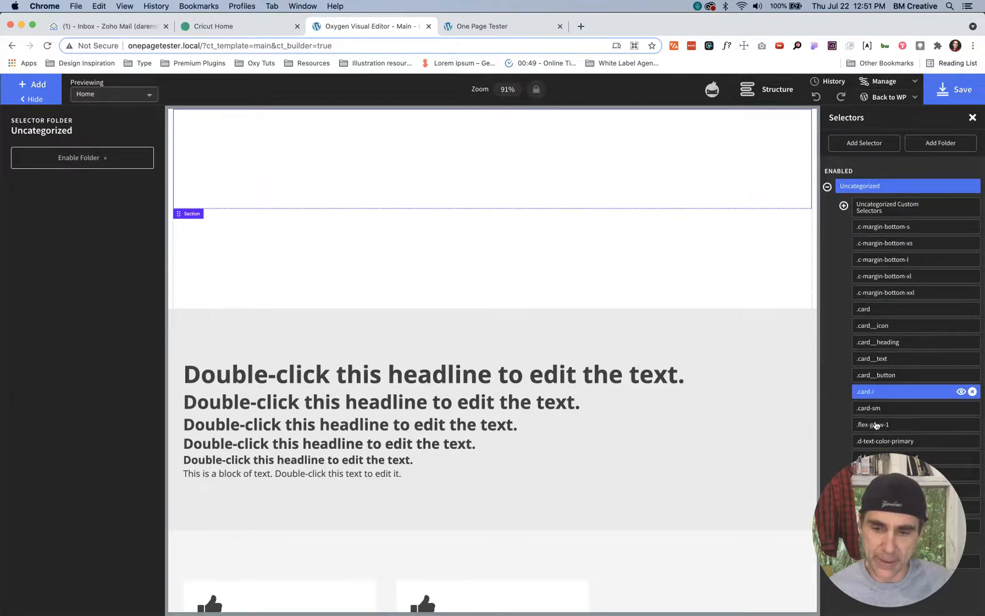
drag(874, 509, 719, 517)
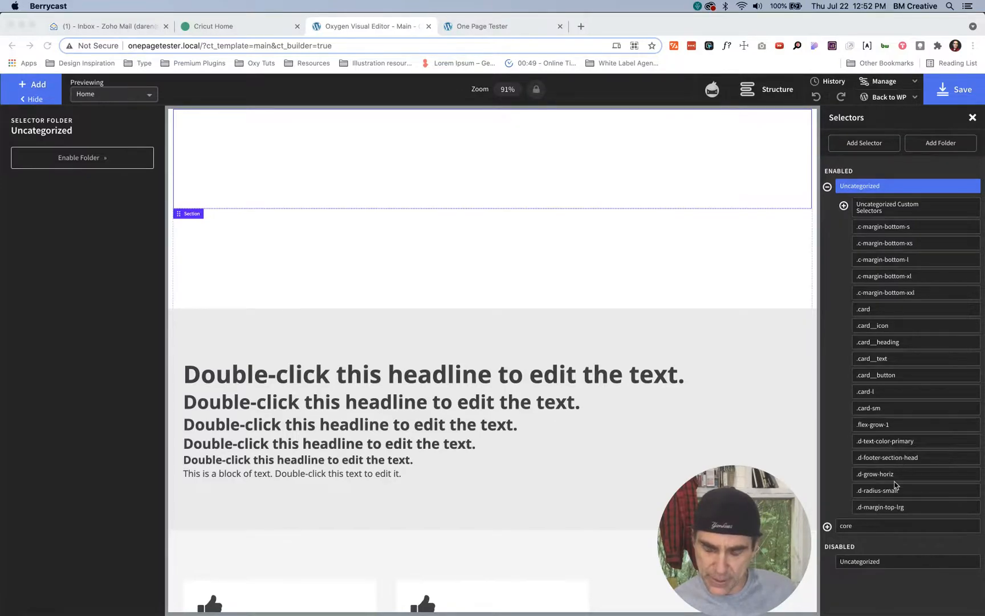
click(871, 496)
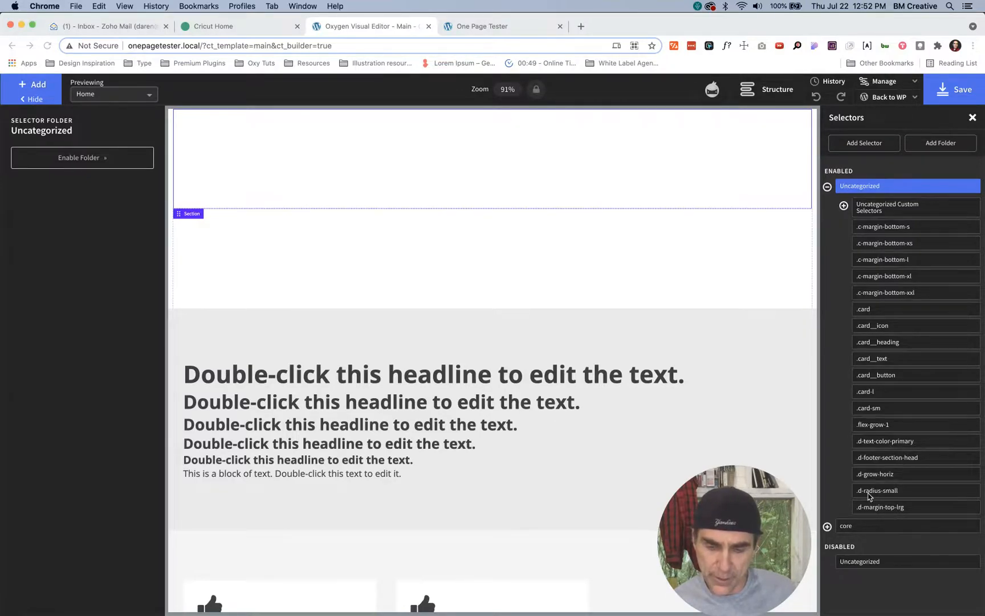
click(872, 495)
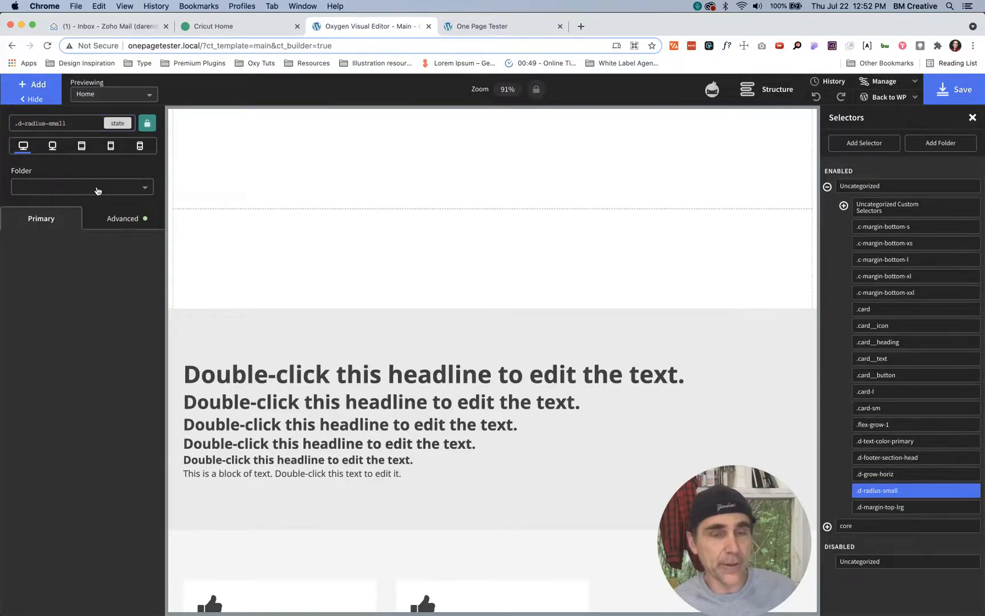
click(114, 221)
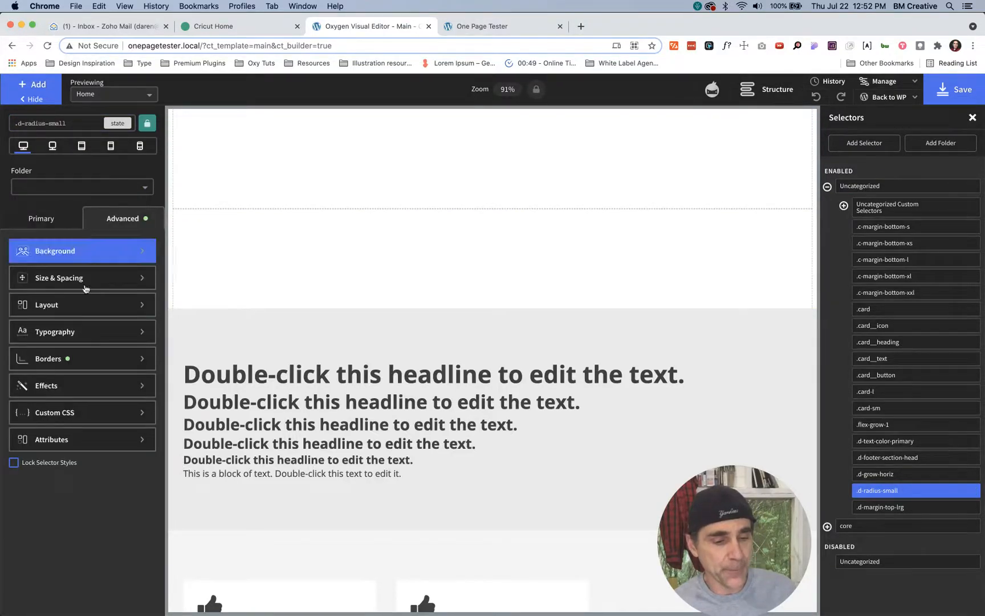
click(51, 360)
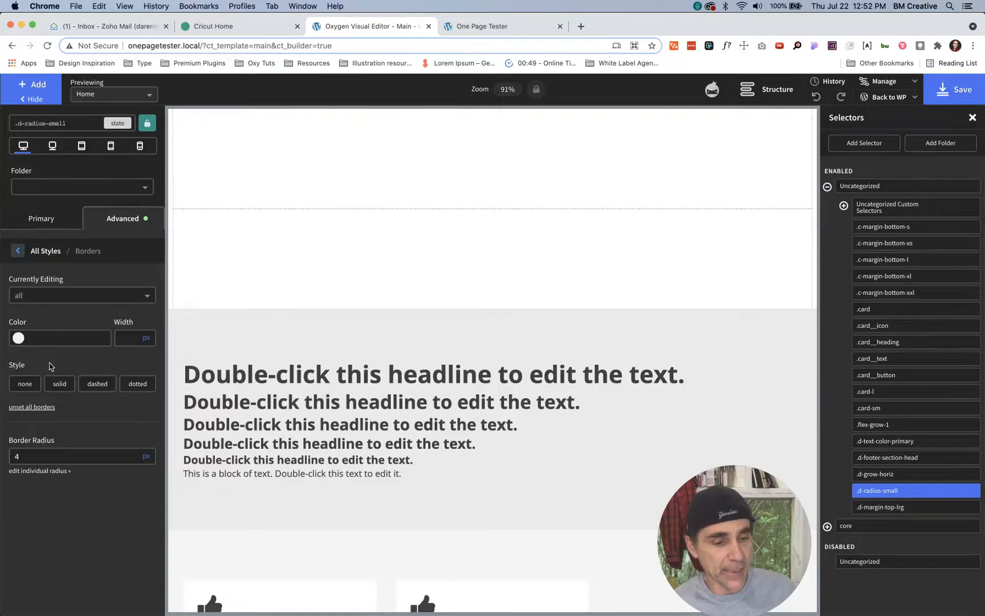
click(43, 457)
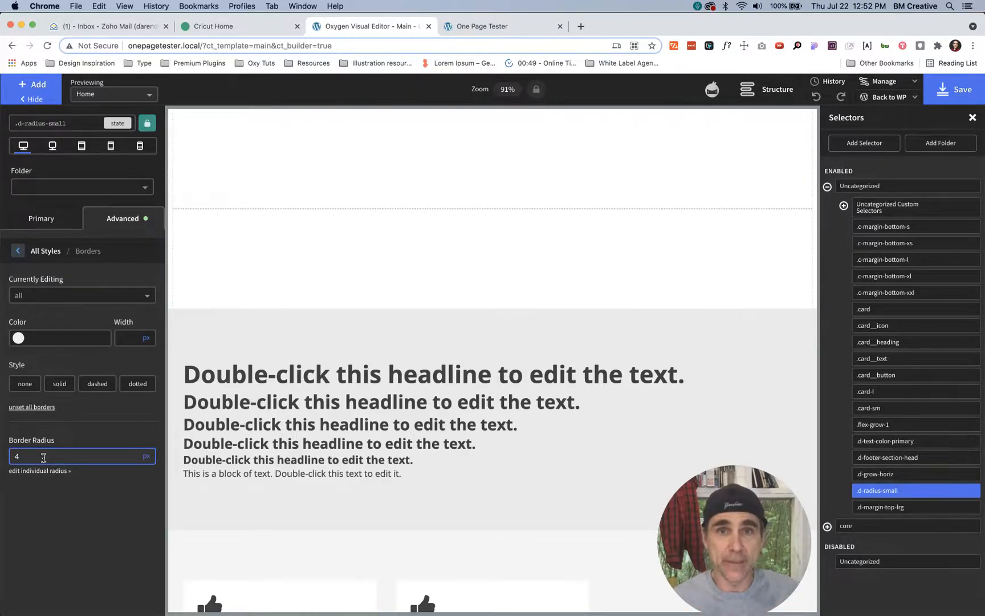
click(21, 438)
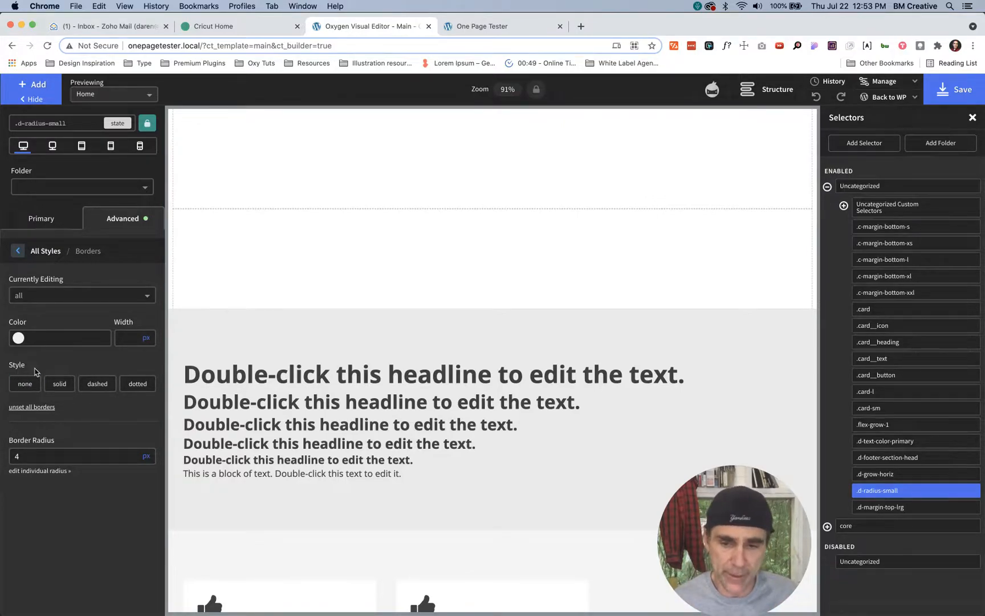
Step: Select the TOP BAR section and start a class name for it with the prefix d-
click(177, 135)
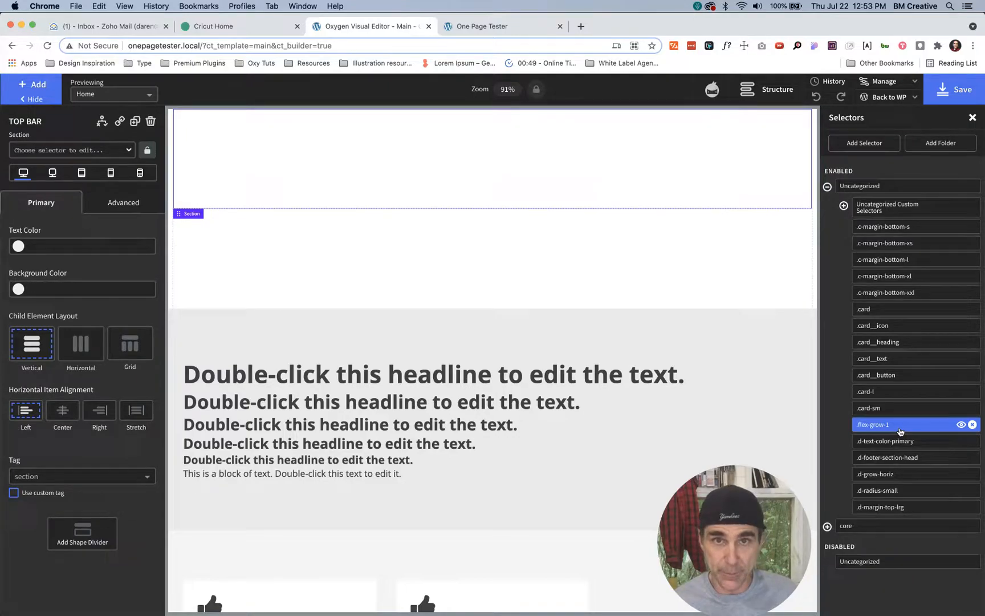
click(106, 151)
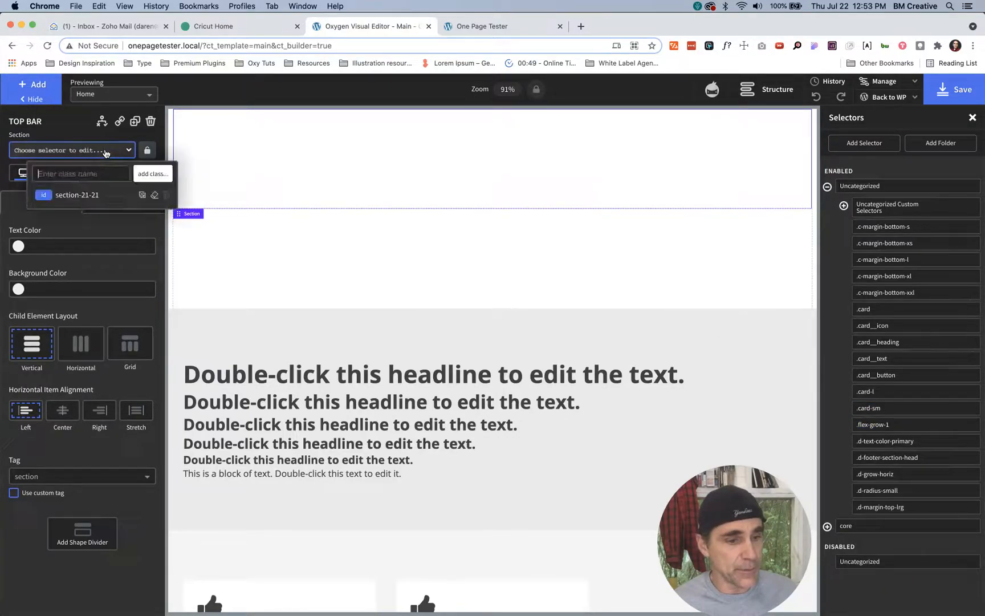
text(d-)
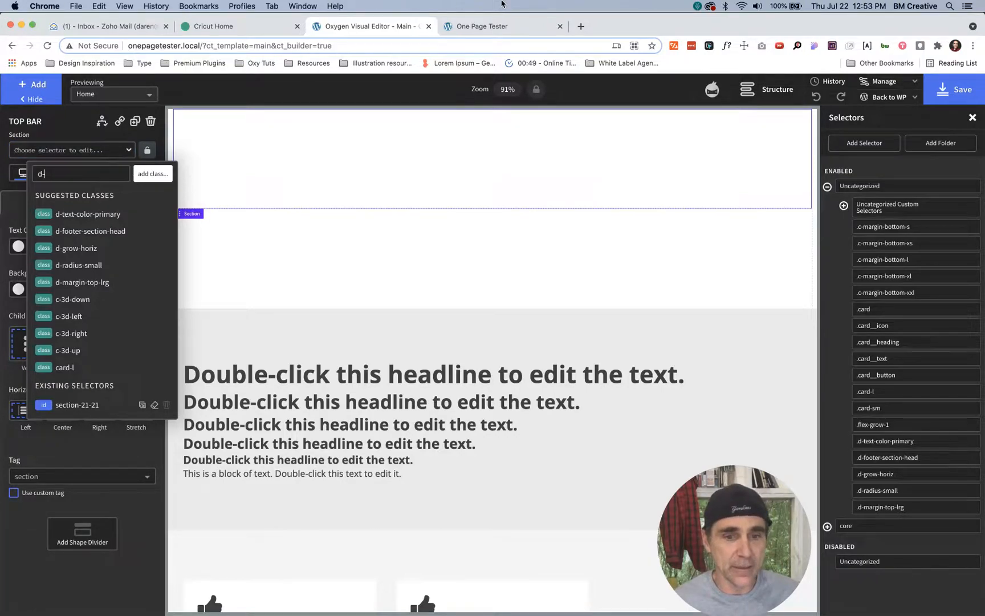
Step: Check the Cricut home page for reference and look through the core folder's classes in the Oxygen editor again
click(255, 26)
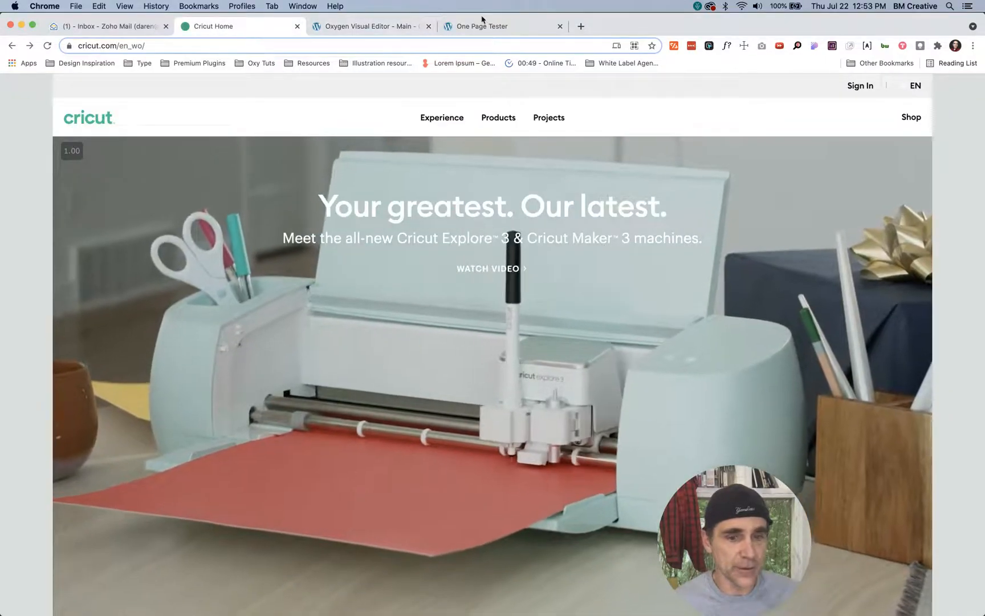
click(481, 30)
click(392, 26)
scroll(758, 252, down, 5)
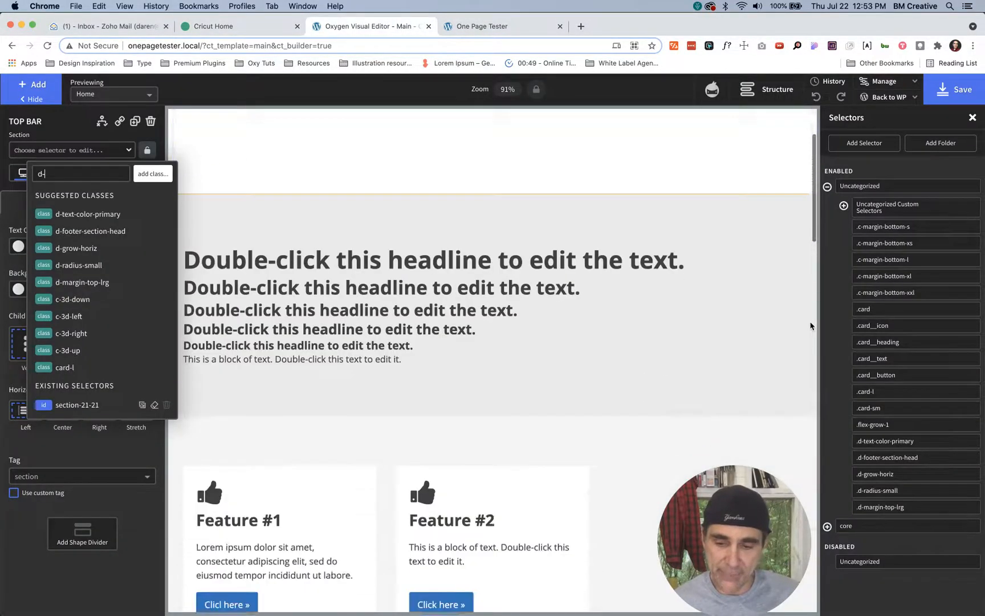
click(830, 525)
scroll(899, 507, down, 5)
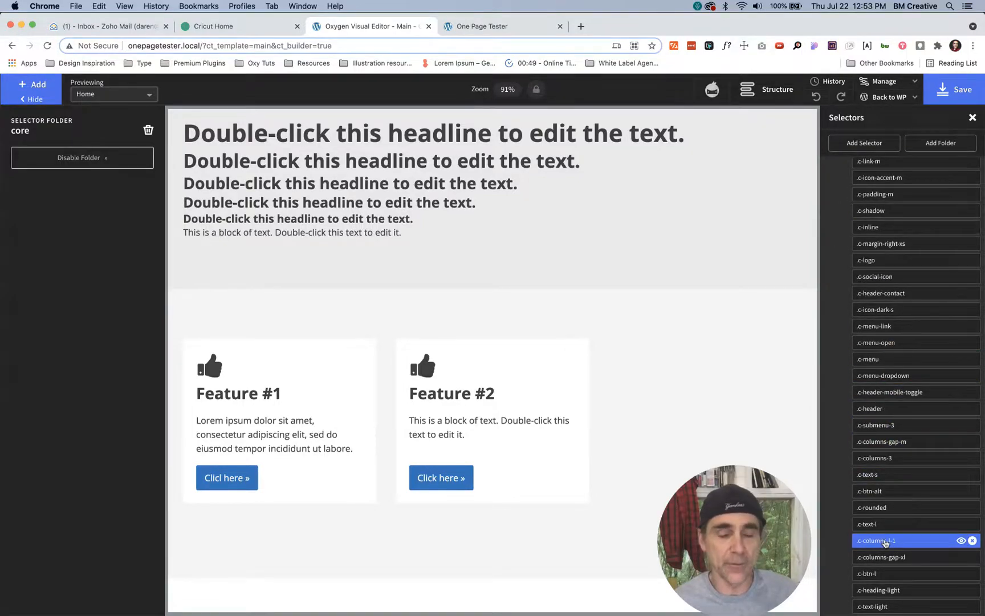
scroll(673, 332, up, 5)
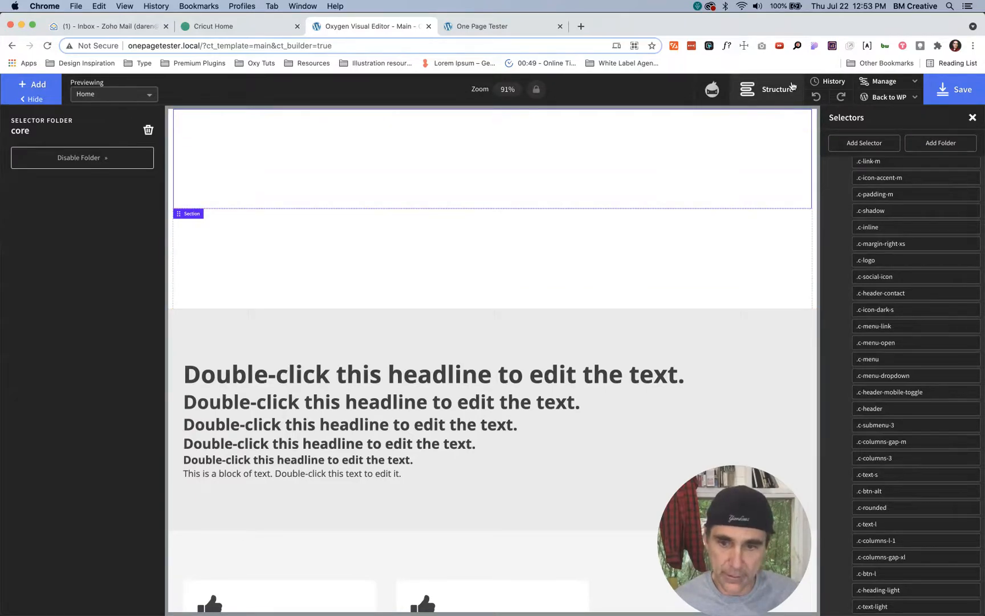
Step: Add the class d-bg-light-gray to the TOP BAR section
click(752, 83)
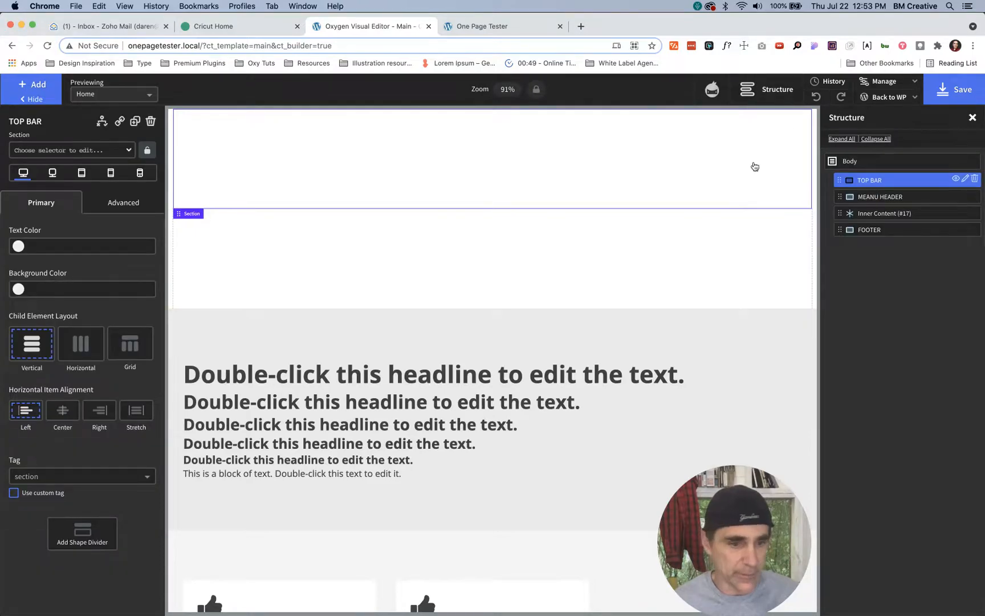
click(91, 150)
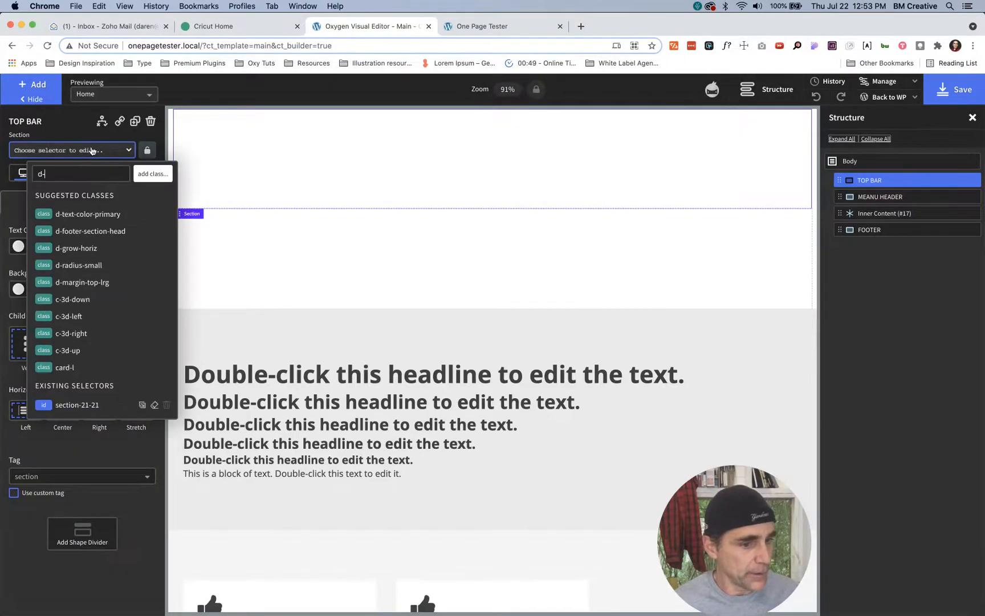
text(d-)
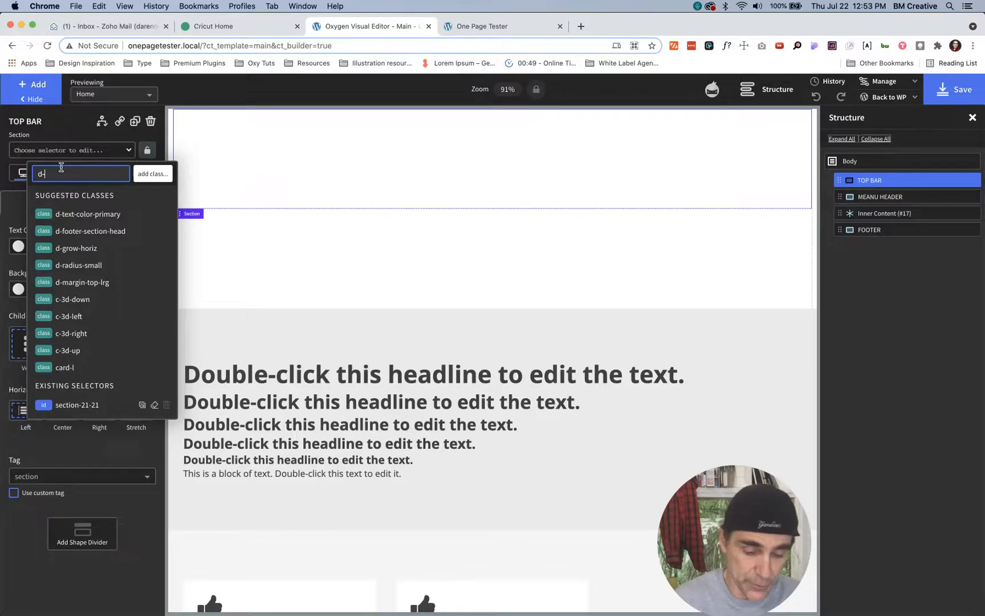
text(bg)
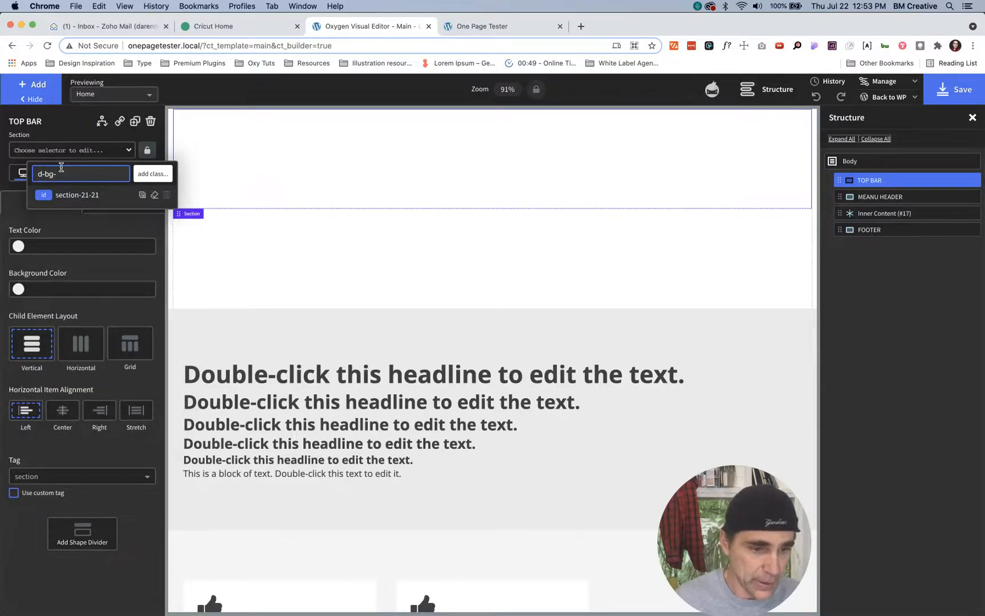
text(-light)
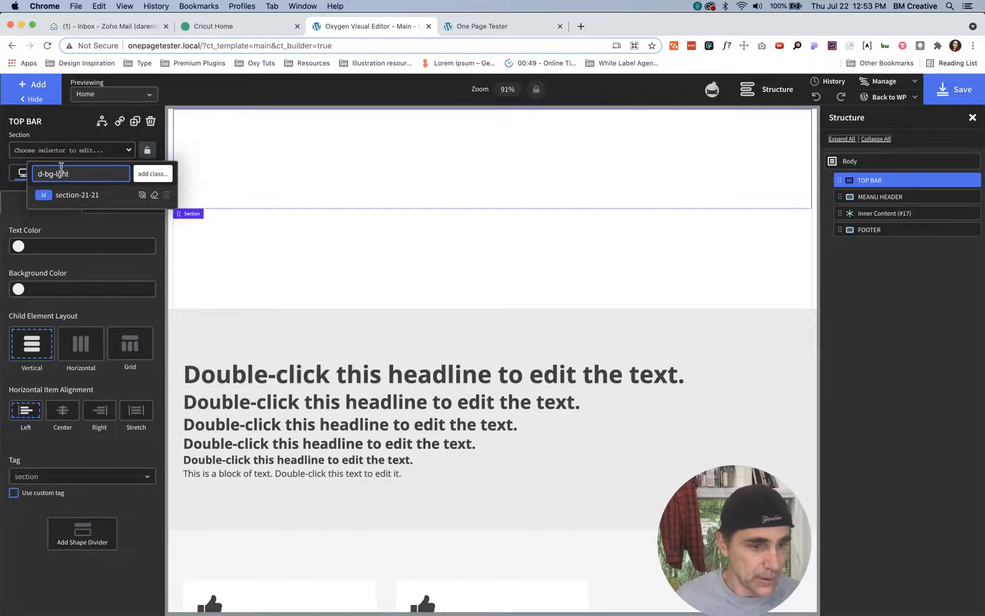
text(-gray)
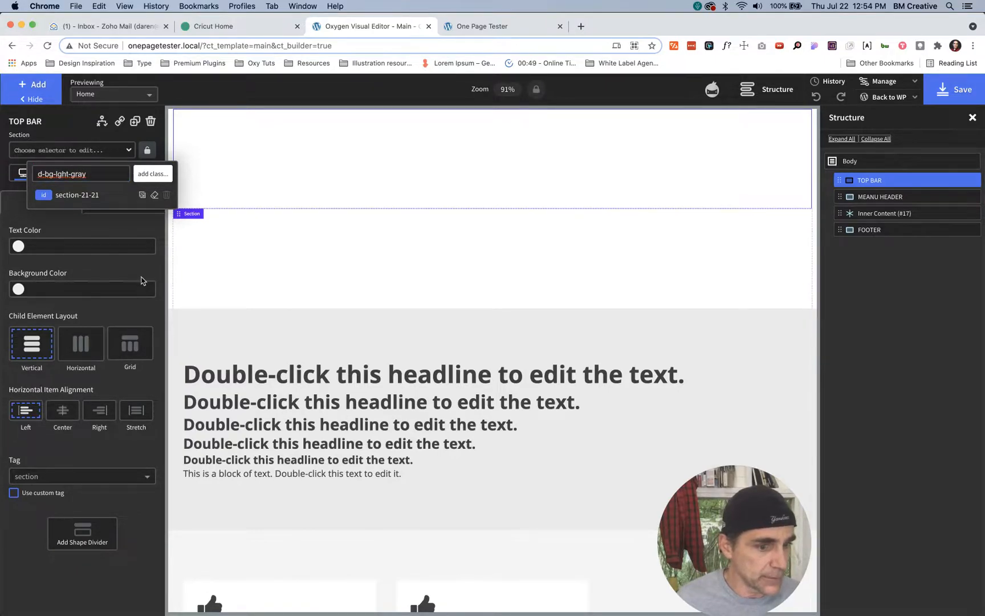
text(i)
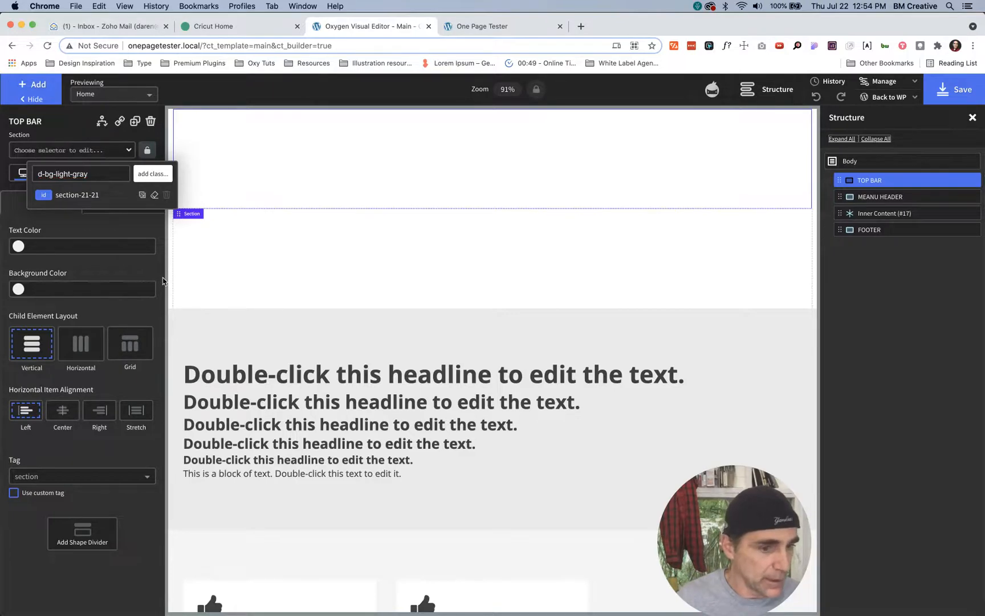
click(148, 181)
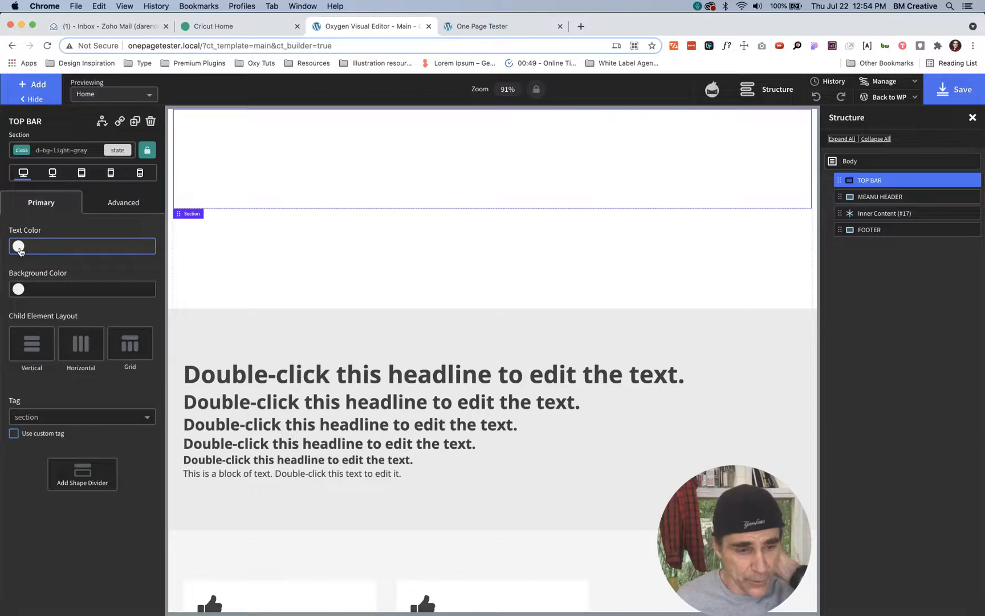
Step: Set the background color of the d-bg-light-gray class to the global color Light Gray
click(113, 206)
click(86, 233)
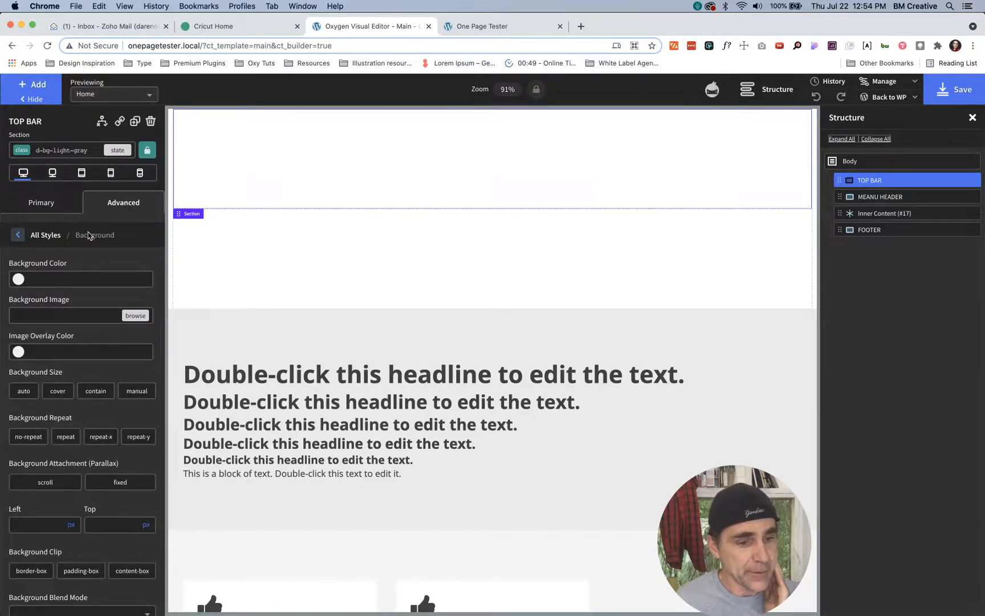
click(18, 280)
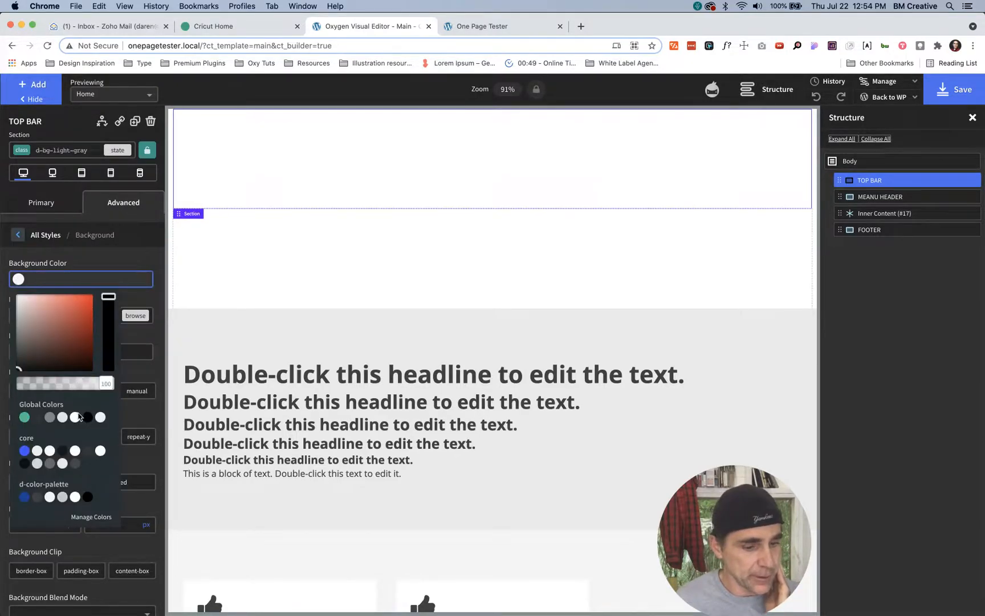
click(75, 418)
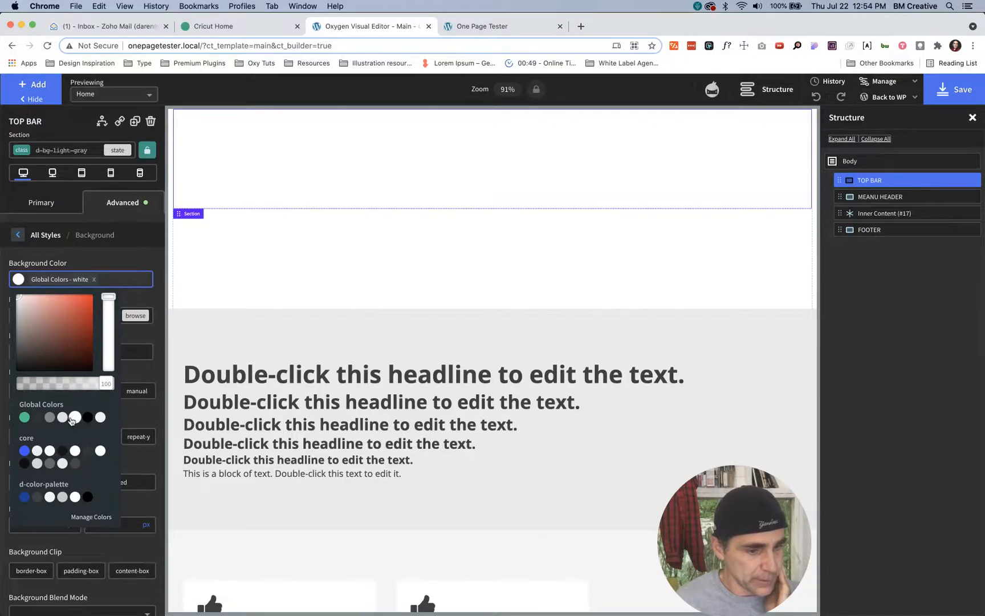
click(63, 419)
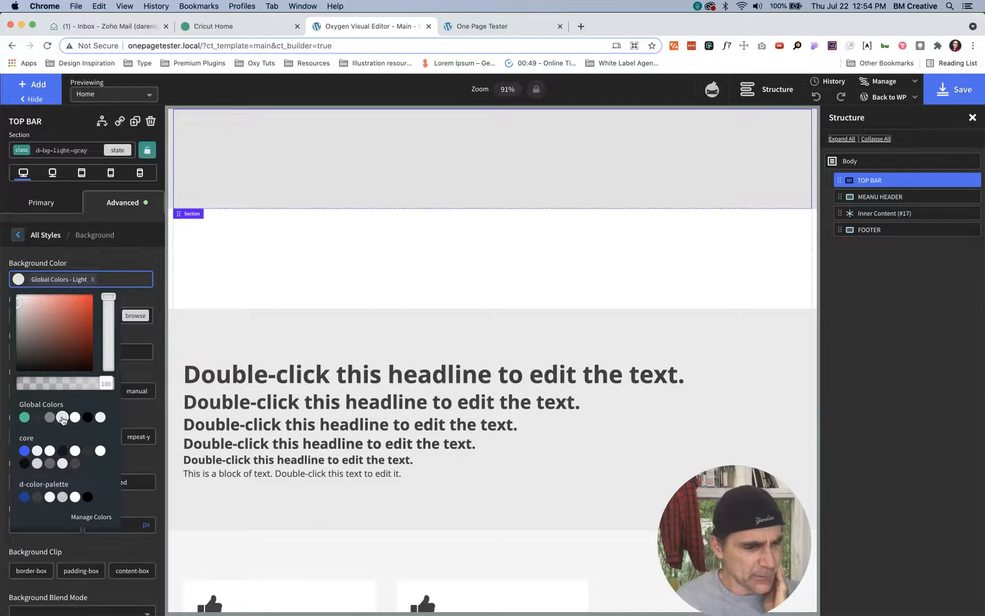
click(100, 417)
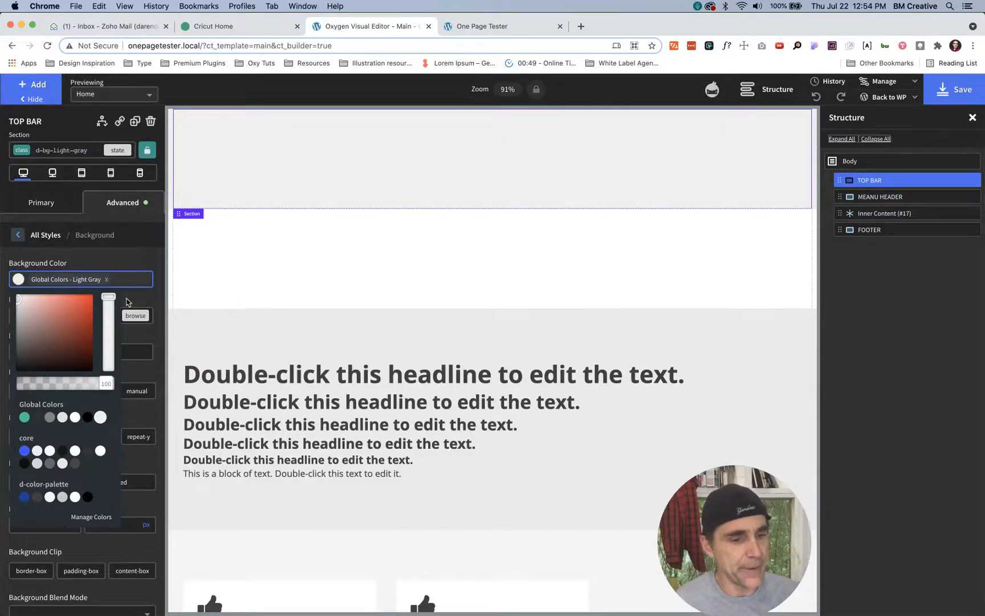
click(125, 258)
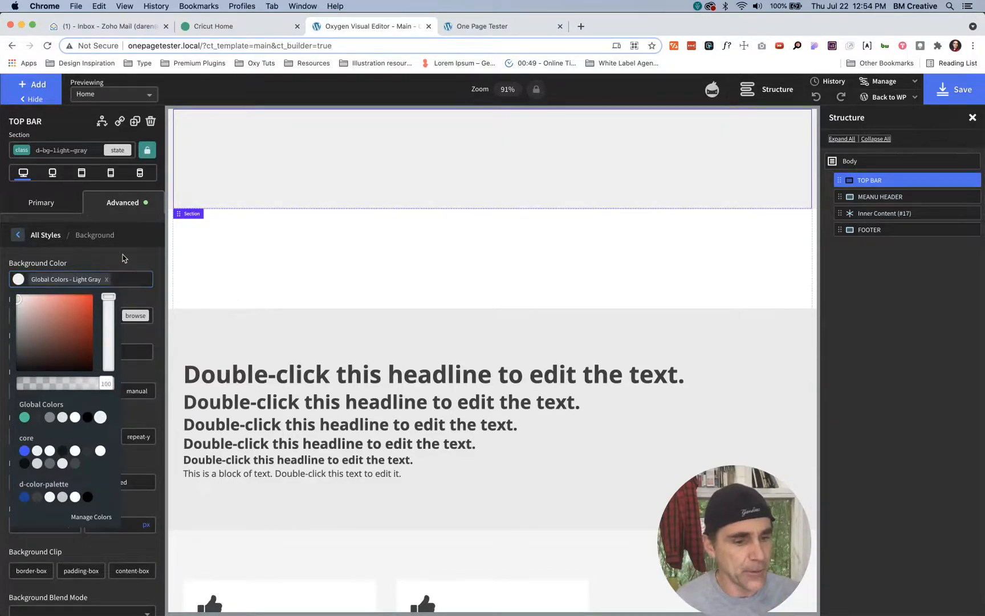
Step: Switch the TOP BAR section from editing its class to editing its own ID selector, section-21-21
click(85, 150)
click(74, 196)
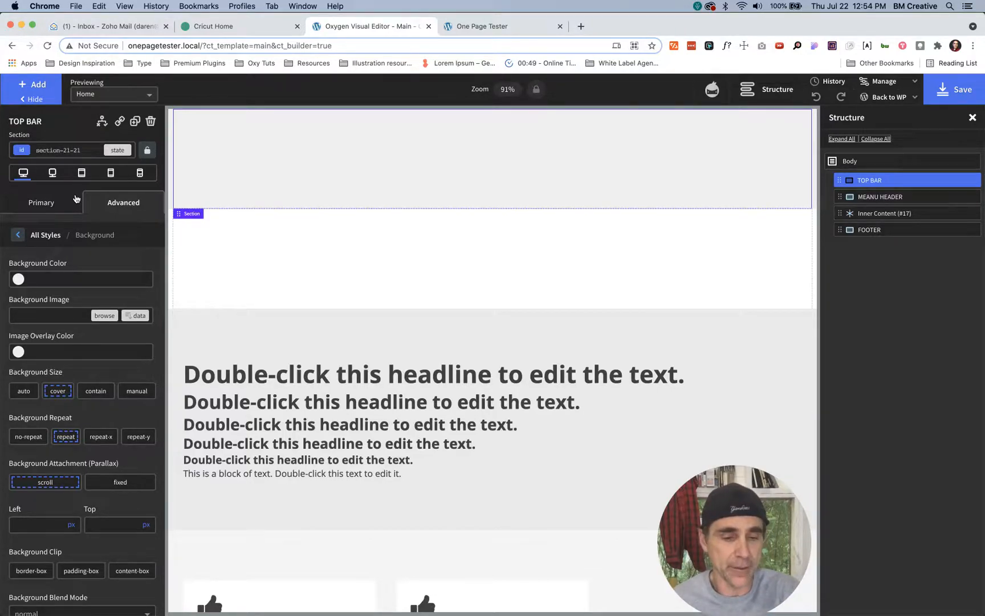
click(124, 208)
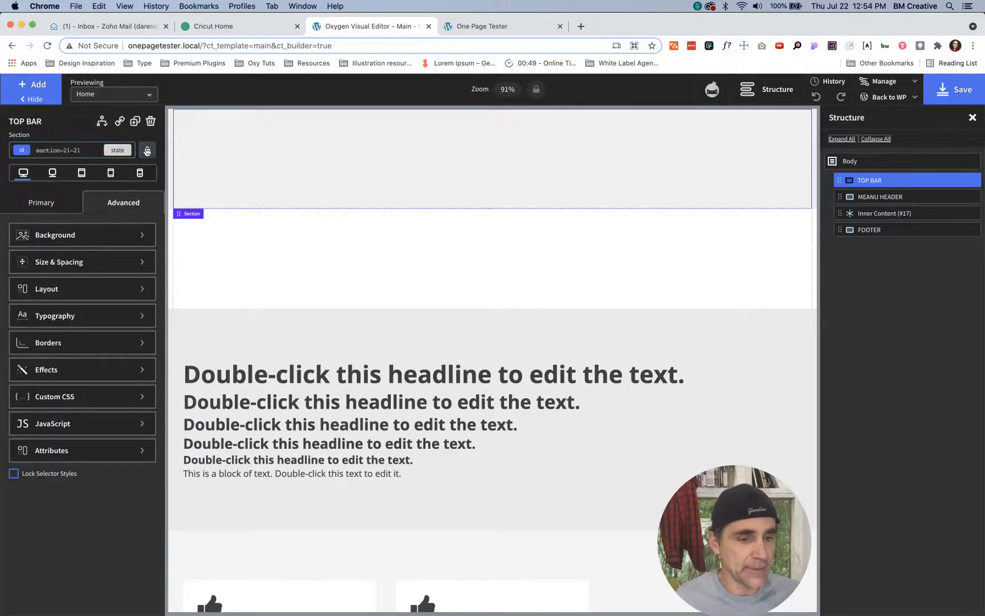
click(84, 151)
click(64, 215)
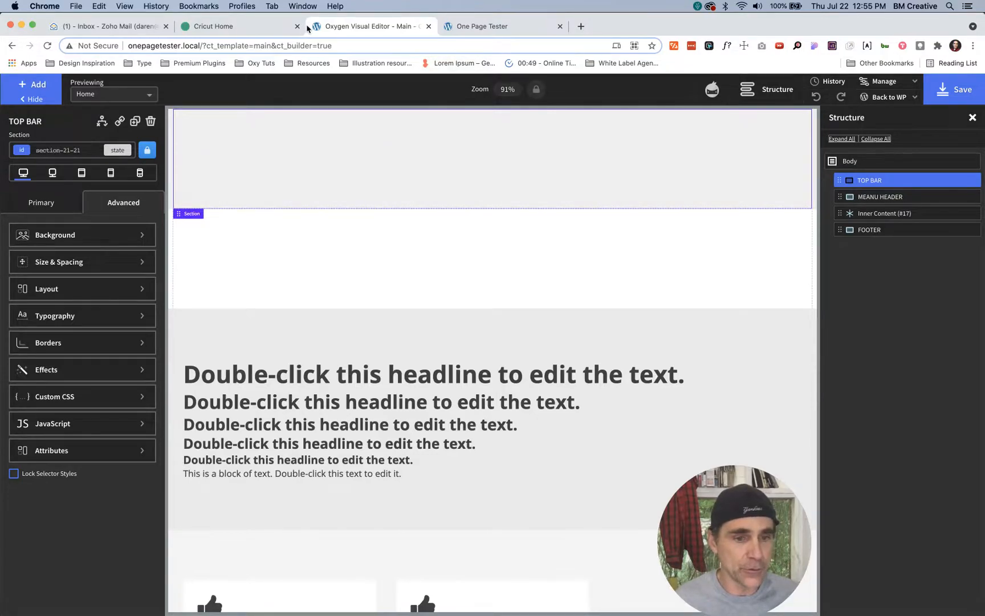
Step: Compare with the Cricut home page's top bar and set the TOP BAR section's top and bottom container padding to 0 px
click(255, 28)
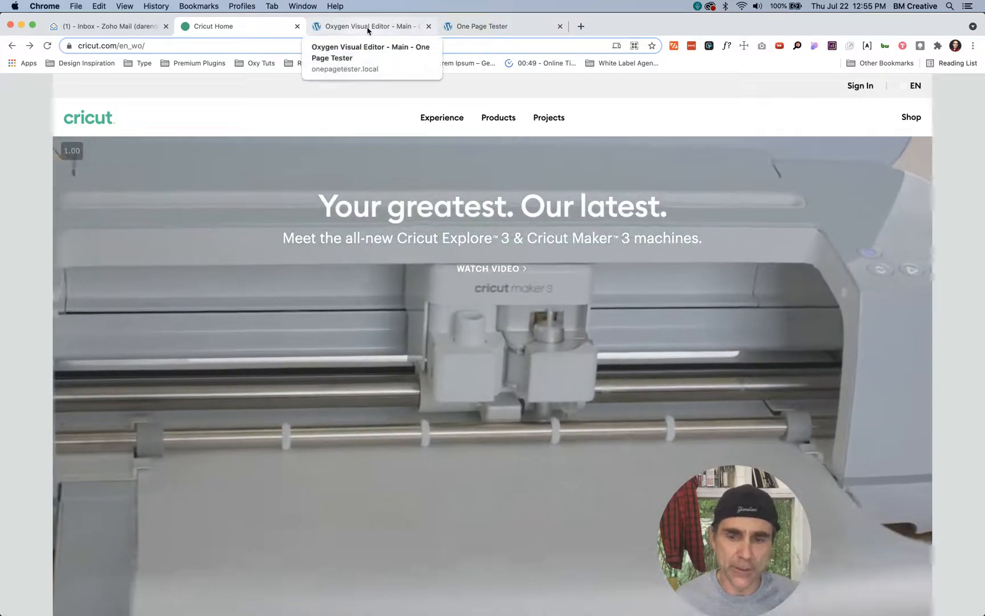
click(368, 28)
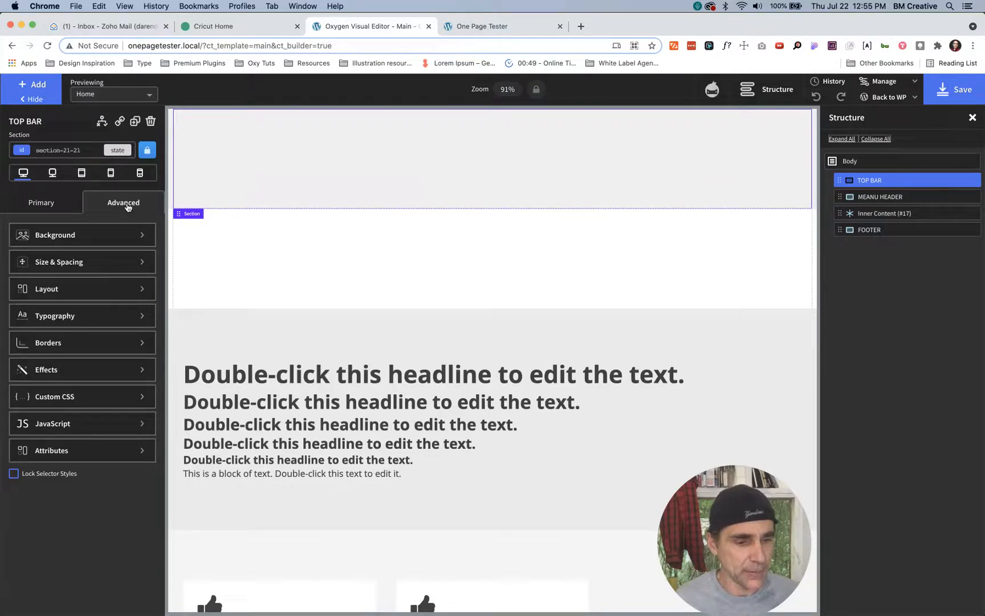
click(65, 270)
click(77, 278)
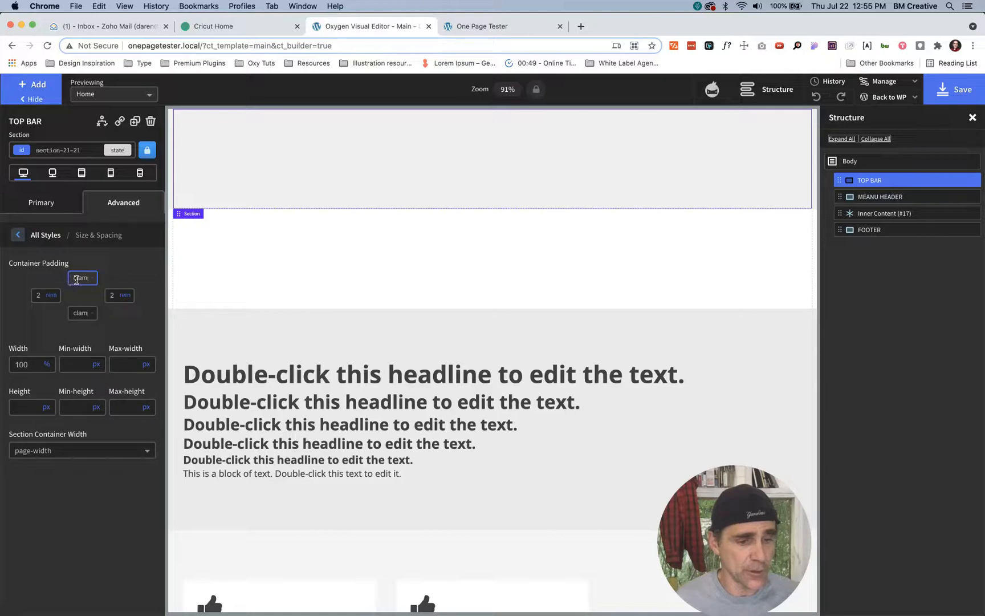
double_click(83, 277)
text(0)
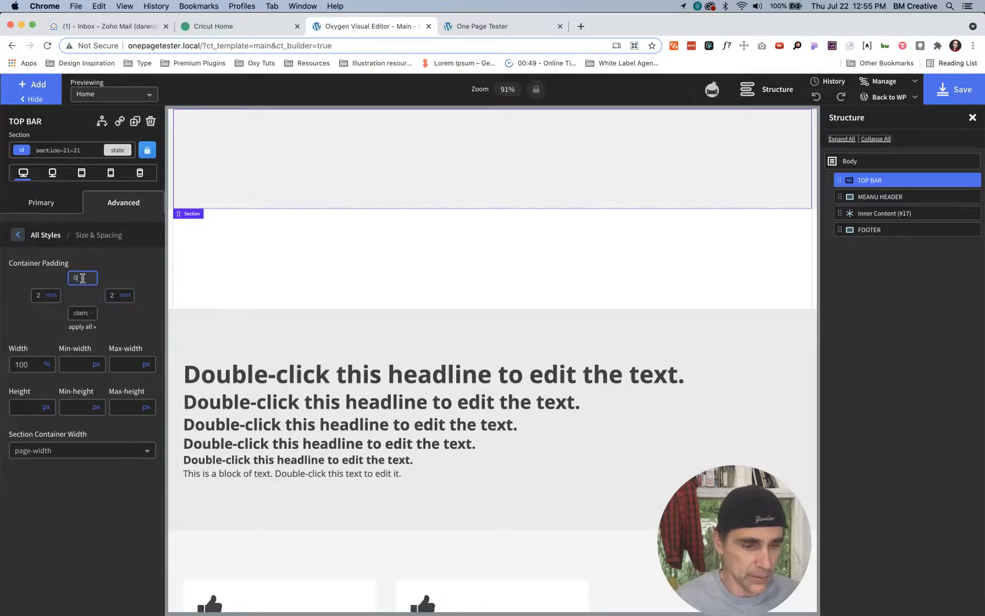
mouse_move(93, 277)
double_click(82, 313)
text(0)
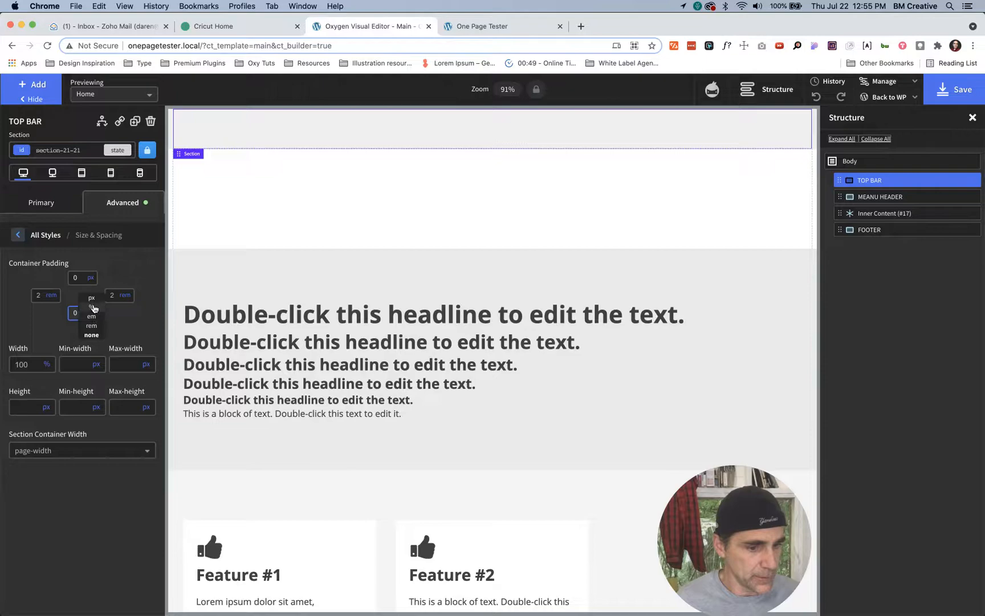
click(92, 298)
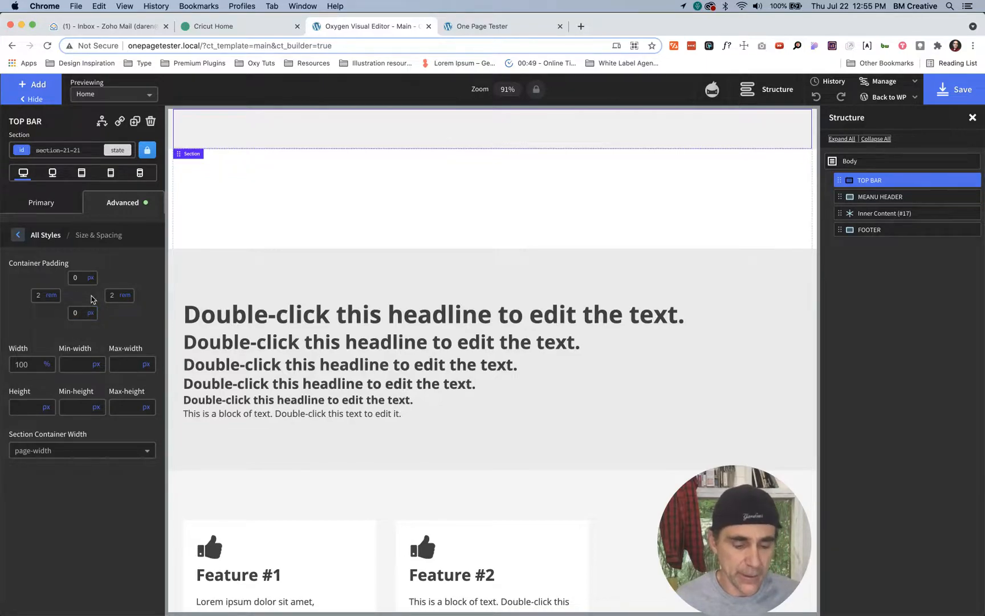
Step: Add a div inside the TOP BAR section and lay out the section's child elements horizontally, aligned to the right
key(ctrl+shift+Tab)
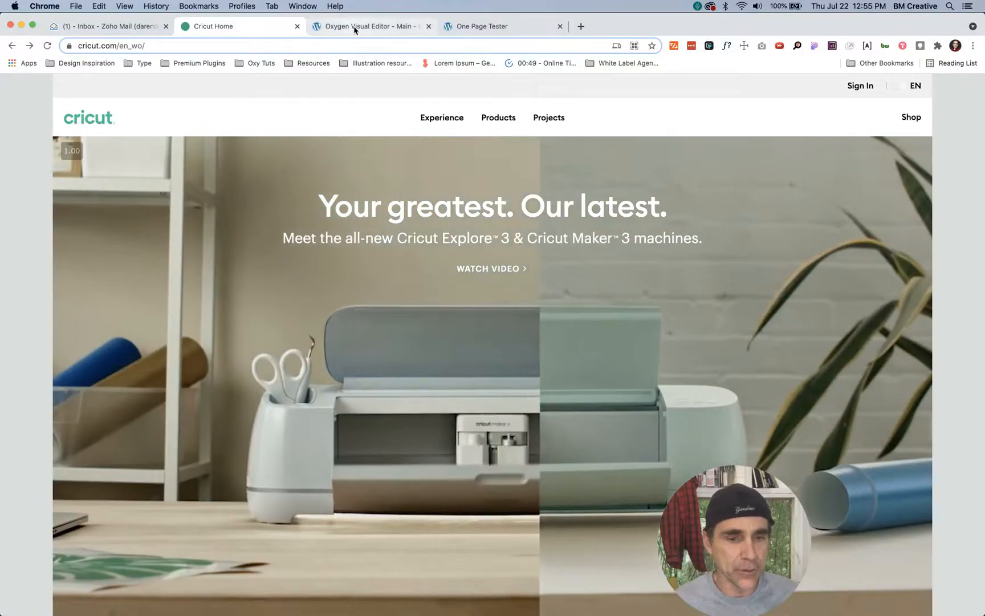
click(354, 27)
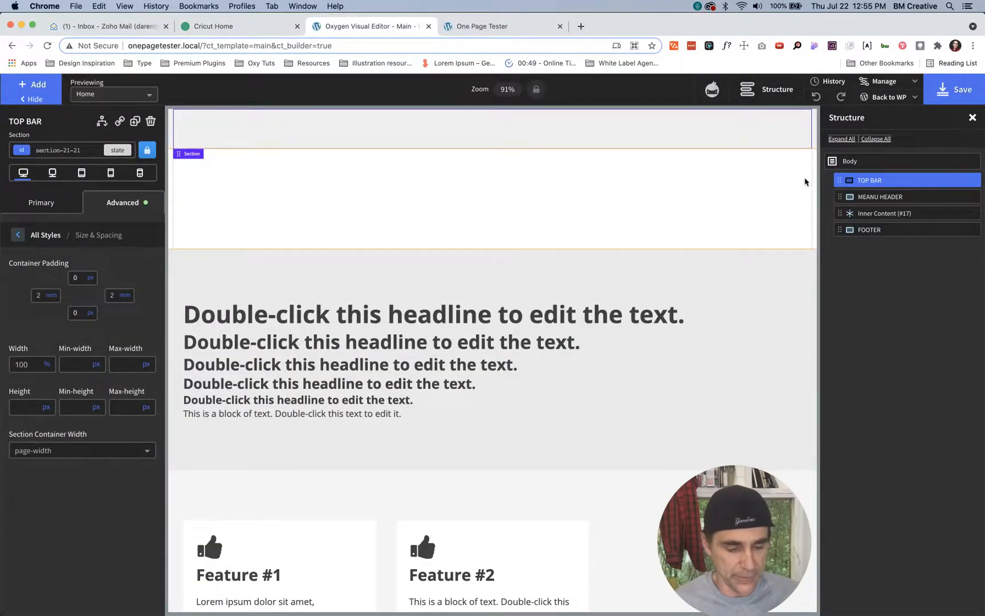
key(d)
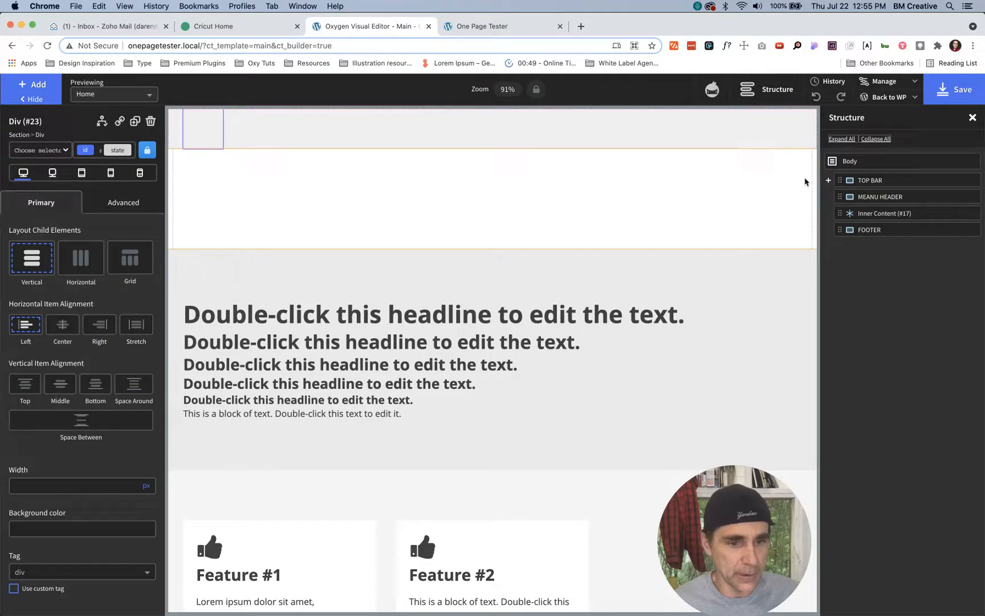
click(865, 181)
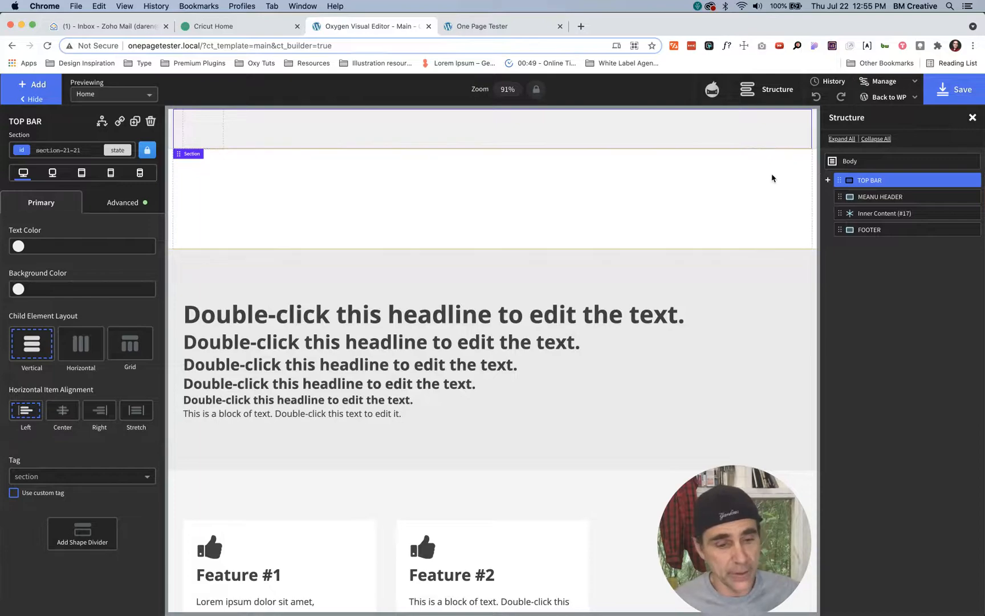
click(76, 350)
click(95, 472)
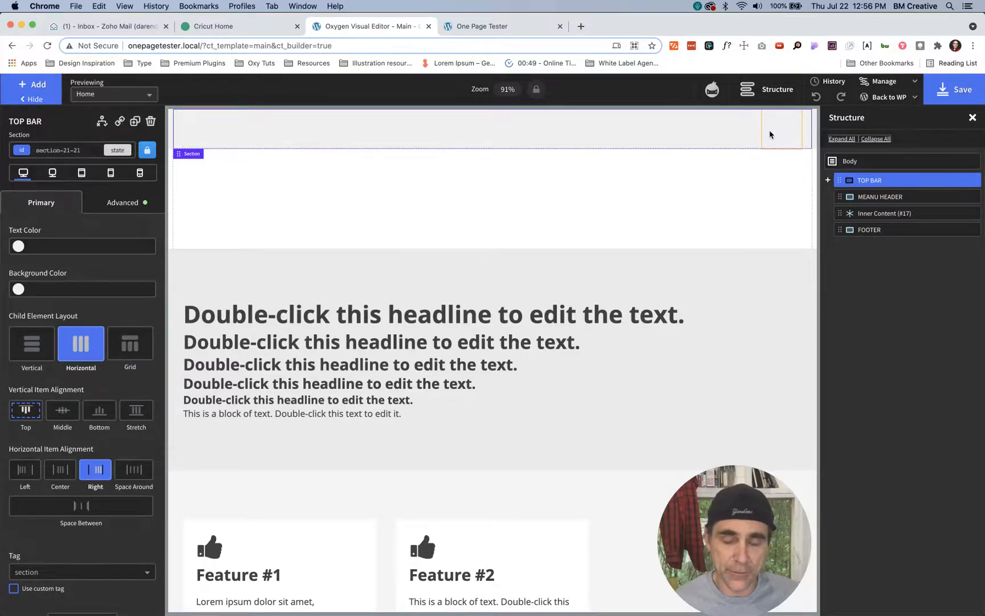
Step: Nest a second div inside the TOP BAR's div and expand the parent in the structure tree
click(770, 135)
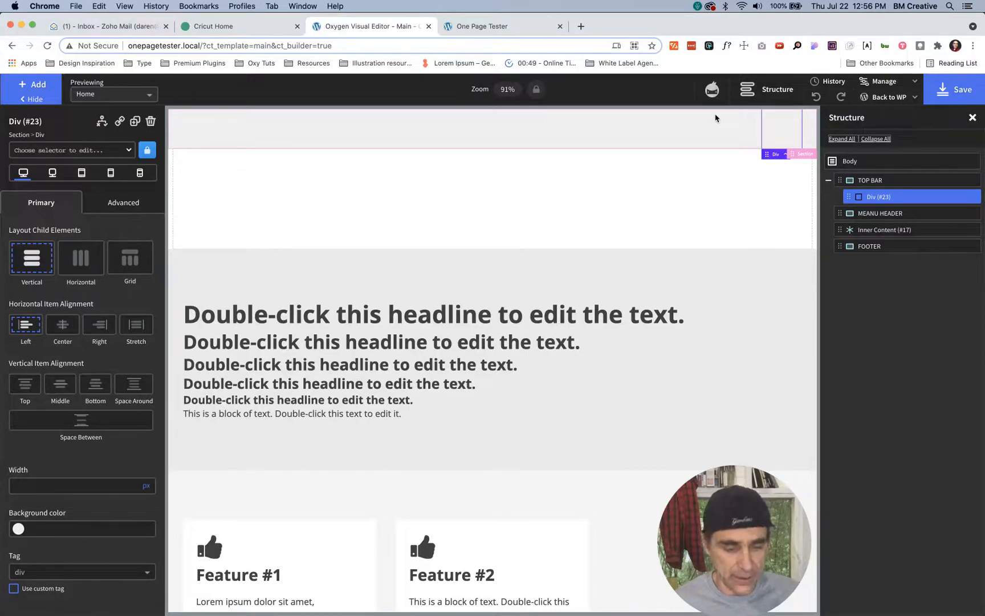
key(d)
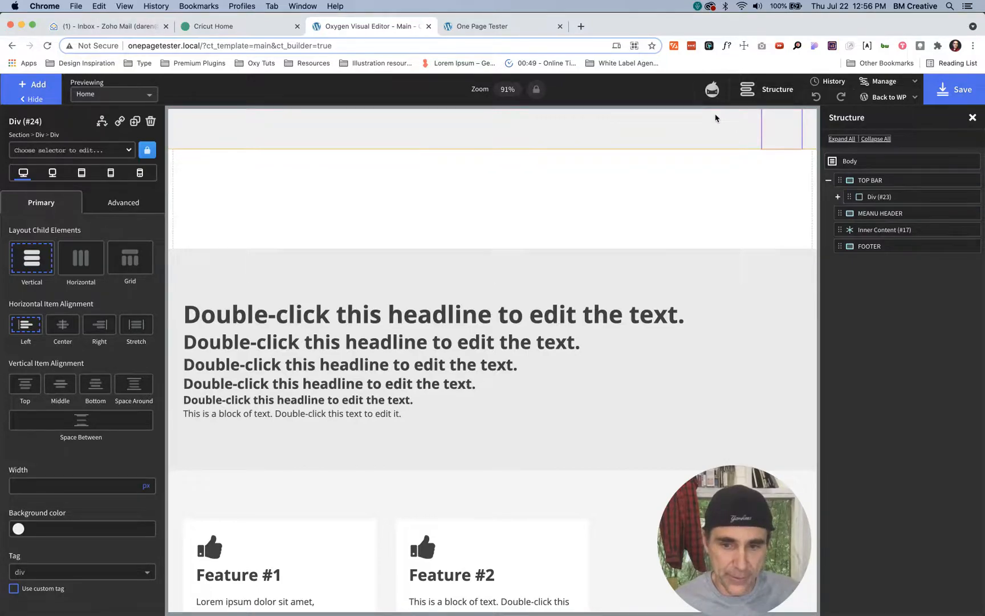
click(838, 197)
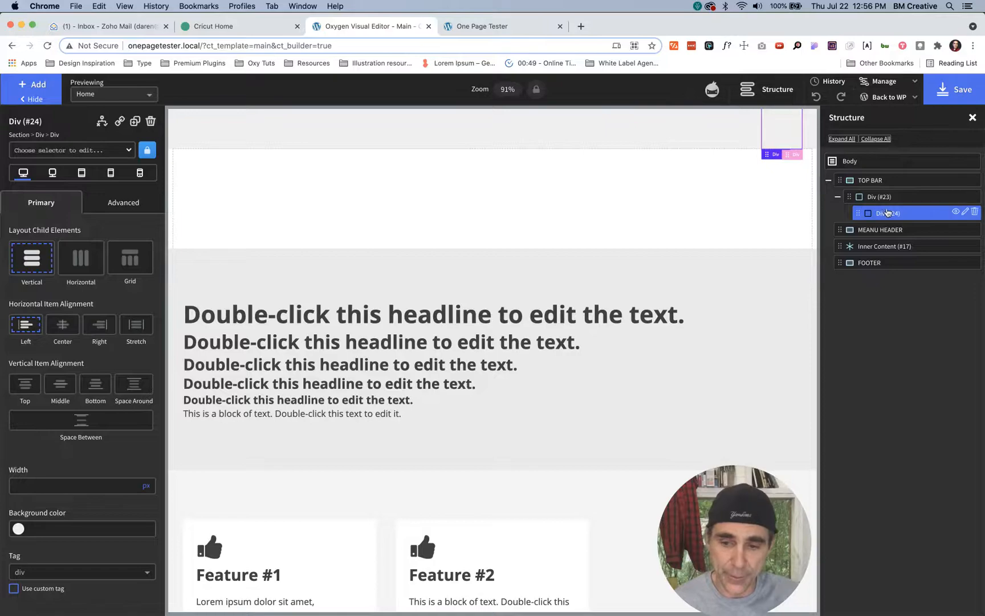
Step: Rename the innermost div of the TOP BAR section as SINGN IN in the structure tree
double_click(887, 213)
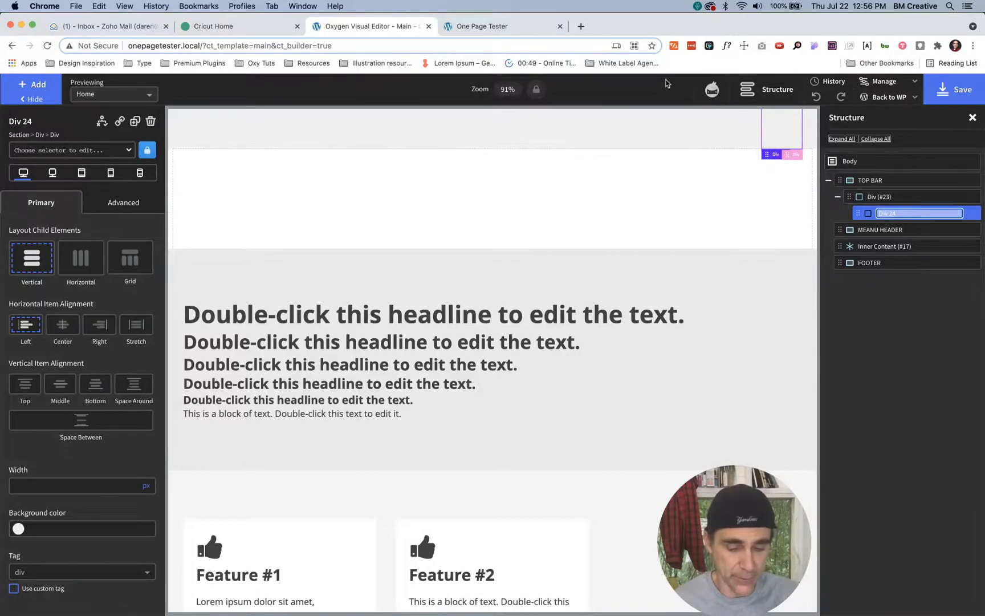
key(ctrl+shift+Tab)
key(ctrl+Tab)
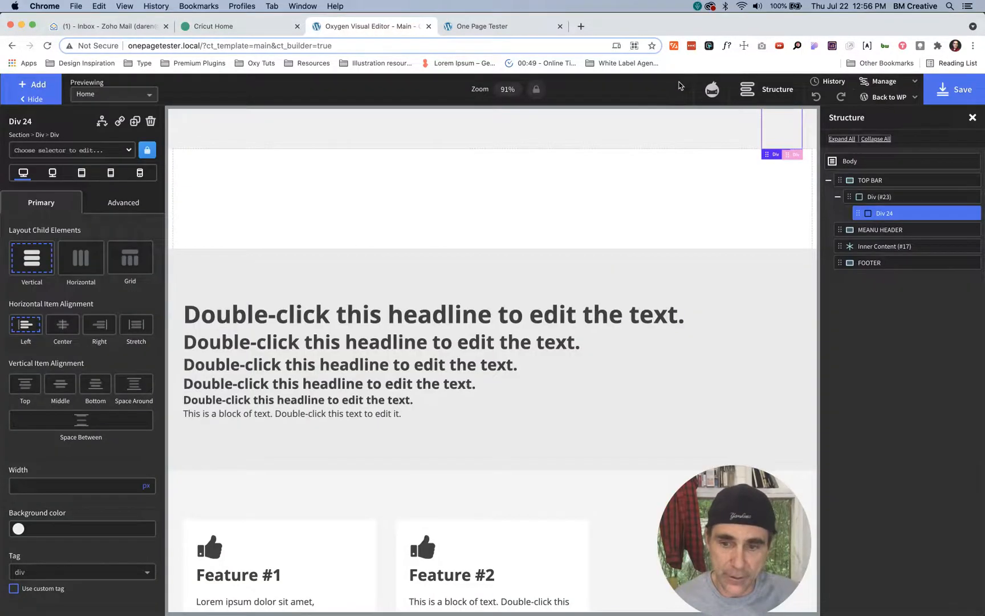
double_click(896, 221)
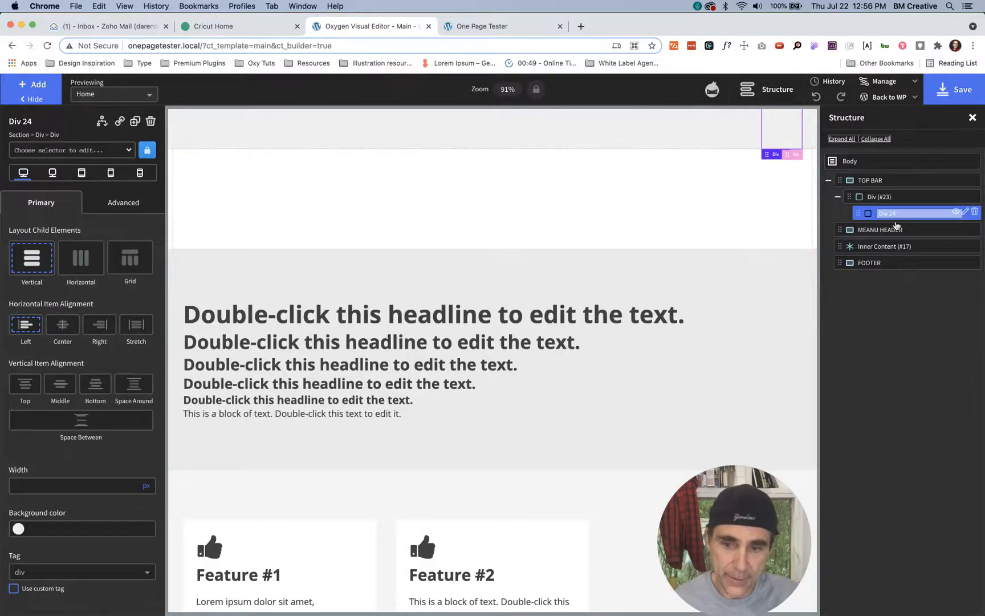
text(SINGN )
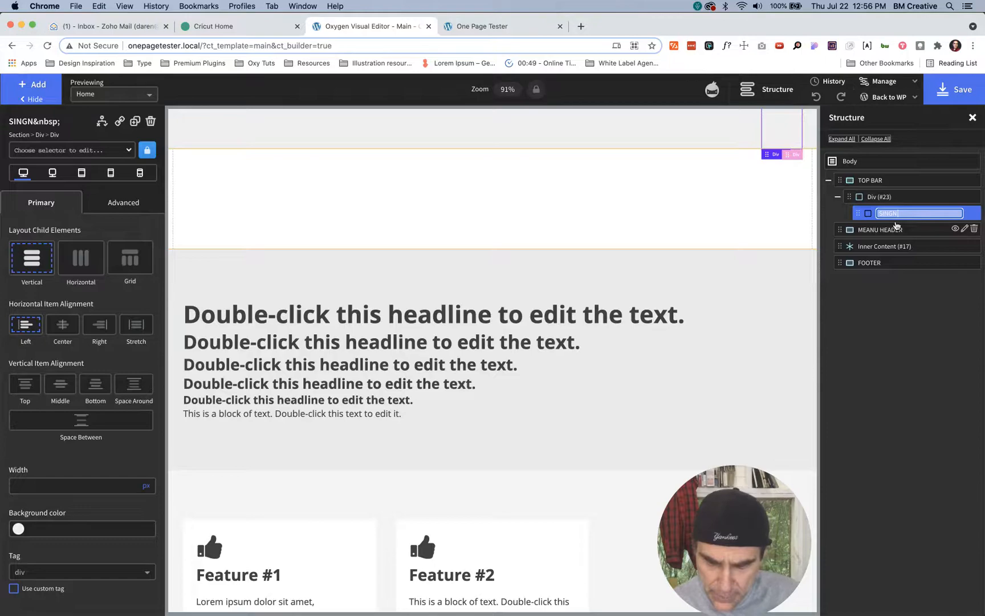
text(IN)
key(Return)
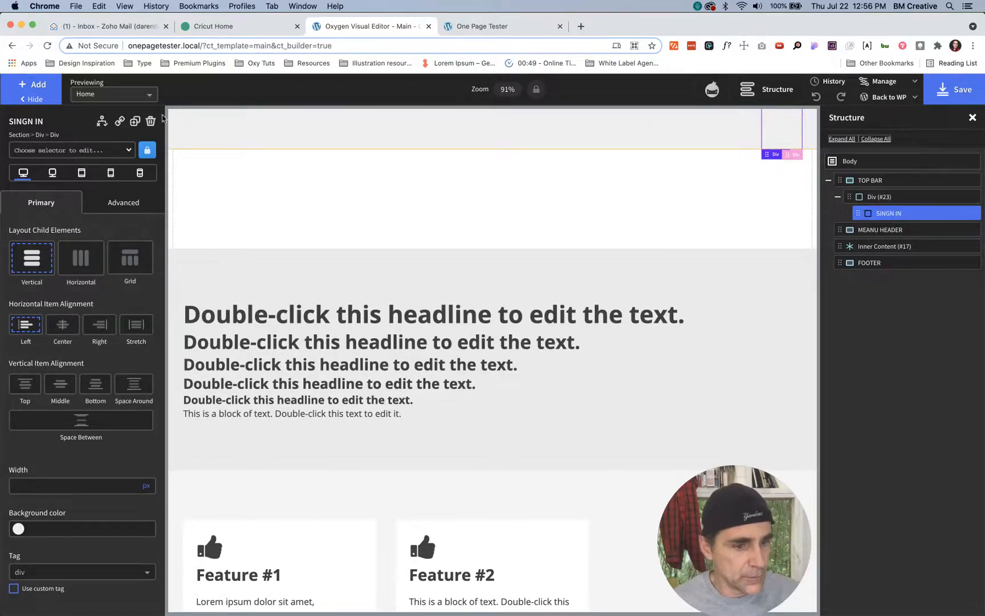
Step: Duplicate the SINGN IN div and rename the copy as DIVIDER
click(135, 121)
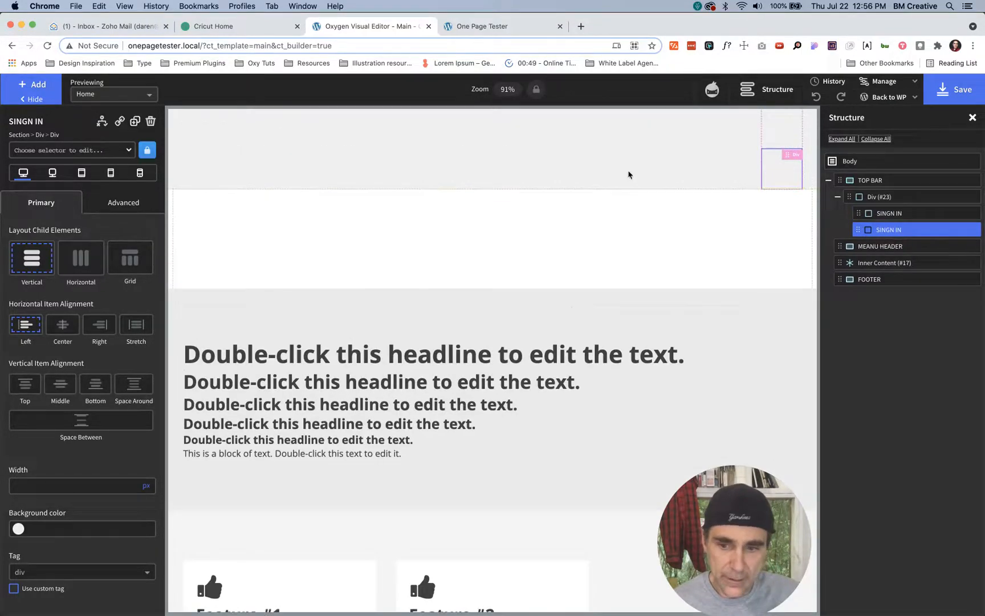
double_click(888, 231)
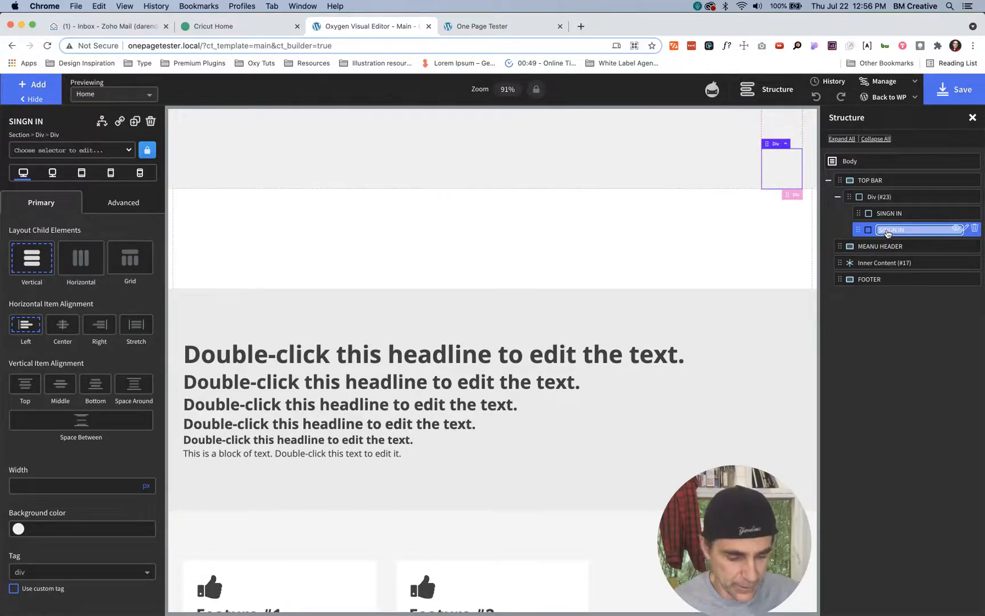
text(DIVIDER)
key(super+shift+Right)
key(BackSpace)
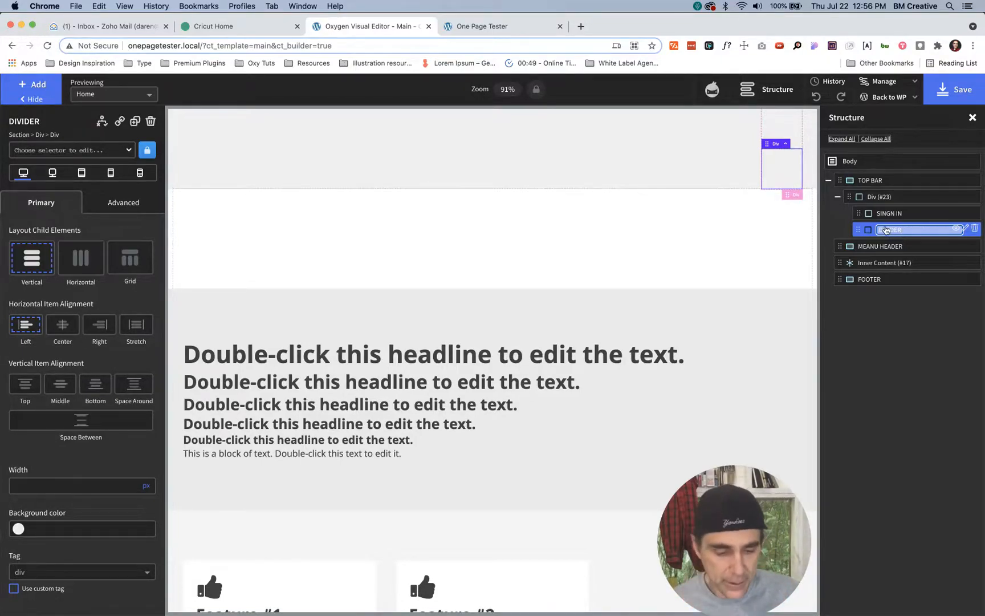
Step: Duplicate the DIVIDER div and rename the copy as LANGUAGE
click(134, 122)
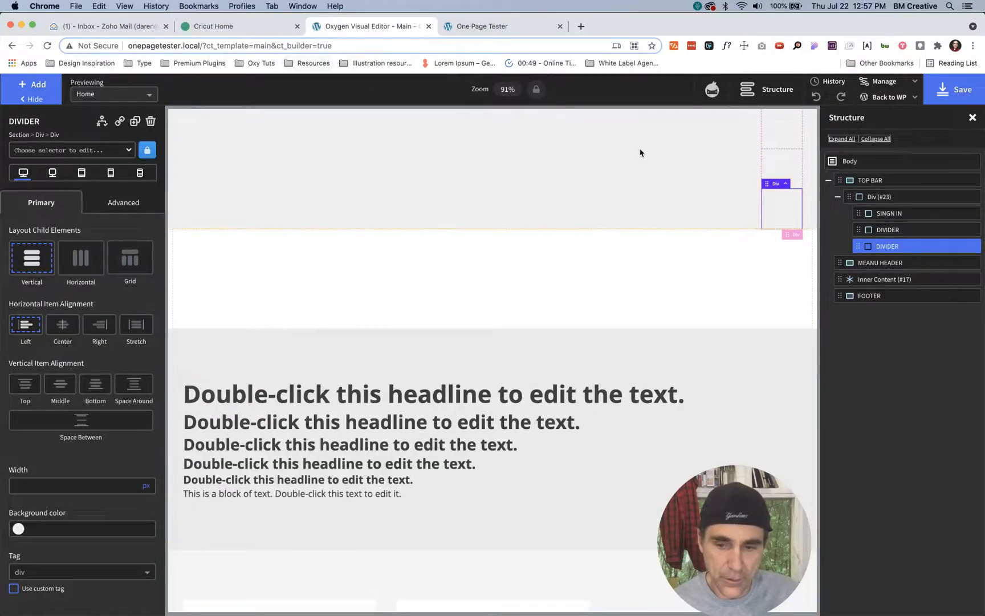
double_click(884, 249)
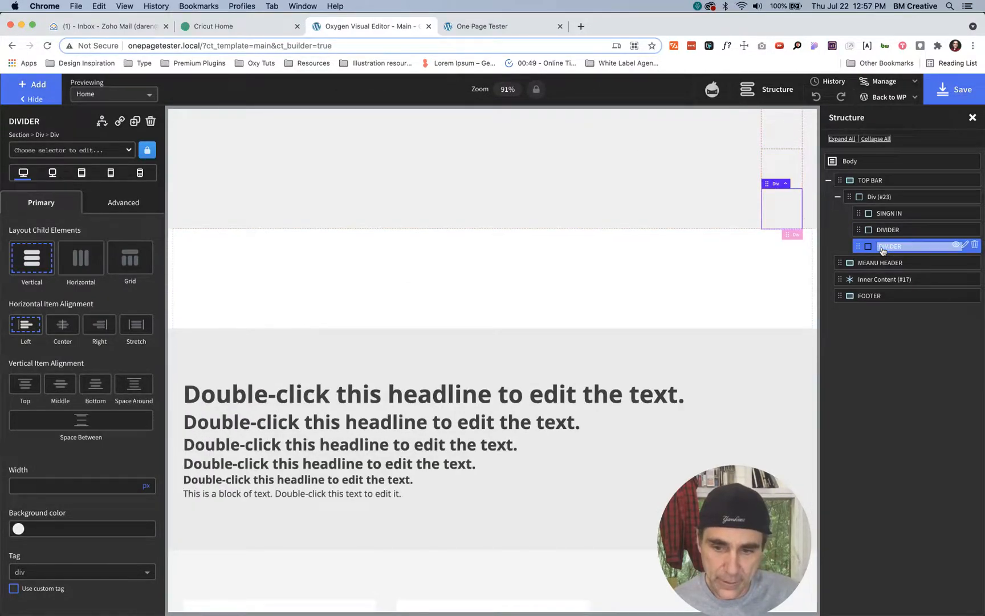
text(L)
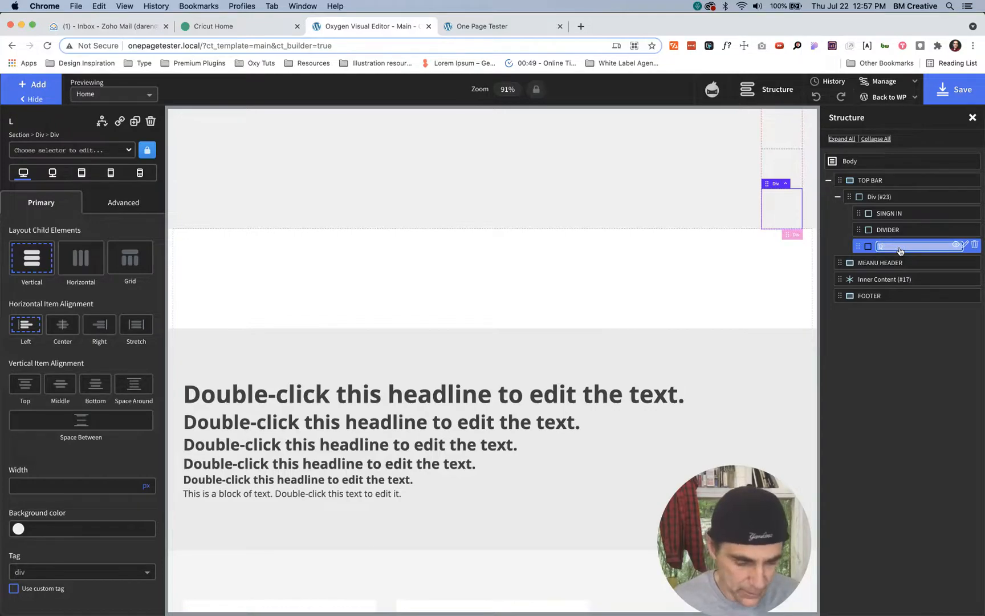
text(ANGUAGE)
key(Return)
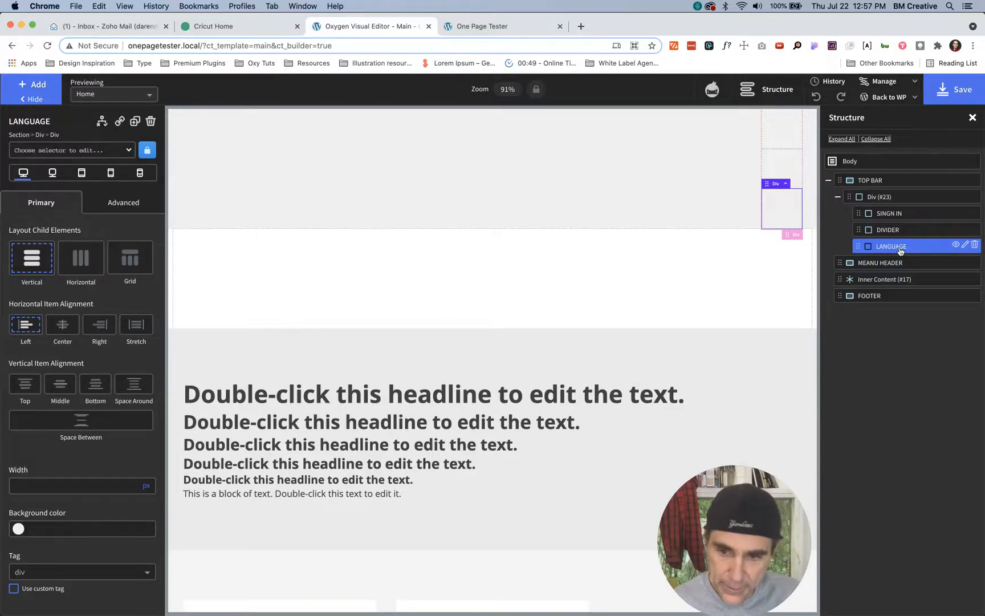
Step: Lay out the child elements of the TOP BAR section's parent div horizontally
click(870, 199)
click(81, 257)
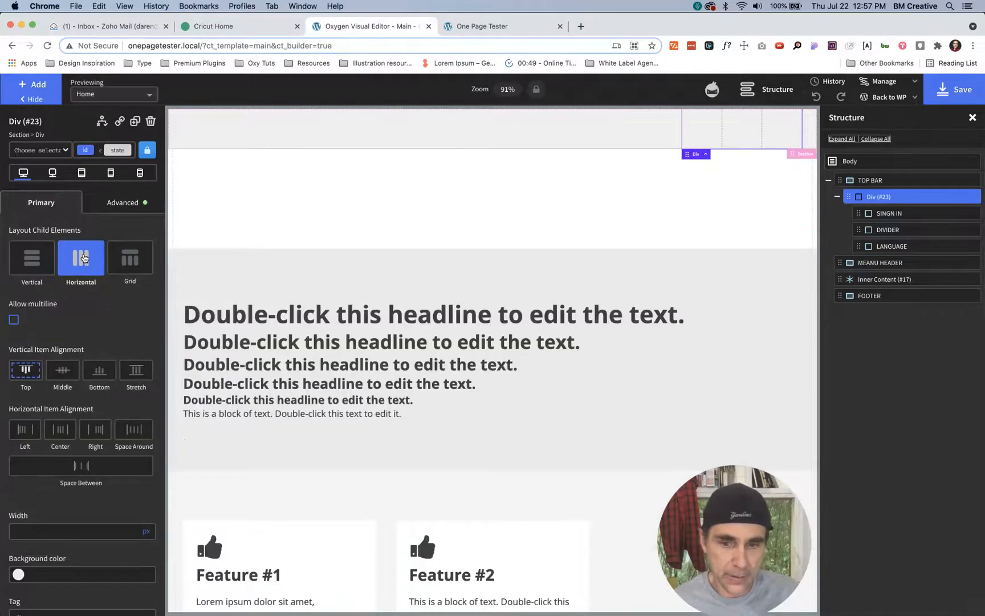
Step: Select the DIVIDER div, close the One Page Tester page and compare with the Cricut home page's top bar
click(739, 130)
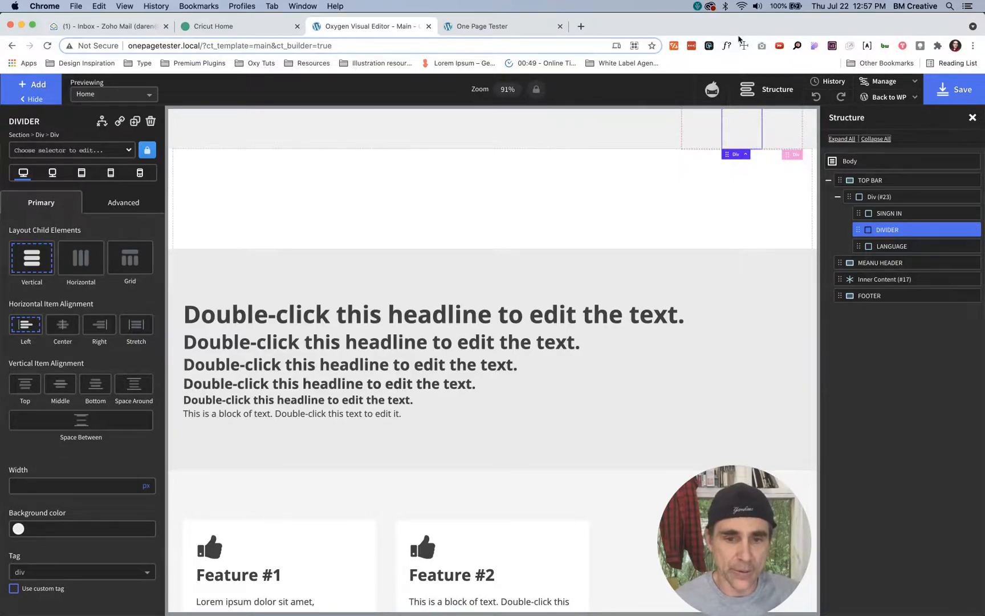
click(559, 26)
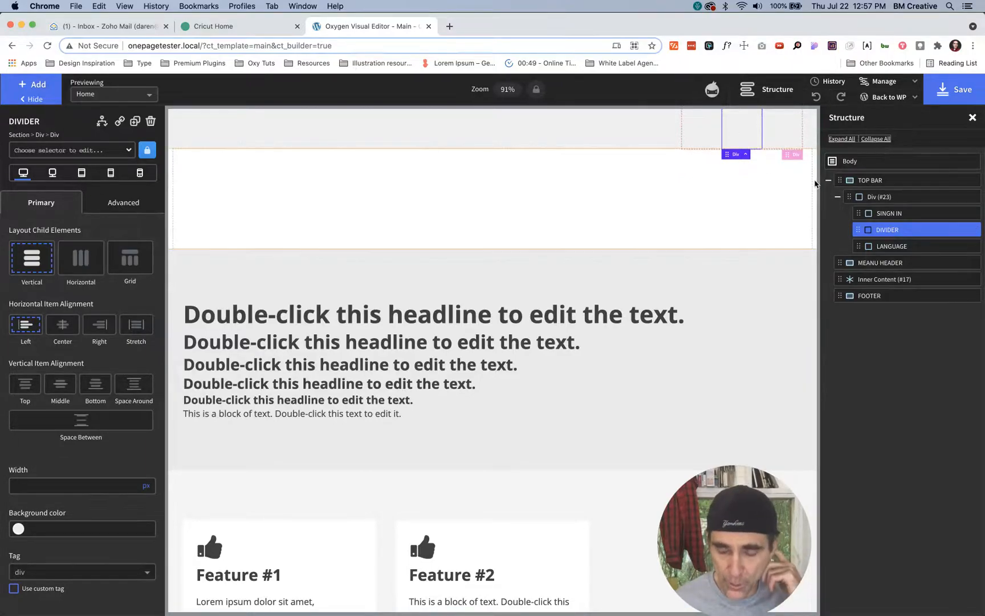
click(240, 27)
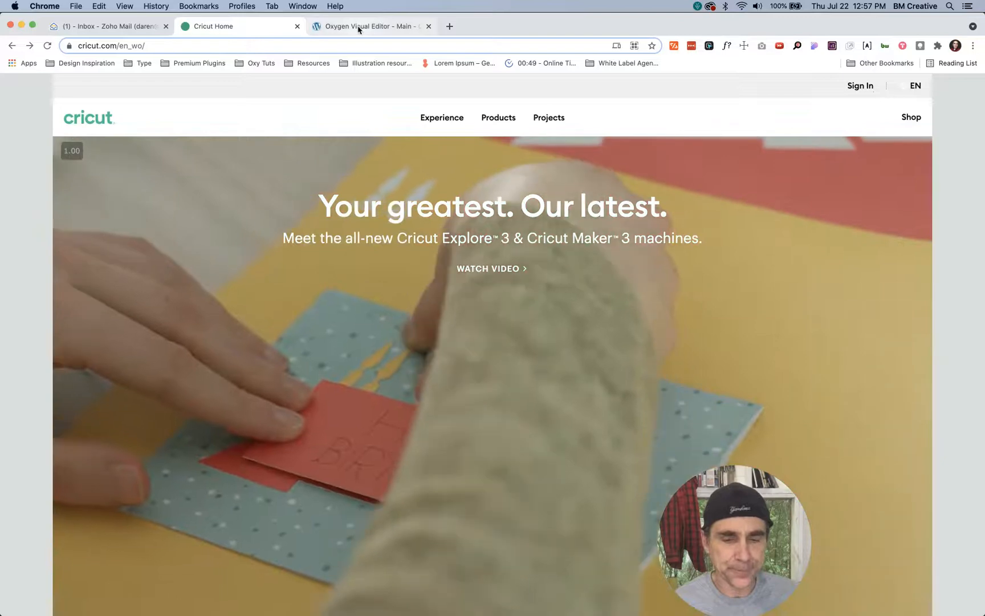
click(359, 26)
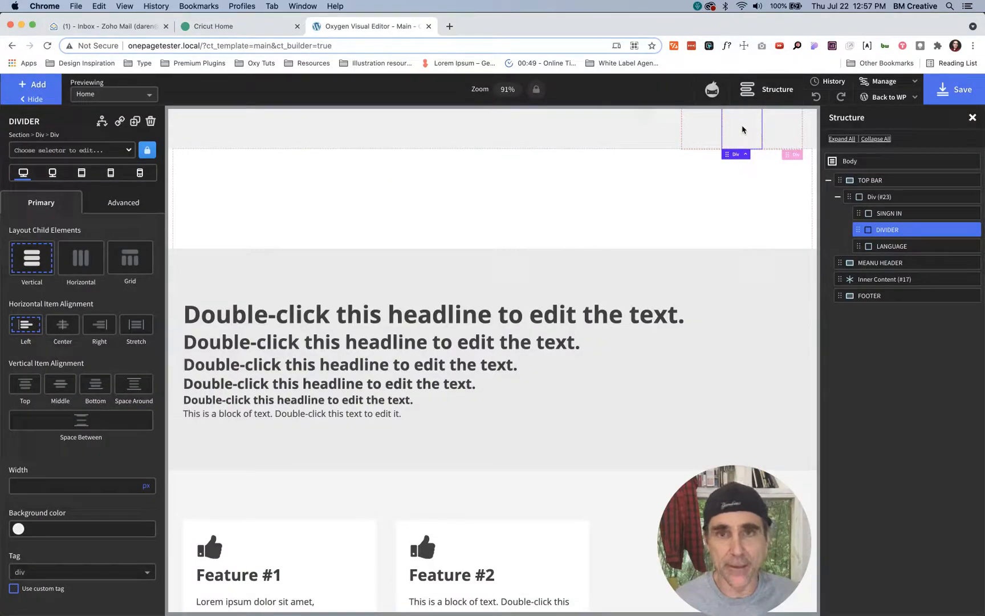
Step: Give the DIVIDER div the global color Base Med as its background color
click(121, 205)
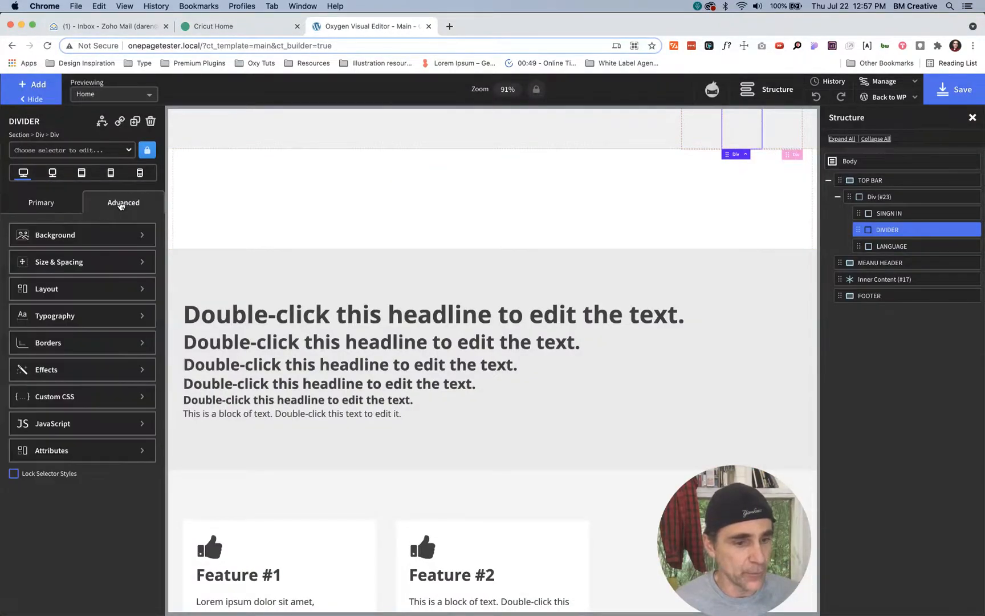
click(86, 236)
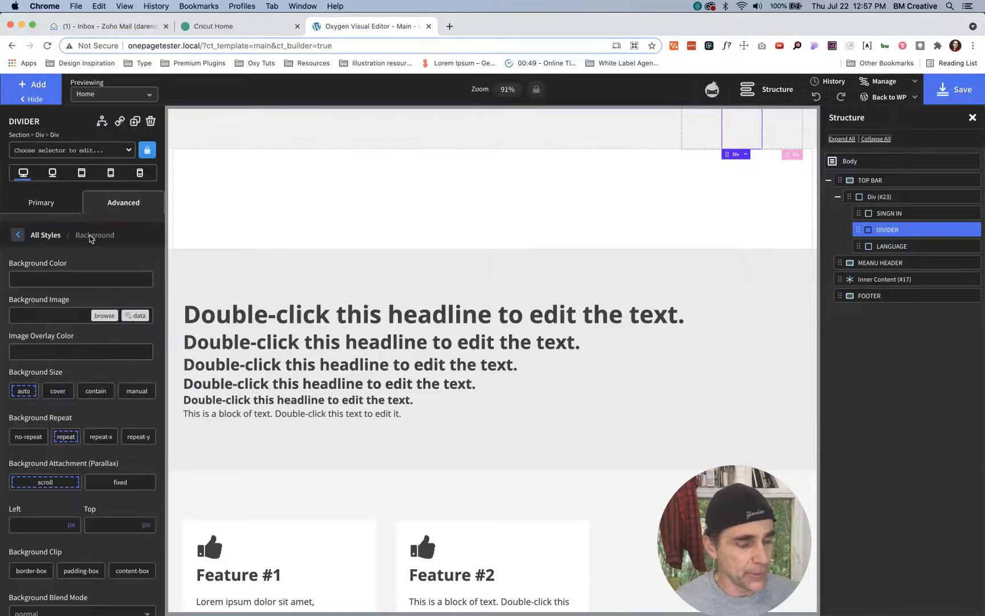
click(17, 280)
click(49, 417)
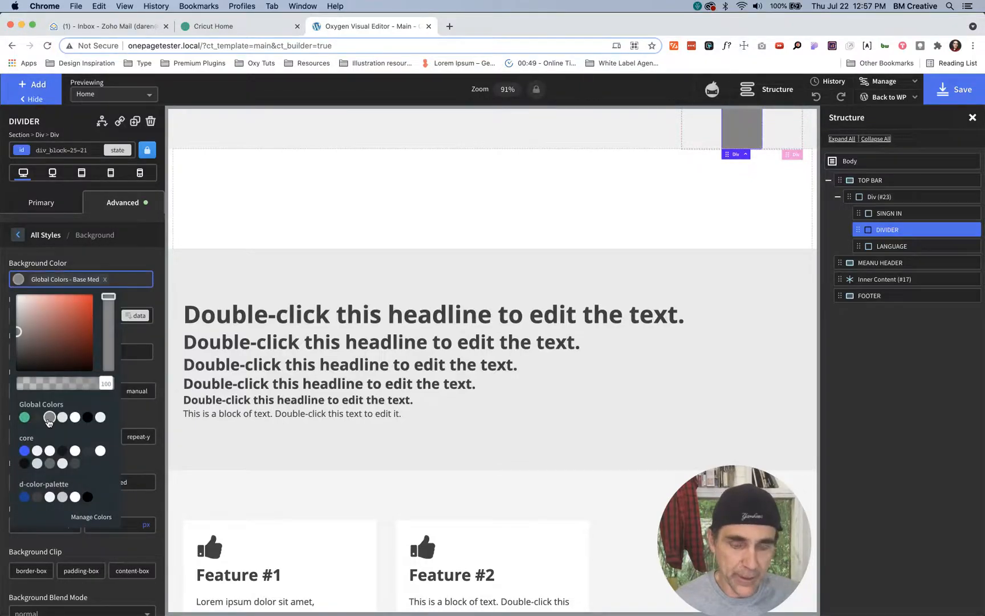
click(79, 283)
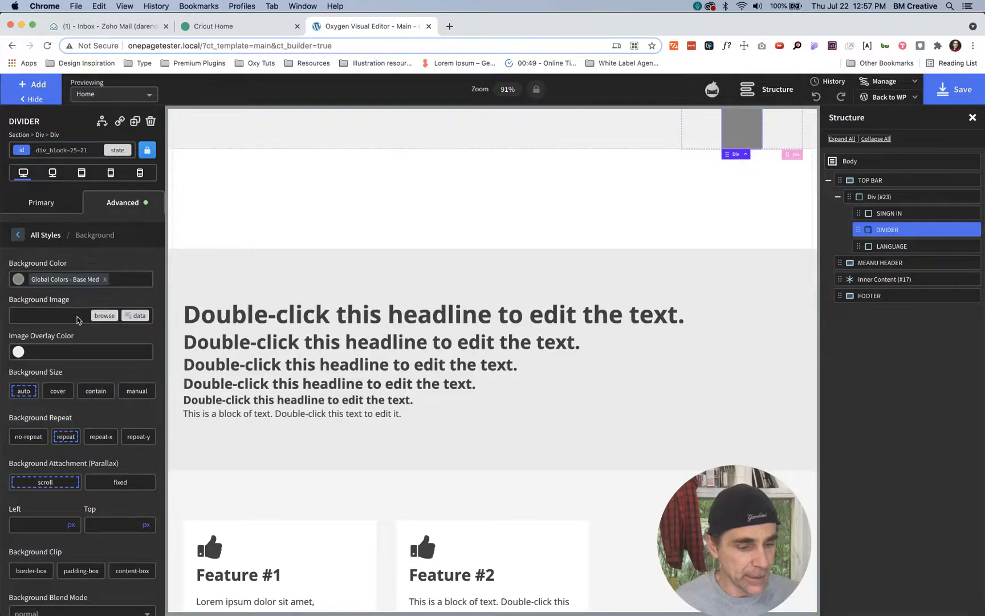
Step: Set the DIVIDER div's width to 2 px and height to 20 px, and save the template
click(48, 234)
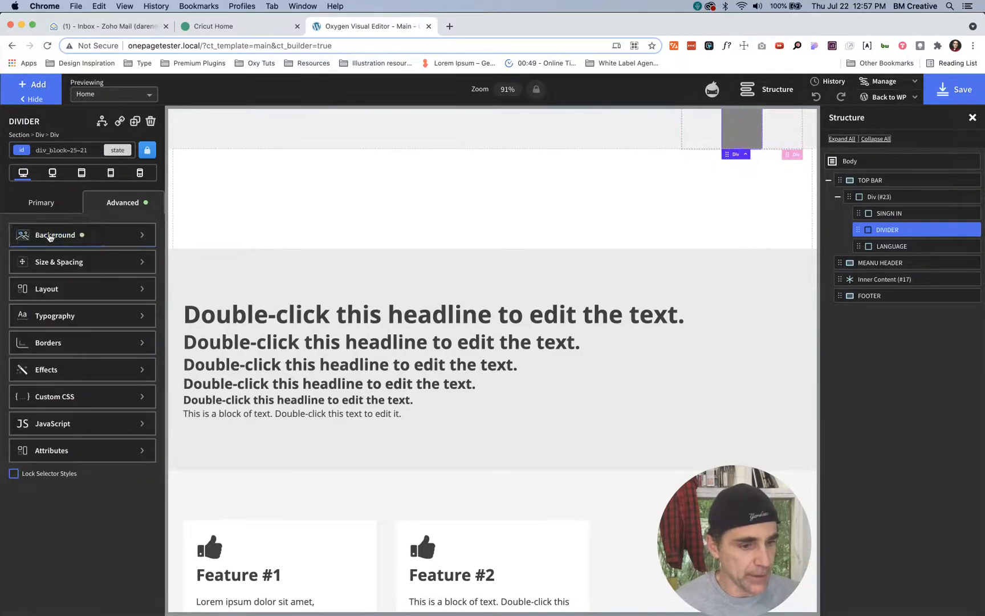
click(24, 363)
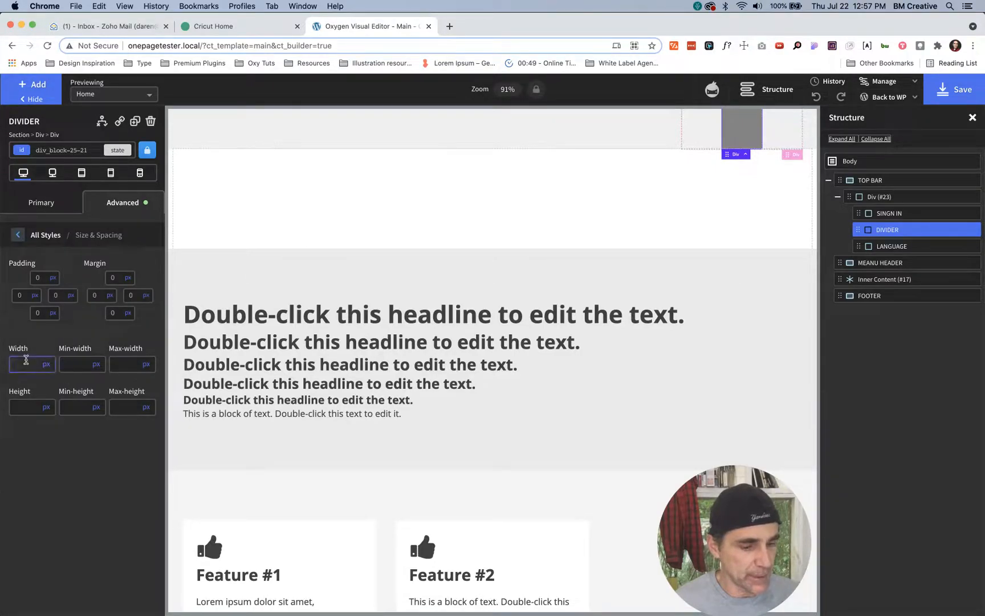
text(2)
click(30, 408)
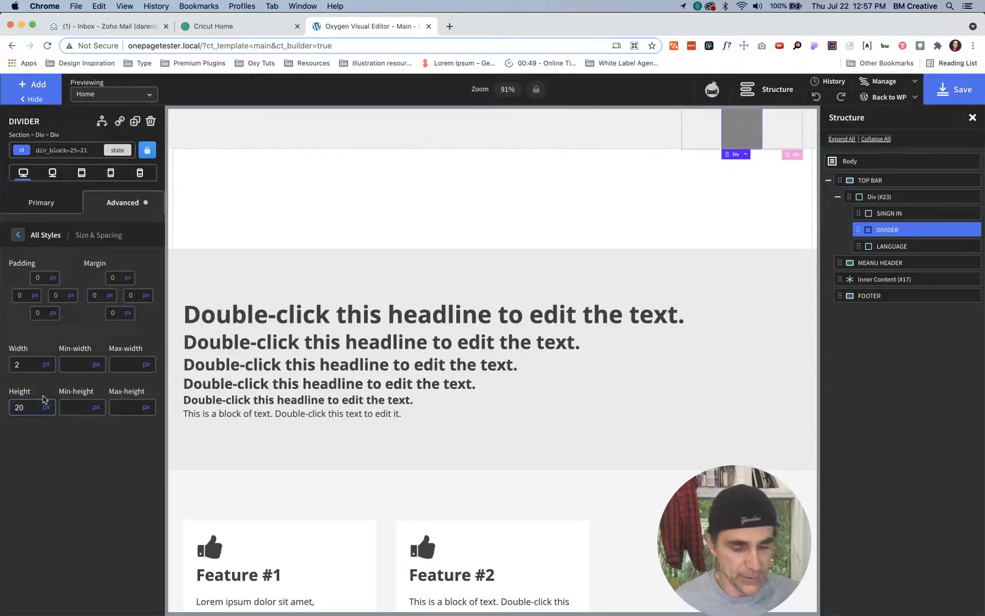
key(super+s)
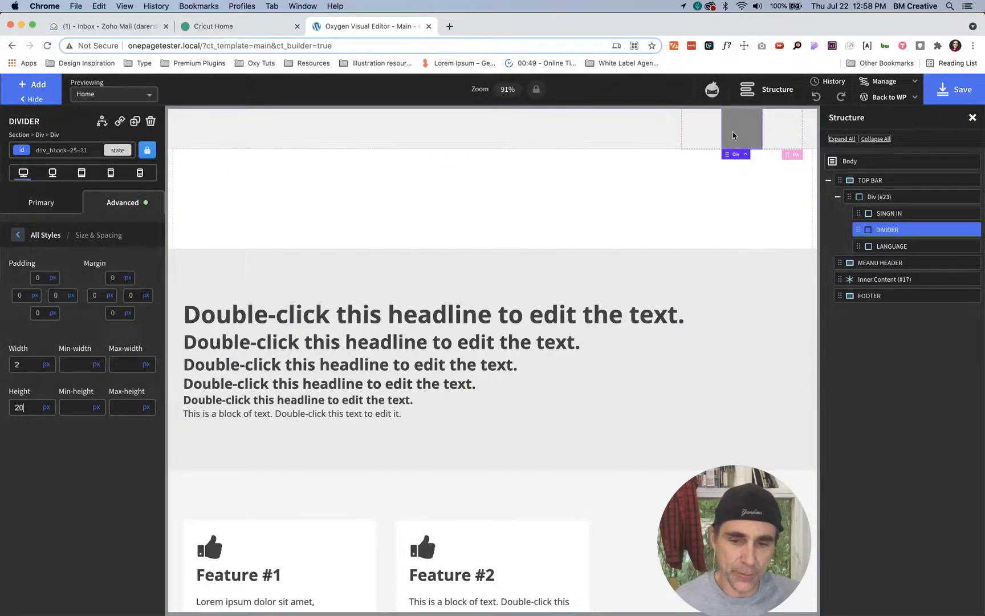
Step: Add a text element inside the SINGN IN div and, after checking the Cricut home page, set its content to "Sign In"
click(885, 213)
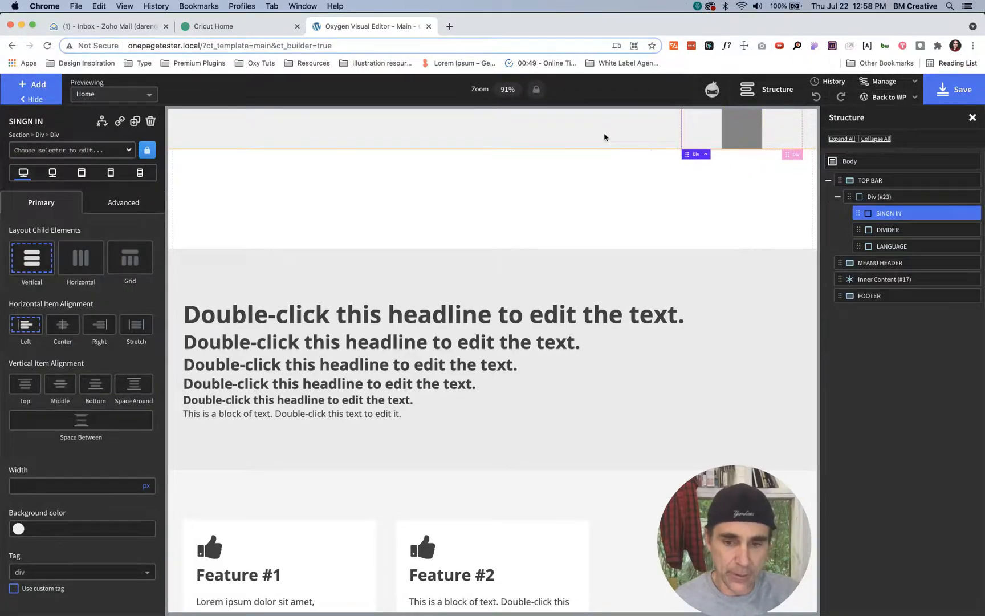
key(t)
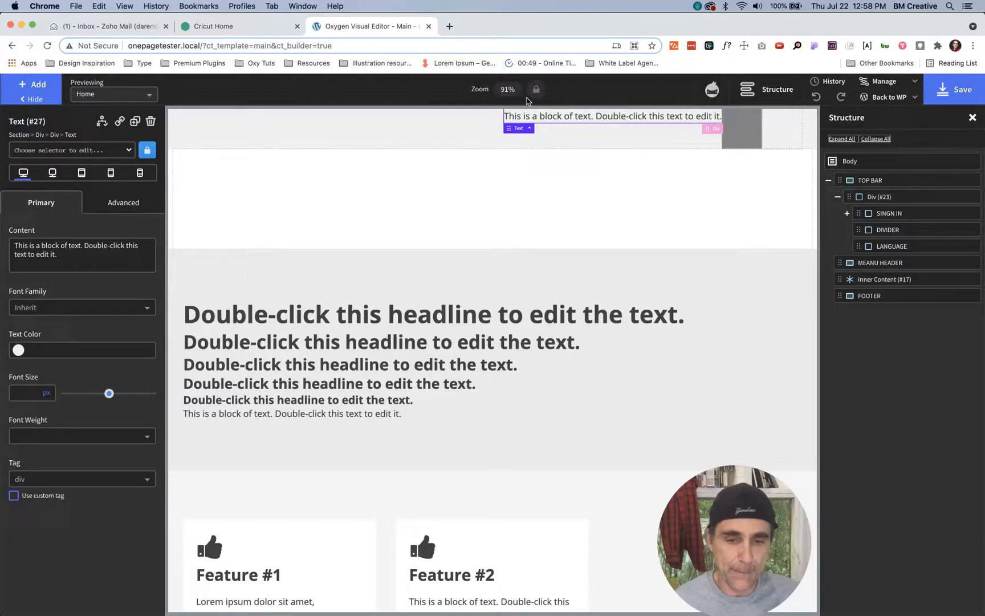
click(251, 26)
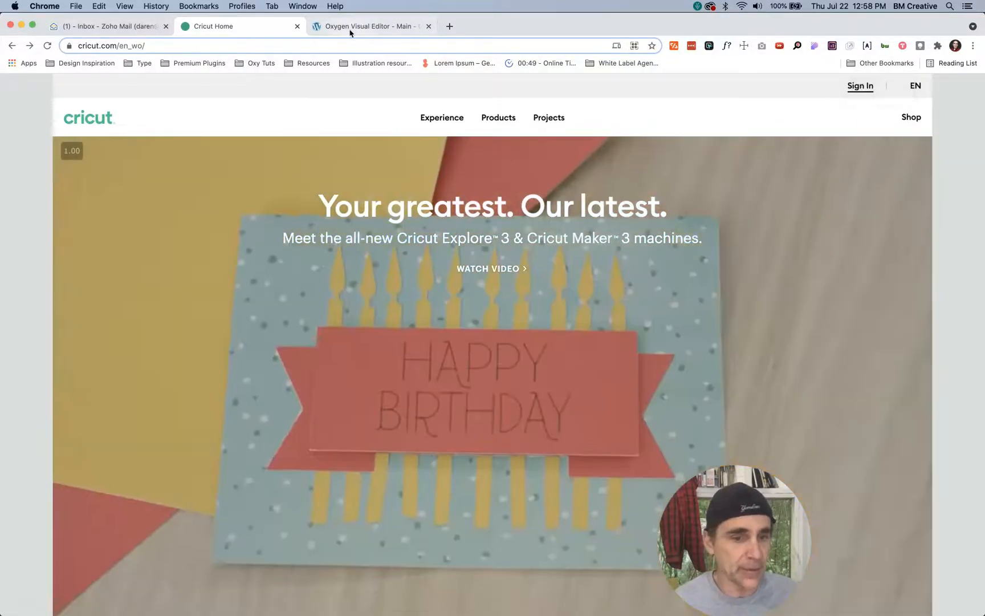
click(350, 29)
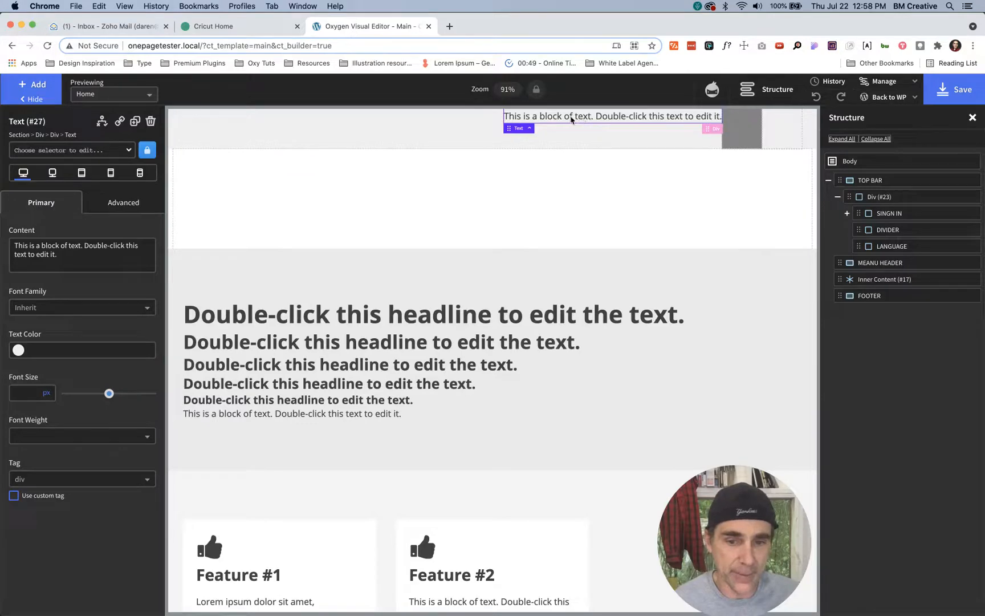
triple_click(75, 249)
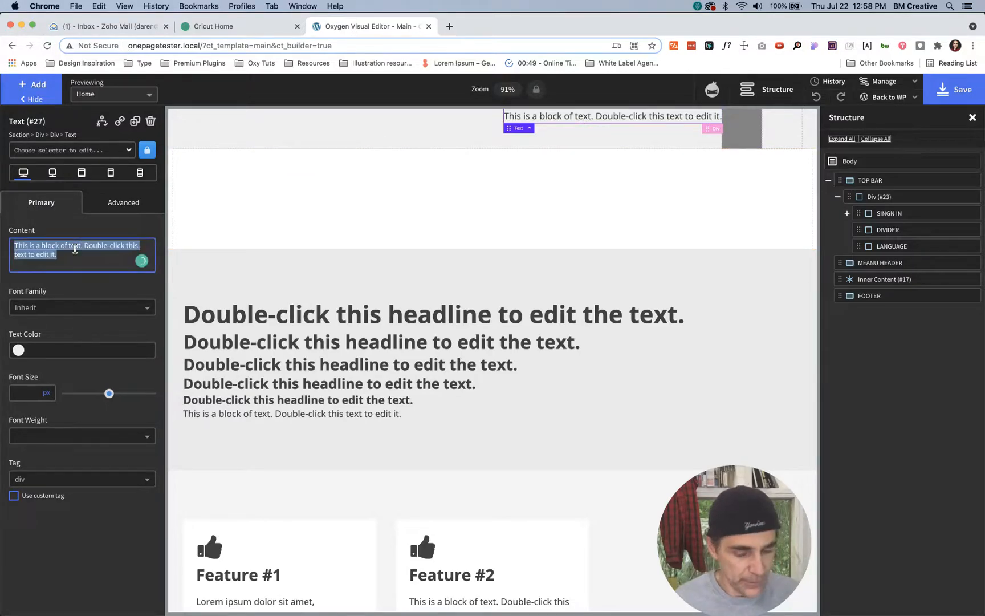
text(SAign In)
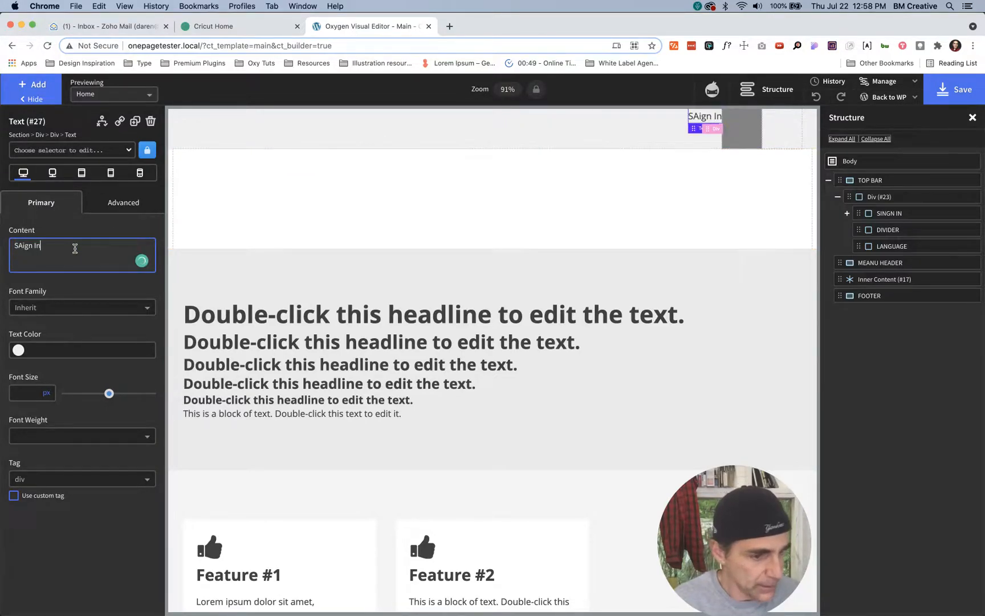
key(BackSpace)
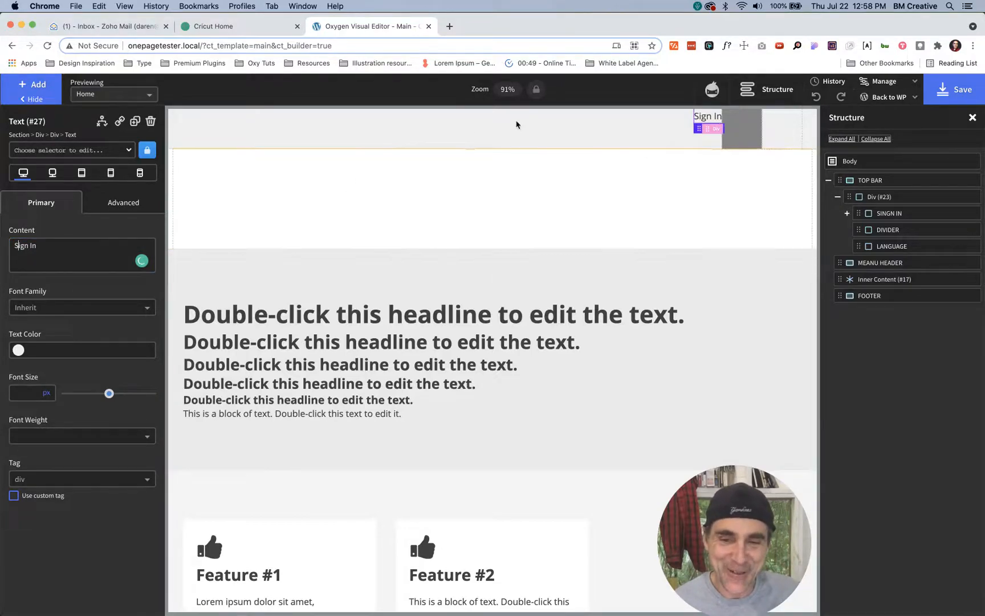
Step: Align the items of the TOP BAR section's parent div vertically to the middle and select the SINGN IN div
click(875, 196)
click(63, 371)
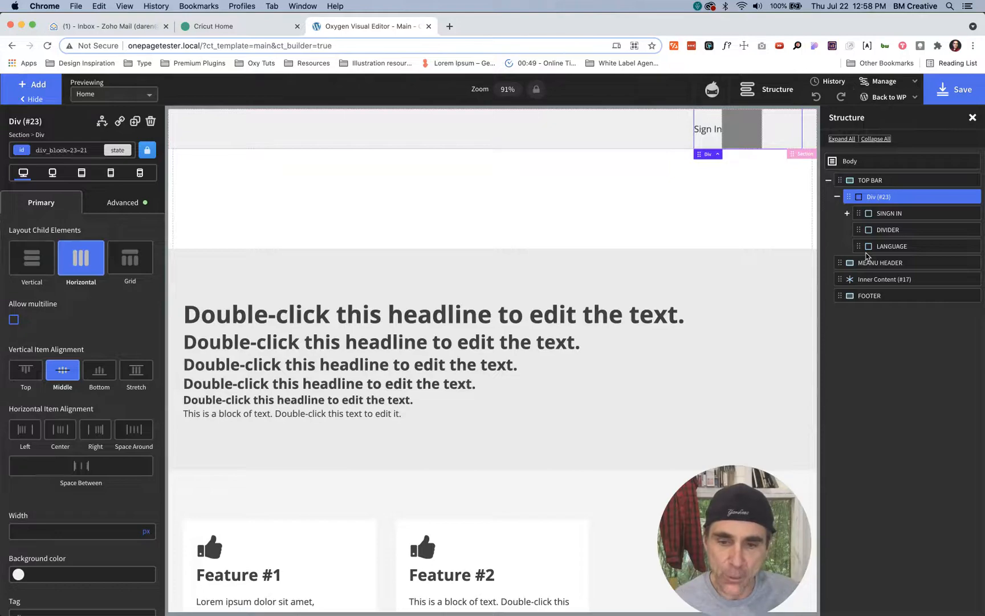
click(881, 230)
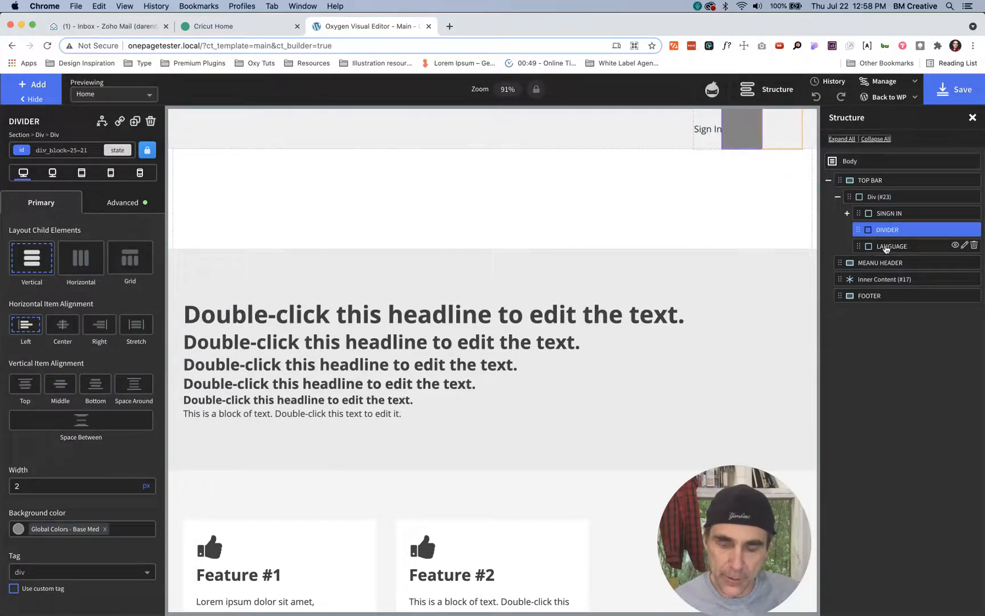
click(878, 214)
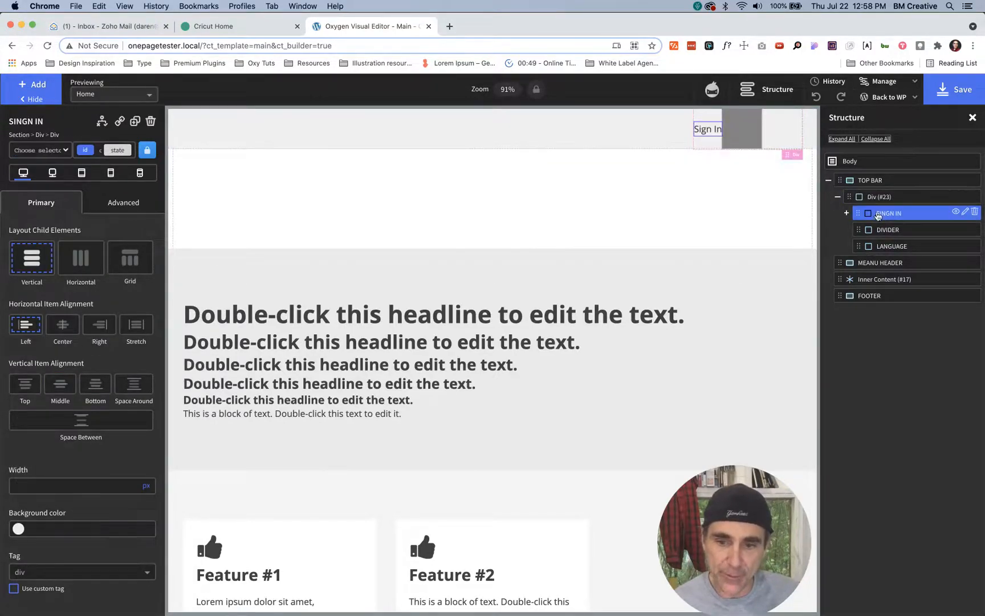
Step: Check the Cricut home page, then try the class c-margin-right-l on the SINGN IN div and remove it
click(251, 26)
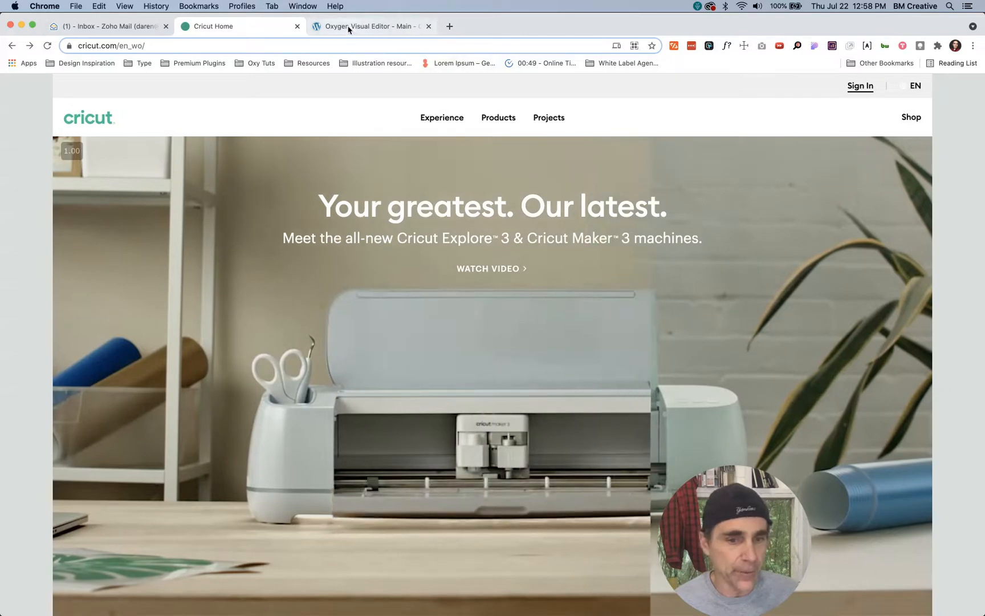
click(349, 28)
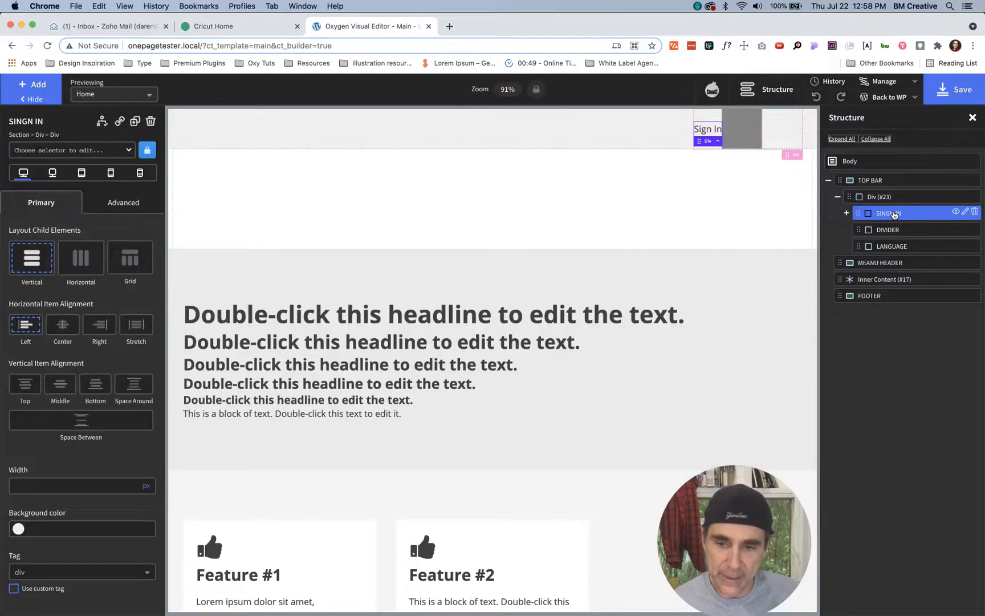
click(80, 151)
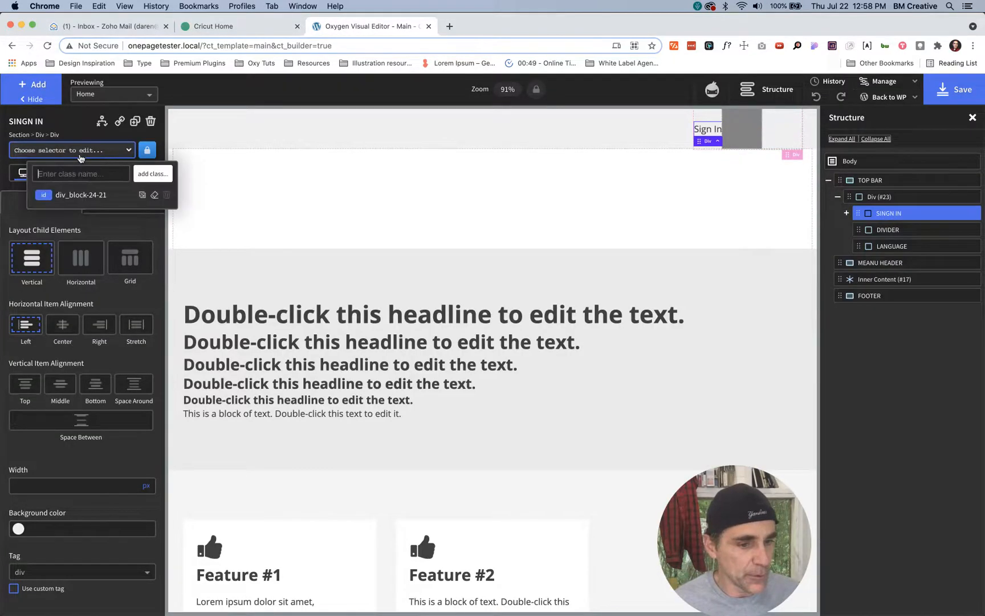
text(ma)
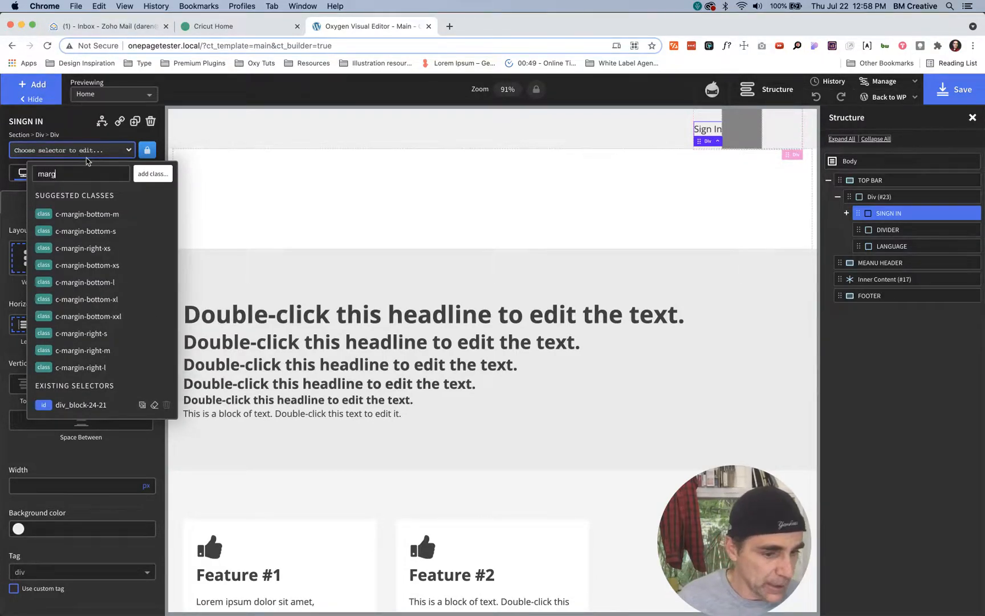
text(rg)
click(75, 367)
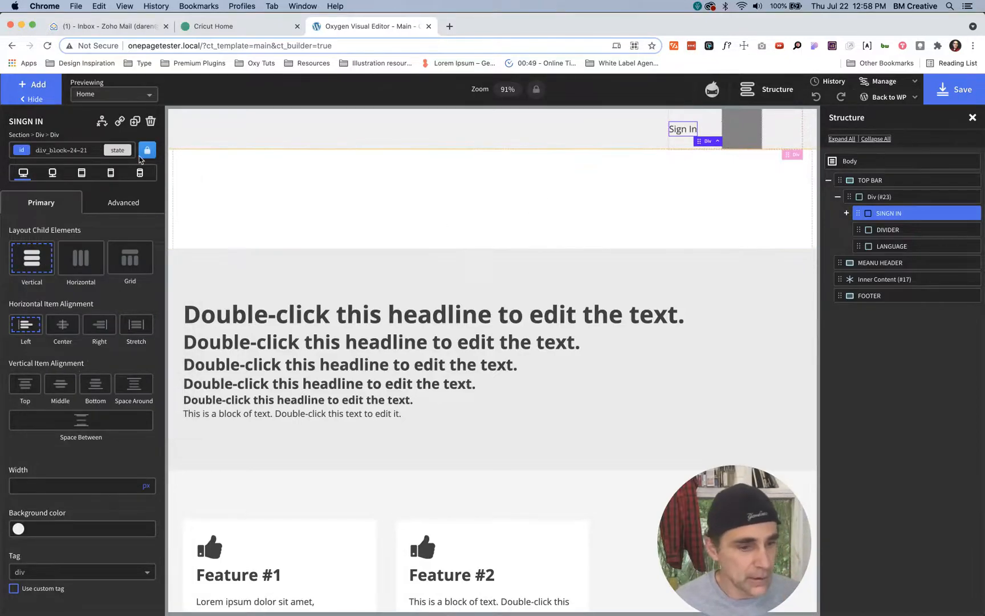
click(89, 150)
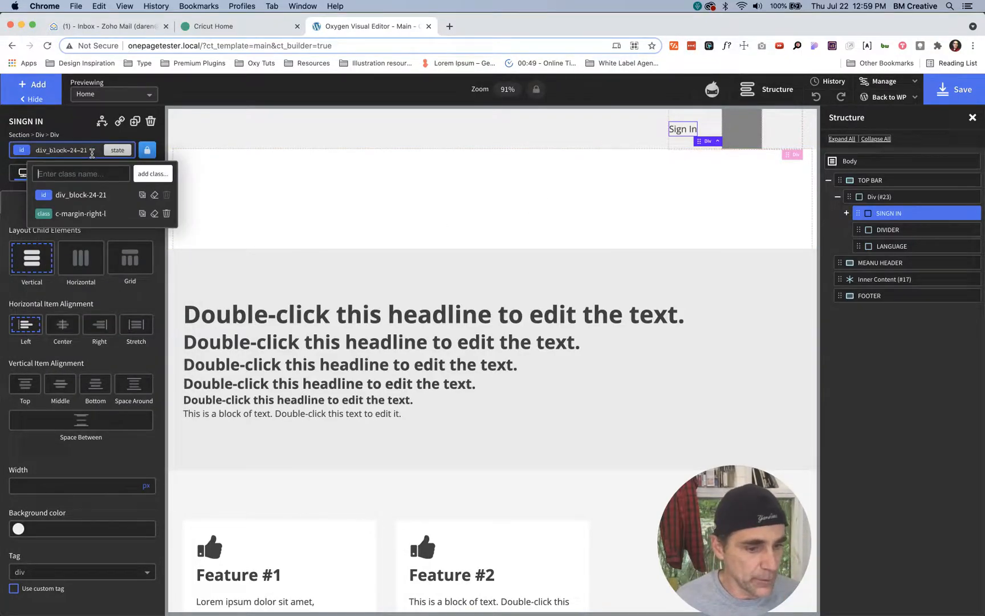
click(166, 213)
Step: Add the class c-margin-right-m to the SINGN IN div
click(86, 149)
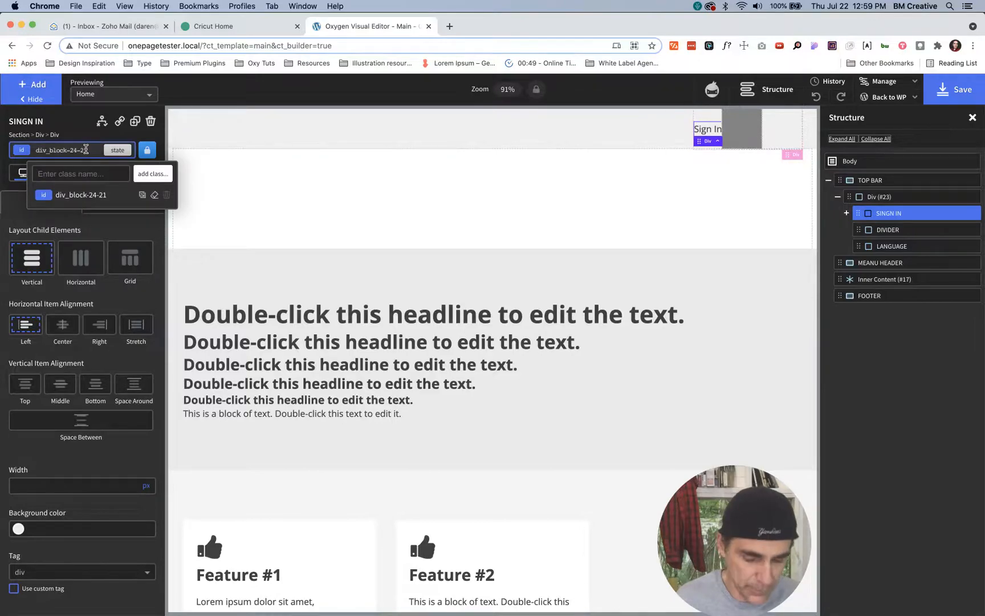
text(marg)
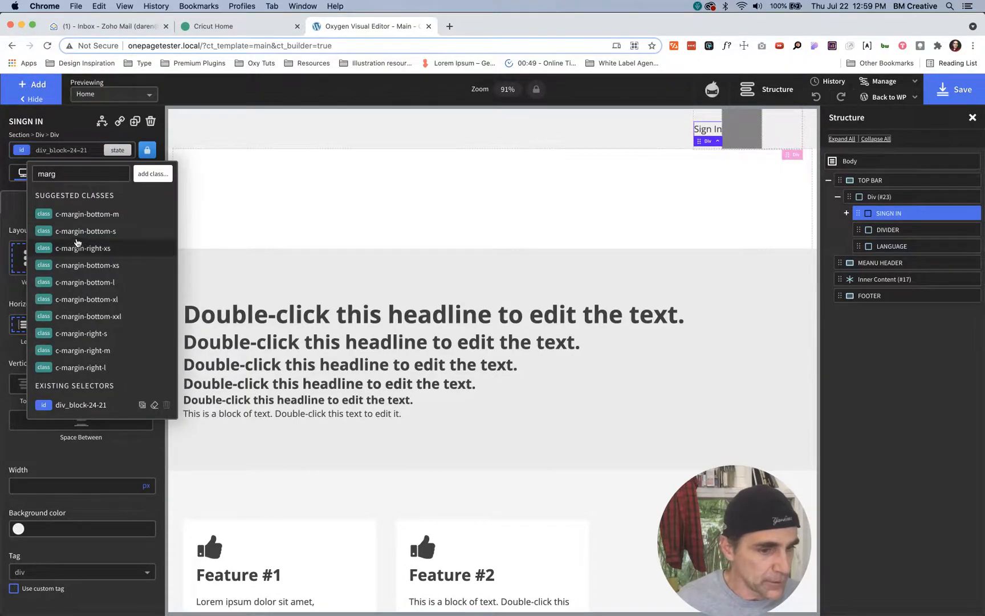
click(83, 351)
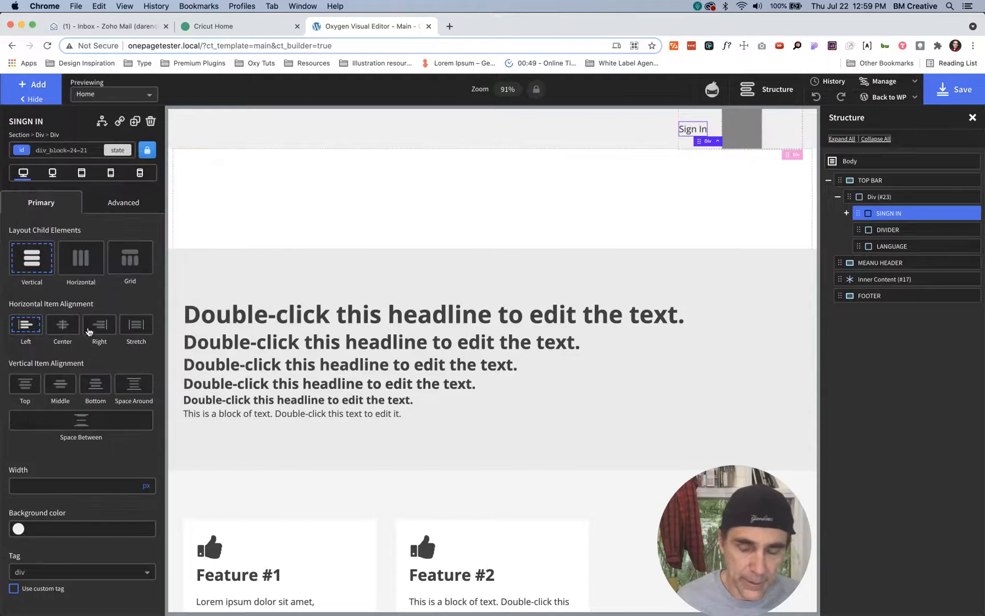
Step: Add the class c-margin-right-m to the DIVIDER div
click(887, 231)
click(81, 149)
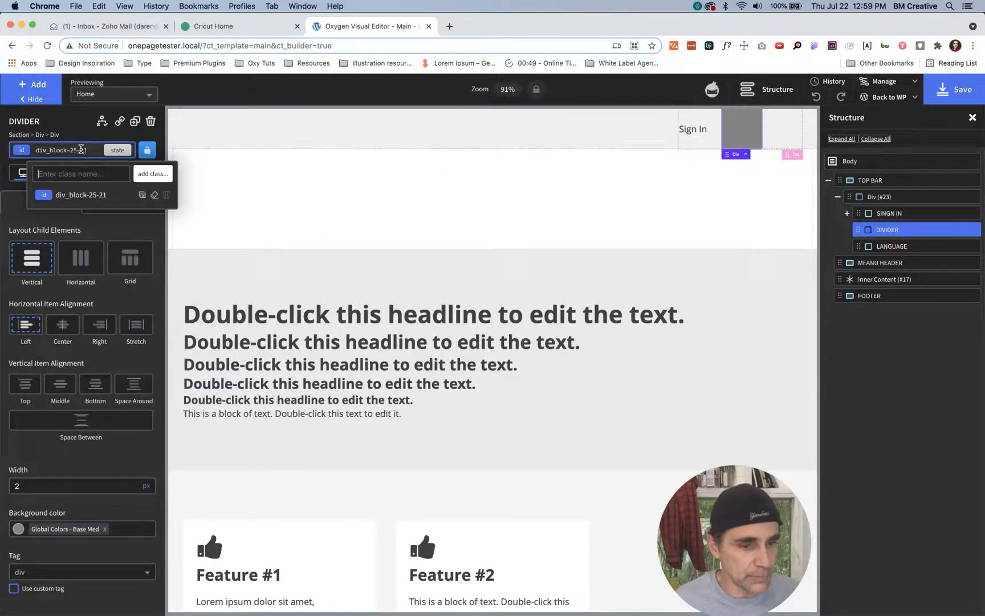
text(marg)
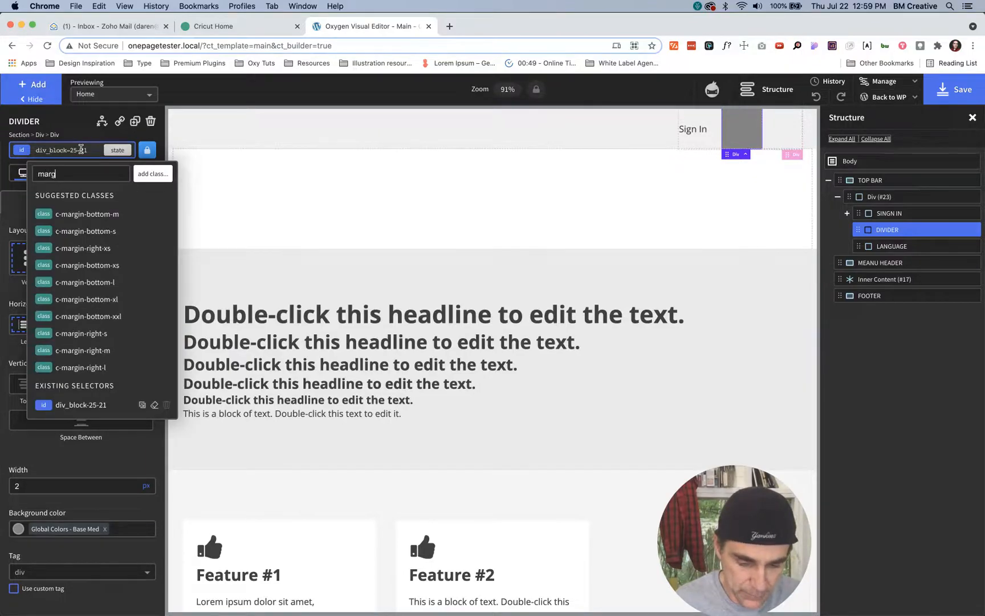
text(in)
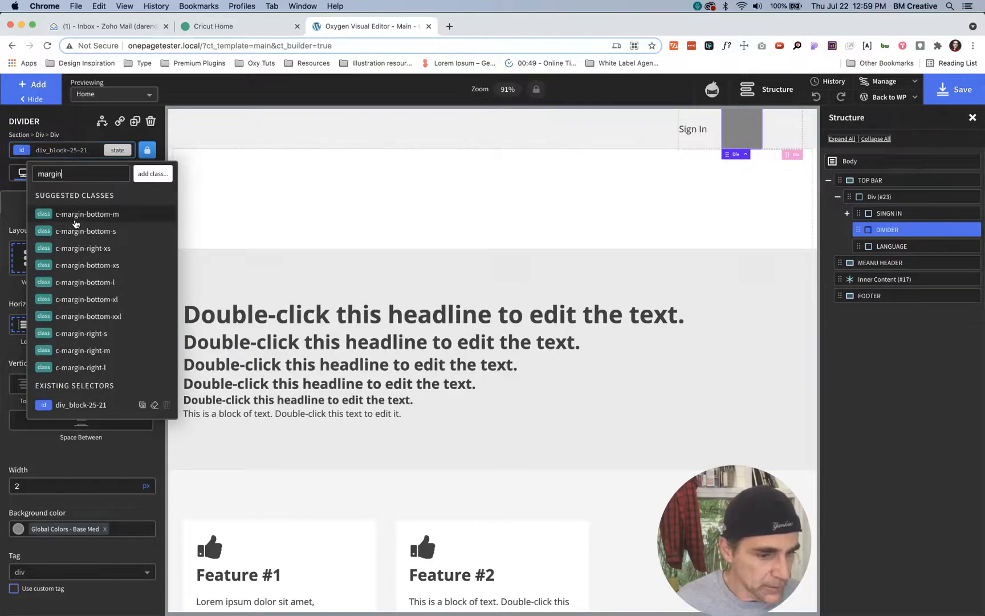
click(90, 350)
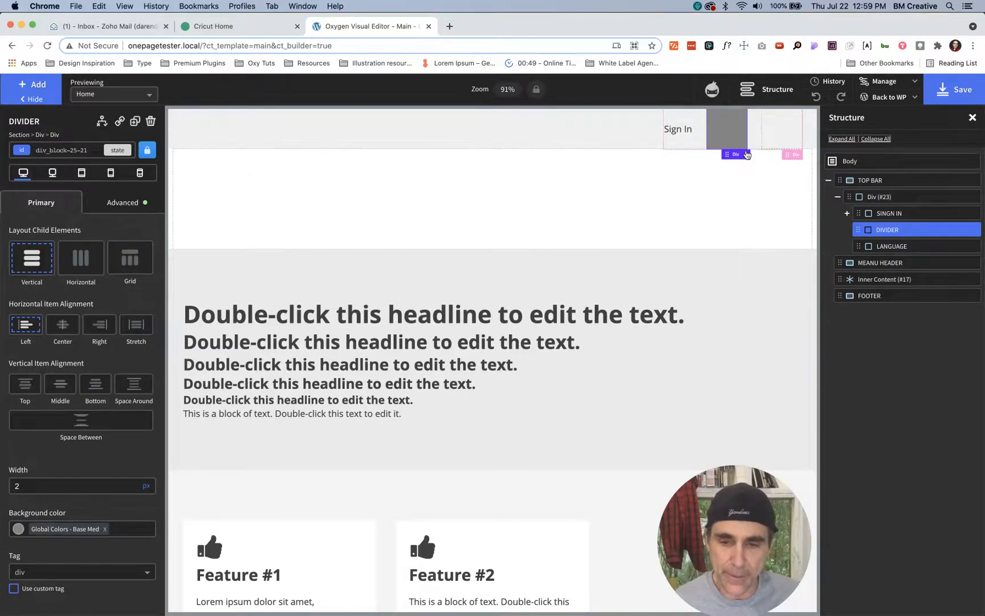
Step: Add an icon element inside the LANGUAGE div, switch it to the OxyNinja Core icon set and clear the icon search
click(885, 247)
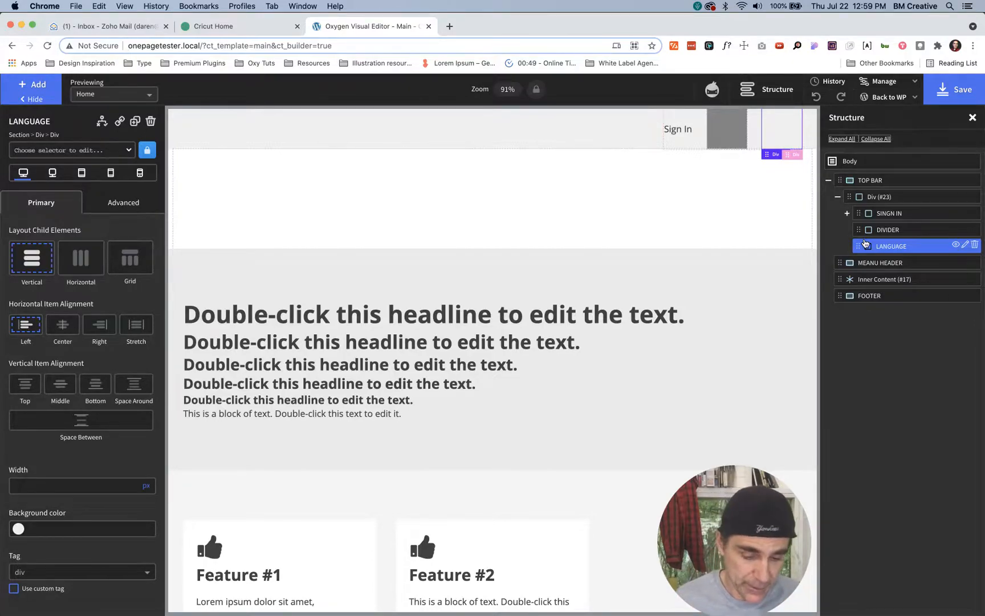
key(i)
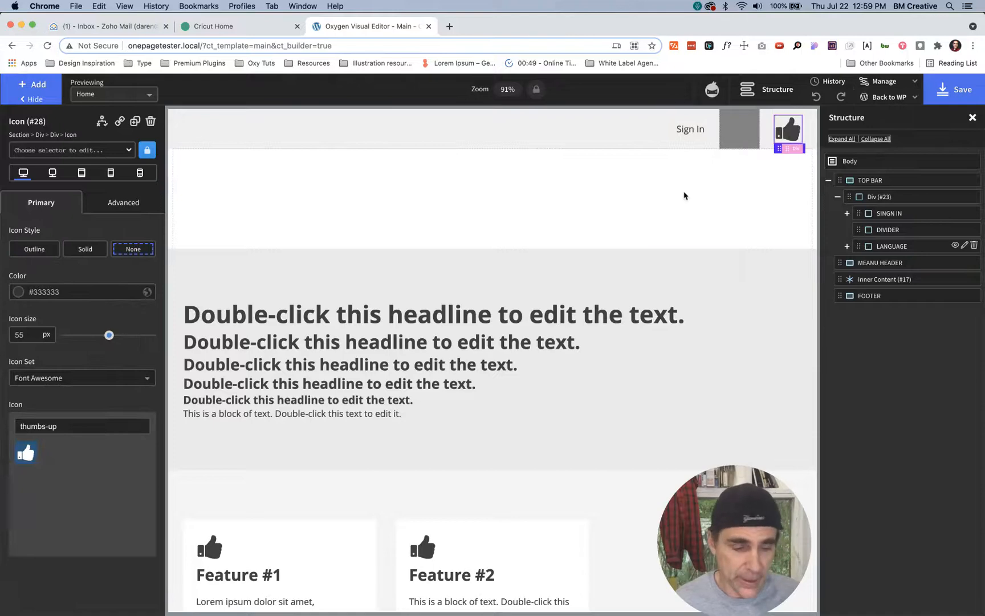
click(93, 386)
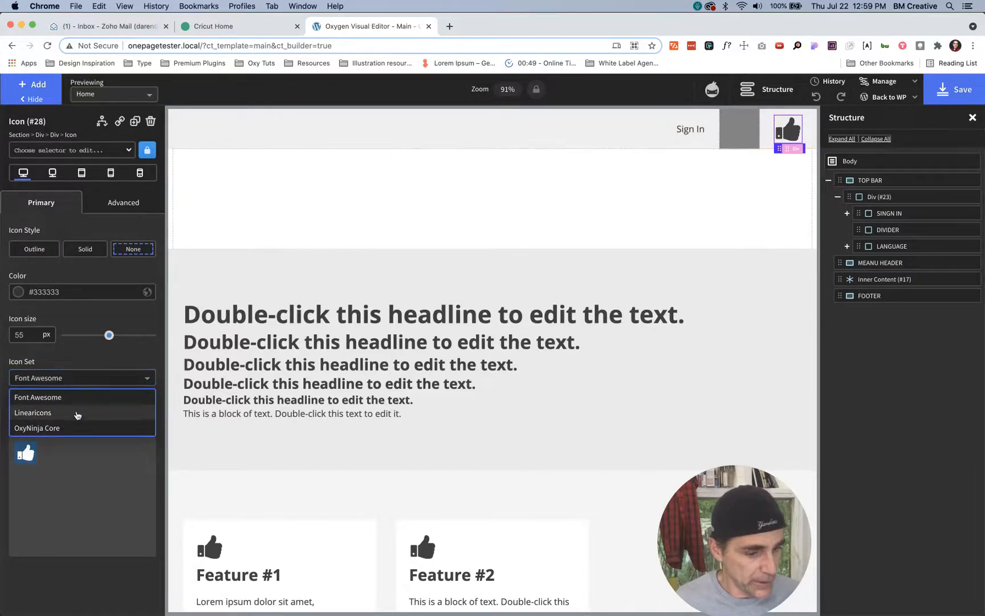
click(70, 425)
key(super+a)
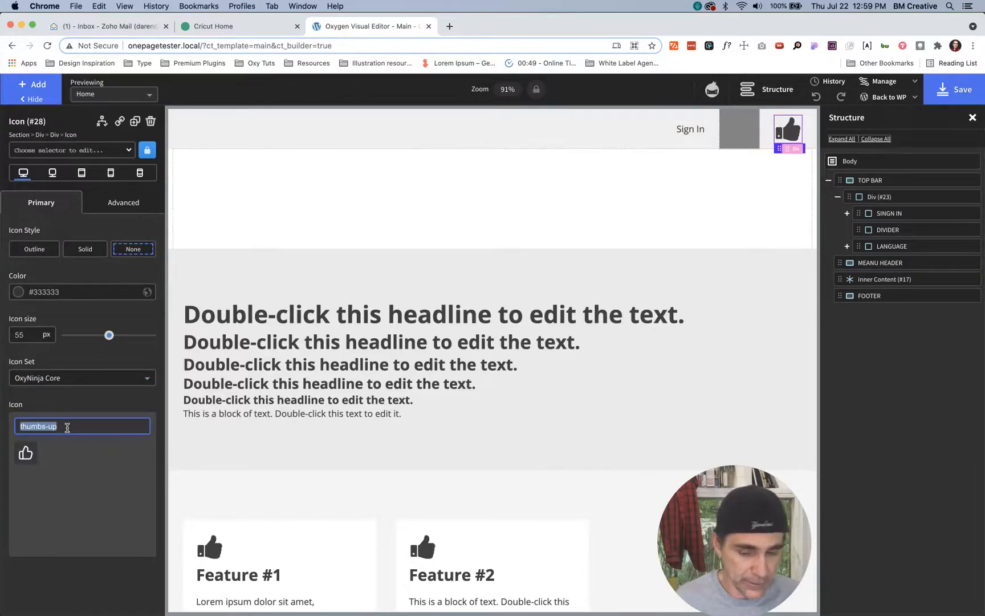
key(BackSpace)
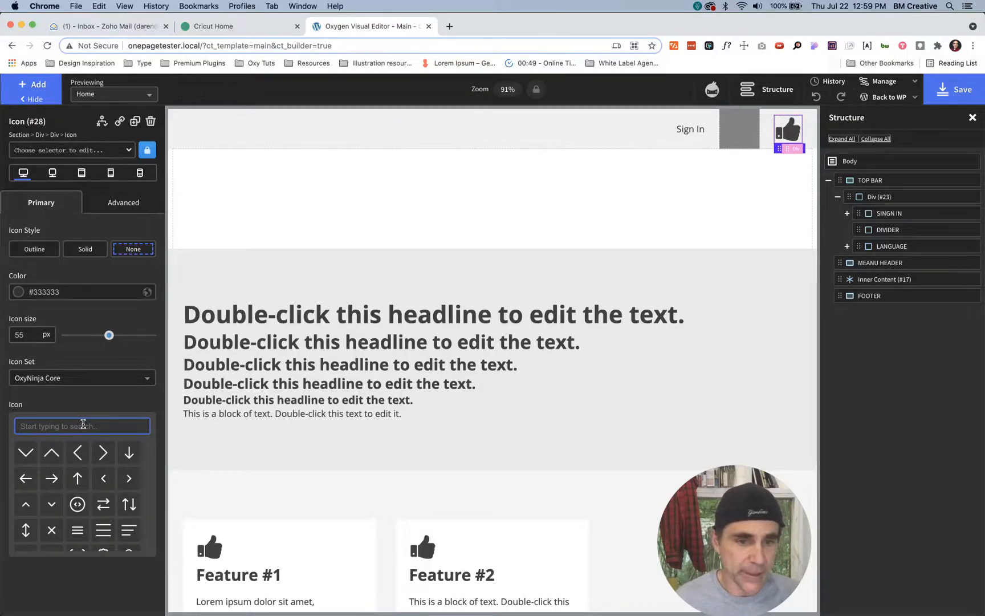
Step: Check the language selector on the Cricut home page and browse the OxyNinja Core and Linearicons sets for a matching icon
key(ctrl+shift+Tab)
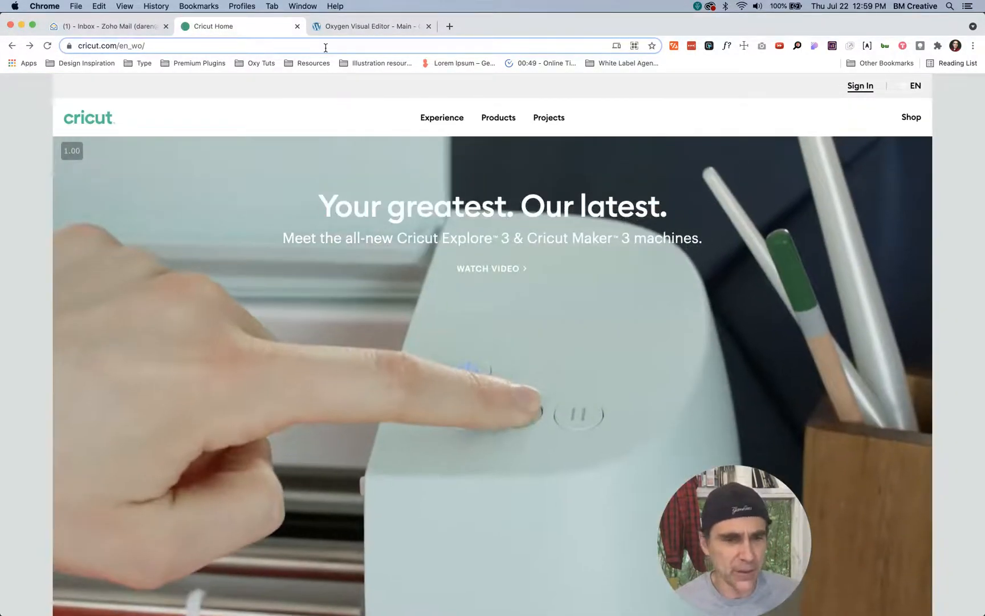
click(345, 26)
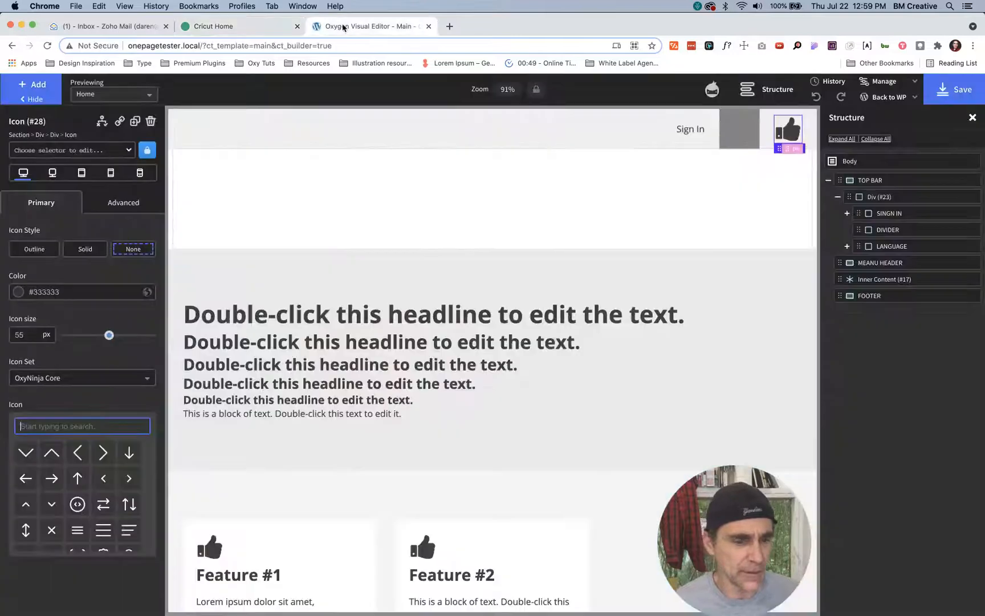
scroll(73, 490, down, 10)
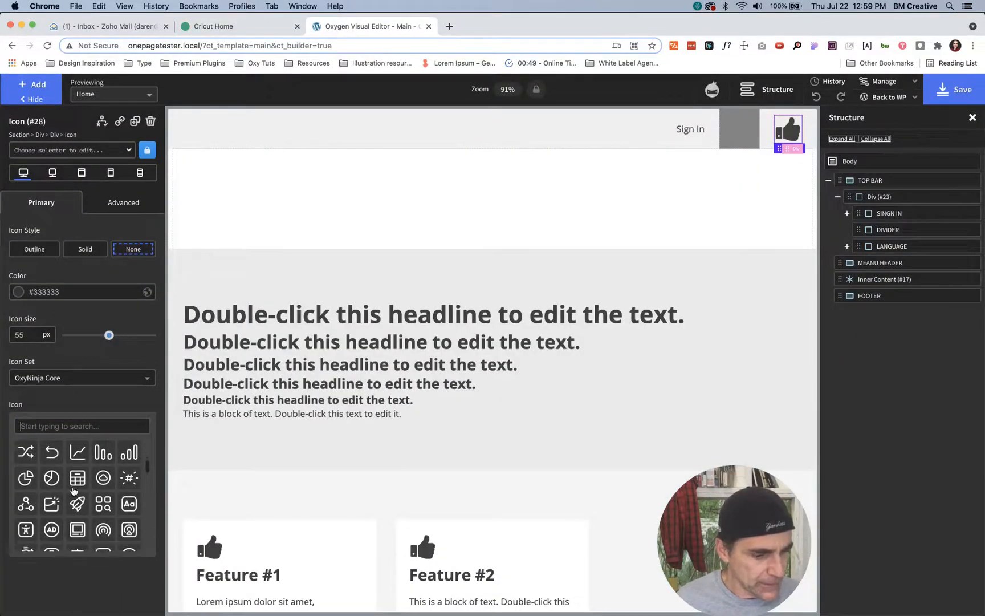
scroll(73, 490, down, 10)
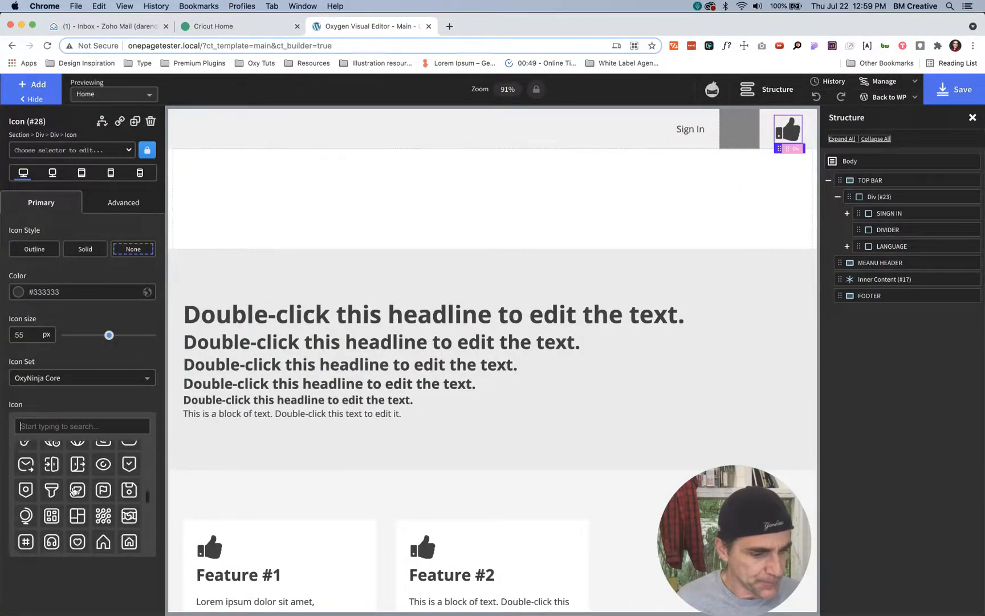
scroll(73, 491, down, 10)
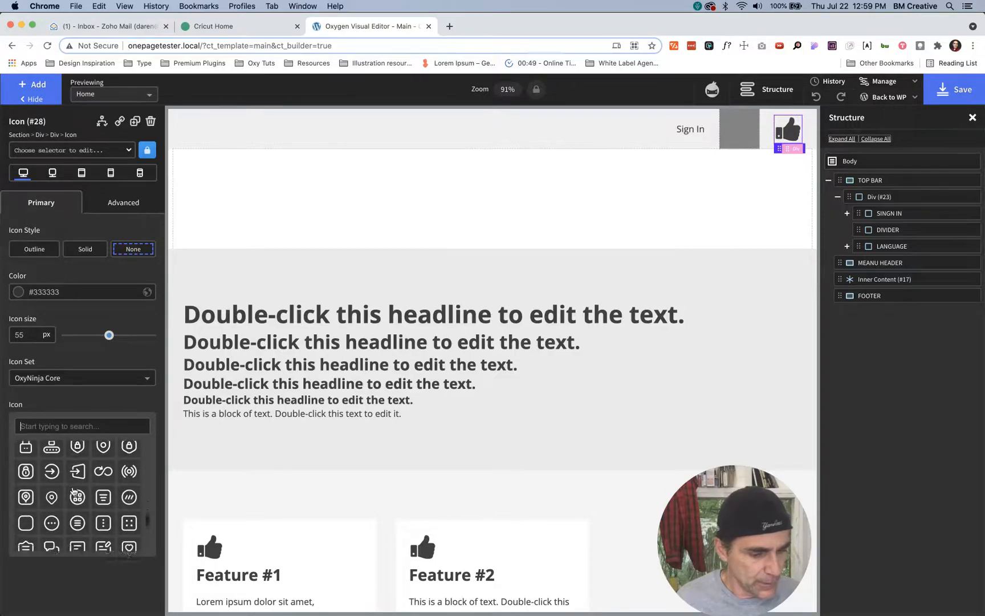
scroll(73, 490, down, 10)
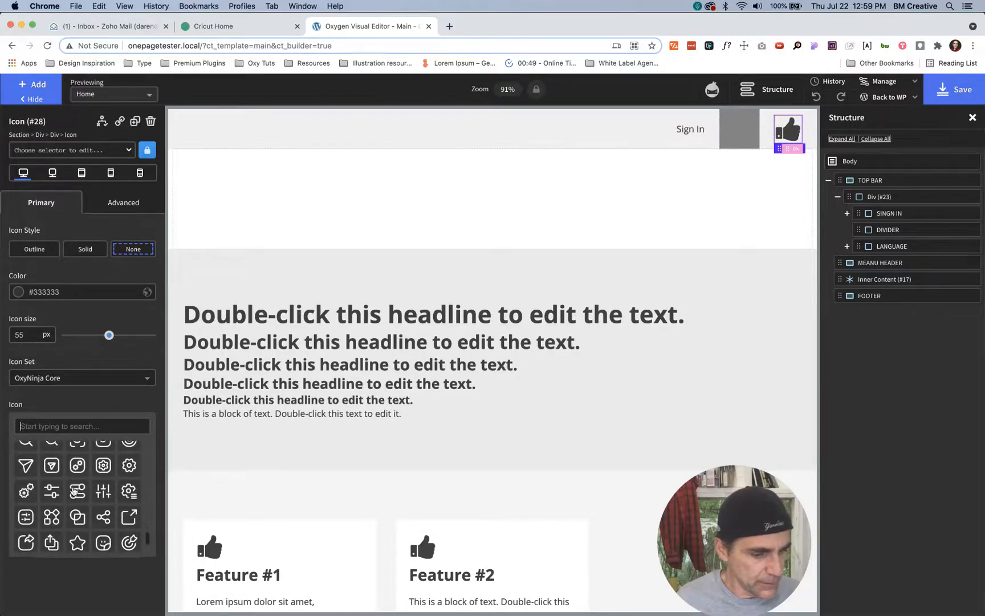
scroll(73, 492, down, 2)
scroll(74, 491, up, 2)
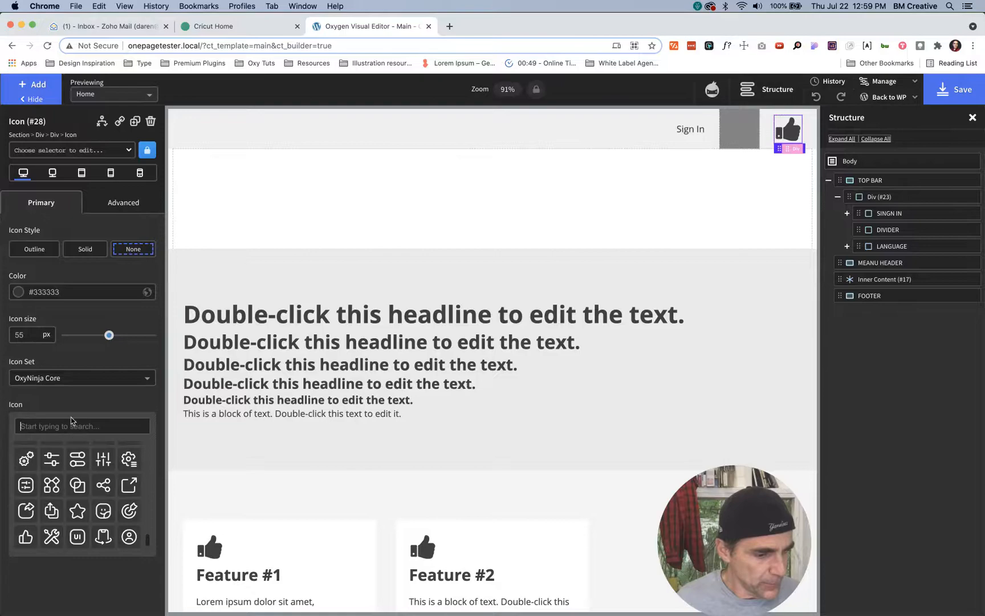
click(77, 384)
click(57, 412)
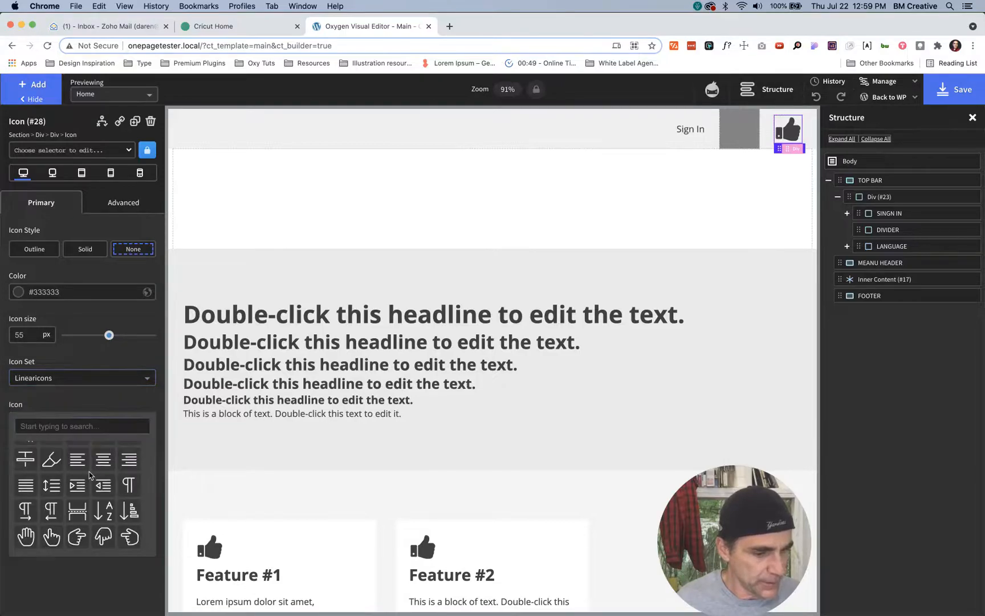
scroll(89, 474, up, 5)
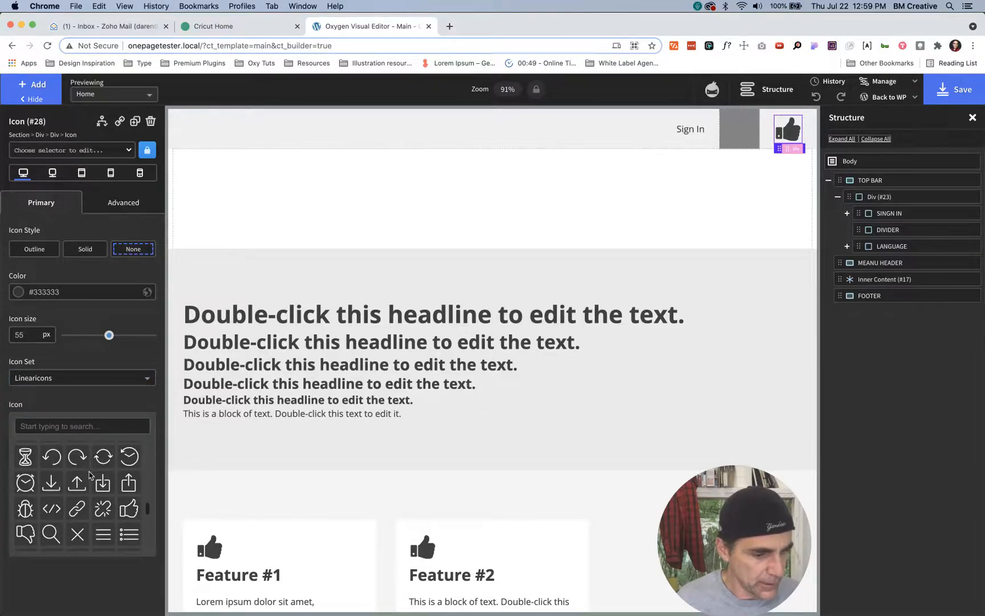
Step: Choose the earth-home-world globe from the OxyNinja Core set for the LANGUAGE icon and set its size to 35 px
click(68, 378)
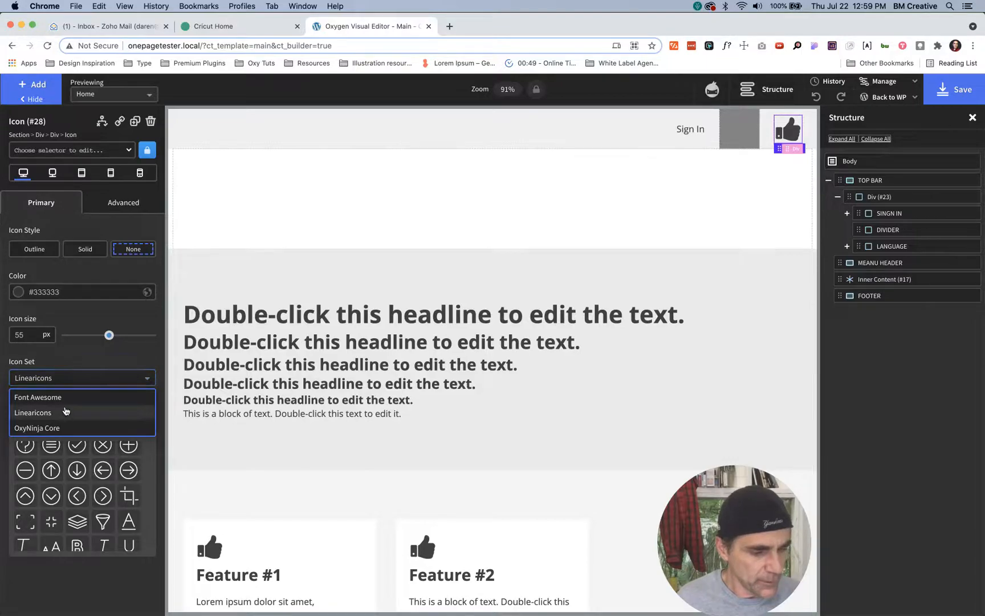
scroll(96, 497, down, 3)
scroll(95, 496, up, 1)
click(79, 486)
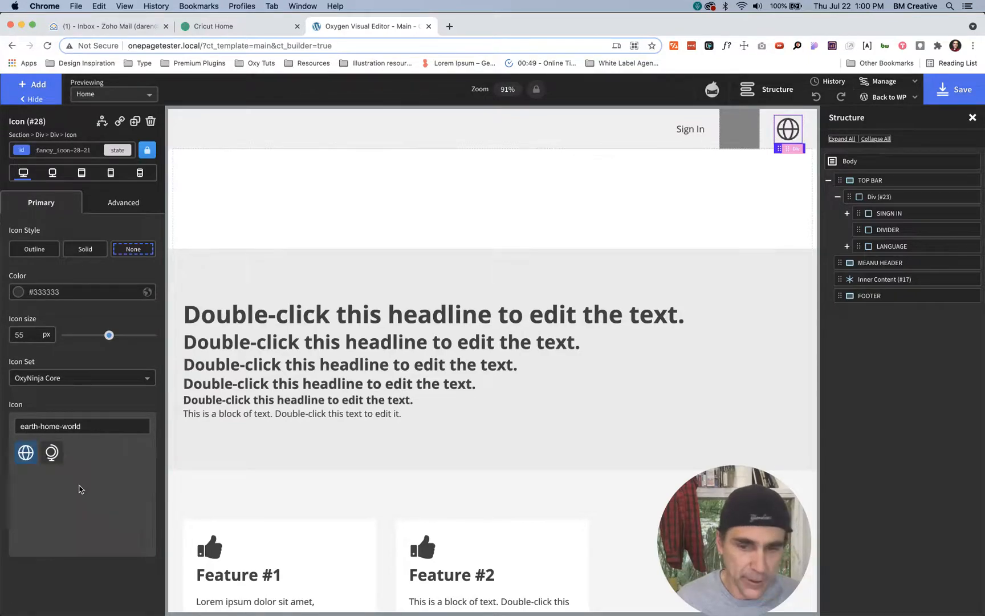
double_click(28, 335)
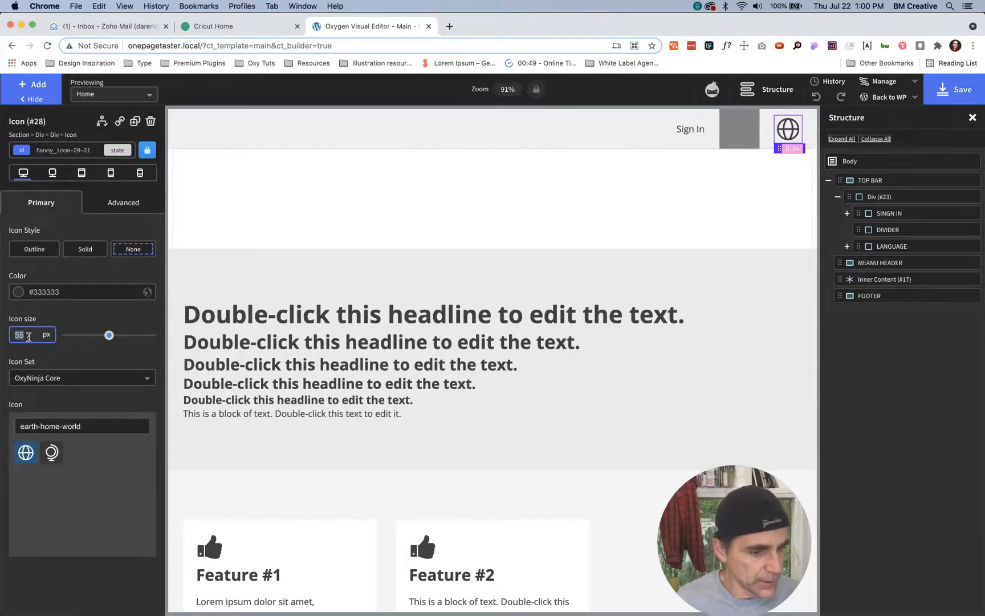
text(35)
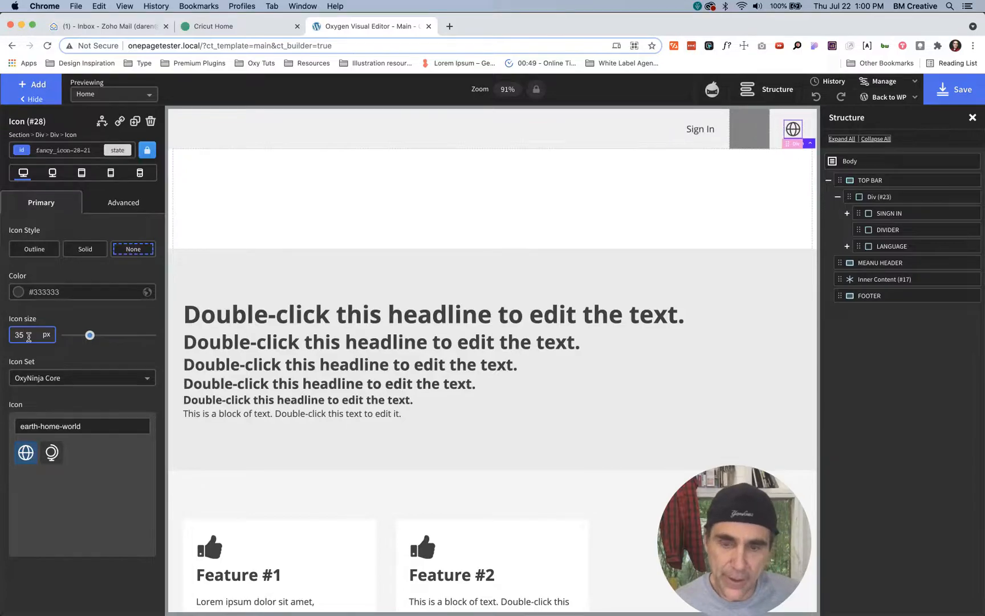
Step: Give the globe icon the global color white and select its parent LANGUAGE div
click(46, 291)
click(19, 292)
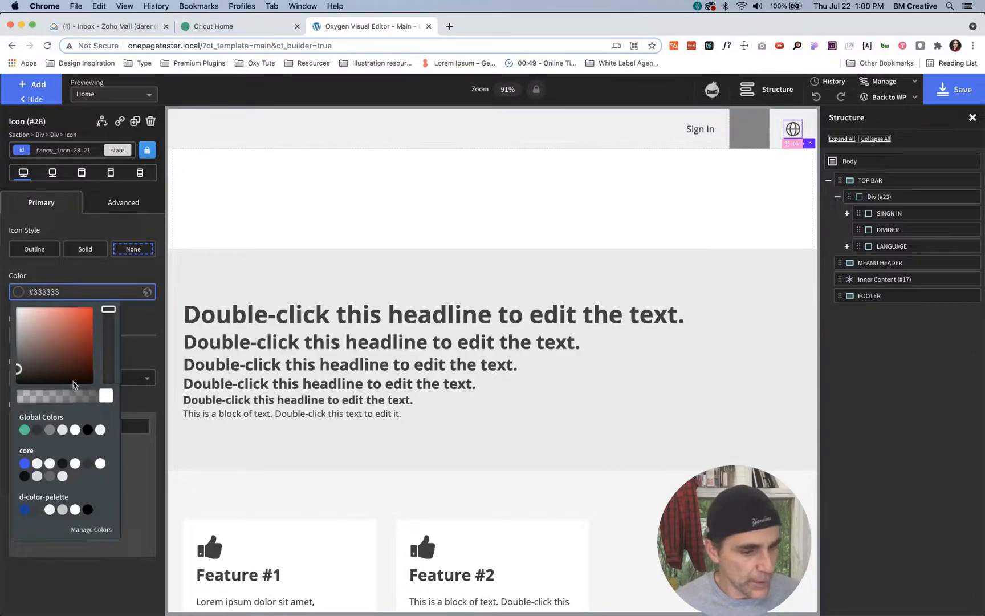
click(100, 430)
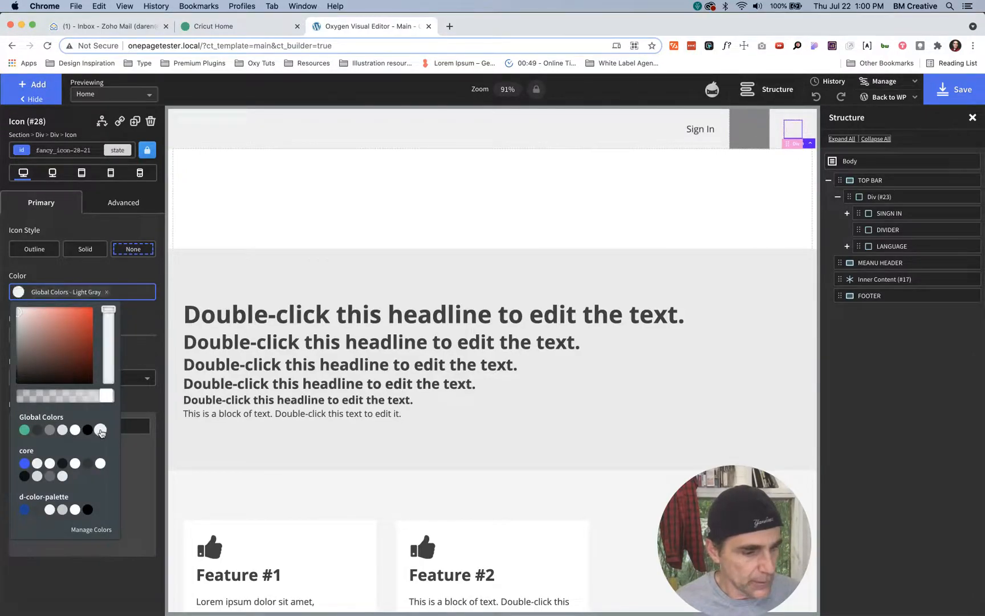
click(75, 430)
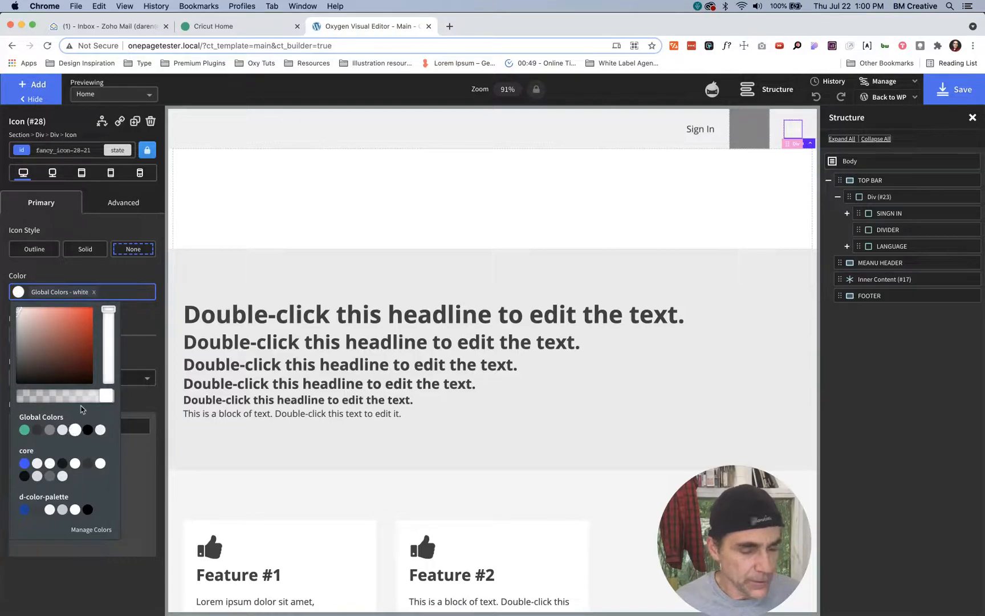
click(141, 274)
click(881, 250)
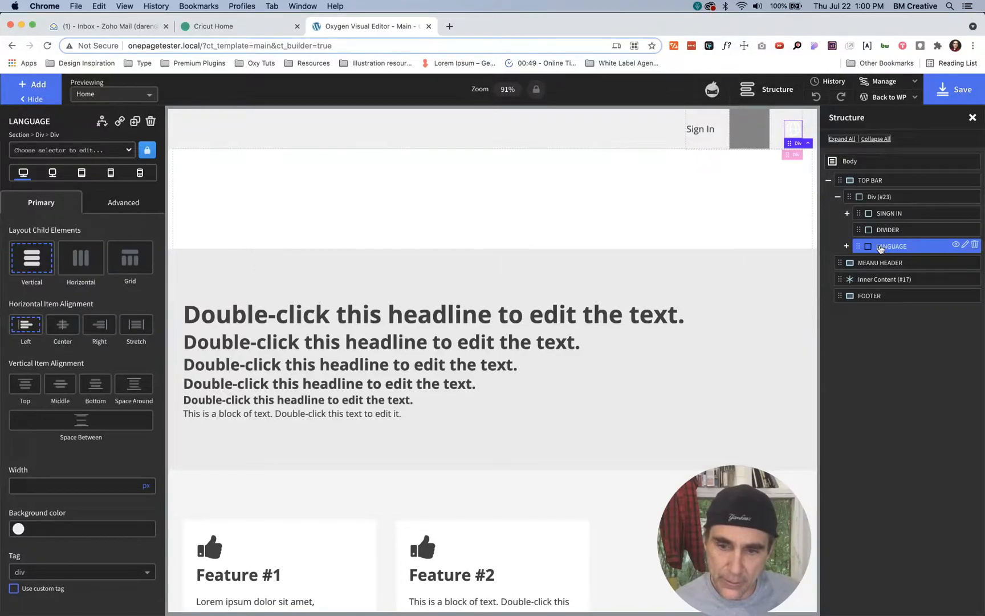
Step: Add a text element inside the LANGUAGE div and lay out its children horizontally with middle vertical alignment
key(alt+t)
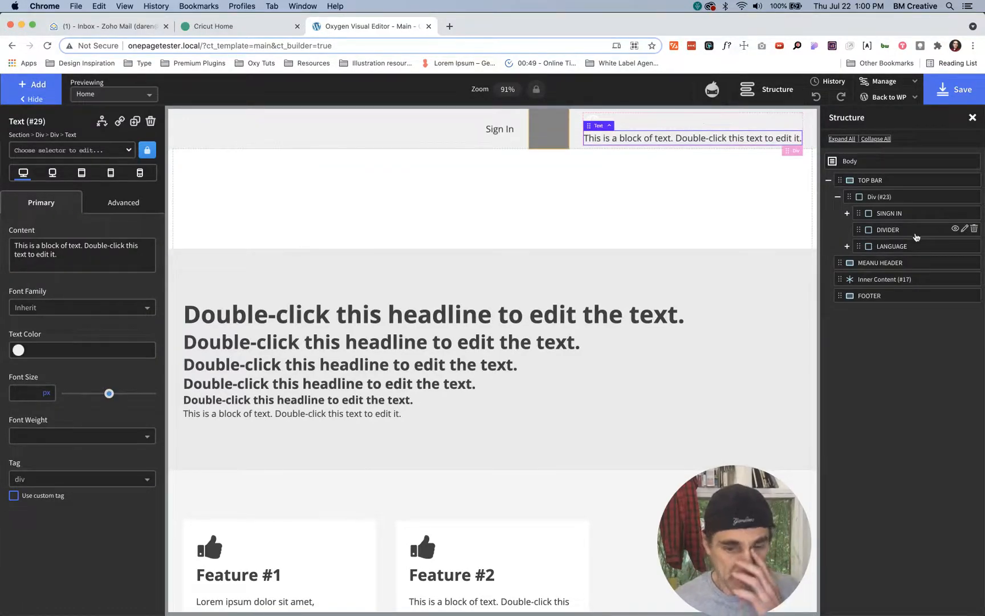
click(895, 247)
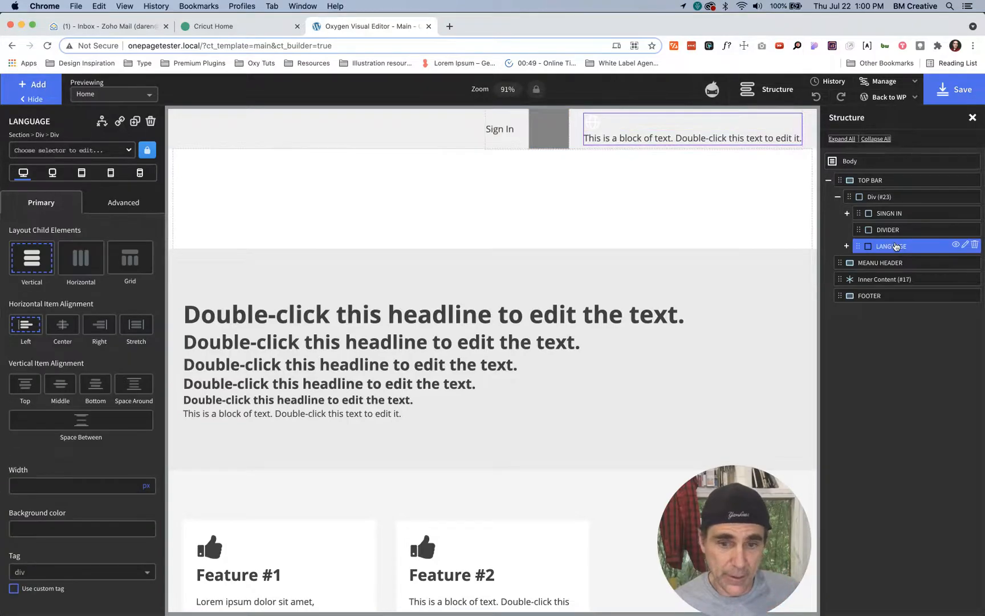
click(80, 260)
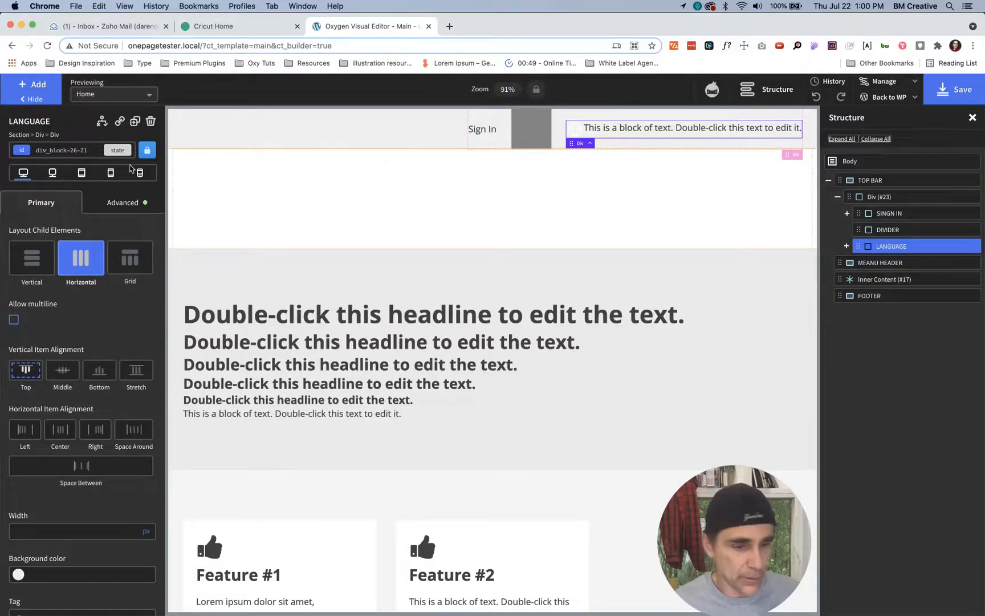
click(62, 372)
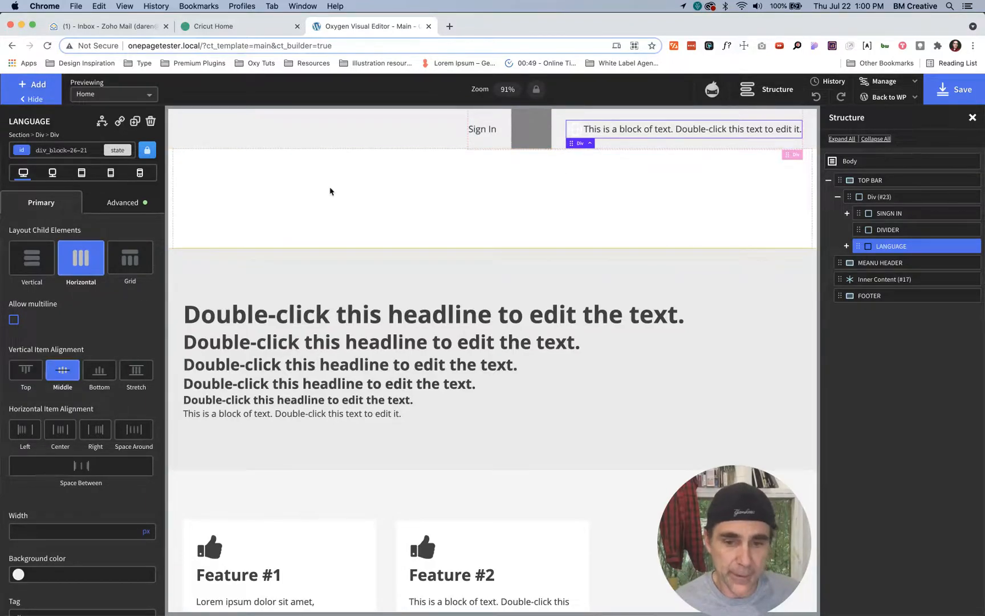
Step: Check the language label on the Cricut home page and set the new LANGUAGE text element's content to EN
click(244, 26)
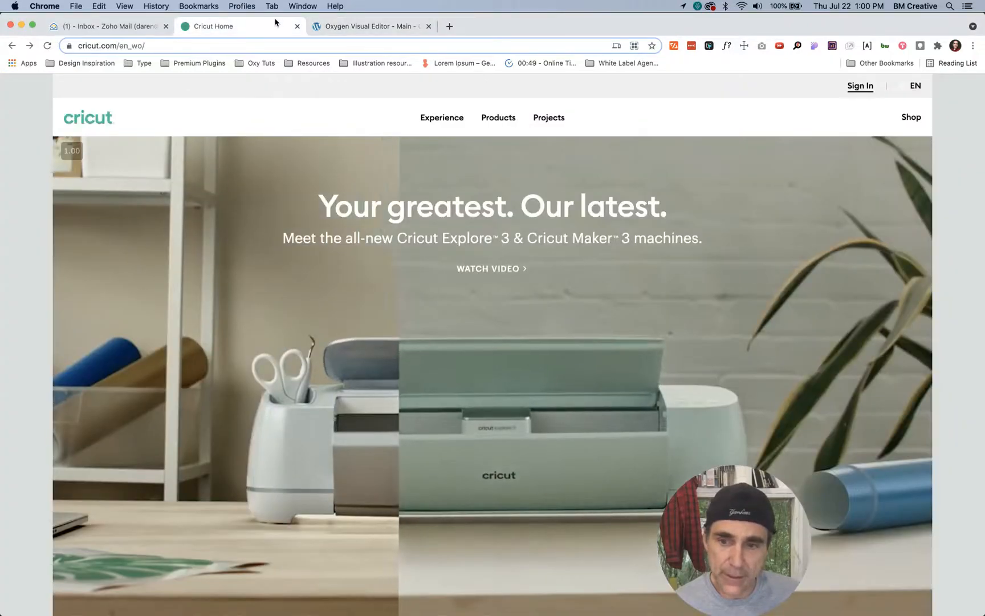
click(342, 27)
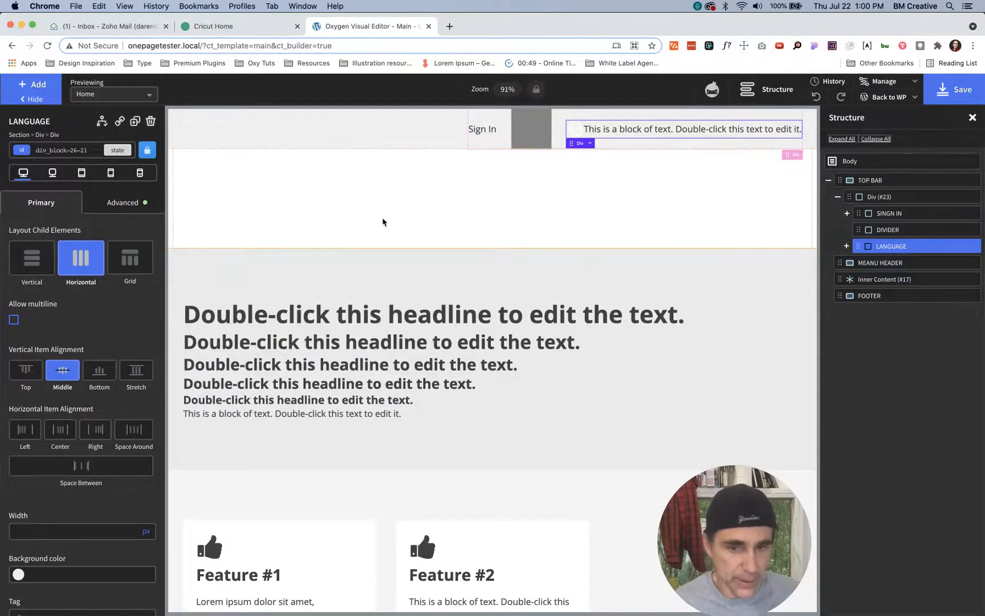
click(667, 131)
click(104, 251)
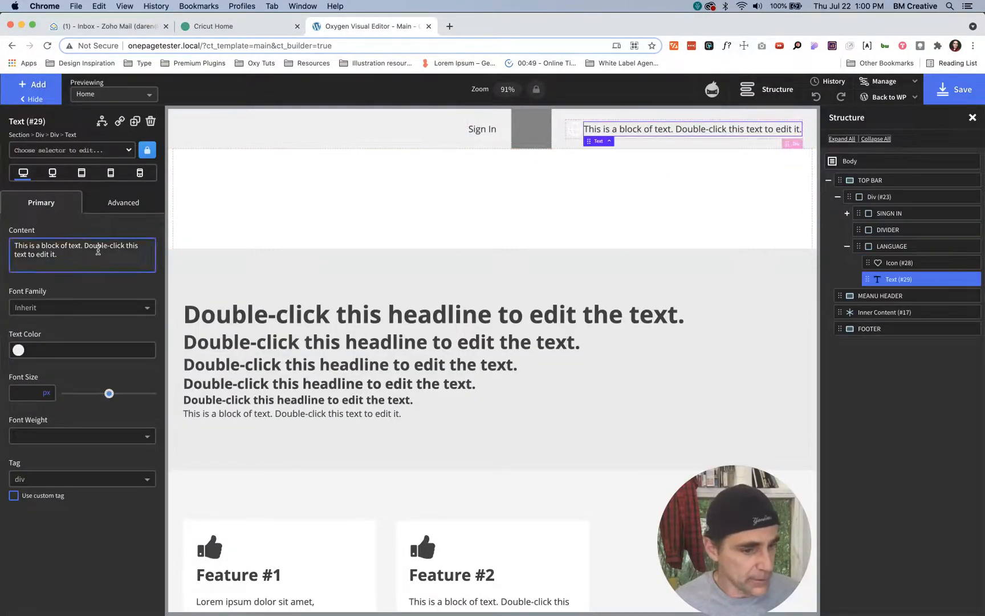
key(super+a)
text(EN)
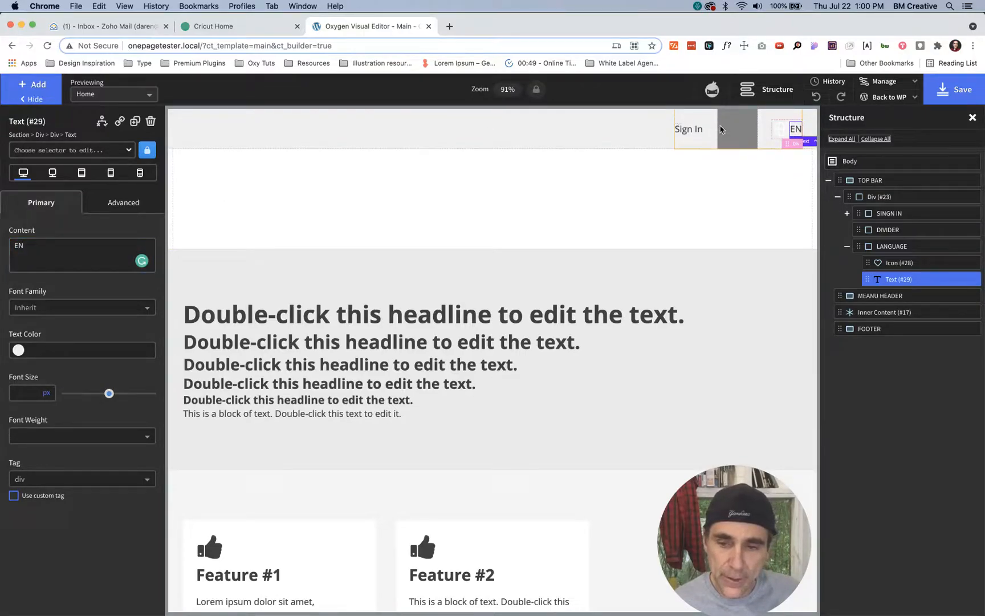
Step: Set the globe icon's size to 20 px after checking the Cricut page, and add the class c-margin-right-xs to it
click(777, 130)
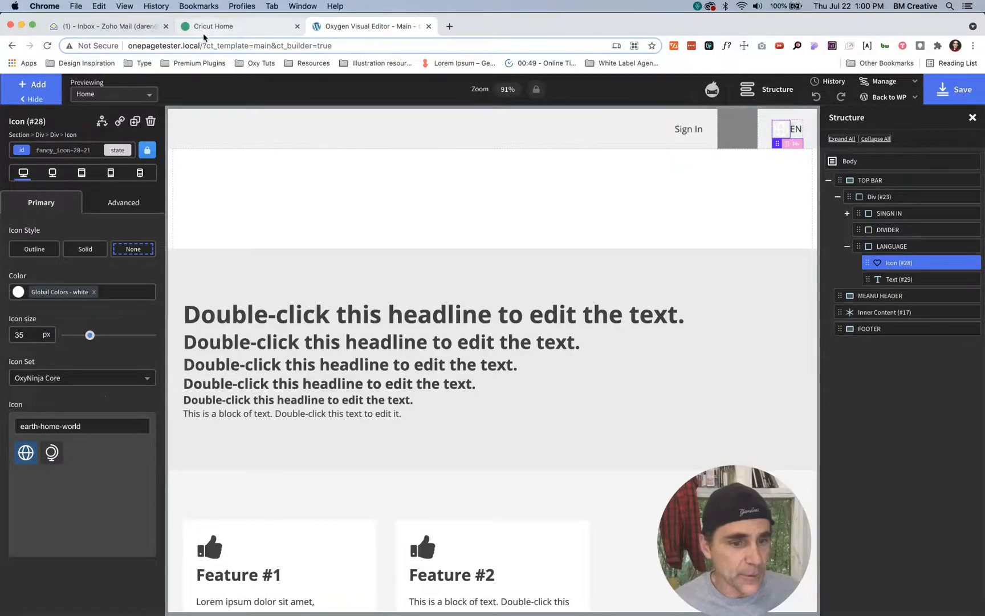
click(209, 30)
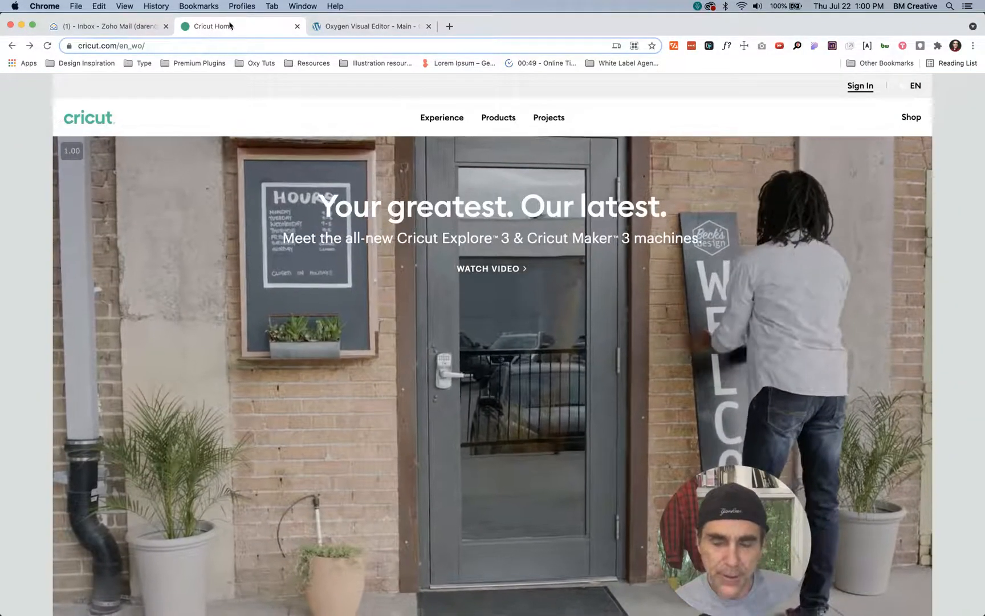
click(394, 24)
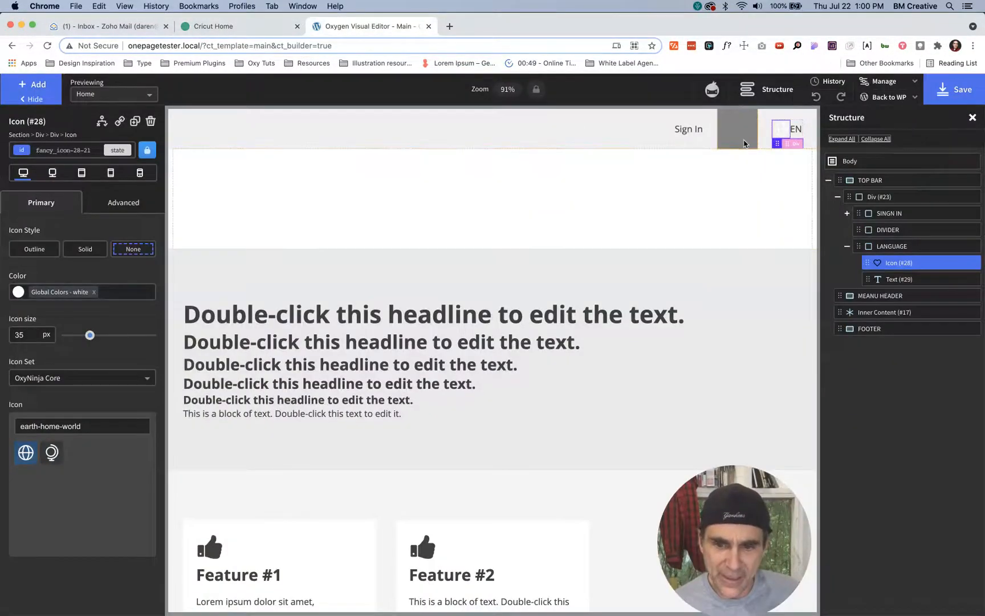
double_click(31, 334)
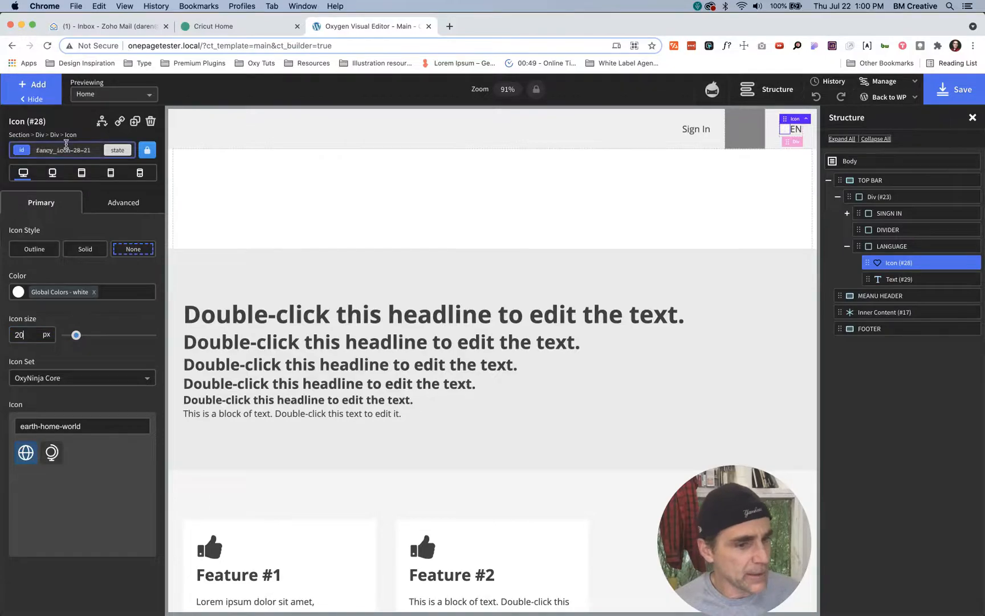
click(94, 148)
text(mar)
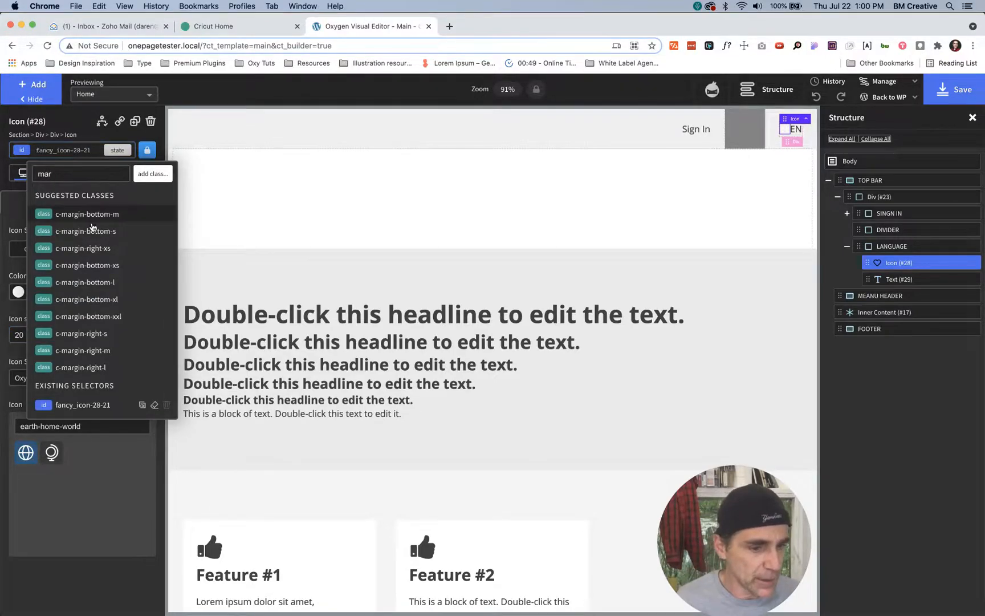
click(89, 251)
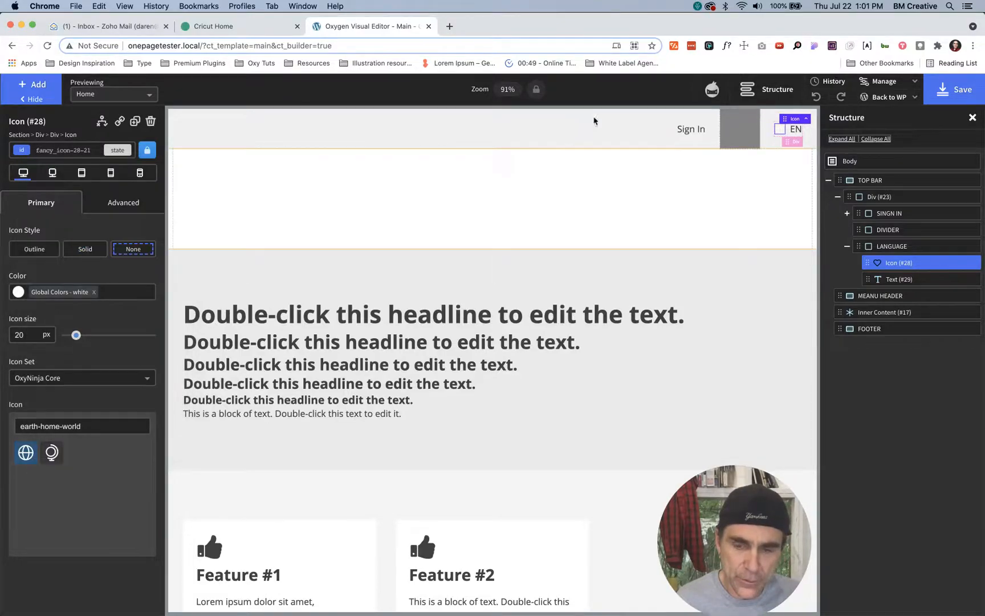
Step: Save the template and open the site's frontend in a new tab to view the top bar
click(943, 97)
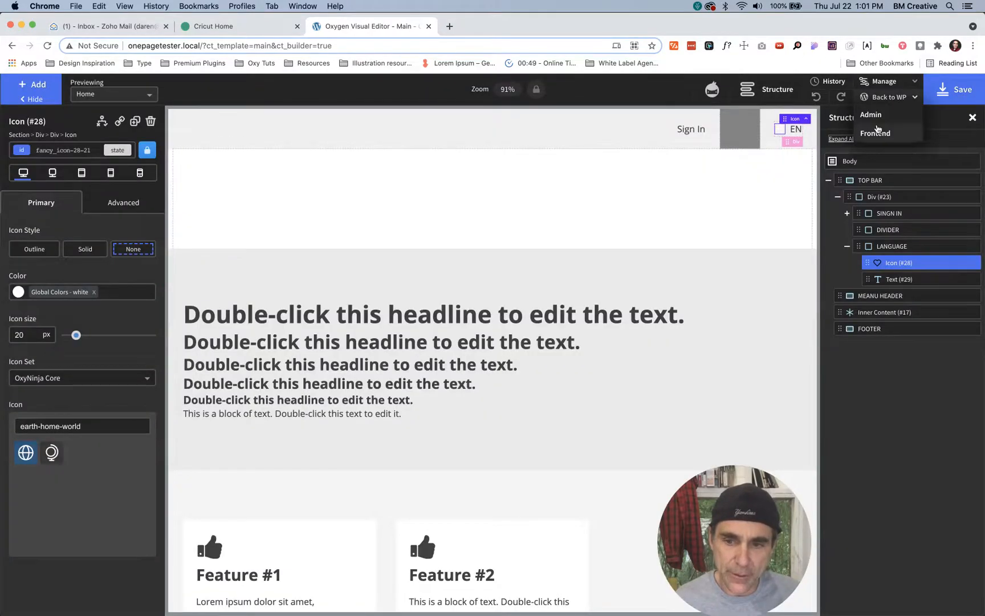
click(482, 29)
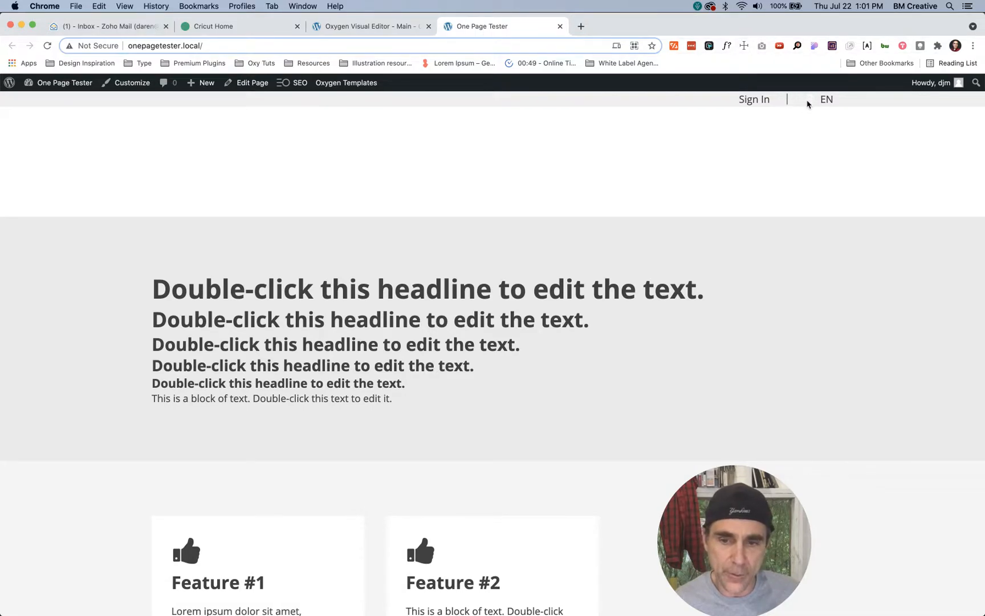
click(368, 23)
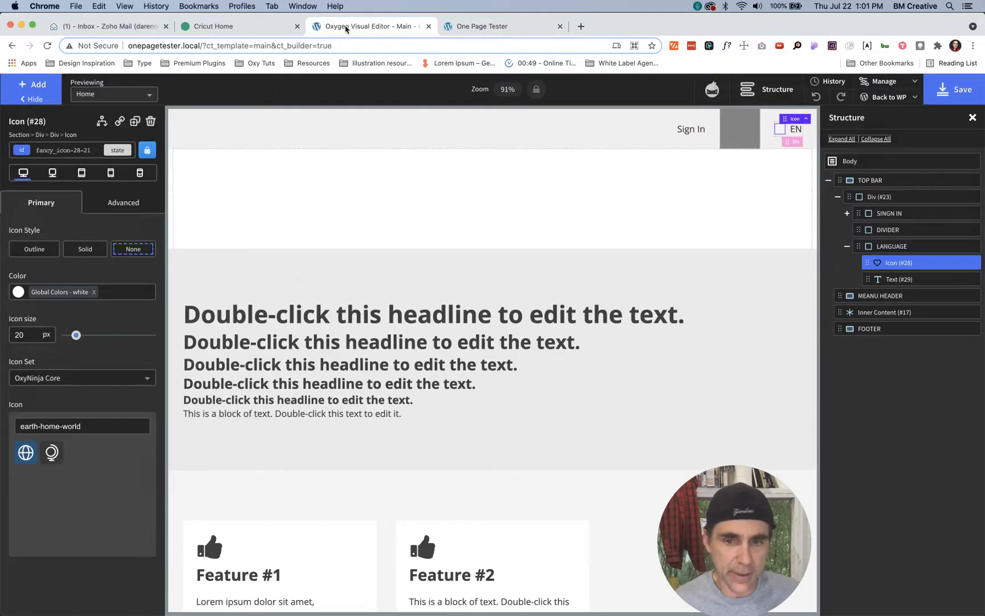
Step: Compare the top bar's height and spacing on the frontend page with the Cricut home page
click(259, 30)
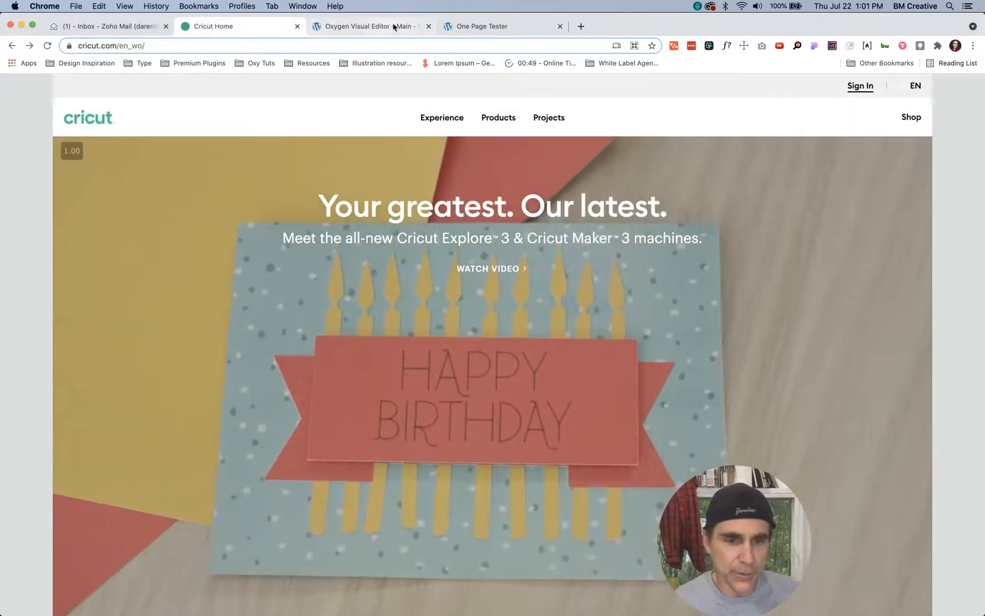
click(382, 32)
click(496, 32)
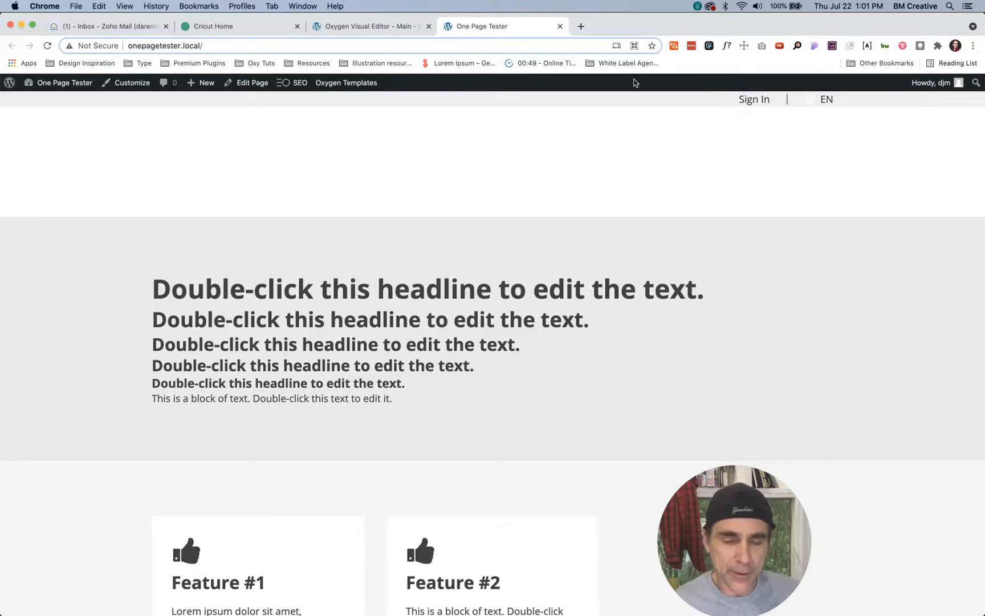
click(256, 26)
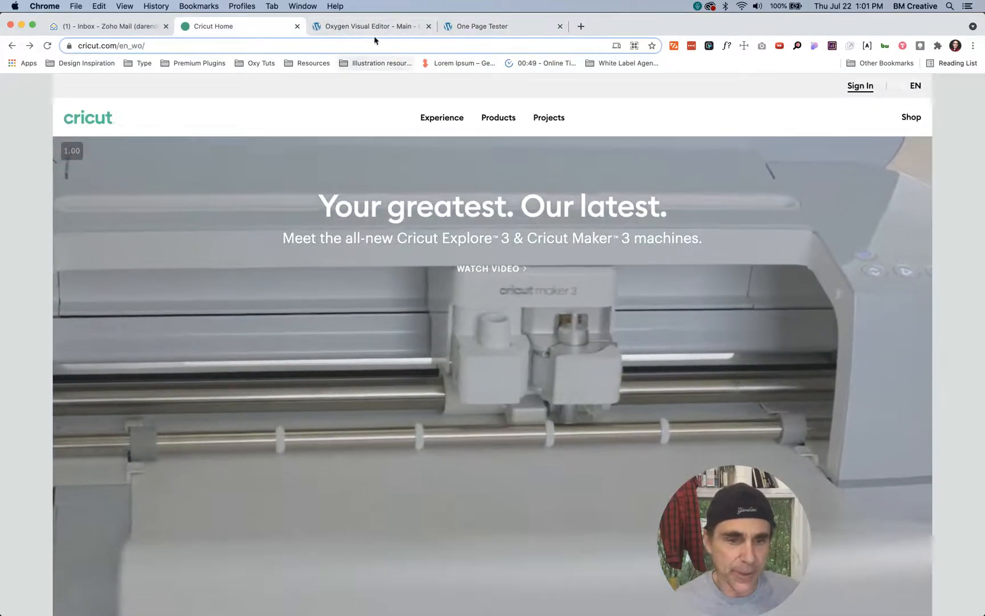
click(365, 29)
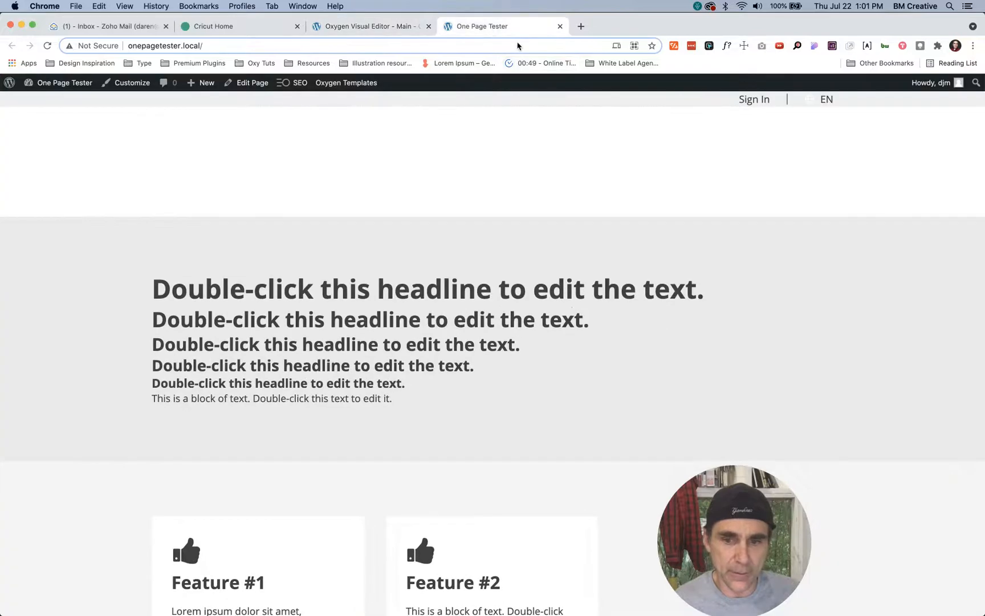
click(494, 29)
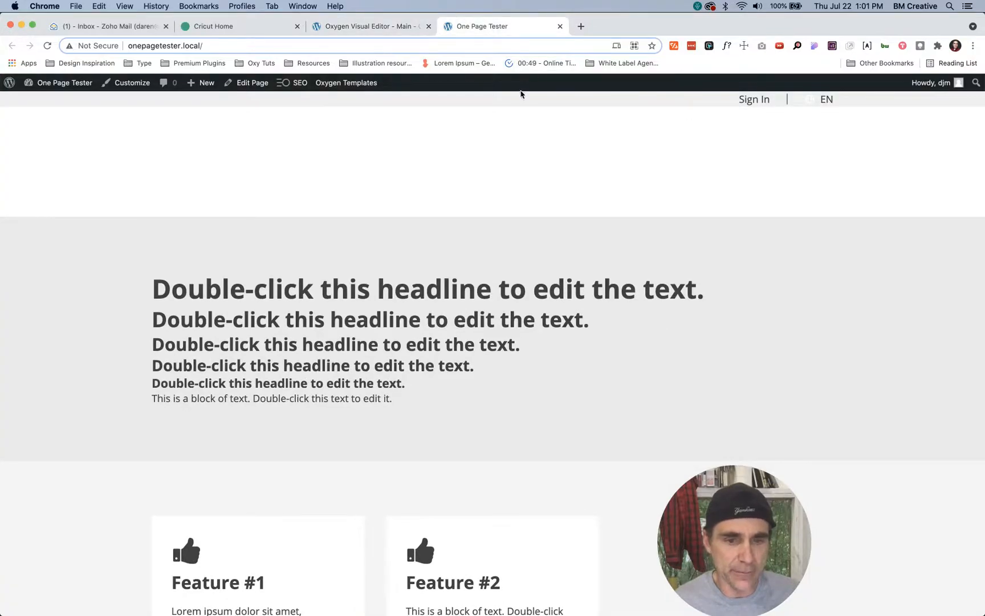
click(379, 27)
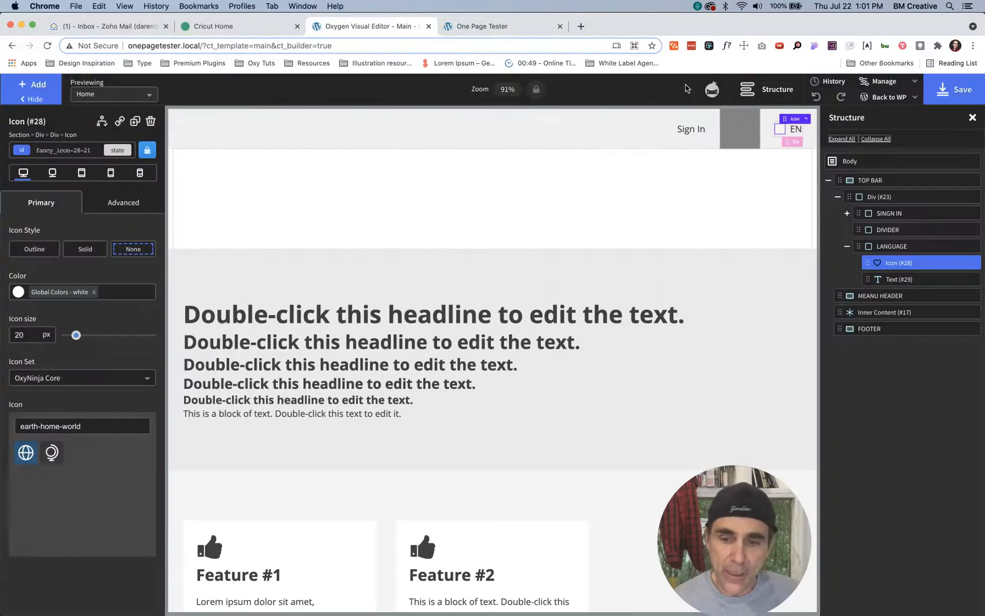
Step: Collapse the top bar's nested divs in the structure and add the class c-padding-top-xs to the TOP BAR section
click(848, 246)
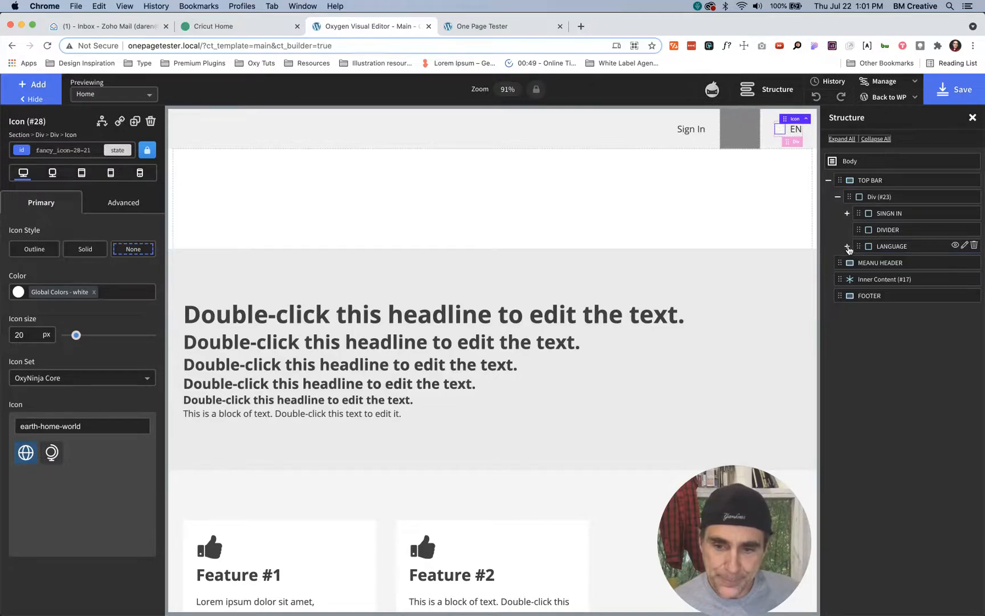
click(838, 197)
click(868, 181)
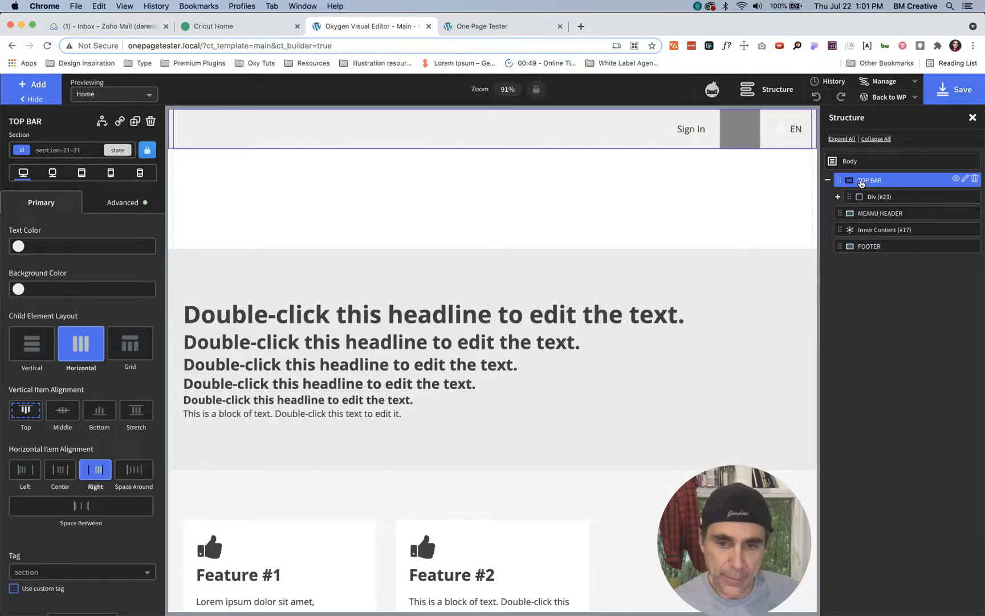
click(85, 149)
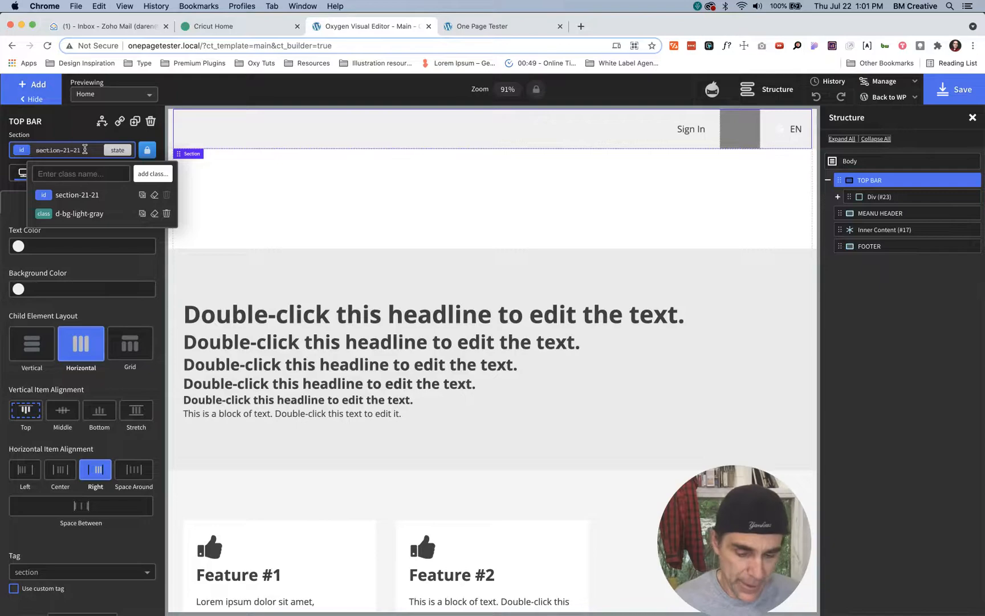
text(padd)
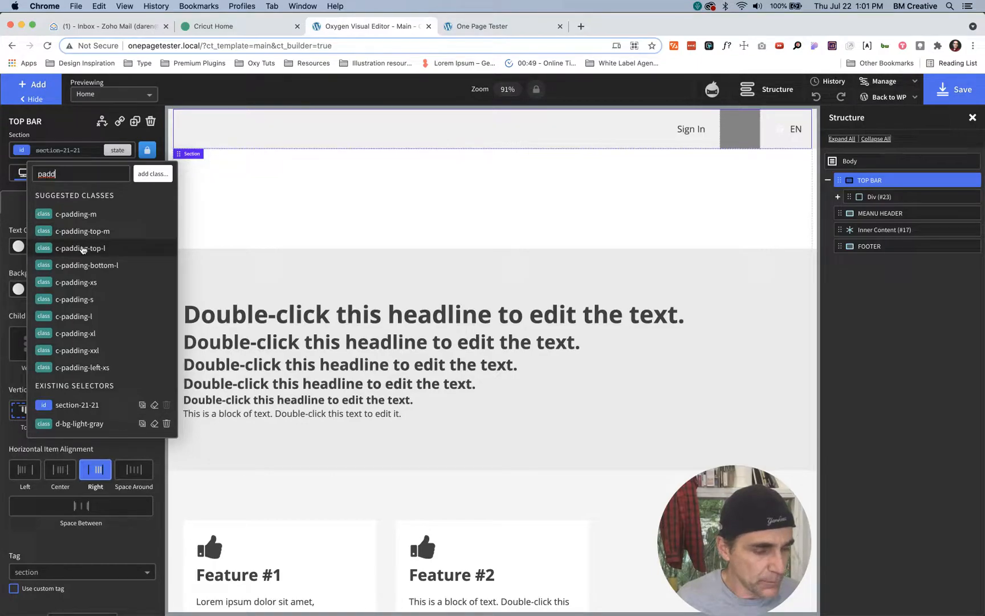
key(BackSpace)
key(BackSpace)
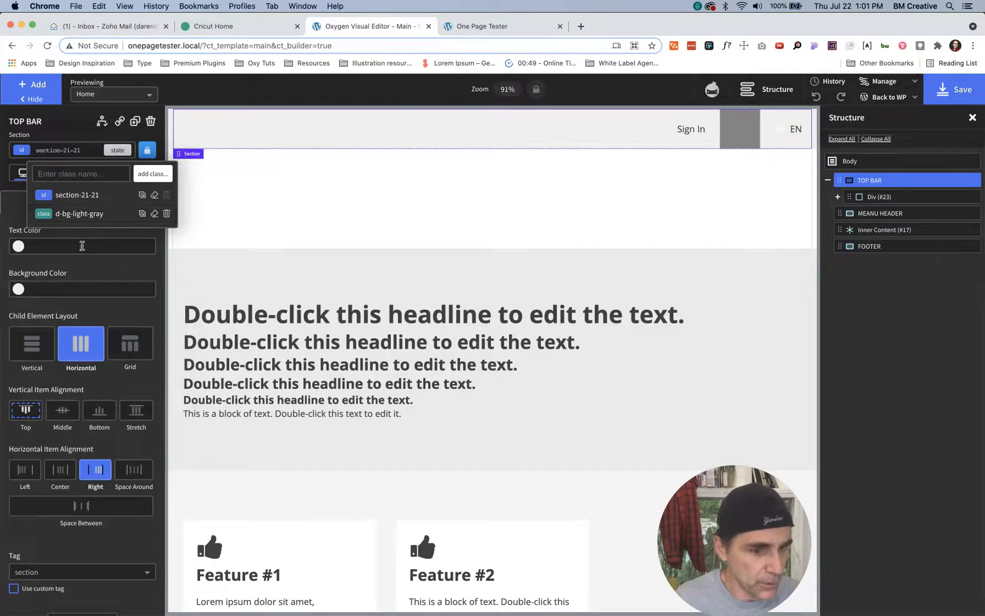
text(top)
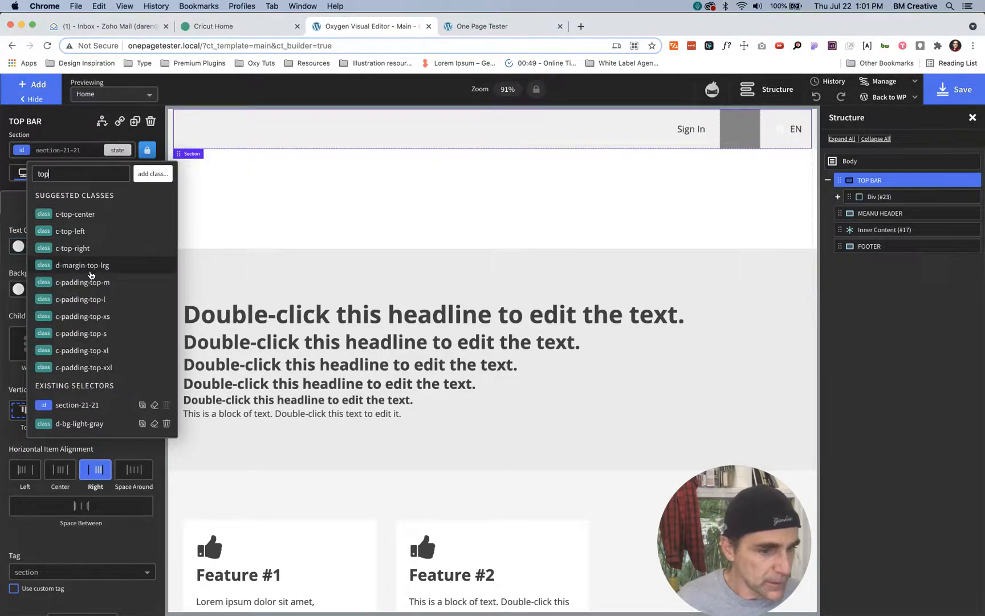
click(71, 317)
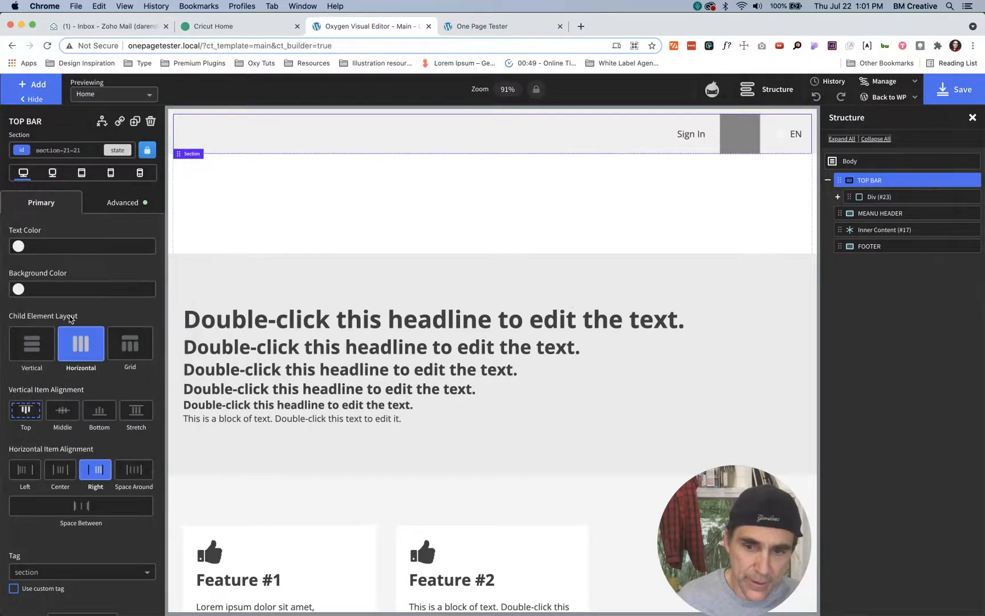
Step: Add the class c-margin-bottom-xs to the TOP BAR section, save the template and check the frontend page
click(87, 150)
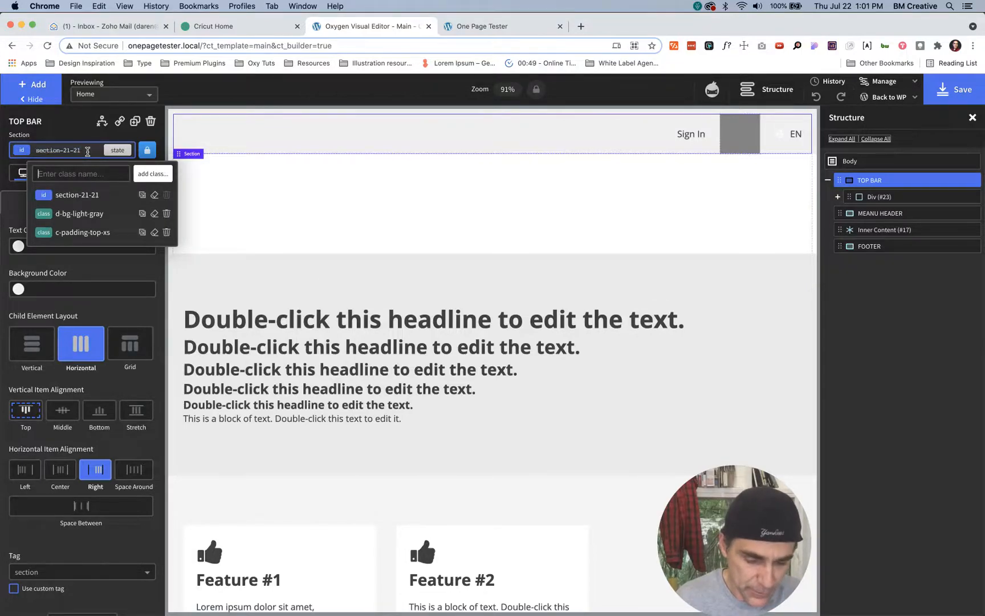
text(bottom)
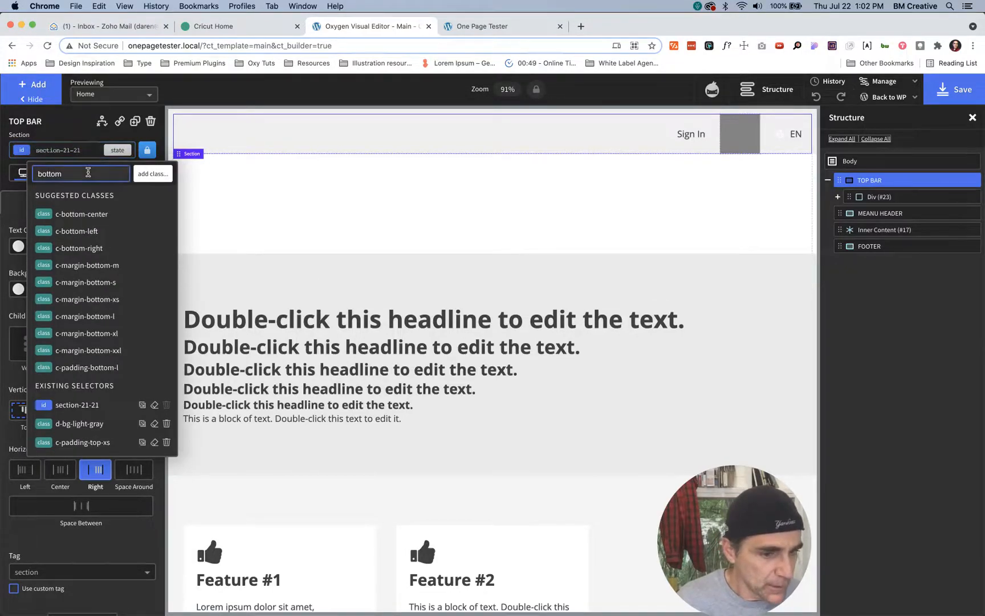
click(73, 300)
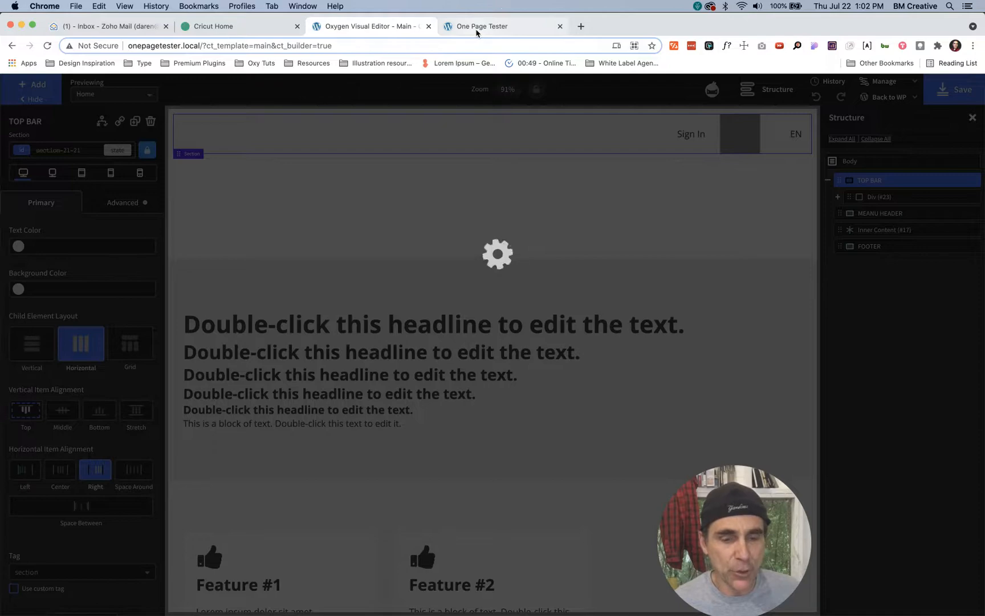
click(476, 27)
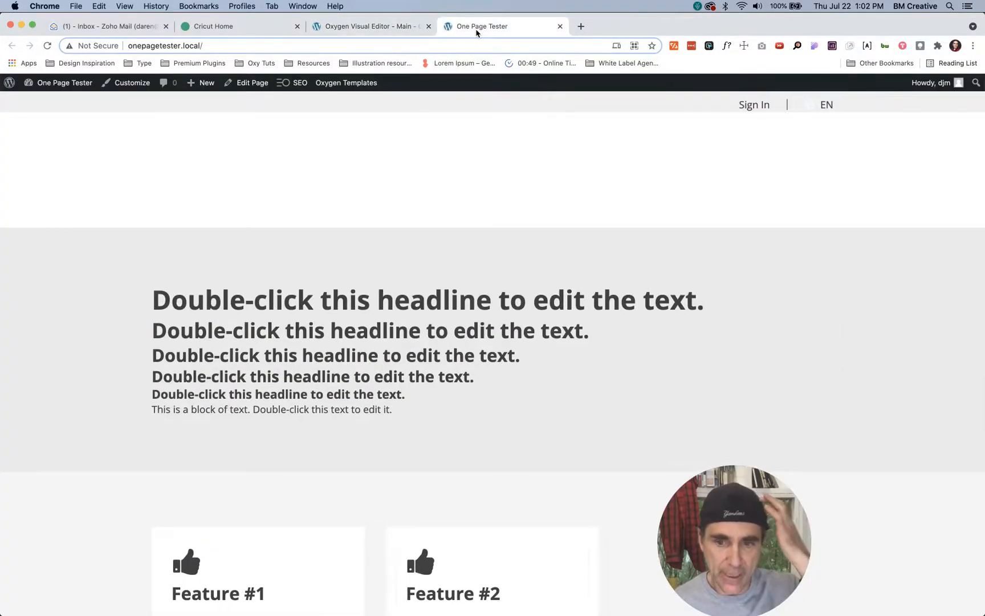
click(348, 26)
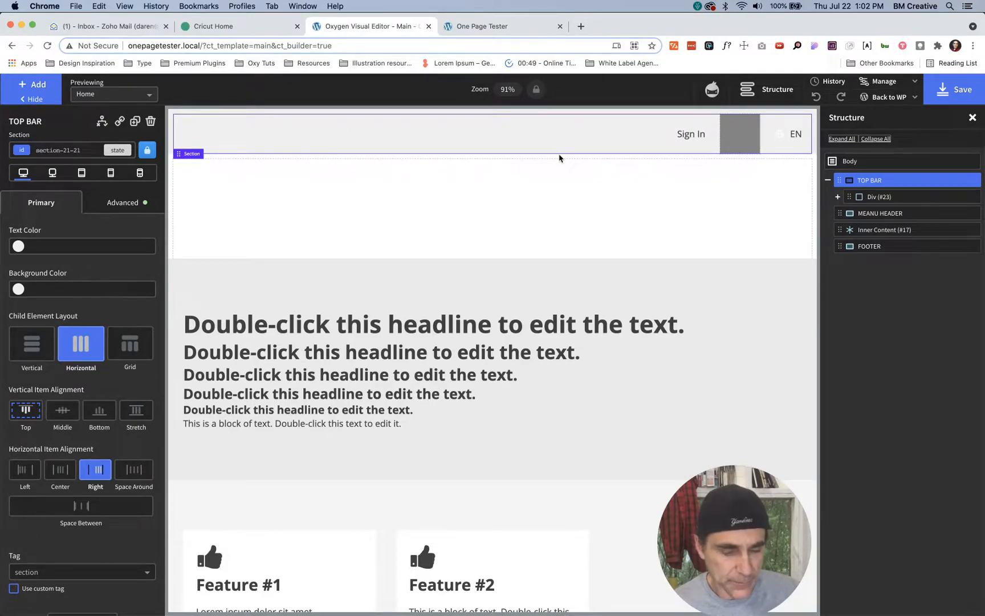
Step: Replace the TOP BAR section's c-margin-bottom-xs class with c-padding-bottom-xs
click(77, 148)
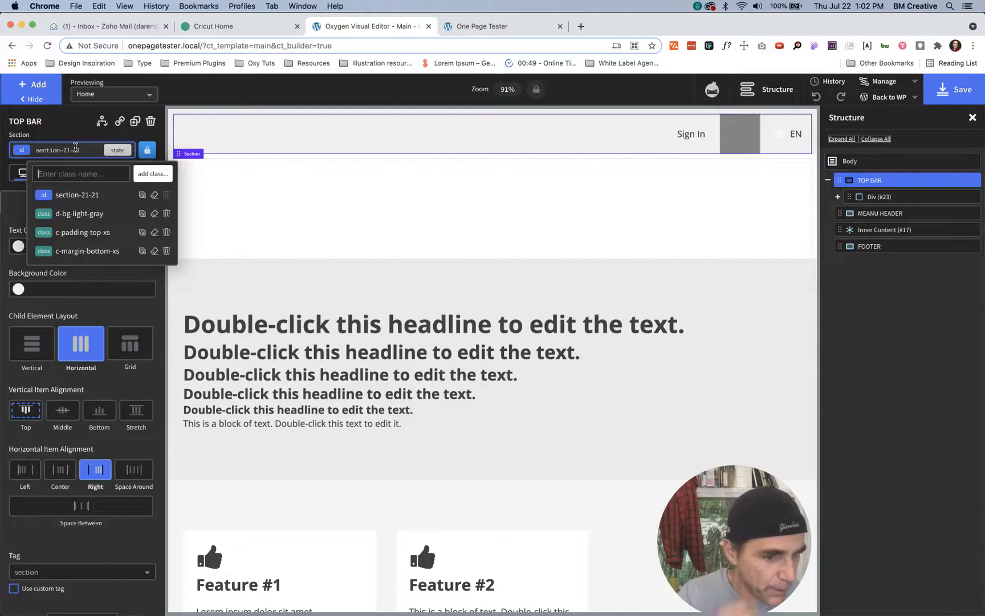
click(167, 251)
click(89, 149)
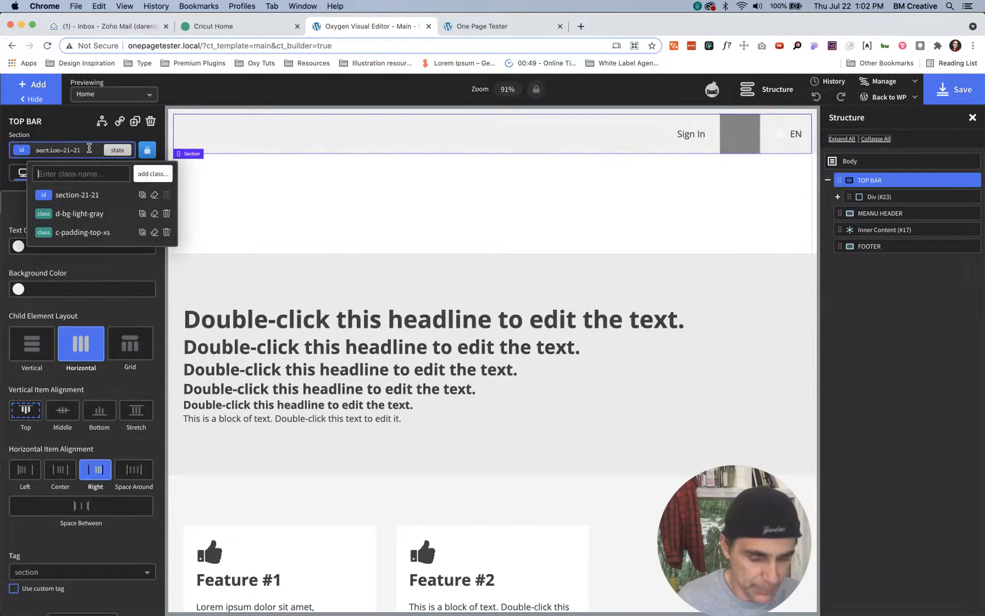
text(bottom)
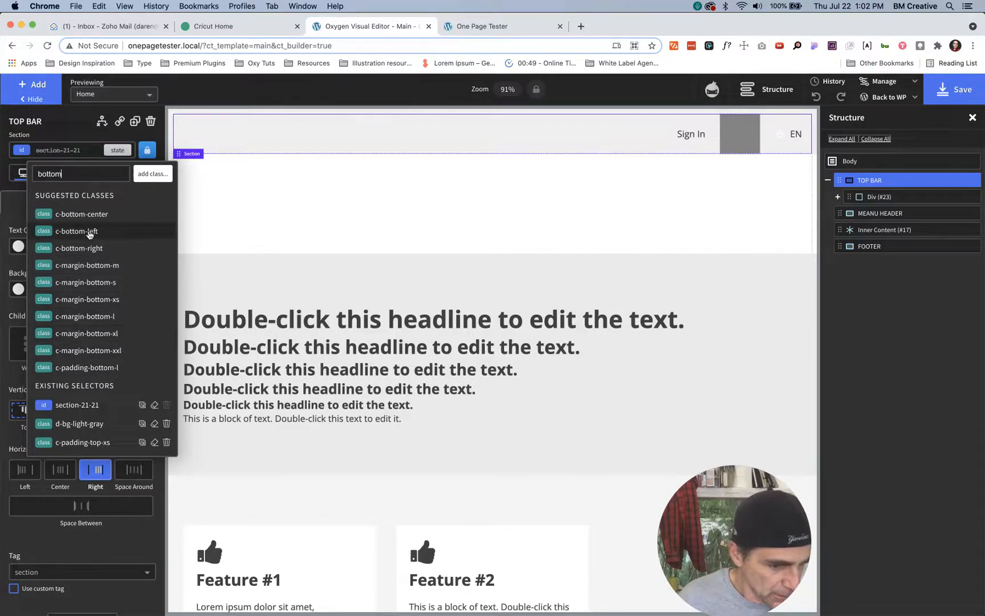
double_click(82, 172)
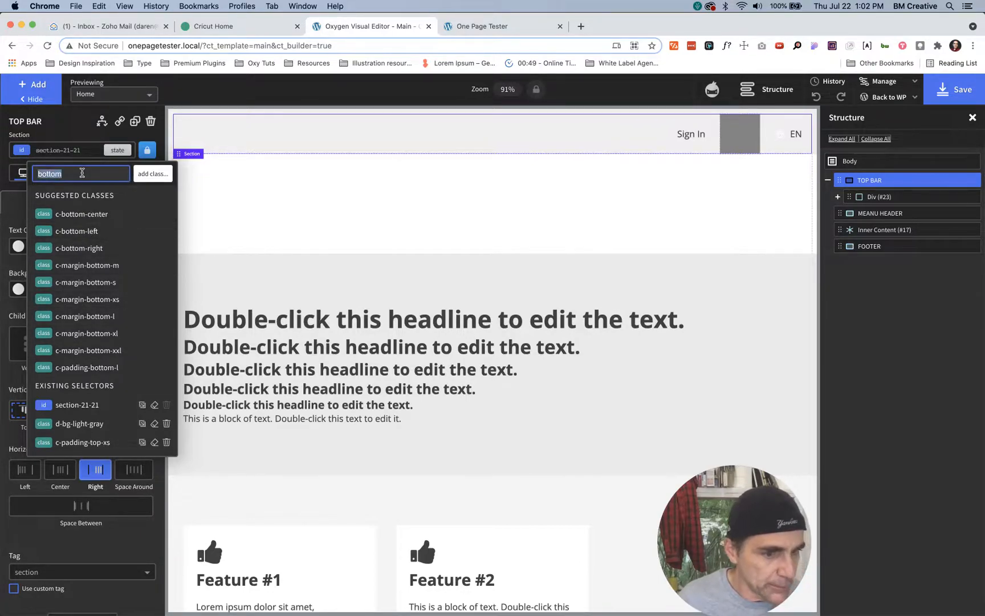
text(pa)
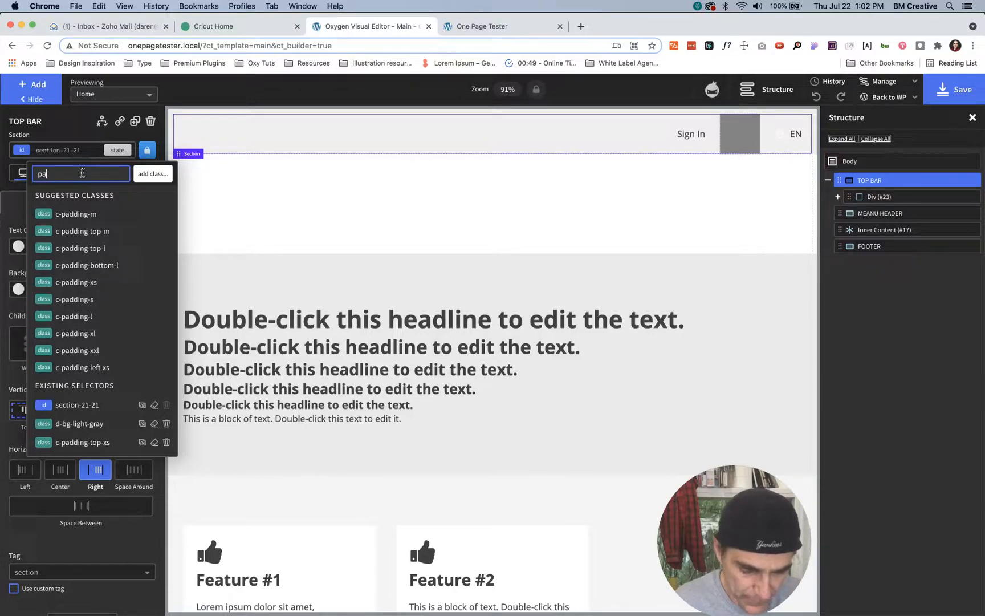
text(dding-b)
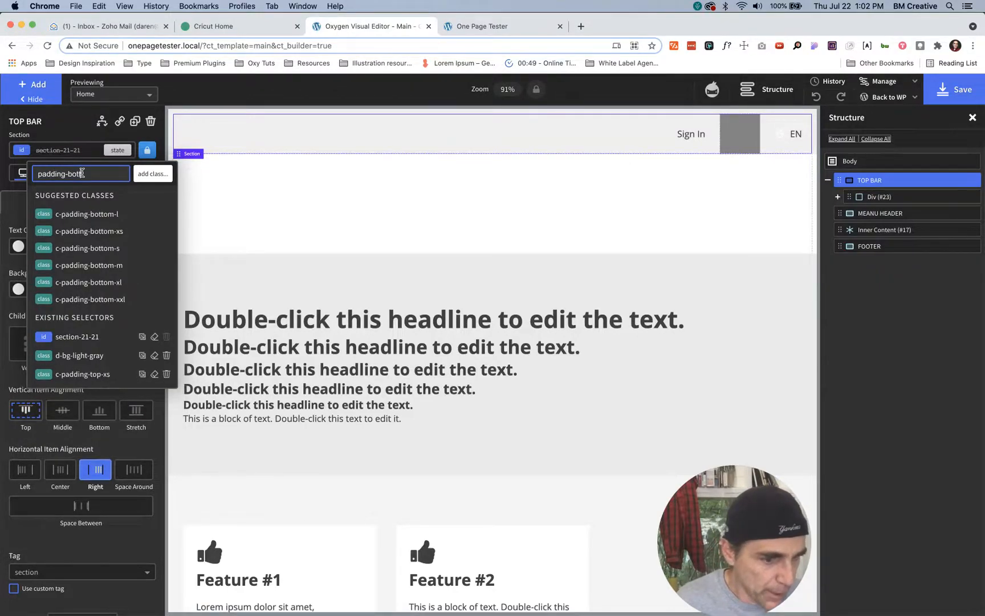
text(ott)
click(88, 231)
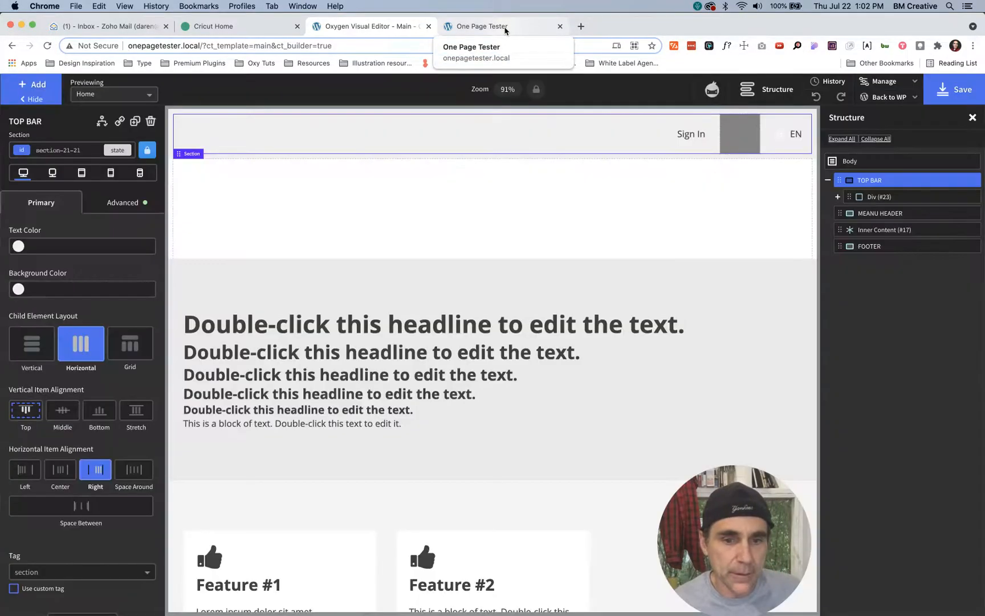
Step: Reload the site's frontend page to check the top bar's spacing, and return to the editor
click(504, 30)
key(super+r)
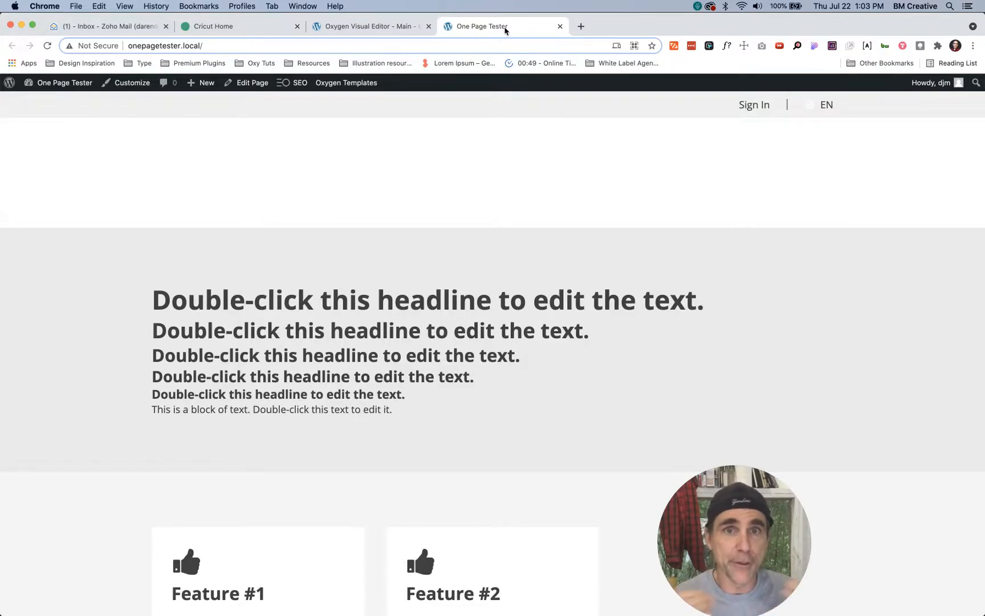
click(370, 26)
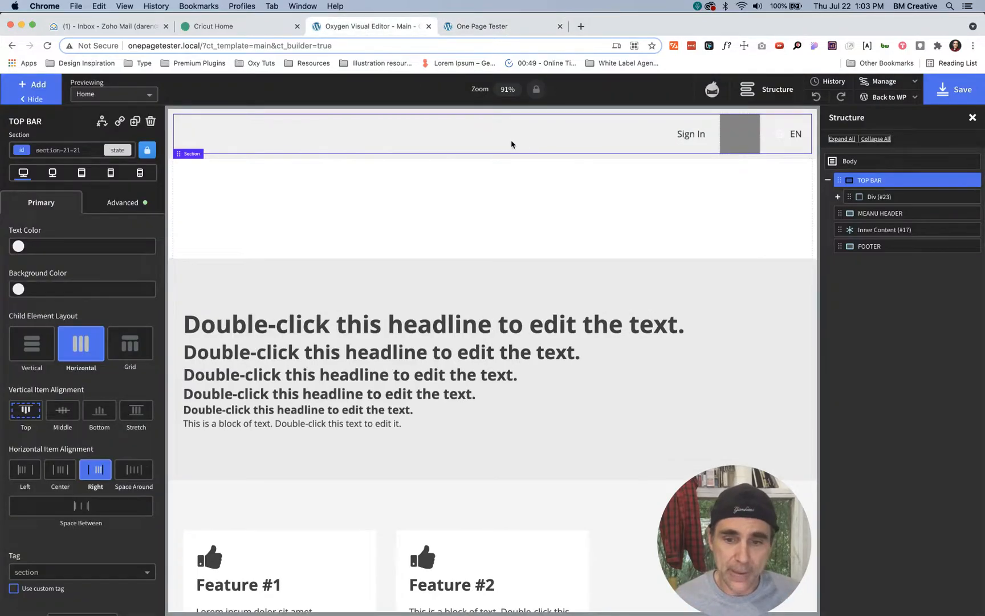
Step: Collapse the TOP BAR in the structure and, using the Cricut header as reference, fill the MEANU HEADER section with three divs
click(892, 196)
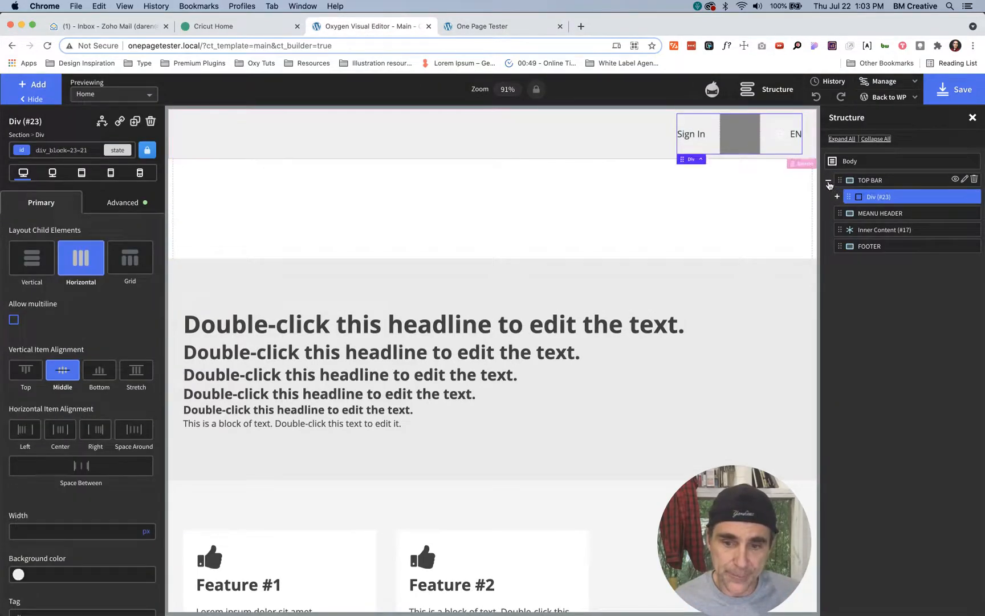
click(828, 180)
click(864, 197)
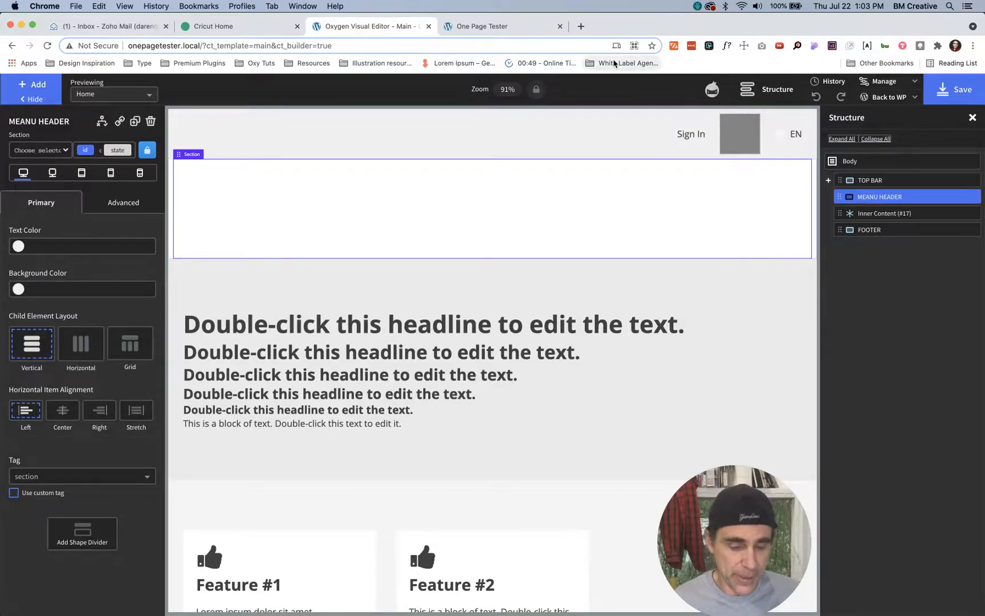
key(super+alt+Left)
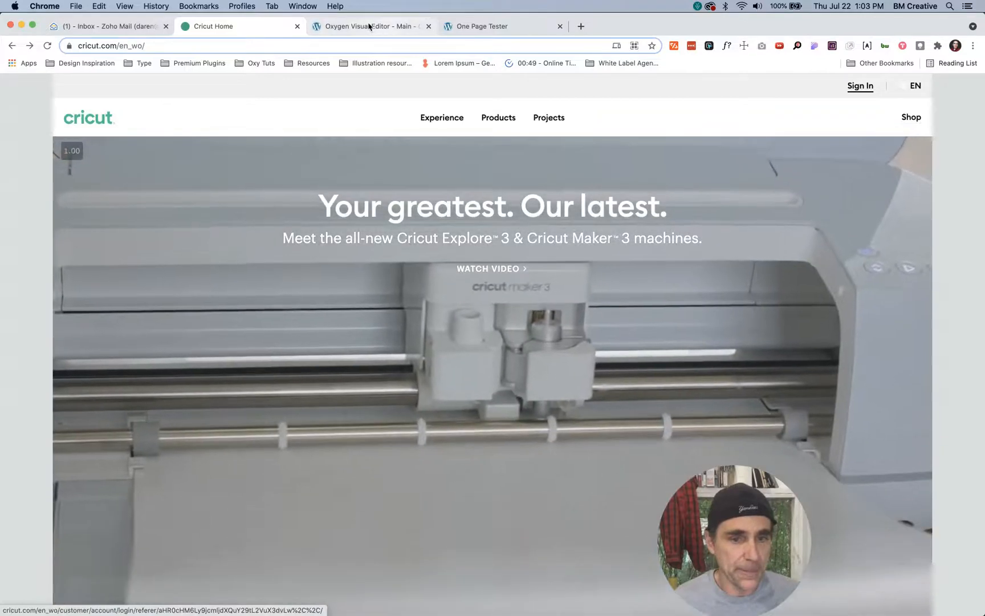
click(369, 26)
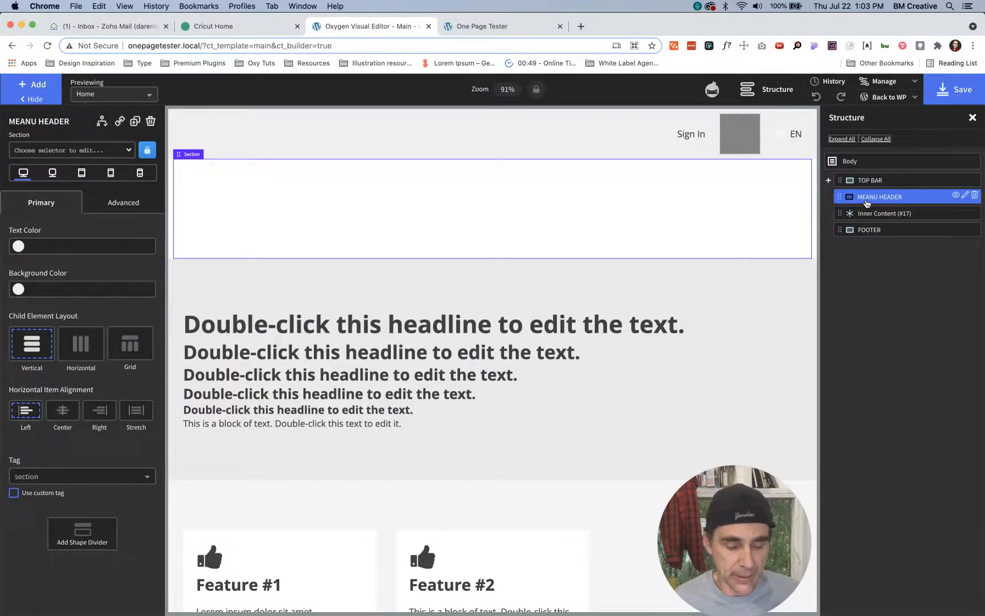
key(d)
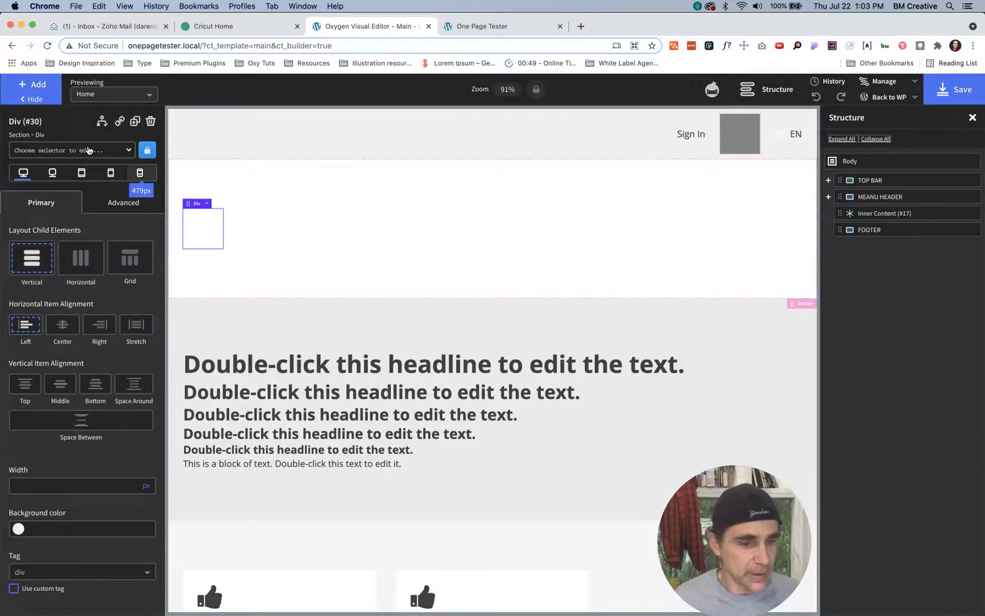
click(89, 150)
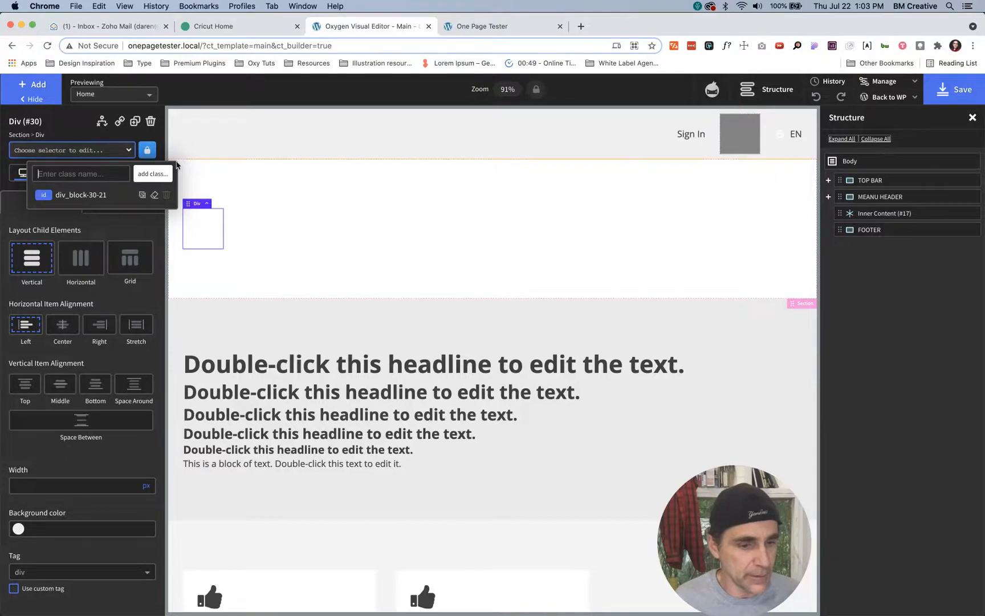
click(136, 122)
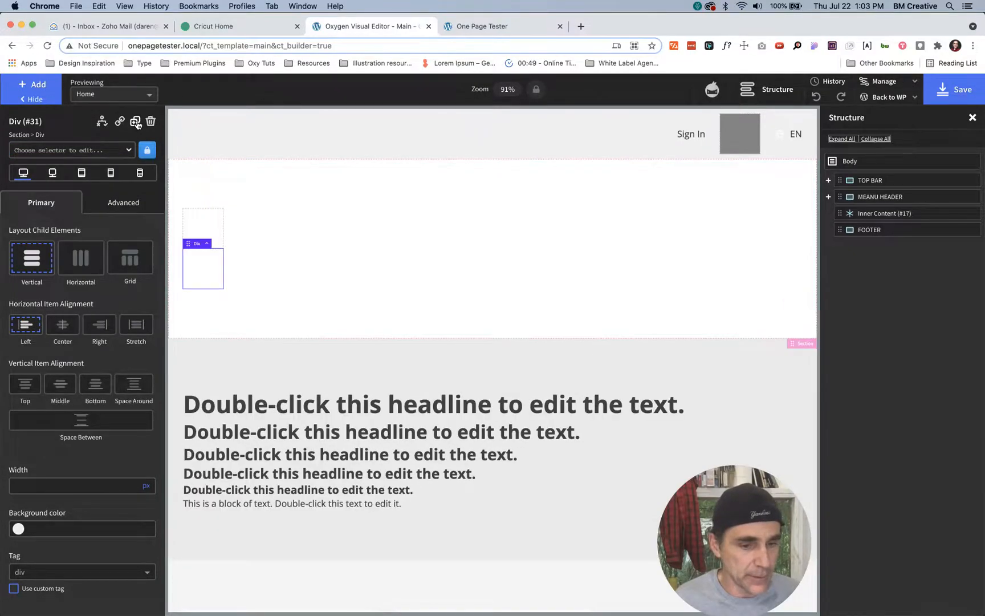
click(135, 122)
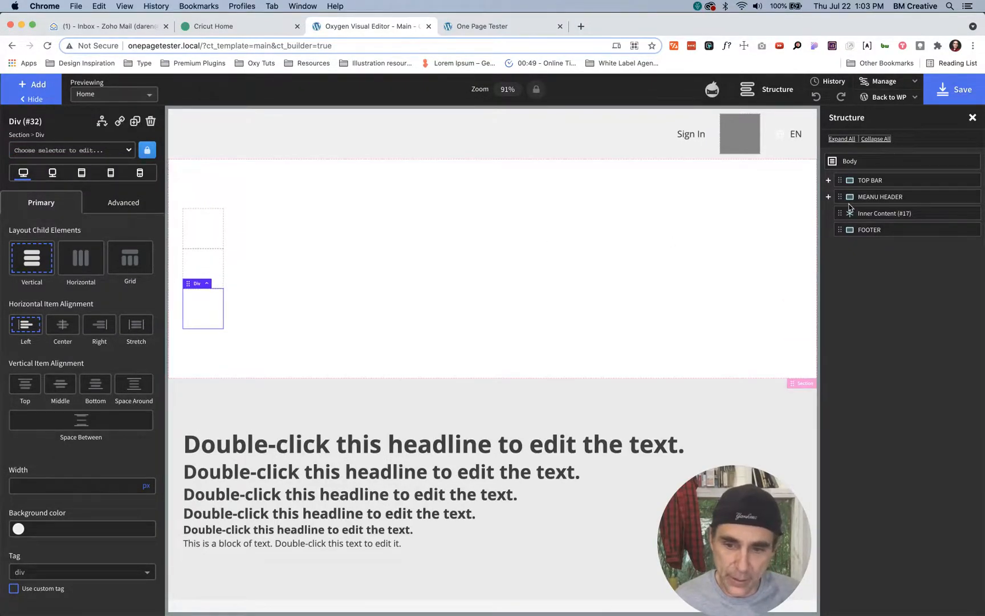
Step: Lay out the MEANU HEADER section's children horizontally with space between them
click(868, 203)
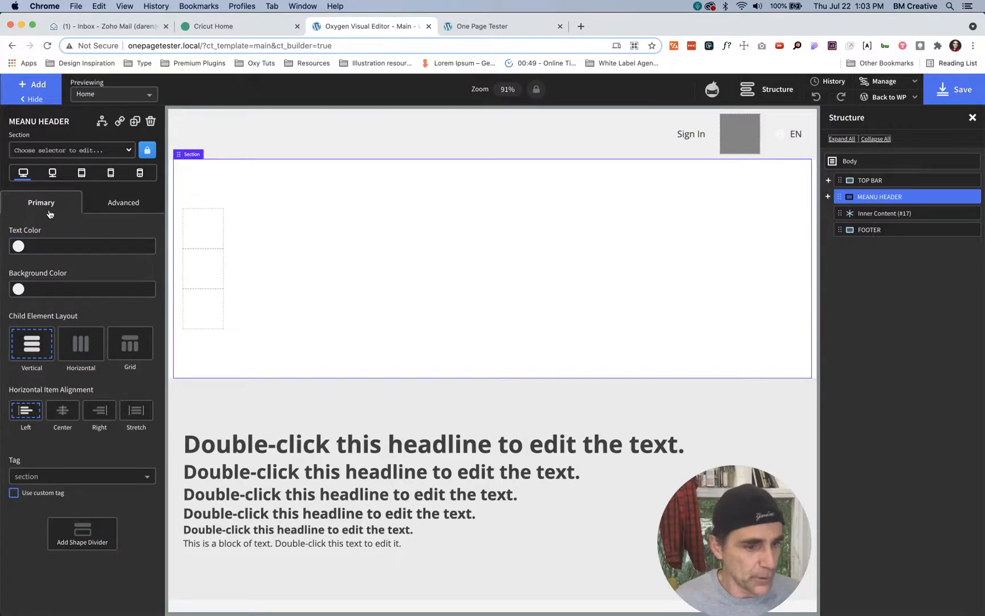
click(80, 342)
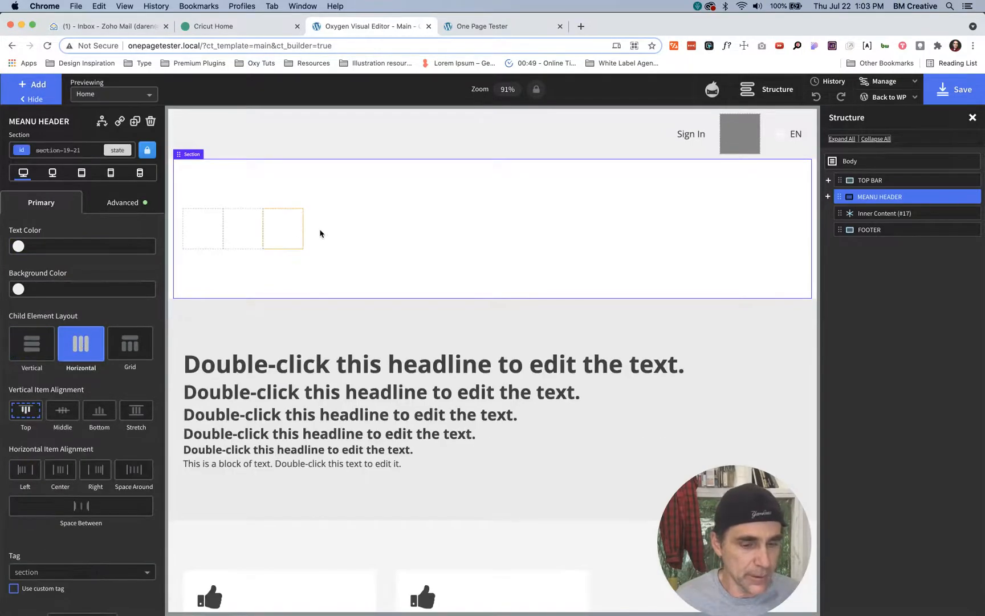
click(81, 506)
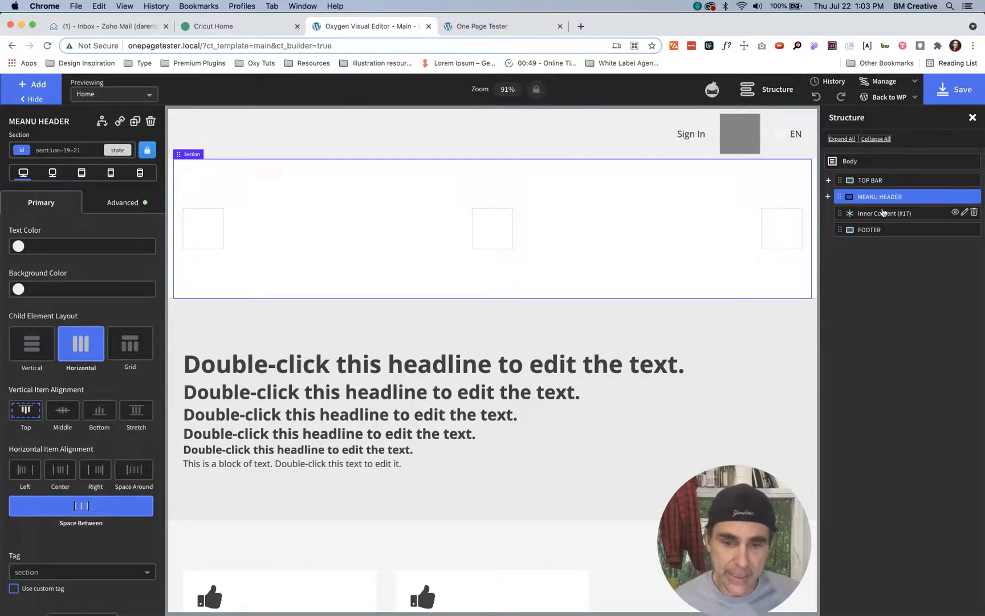
Step: Set the MEANU HEADER section's top and bottom container padding to 0 px
click(127, 204)
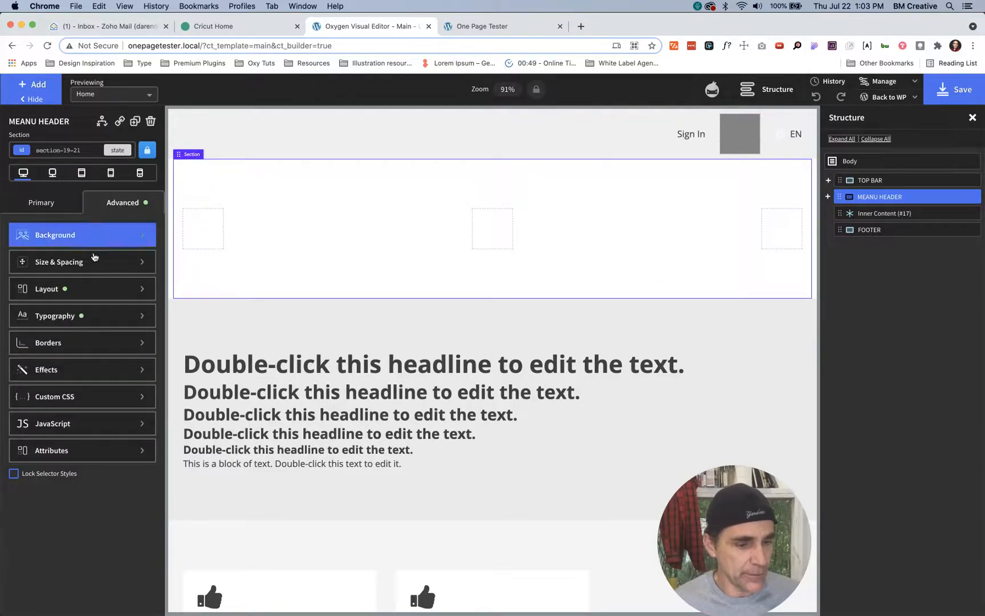
click(85, 262)
double_click(81, 278)
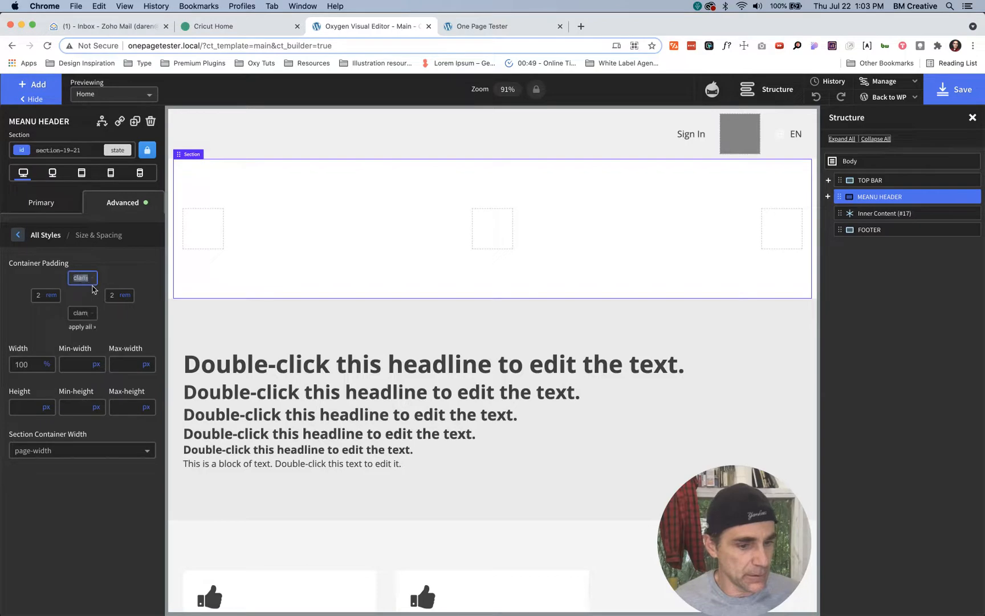
text(0)
click(93, 279)
click(91, 263)
double_click(84, 313)
text(0)
click(91, 313)
click(95, 299)
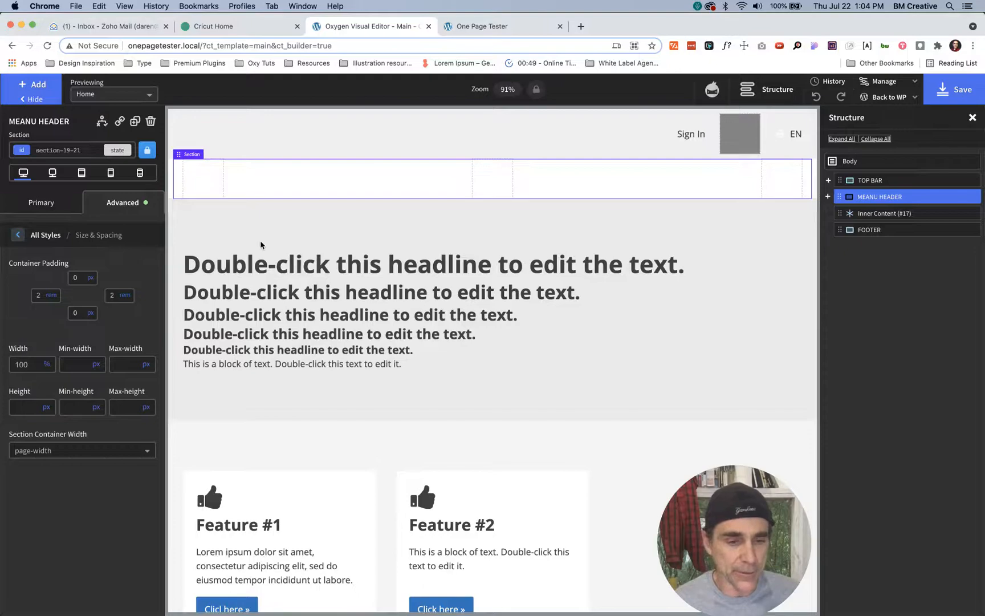
Step: Insert an image in the first MEANU HEADER div, using logo.svg from the media library
click(205, 179)
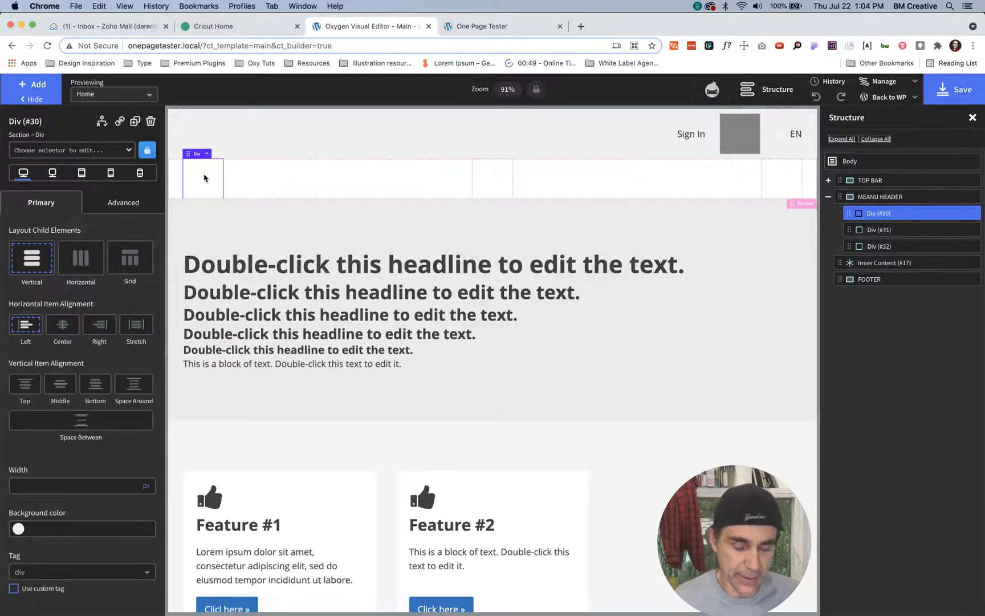
key(i)
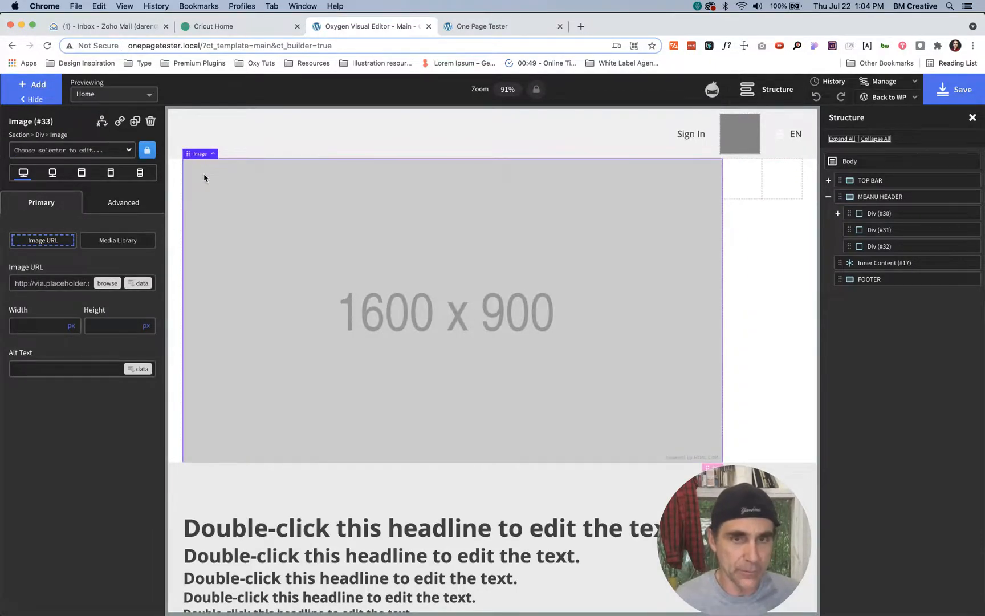
click(106, 283)
click(59, 211)
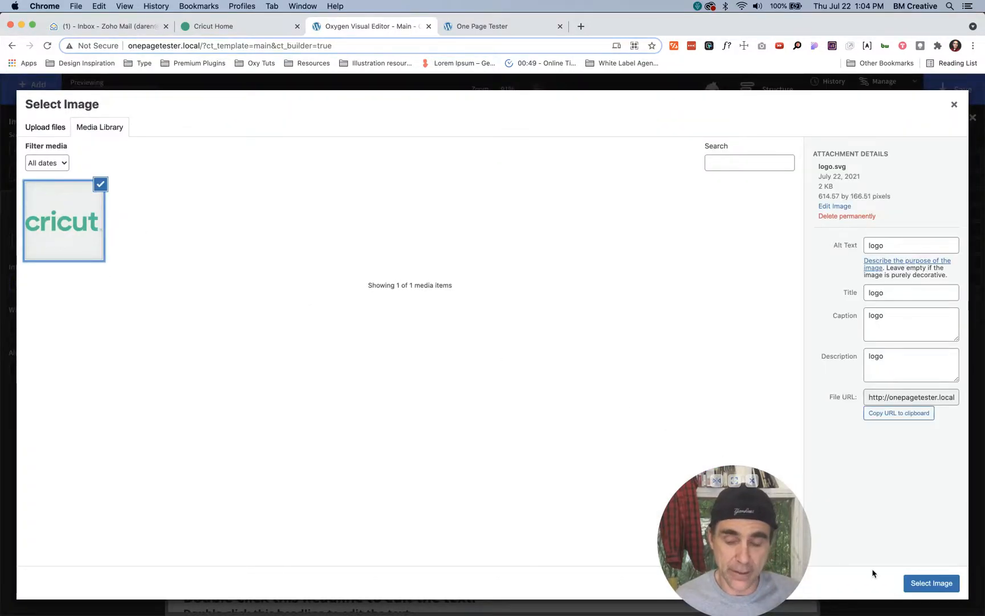
click(933, 582)
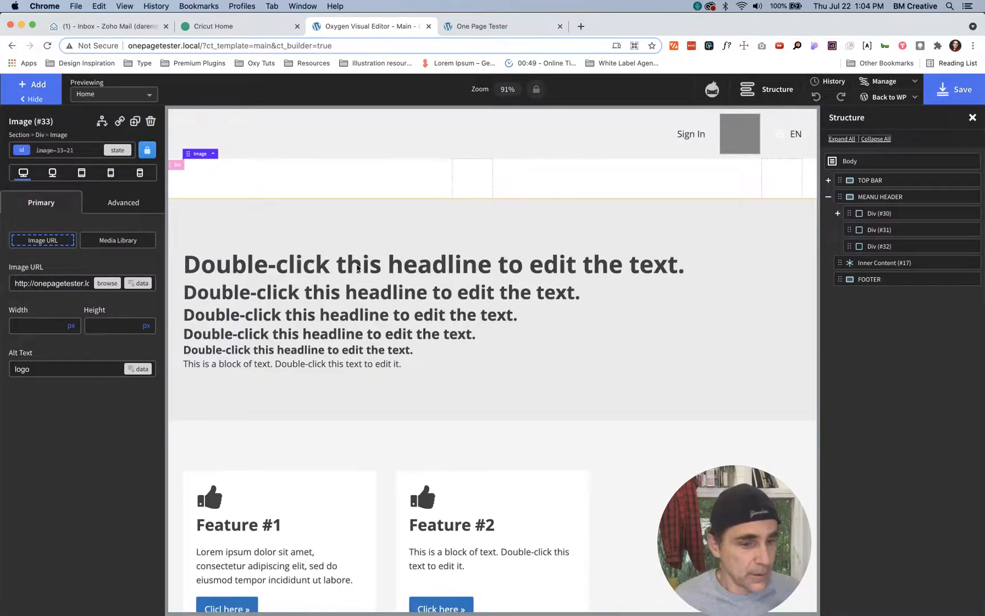
Step: Set the logo's width to 100 px and align the MEANU HEADER section's items vertically to the middle
click(52, 323)
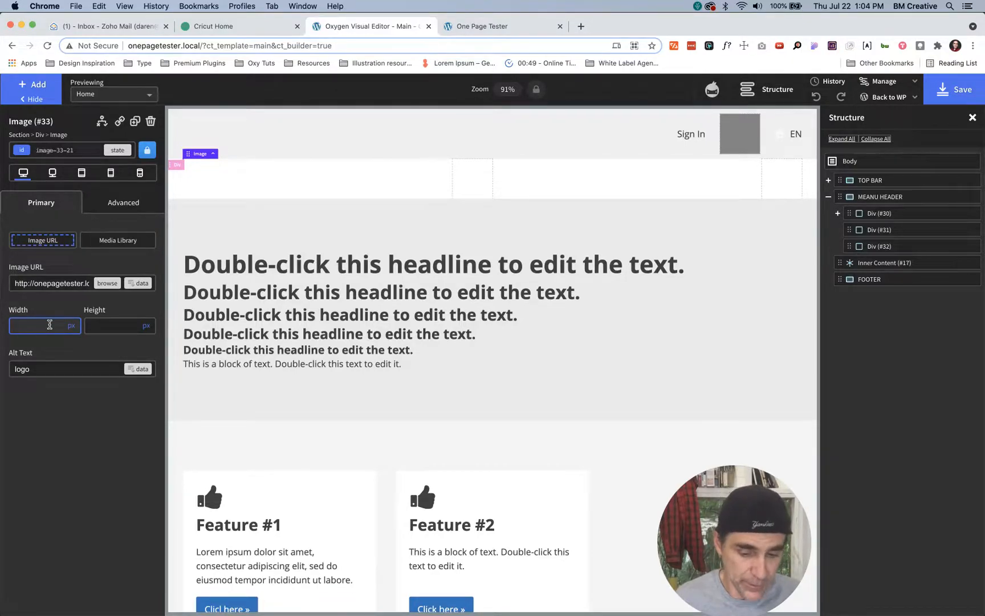
text(100)
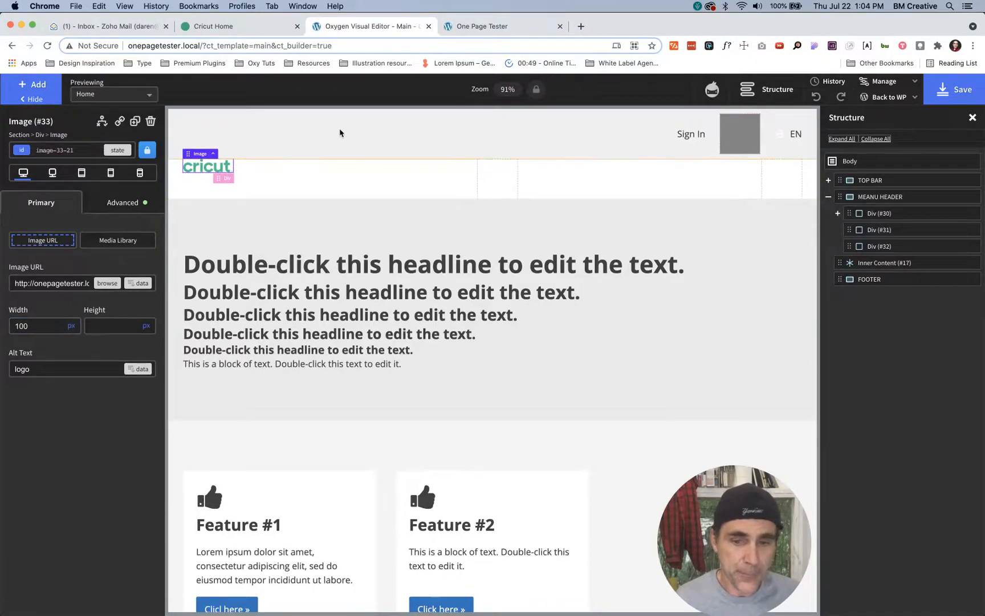
click(865, 200)
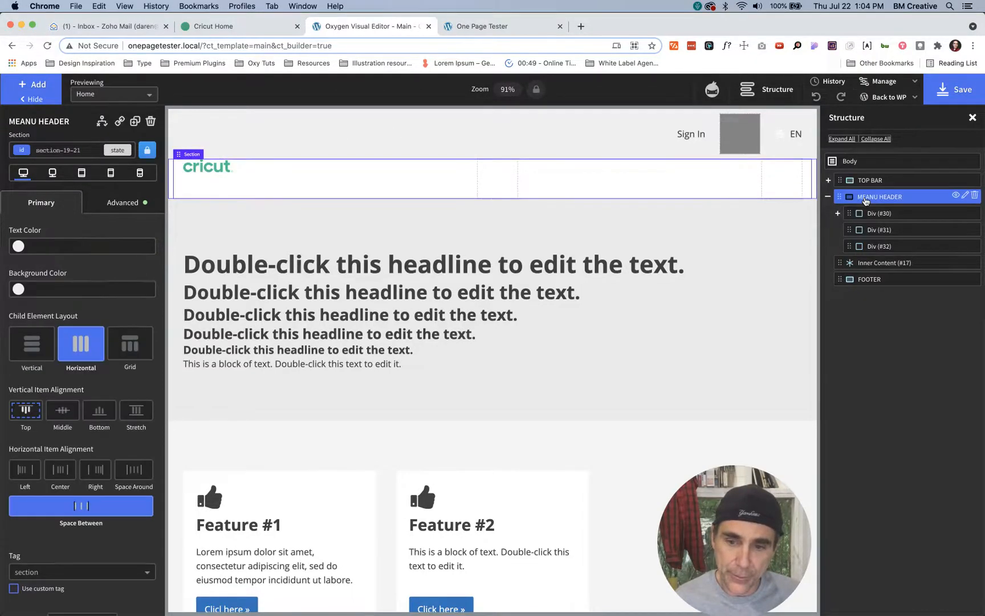
click(66, 407)
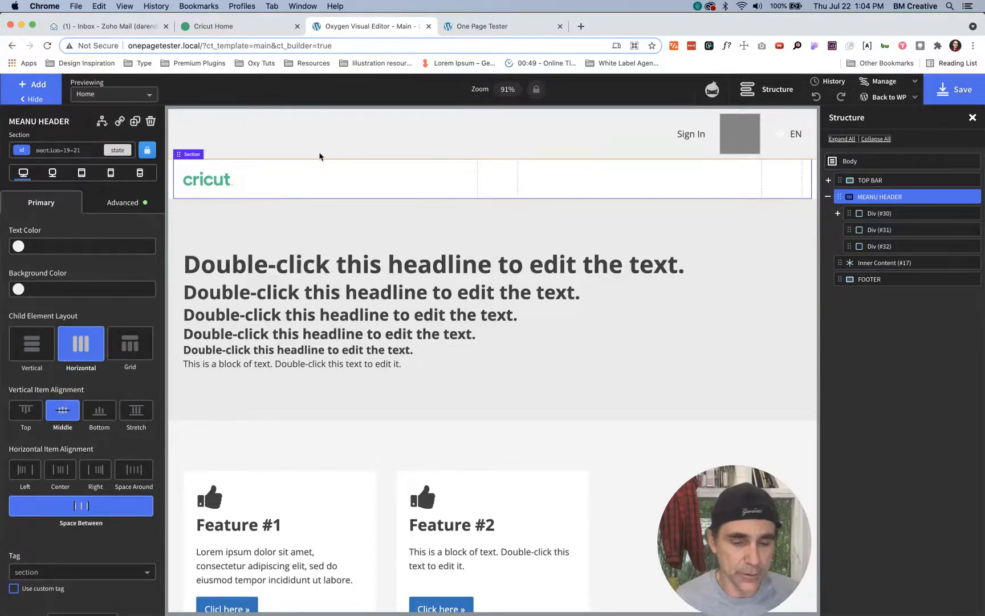
Step: Add a Pro Menu component to the middle div of the MEANU HEADER section
click(493, 176)
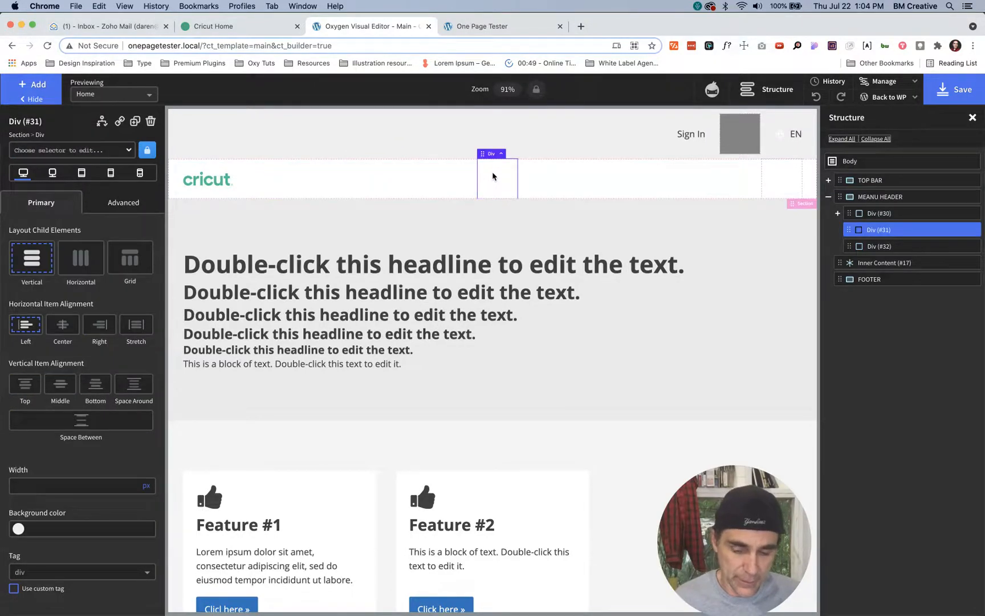
click(38, 88)
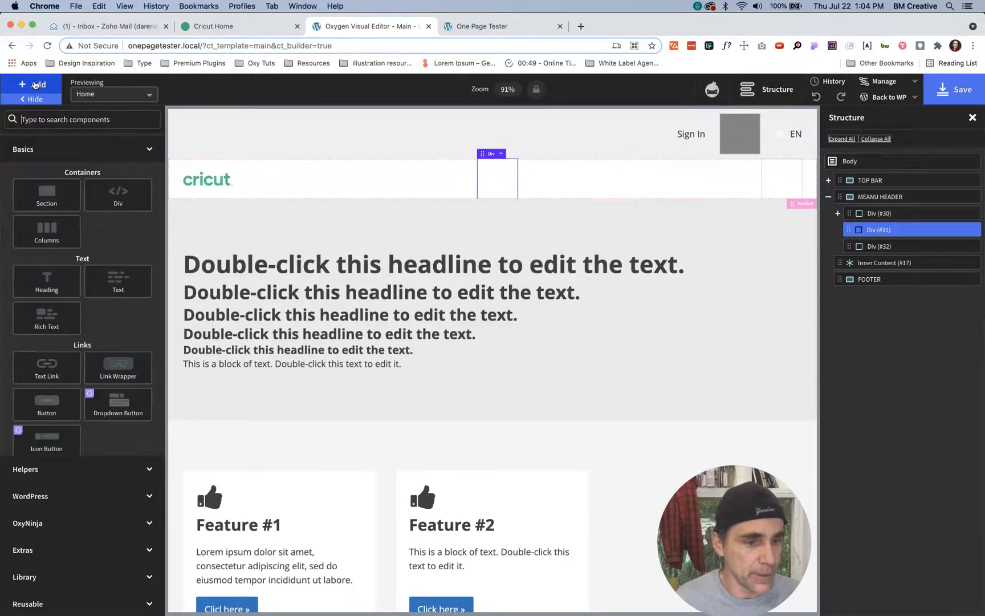
text(pro)
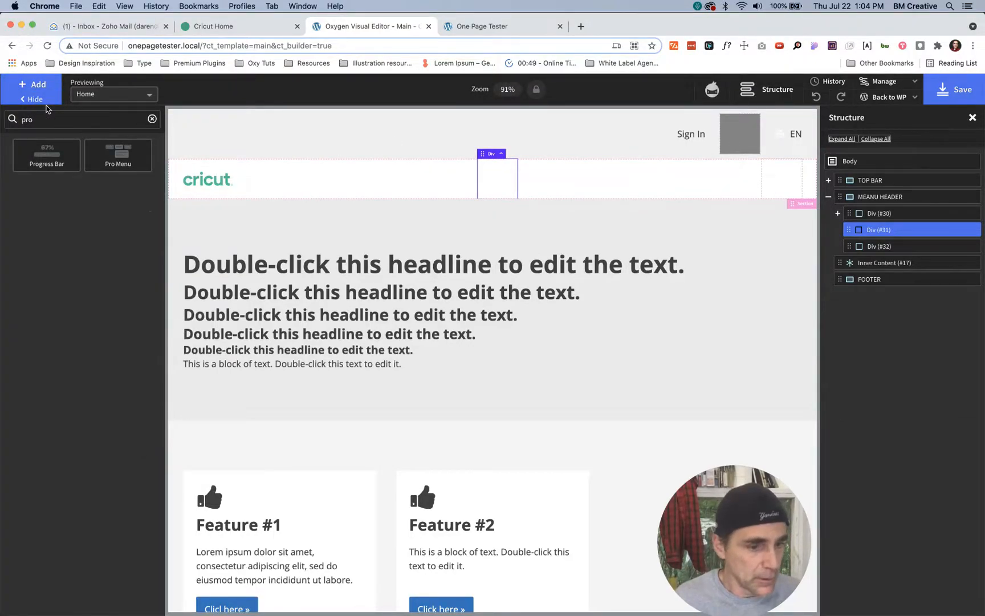
click(118, 152)
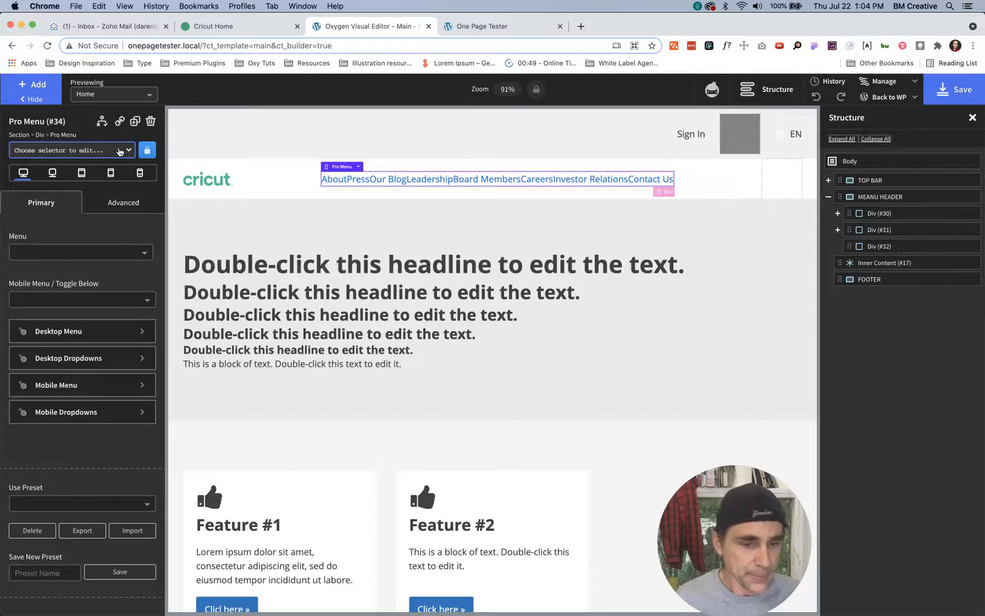
Step: Assign the Main menu to the Pro Menu and open its desktop menu typography settings
click(71, 252)
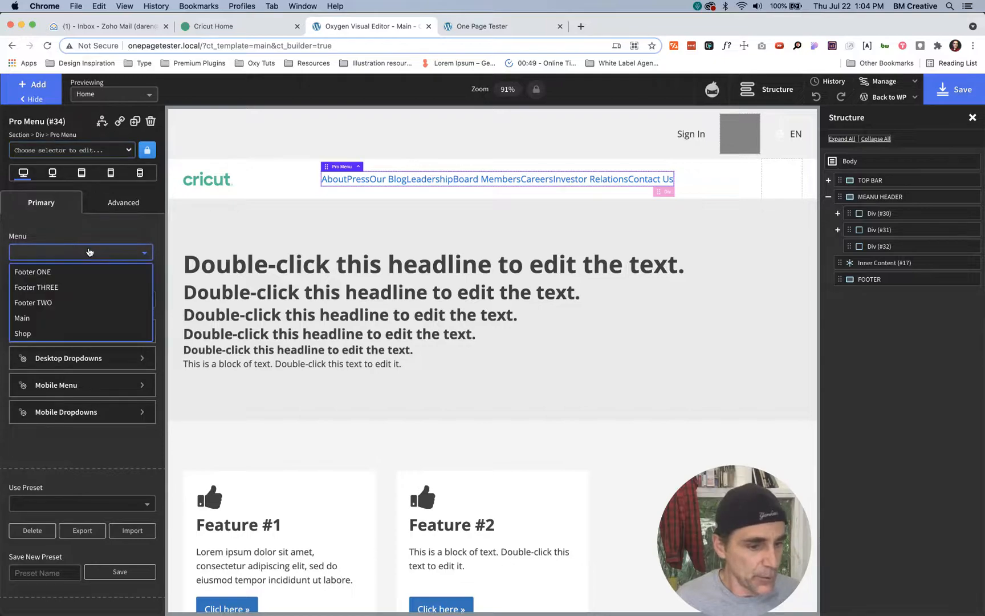
click(26, 319)
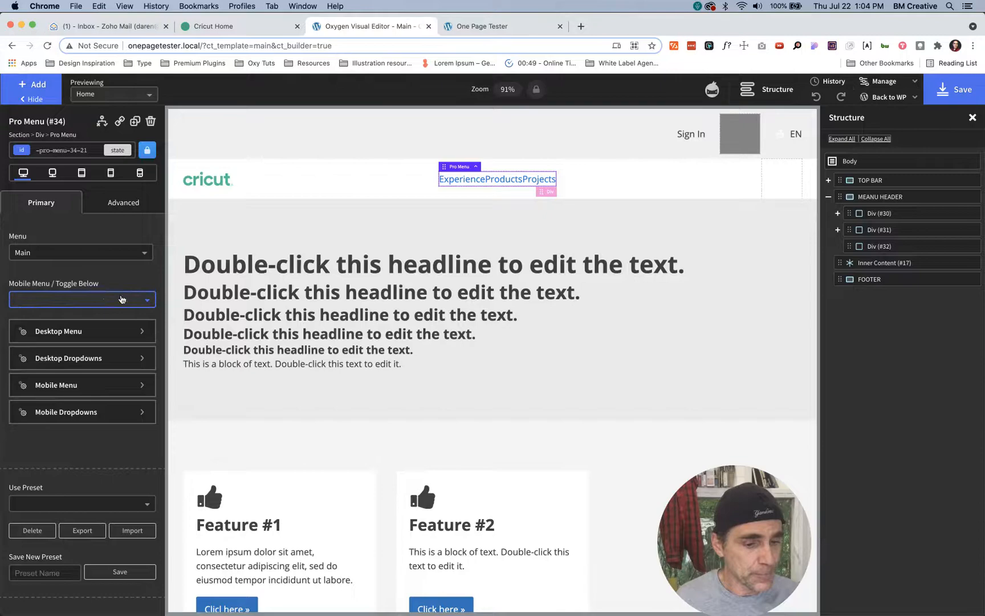
click(118, 333)
click(88, 319)
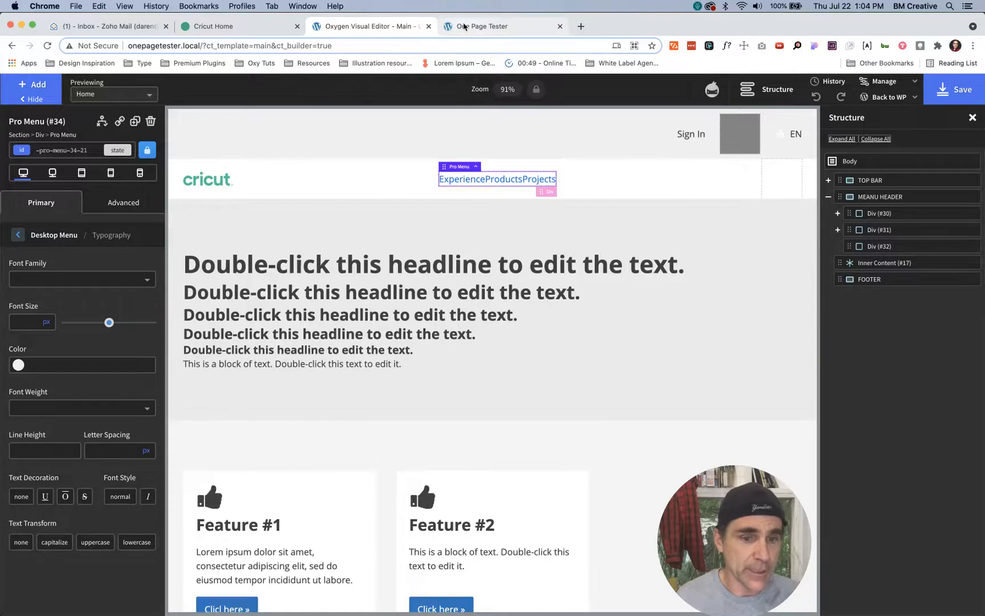
Step: Inspect the font details of the Experience menu link on the Cricut home page with WhatFont
click(257, 24)
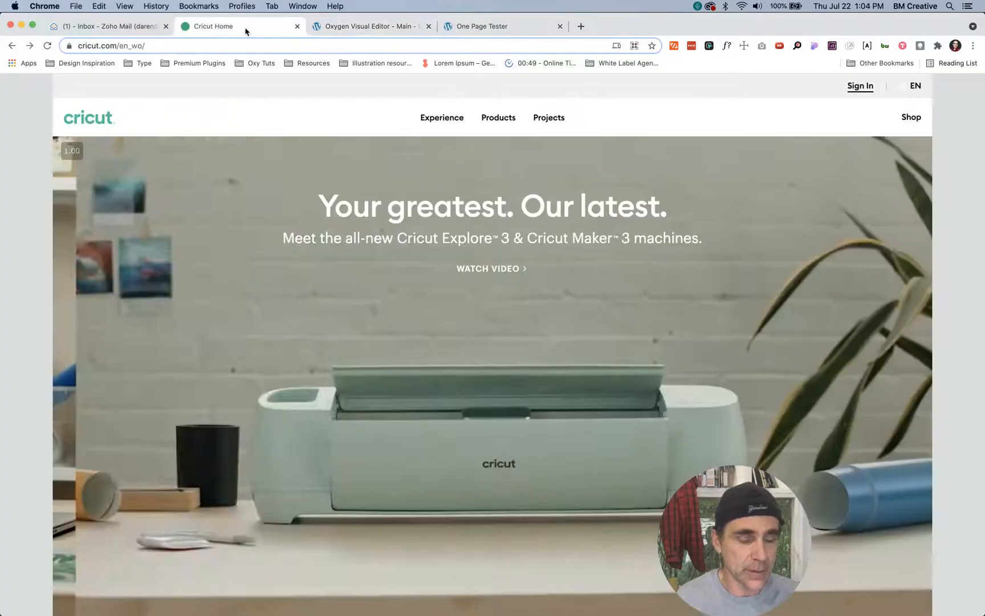
click(726, 46)
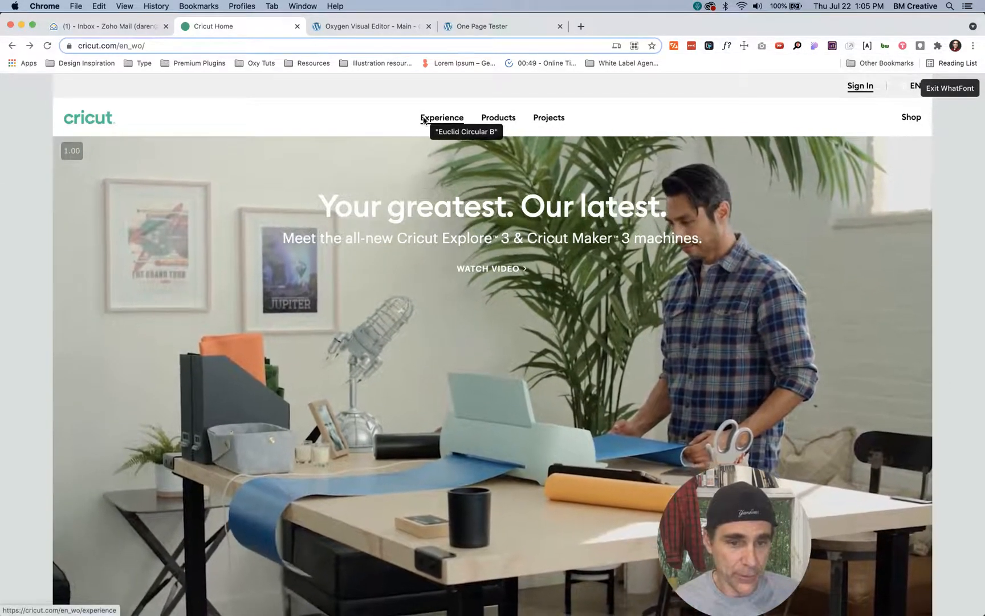
click(426, 120)
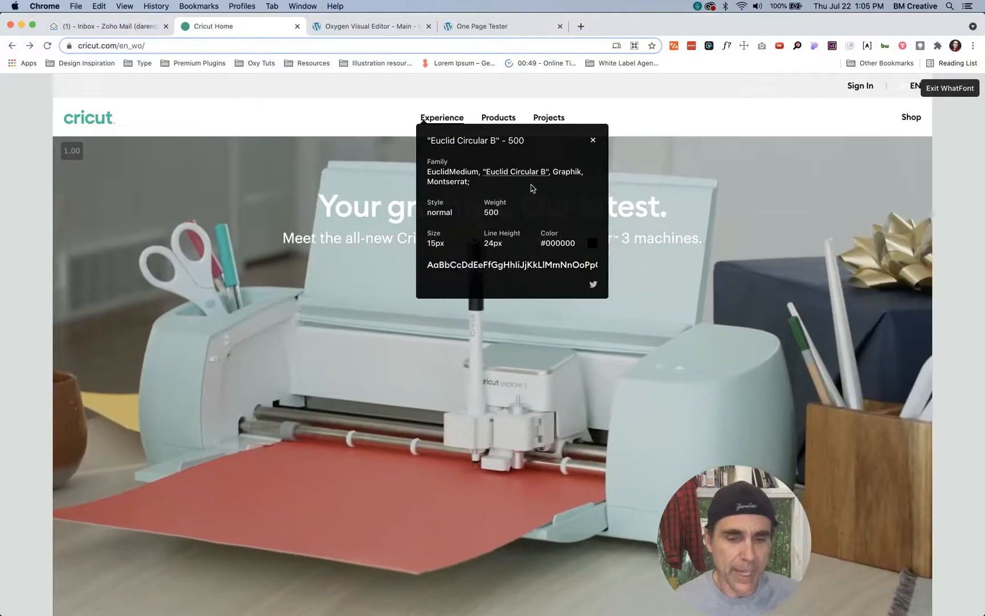
key(Escape)
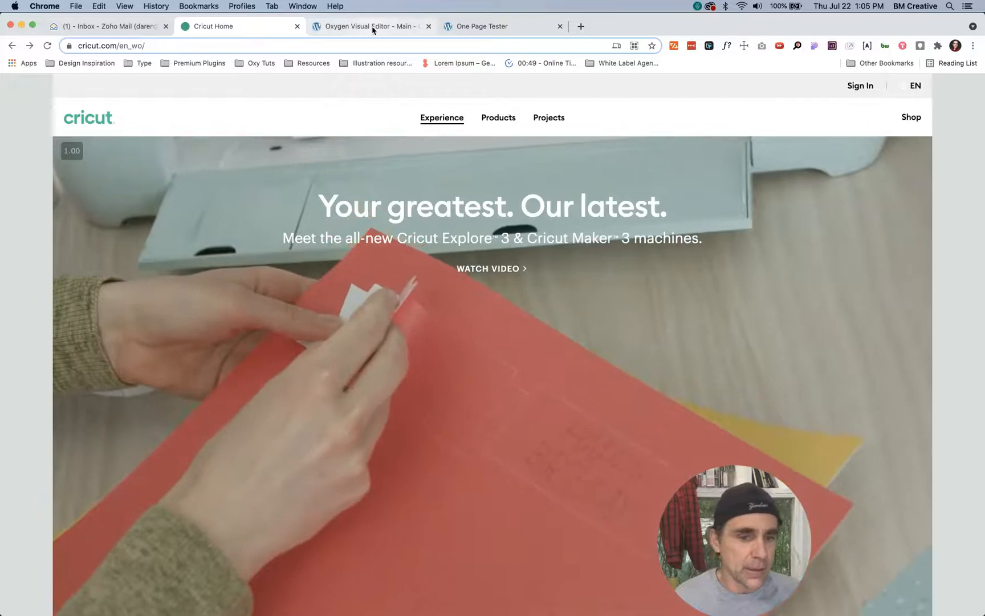
Step: Set the desktop menu's typography in the Oxygen editor to 15 px font size, global black color and 600 weight
click(373, 27)
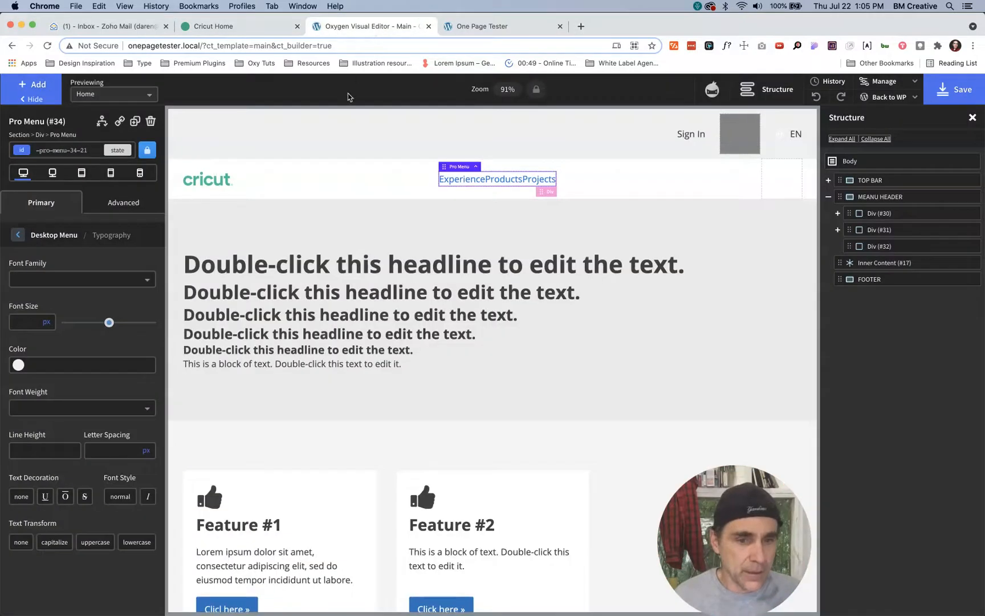
click(31, 320)
text(15)
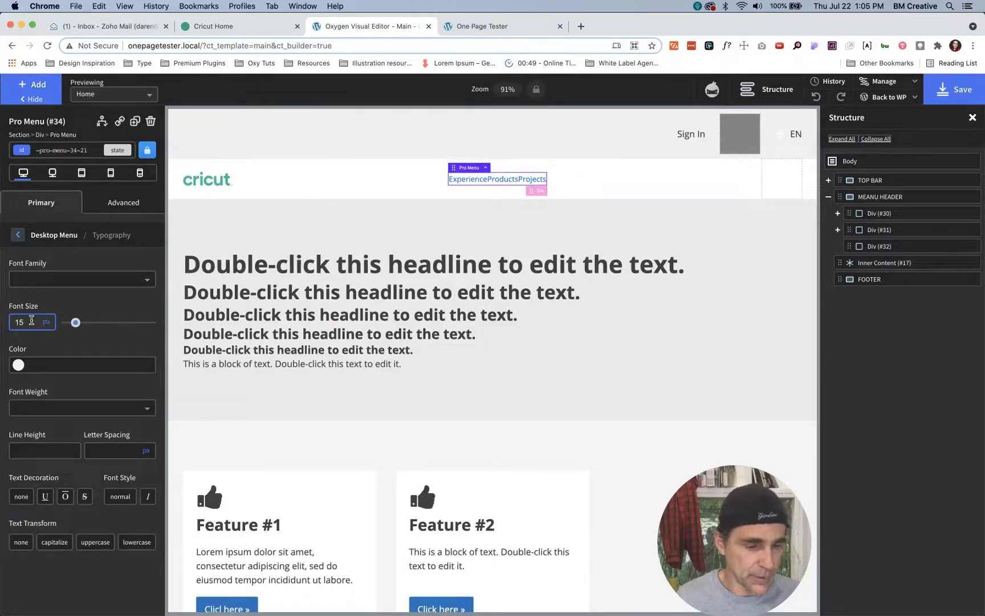
click(18, 367)
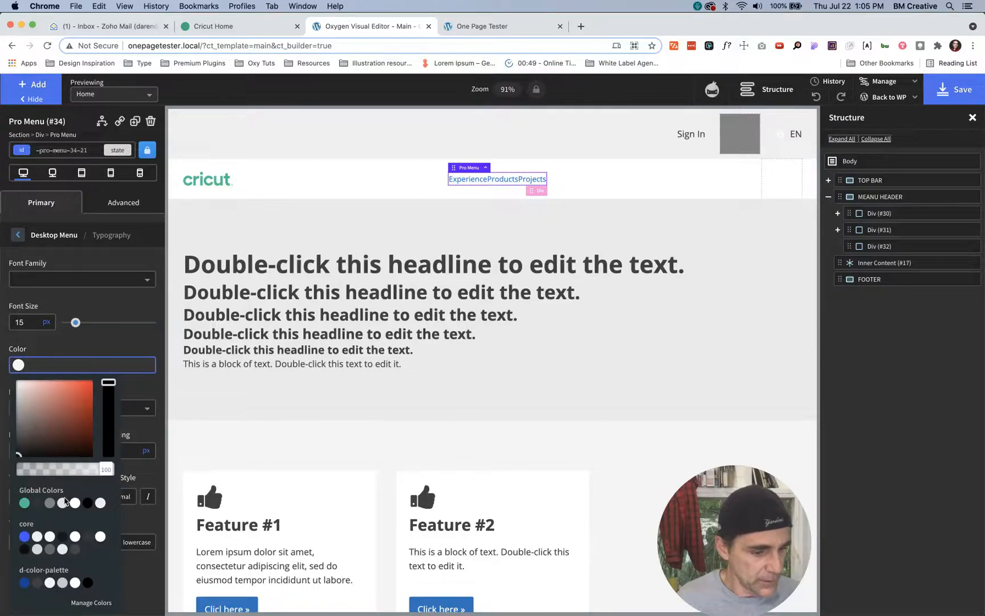
click(86, 506)
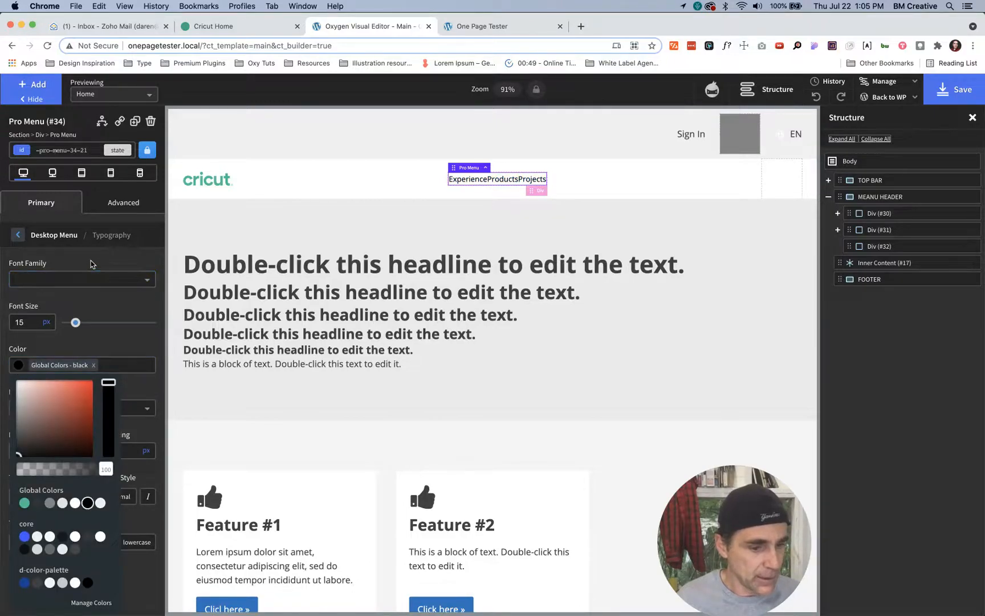
click(91, 264)
click(80, 408)
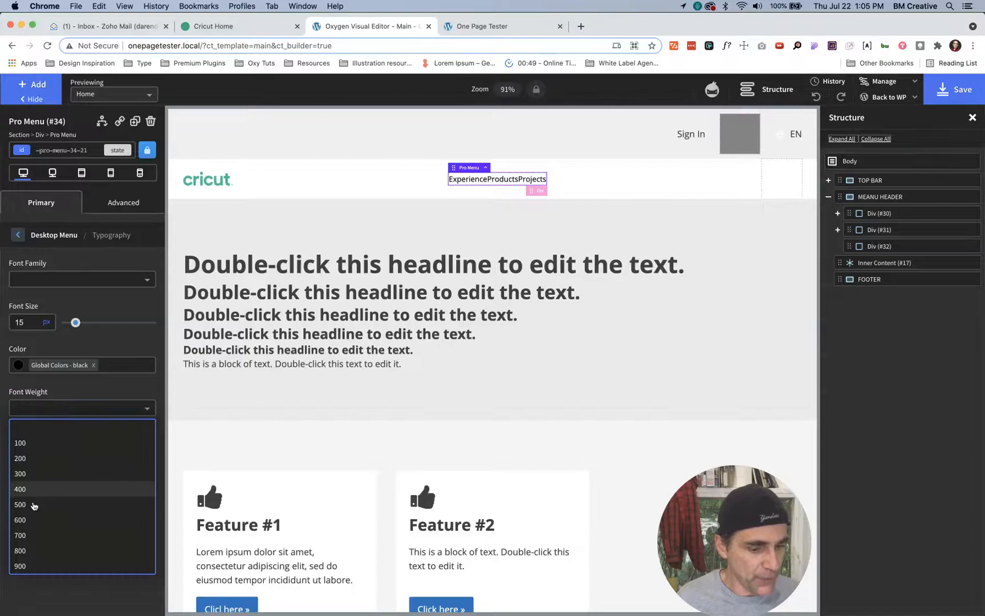
click(21, 520)
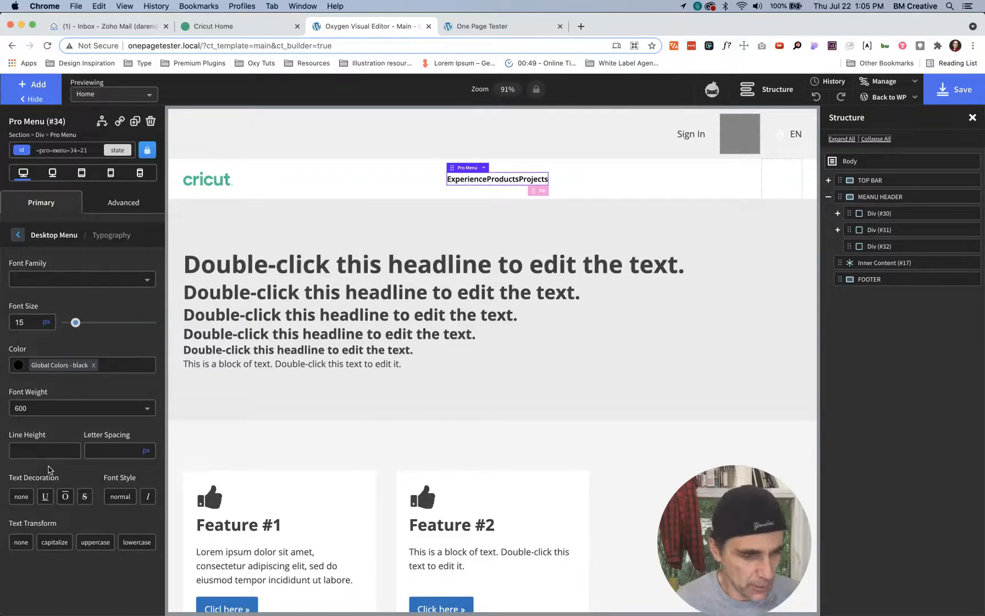
Step: Set the left and right item margins of the desktop menu to 1 rem and compare the spacing with the Cricut page
click(18, 235)
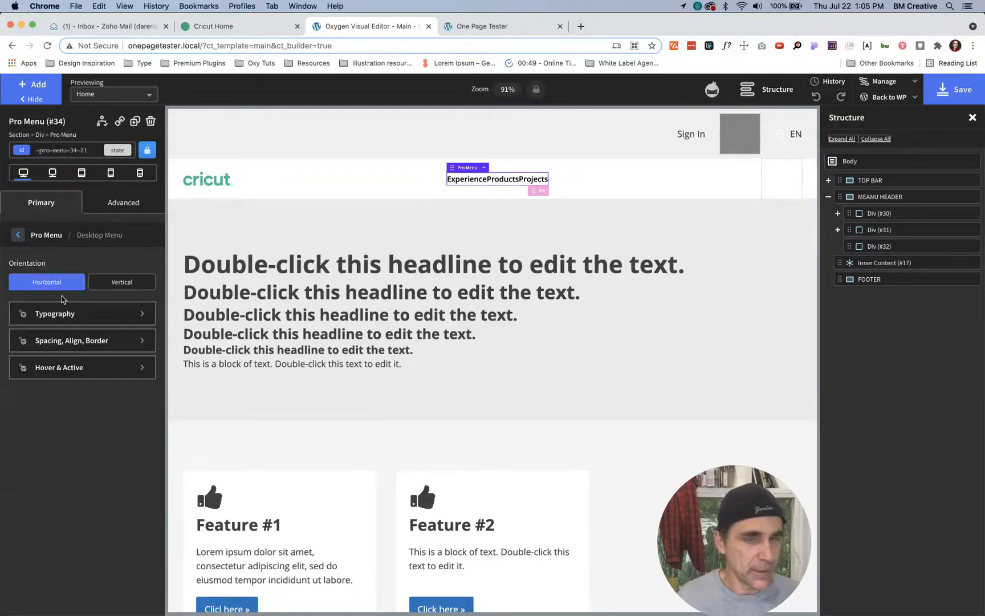
click(68, 340)
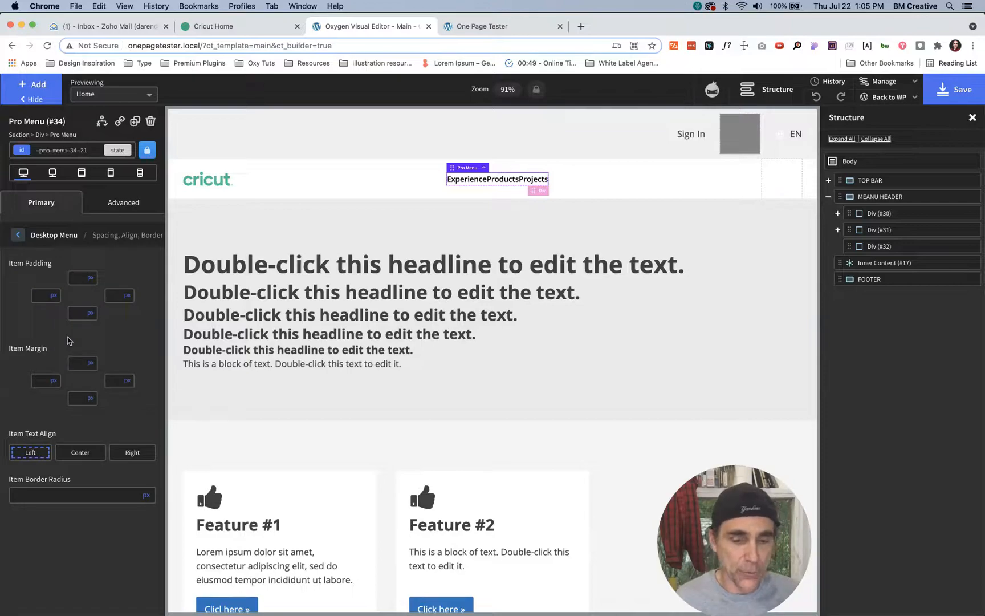
click(56, 382)
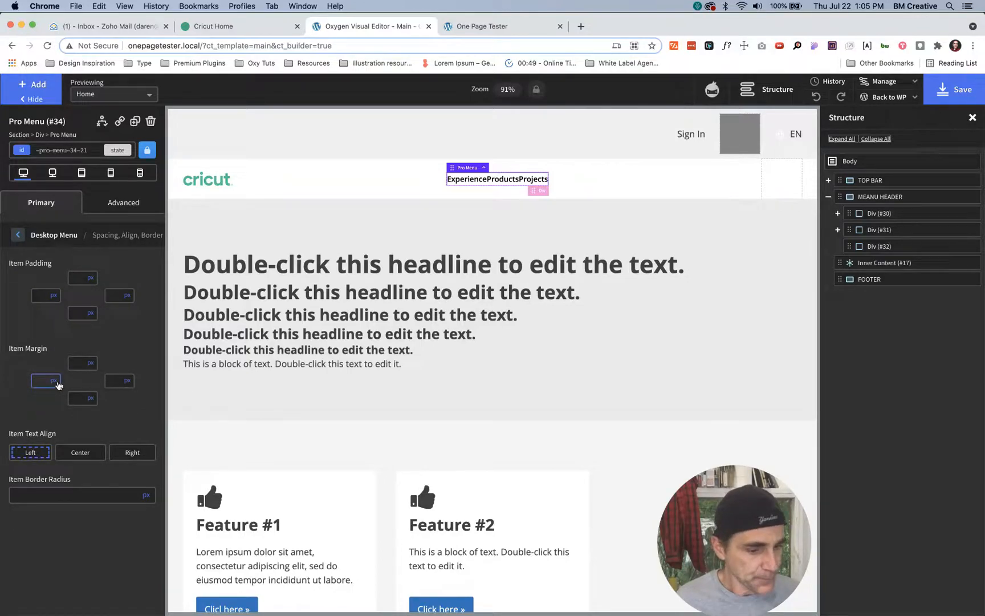
click(127, 381)
click(131, 396)
click(112, 381)
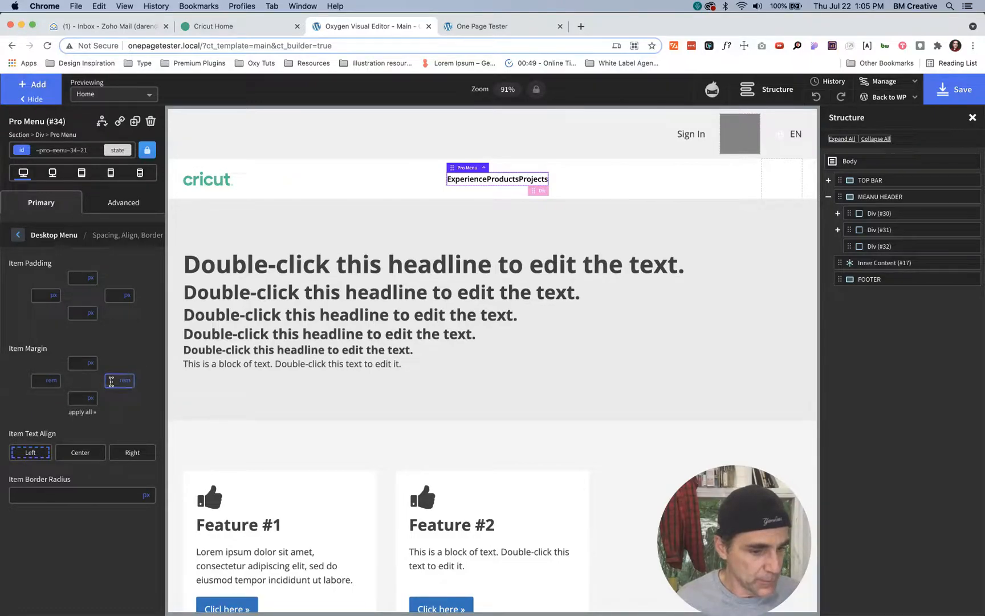
text(1)
click(39, 379)
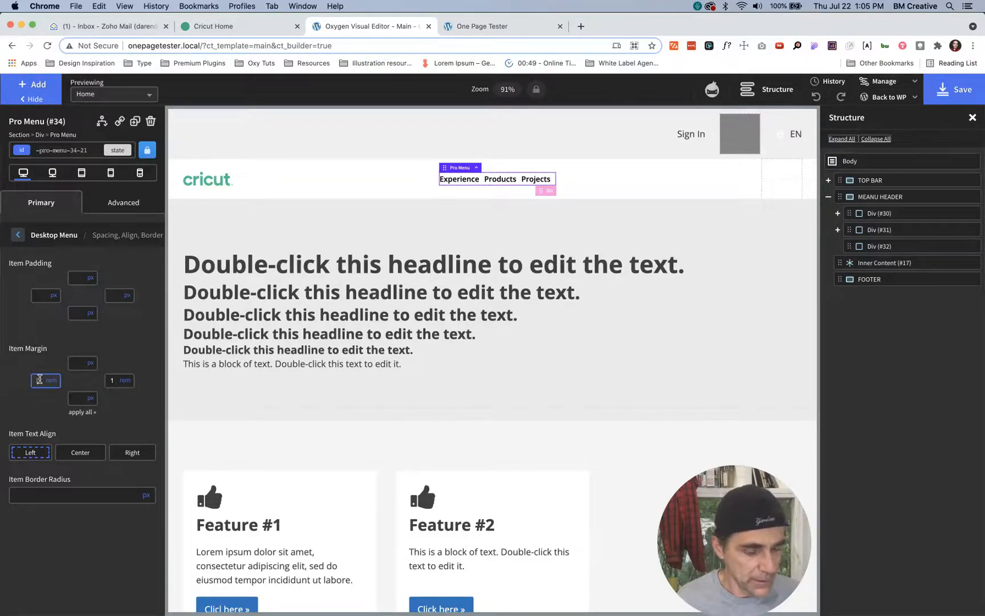
text(1)
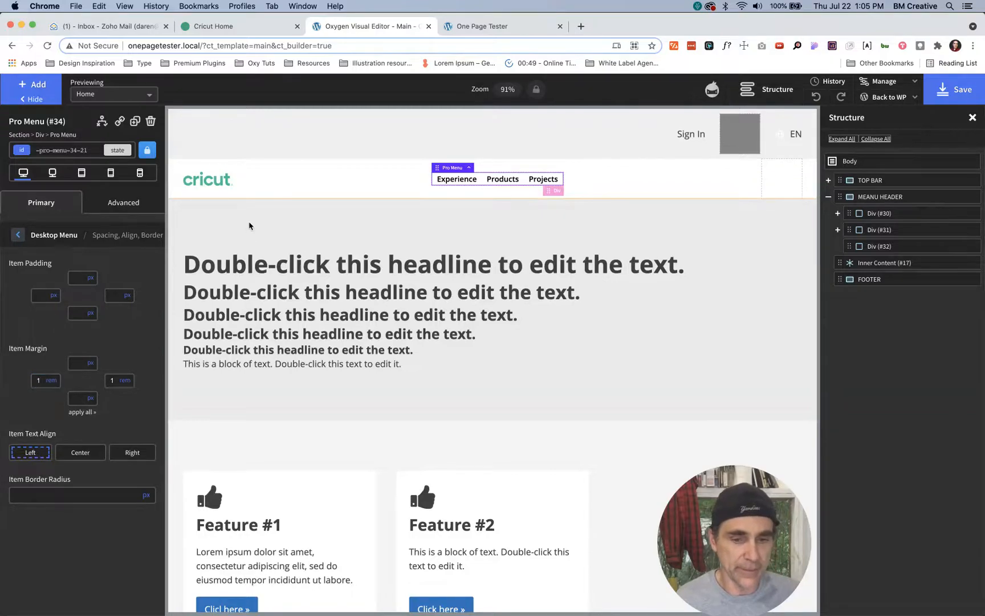
click(231, 27)
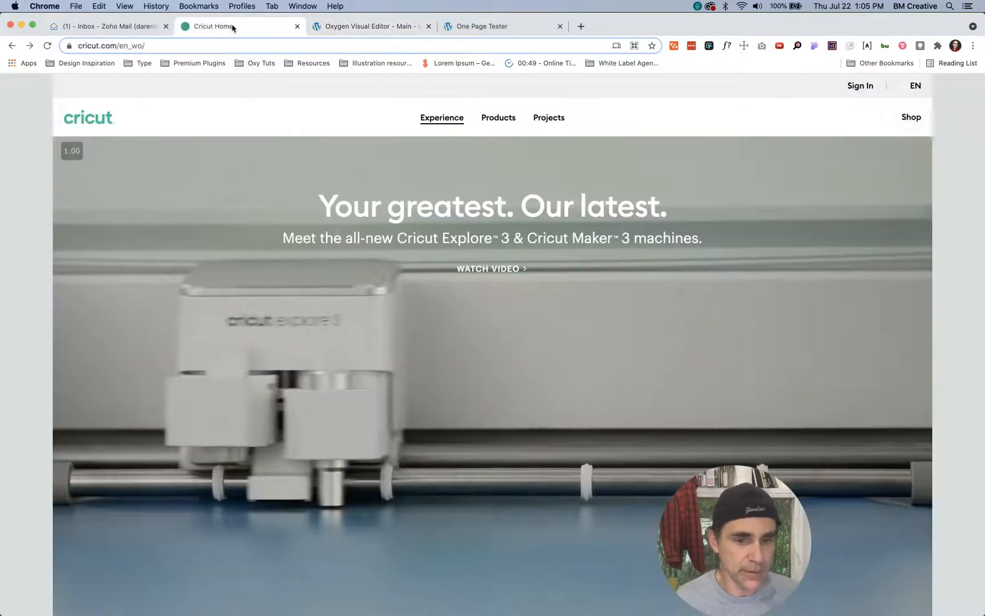
click(406, 23)
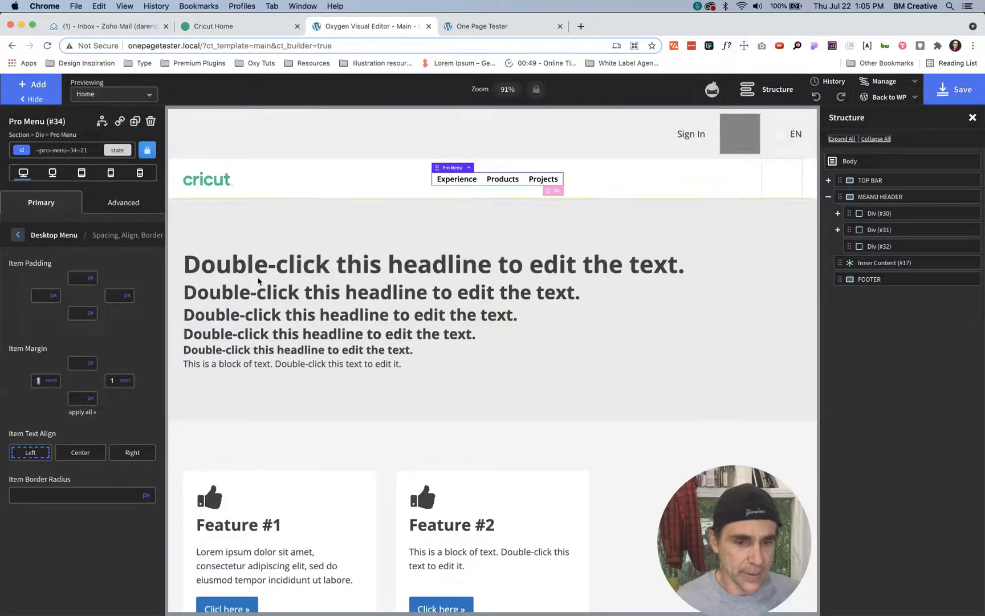
click(122, 489)
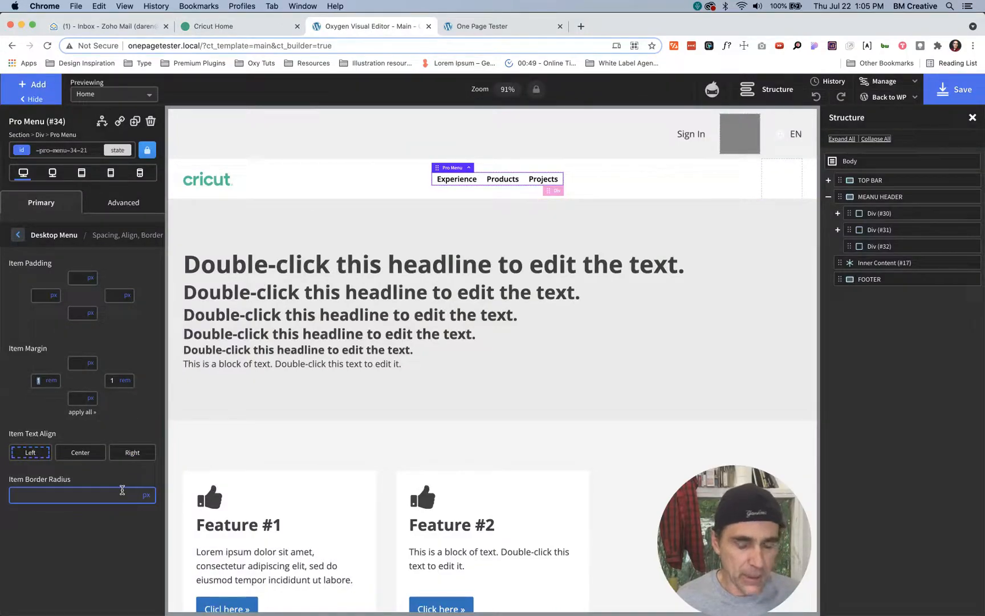
Step: Set the desktop menu's hover bottom border to 2 px
click(17, 235)
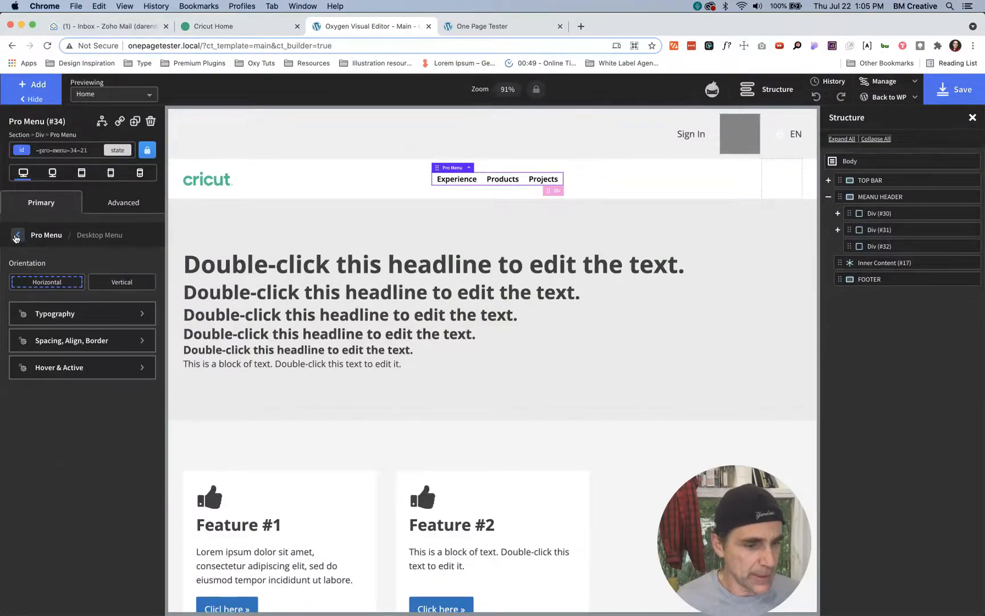
click(69, 367)
scroll(53, 411, down, 2)
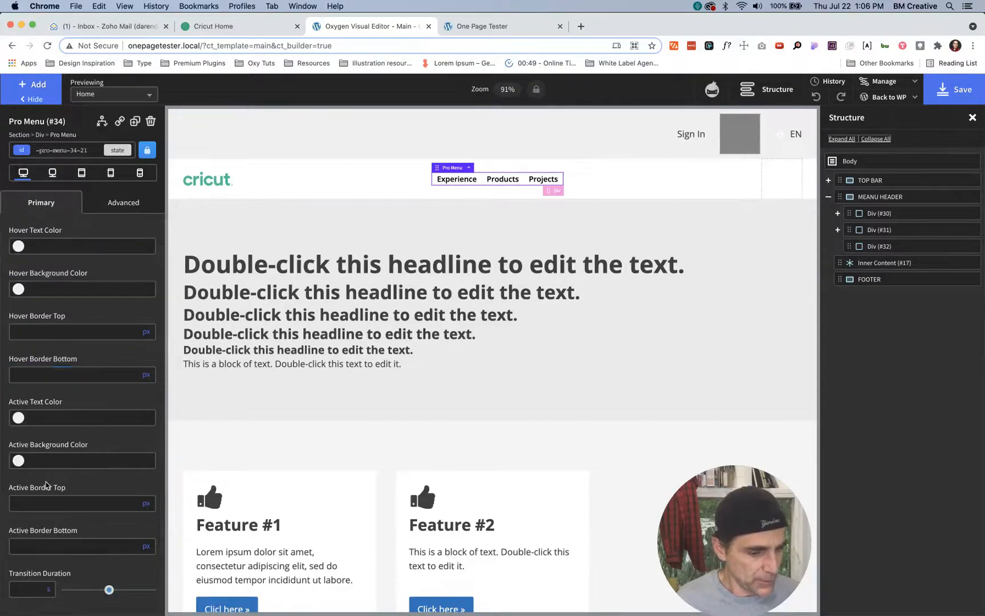
click(30, 379)
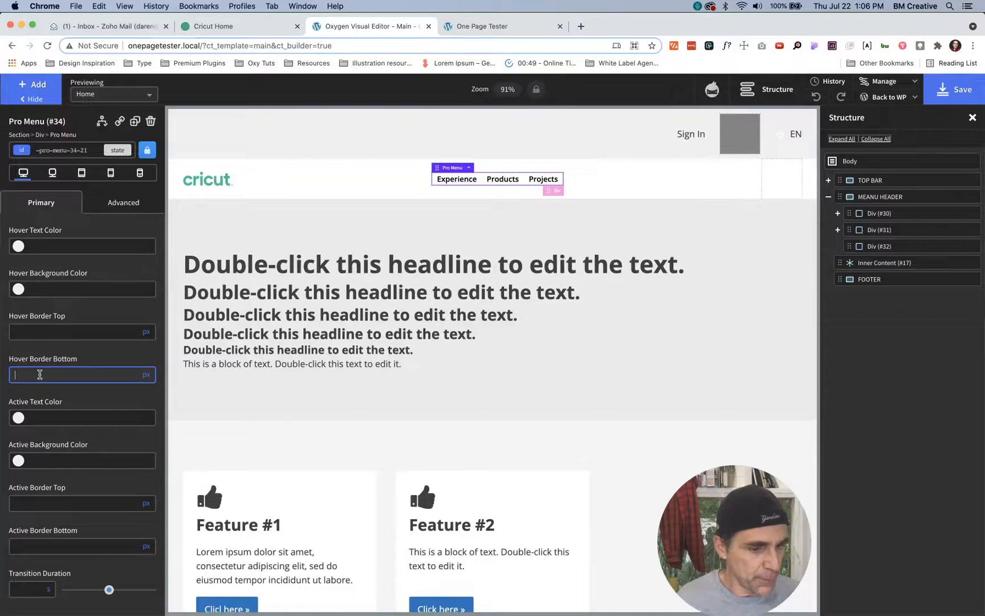
text(2)
key(Return)
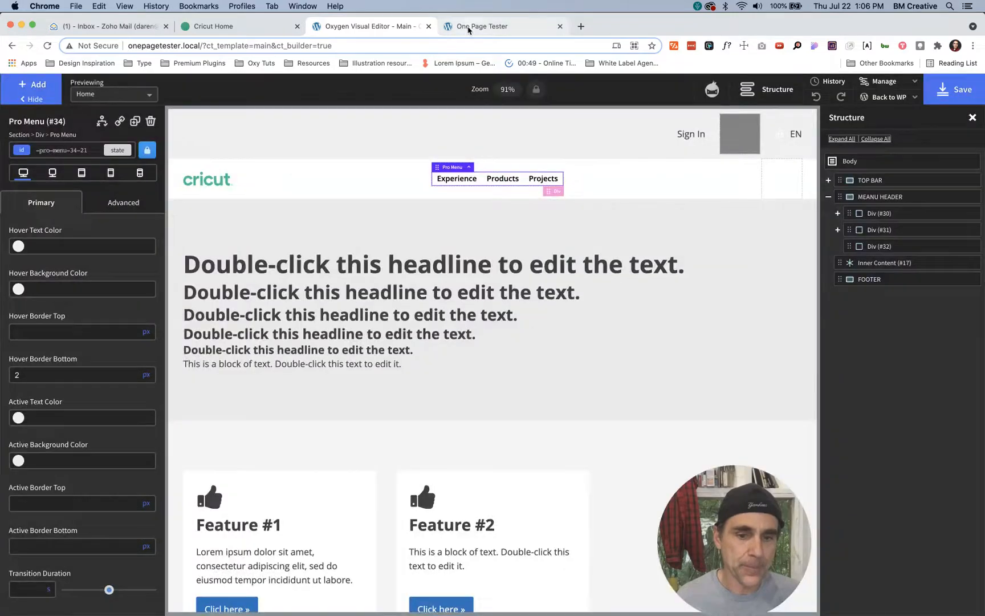
Step: Compare the header on the One Page Tester front end with the Cricut home page header
click(468, 28)
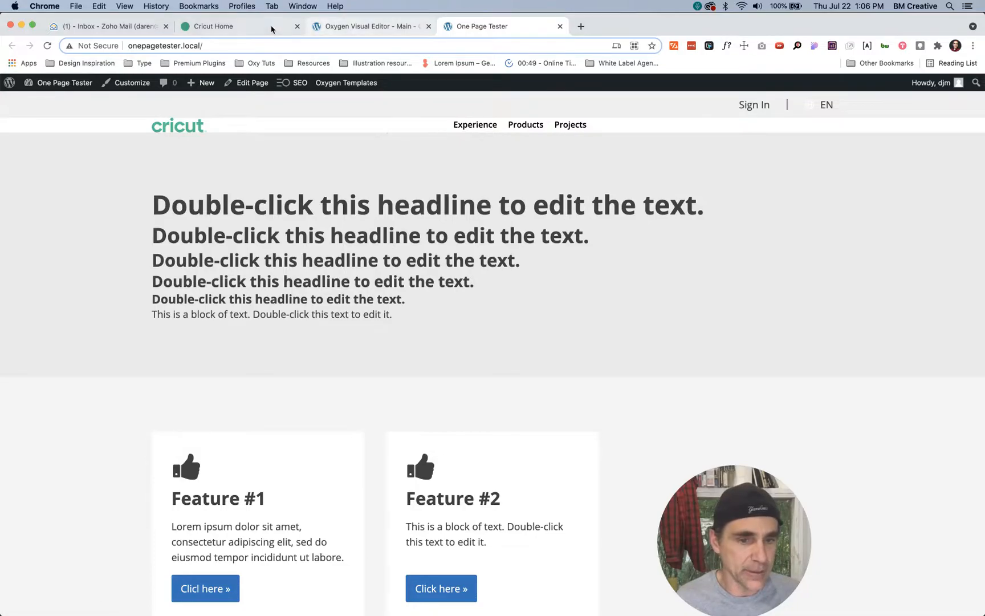
click(247, 33)
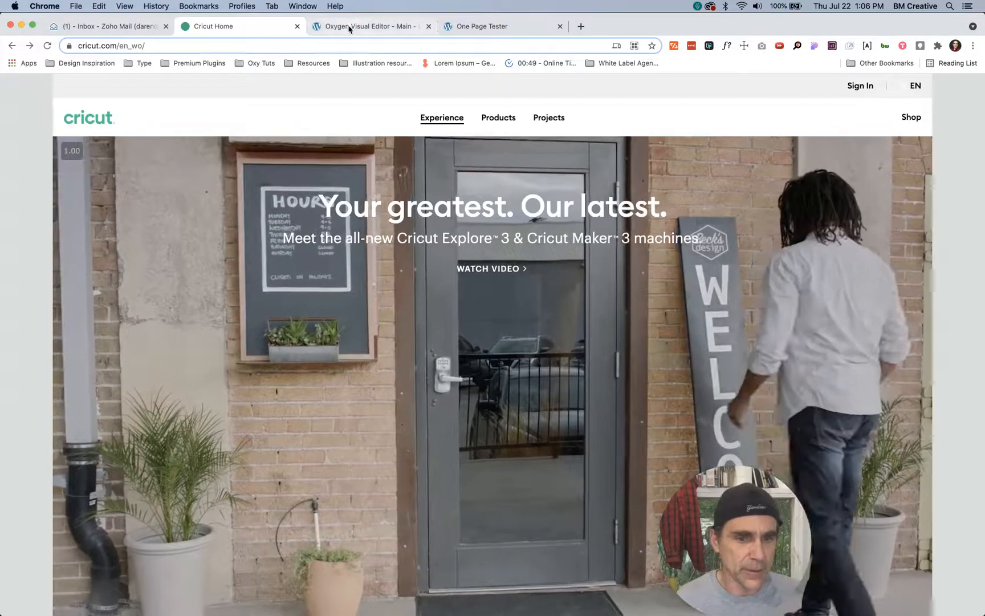
click(351, 30)
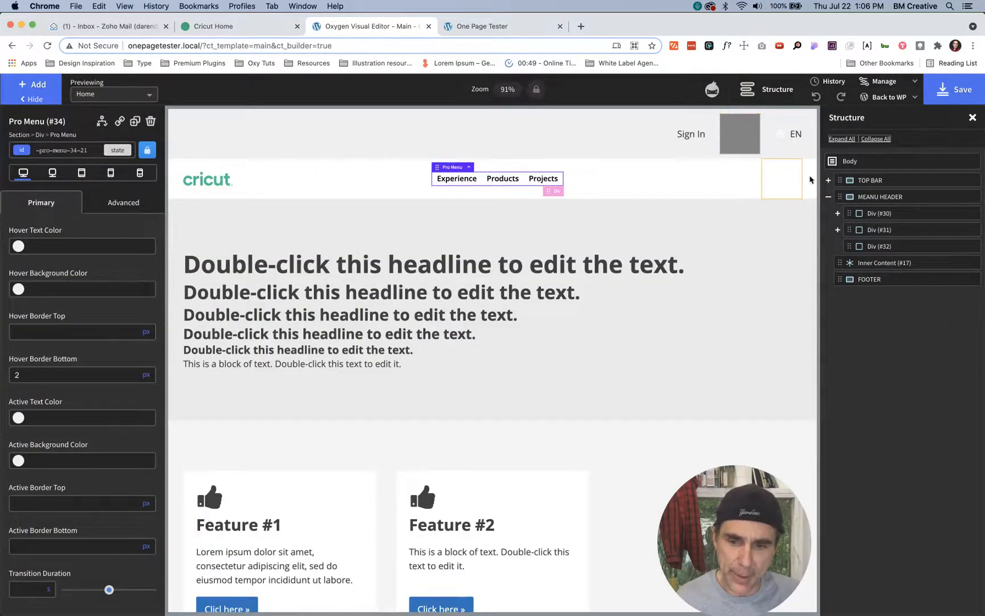
Step: Add the c-padding-top-s class to the MEANU HEADER section
click(872, 199)
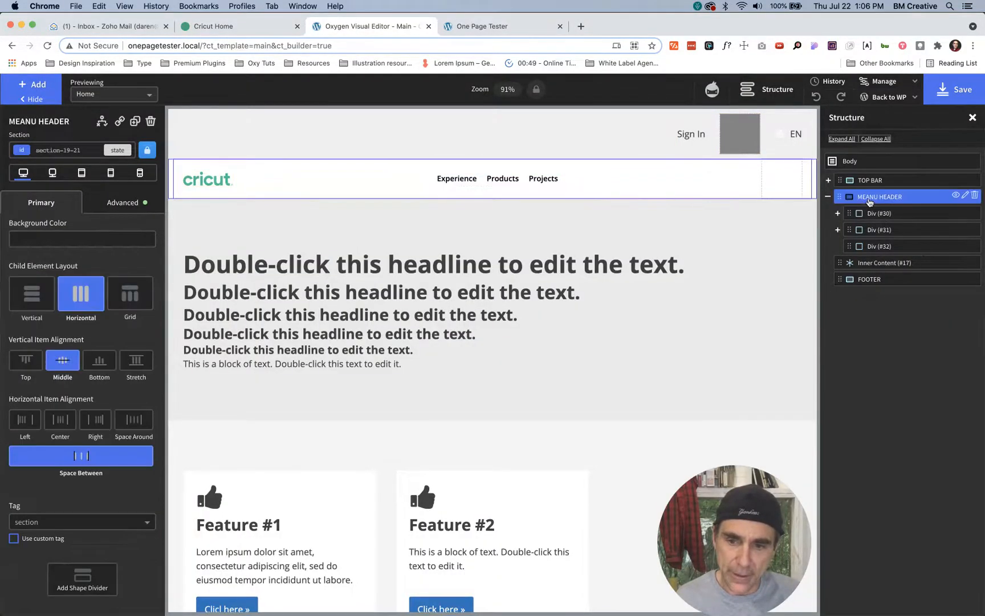
click(87, 148)
text(paddin)
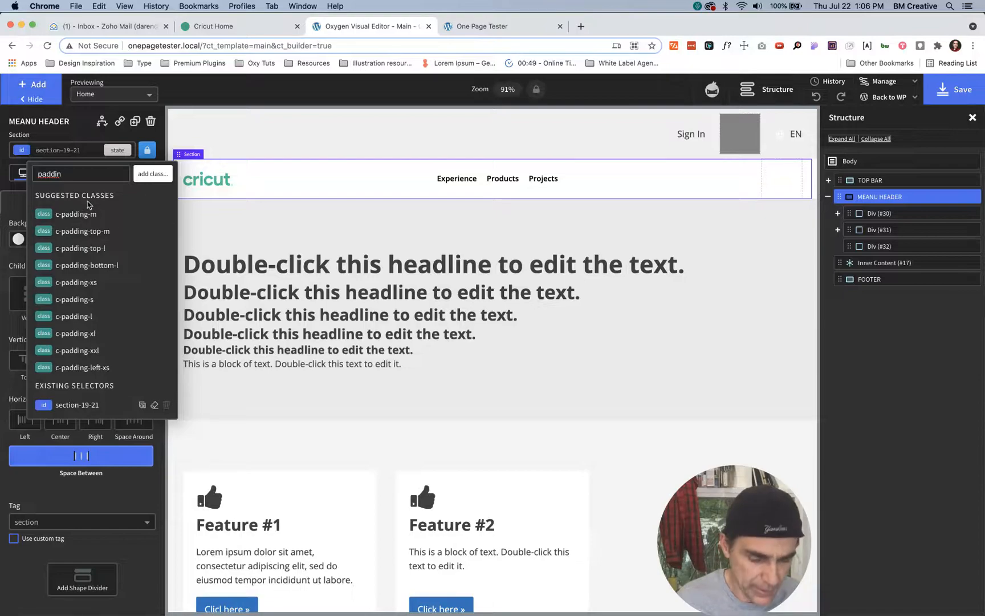
text(top)
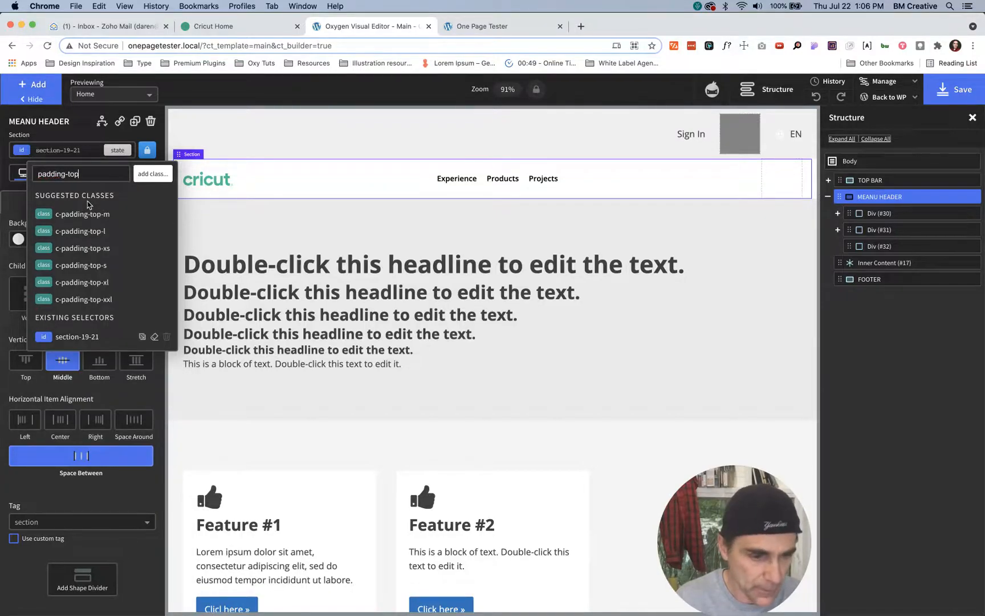
click(75, 266)
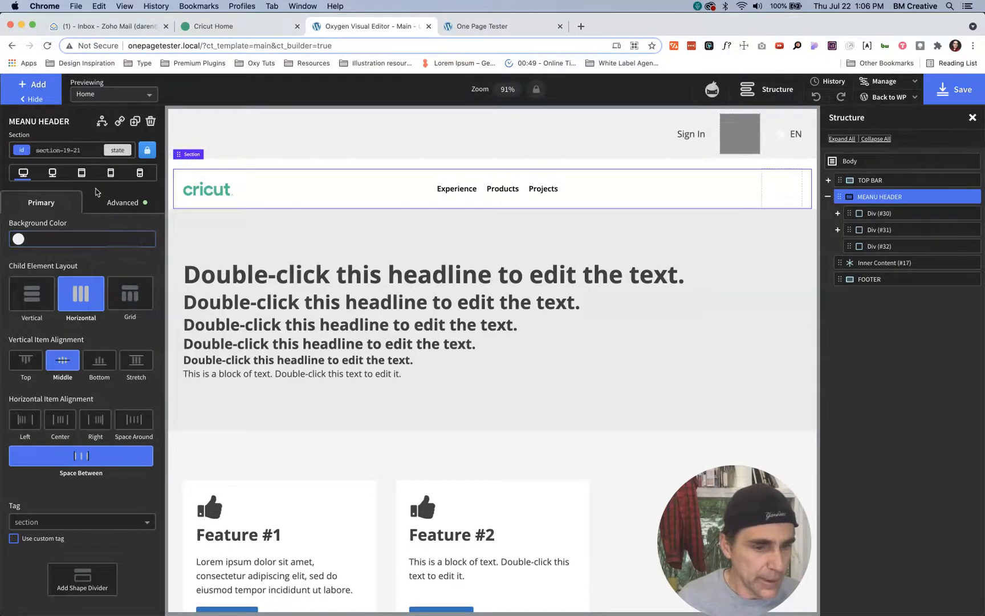
Step: Add the c-padding-bottom-s class to the MEANU HEADER section and check the header on the One Page Tester front end
click(89, 149)
text(pa)
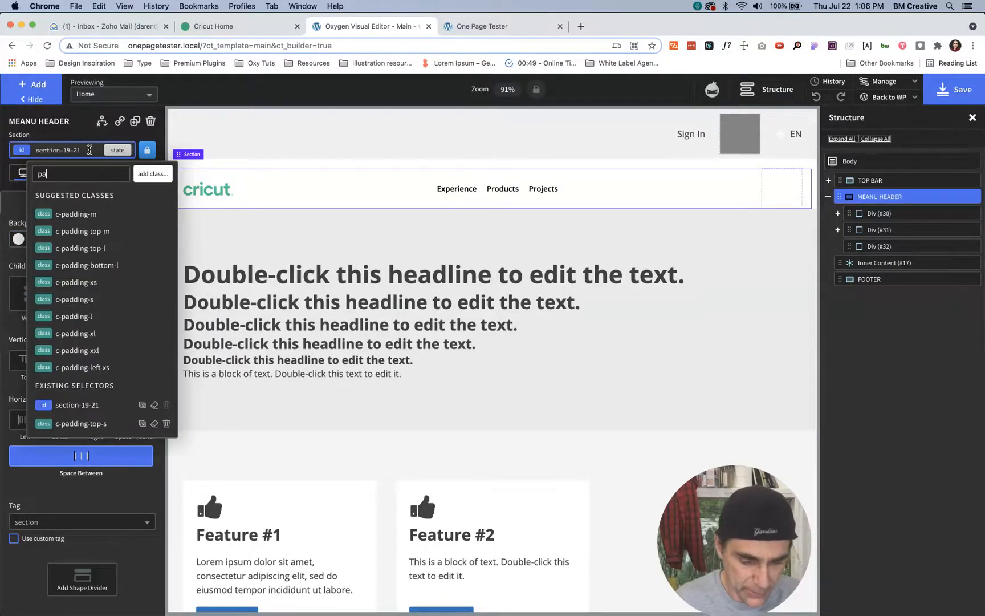
text(dding-bottom)
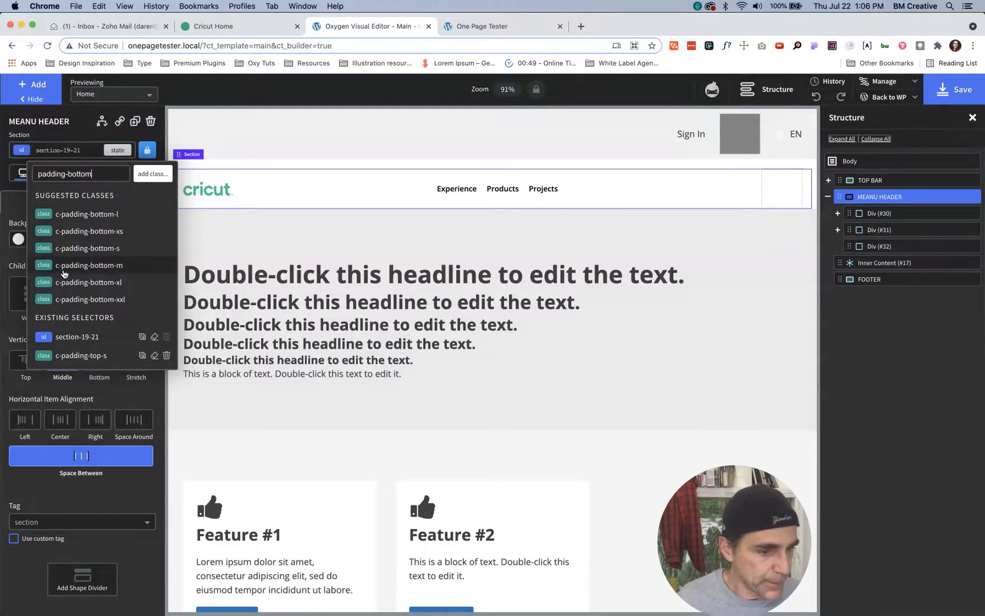
click(93, 247)
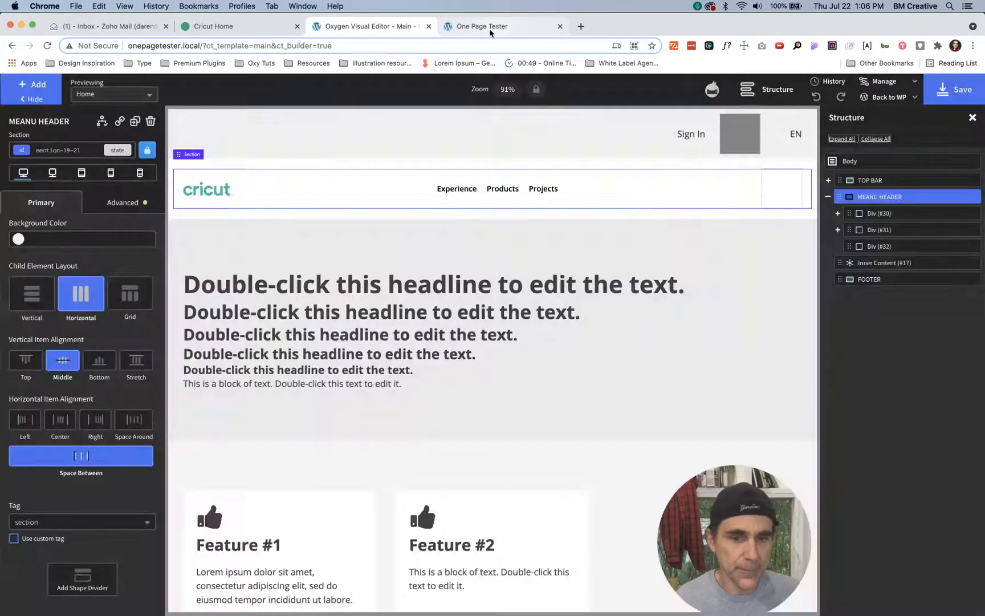
click(490, 28)
key(super+r)
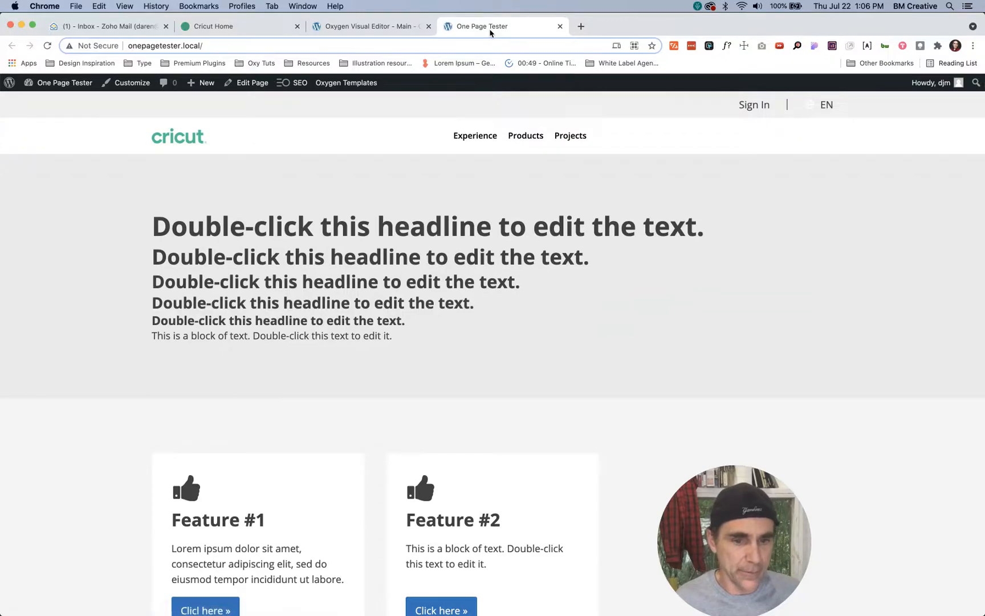
click(331, 28)
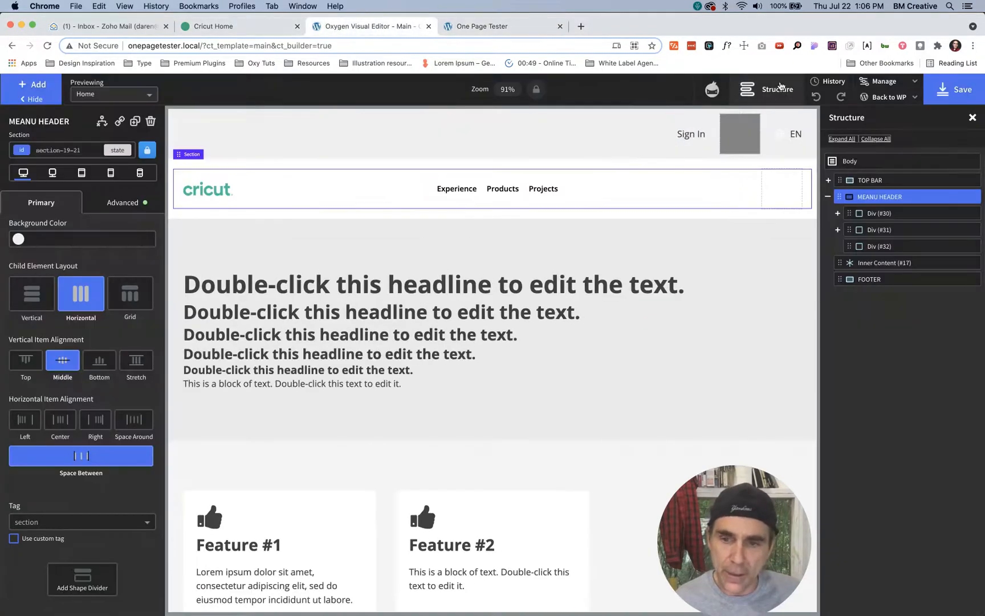
Step: Set the editor's class suggestions limit to 20 and save the template
click(880, 88)
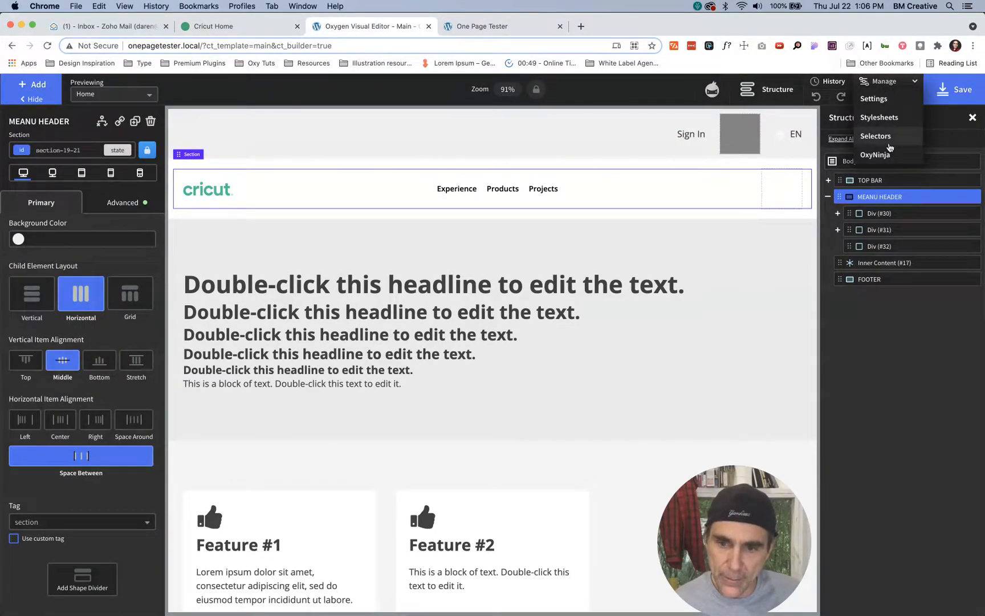
click(876, 99)
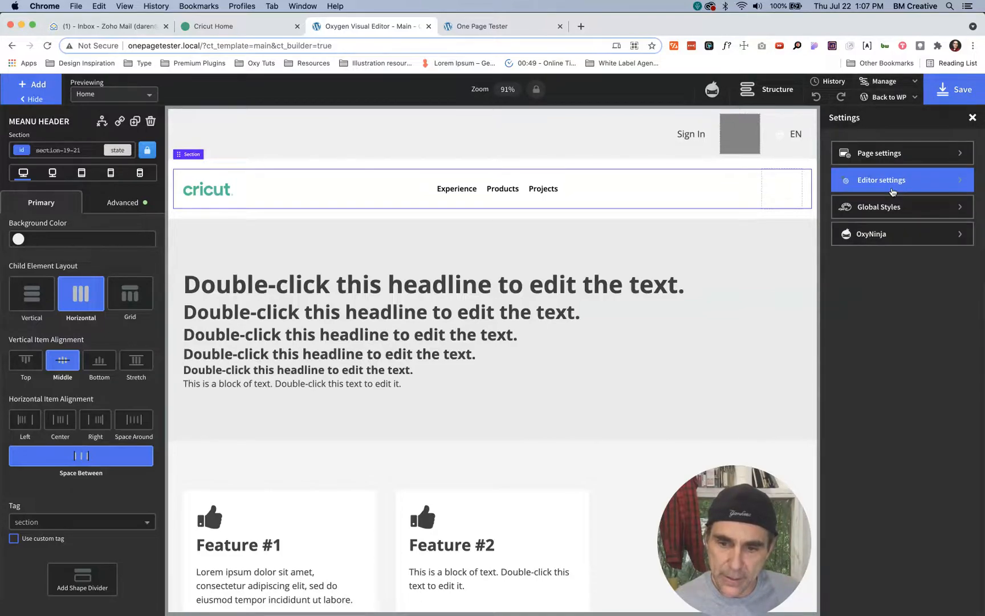
click(887, 83)
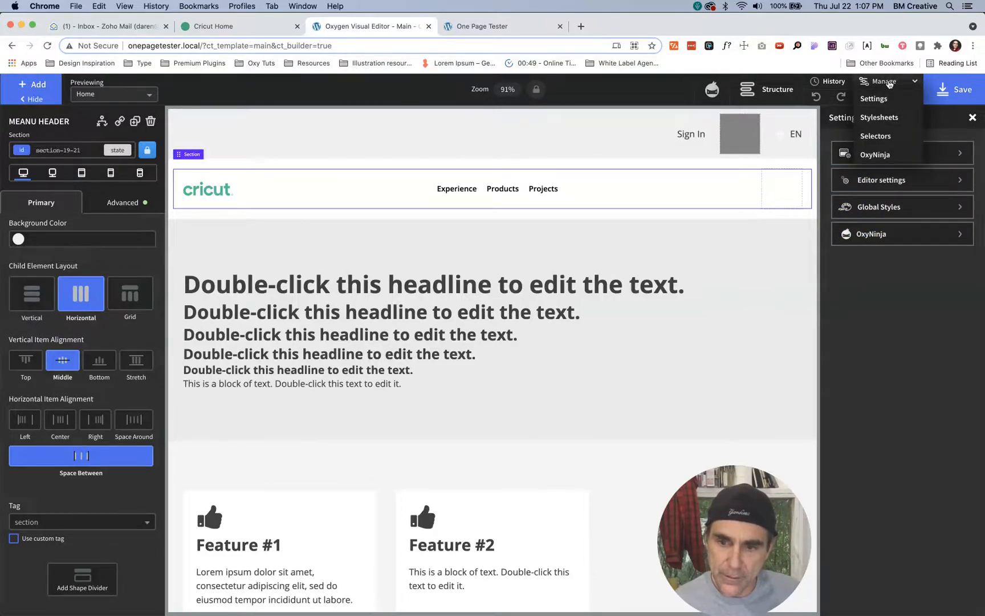
click(888, 84)
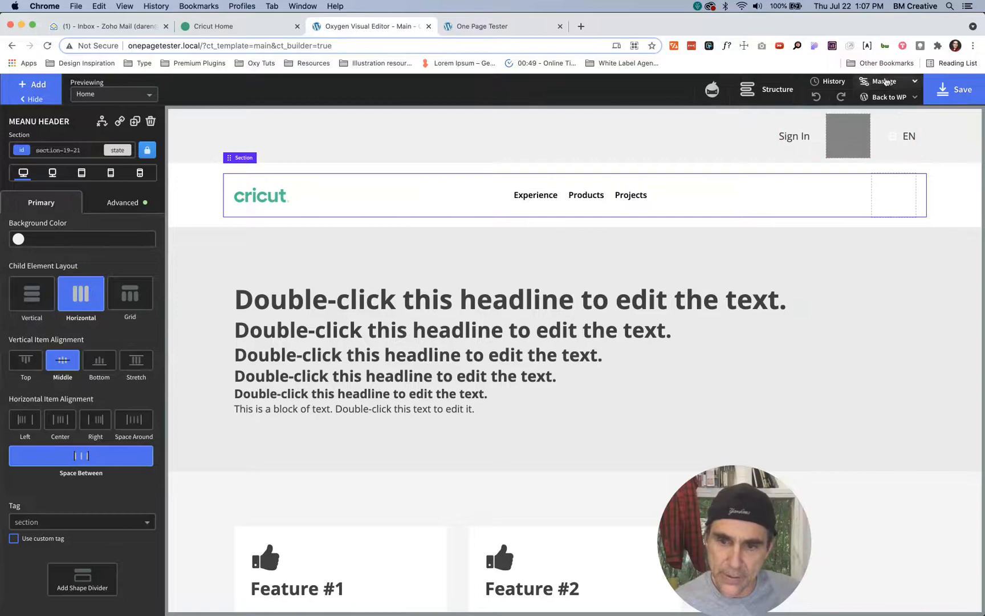
click(887, 84)
click(874, 99)
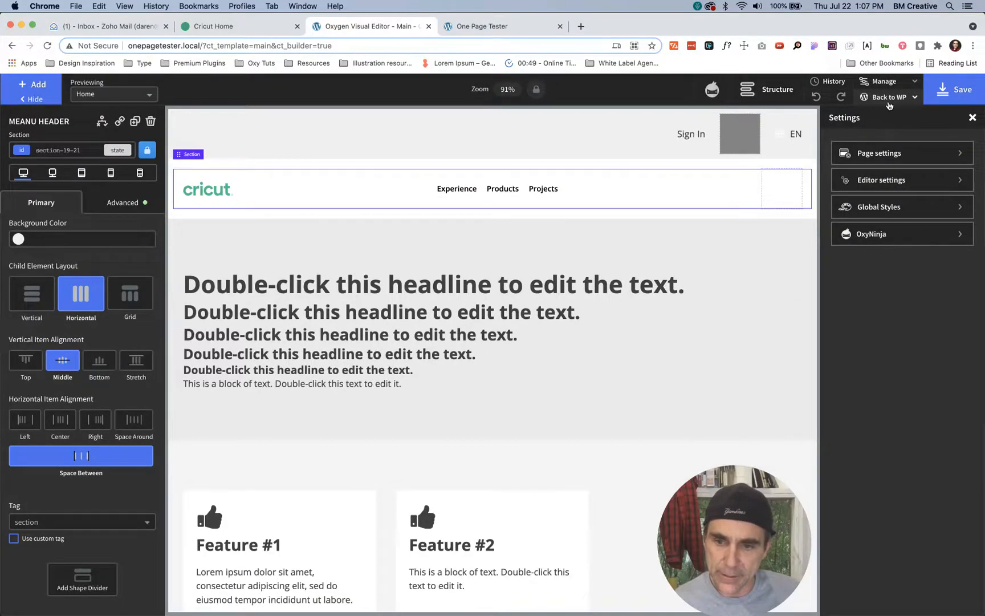
click(885, 180)
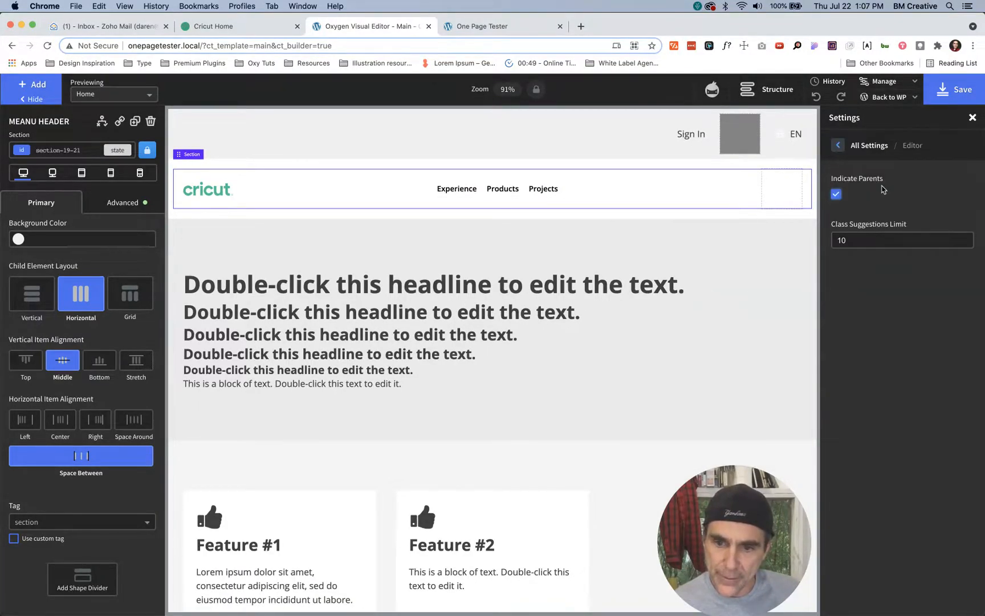
click(861, 237)
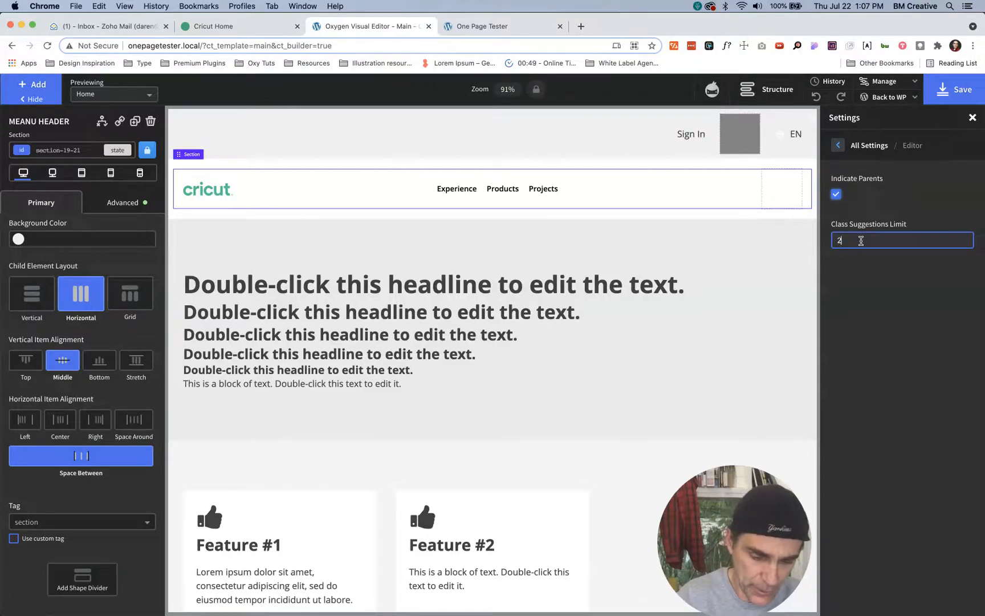
text(20)
key(super+s)
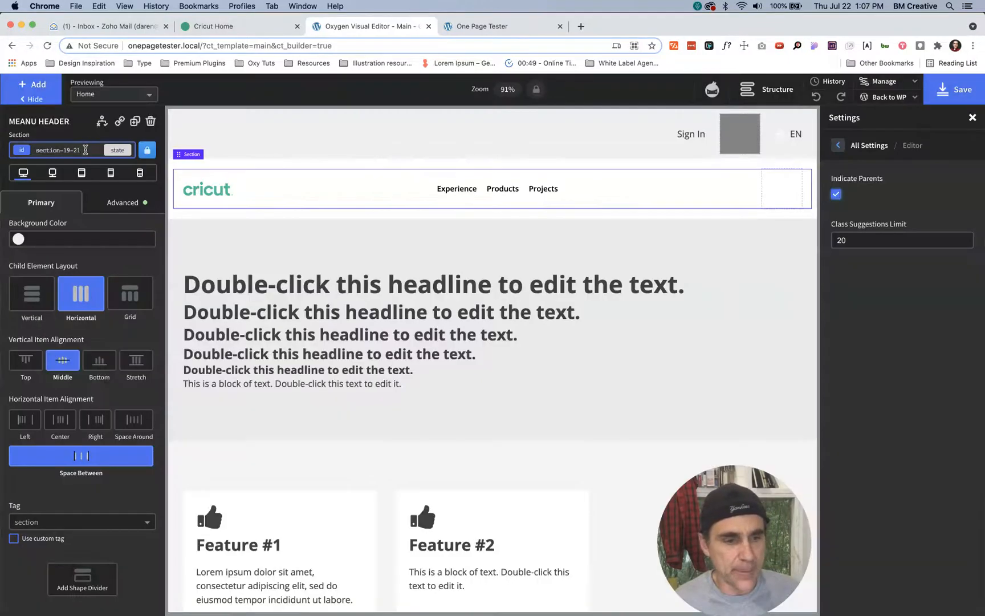
Step: Look through the suggested padding classes for the MEANU HEADER section without adding one
click(86, 150)
text(padd)
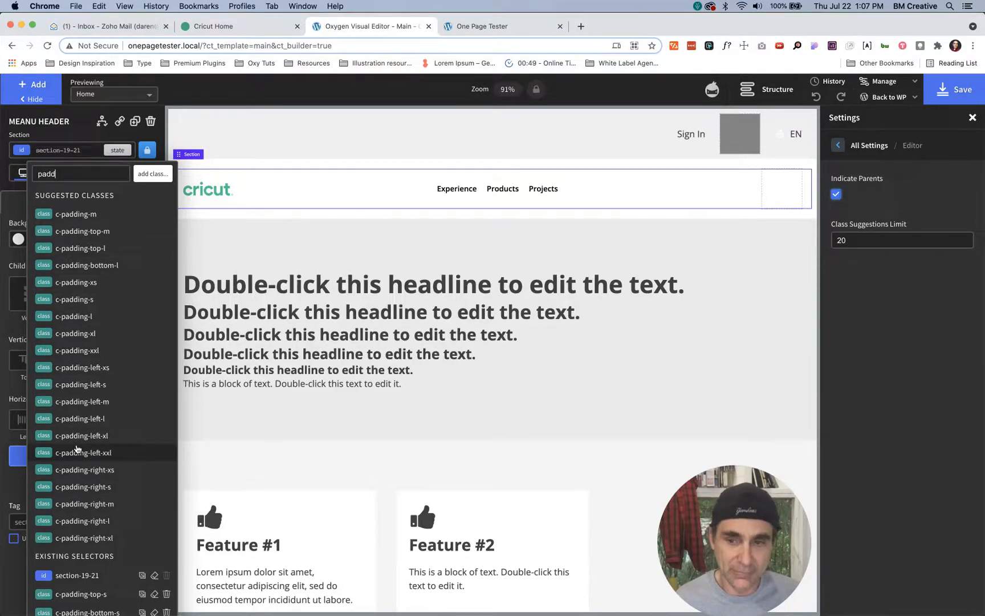
click(78, 173)
key(BackSpace)
key(BackSpace)
key(BackSpace)
key(BackSpace)
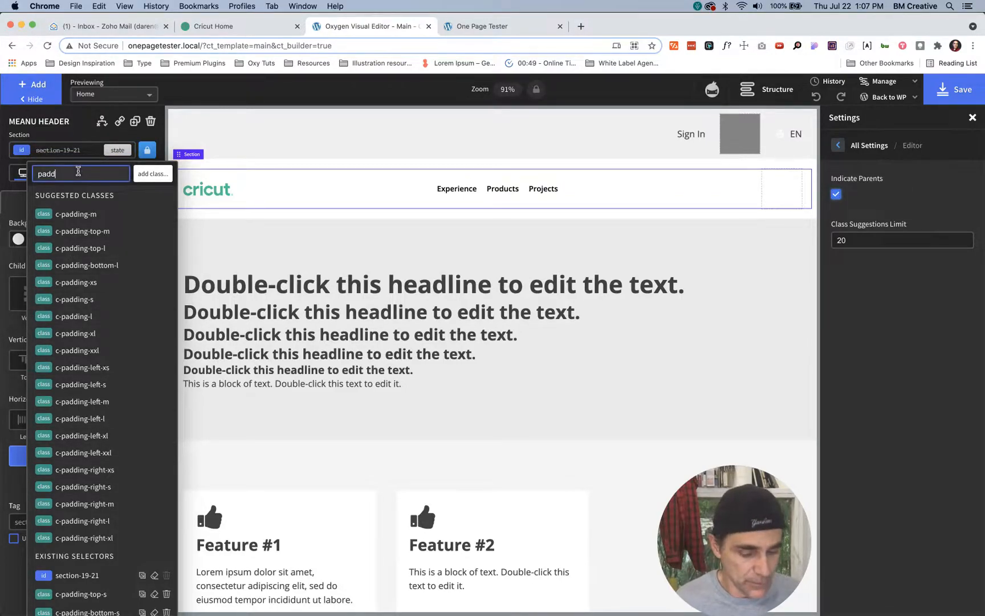
click(81, 141)
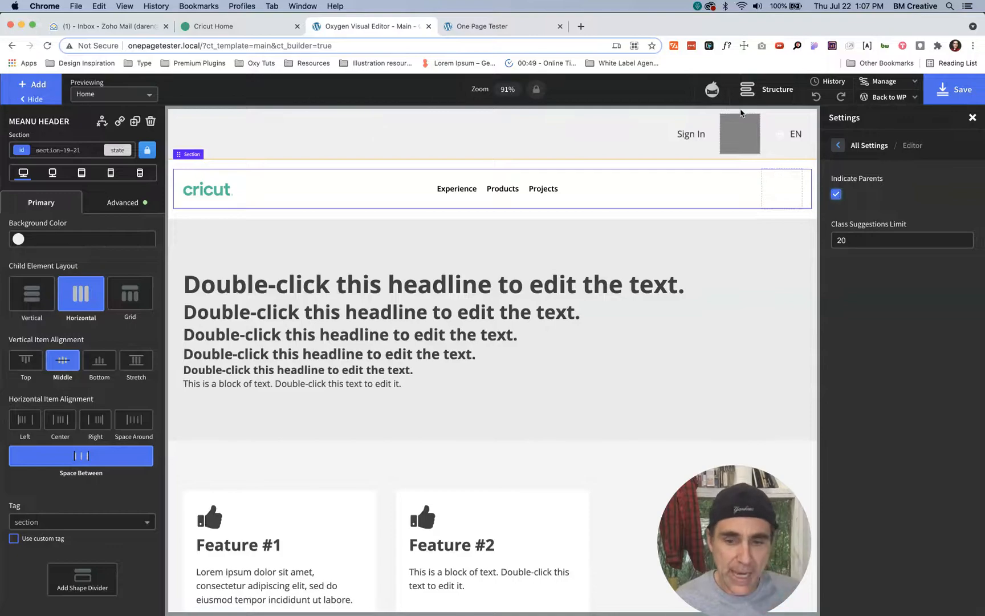
Step: Duplicate the header's Pro Menu and nest the copy inside the empty third div, Div (#32), of the MEANU HEADER section
key(super+alt+Left)
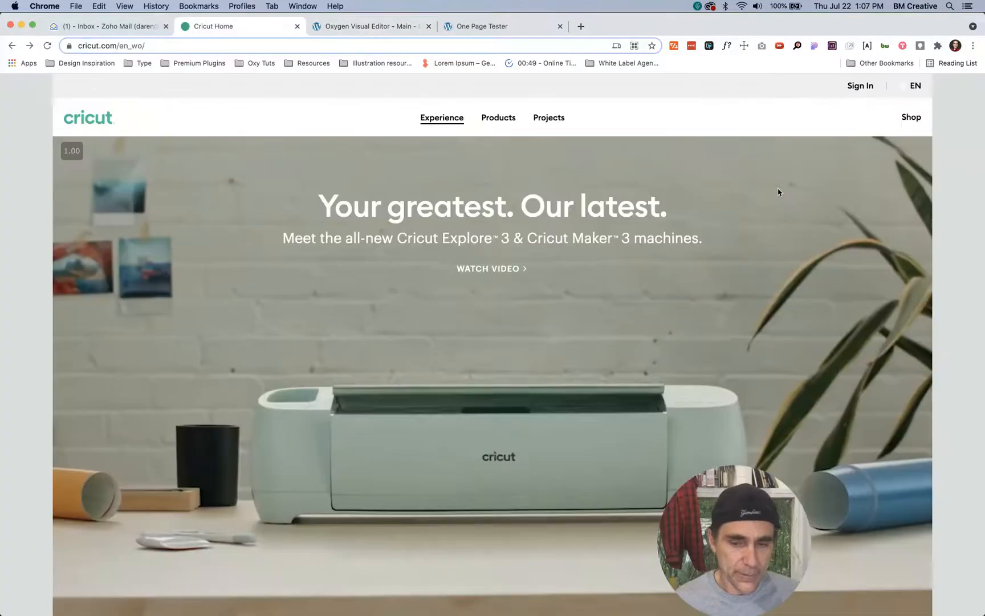
key(super+alt+Right)
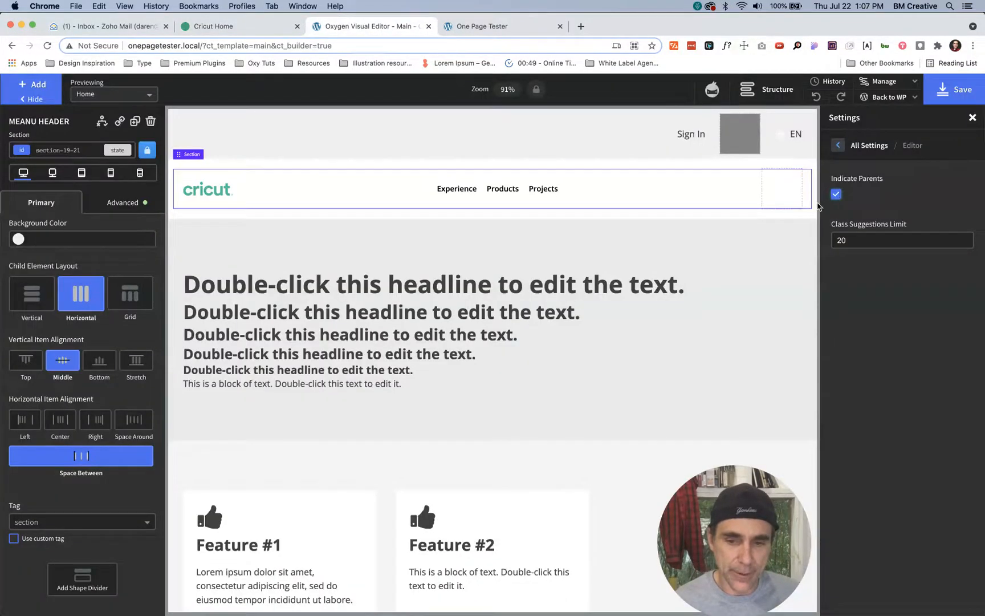
click(773, 194)
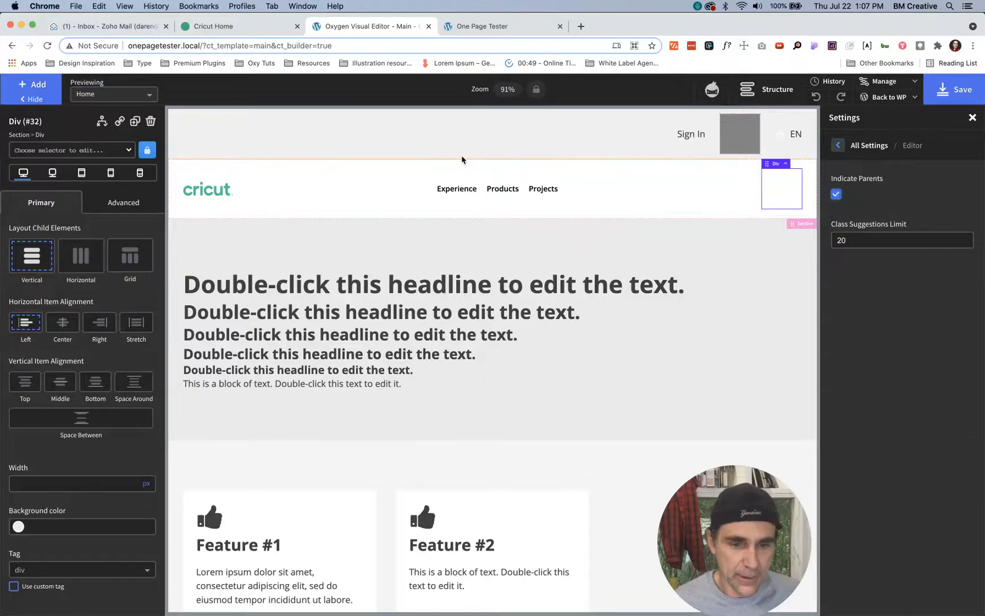
click(446, 191)
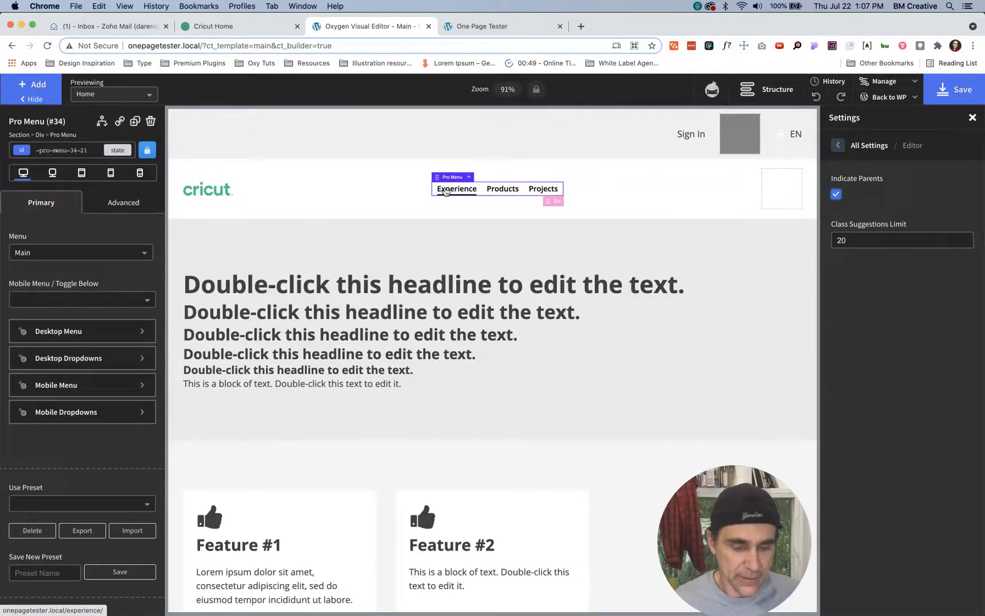
key(super+d)
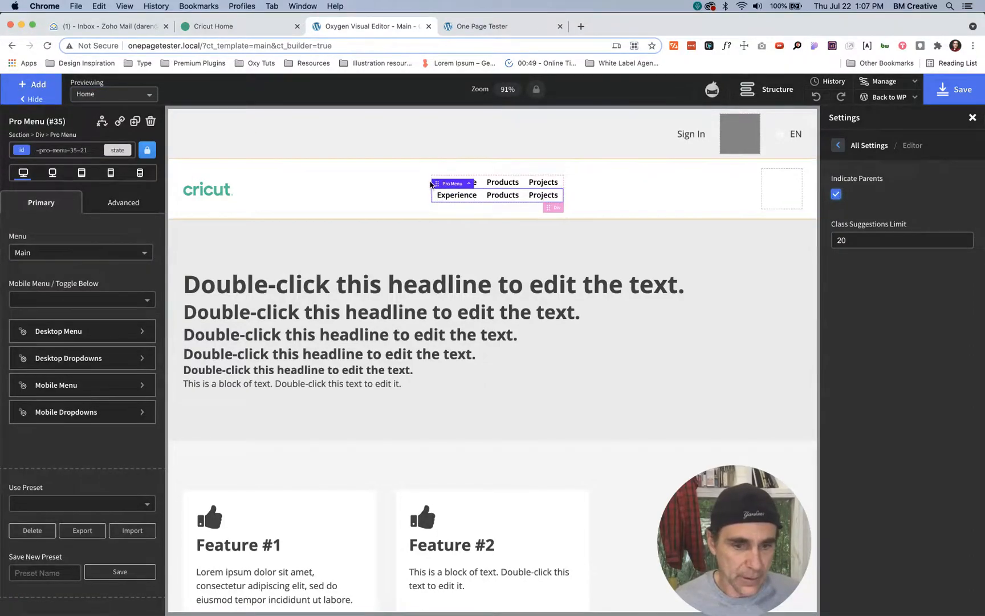
drag(436, 183, 774, 190)
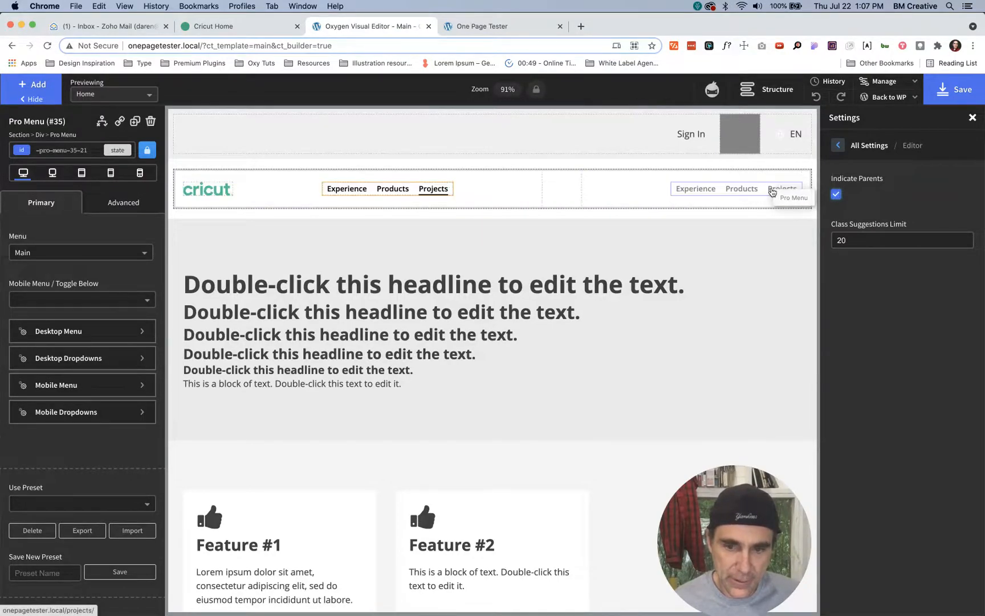
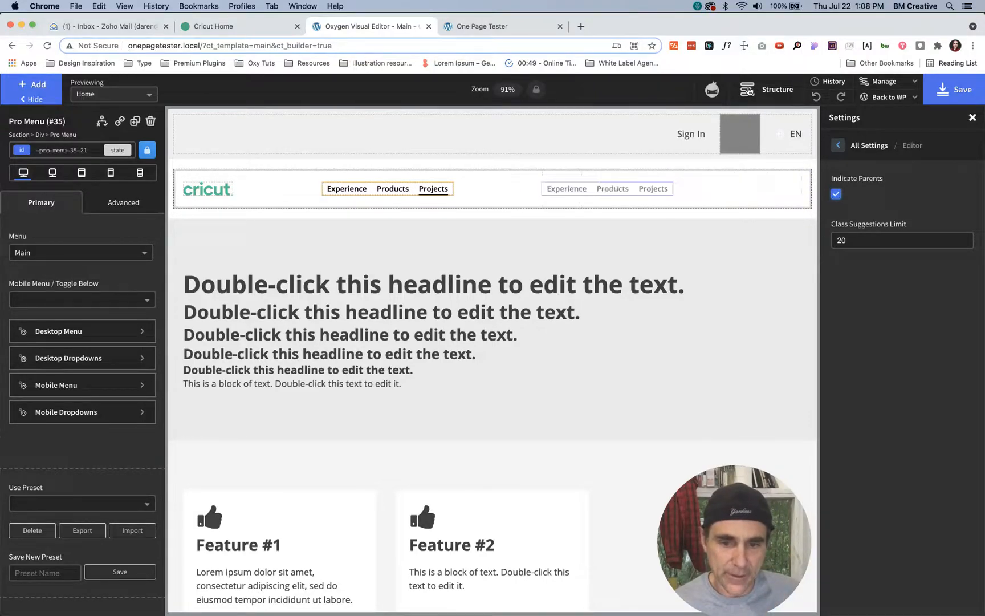
click(748, 91)
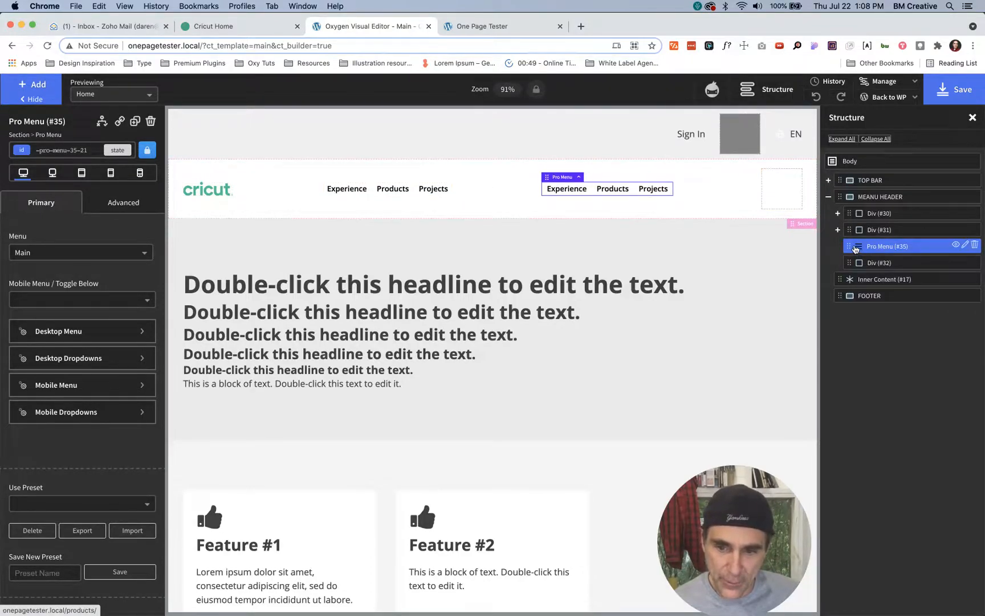
mouse_move(855, 249)
mouse_down()
mouse_move(862, 259)
mouse_move(864, 251)
mouse_up()
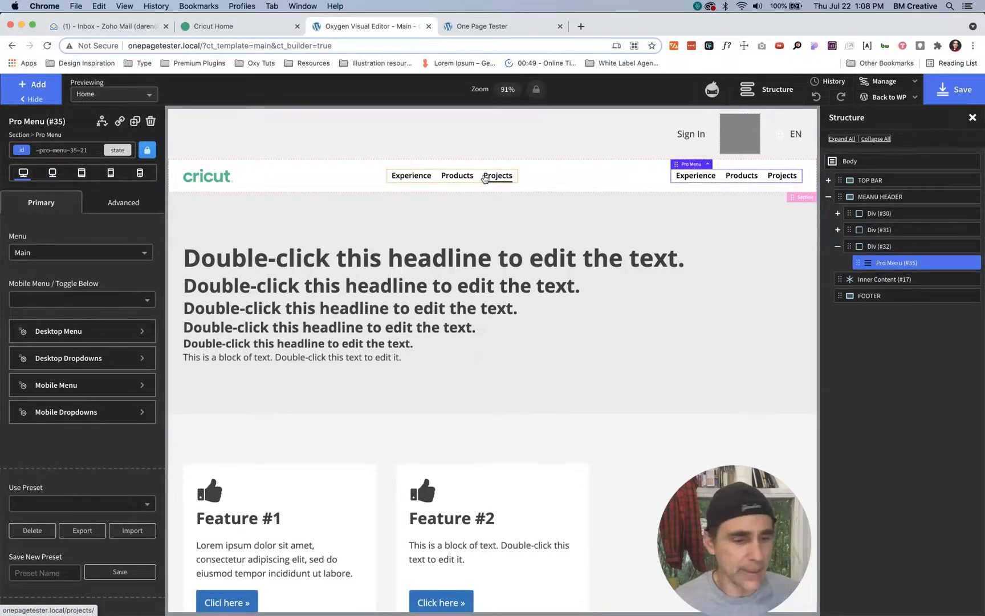
Step: Assign the Shop menu to the duplicated Pro Menu and compare the front-end header with the Cricut home page header
click(94, 260)
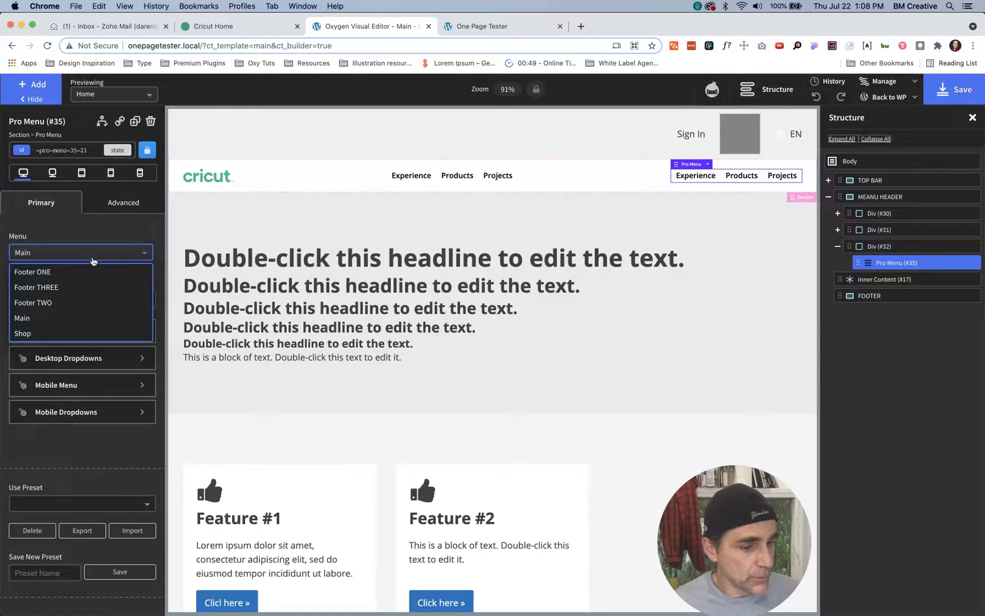
click(61, 334)
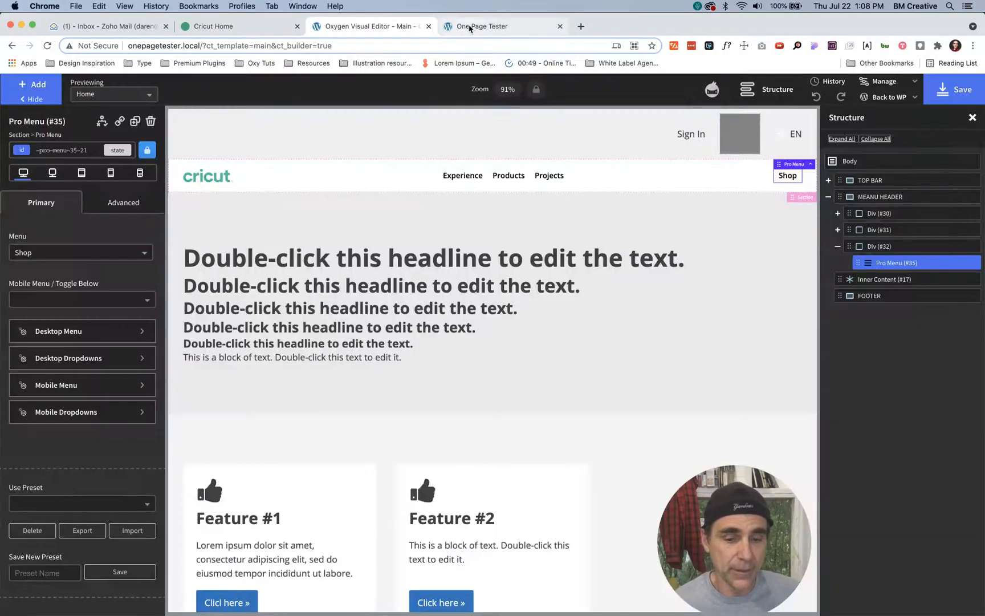
click(469, 27)
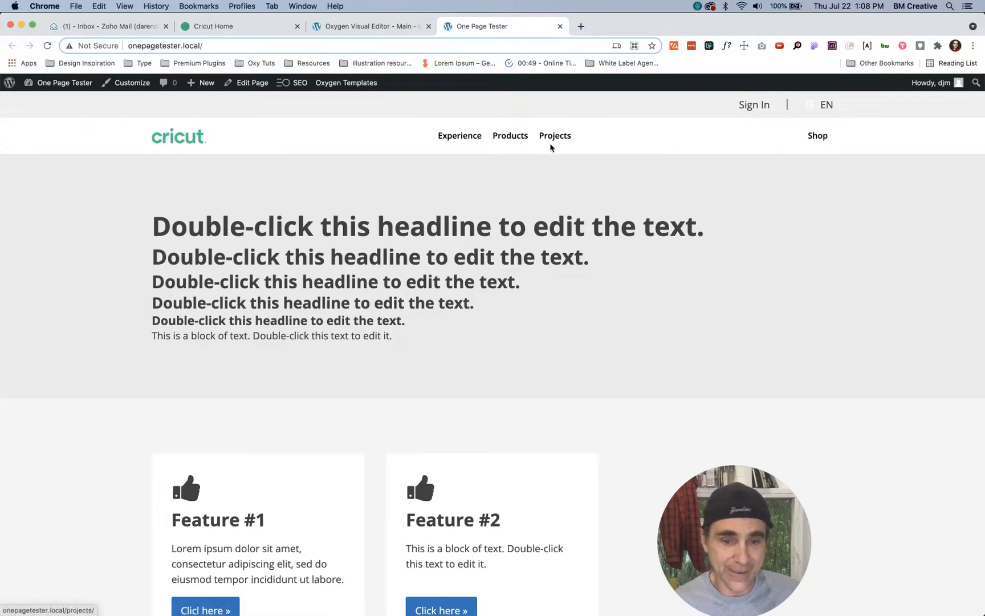
key(ctrl+shift+Tab)
key(ctrl+shift+Tab)
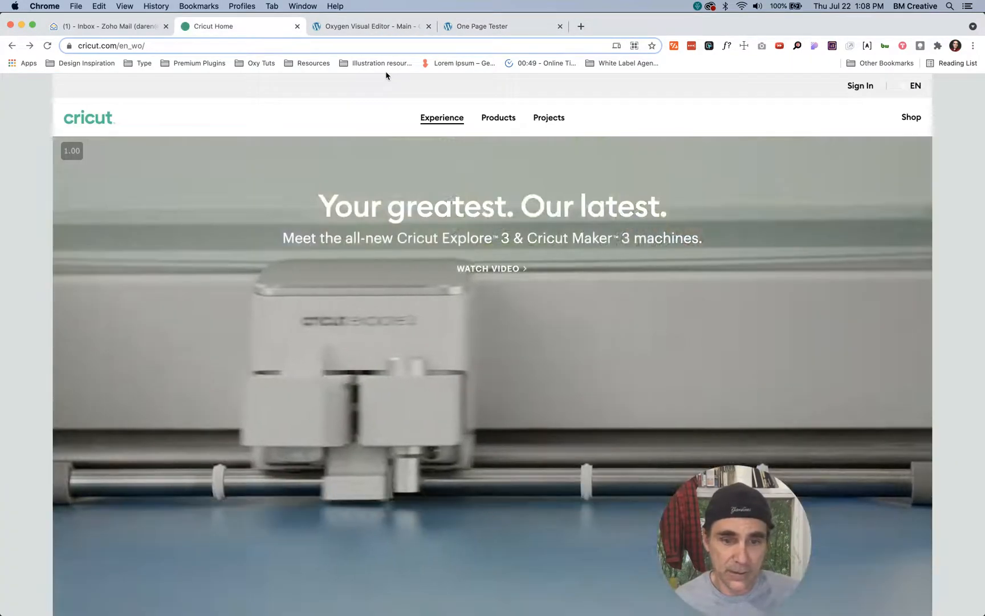
key(ctrl+Tab)
key(ctrl+Tab)
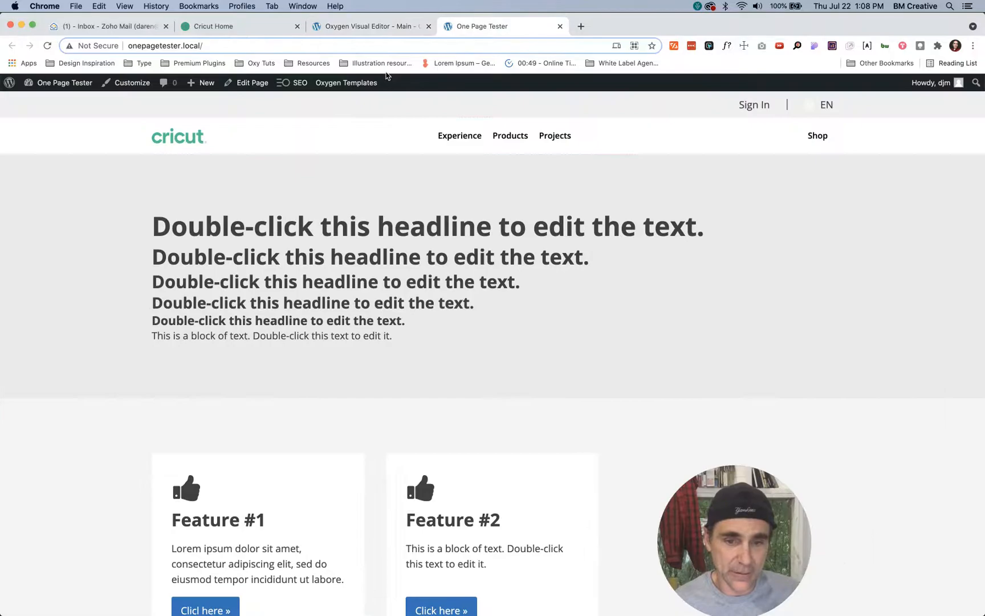
key(ctrl+shift+Tab)
key(ctrl+shift+Tab)
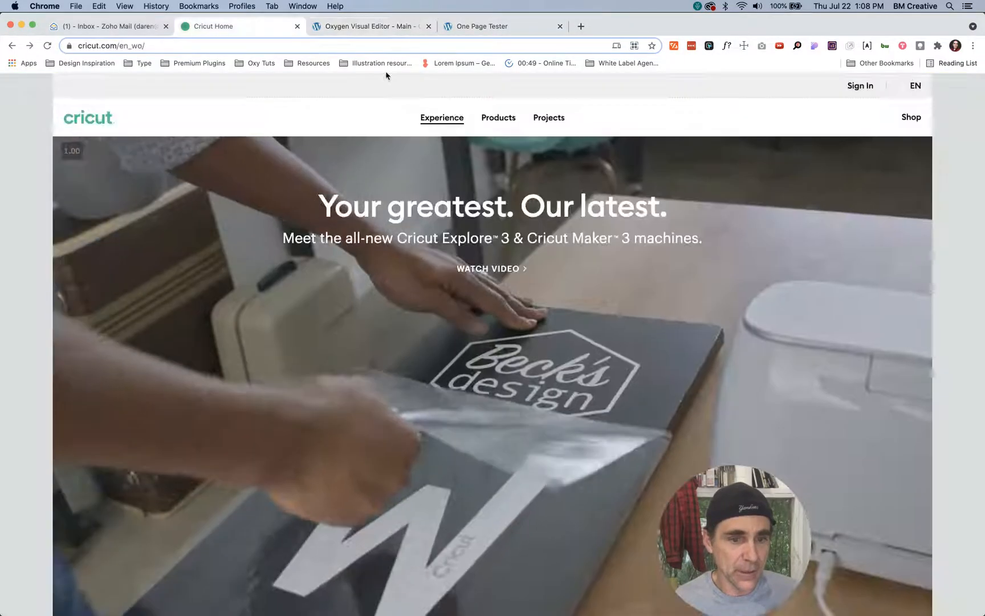
Step: Examine the footer of the Cricut home page as a reference for the template's FOOTER section
scroll(380, 281, down, 20)
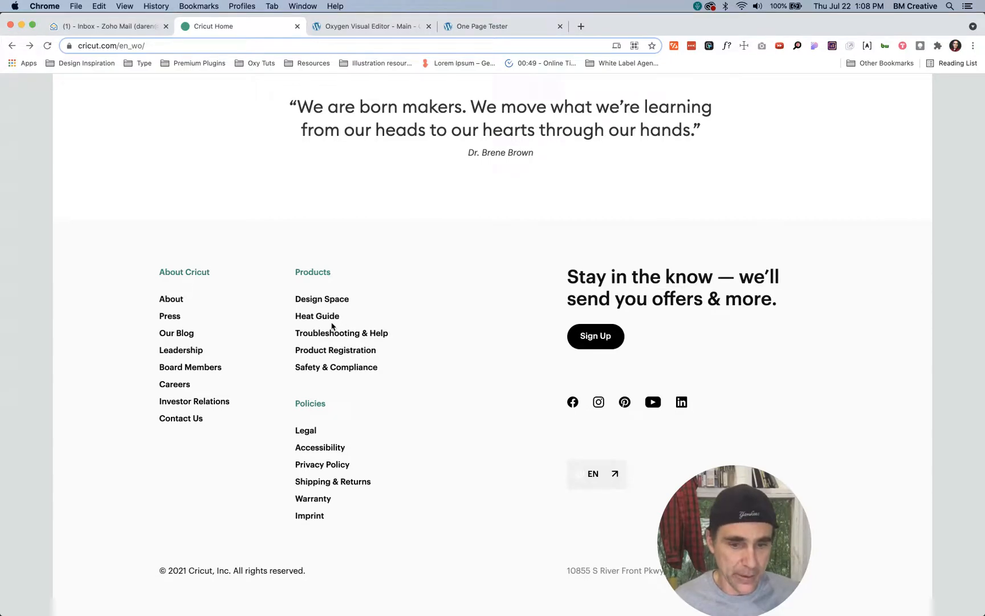
key(ctrl+Tab)
key(ctrl+Tab)
key(ctrl+shift+Tab)
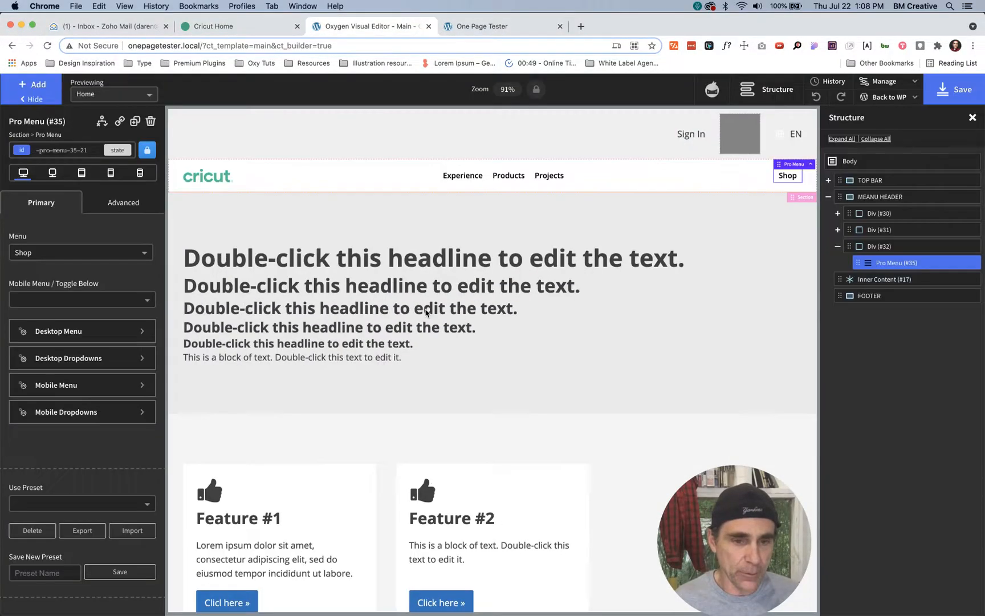
key(ctrl+shift+Tab)
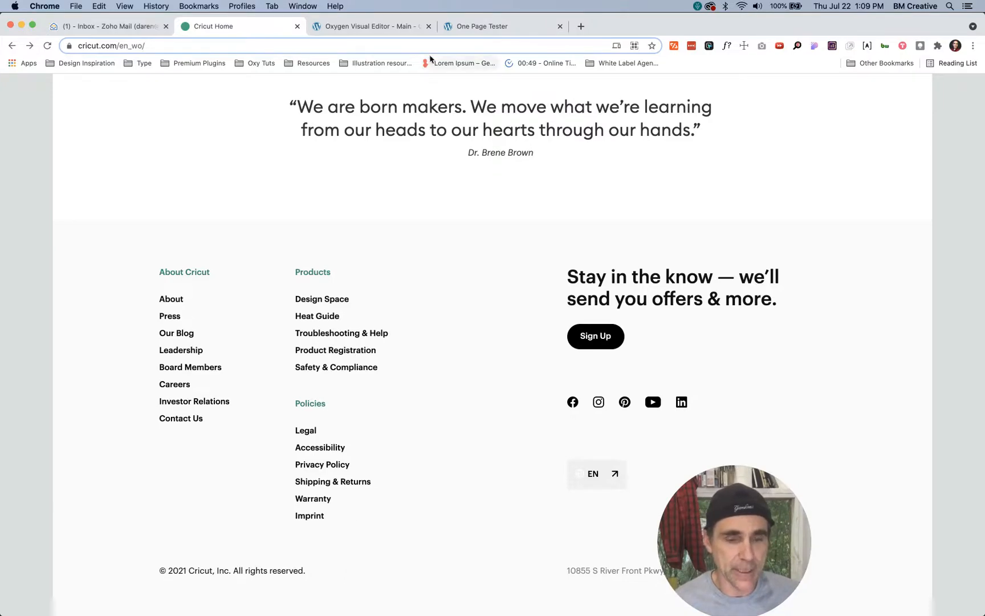
click(378, 28)
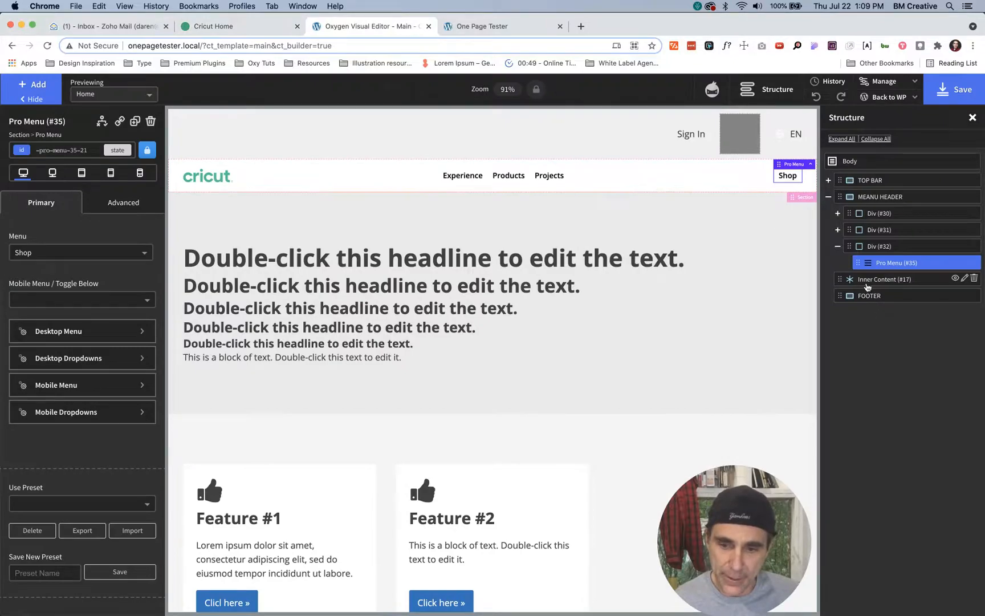
Step: Duplicate the FOOTER section and rename the copy COPYRIGHT
click(829, 197)
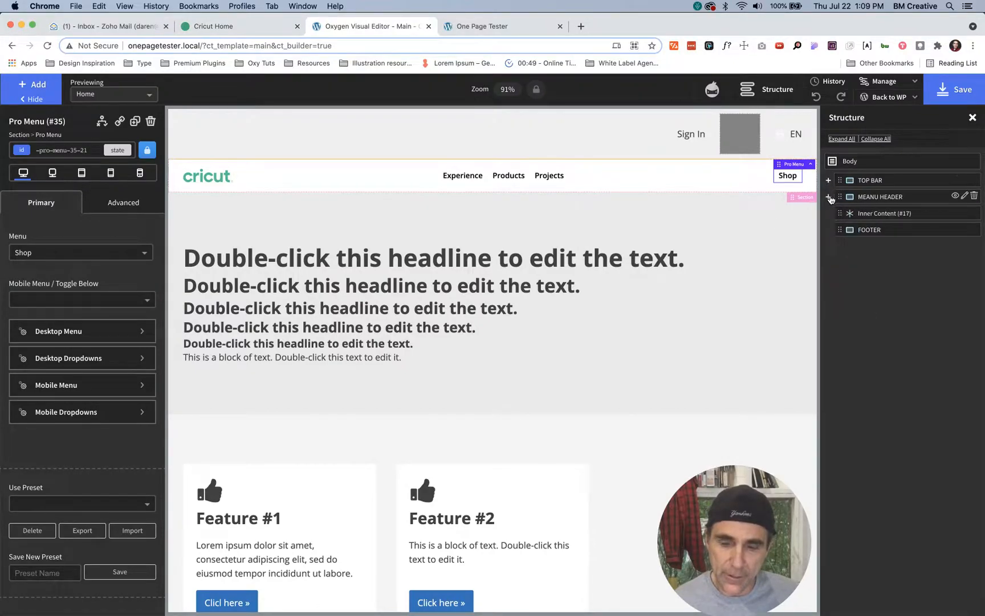
click(862, 229)
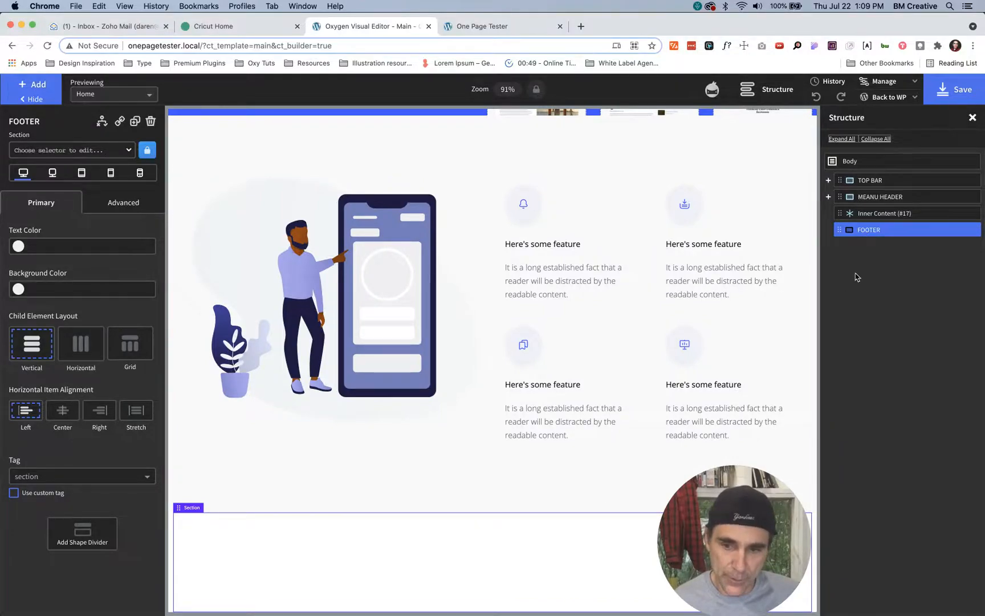
key(F2)
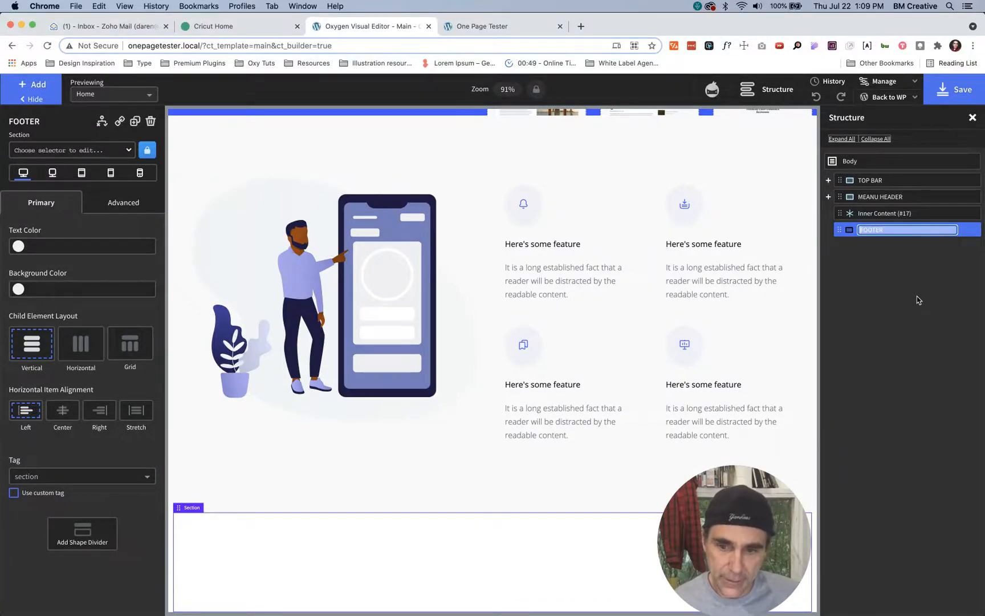
click(847, 253)
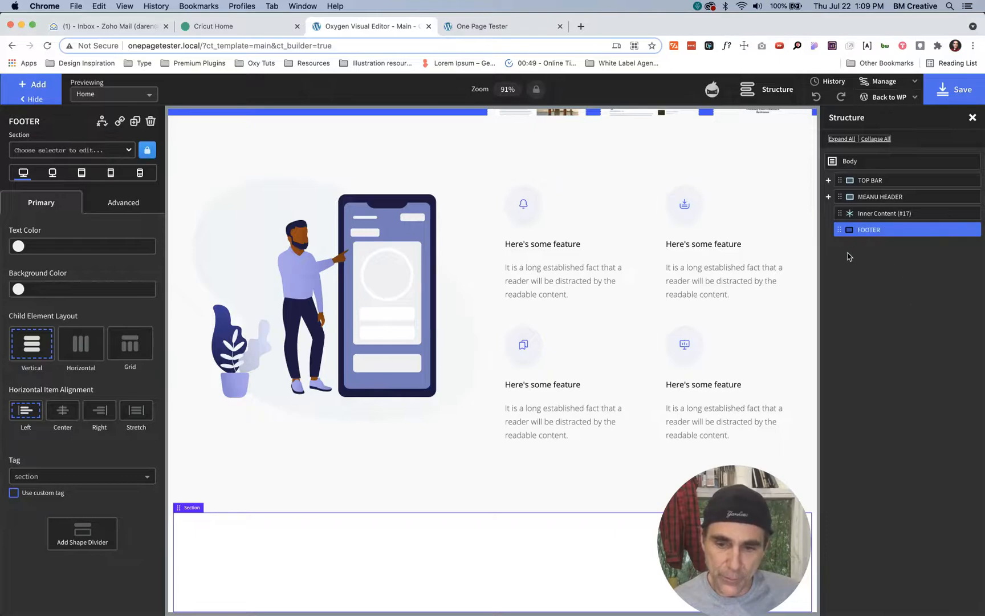
key(super+d)
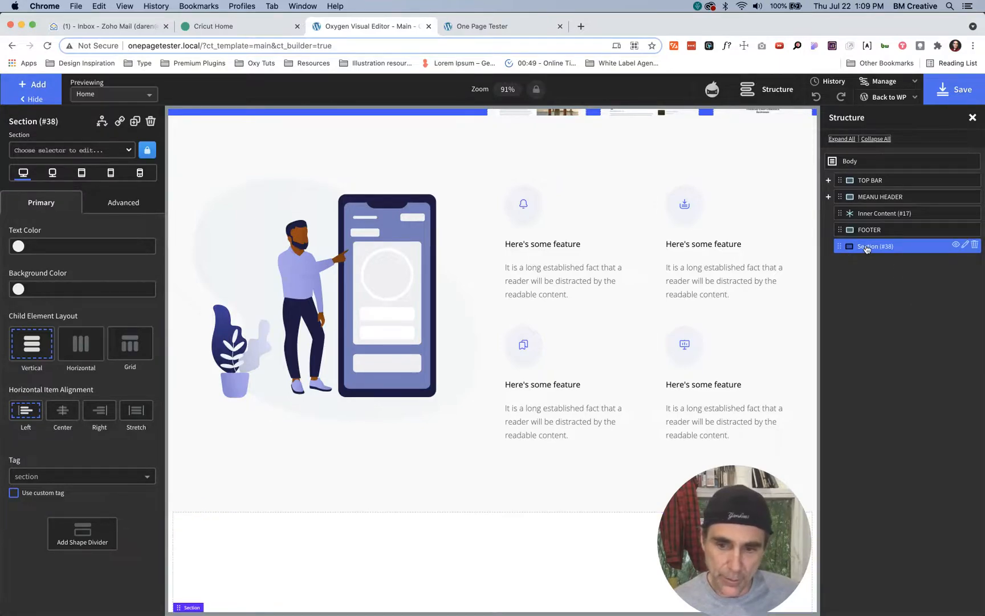
double_click(866, 248)
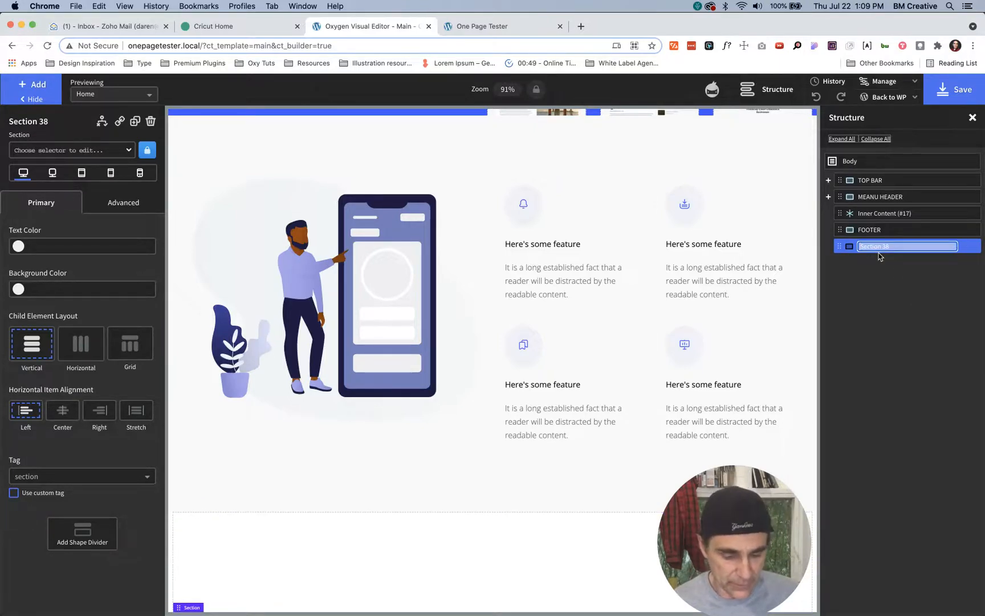
text(COPY)
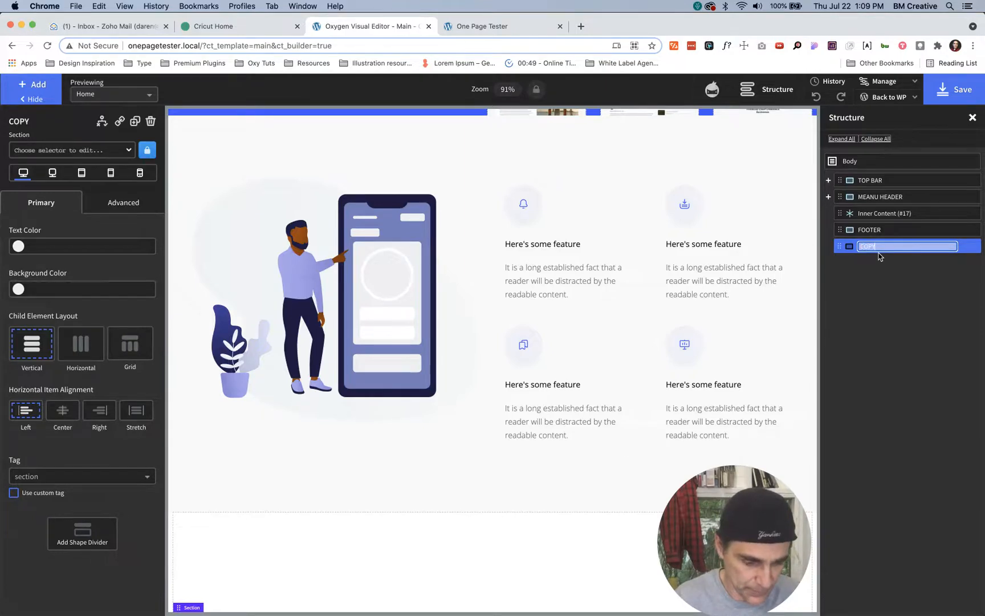
text(RIGHT)
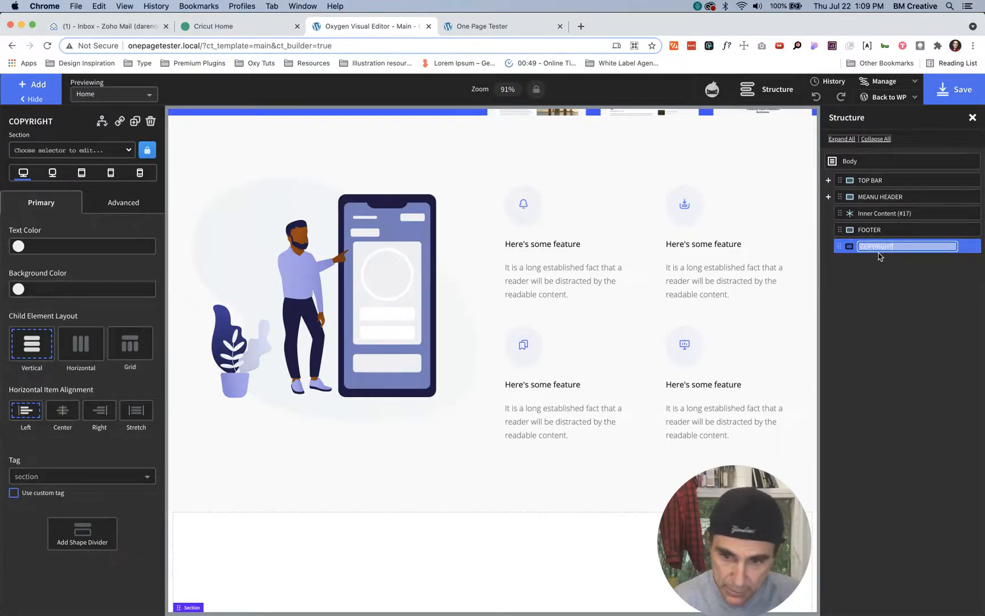
key(Return)
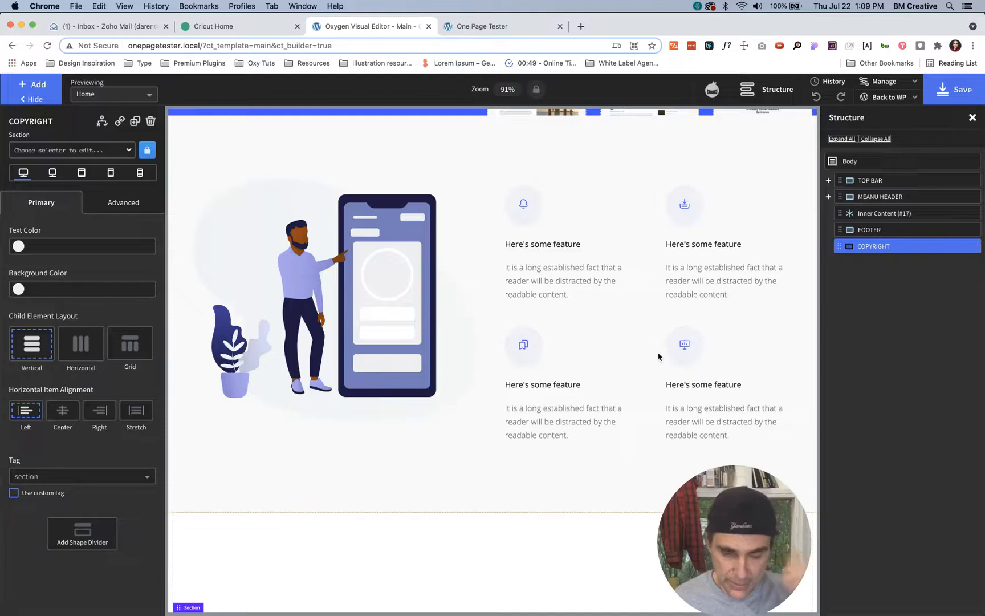
Step: Add the d-bg-light-gray class to the FOOTER section
scroll(652, 357, down, 3)
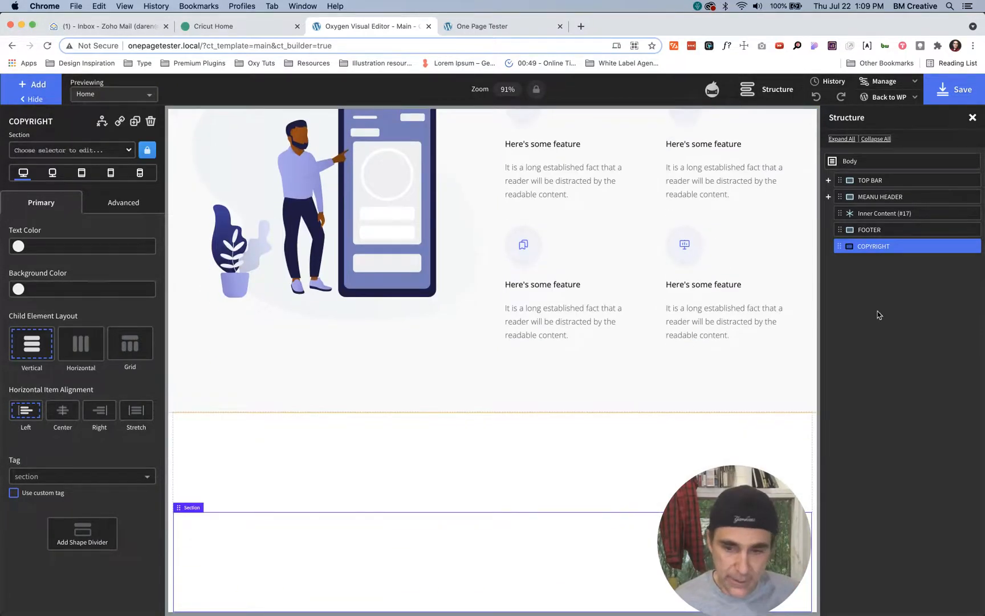
click(859, 230)
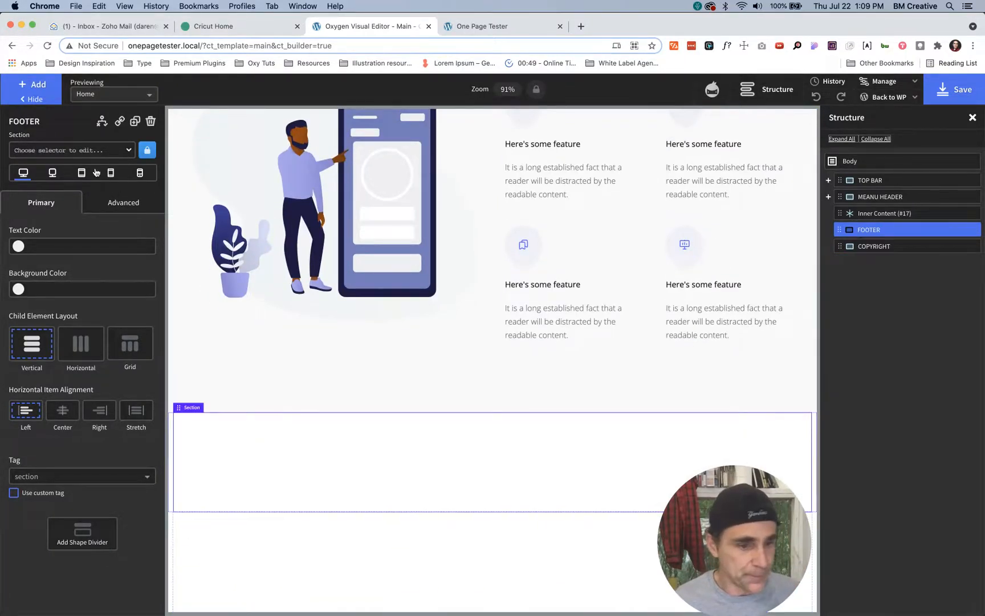
click(98, 150)
text(bg)
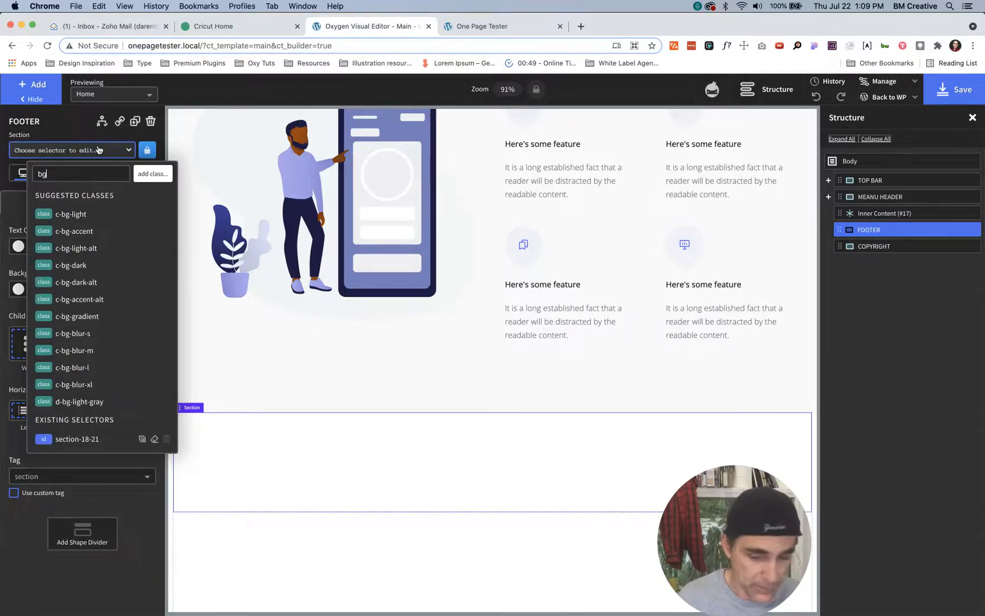
key(BackSpace)
key(BackSpace)
text(d-)
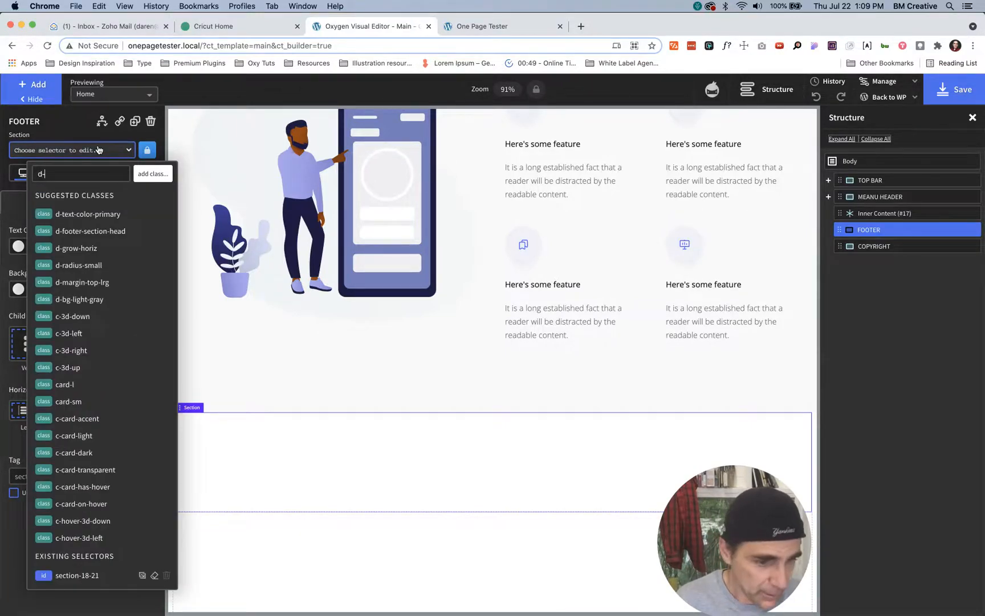
text(bg)
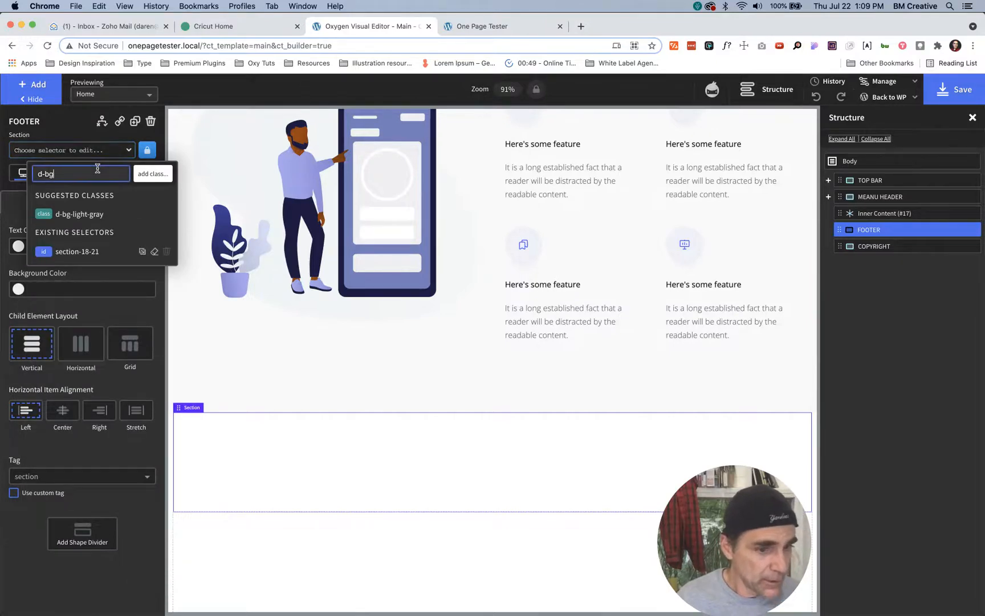
click(85, 214)
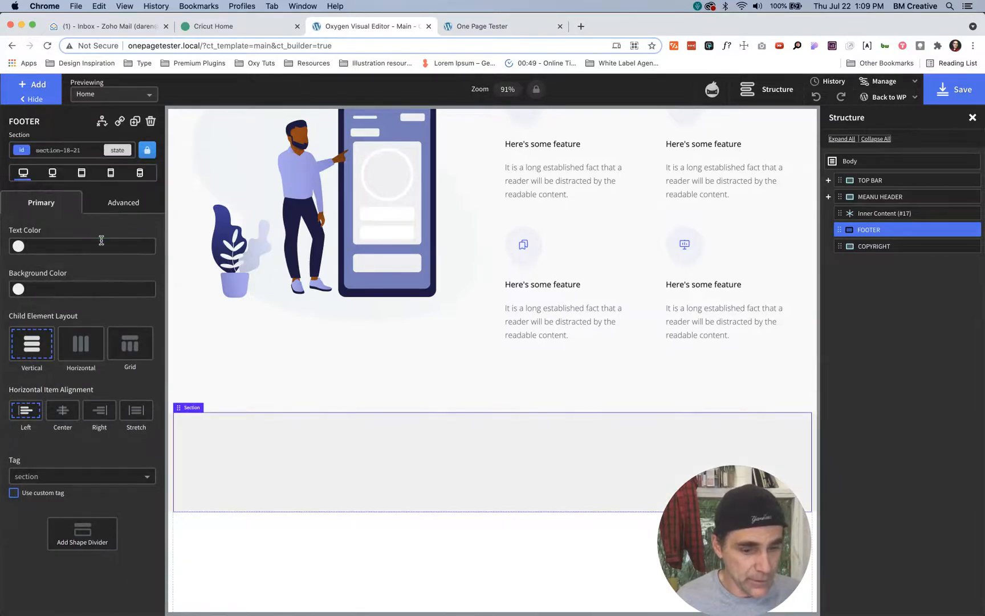
Step: Add the d-bg-light-gray class to the COPYRIGHT section
click(289, 561)
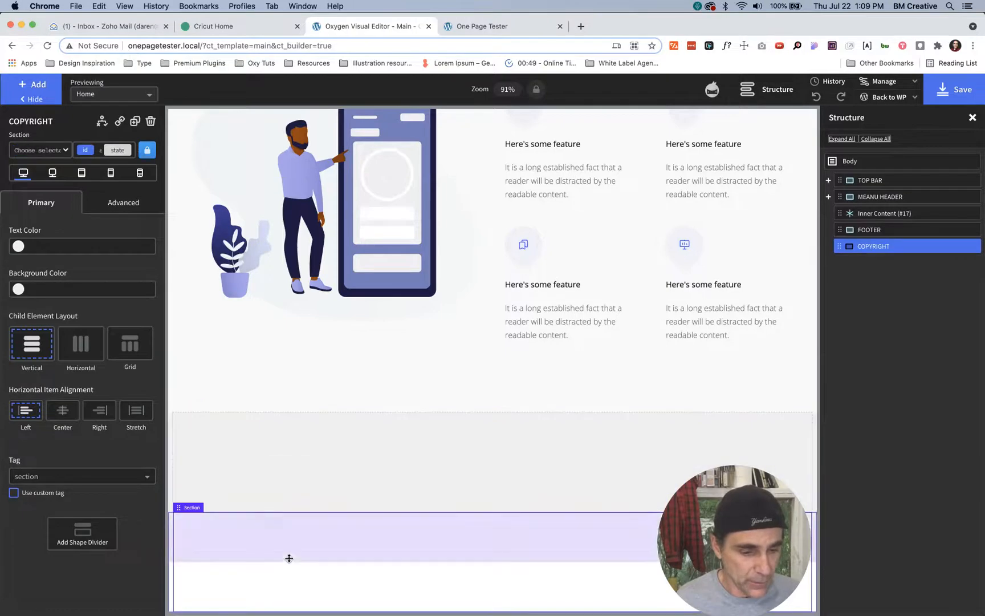
click(70, 153)
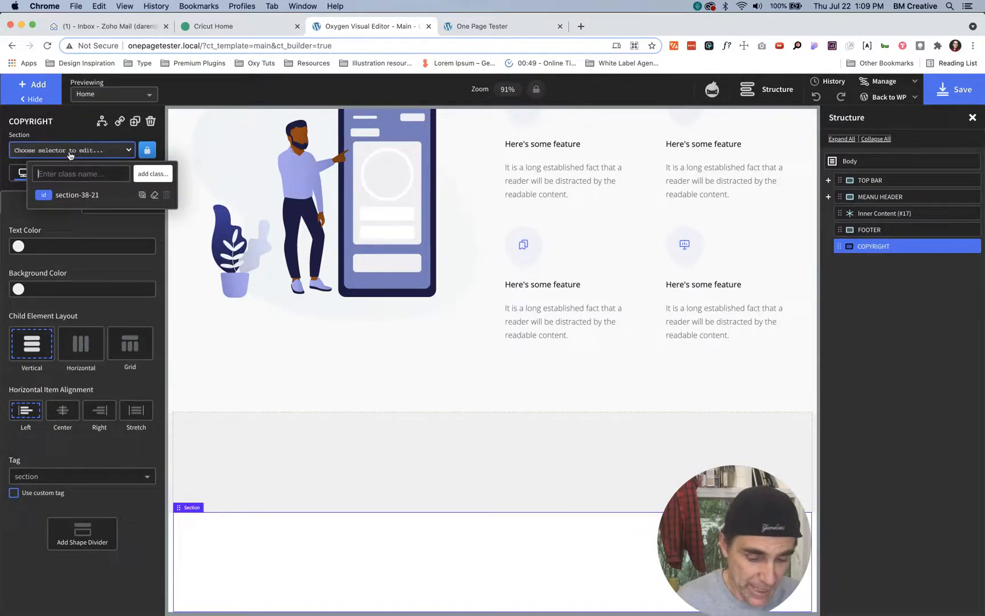
text(bg)
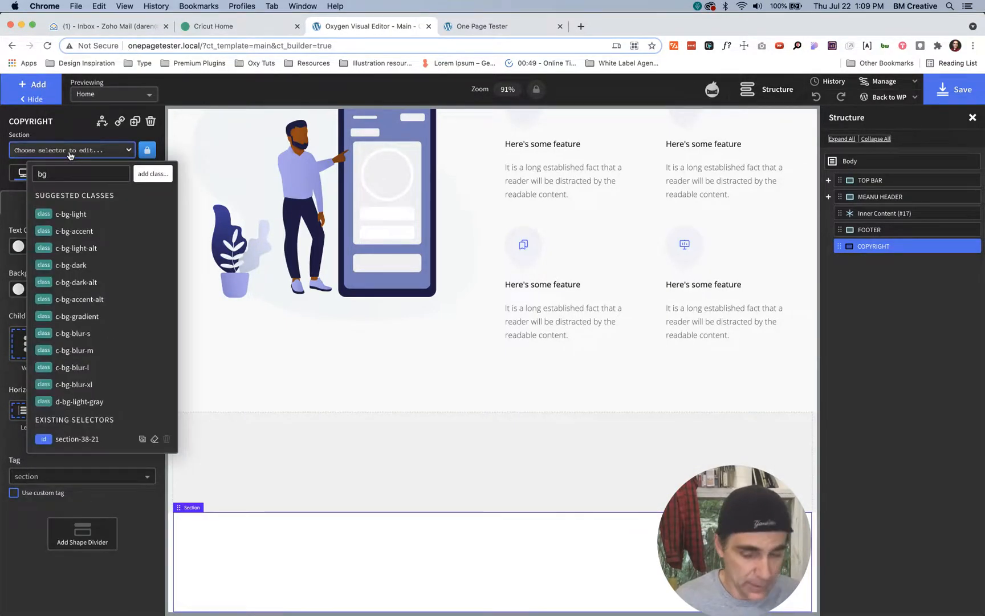
text(d-)
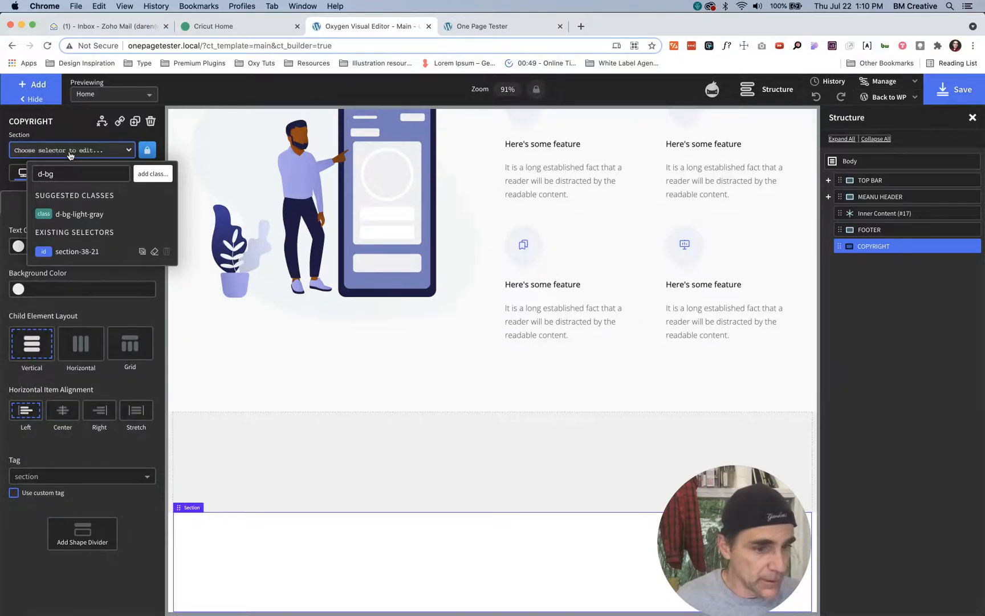
click(69, 215)
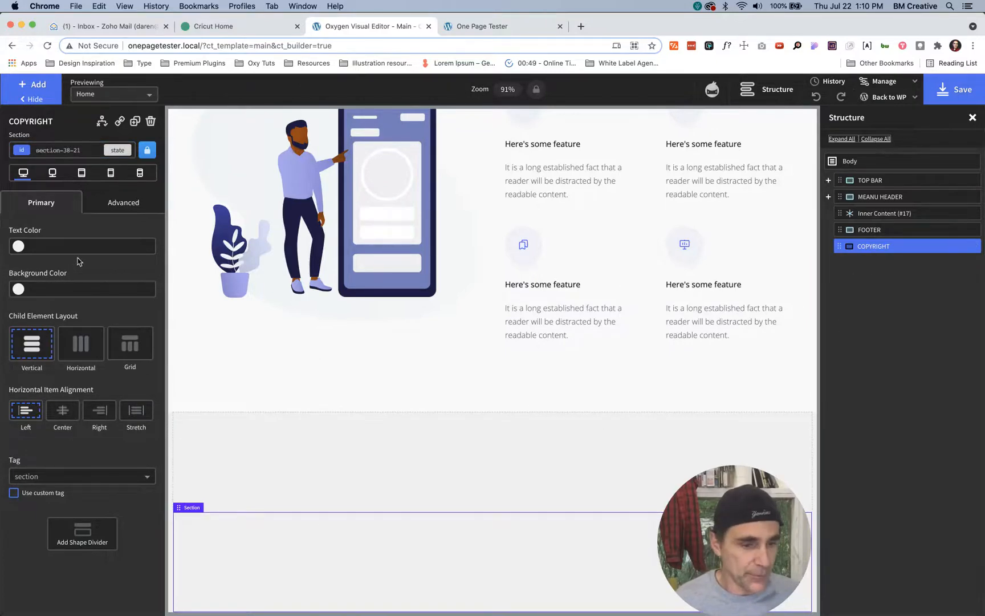
Step: Set the COPYRIGHT section's top and bottom container padding to 0 px
click(122, 203)
click(71, 260)
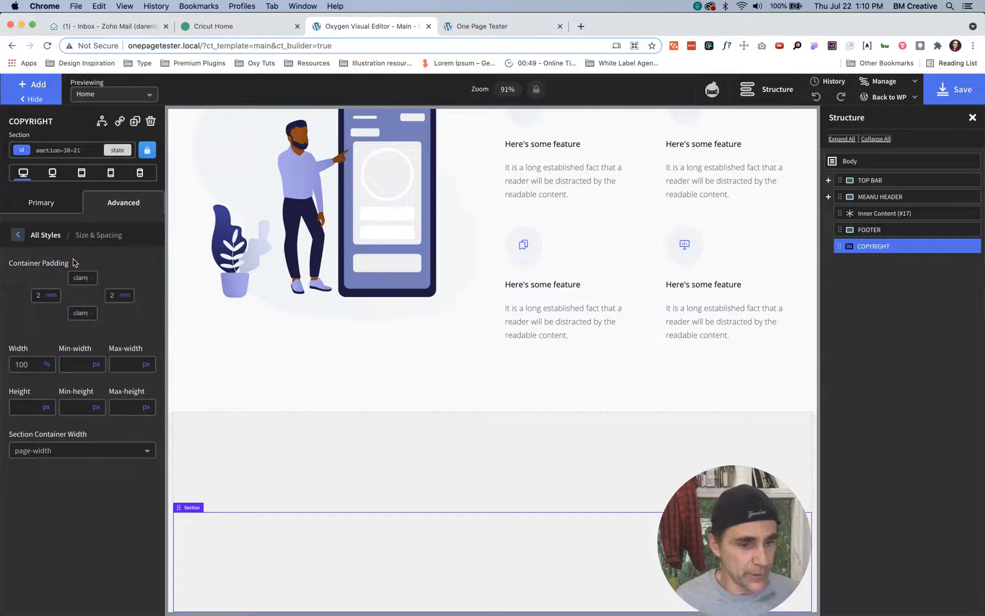
click(79, 277)
text(0)
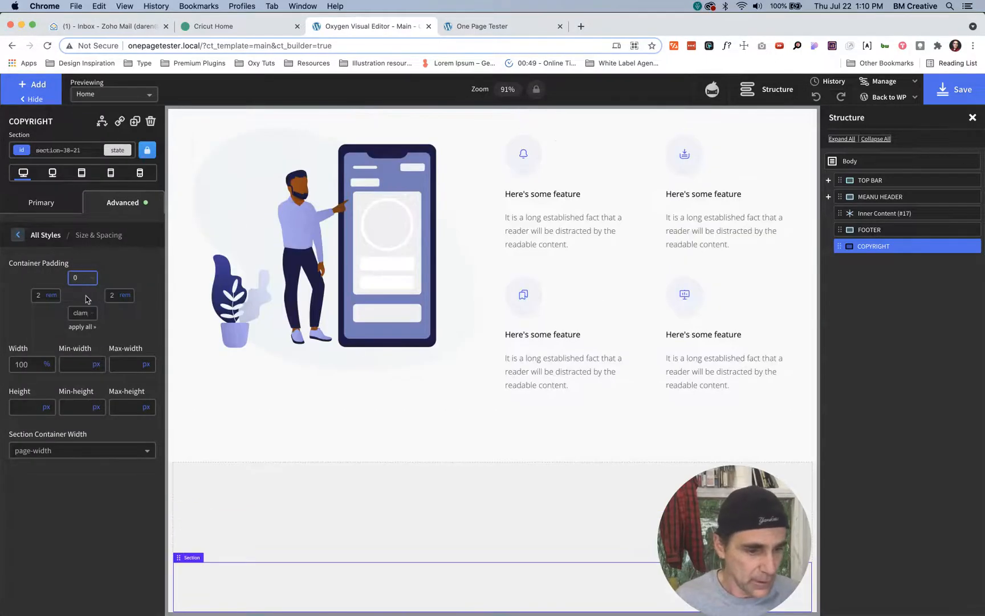
click(84, 313)
text(0)
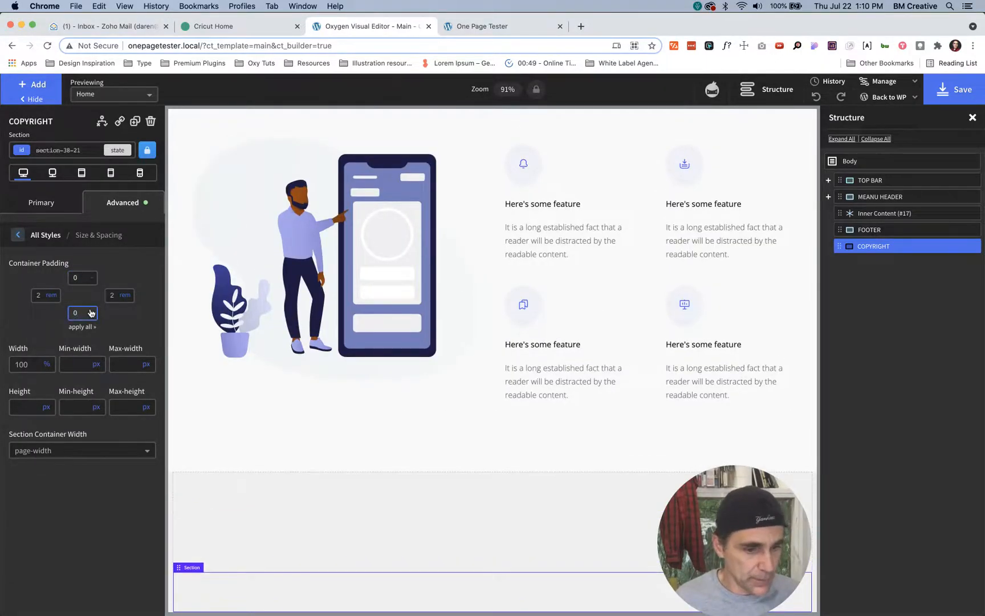
mouse_move(91, 275)
mouse_move(93, 308)
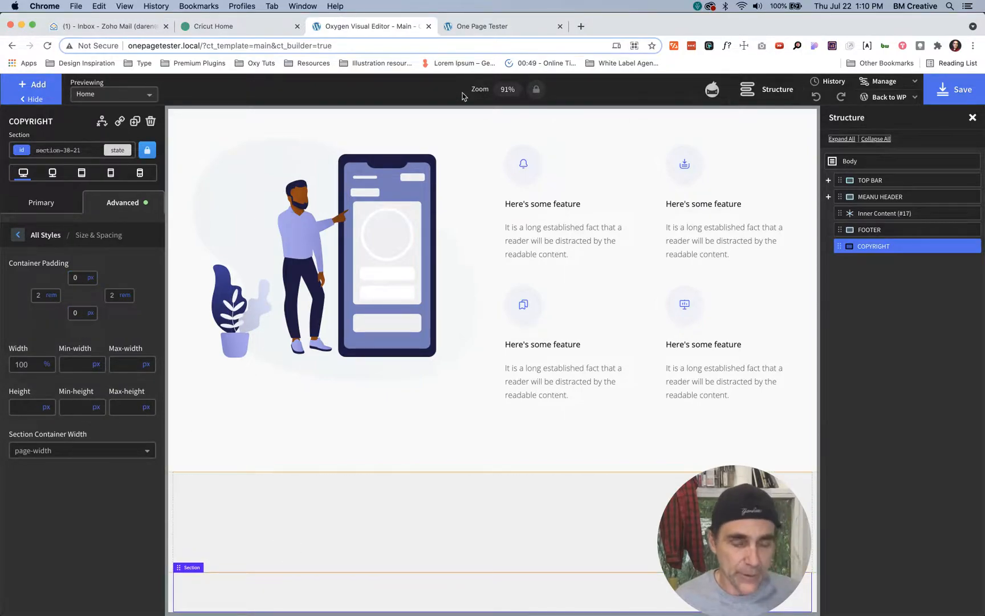
Step: Check the copyright line on the Cricut home page, then add a div to the COPYRIGHT section and duplicate it
key(ctrl+shift+Tab)
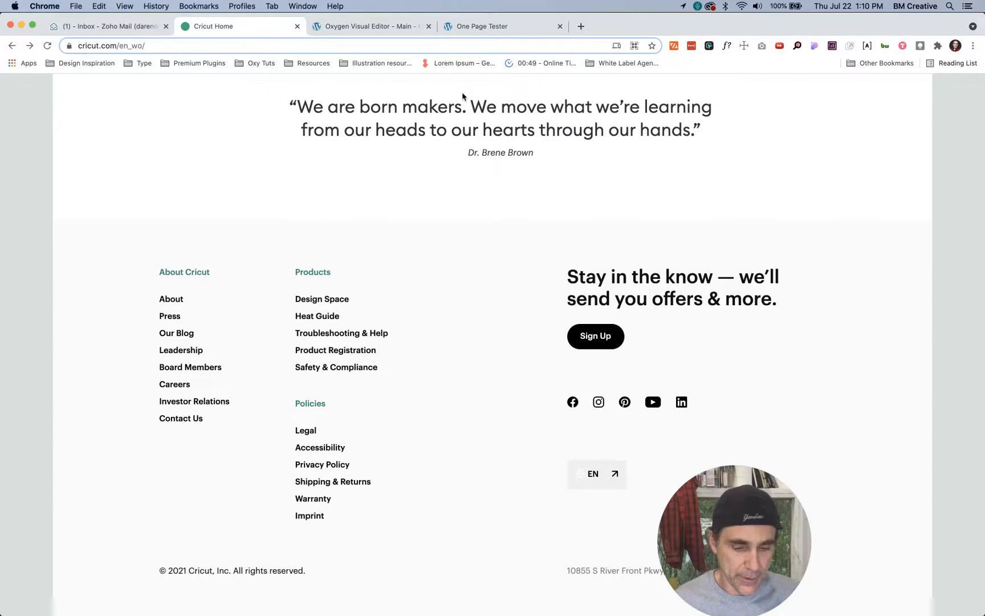
key(ctrl+Tab)
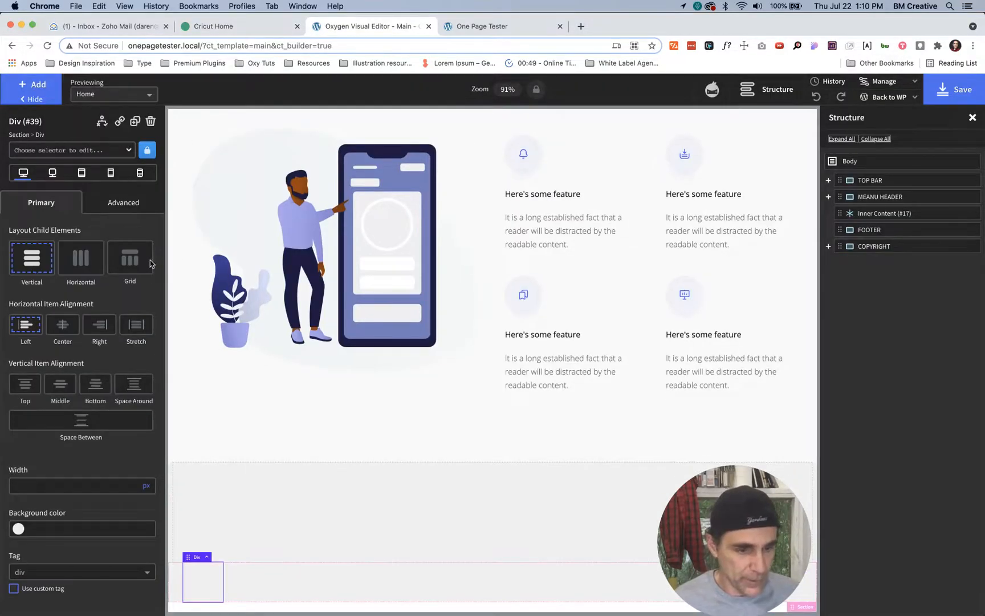
click(135, 122)
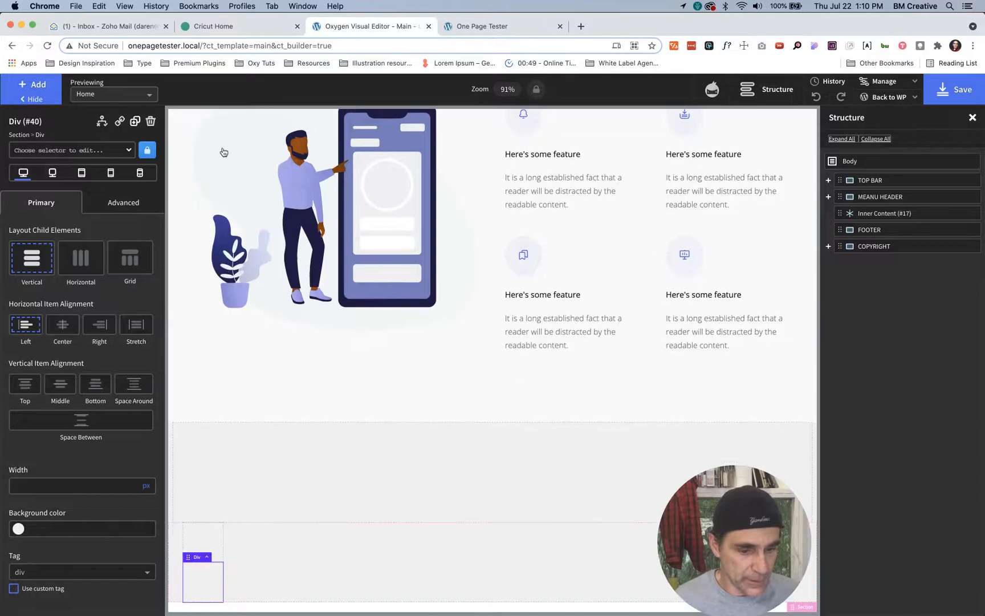
Step: Lay out the COPYRIGHT section's child elements horizontally with Space Between alignment
click(869, 249)
click(76, 355)
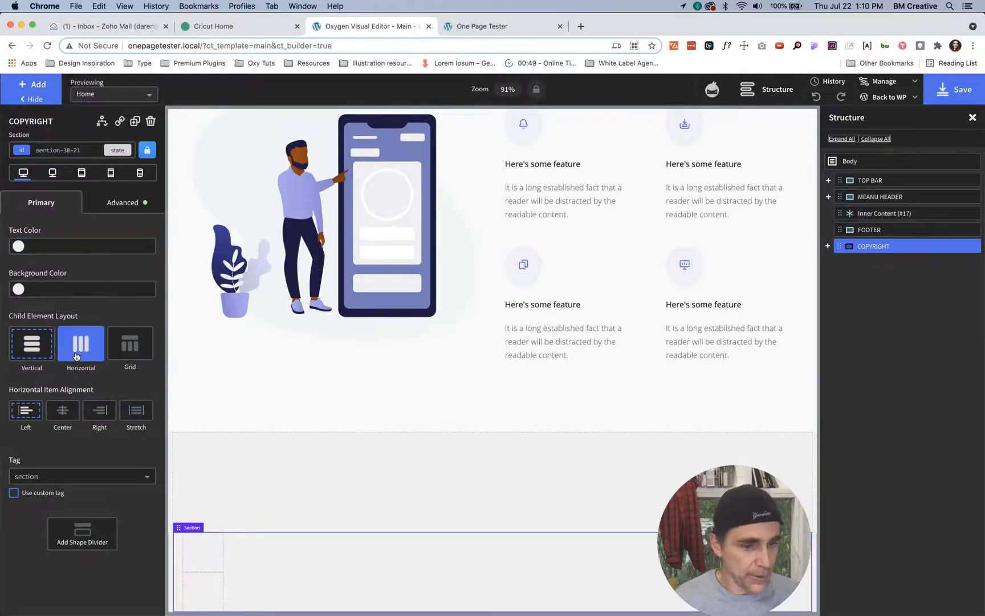
click(82, 506)
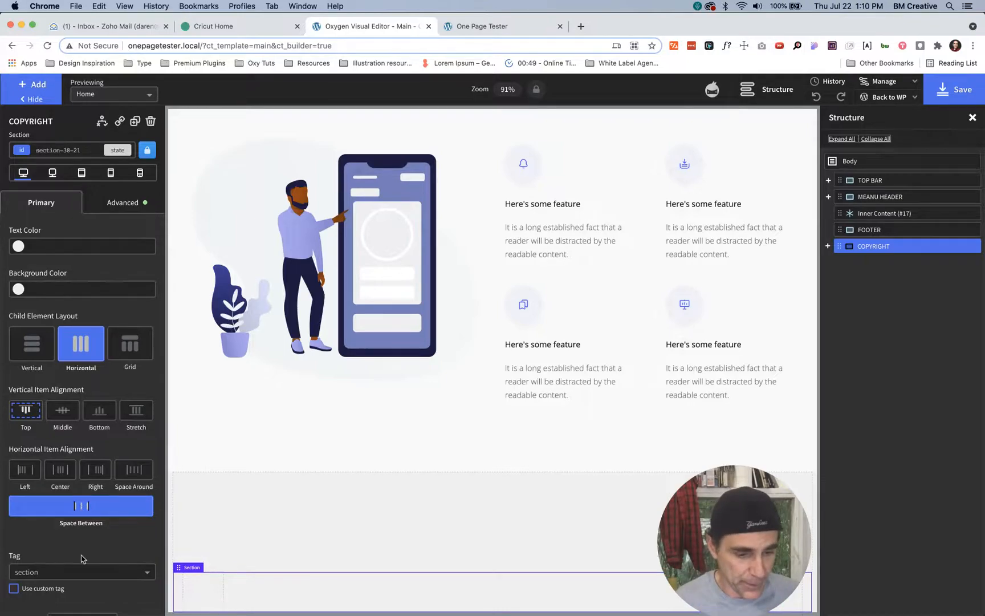
Step: Compare with the Cricut footer and rename the first div in the COPYRIGHT section COPYRIGHT
click(197, 596)
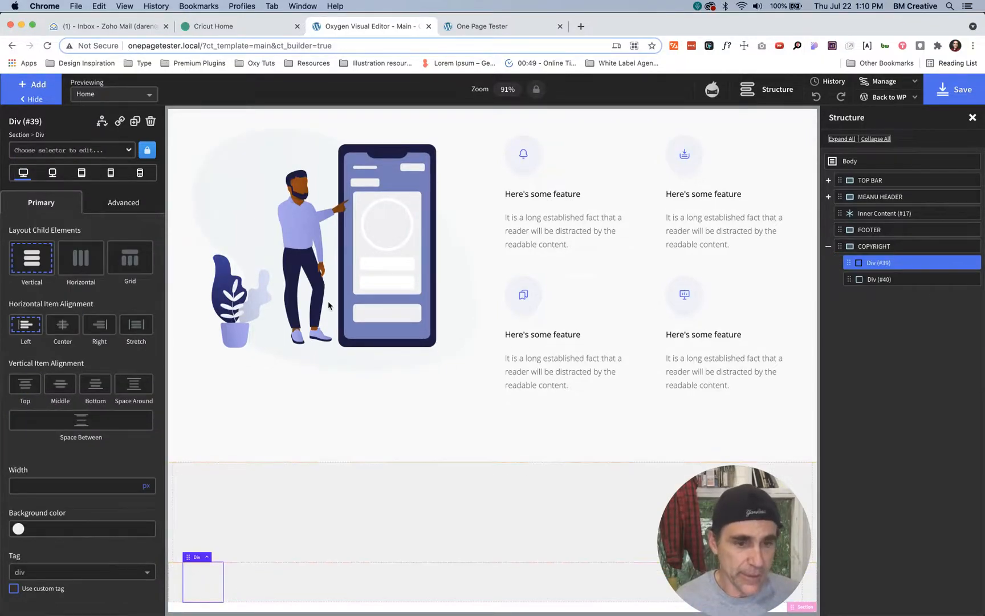
key(ctrl+shift+Tab)
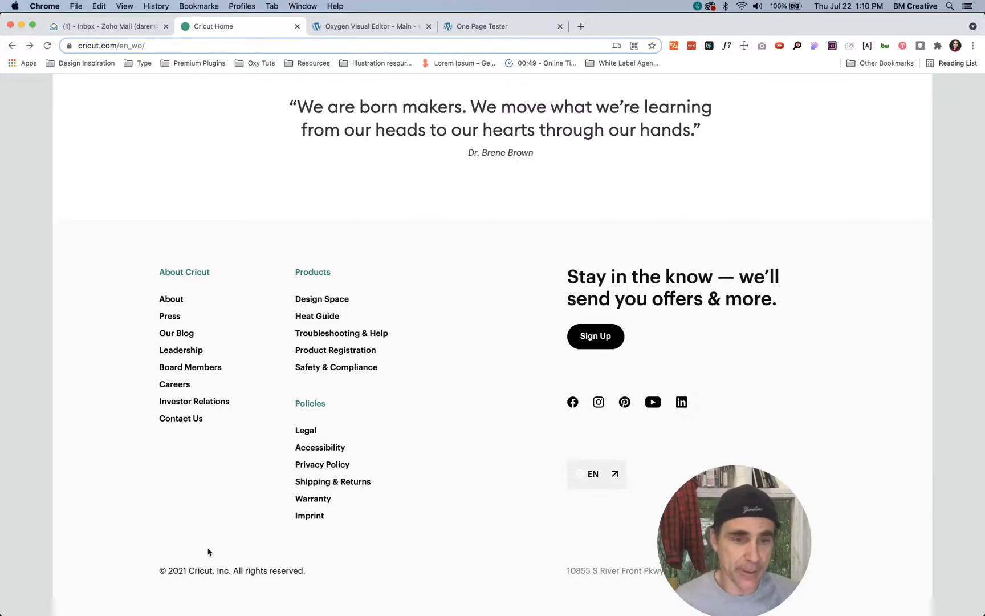
key(ctrl+Tab)
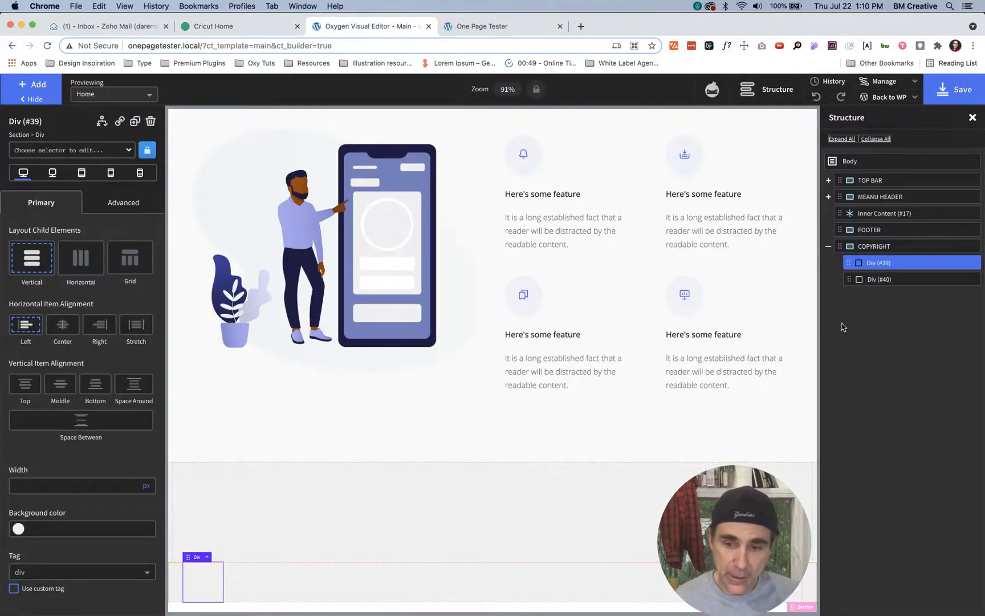
double_click(871, 264)
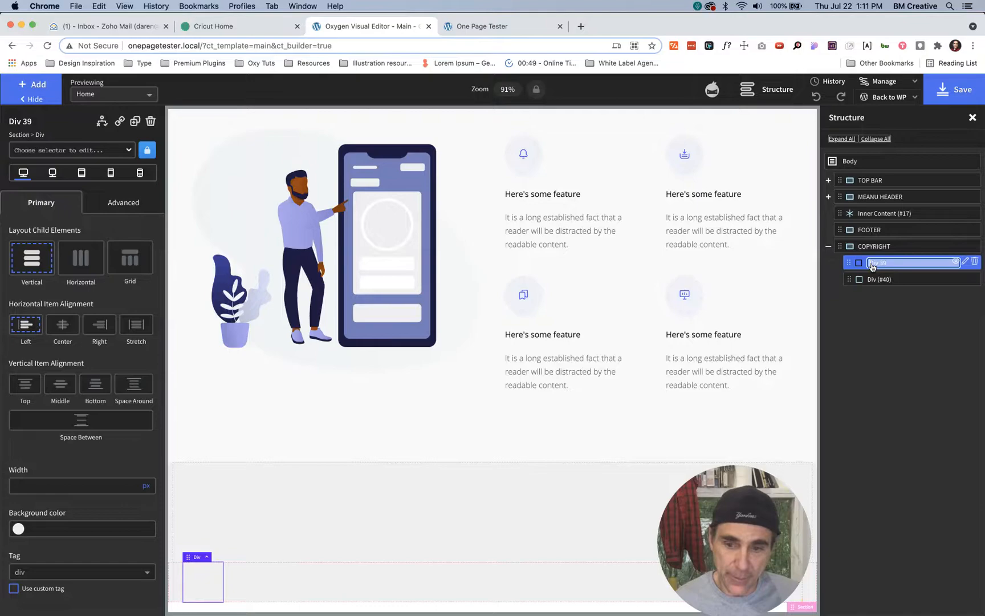
text(COPYRIGHT)
key(Return)
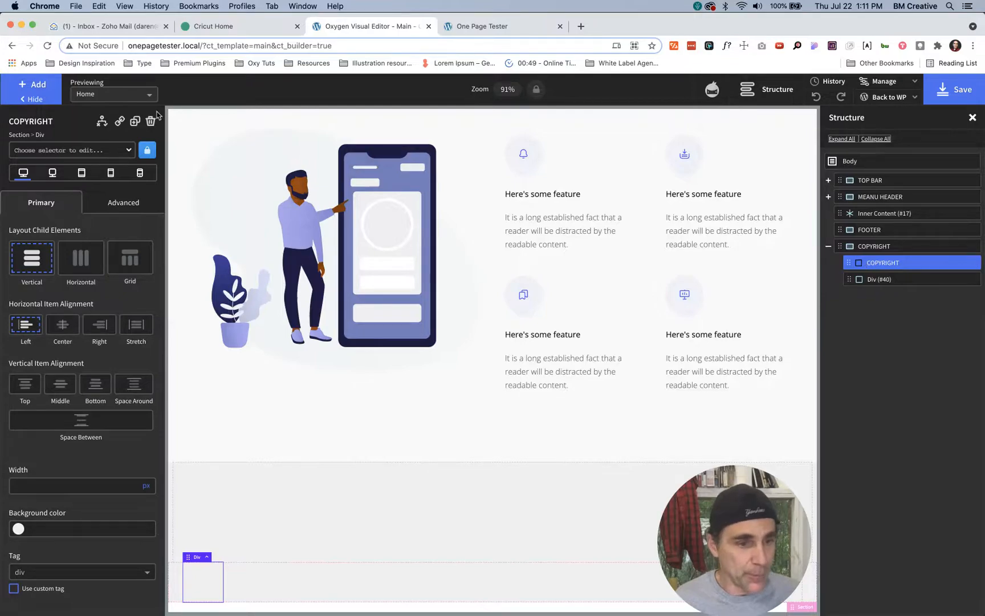
Step: Add a Code Block inside the COPYRIGHT div
click(48, 87)
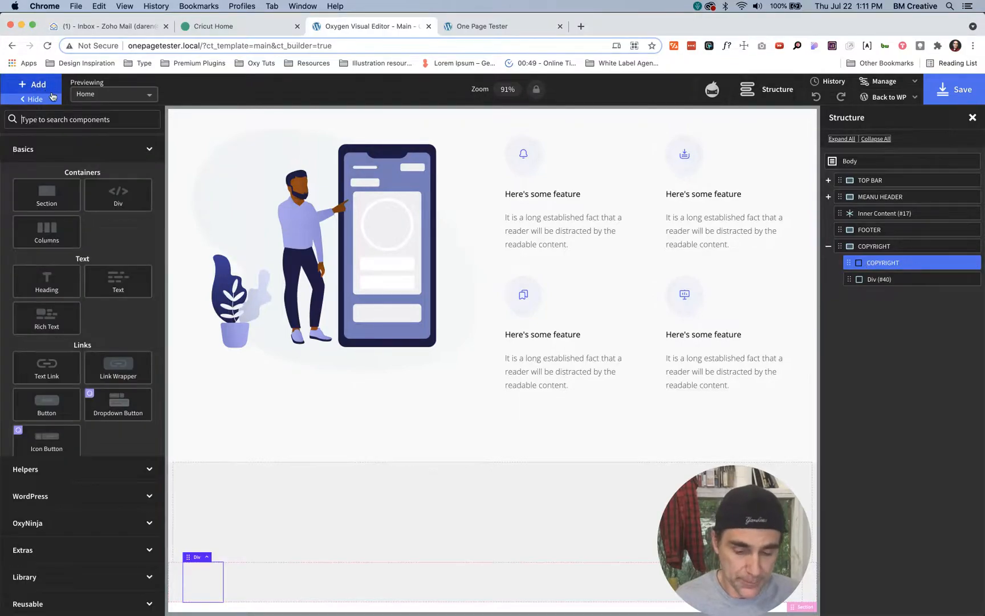
text(co)
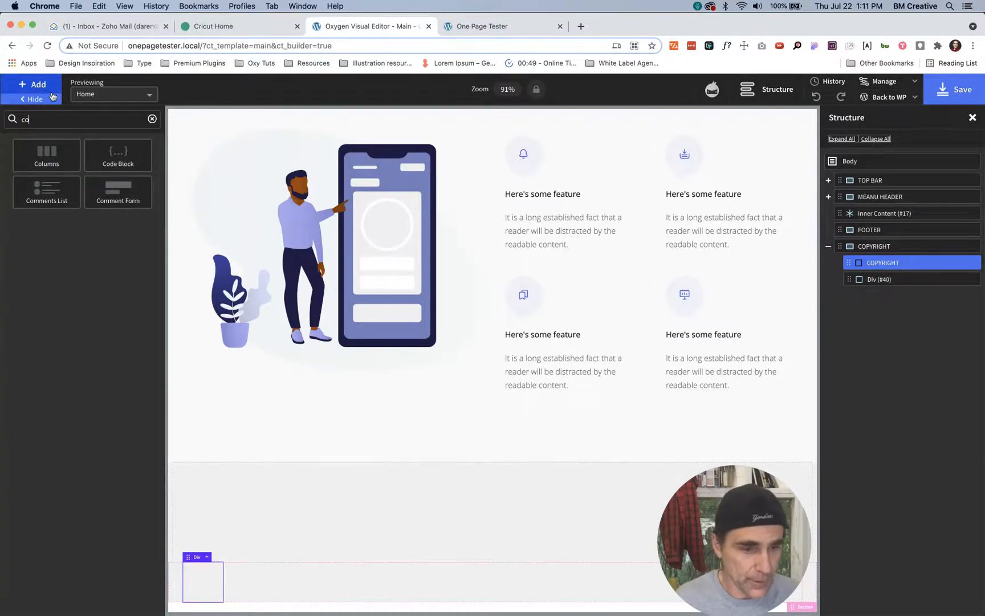
click(113, 158)
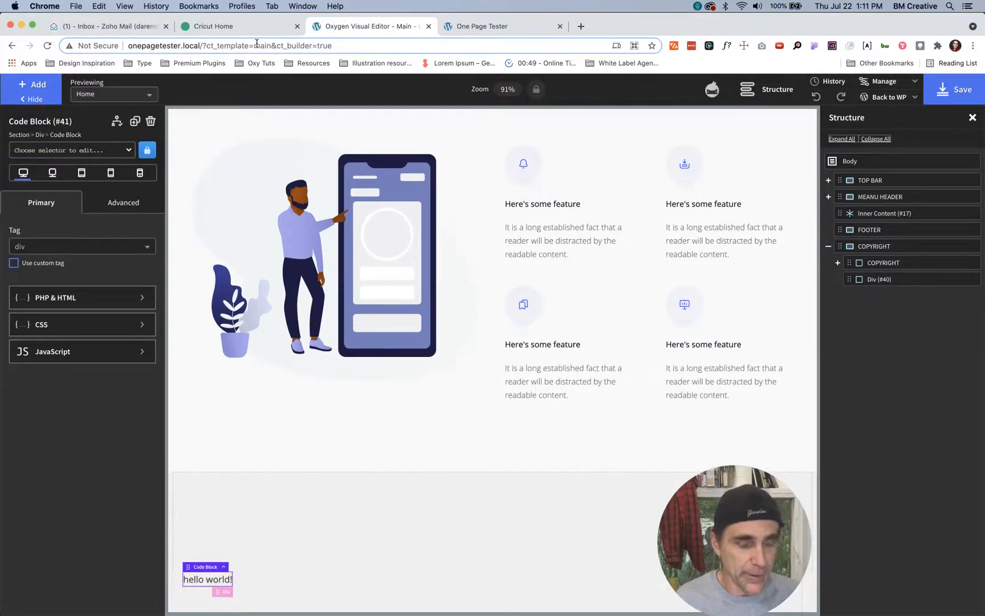
Step: Switch to WorkFlowy and copy the full code line from the PHP Copyright Date Tag note in the Code list
key(super+Tab)
key(super+Tab)
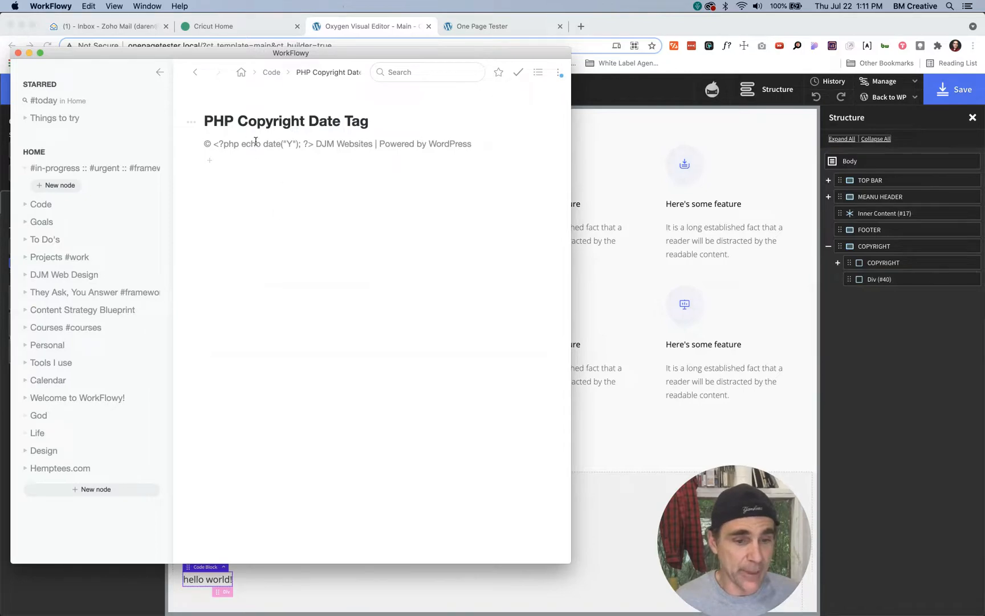
click(273, 73)
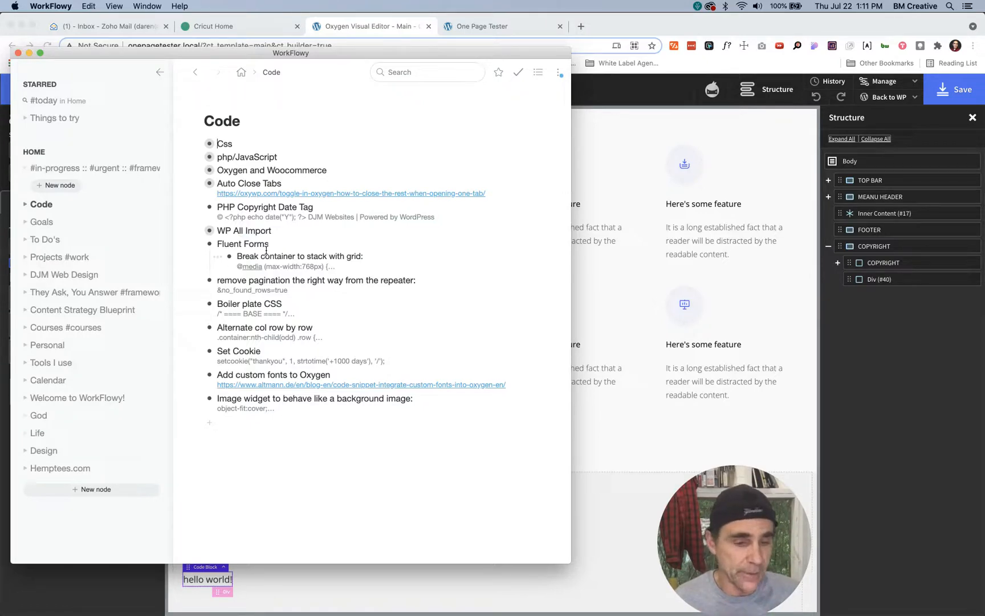
click(209, 207)
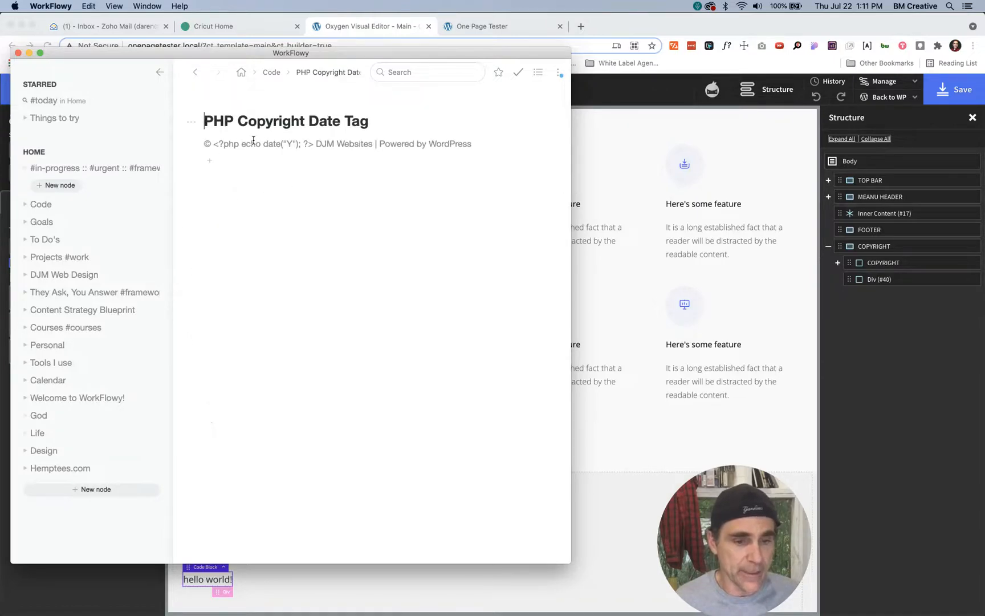
drag(477, 143, 201, 150)
key(super+c)
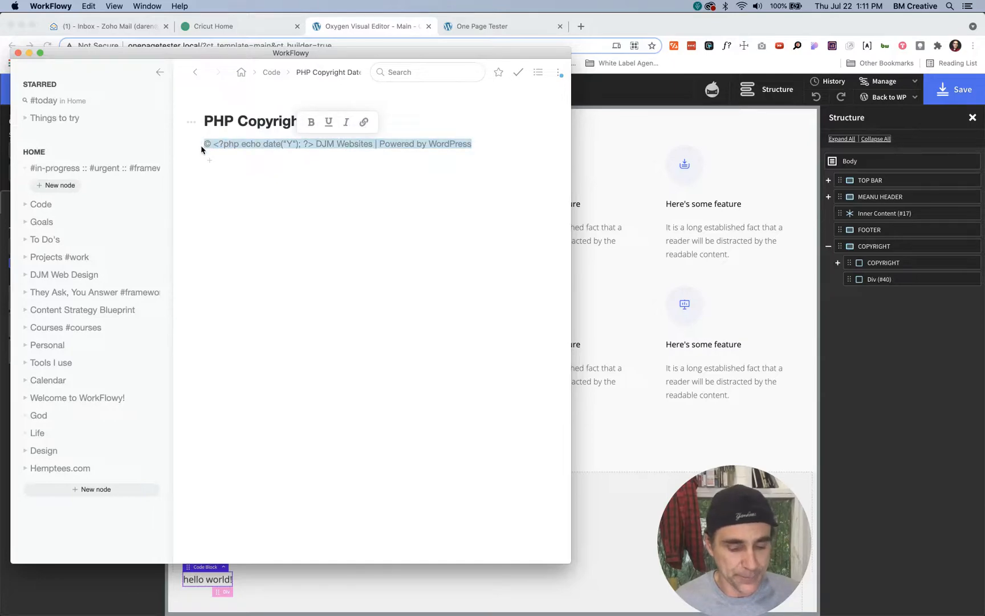
Step: Back in the Oxygen editor, replace the Code Block's default PHP with the copied copyright date snippet
click(603, 519)
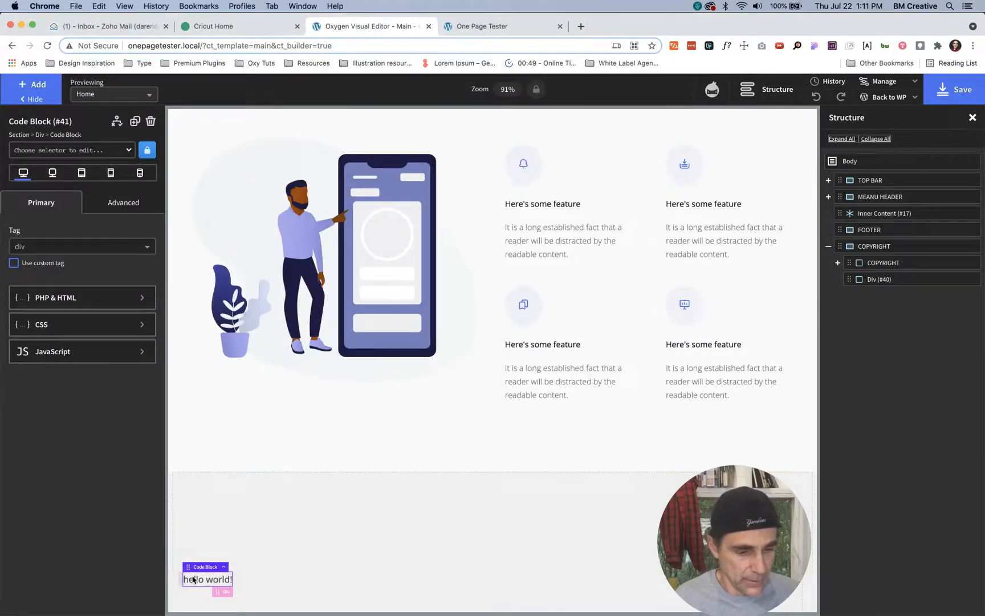
click(74, 301)
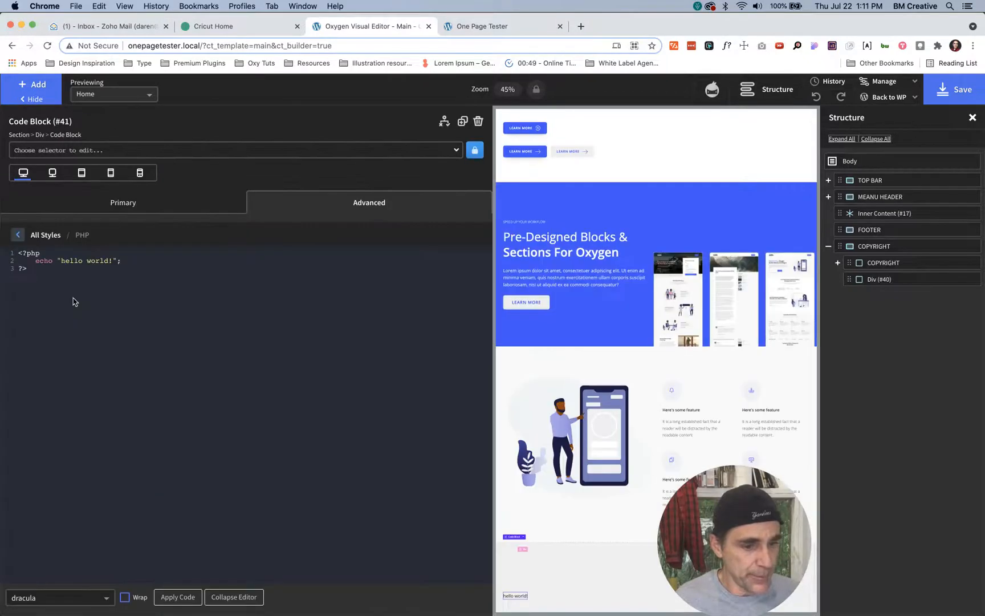
key(super+a)
key(super+v)
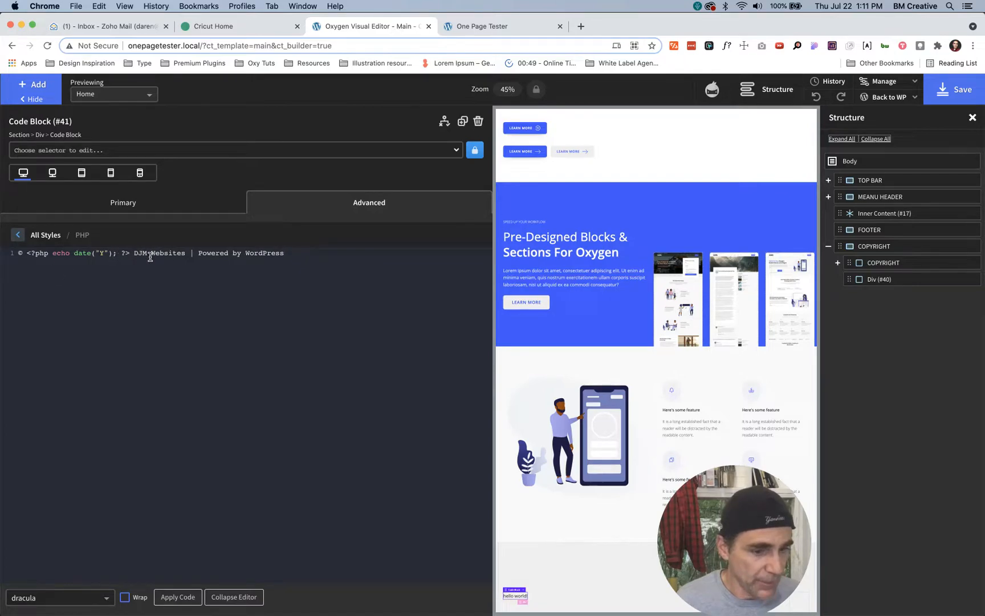
Step: Copy "Cricut, Inc. All rights reserved." from the copyright line in the Cricut home page footer
click(223, 30)
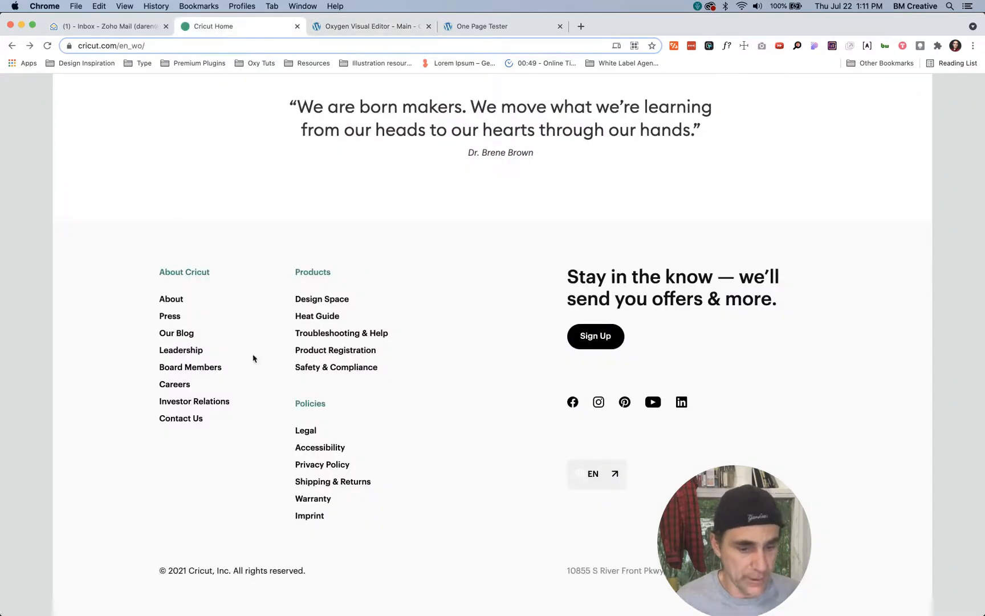
drag(306, 572, 216, 570)
click(320, 575)
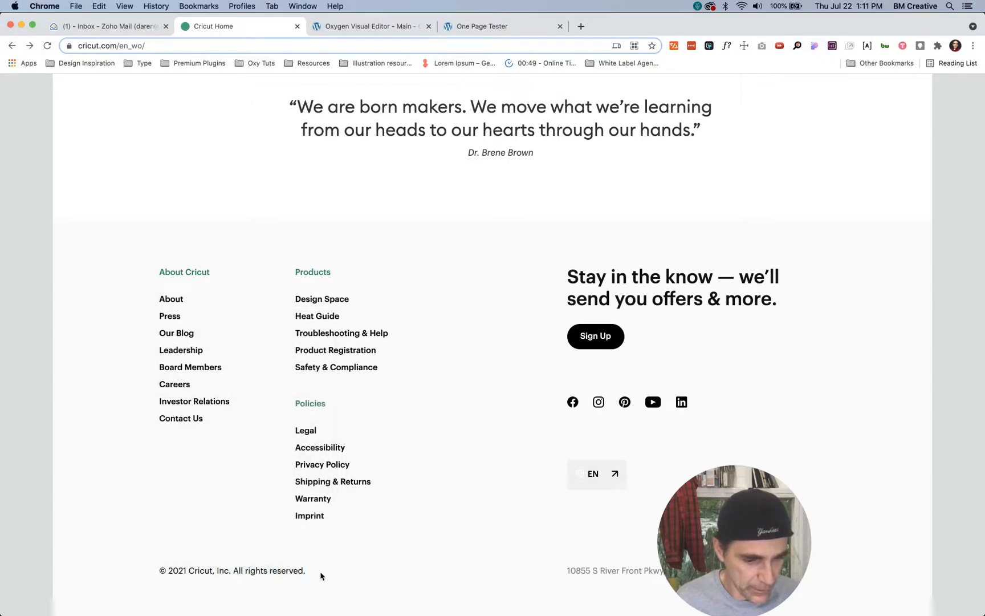
drag(313, 571, 189, 568)
key(cmd+c)
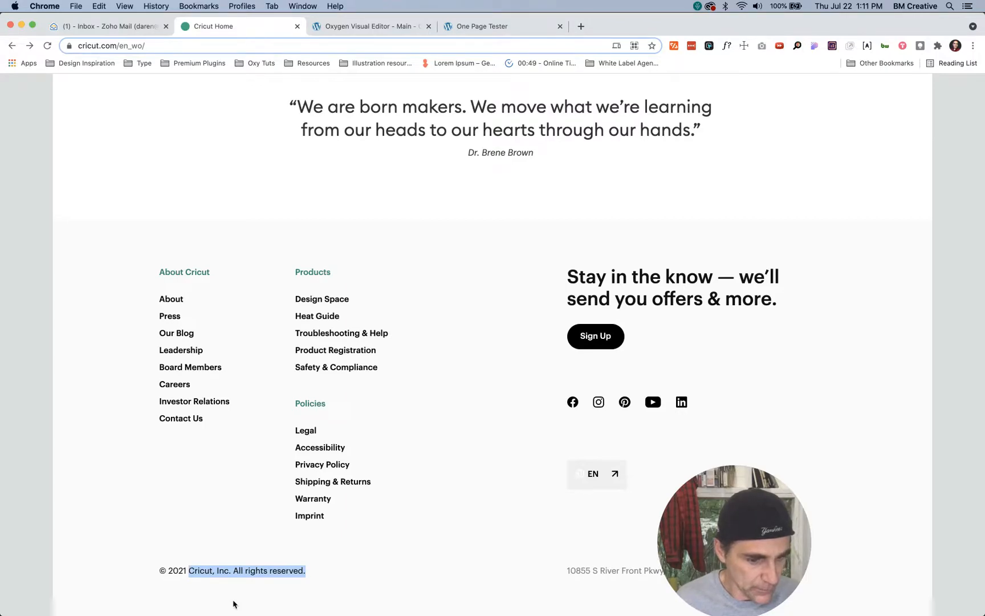
Step: Replace "DJM Websites | Powered by WordPress" in the Code Block with "Cricut, Inc. All rights reserved.", apply the code and collapse the editor
click(342, 26)
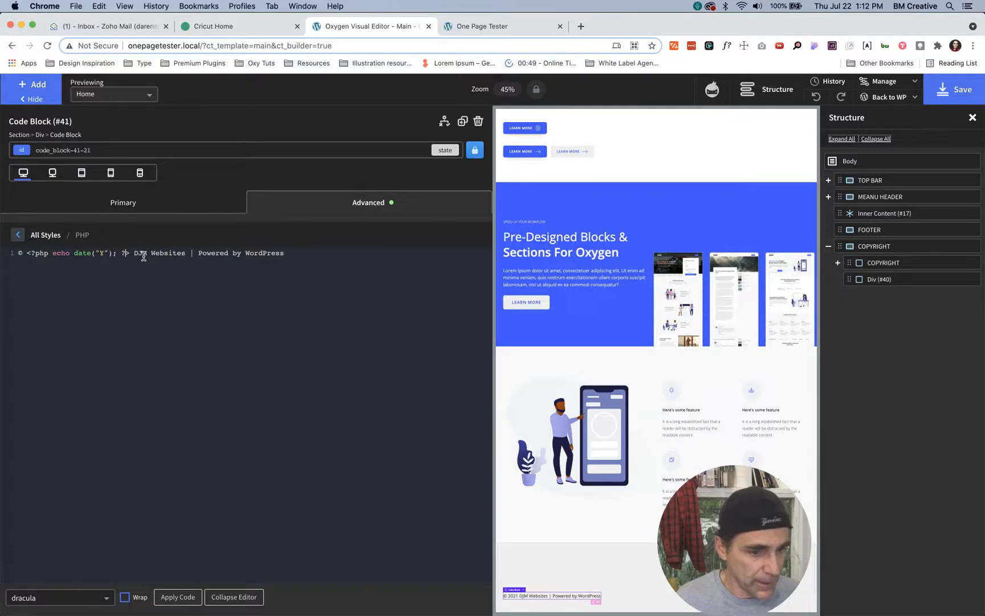
drag(134, 253, 221, 272)
key(cmd+v)
click(178, 597)
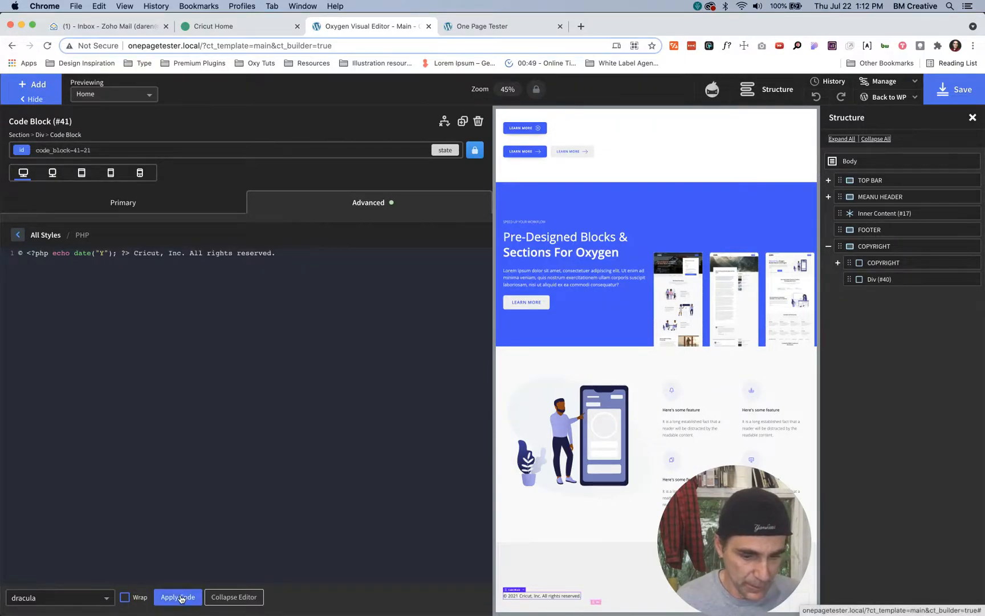
click(234, 597)
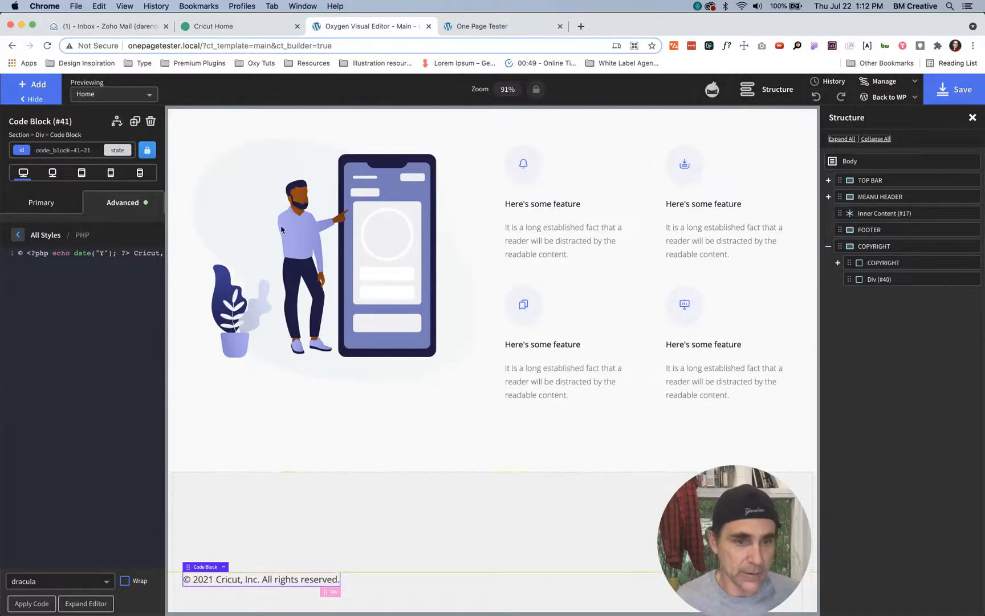
Step: Inspect the font size, weight, line height and color of the Cricut footer's copyright line with WhatFont
click(247, 26)
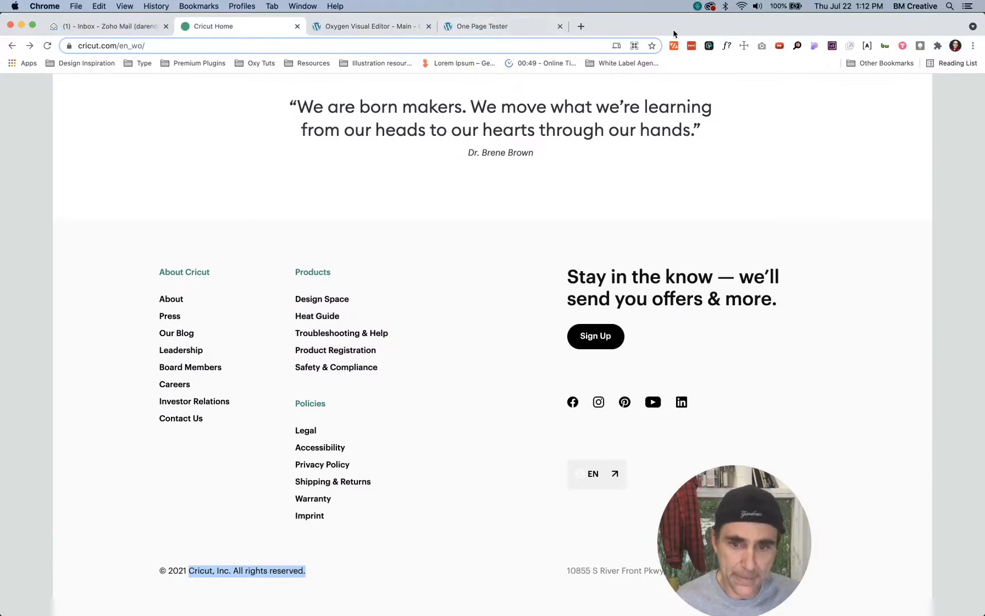
click(725, 48)
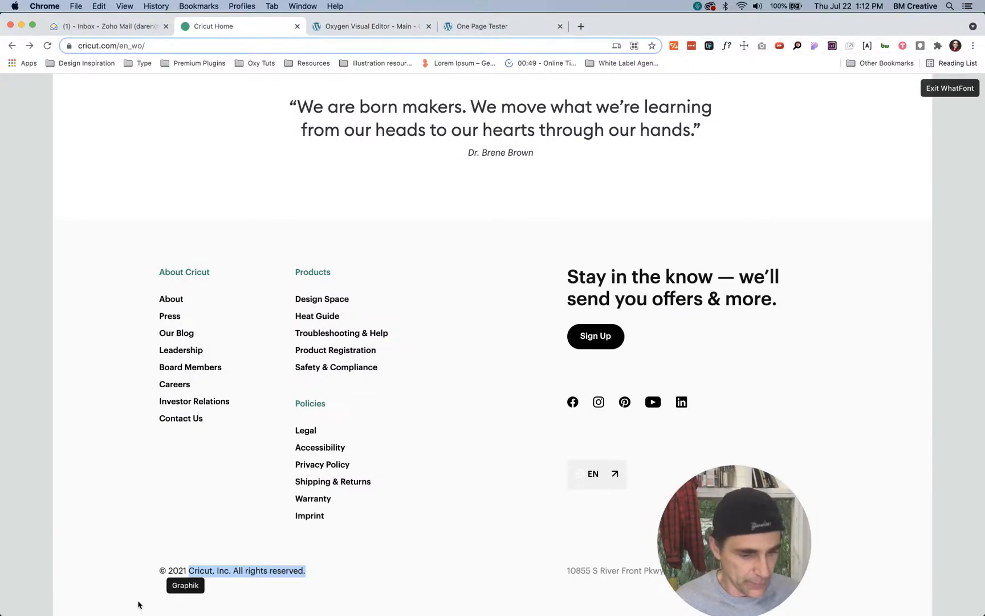
click(176, 569)
scroll(178, 563, down, 3)
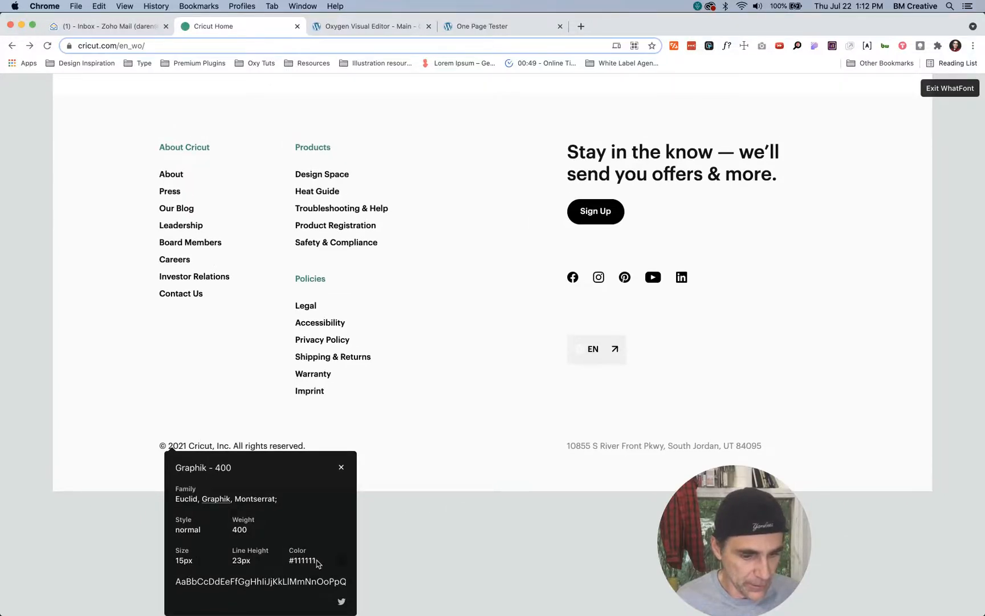
click(342, 469)
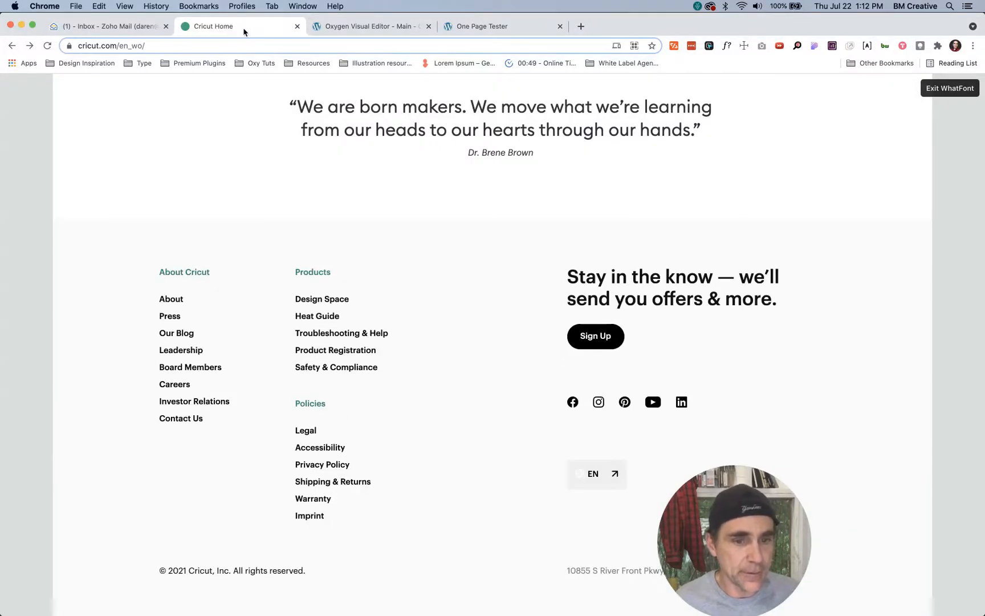
Step: Set the copyright Code Block's typography font size to 15 px
click(349, 28)
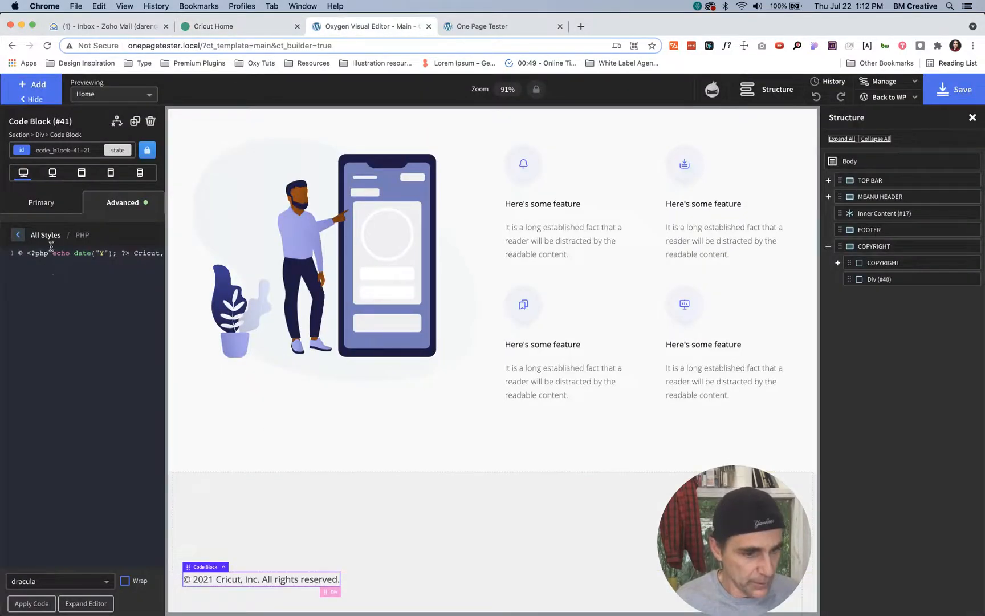
click(45, 205)
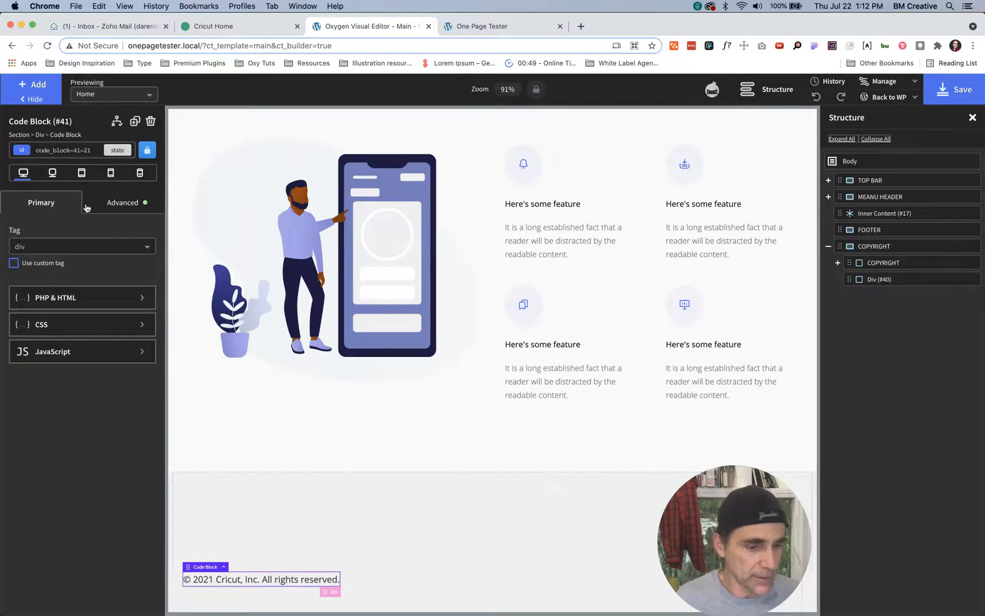
click(113, 206)
click(70, 313)
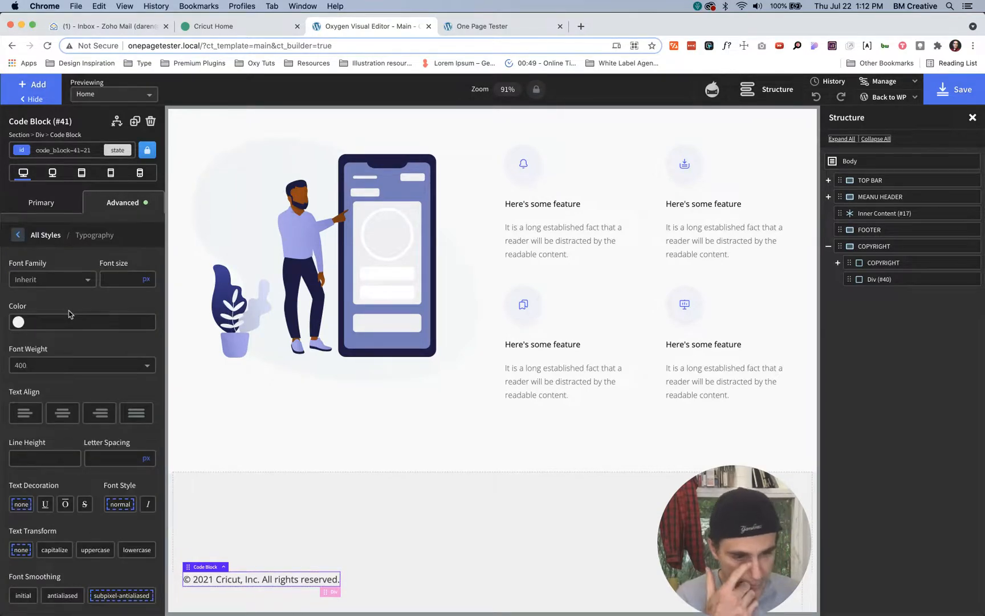
click(119, 275)
text(15)
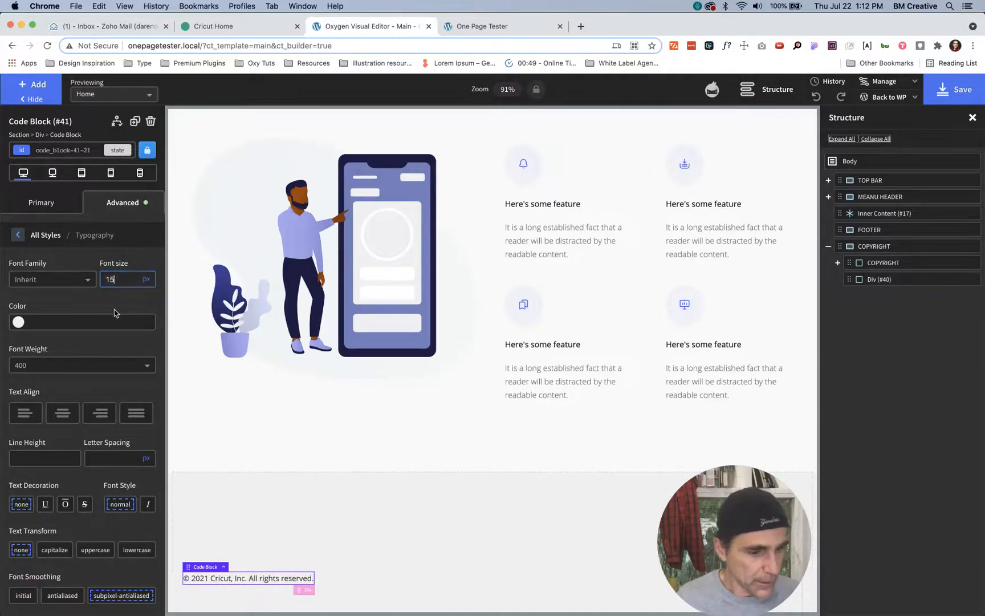
Step: Set the copyright Code Block's text color to #111111
click(32, 322)
click(18, 322)
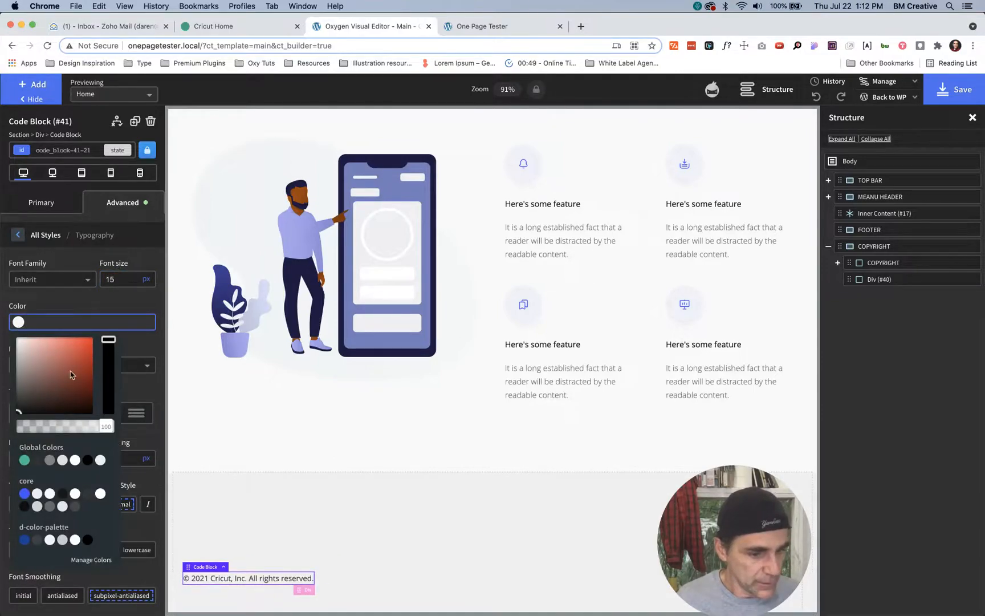
click(49, 296)
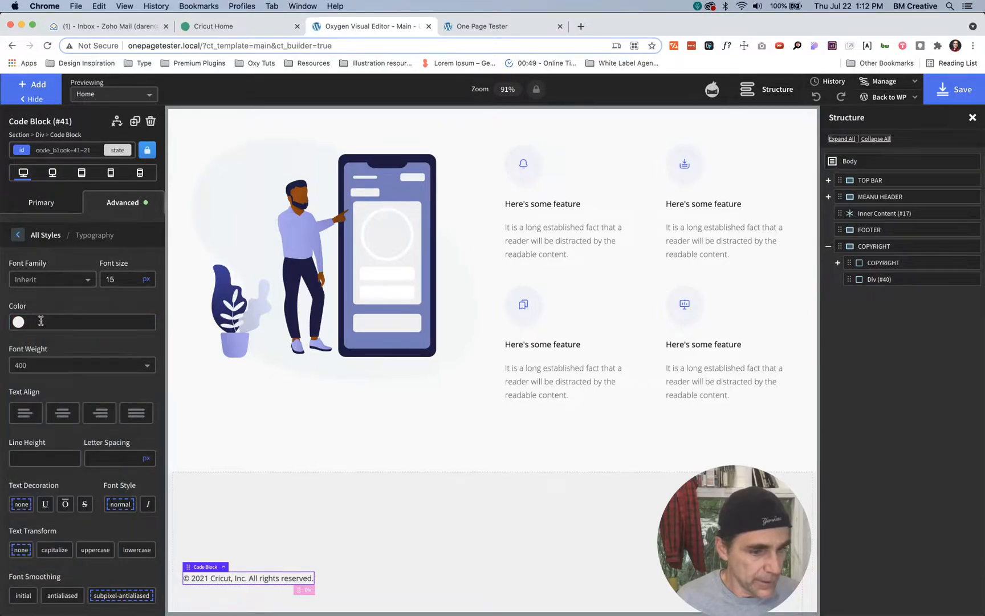
click(41, 322)
text(#111111)
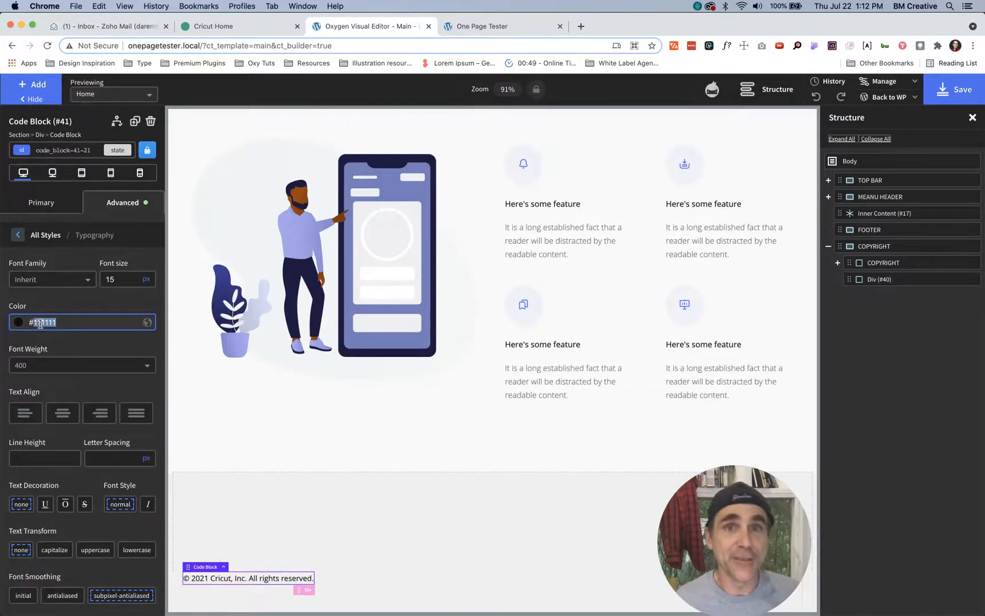
click(78, 306)
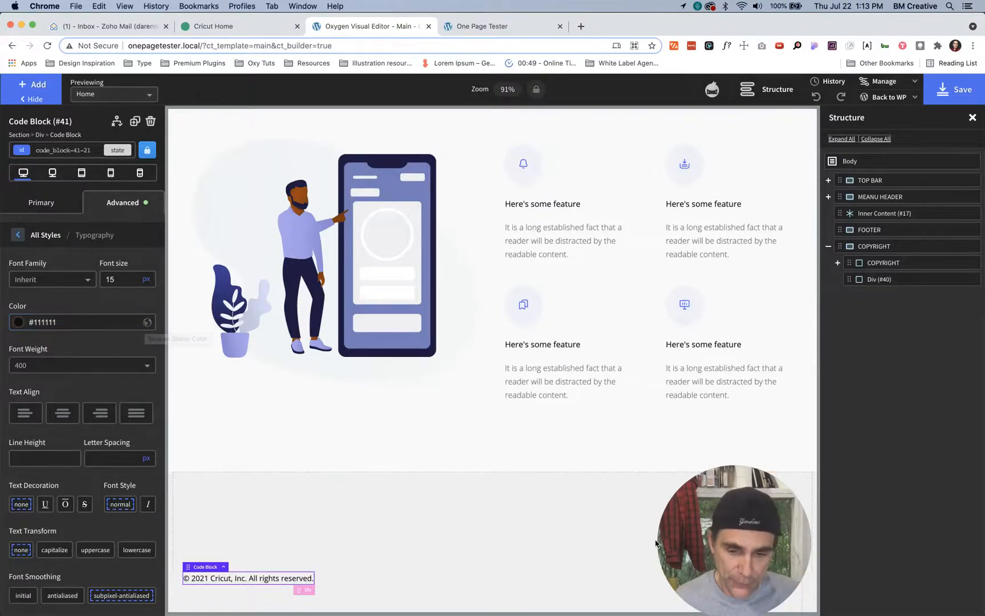
Step: Inspect the font size, weight, line height and color of the Cricut footer's address line with WhatFont
drag(691, 537, 857, 527)
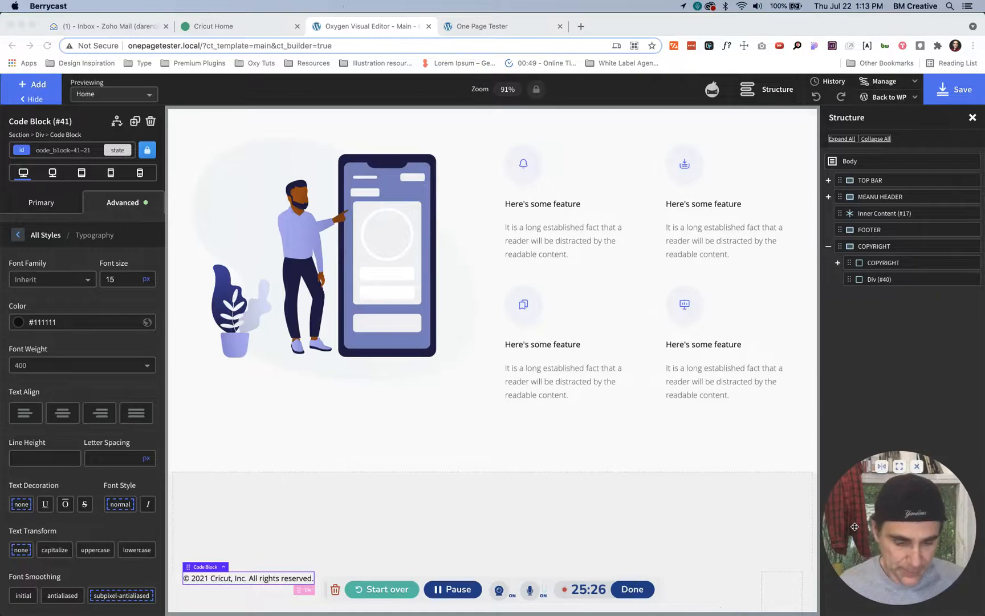
click(202, 26)
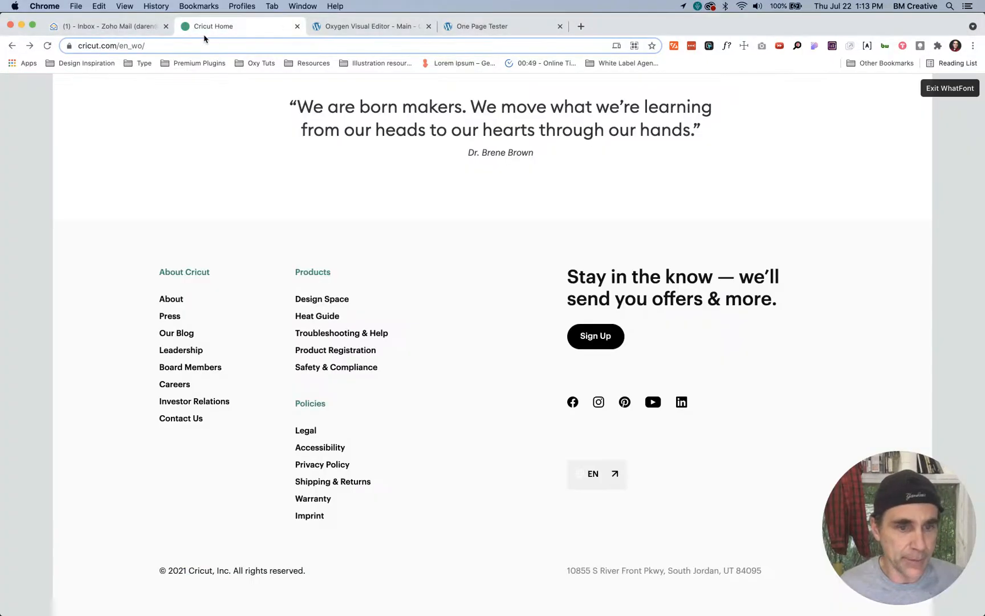
click(619, 576)
scroll(618, 575, down, 3)
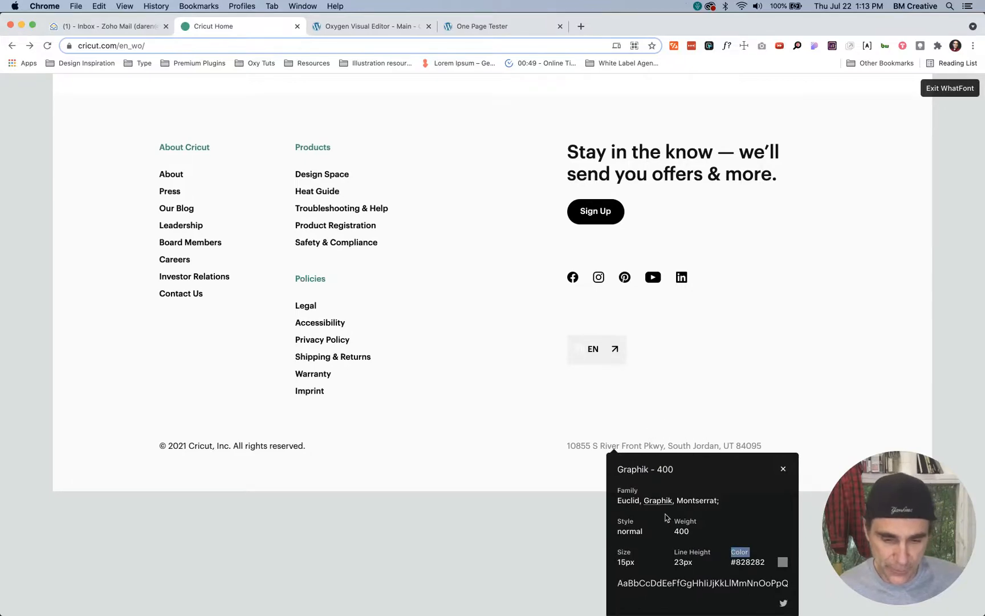
scroll(665, 516, down, 1)
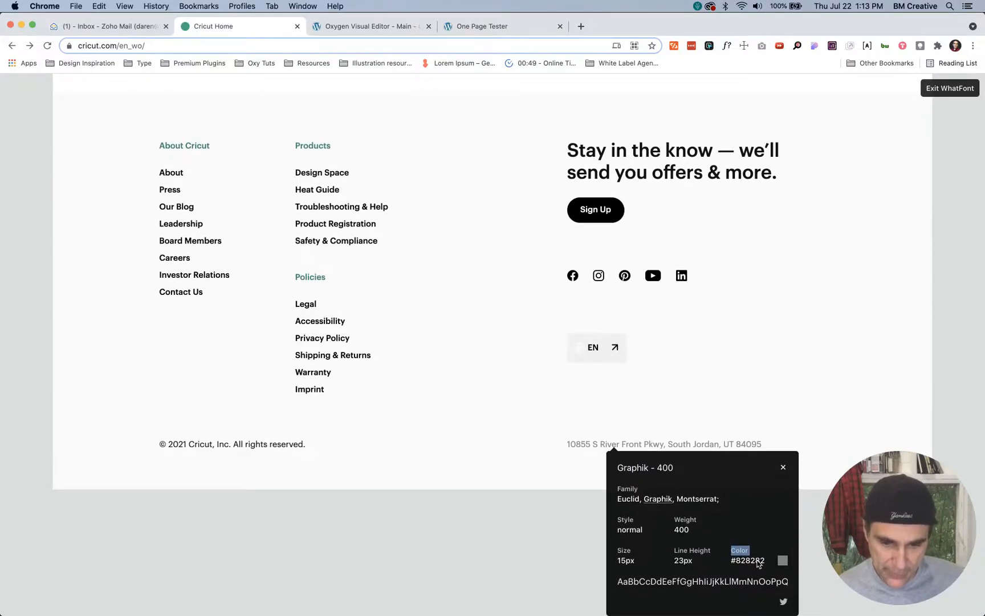
click(783, 467)
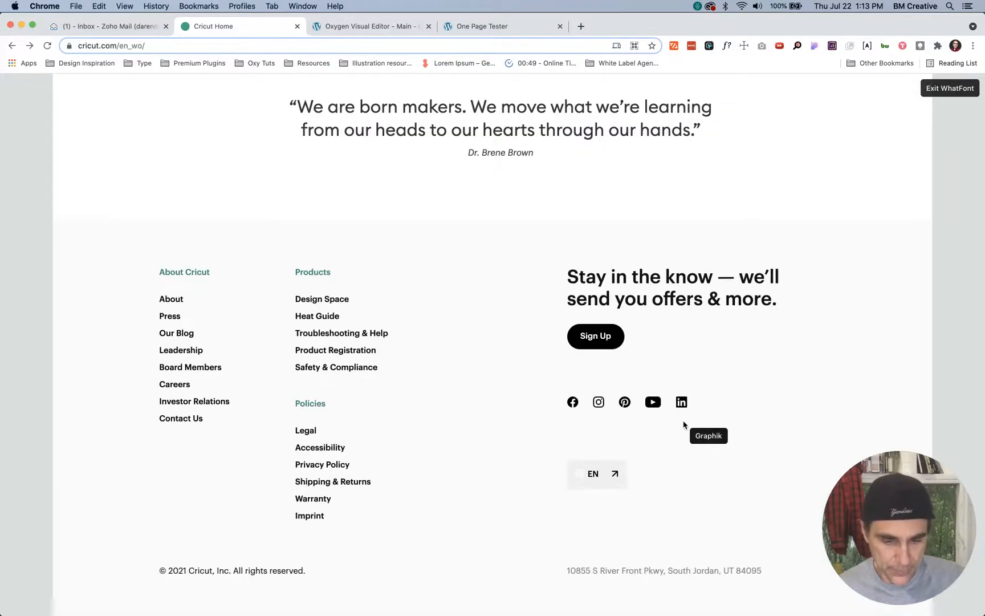
Step: Exit WhatFont and copy the company's street address line from the Cricut footer
click(725, 50)
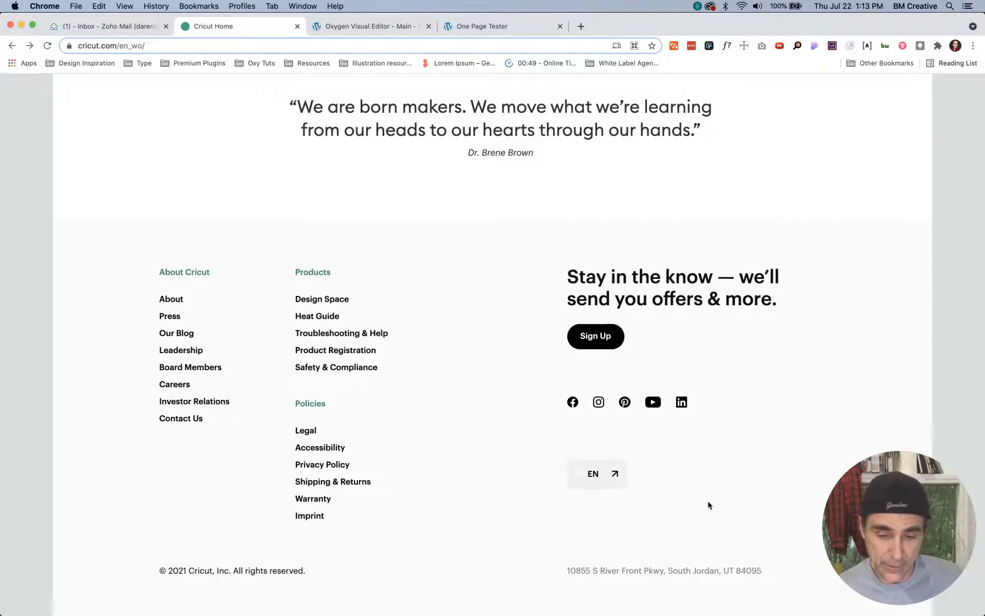
drag(763, 574, 566, 571)
key(super+c)
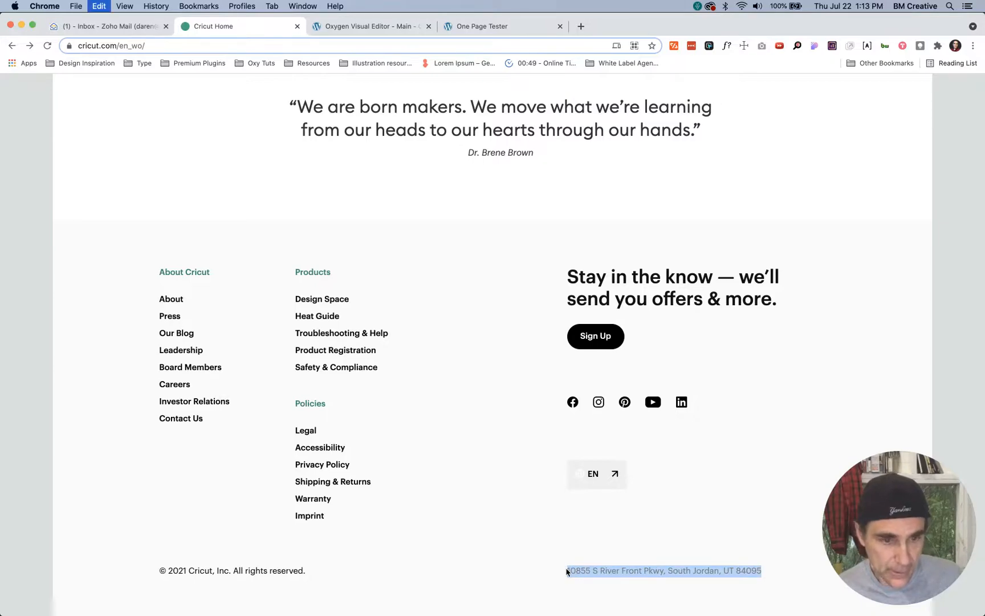
Step: In the Oxygen editor, add a Text element to the copyright section's empty second Div and paste the copied street address as its content
key(ctrl+Tab)
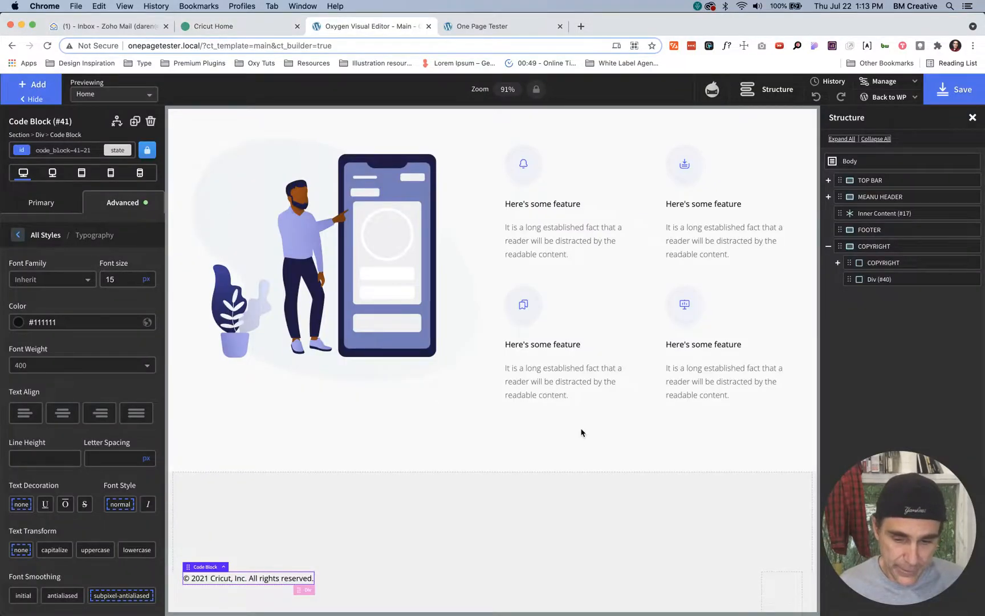
click(772, 594)
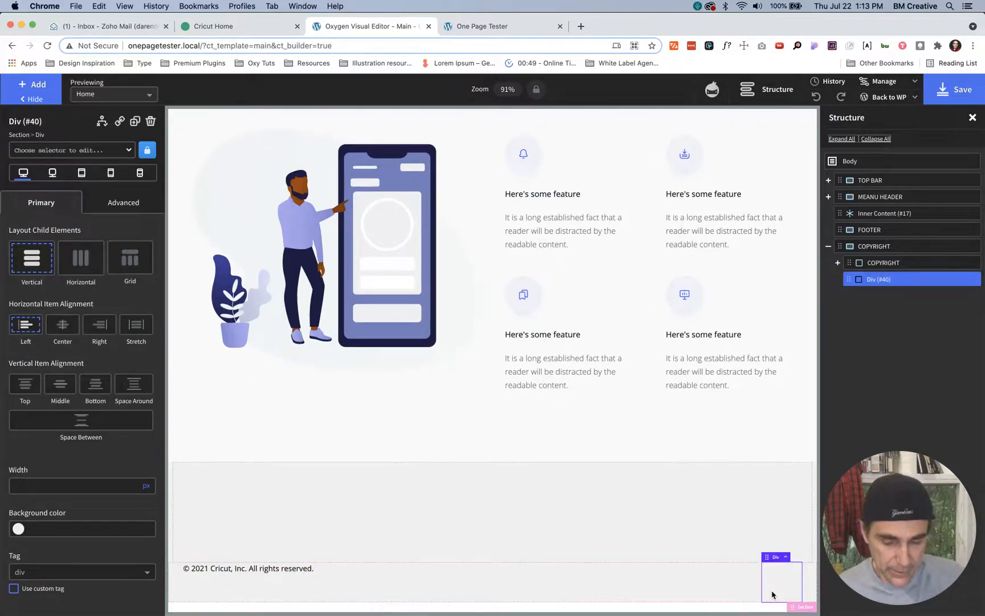
key(t)
click(136, 263)
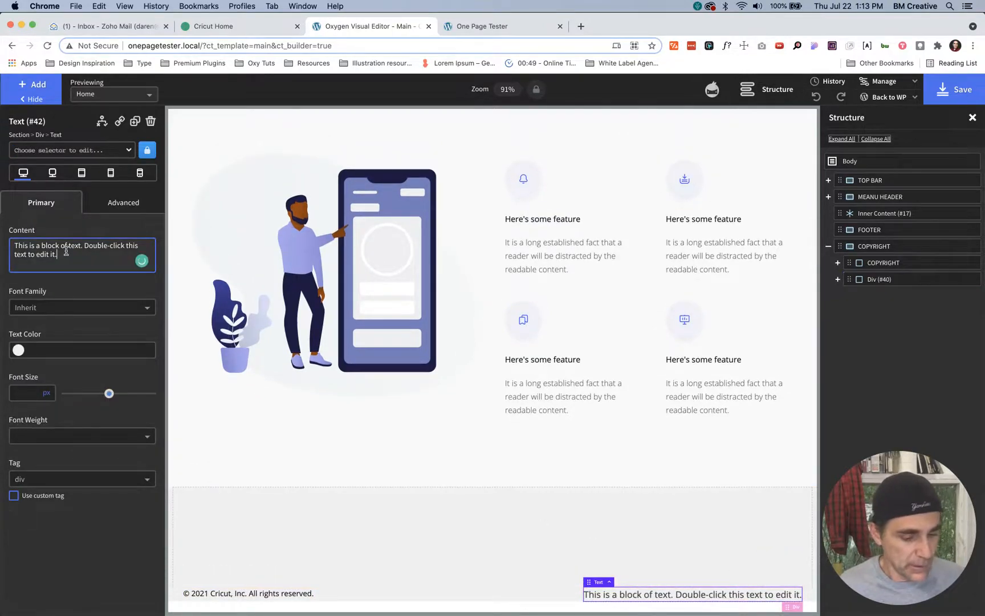
key(super+a)
key(super+v)
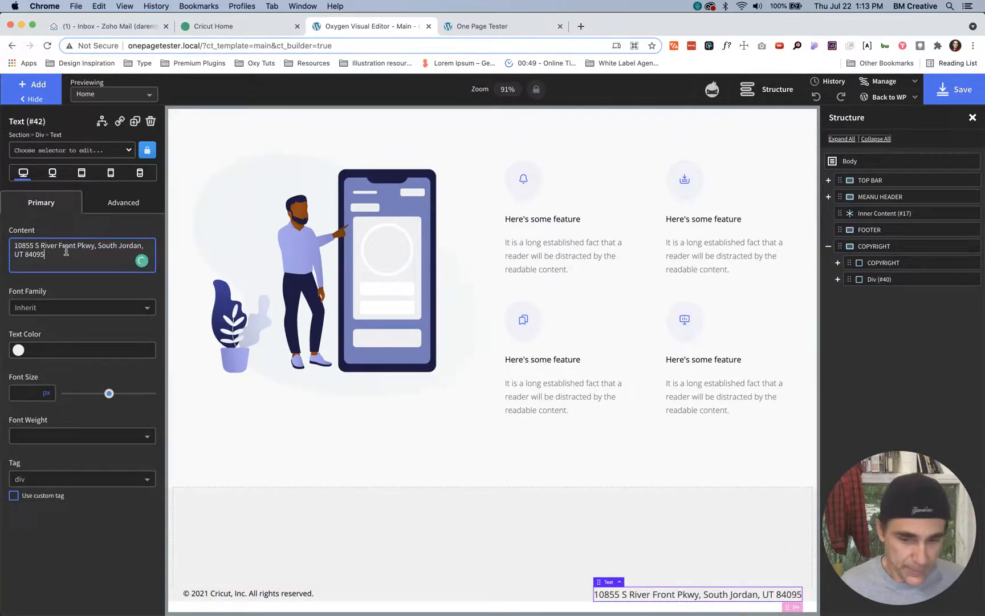
Step: Set the address text's font size to 15 px and its text color to #828282
click(30, 392)
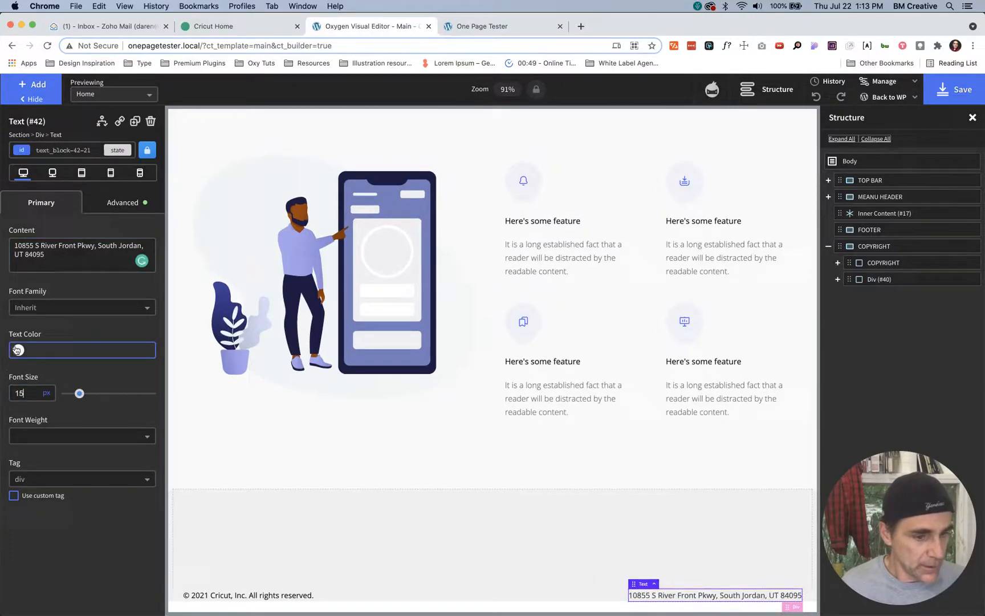
click(17, 350)
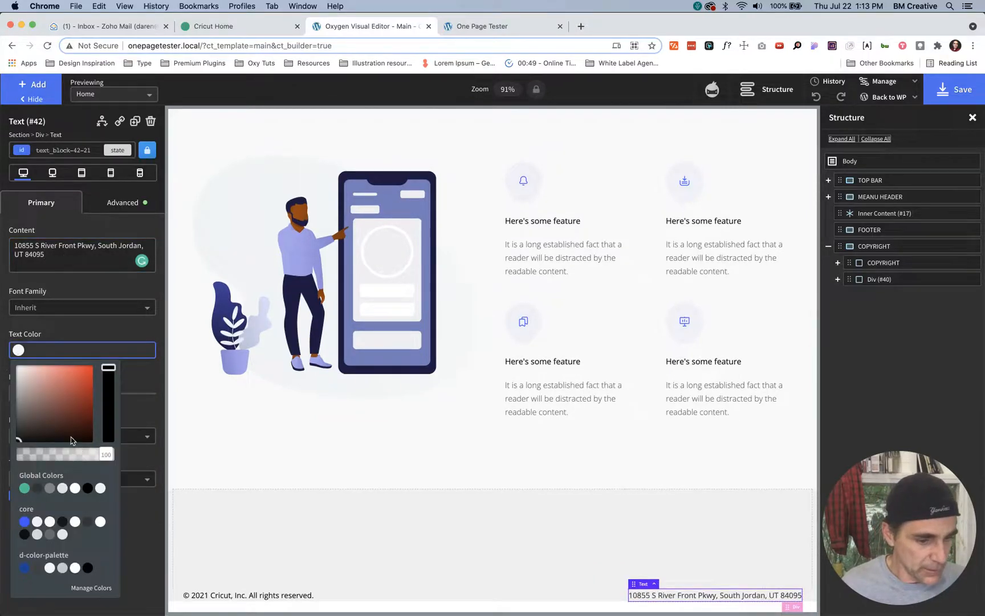
click(45, 349)
text(#)
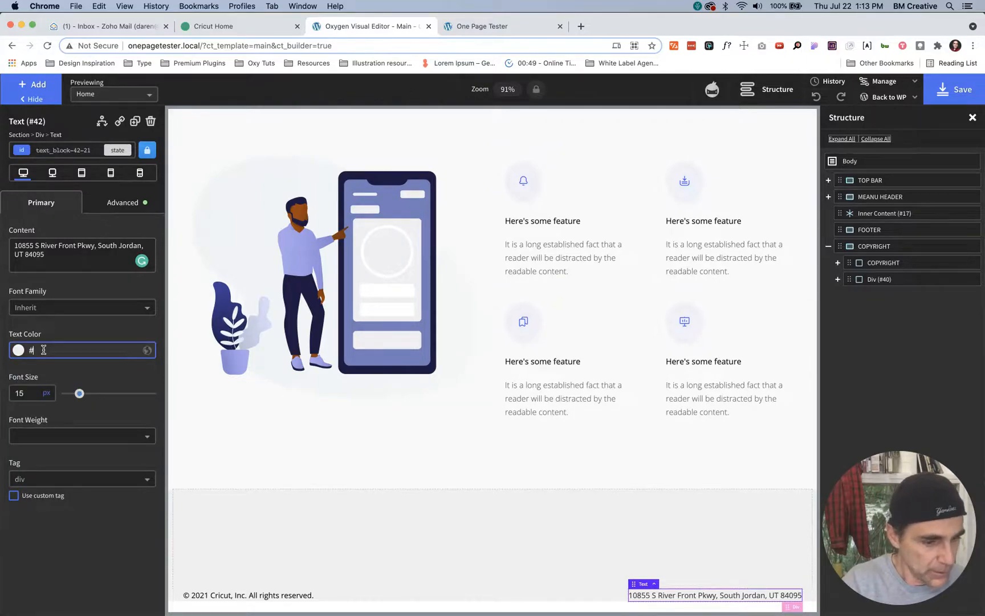
text(828282)
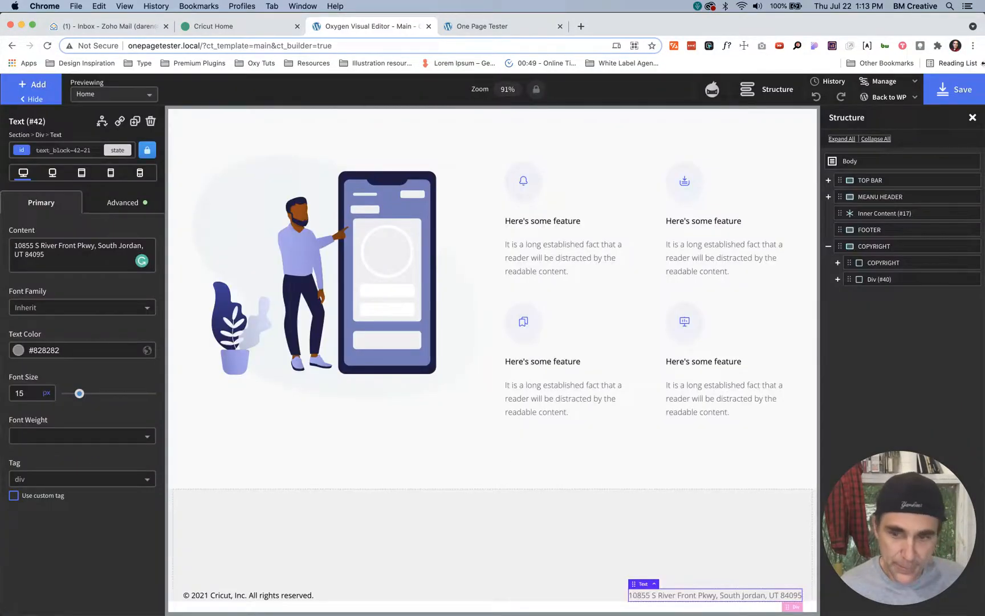
Step: Save the template, check the copyright section on the reloaded One Page Tester page, and return to the Oxygen editor
click(944, 88)
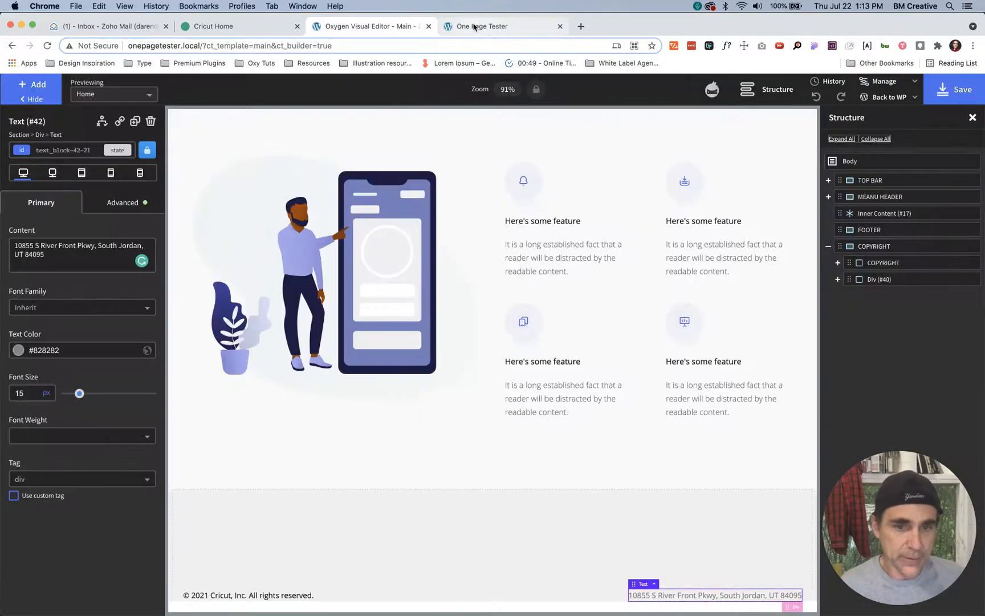
click(473, 26)
key(super+r)
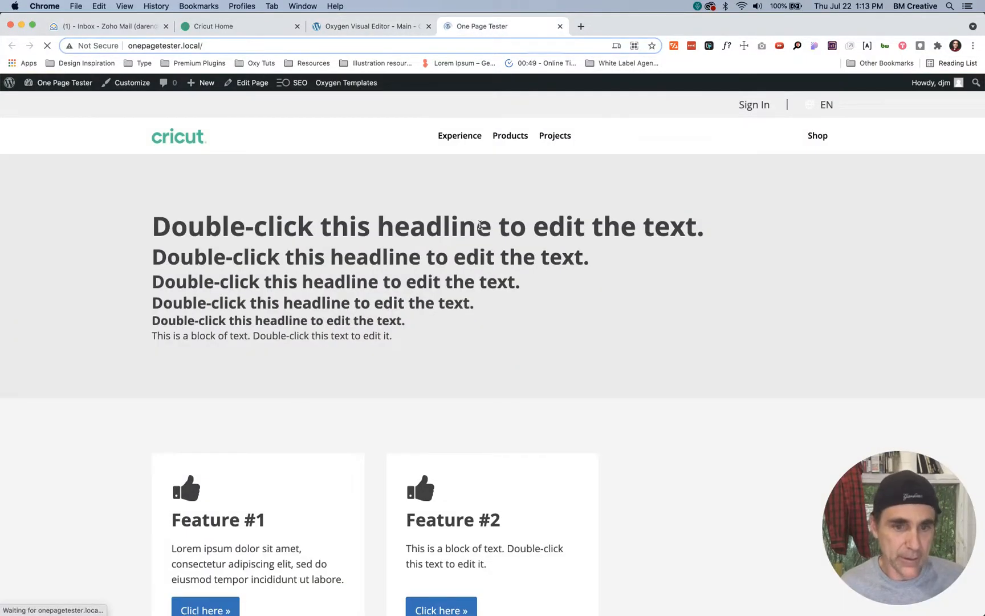
scroll(480, 223, down, 20)
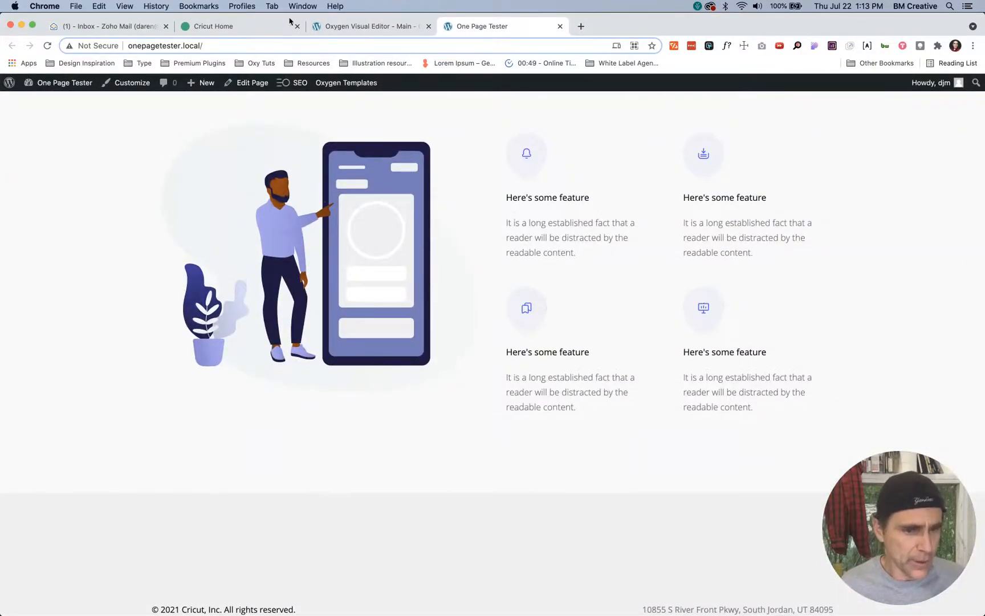
click(363, 27)
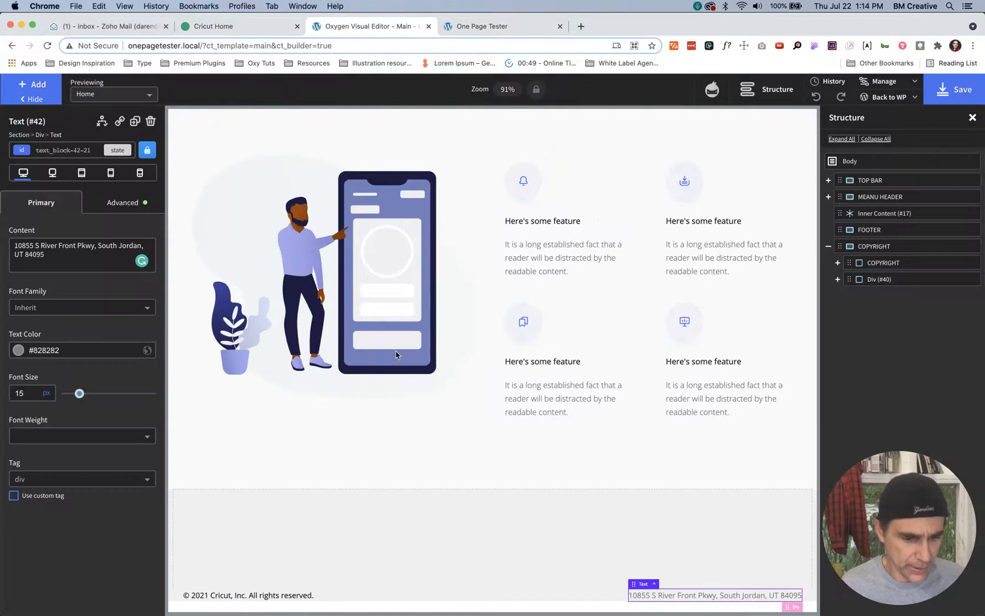
Step: Add the c-padding-top-s class to the COPYRIGHT section
click(867, 249)
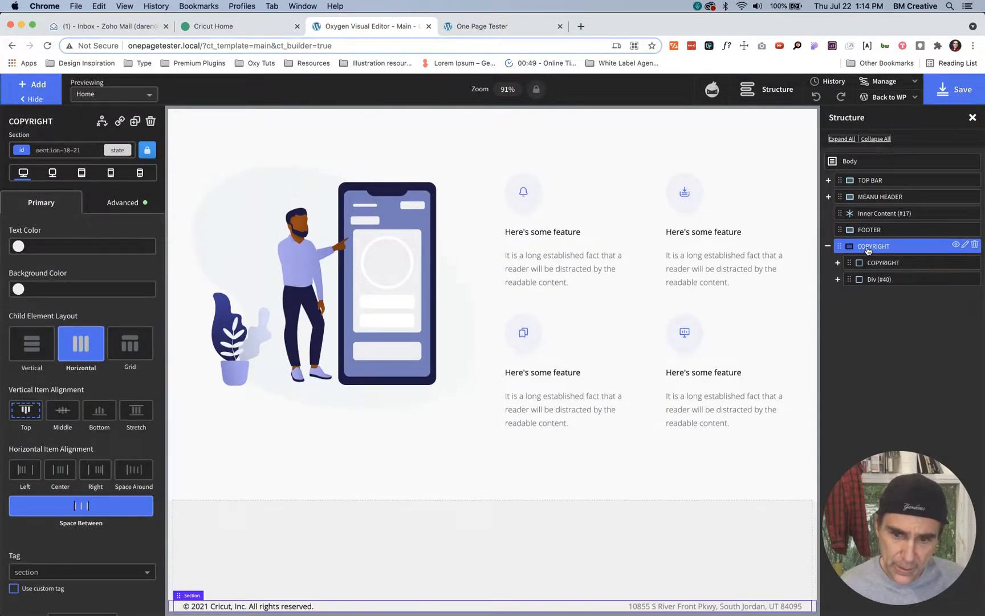
click(91, 144)
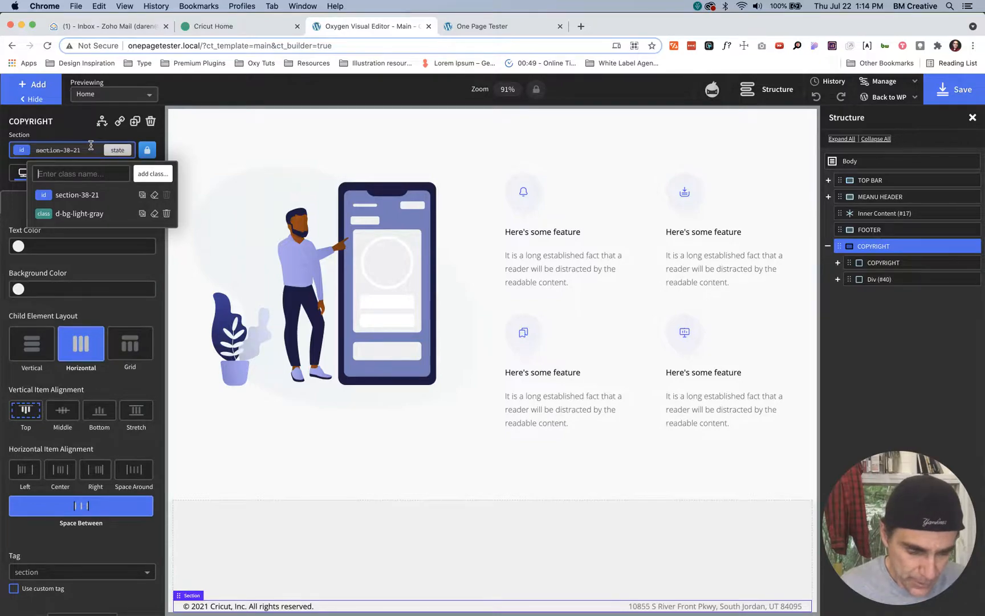
text(top)
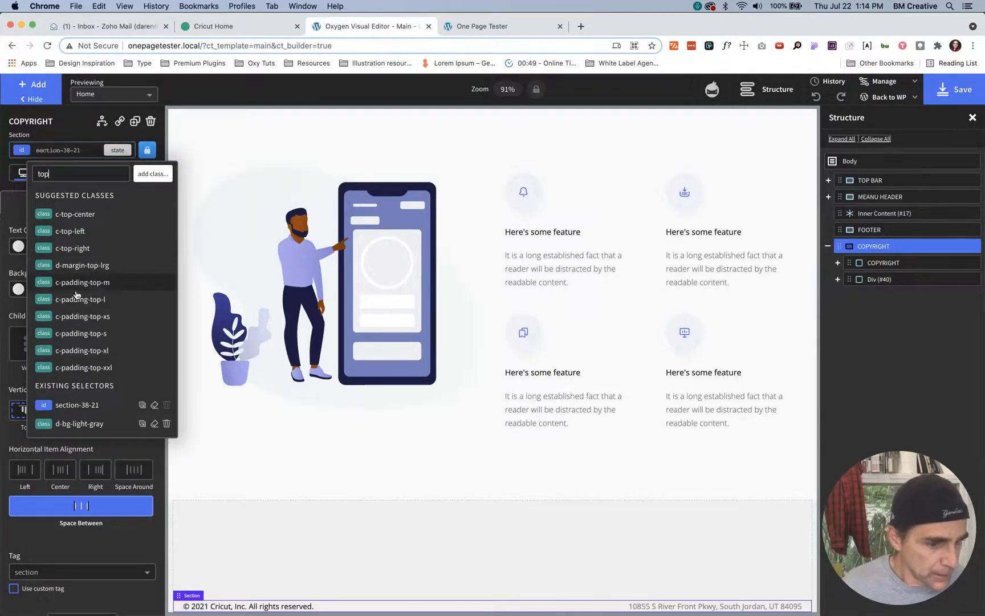
click(69, 333)
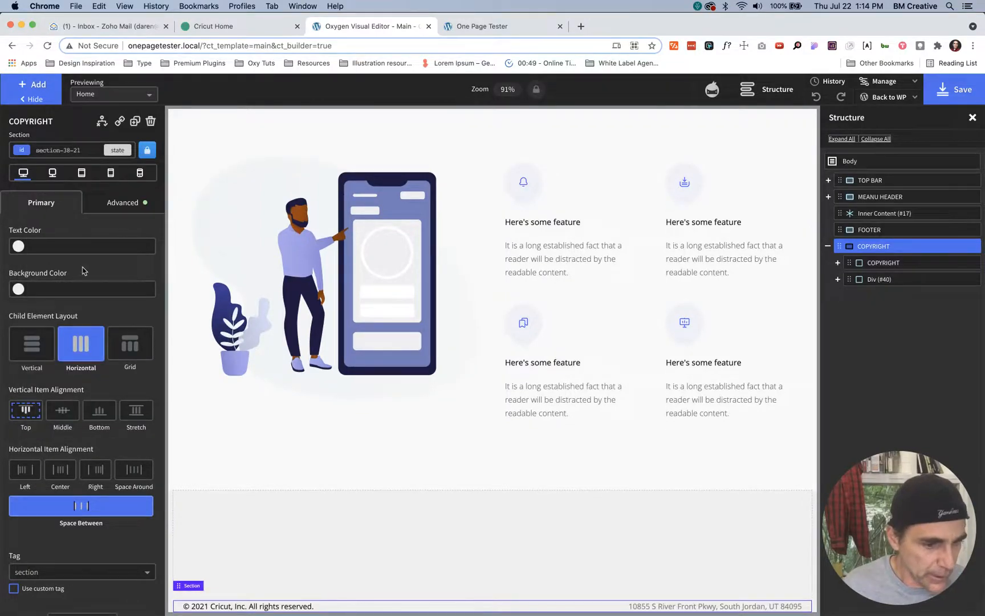
Step: Add the c-margin-bottom-s class to the COPYRIGHT section
click(88, 149)
text(padding)
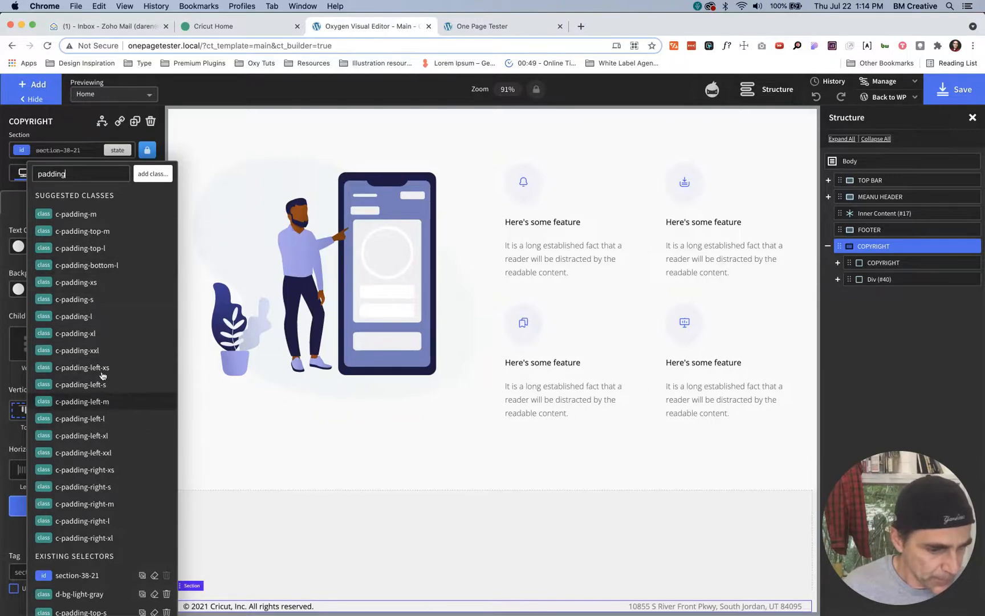
key(super+a)
text(b)
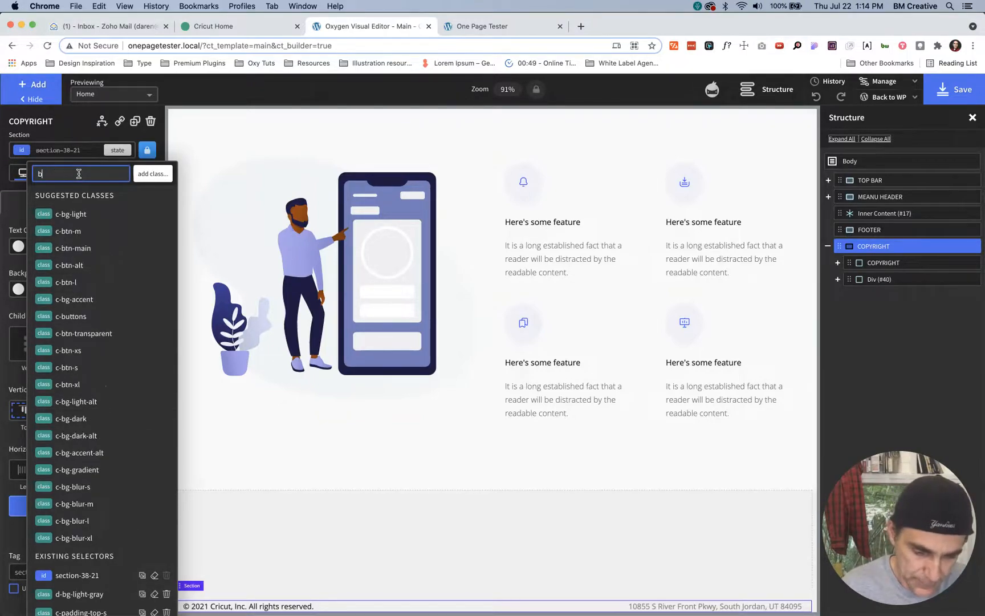
text(ottom)
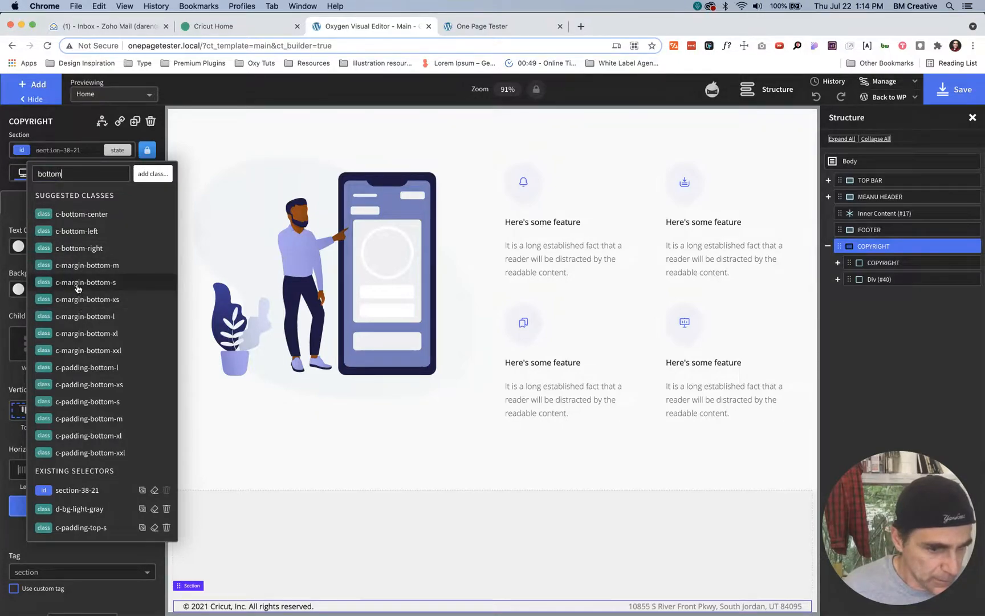
click(80, 283)
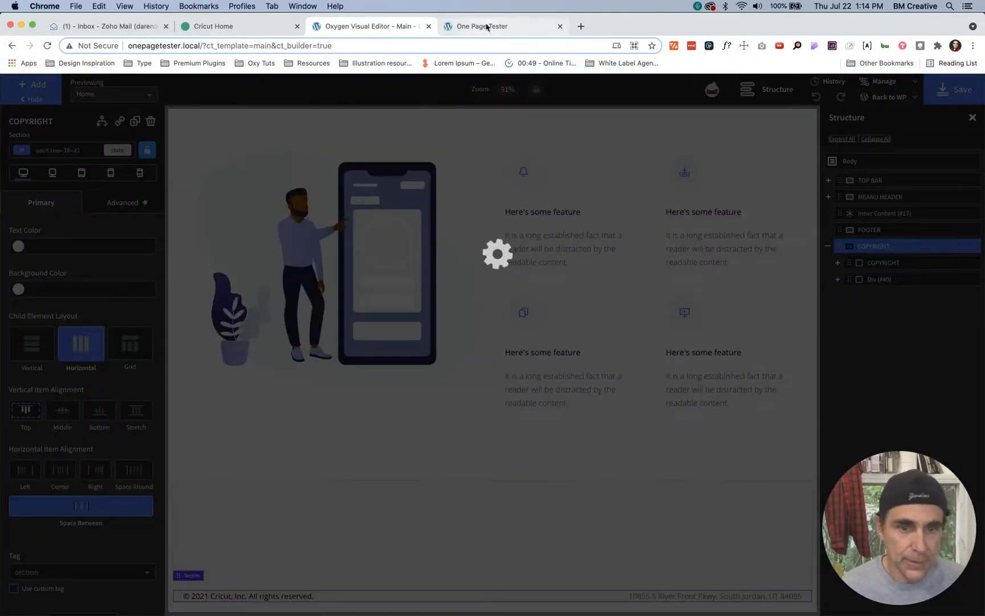
Step: Reload the live One Page Tester page, check the spacing around the copyright row, and return to the Oxygen editor
click(487, 27)
key(super+r)
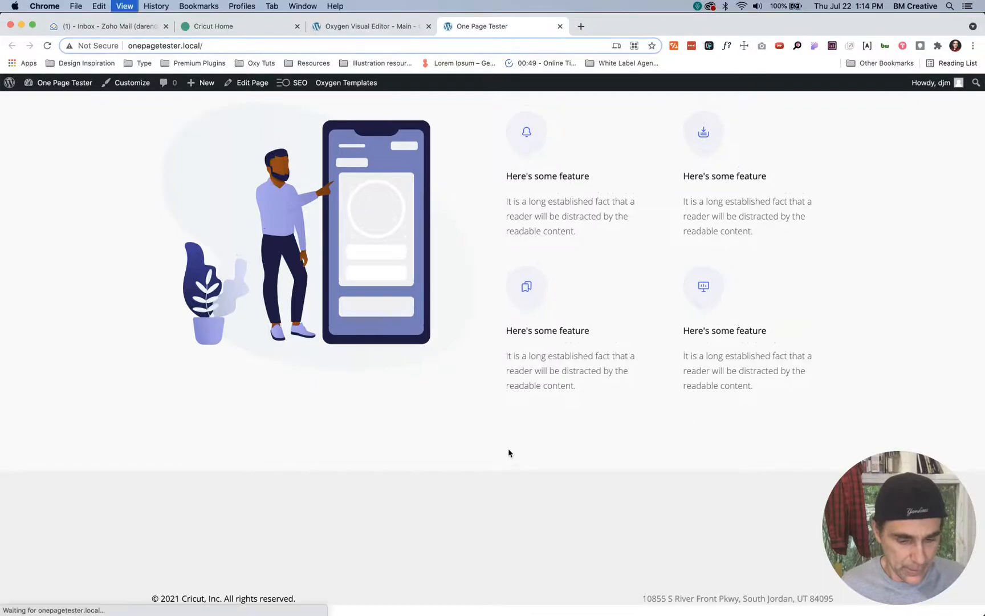
click(360, 30)
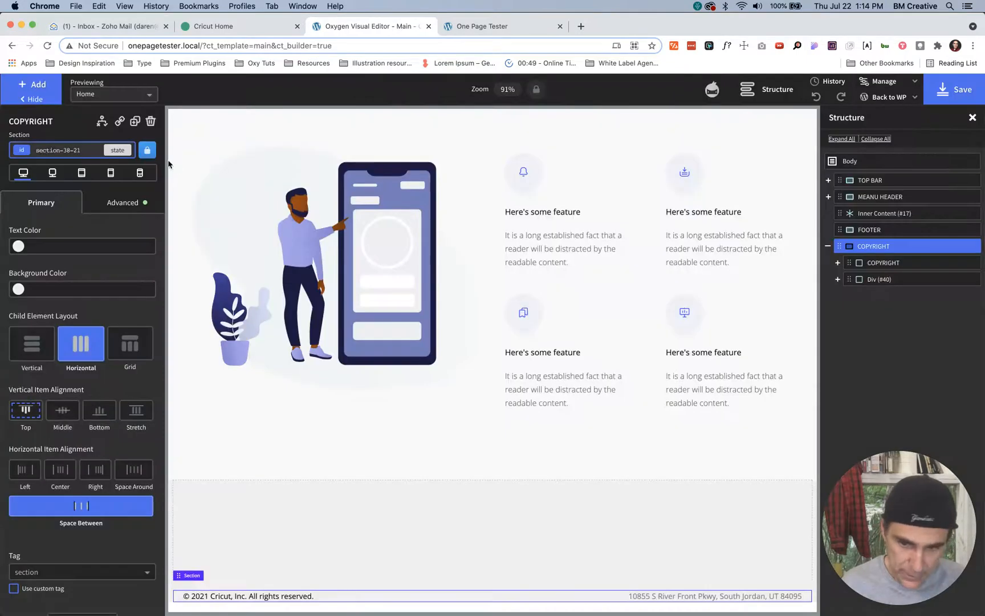
Step: Replace the COPYRIGHT section's c-margin-bottom-s class with c-padding-bottom-s and save the template
click(69, 150)
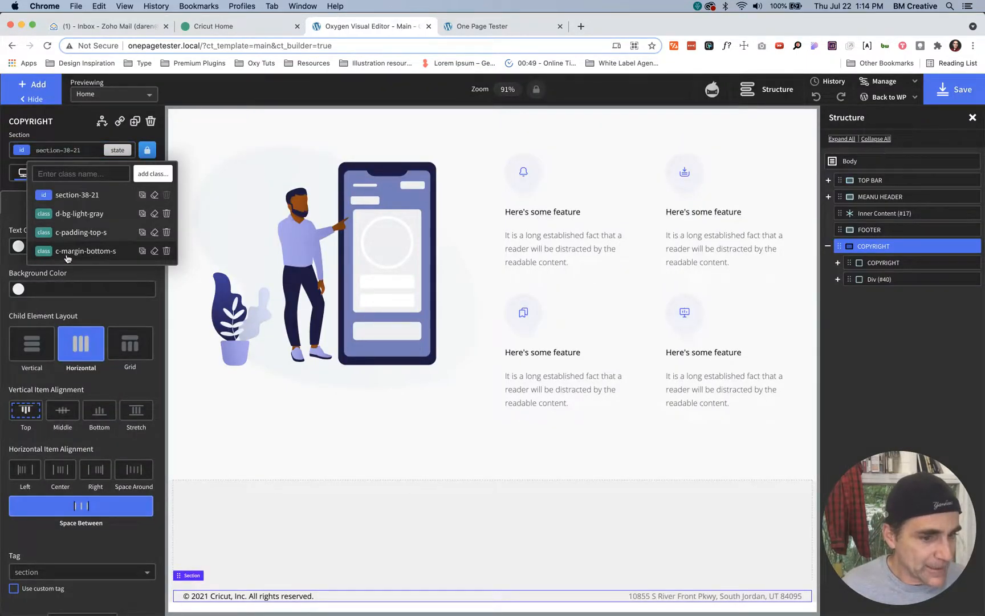
click(167, 251)
click(92, 151)
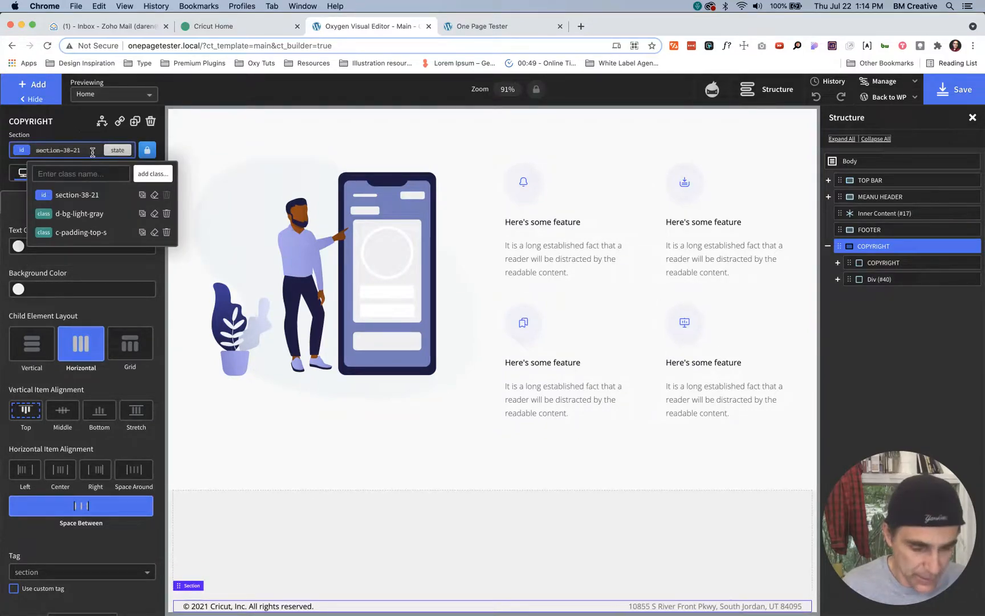
text(padding)
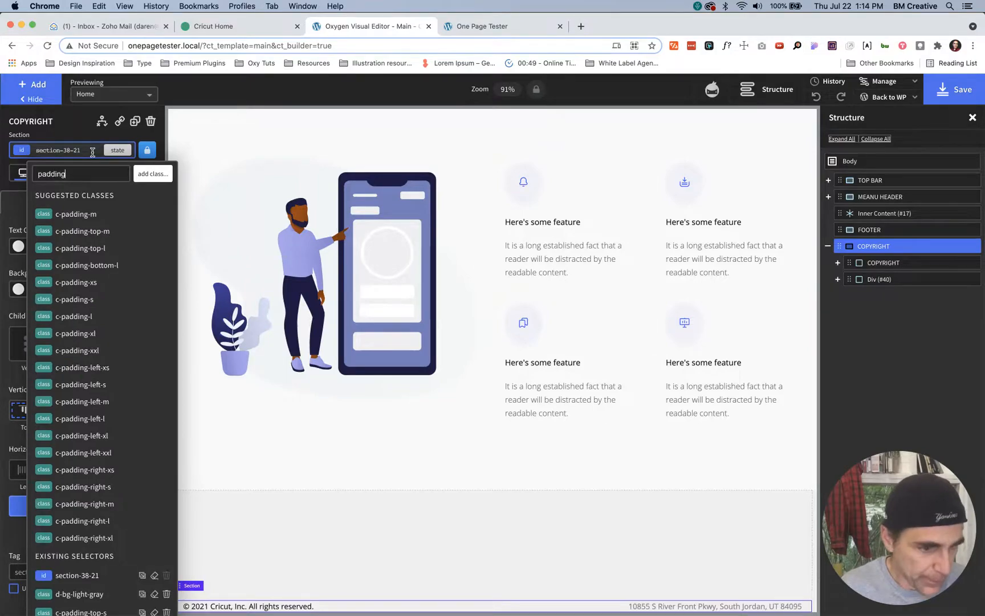
text(-bottom)
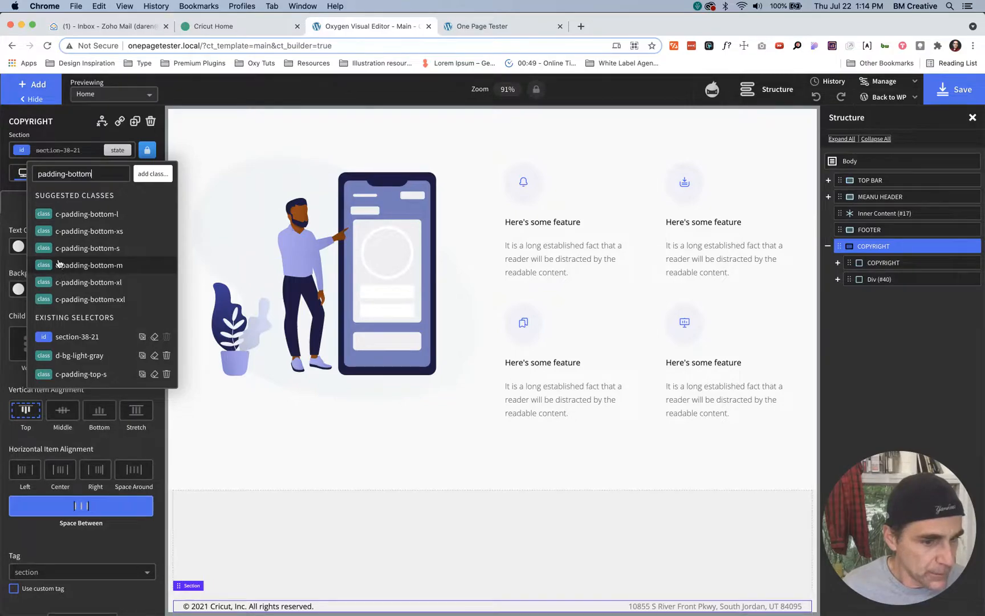
click(79, 249)
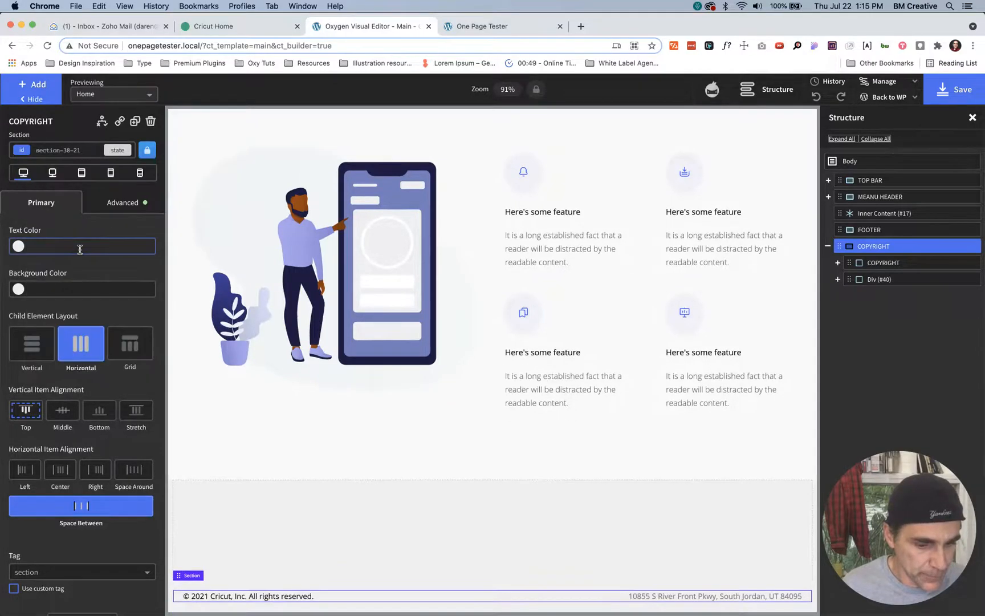
key(super+s)
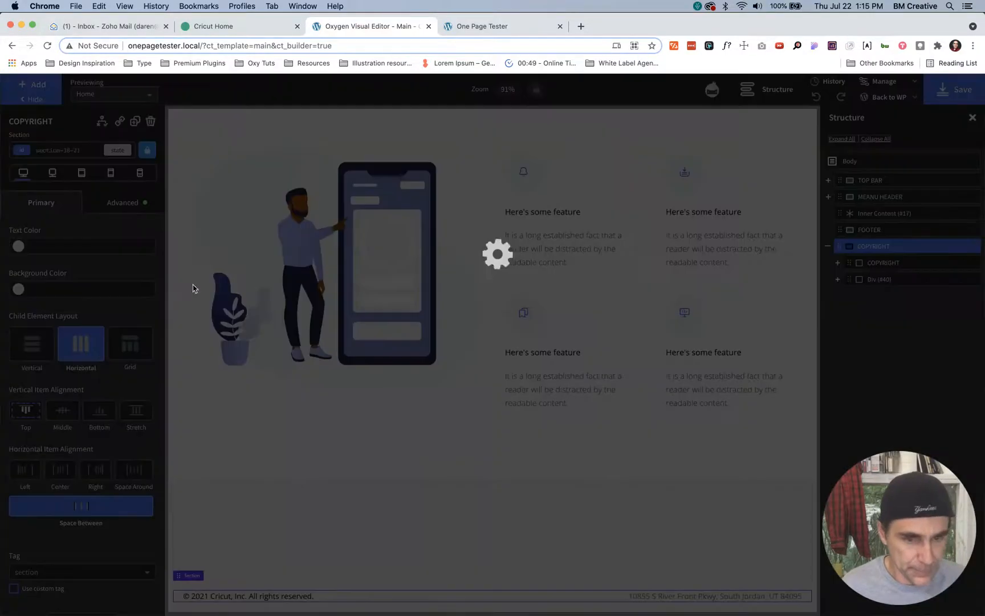
Step: Check the copyright row on the reloaded live page and compare it with the footer of the Cricut reference site
click(488, 27)
key(super+r)
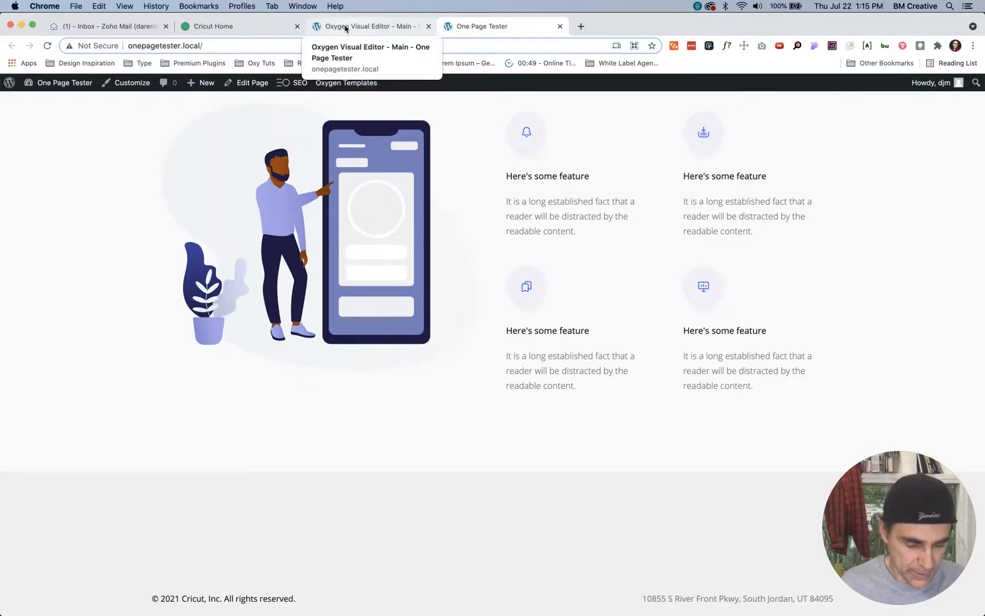
key(super+Tab)
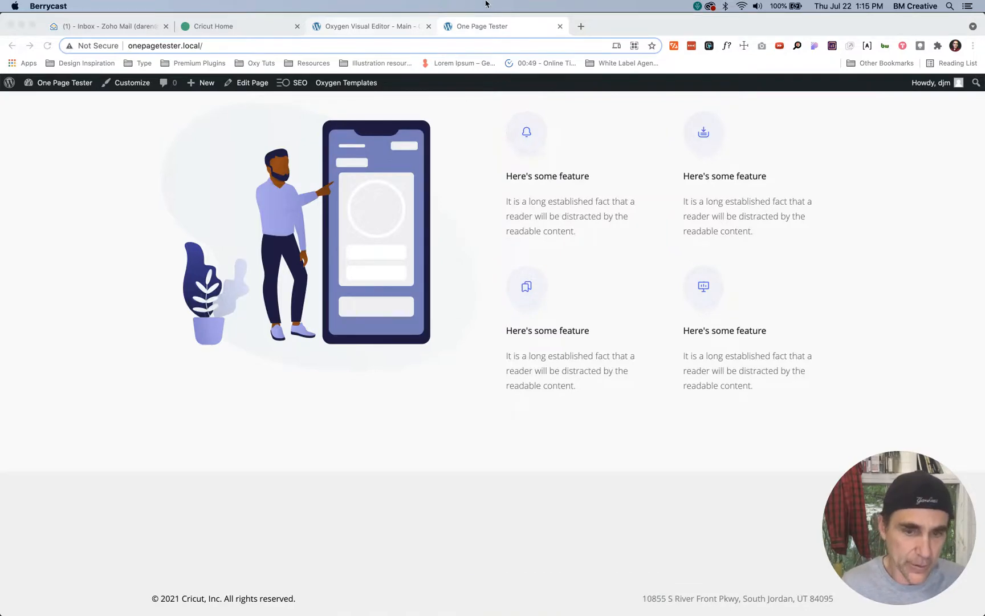
click(378, 30)
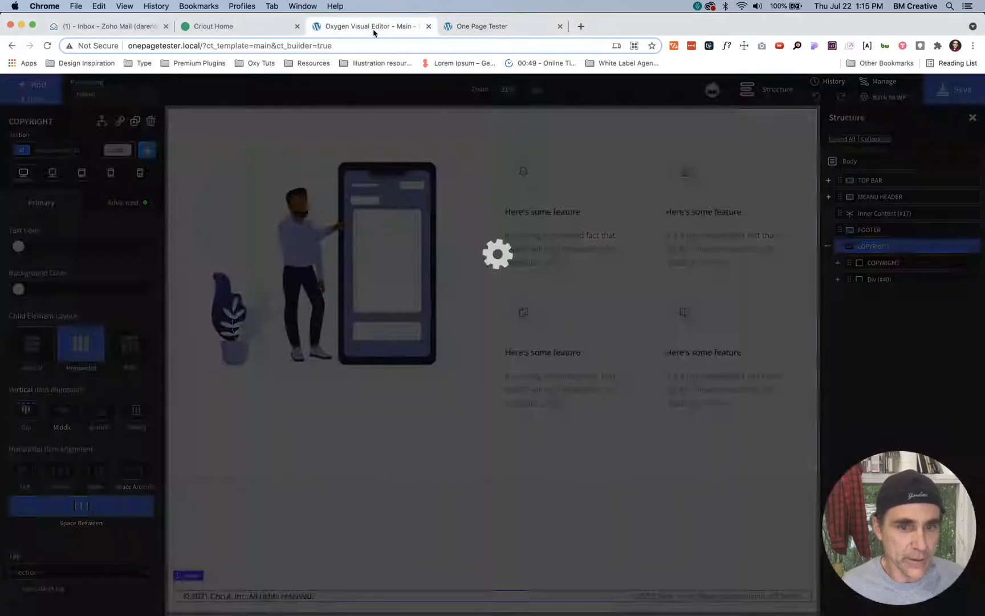
click(256, 23)
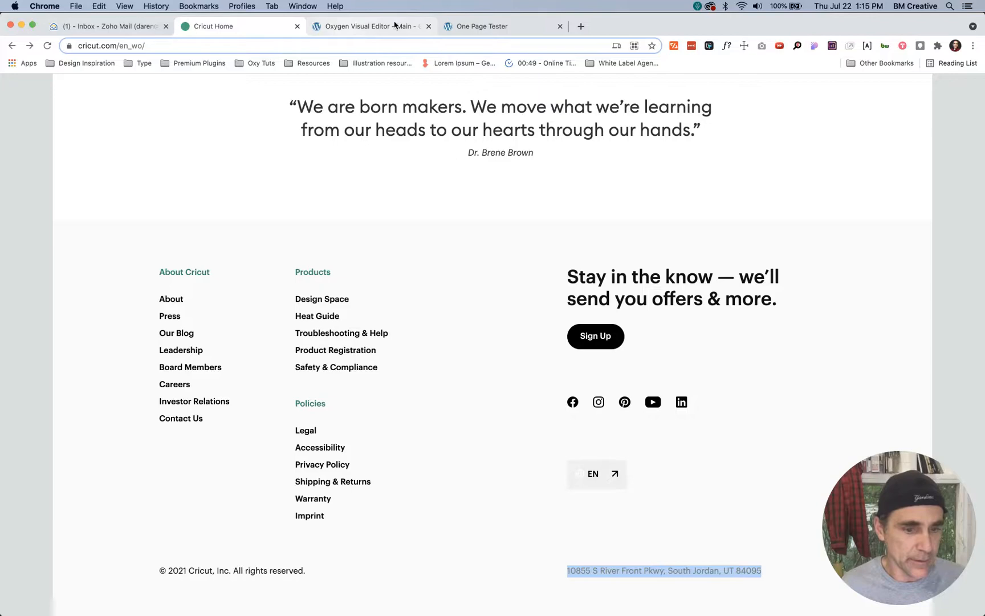
click(372, 28)
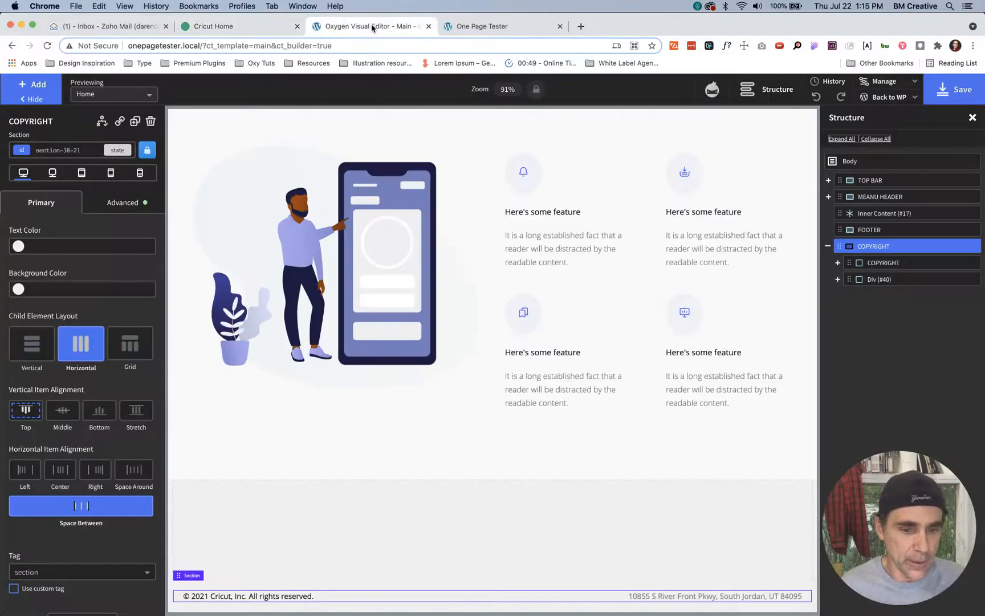
Step: Add two divs to the FOOTER section and set its child element layout to horizontal
click(874, 231)
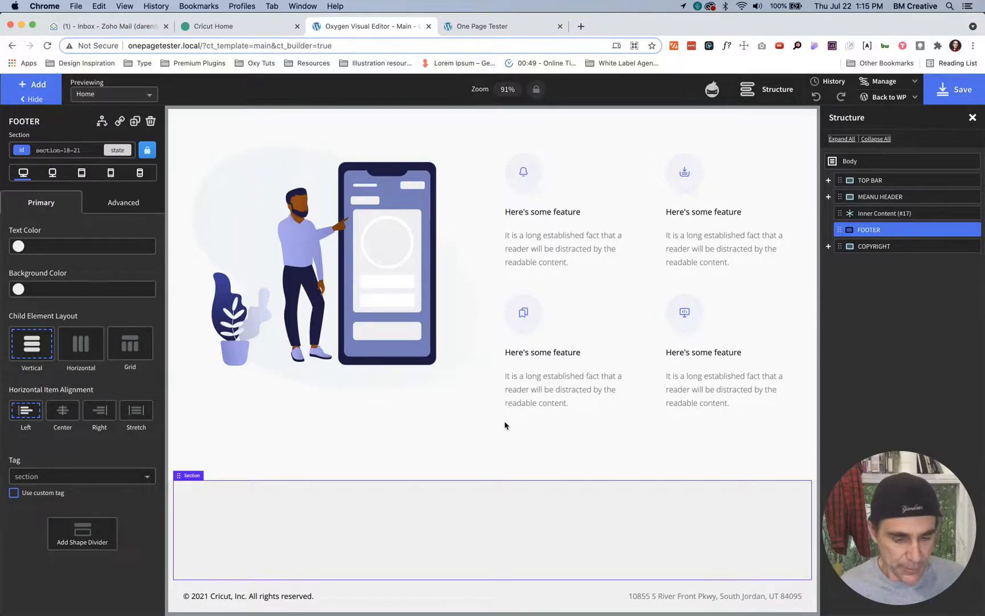
key(d)
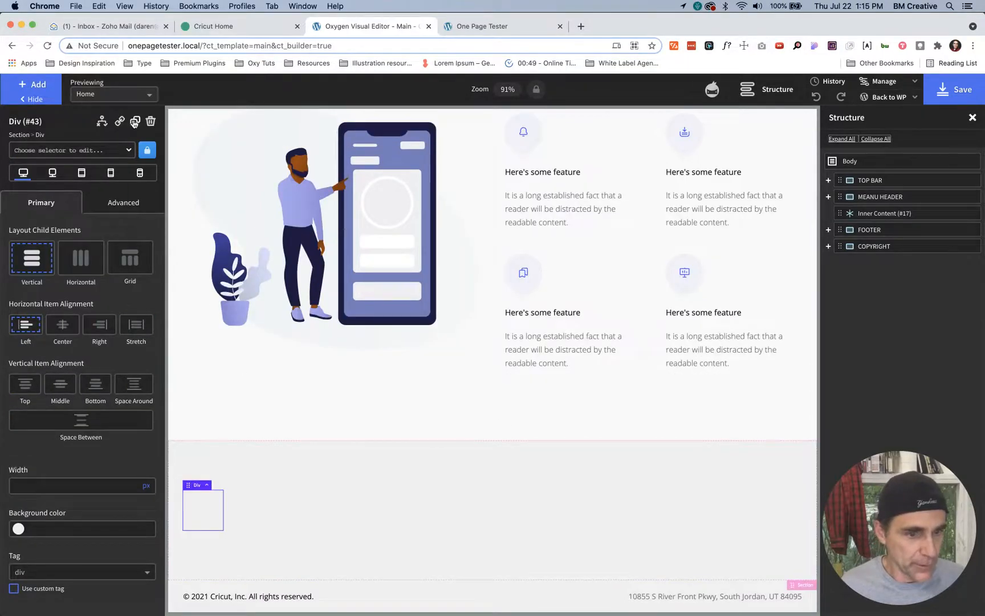
click(135, 122)
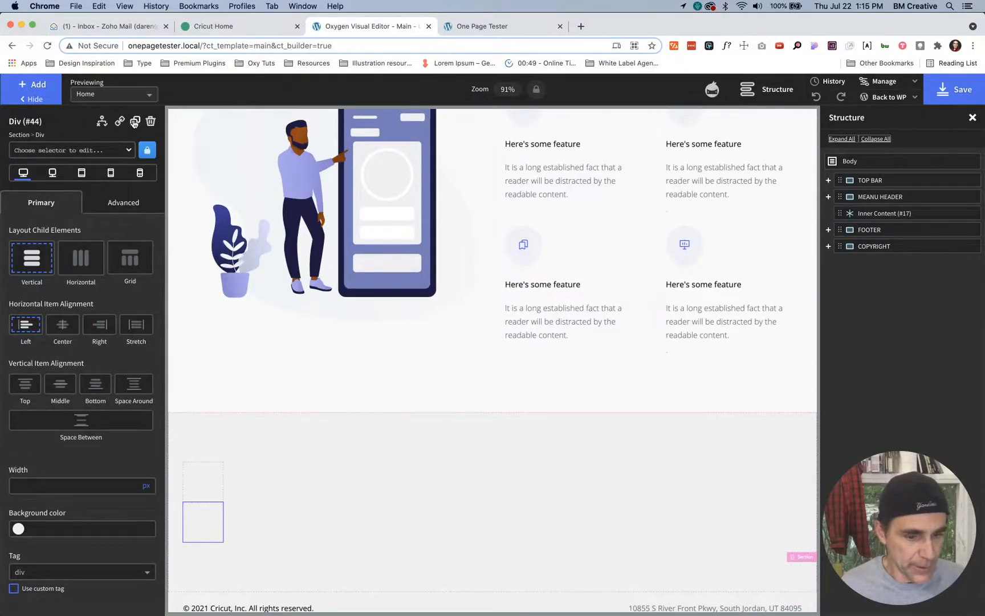
click(871, 230)
click(78, 342)
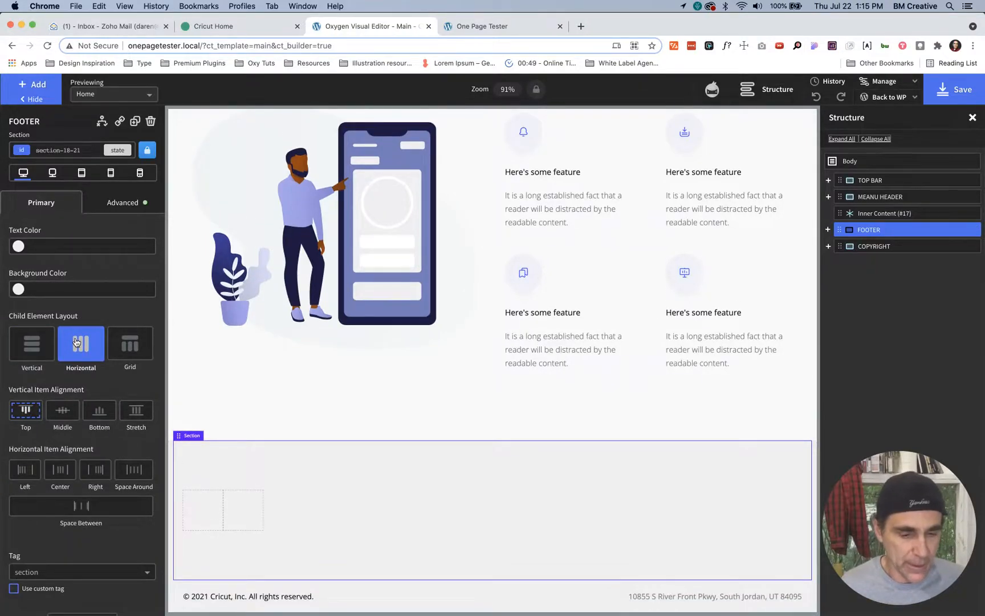
Step: Set the width of both FOOTER divs to 50%
click(197, 507)
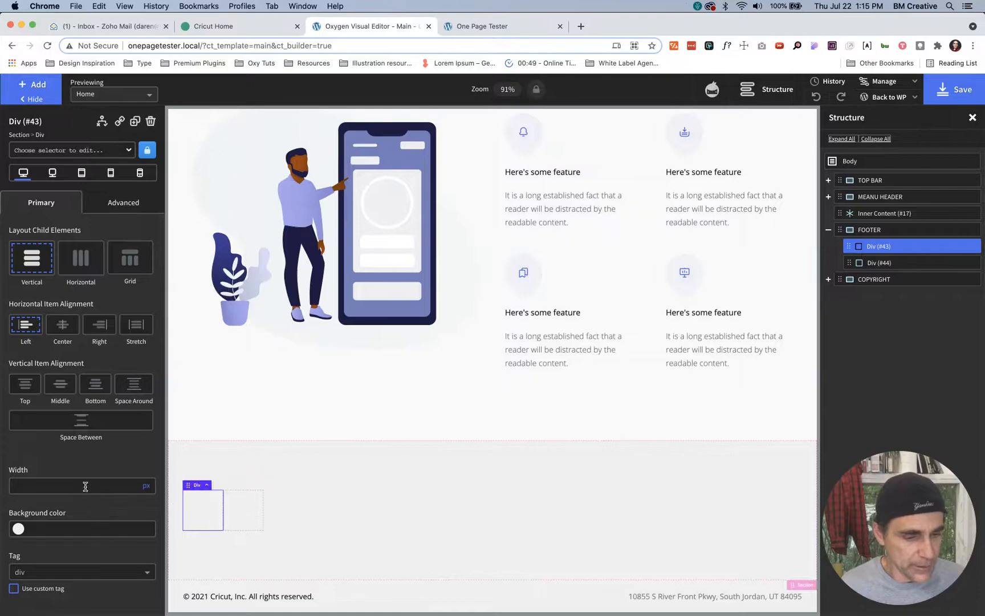
click(147, 485)
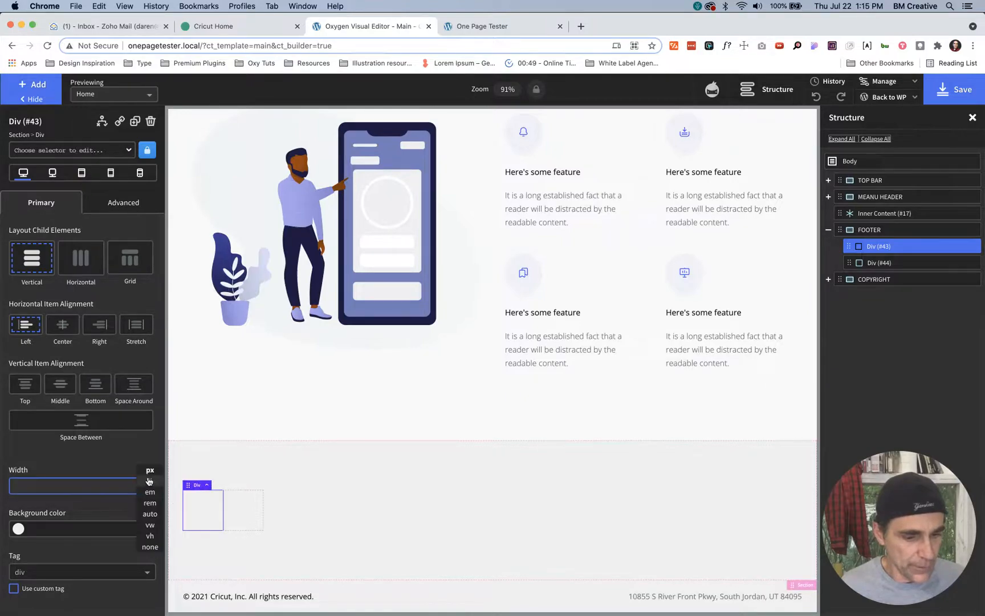
click(149, 481)
text(50)
click(518, 506)
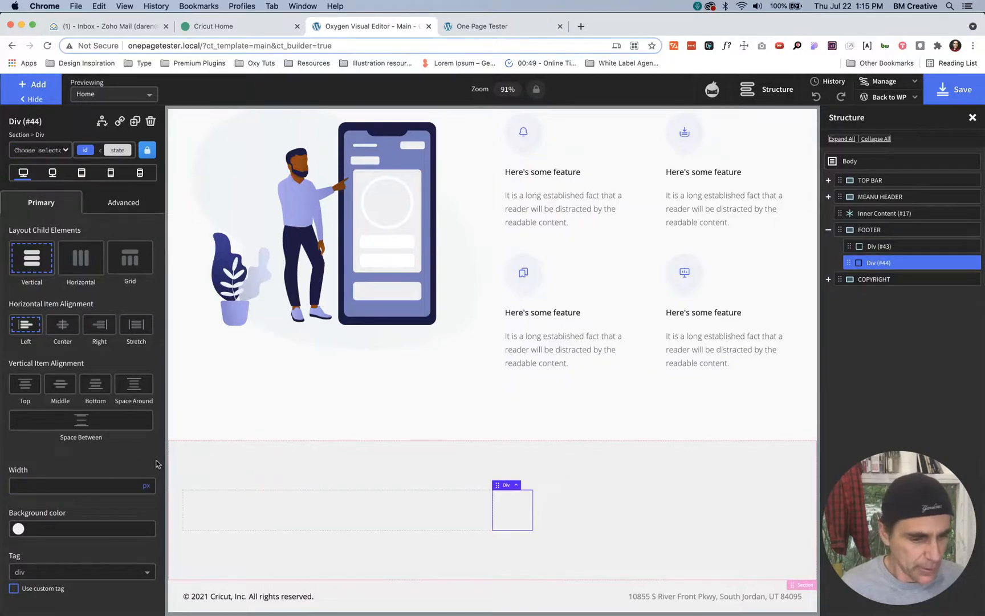
click(145, 487)
click(148, 480)
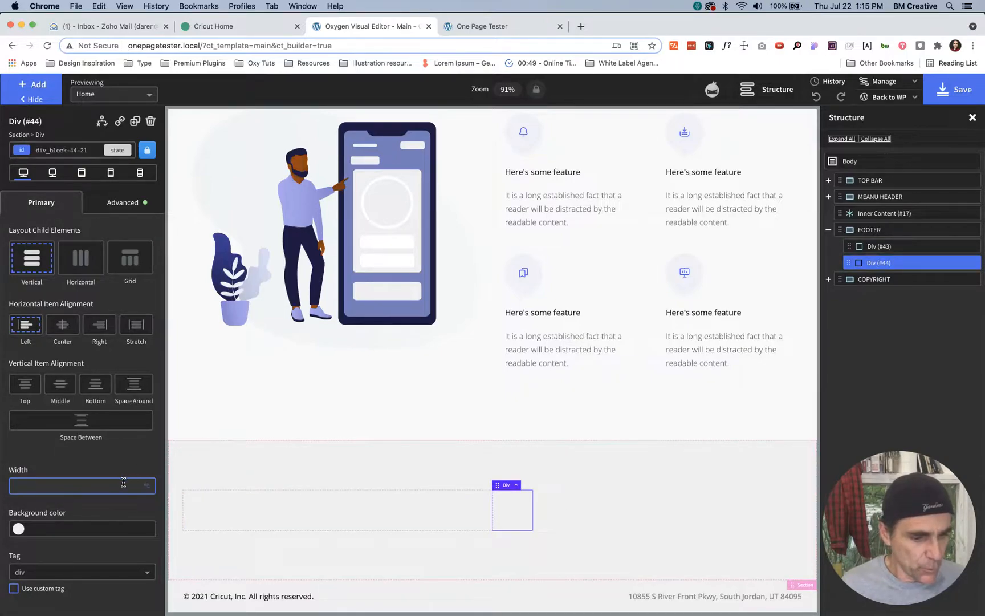
text(50)
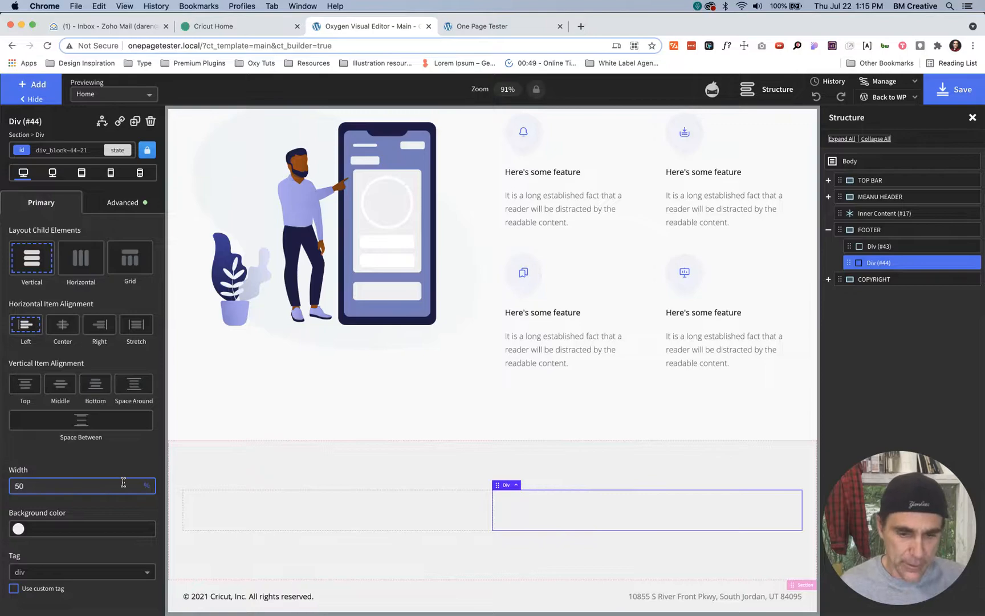
Step: After consulting the Cricut footer's columns, add a div inside the first FOOTER div and duplicate it
click(275, 505)
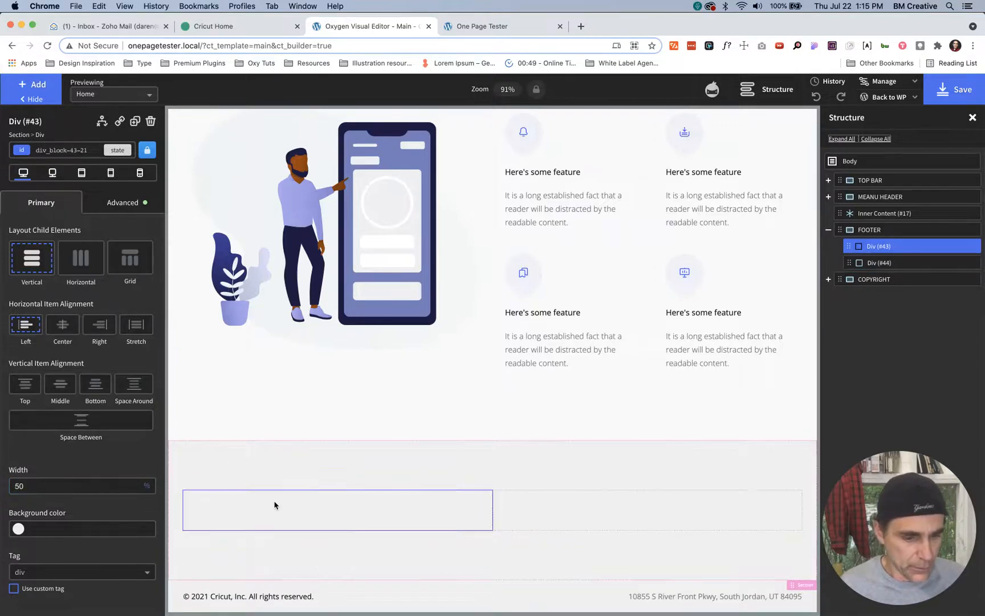
click(250, 27)
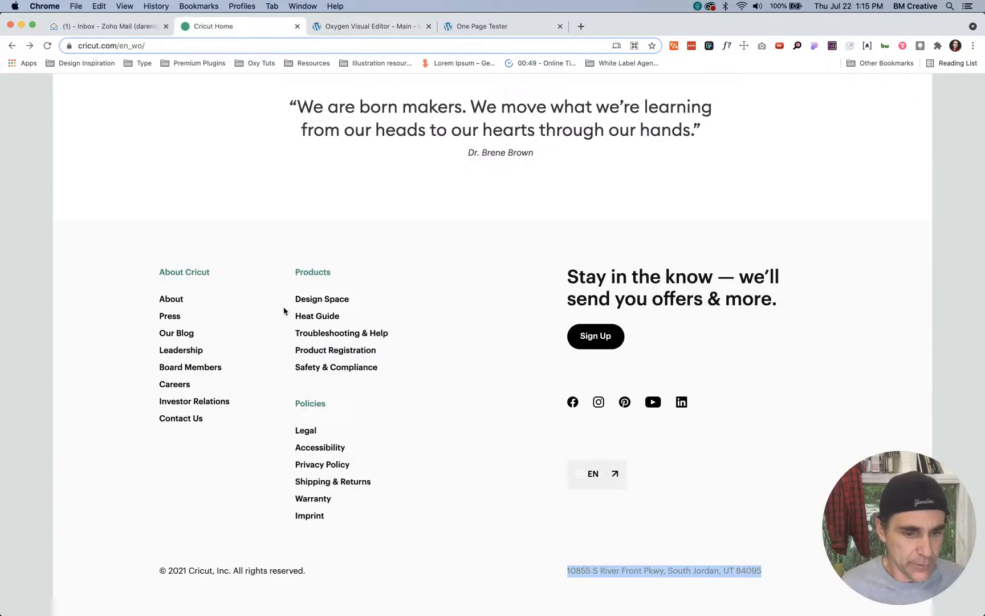
click(345, 28)
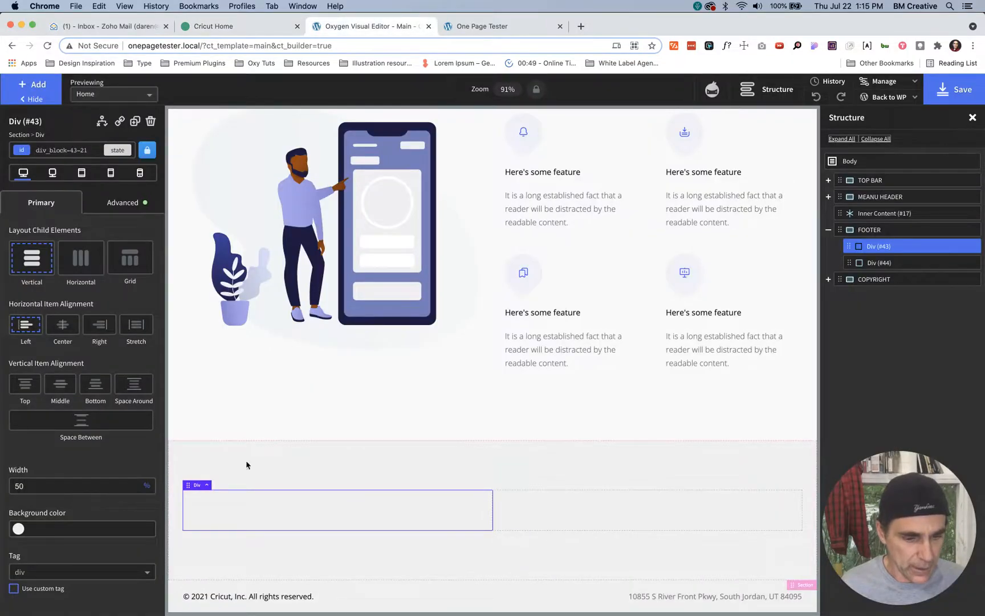
key(d)
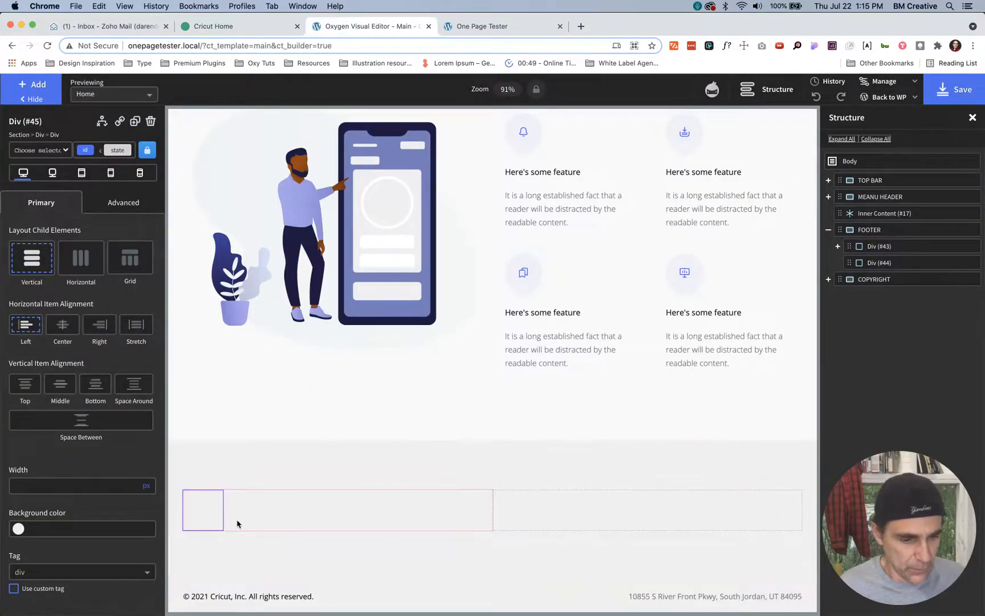
click(134, 122)
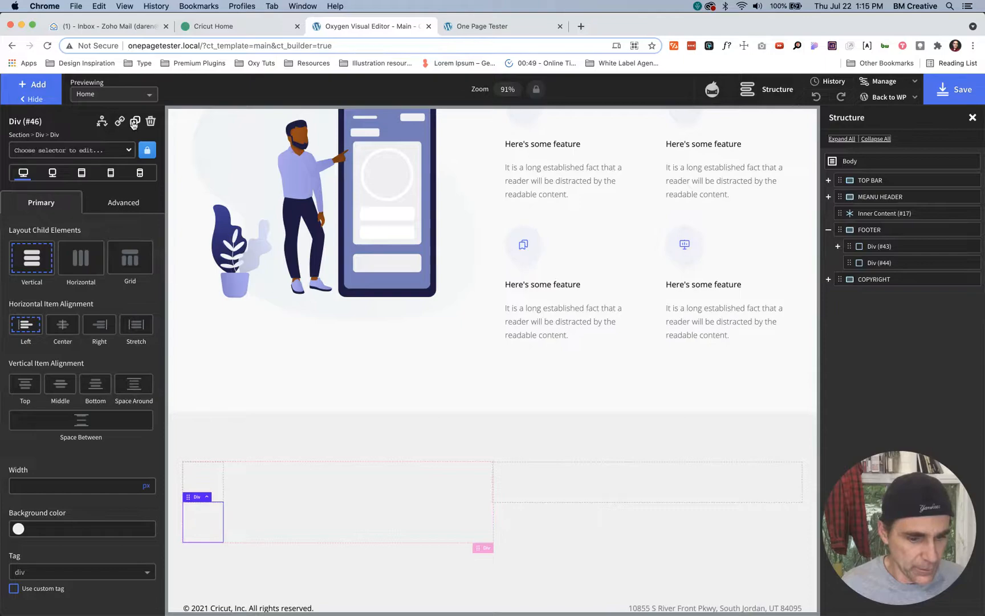
Step: Duplicate the nested div to make a third one in the first FOOTER div, then compare with the Cricut footer's menu groups
click(135, 122)
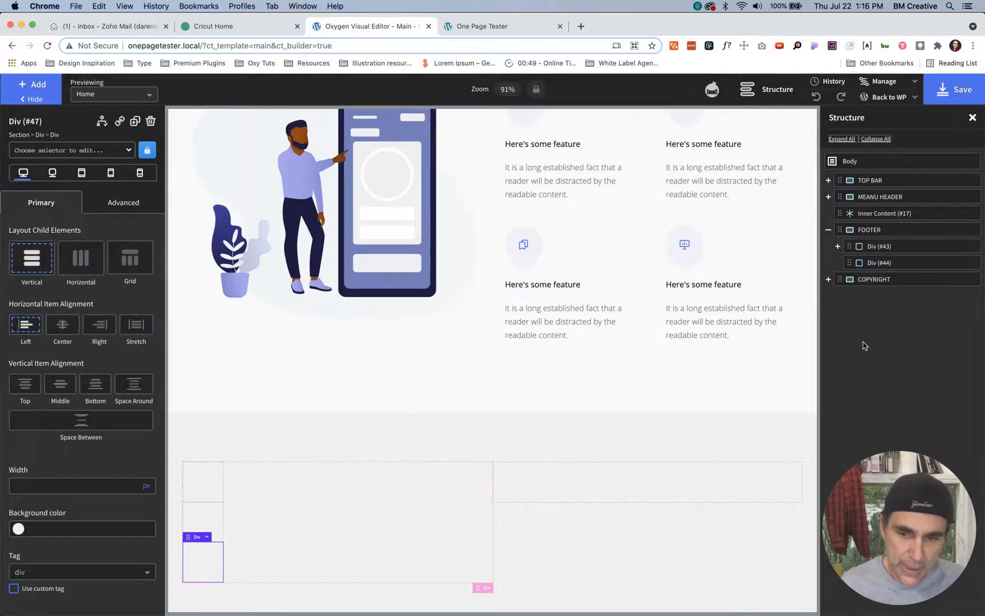
click(233, 24)
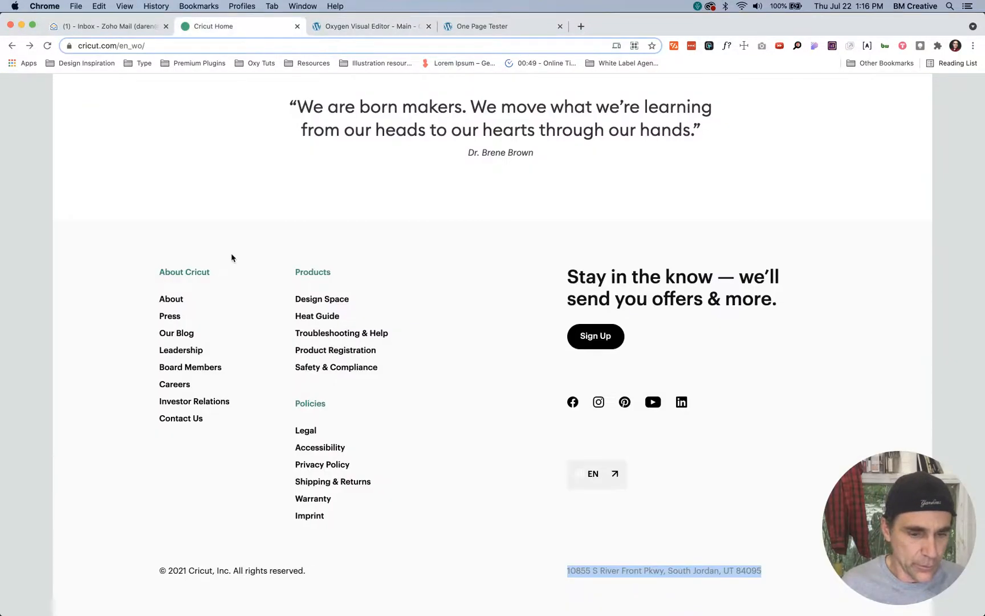
click(360, 27)
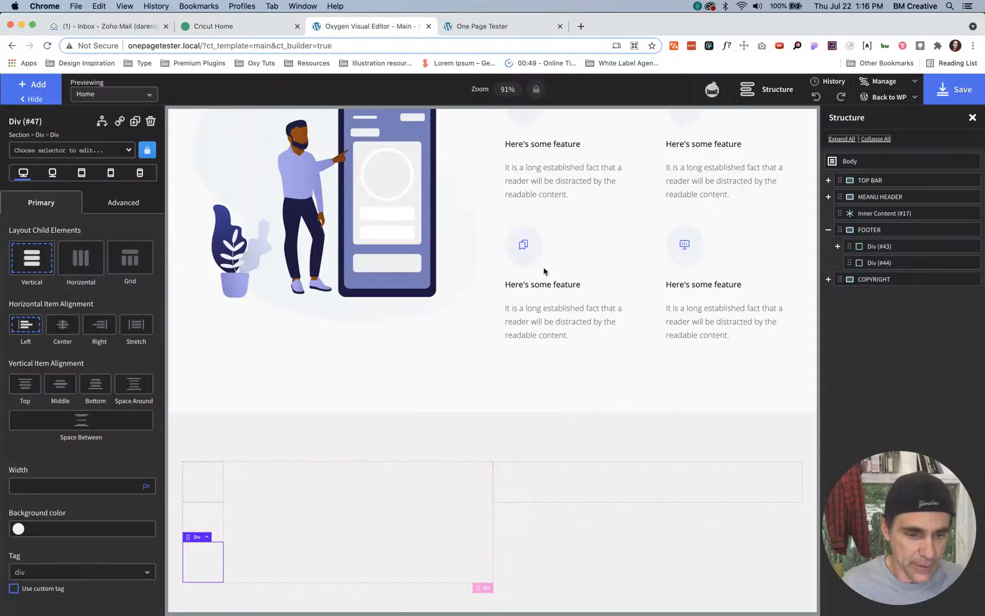
Step: Rename the first div in the FOOTER section as MENUS
click(868, 245)
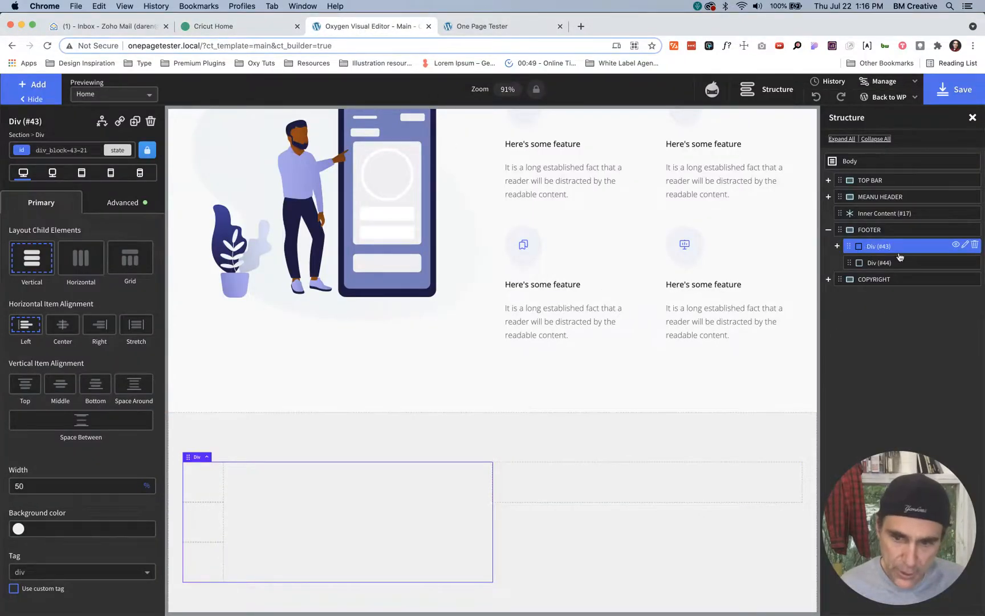
double_click(886, 247)
key(super+a)
text(MENUS)
key(Return)
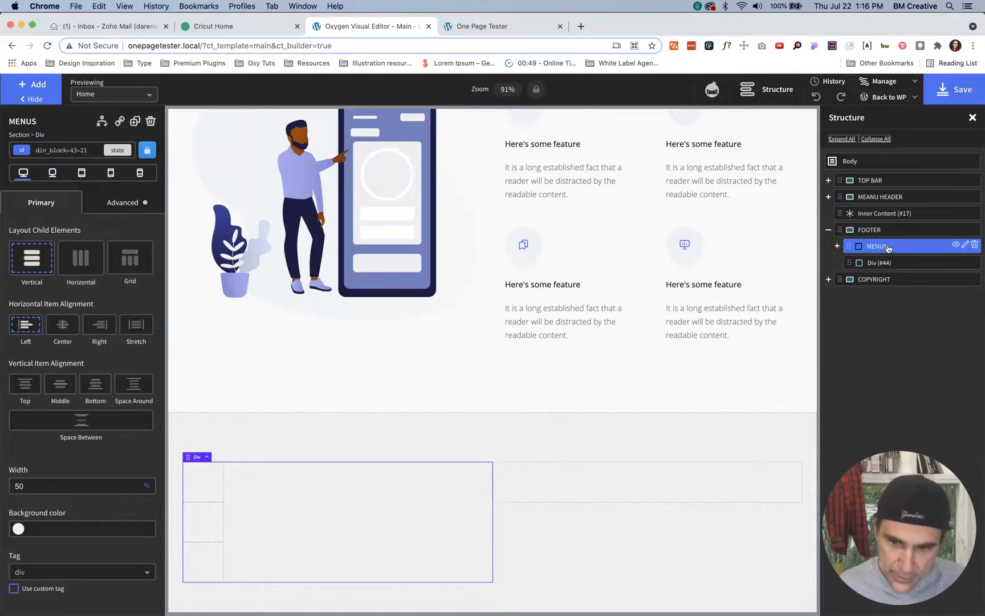
Step: Rename the second FOOTER div as SOCIAL and check it against the sign-up and social area of the Cricut footer
click(874, 263)
double_click(874, 263)
key(super+a)
text(SOCIAL)
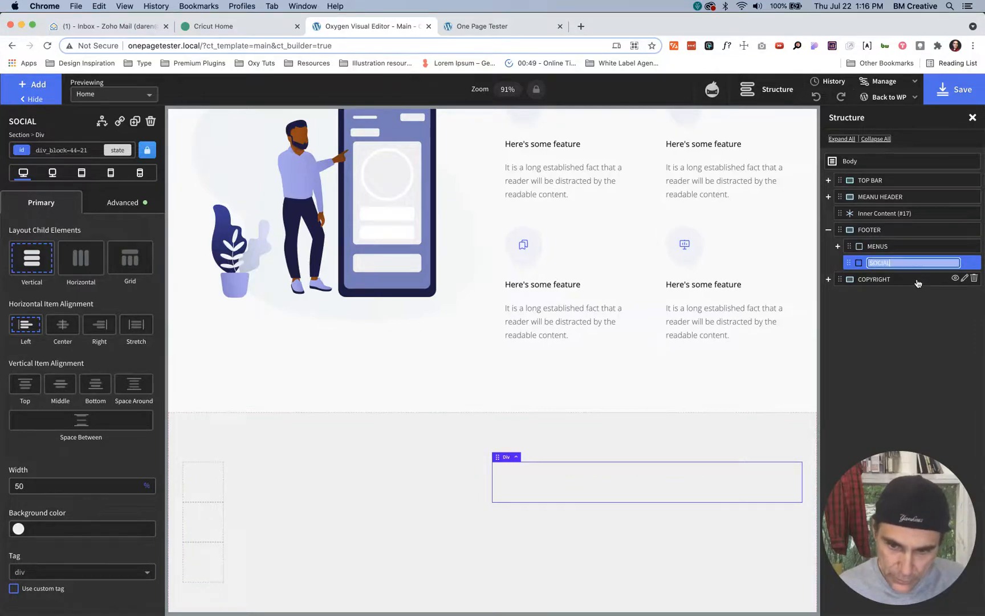
key(Return)
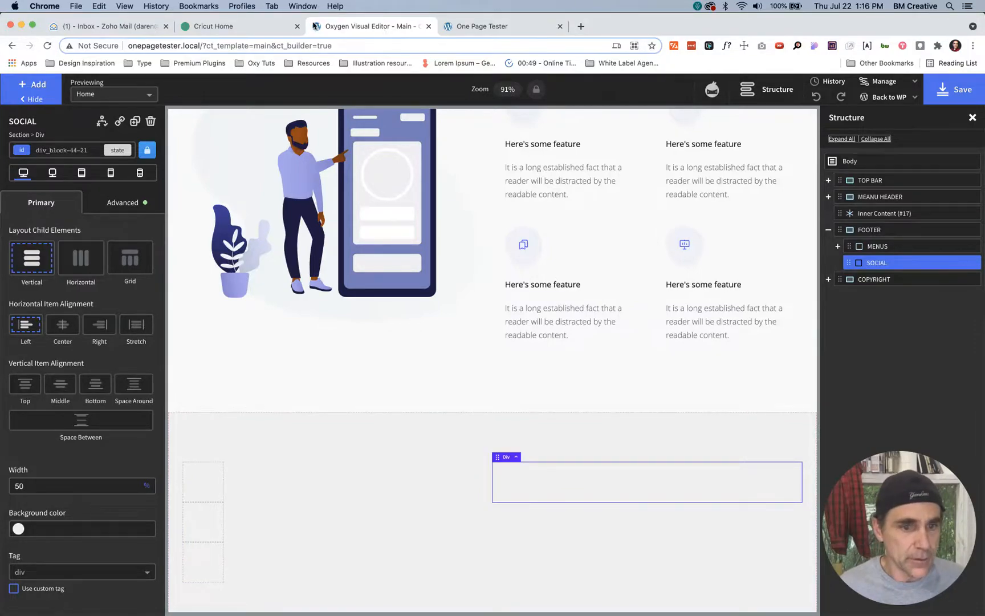
click(260, 26)
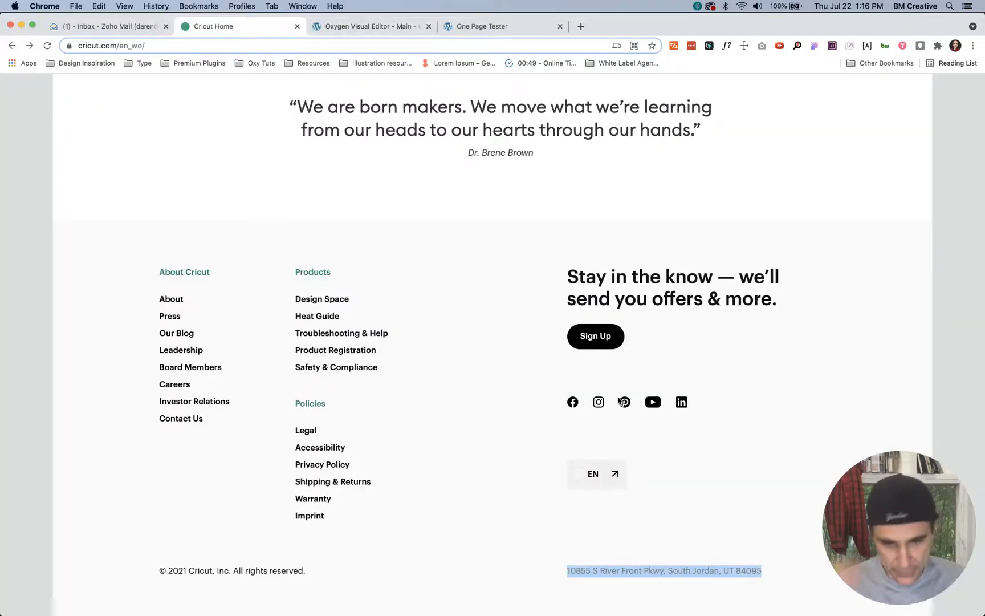
key(ctrl+Tab)
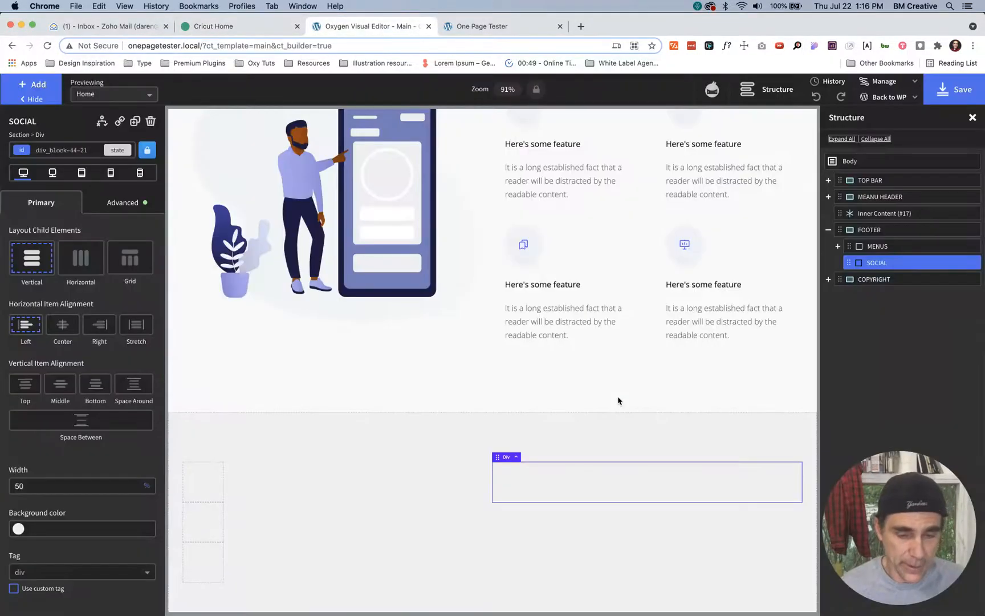
Step: Set the MENUS div's child element layout to horizontal and its flex wrap to wrap
click(870, 249)
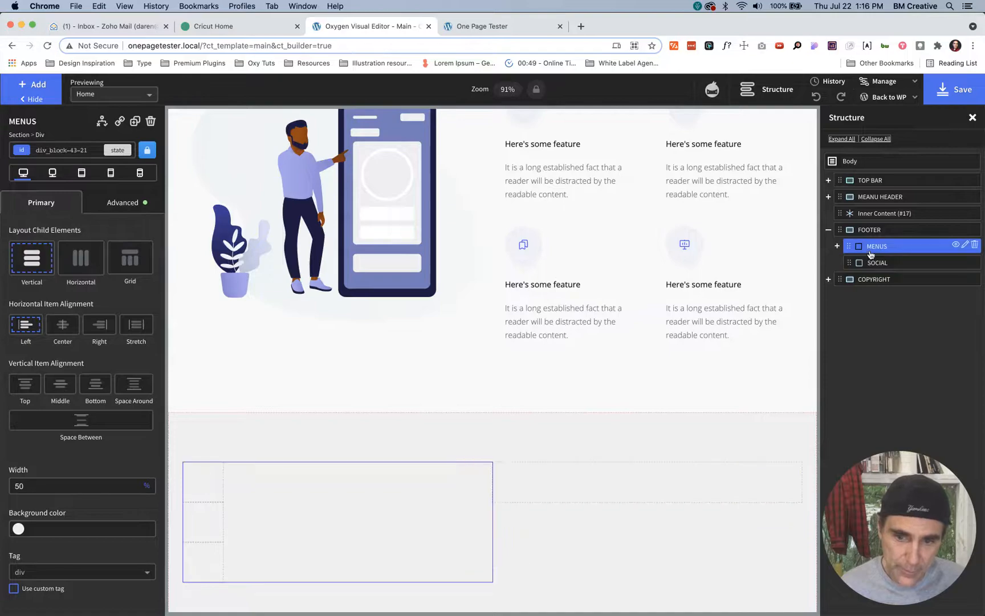
click(85, 261)
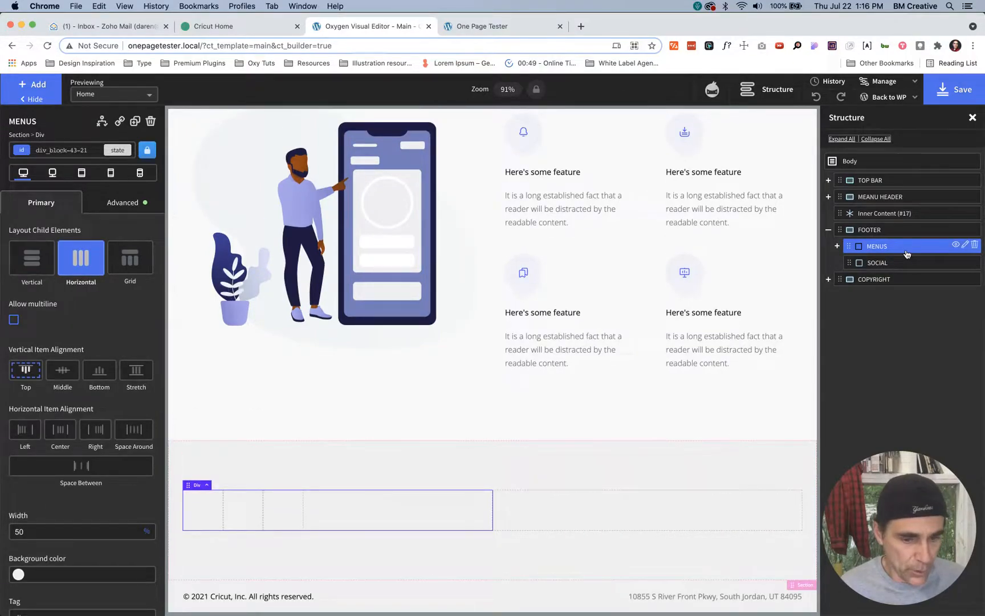
click(119, 203)
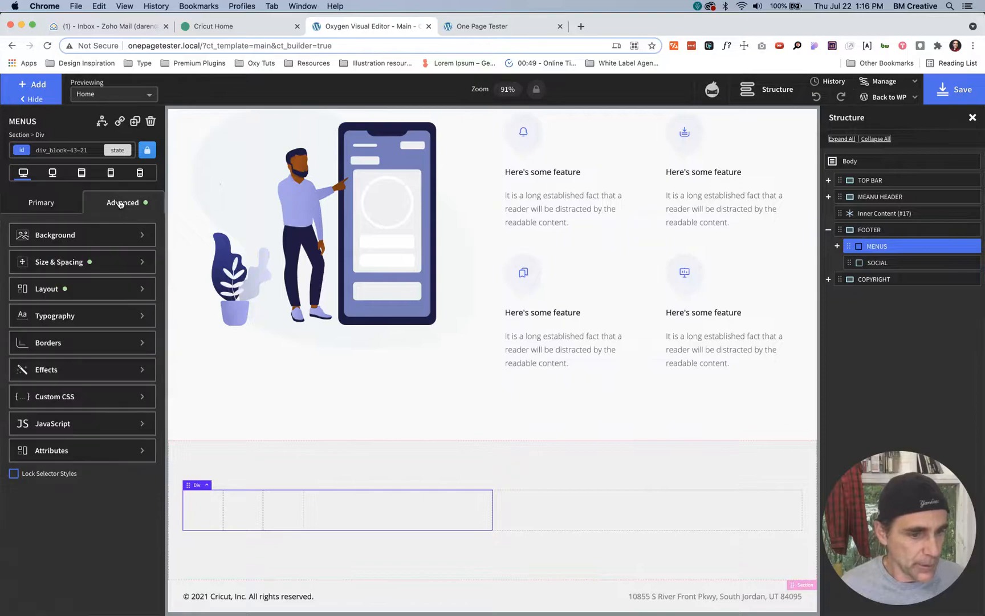
click(64, 287)
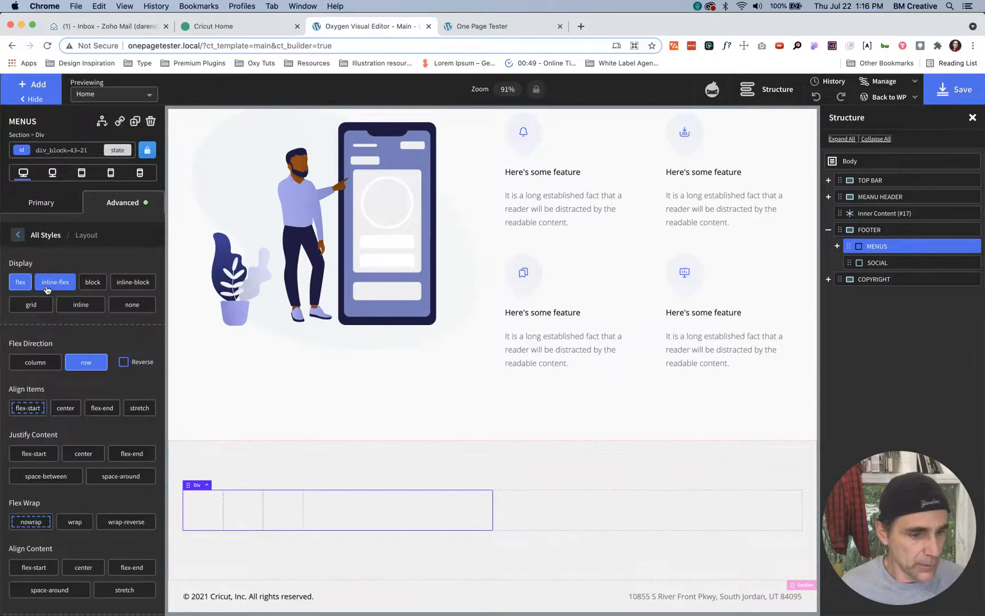
click(78, 522)
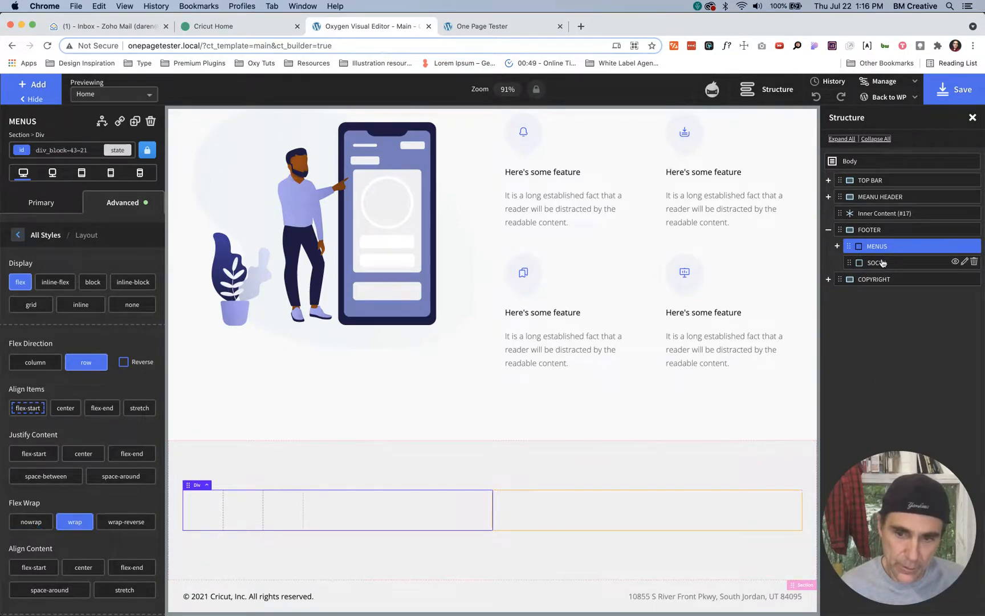
Step: Rename the first div inside MENUS as About Cricut, copying the heading text from the Cricut footer
click(836, 247)
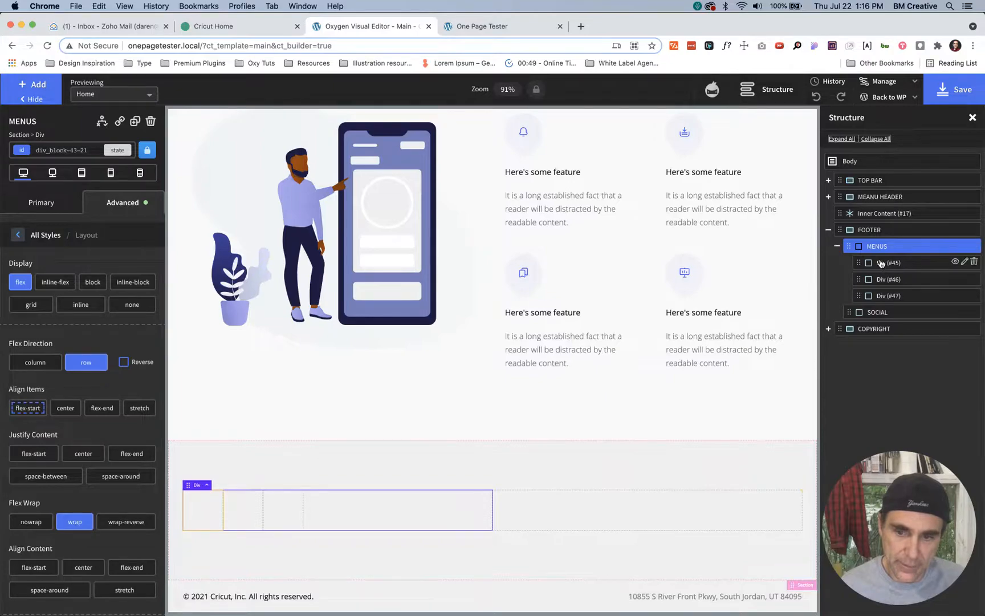
click(885, 262)
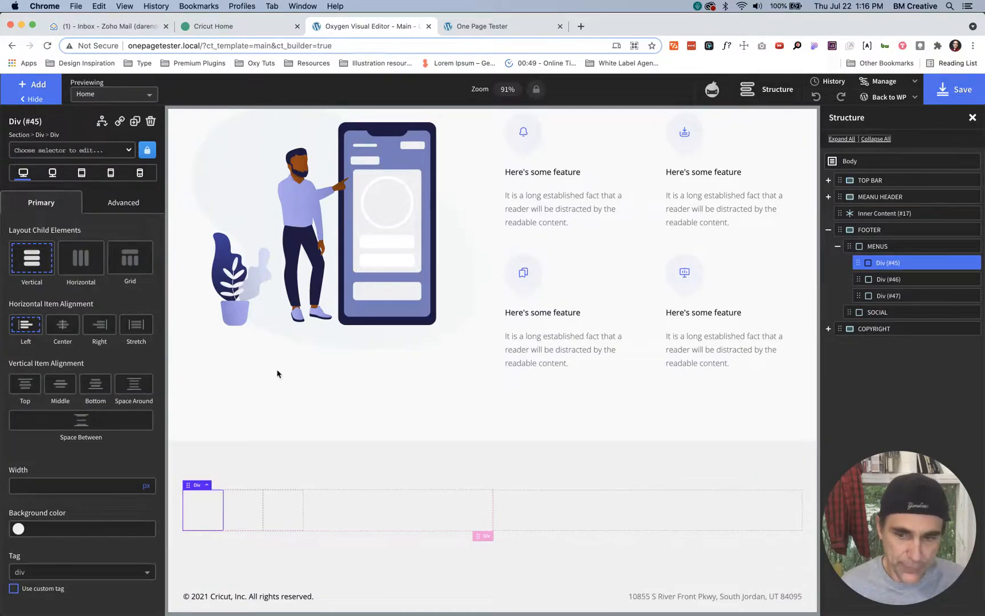
click(237, 26)
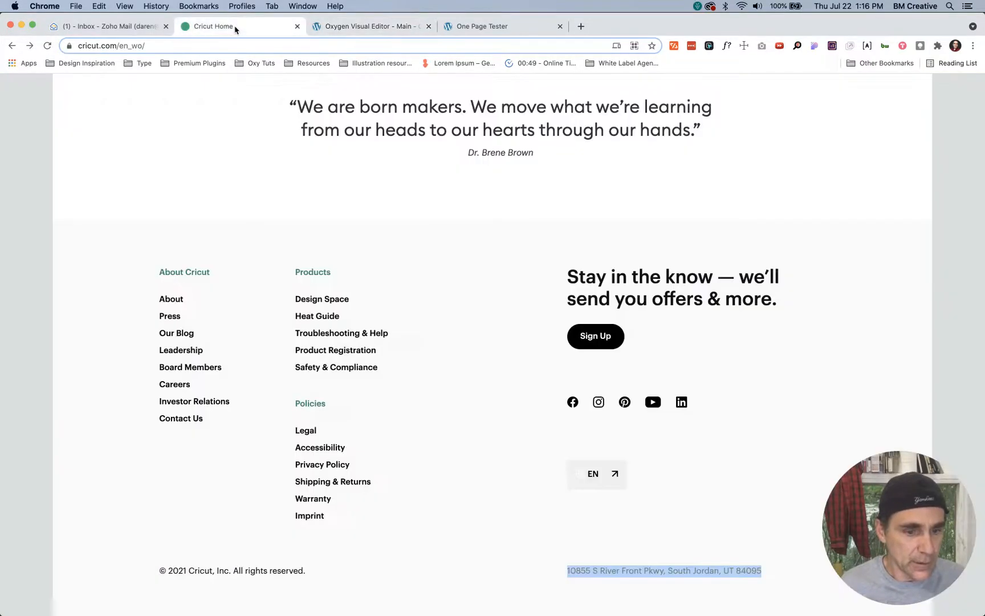
click(197, 275)
drag(211, 276, 159, 273)
key(super+c)
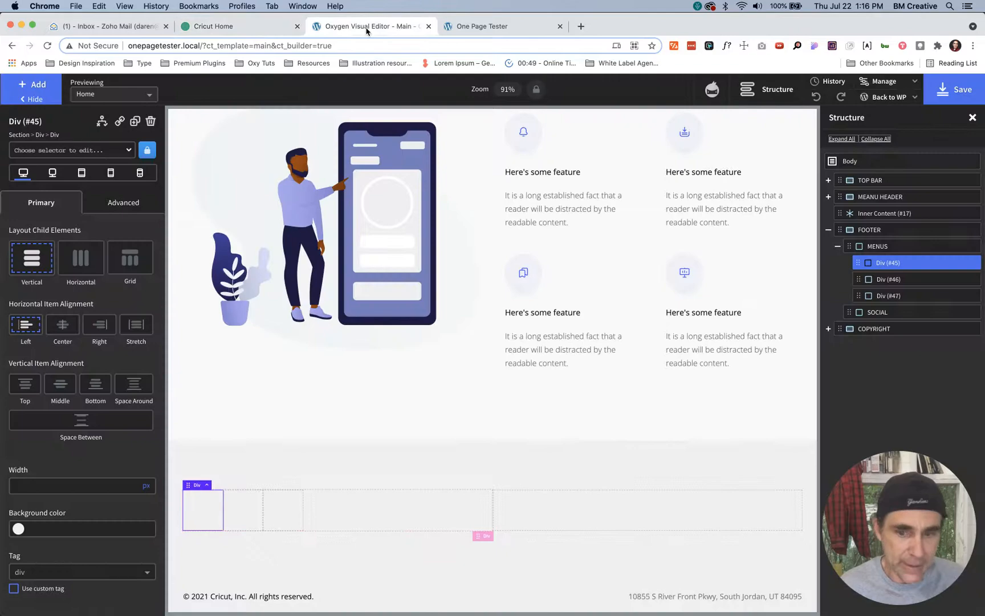
click(369, 29)
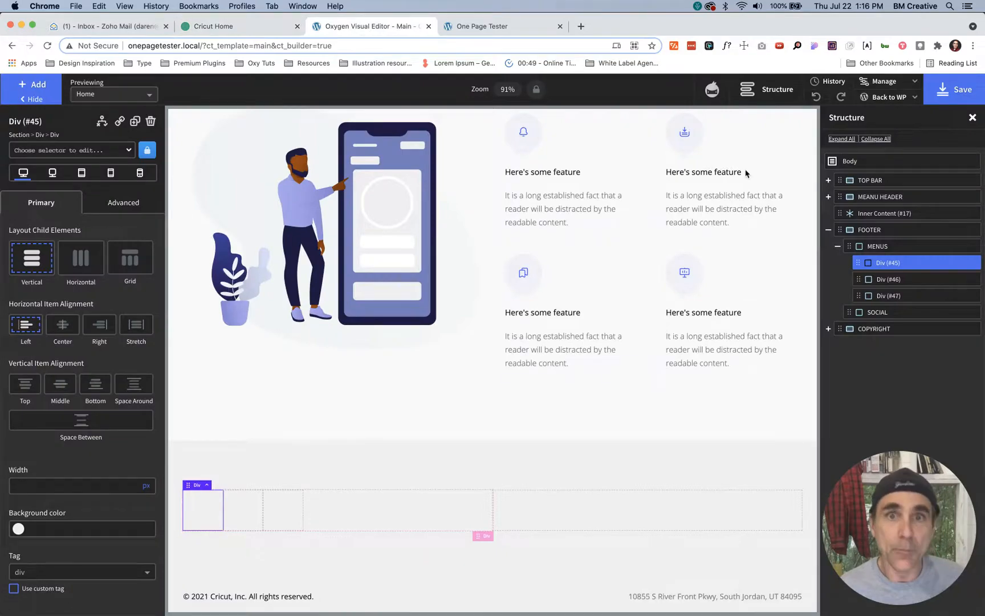
double_click(887, 263)
key(super+v)
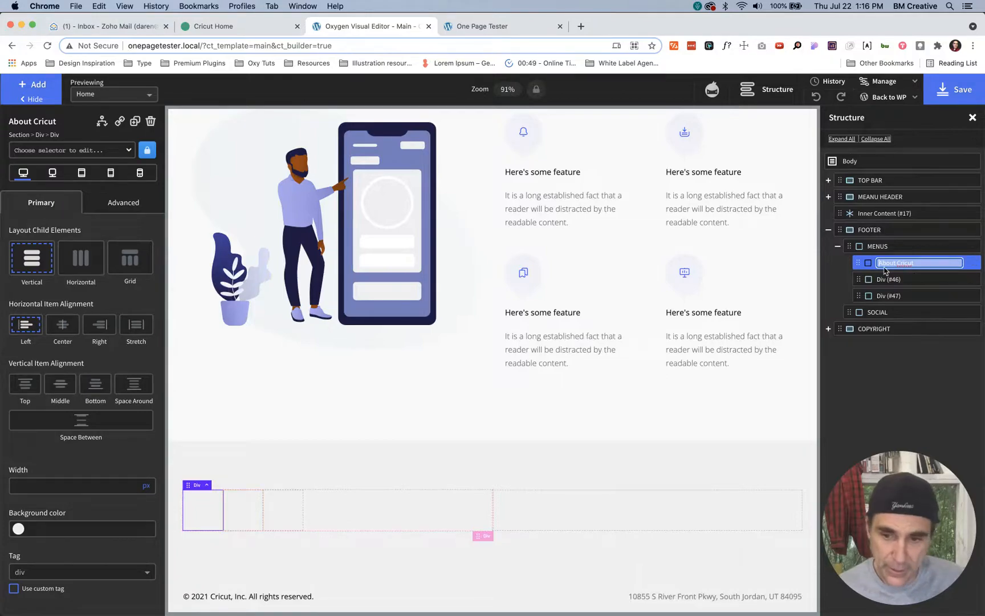
Step: Copy the Products heading from the Cricut footer and use it to rename the second div inside MENUS
click(241, 28)
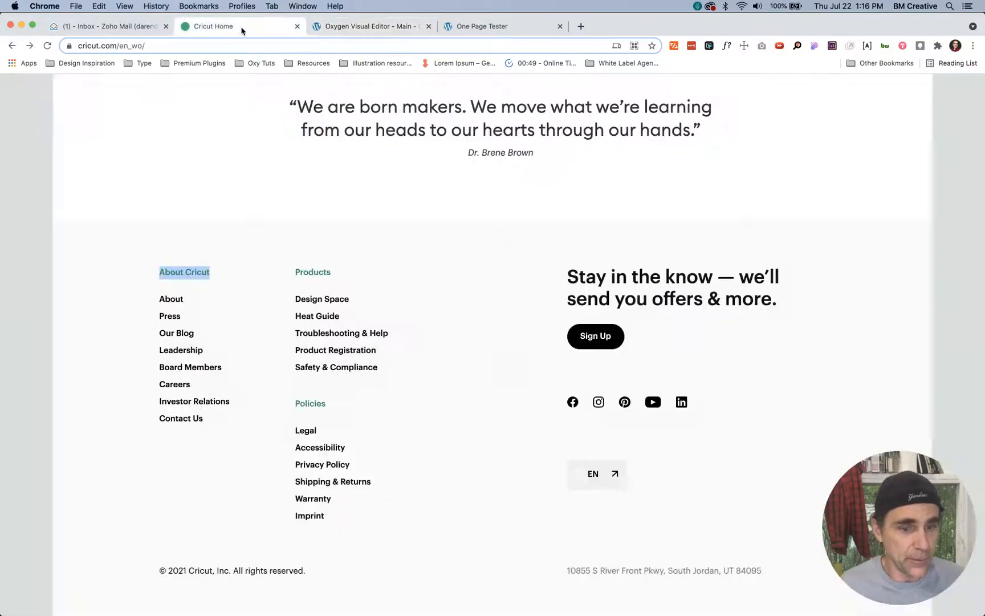
drag(332, 272, 297, 271)
key(super+c)
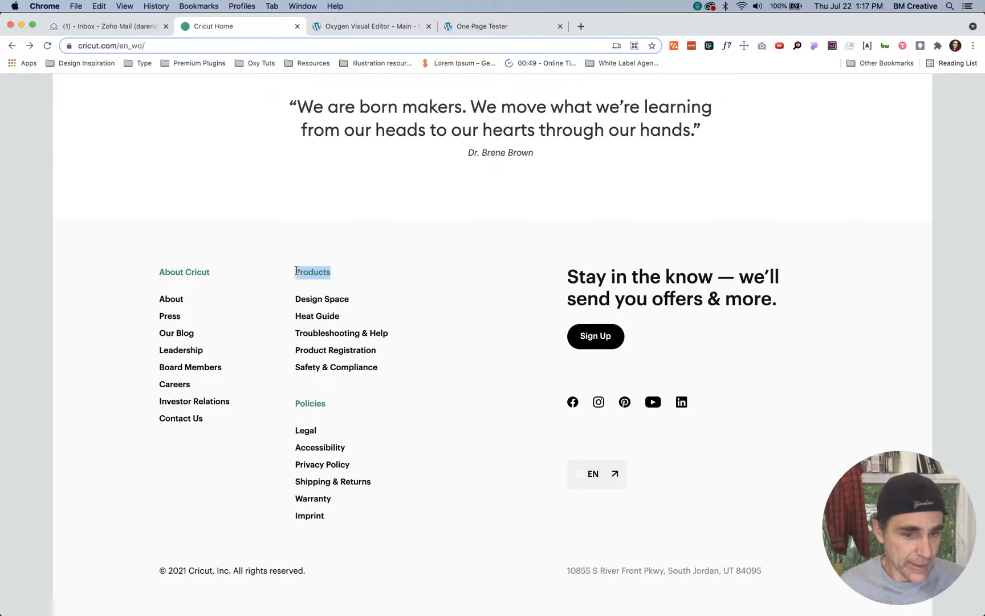
click(367, 26)
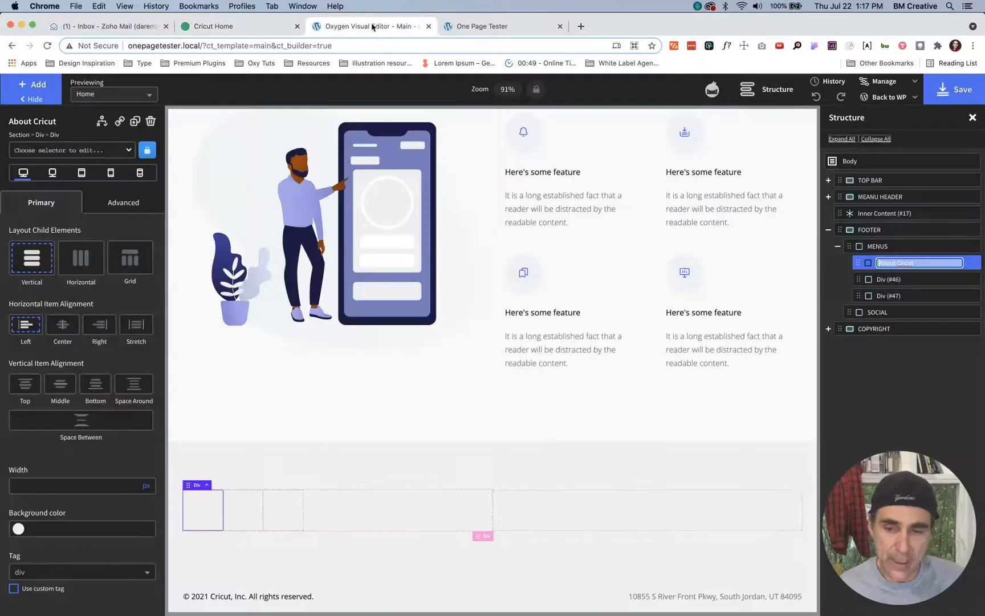
click(883, 282)
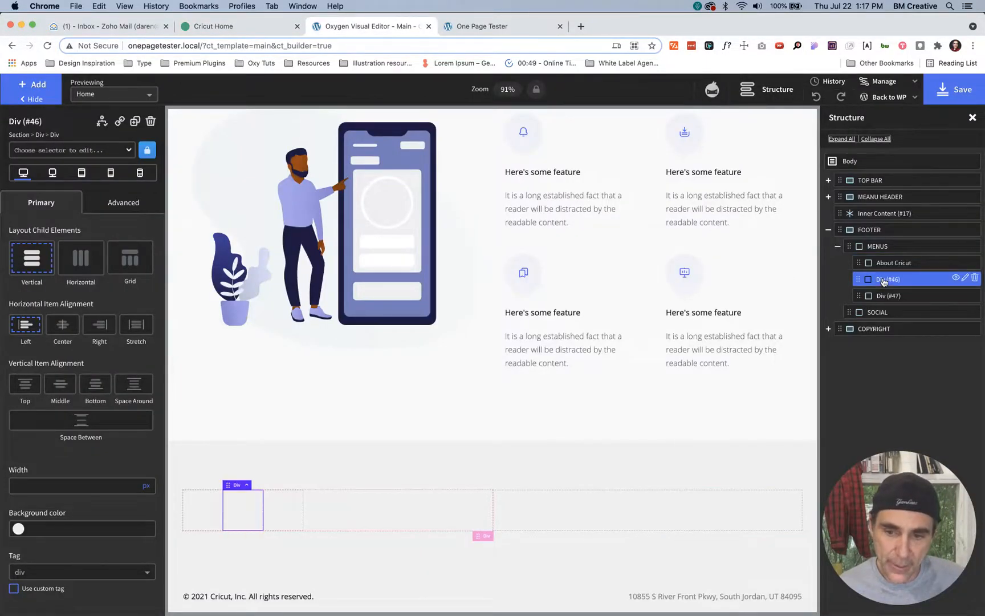
double_click(883, 282)
key(super+v)
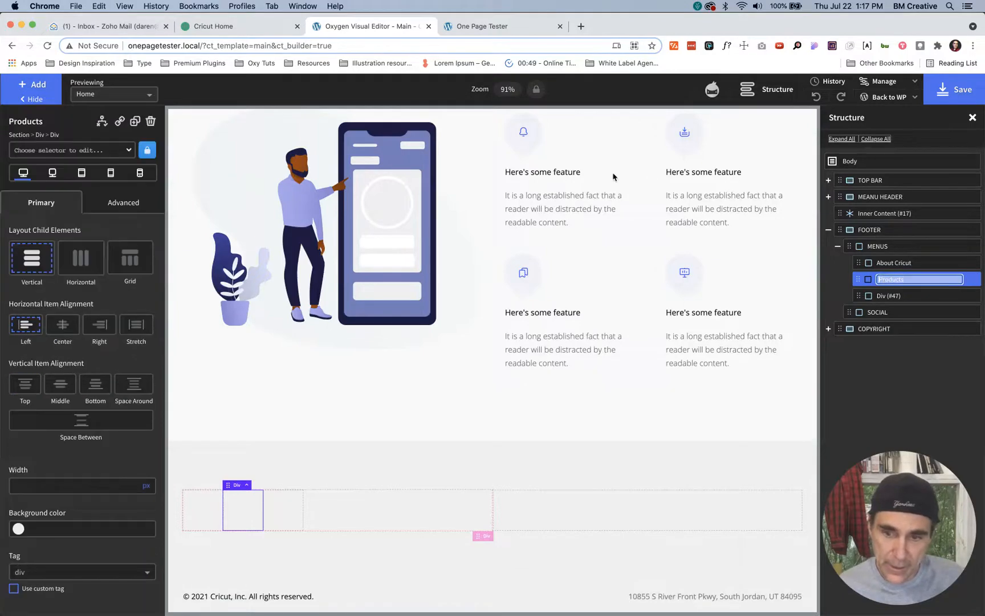
Step: Rename the third div inside MENUS as Policies, matching the heading in the Cricut footer
click(240, 31)
drag(334, 406, 296, 402)
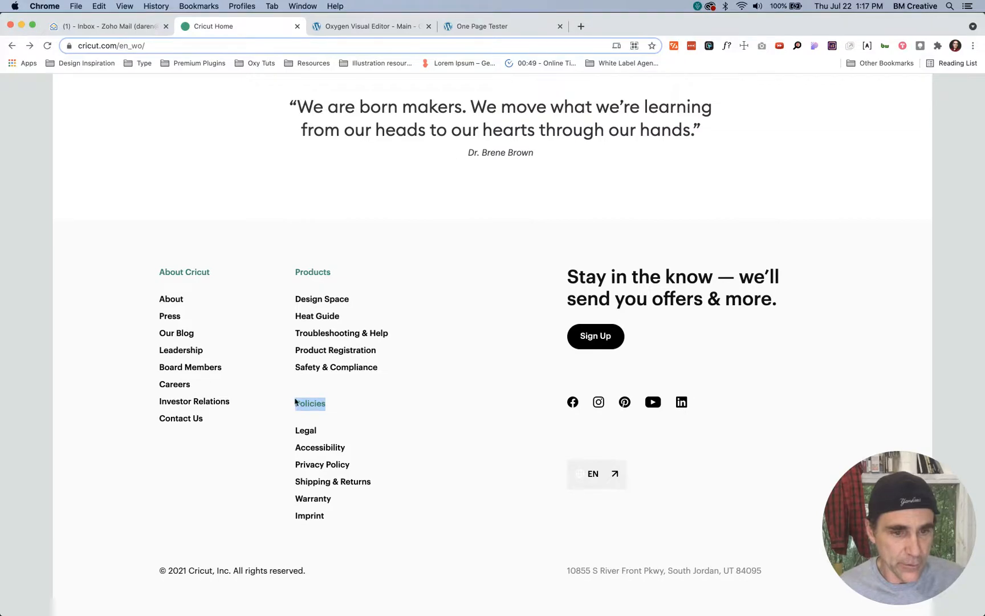
click(374, 27)
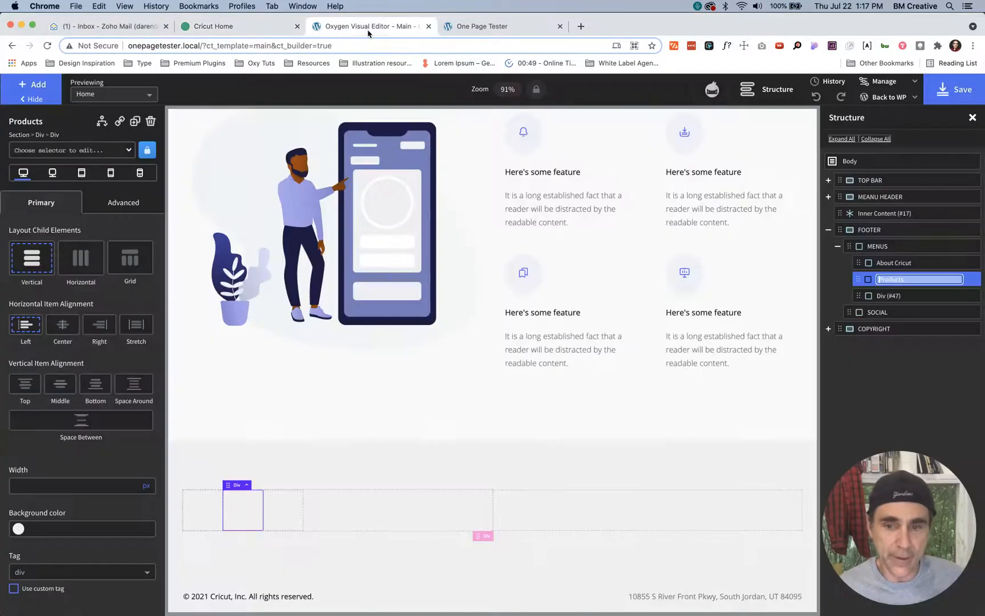
click(885, 296)
double_click(885, 297)
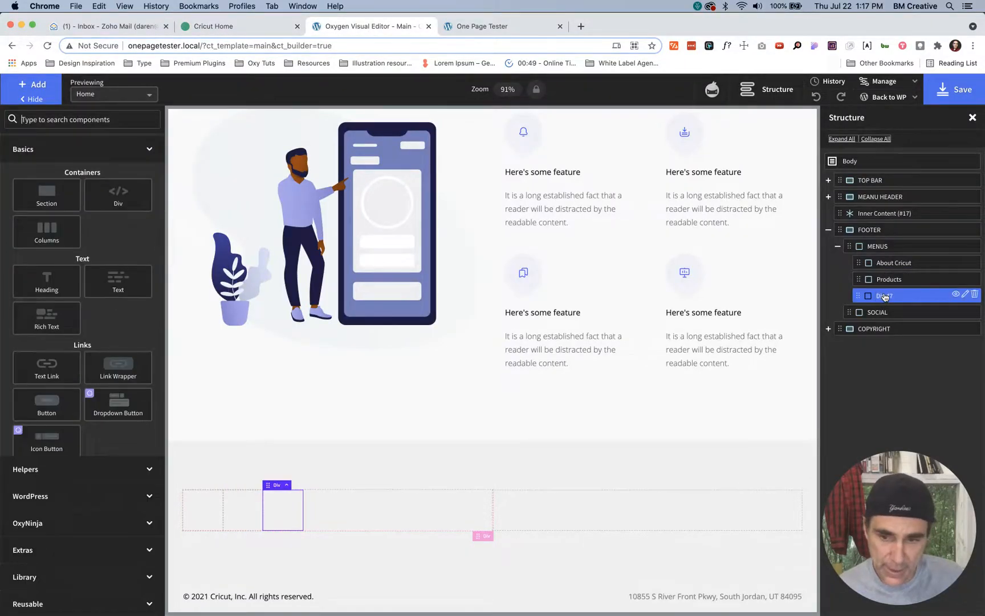
double_click(885, 296)
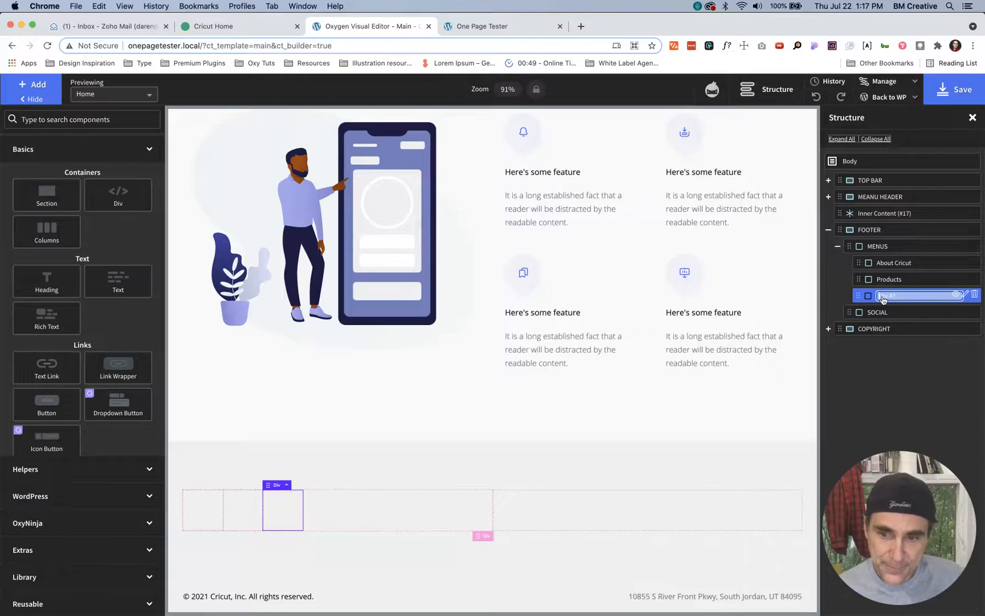
text(Policies)
key(Return)
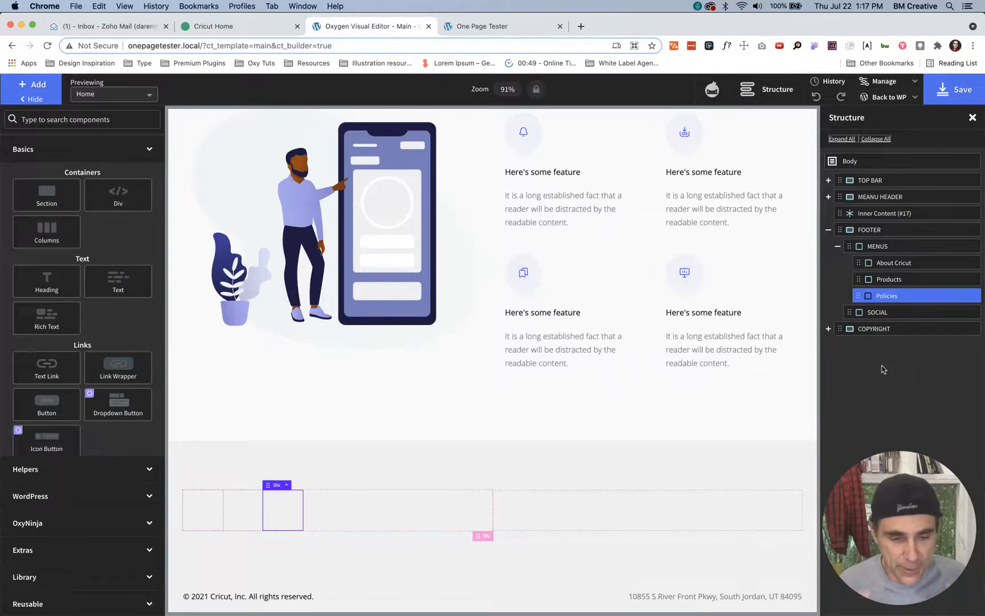
Step: Set the width of the About Cricut and Products divs inside MENUS to 50% each
click(884, 263)
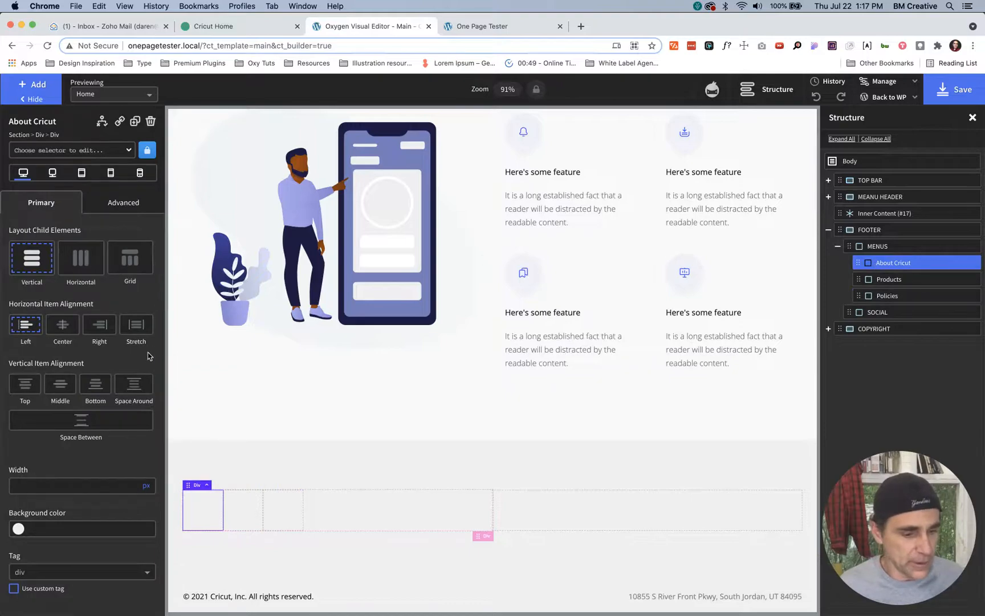
click(137, 483)
click(148, 481)
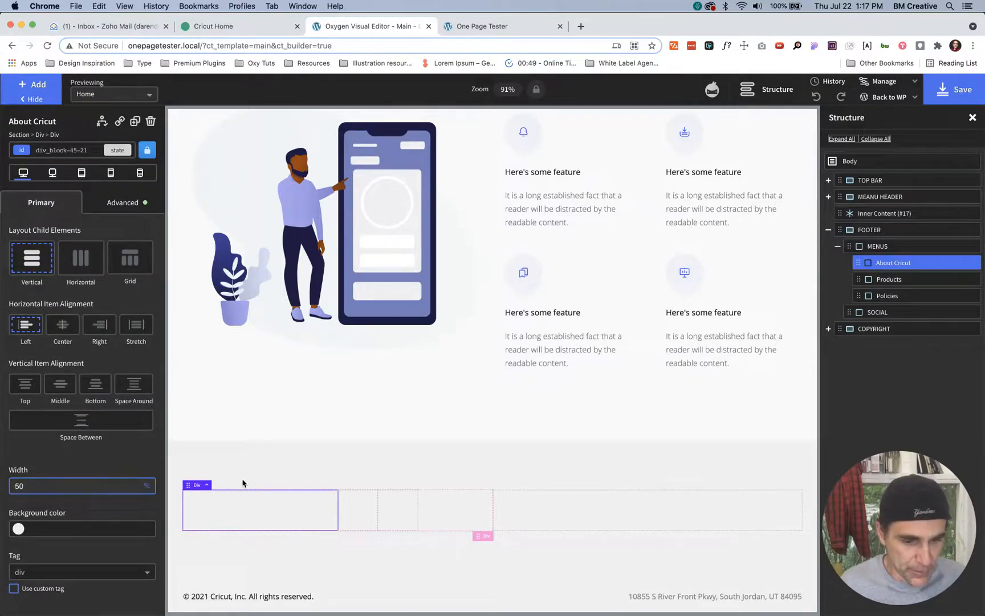
click(365, 516)
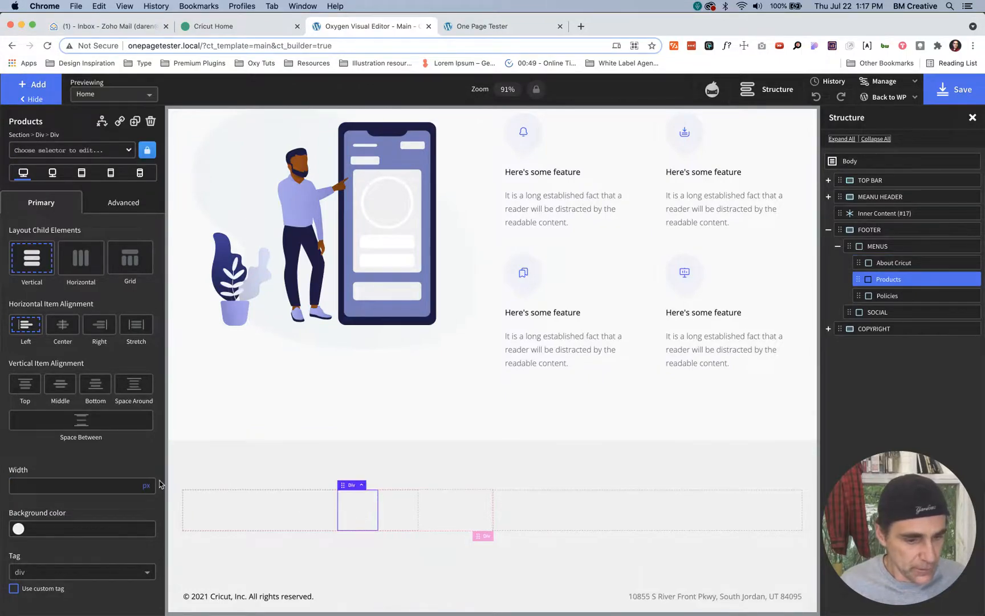
click(143, 490)
click(143, 491)
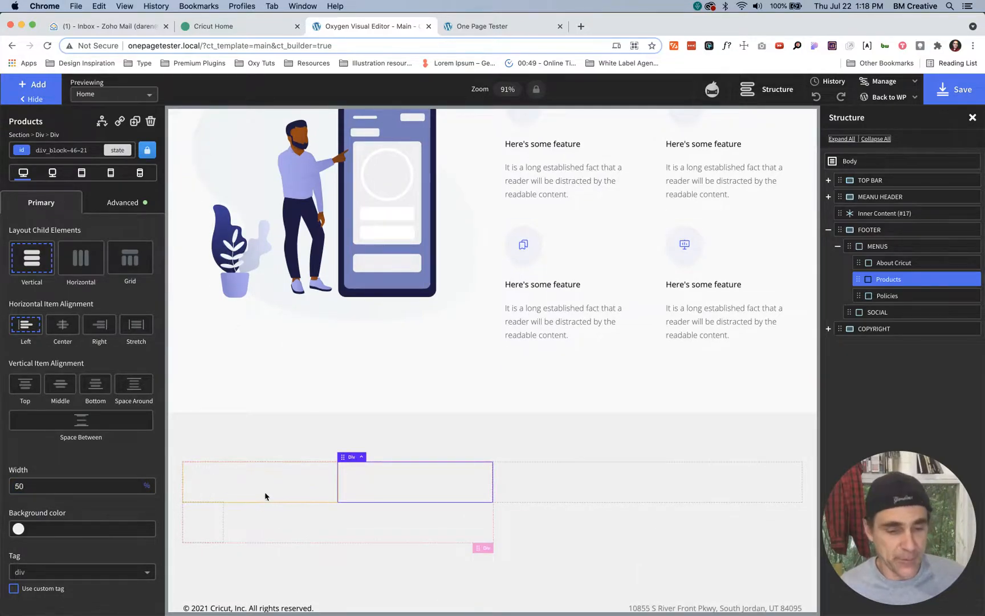
Step: Set the width of the Policies div inside MENUS to 50%
click(199, 519)
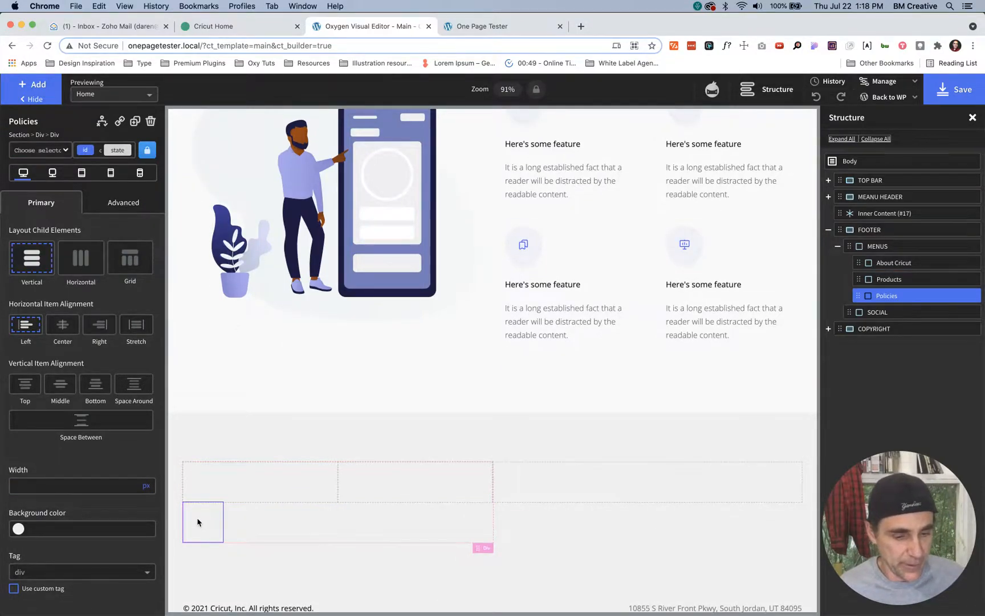
click(80, 486)
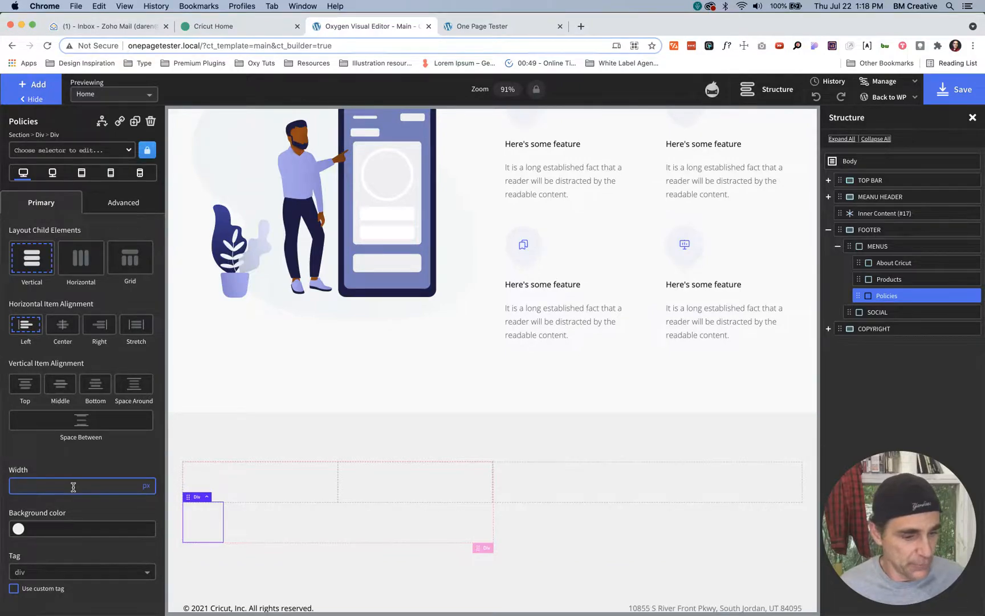
click(146, 486)
click(147, 497)
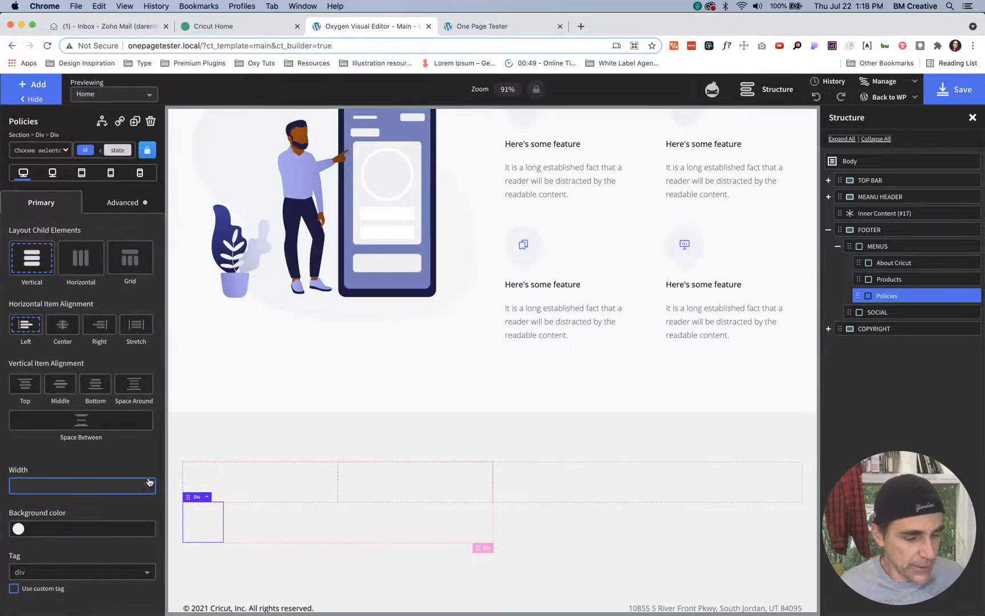
text(50)
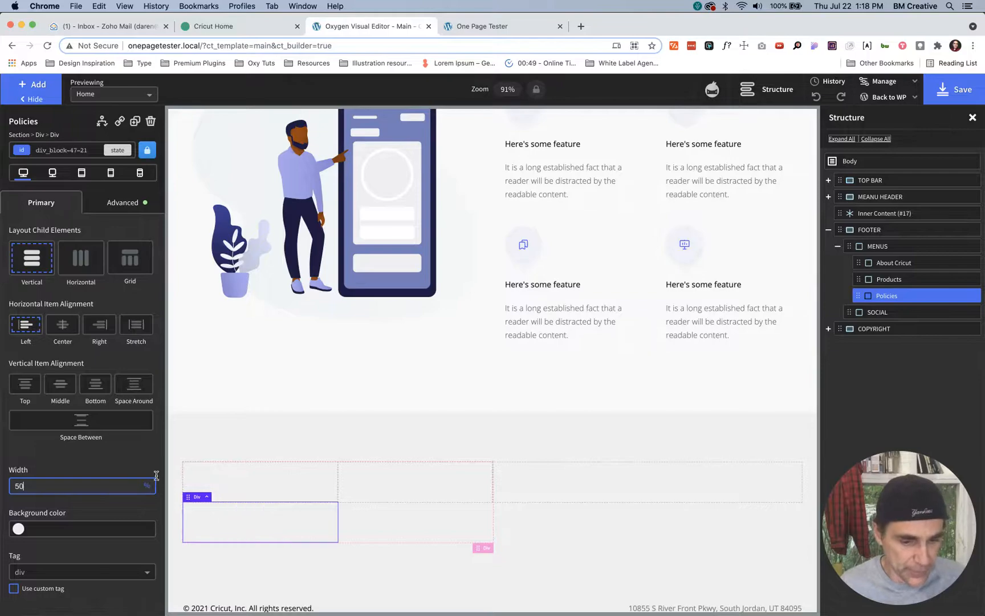
Step: Set the MENUS div's horizontal item alignment to right and check the positions of its column divs
click(900, 246)
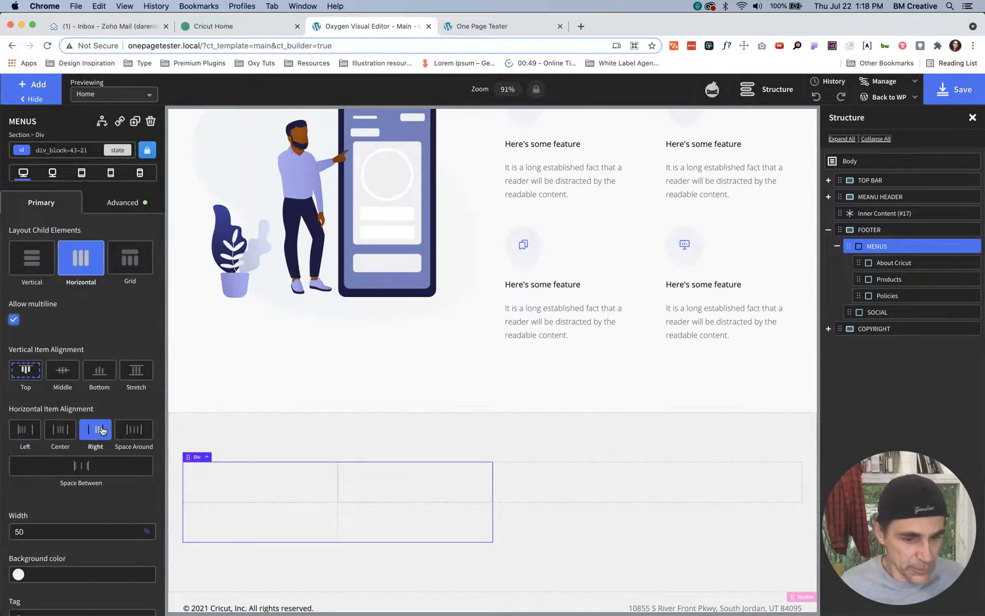
click(321, 490)
drag(320, 490, 377, 526)
click(376, 525)
click(380, 485)
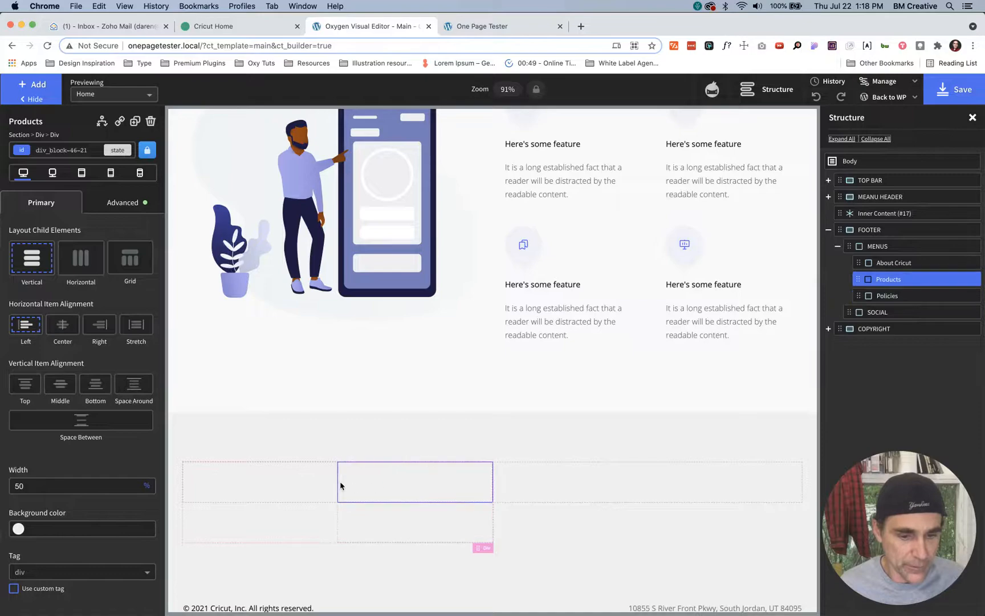
Step: Add a text element inside the About Cricut div, checking the Cricut footer for reference
click(301, 484)
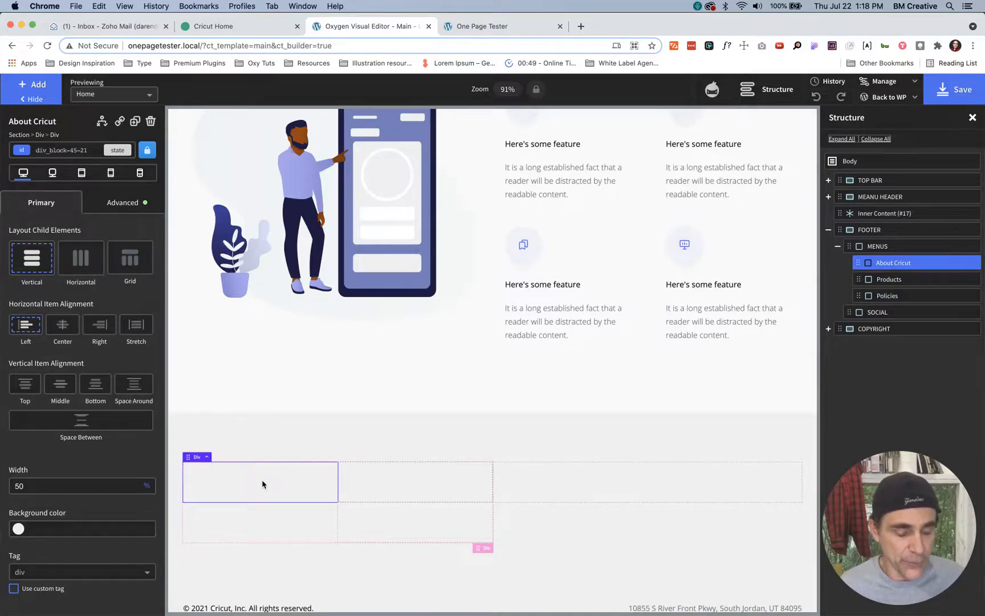
click(224, 25)
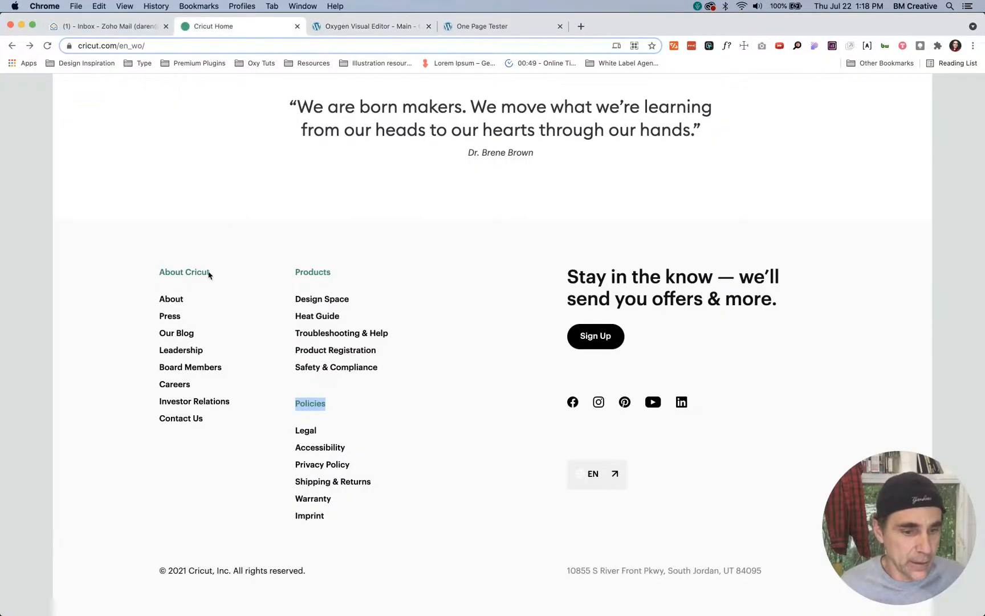
click(340, 29)
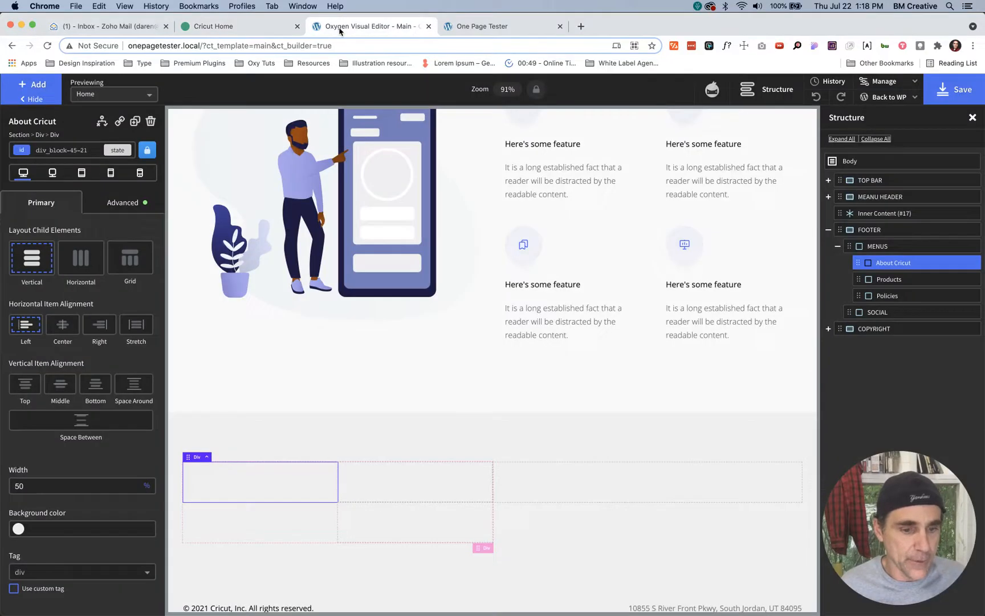
key(t)
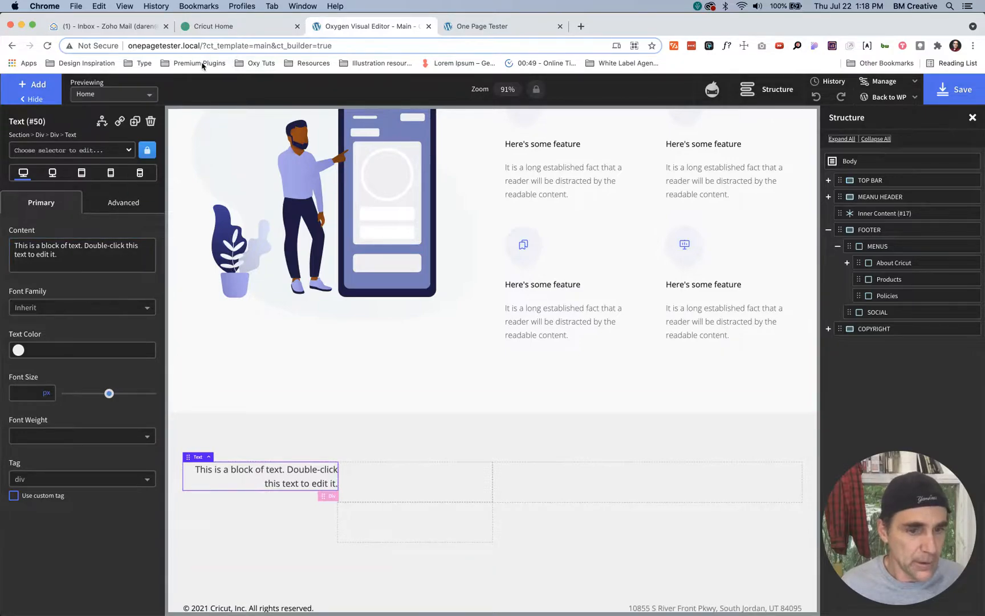
Step: Copy the About Cricut heading from the Cricut footer and replace the new text element's placeholder content with it
click(203, 26)
drag(212, 273, 160, 270)
key(super+c)
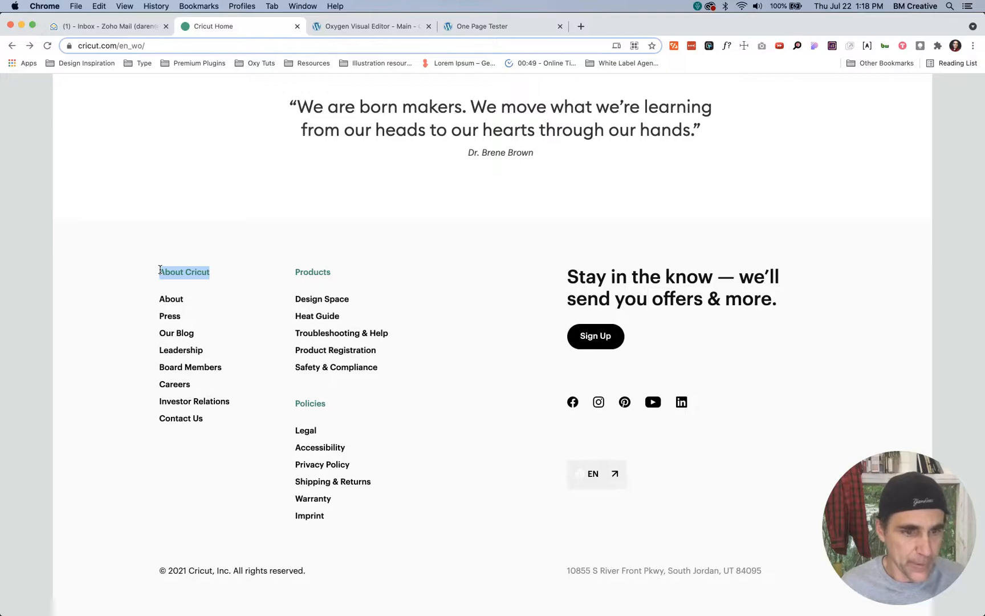
key(ctrl+Tab)
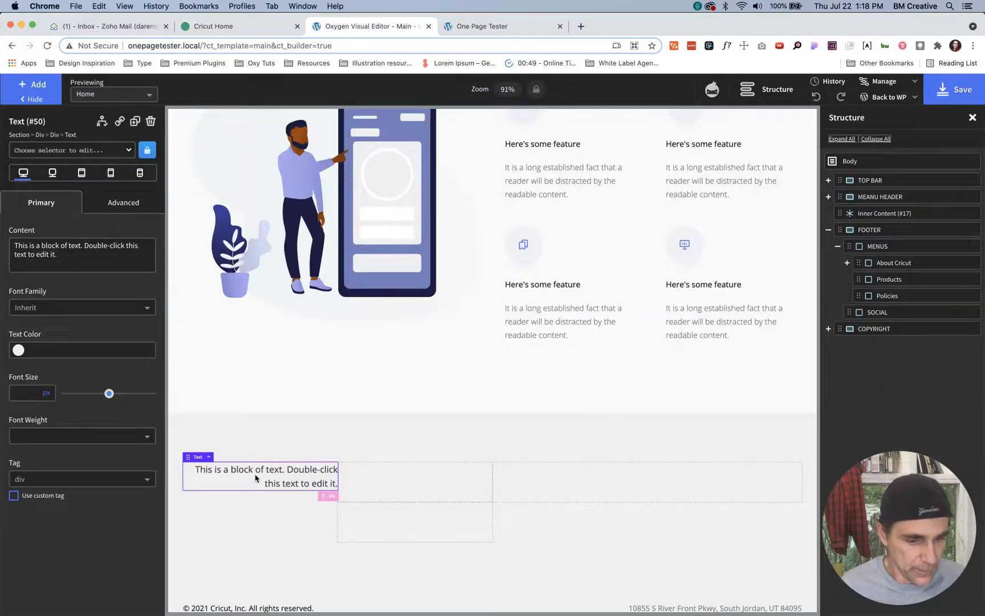
triple_click(80, 248)
key(super+v)
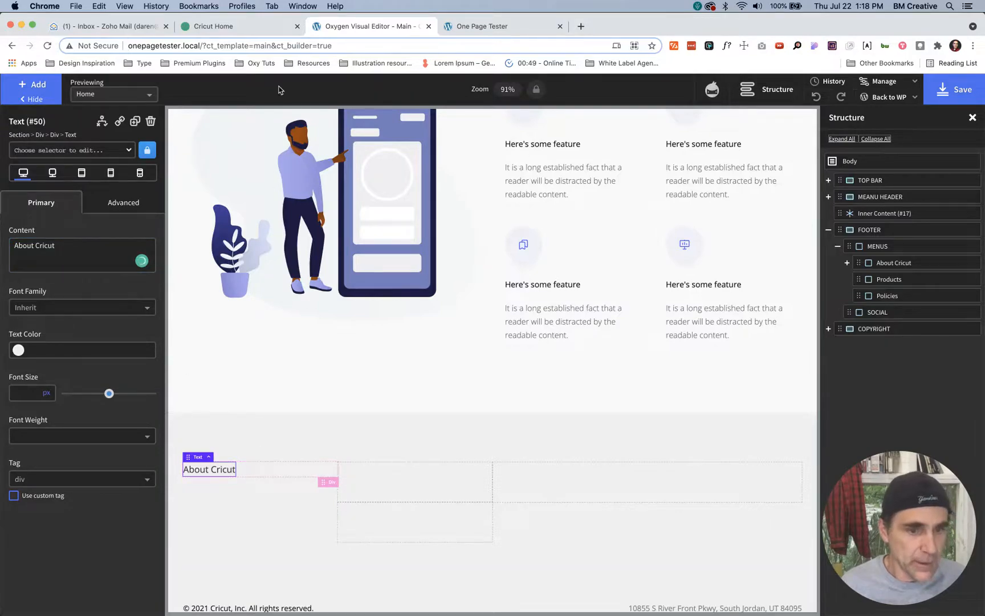
Step: Inspect the font, weight, size and color of the About Cricut heading on the Cricut site with WhatFont
click(238, 27)
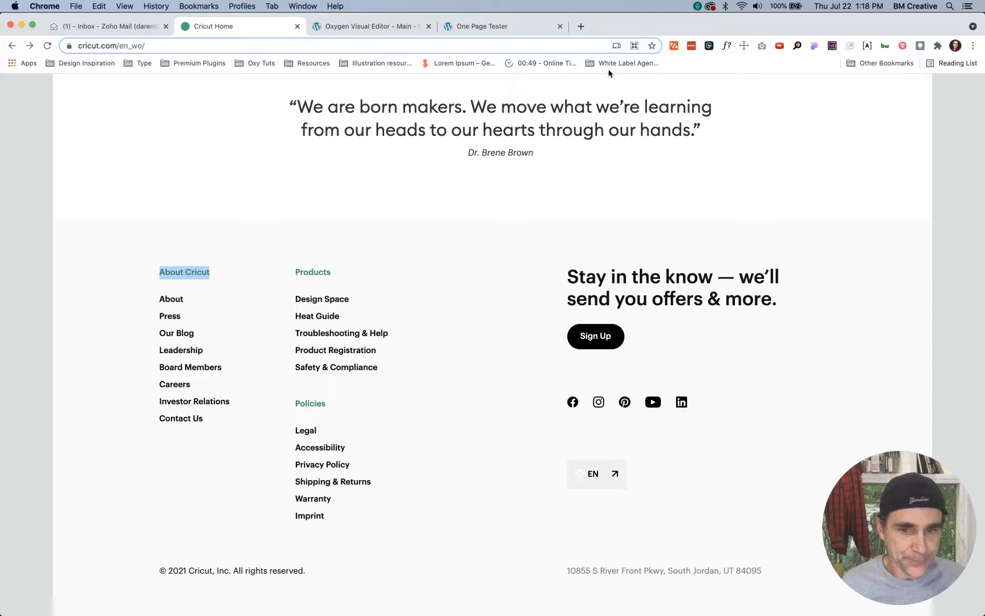
click(727, 46)
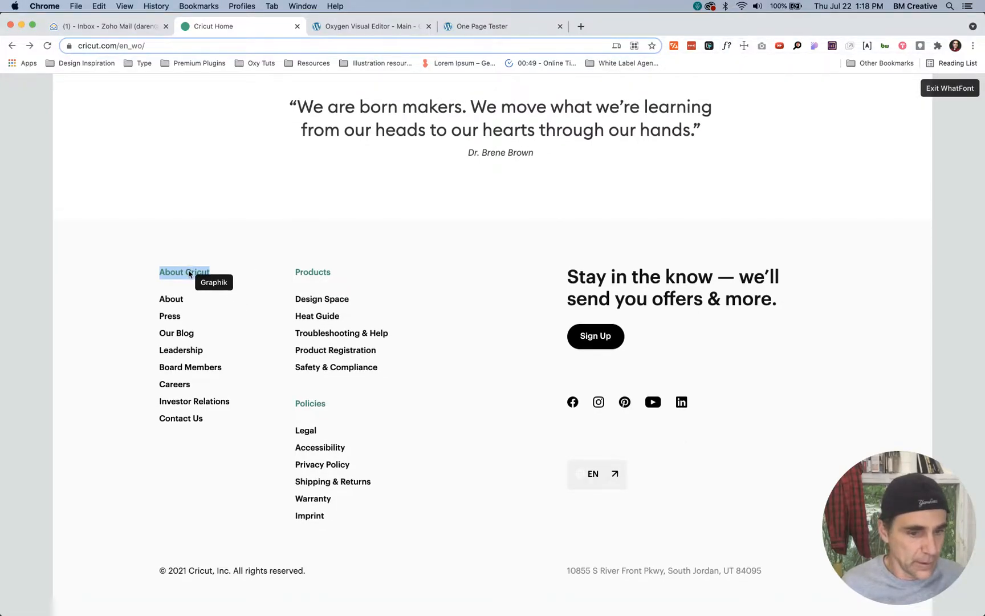
click(189, 272)
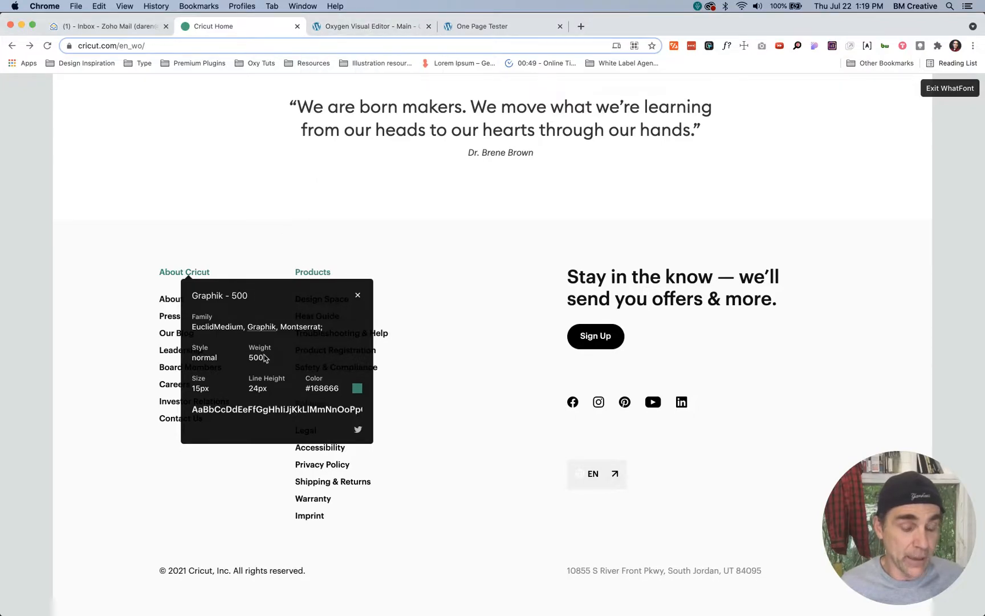
click(359, 27)
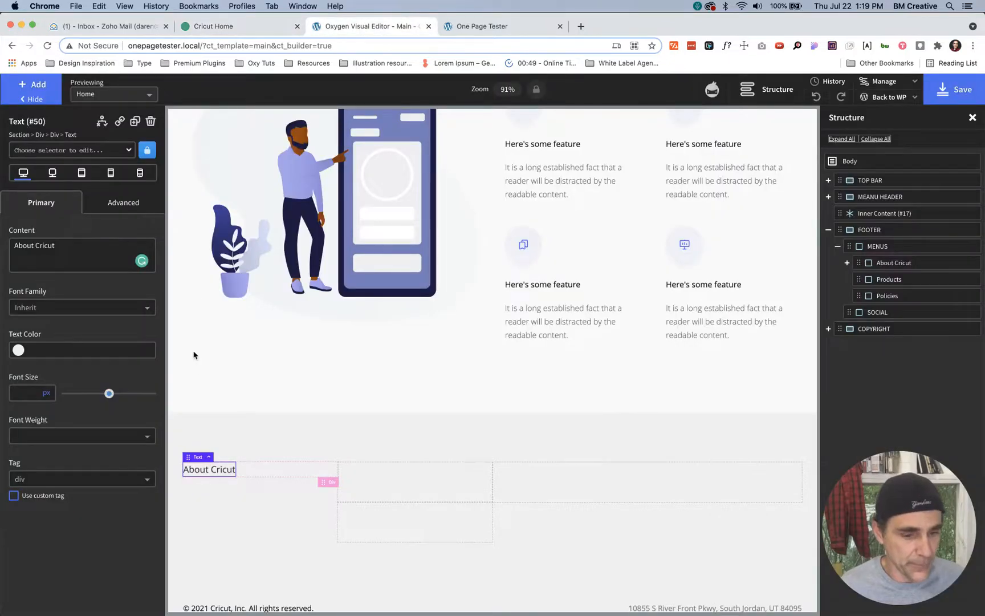
click(90, 150)
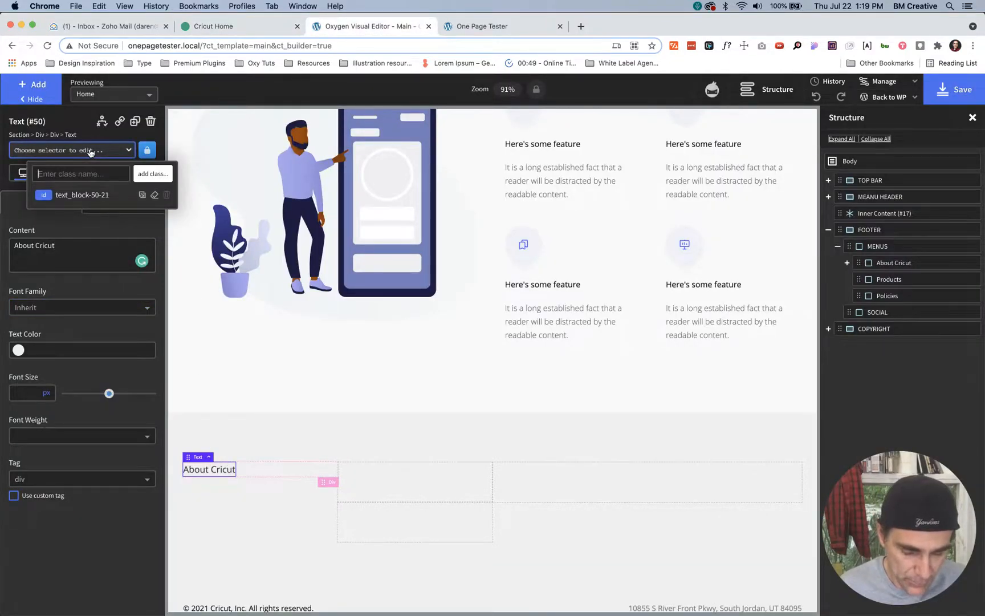
text(t)
key(BackSpace)
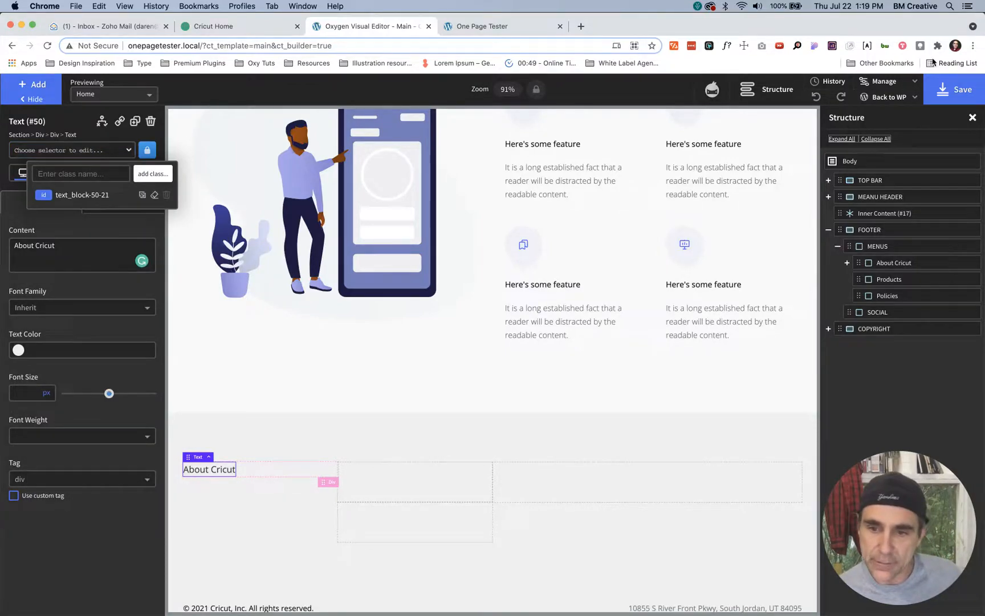
Step: Look through the site's selectors list for an existing class suited to footer headings
click(883, 82)
click(877, 100)
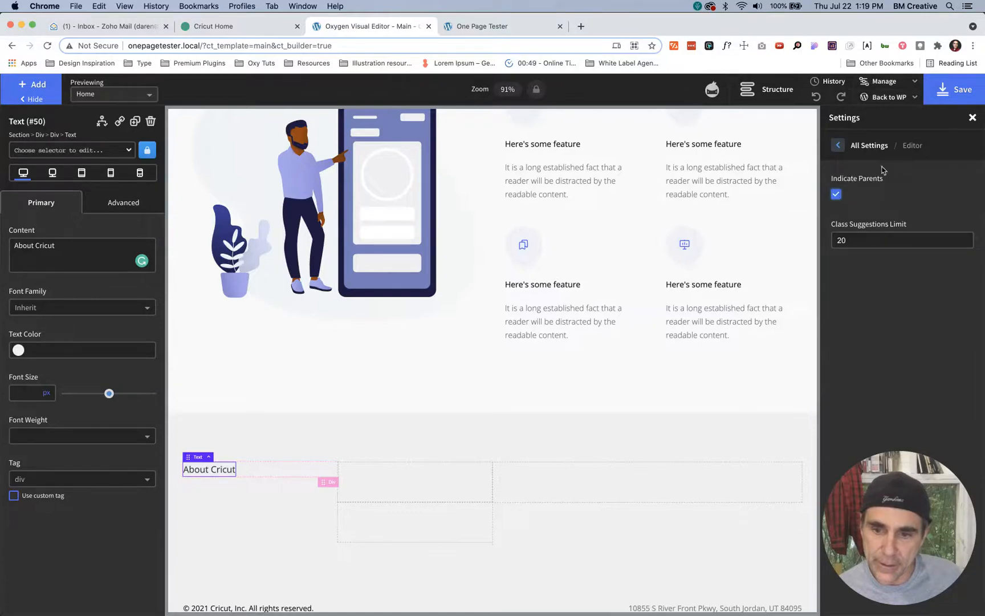
click(890, 81)
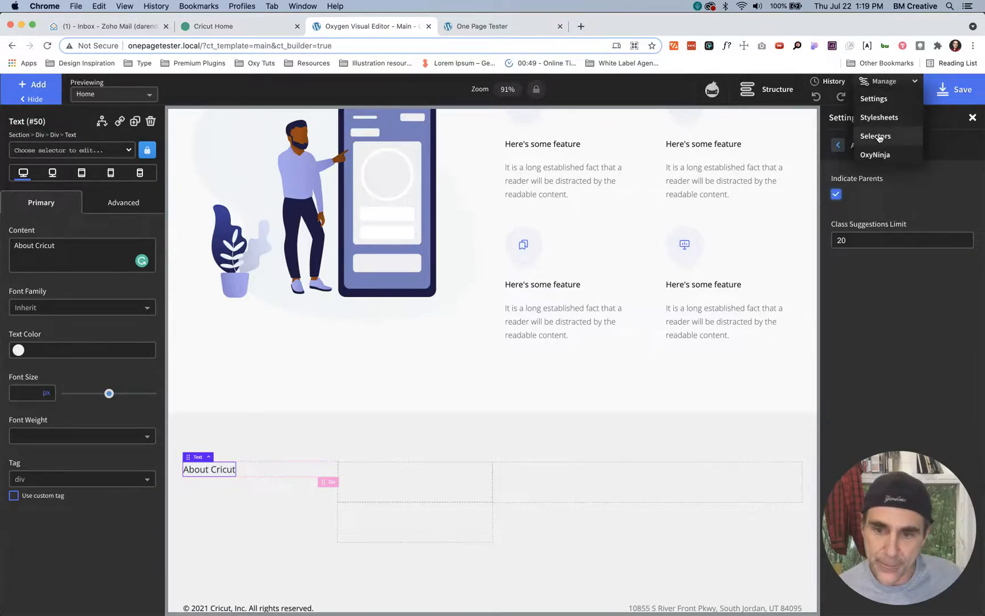
click(877, 137)
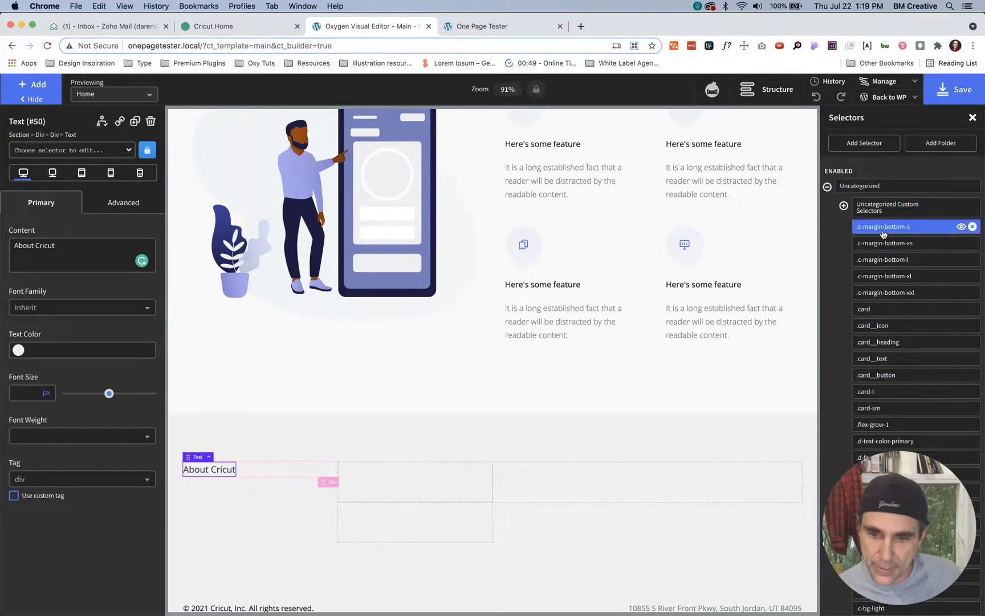
scroll(891, 281, down, 10)
click(867, 530)
drag(866, 529, 677, 518)
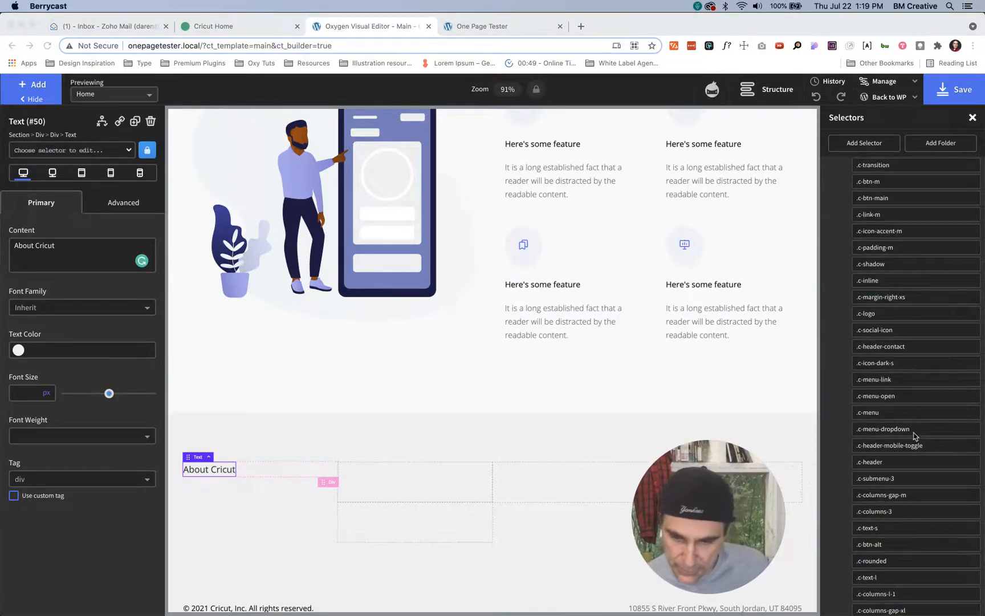
scroll(920, 439, up, 8)
click(828, 486)
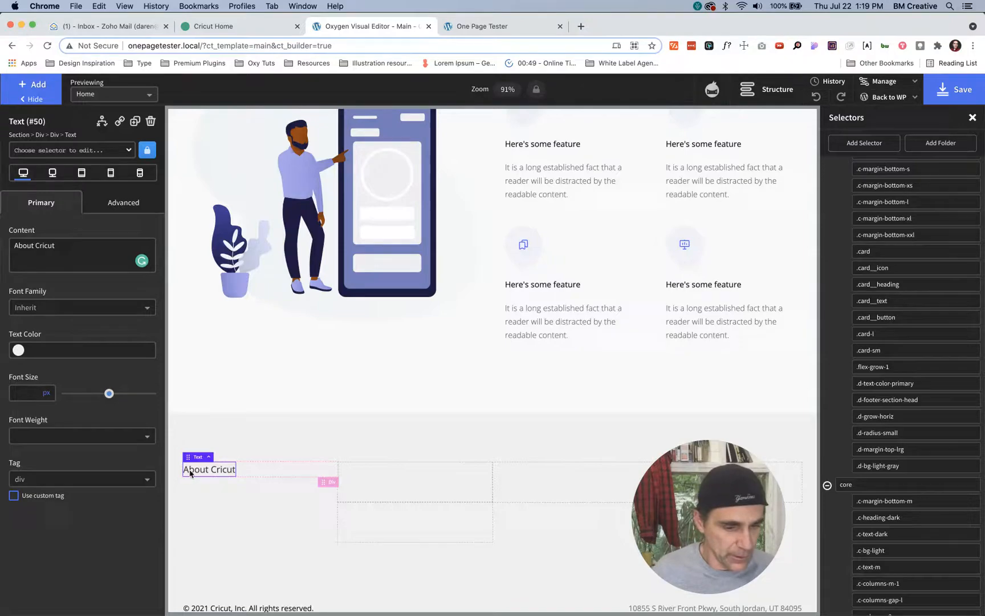
Step: Apply the existing class d-footer-section-head to the About Cricut text element
click(82, 151)
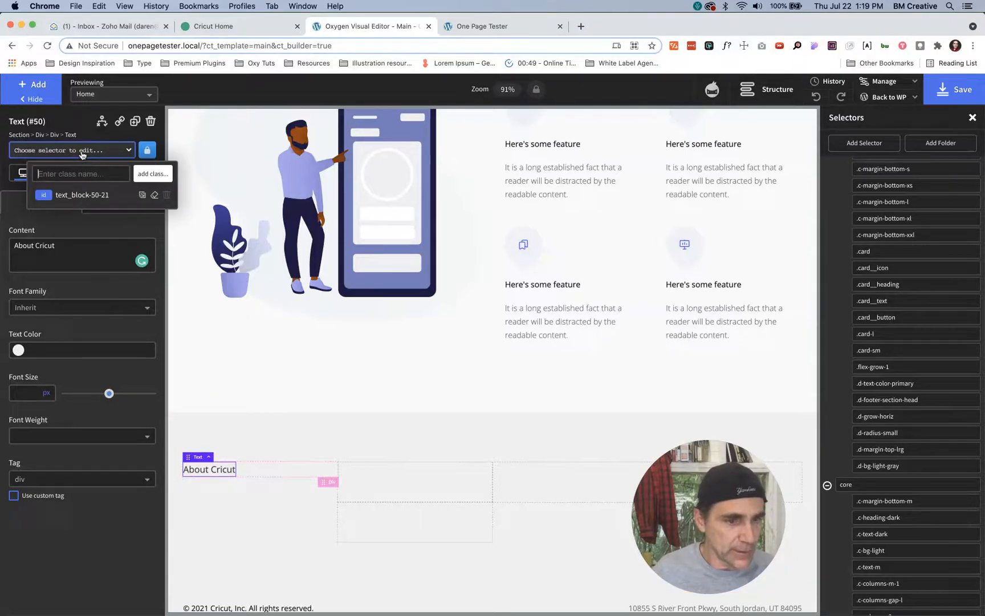
text(fo)
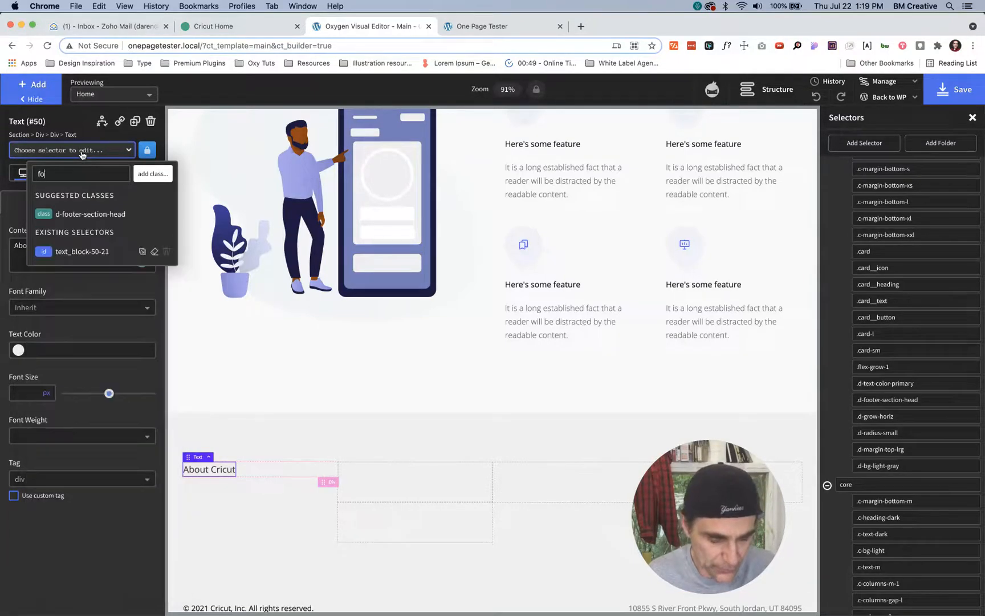
text(oter)
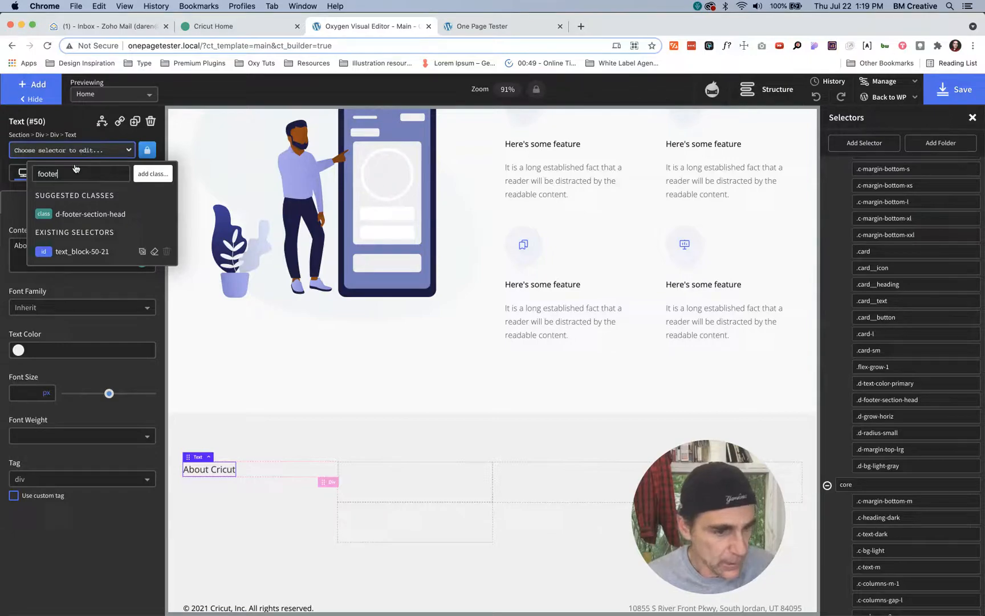
click(78, 215)
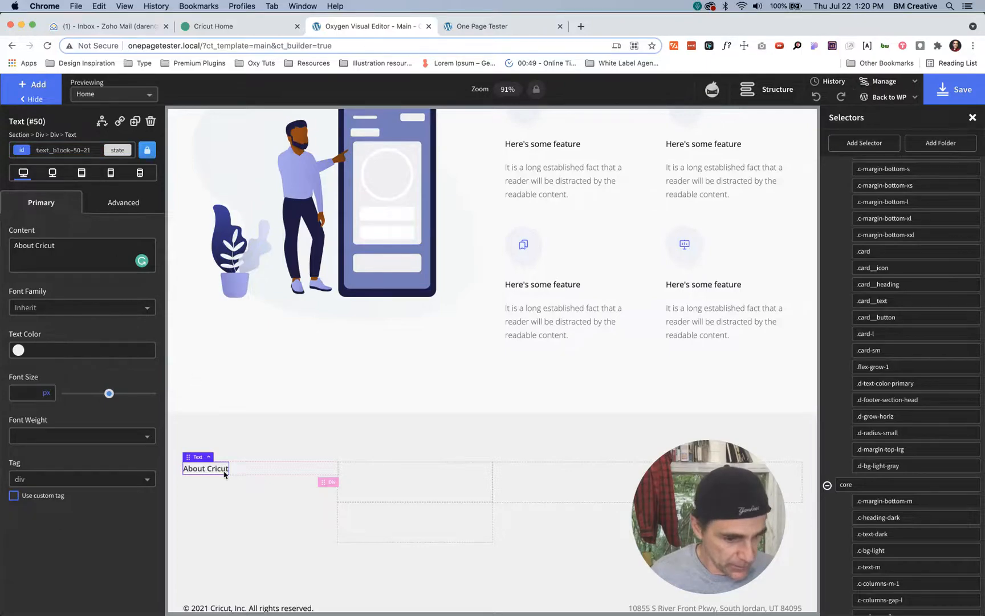
Step: Switch the About Cricut text's active selector from its ID to the d-footer-section-head class
click(91, 151)
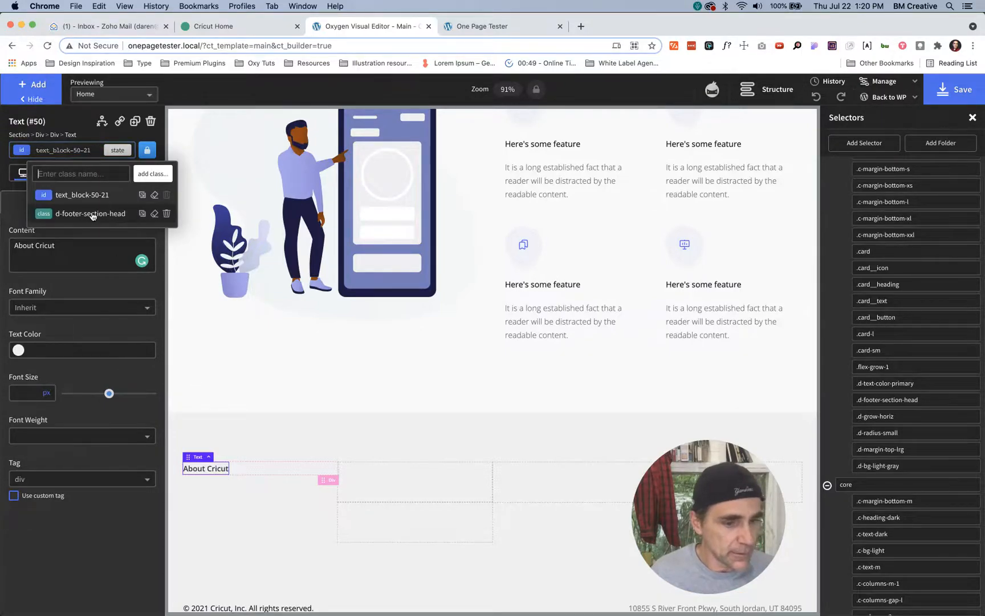
click(147, 151)
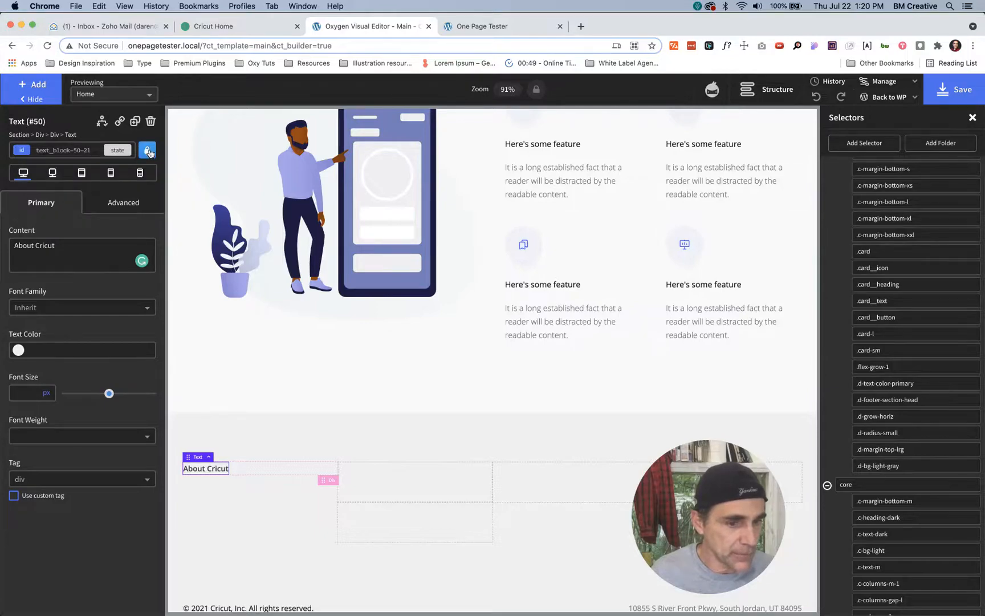
click(68, 150)
click(66, 214)
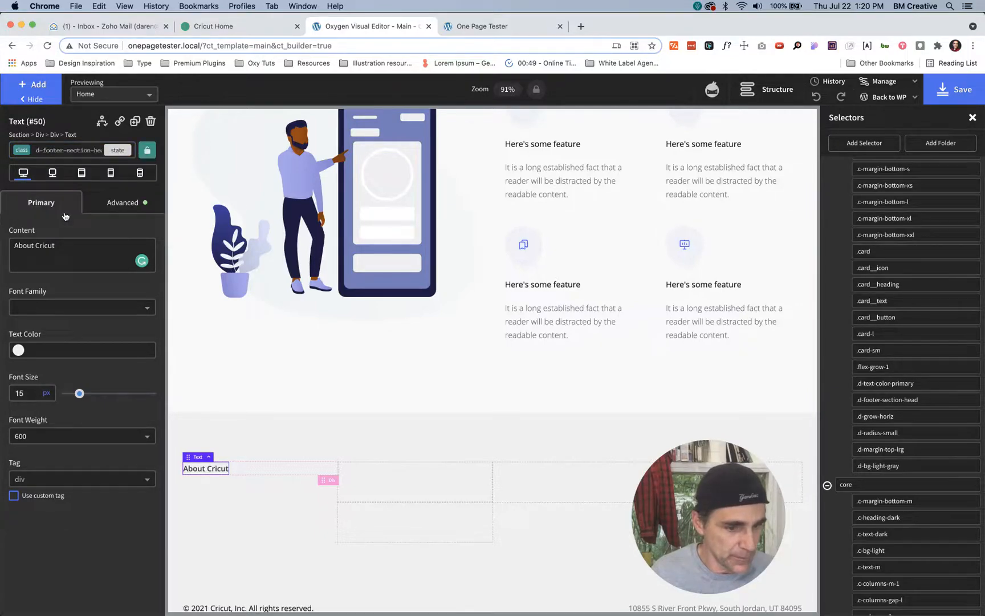
Step: Set the d-footer-section-head class's text color to the global Primary color for the About Cricut heading
click(26, 346)
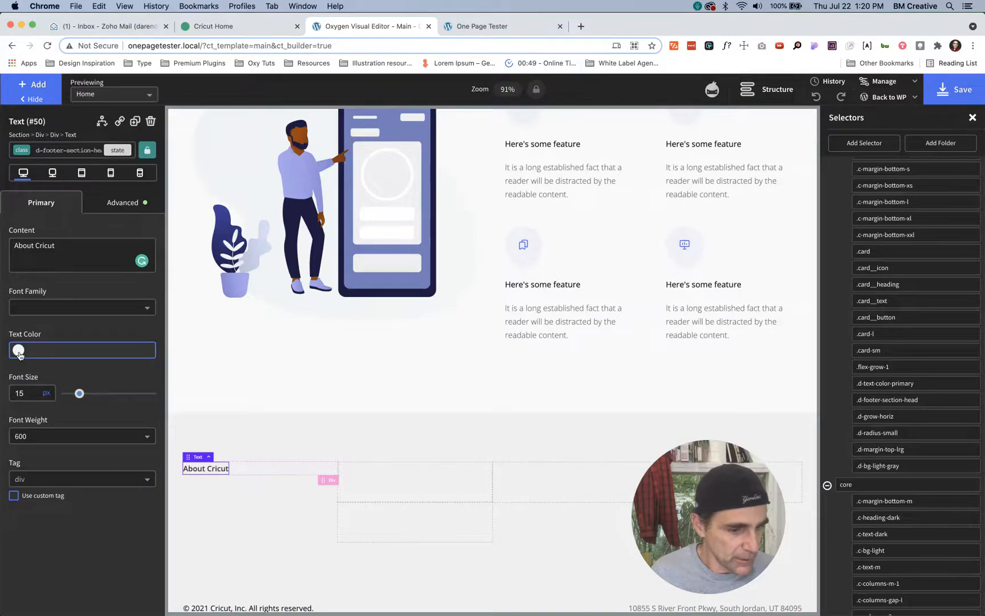
click(19, 350)
click(23, 488)
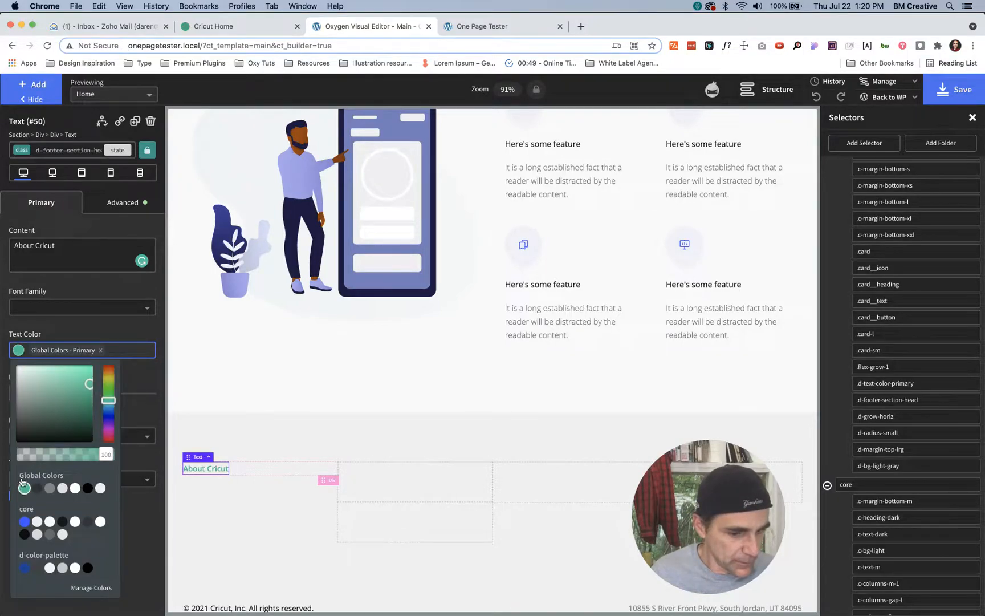
click(81, 337)
click(86, 261)
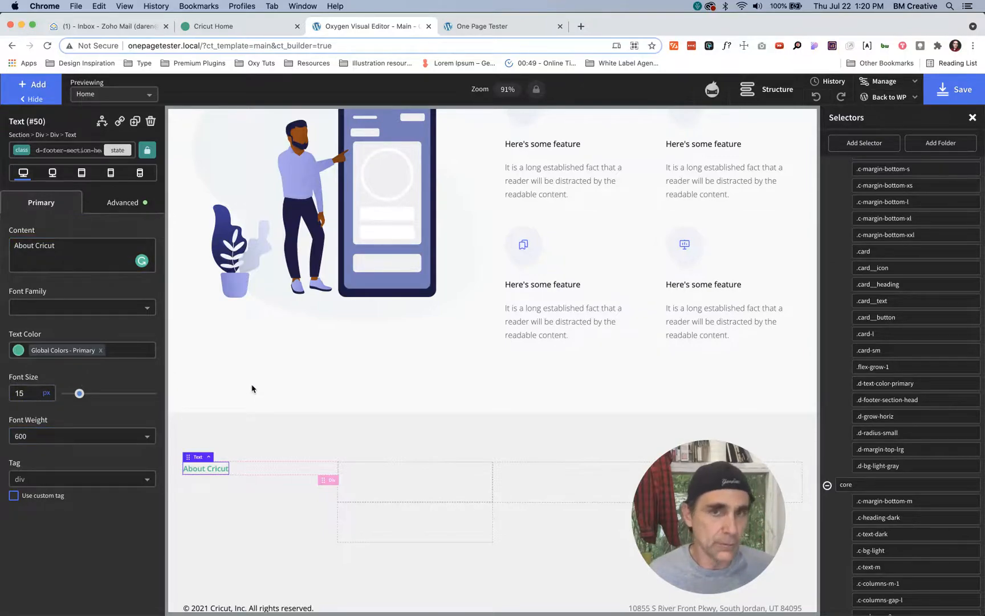
Step: Look over the live One Page Tester page and the Cricut site's footer, dismissing the WhatFont overlay there
click(479, 26)
scroll(319, 382, up, 10)
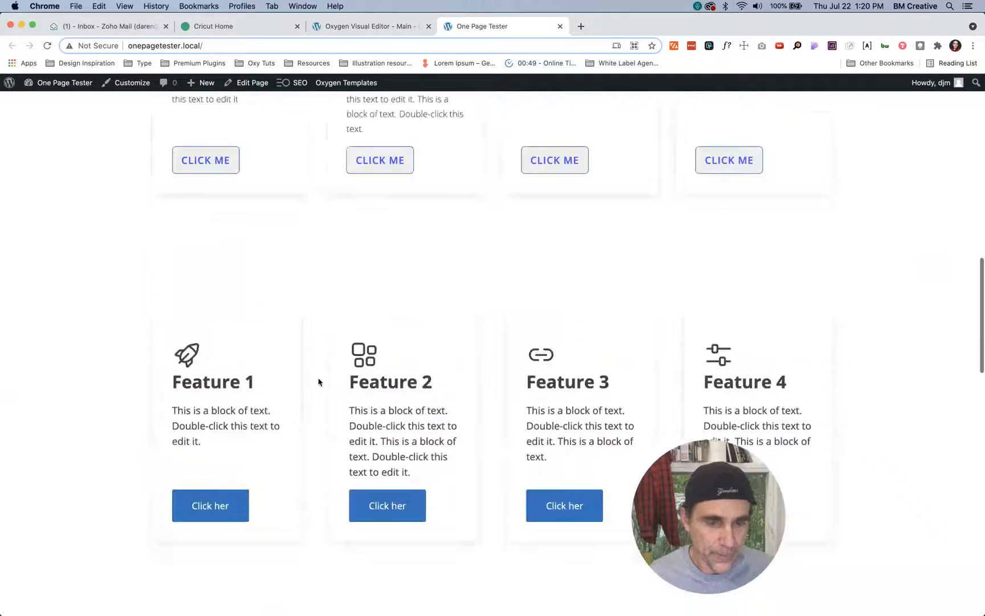
scroll(318, 370, down, 5)
scroll(318, 371, up, 15)
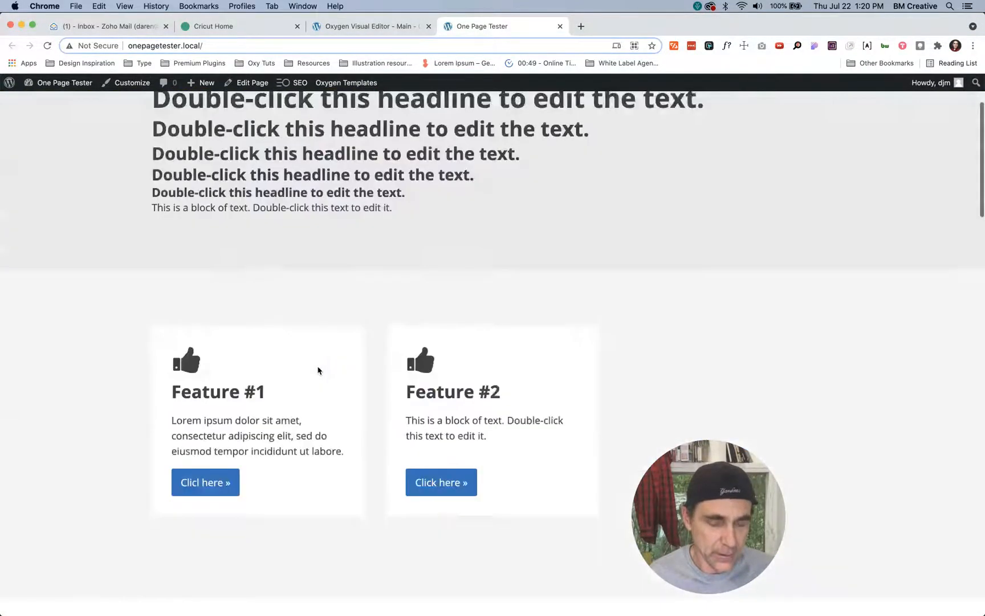
scroll(318, 370, down, 6)
scroll(319, 370, down, 5)
click(249, 27)
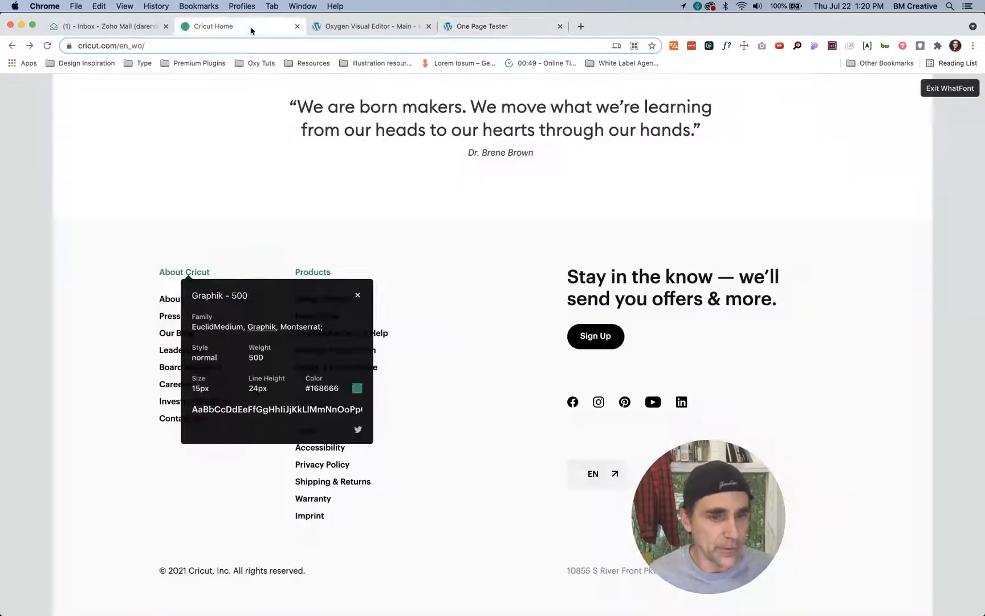
key(Escape)
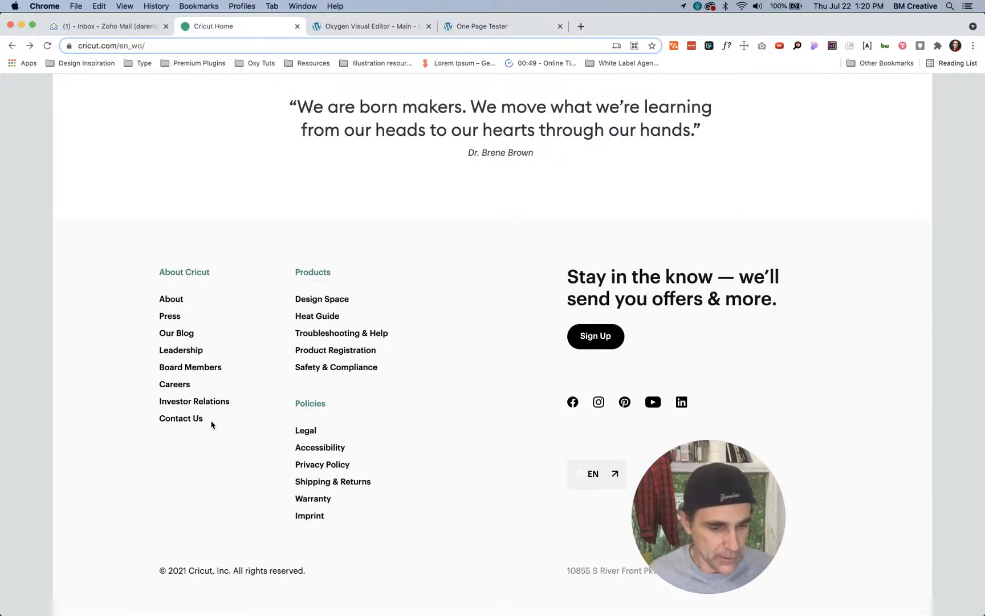
click(369, 33)
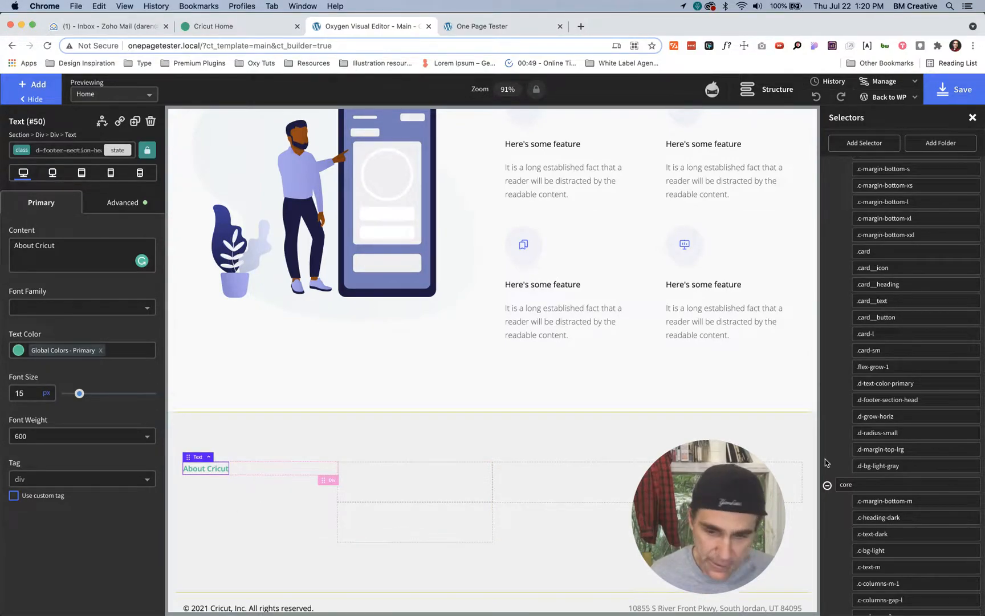
Step: Add a Pro Menu element inside the About Cricut div in the footer's MENUS div
click(767, 89)
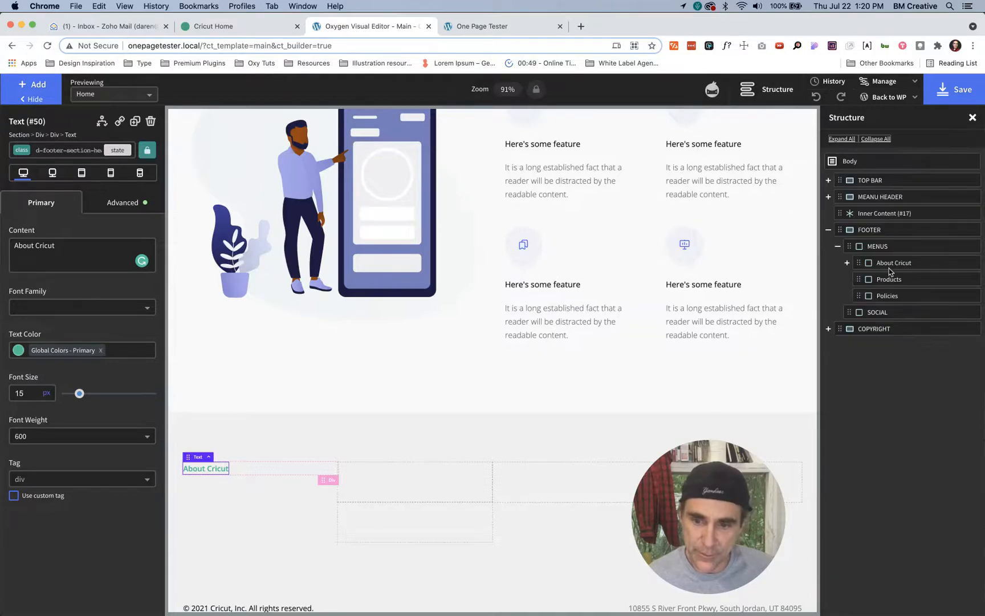
click(875, 264)
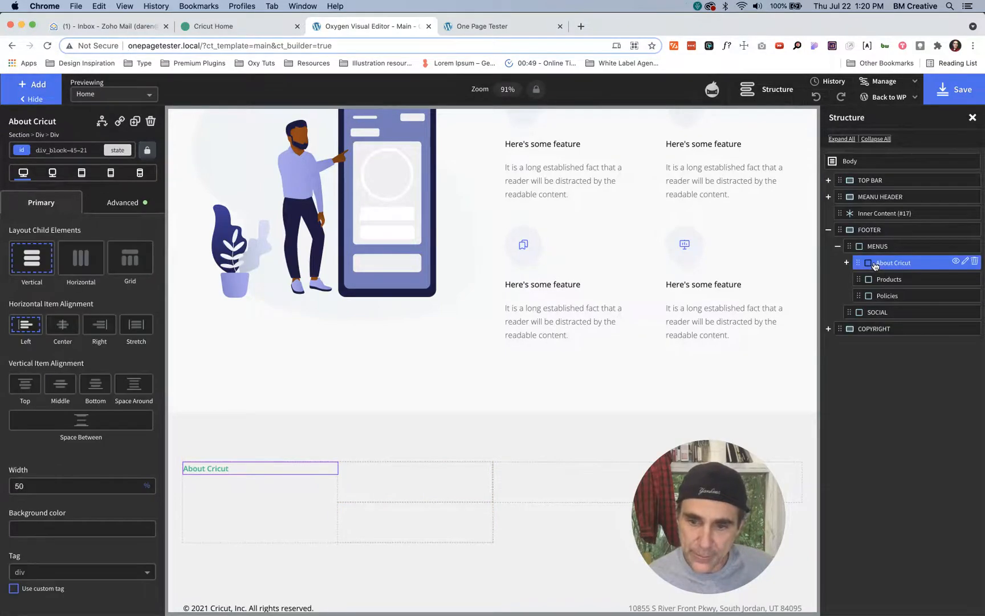
click(846, 264)
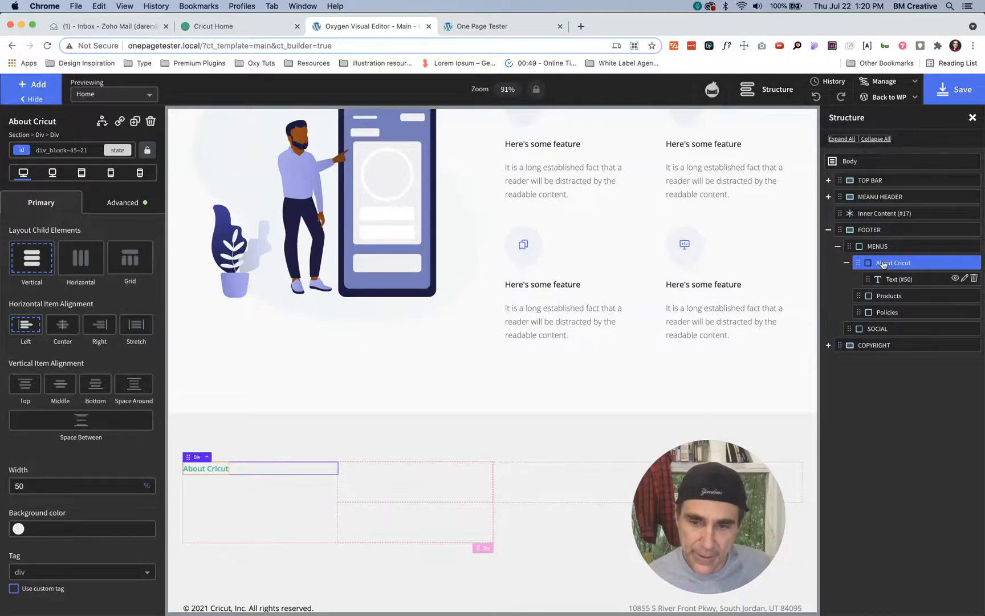
click(35, 85)
text(pro)
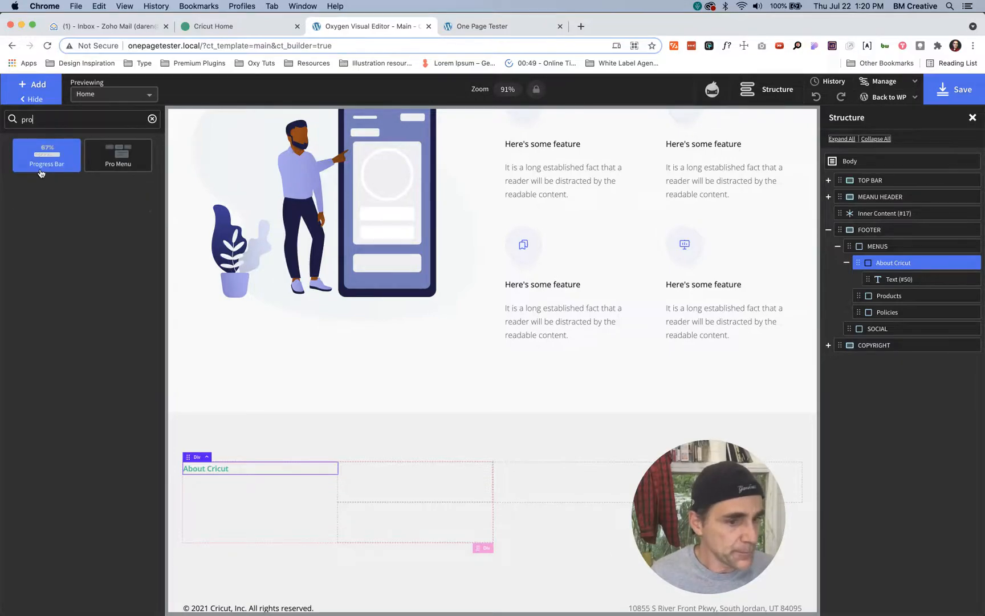
click(107, 165)
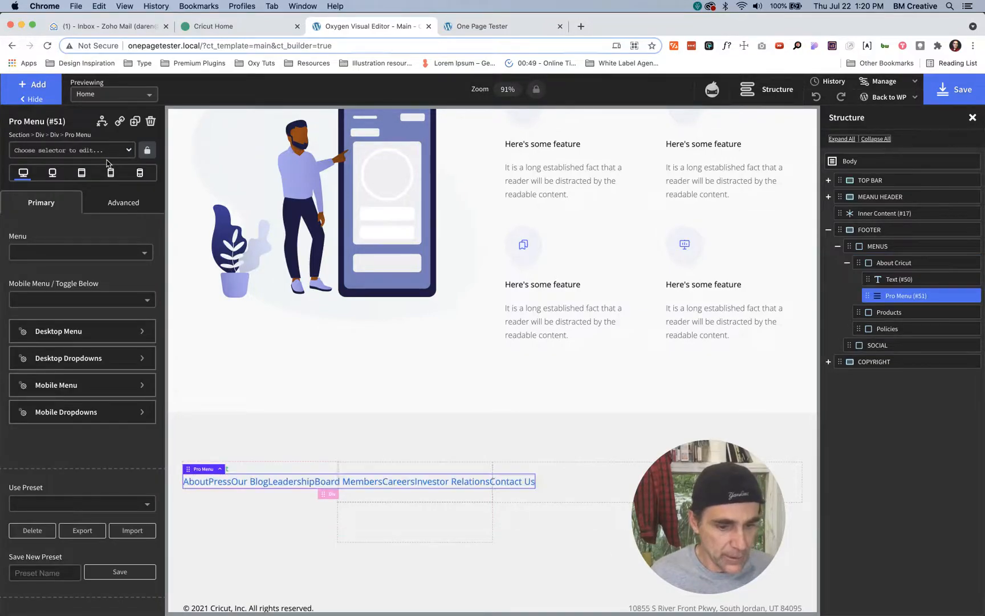
Step: Assign the Footer ONE menu to the Pro Menu and set its mobile menu toggle to Never
click(94, 251)
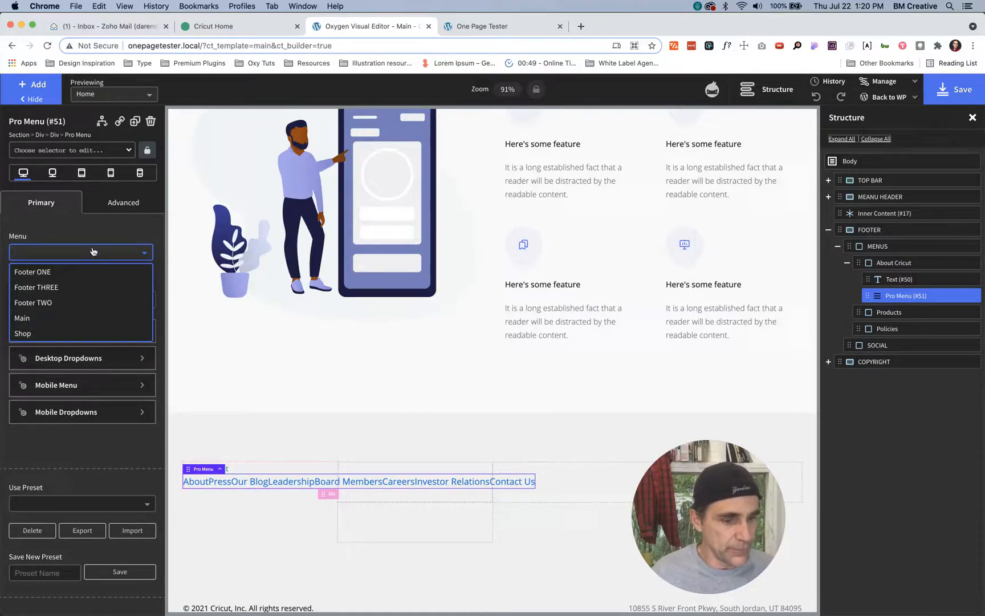
click(49, 273)
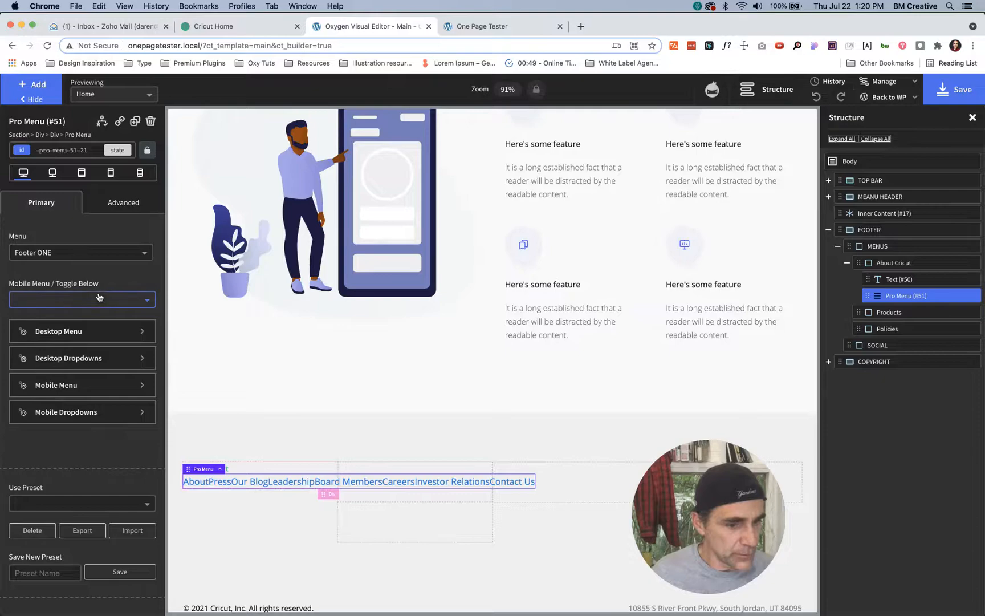
click(84, 299)
click(66, 397)
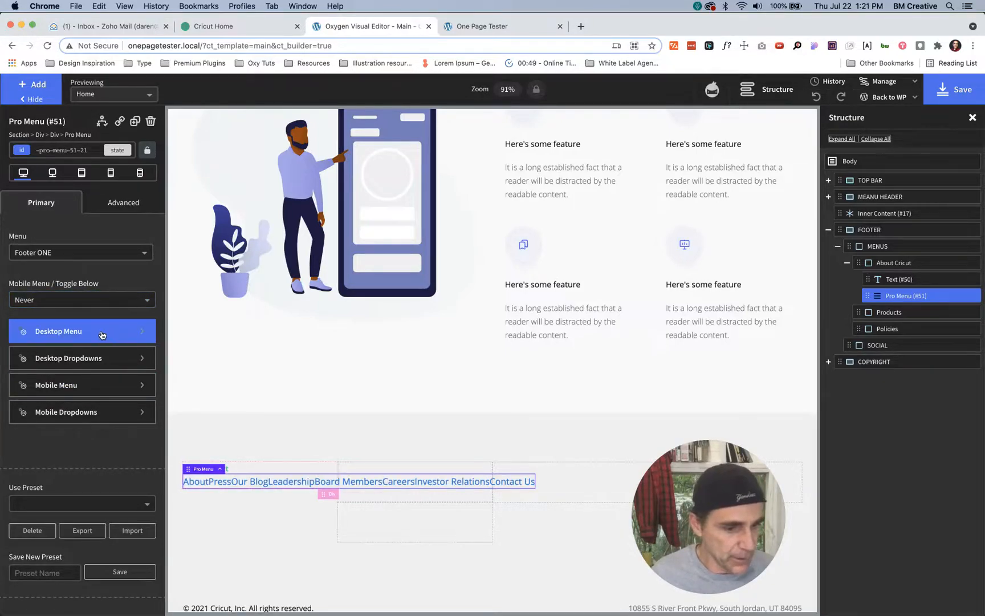
click(103, 332)
click(118, 282)
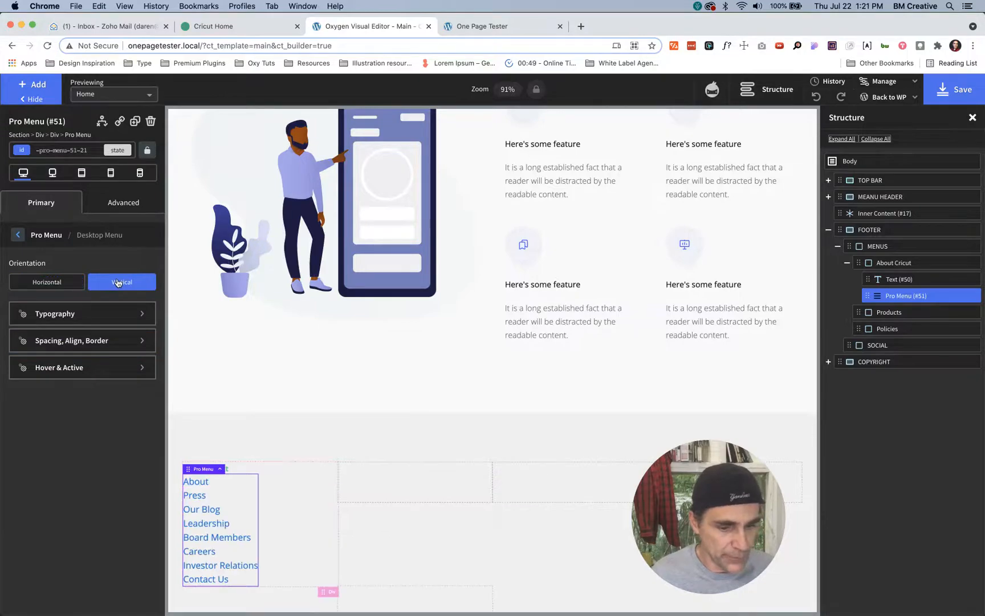
click(218, 33)
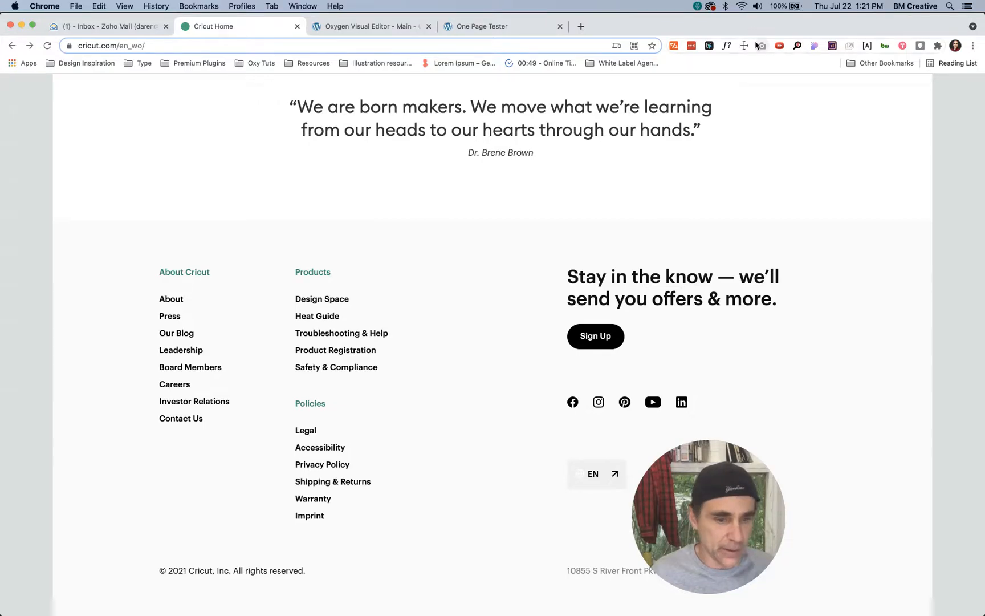
click(366, 26)
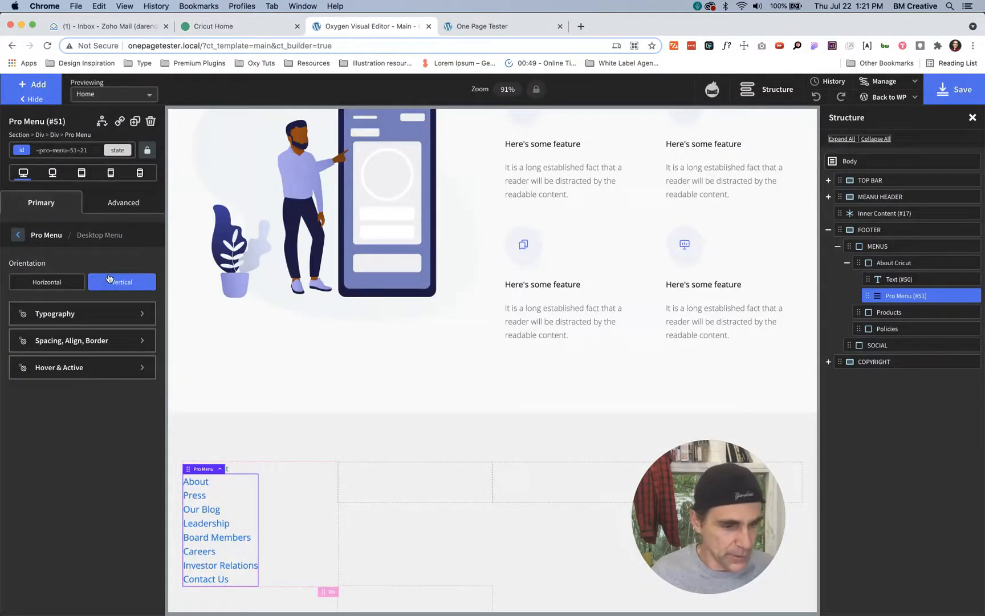
Step: Style the desktop menu's typography with the global black color, font weight 600 and font size 15 px
click(77, 318)
click(19, 364)
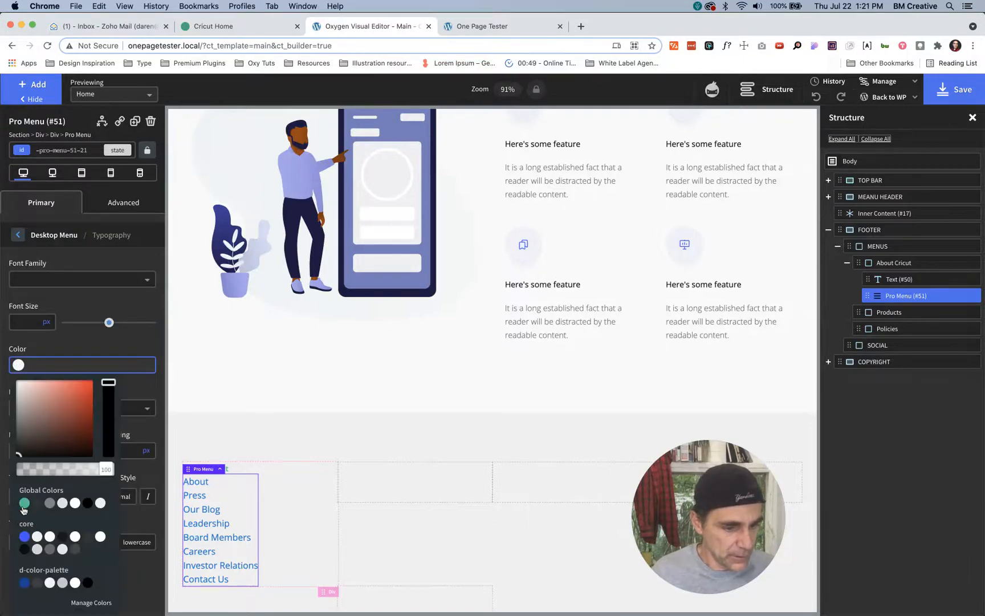
click(87, 503)
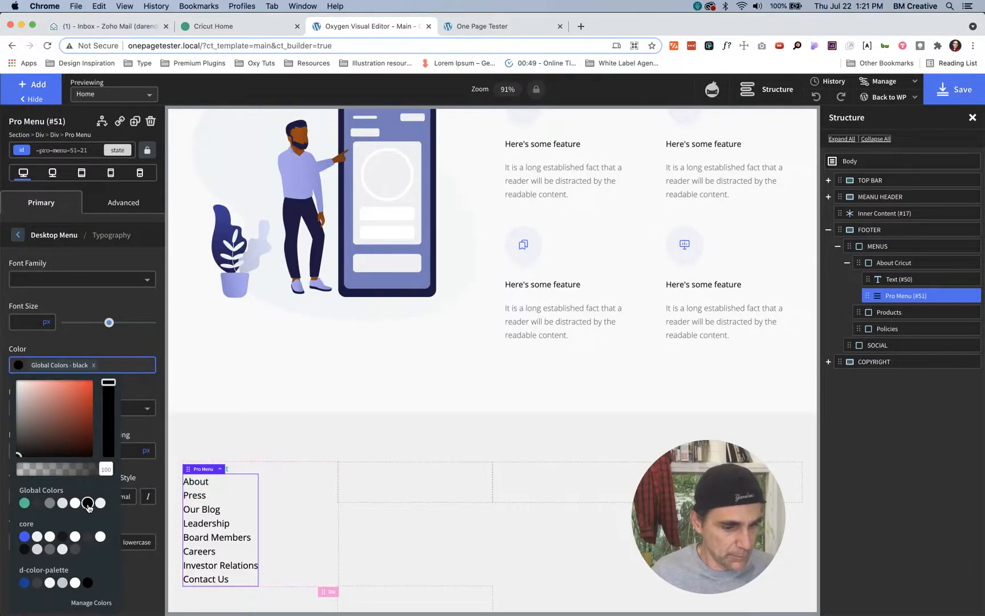
click(74, 317)
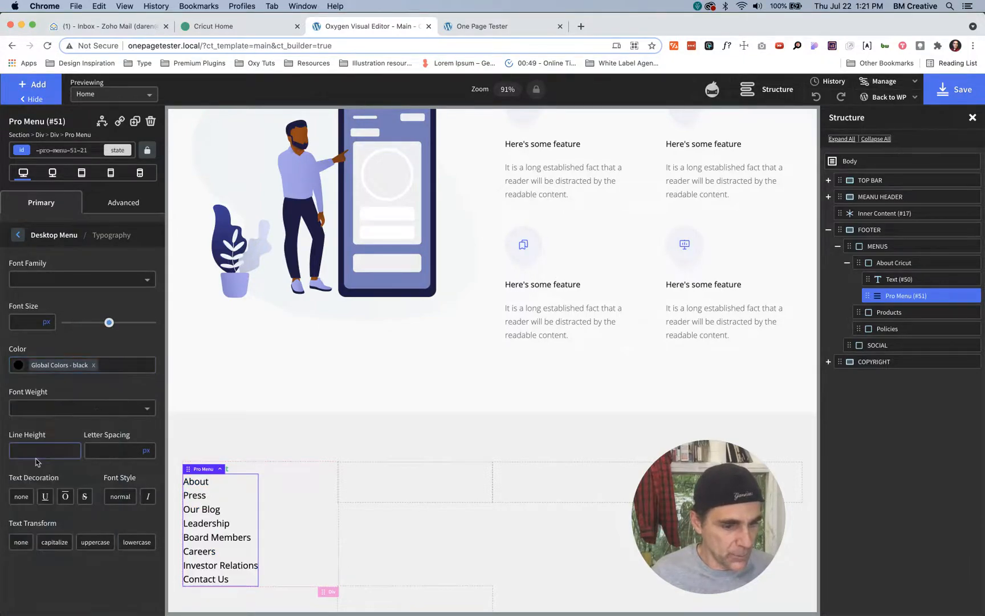
click(57, 414)
click(24, 521)
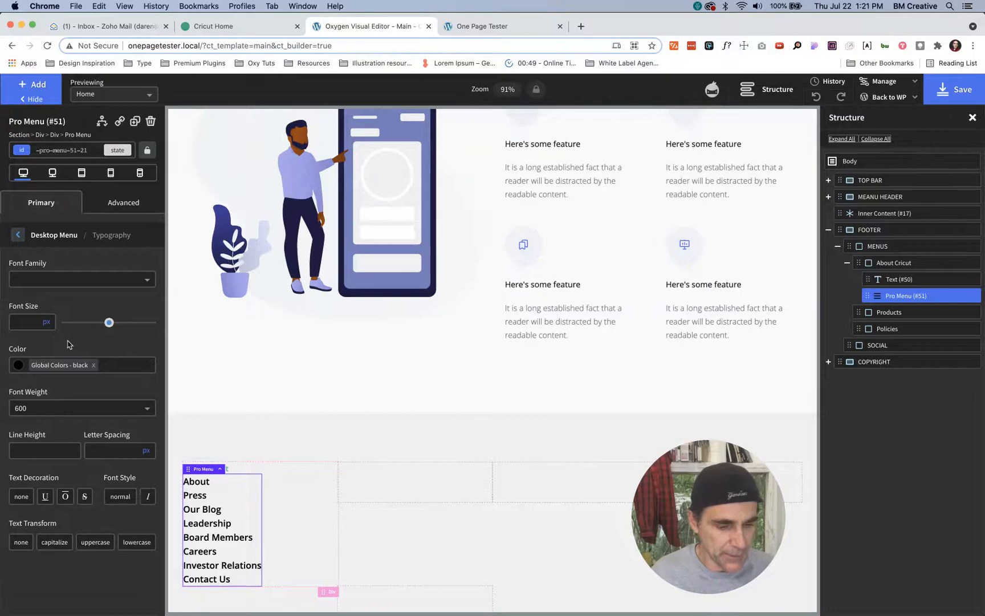
click(25, 322)
text(15)
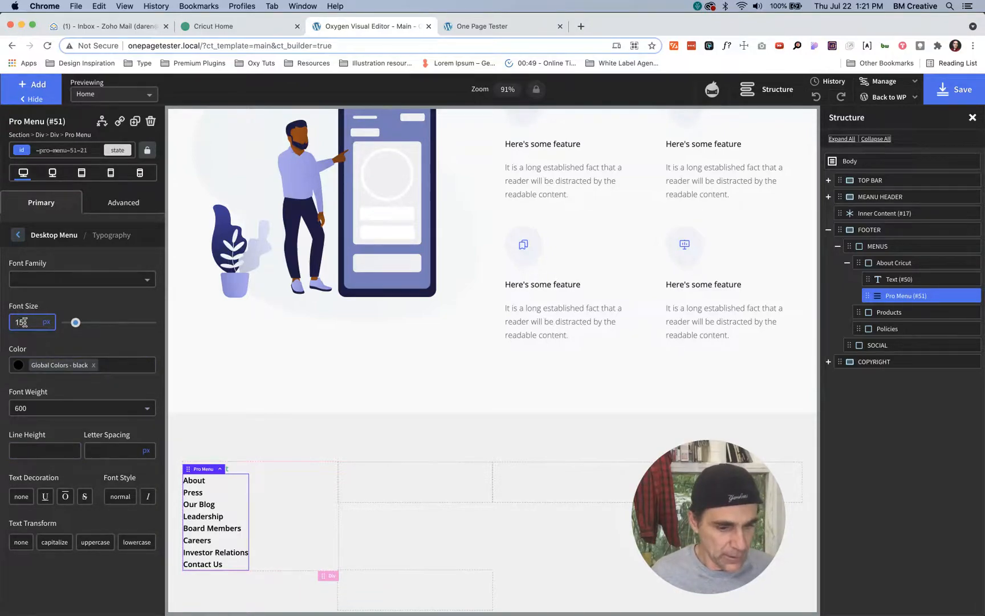
Step: Set the desktop menu's bottom item margin to 1 rem and check the spacing in the footer
click(18, 234)
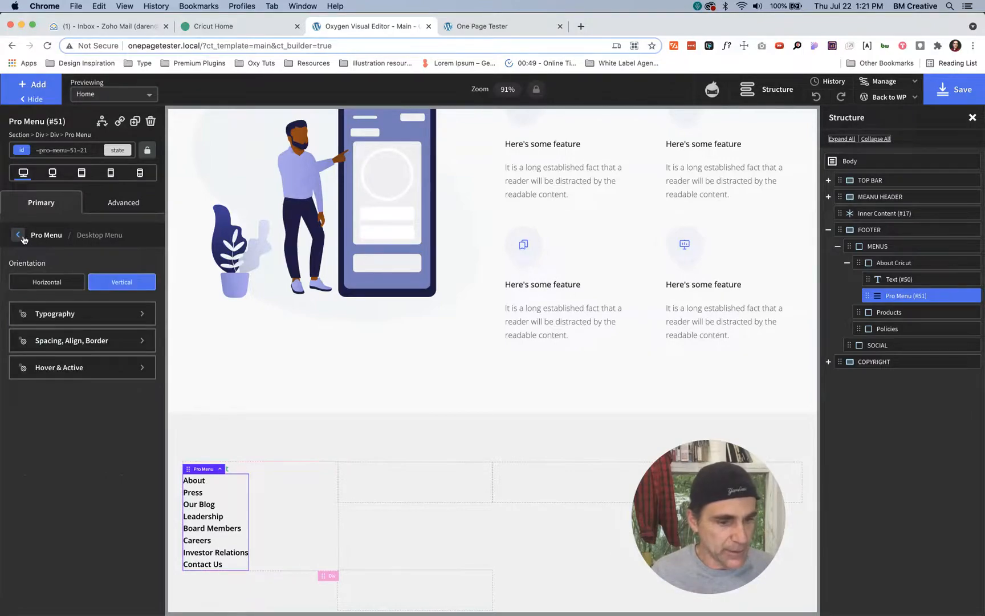
click(64, 341)
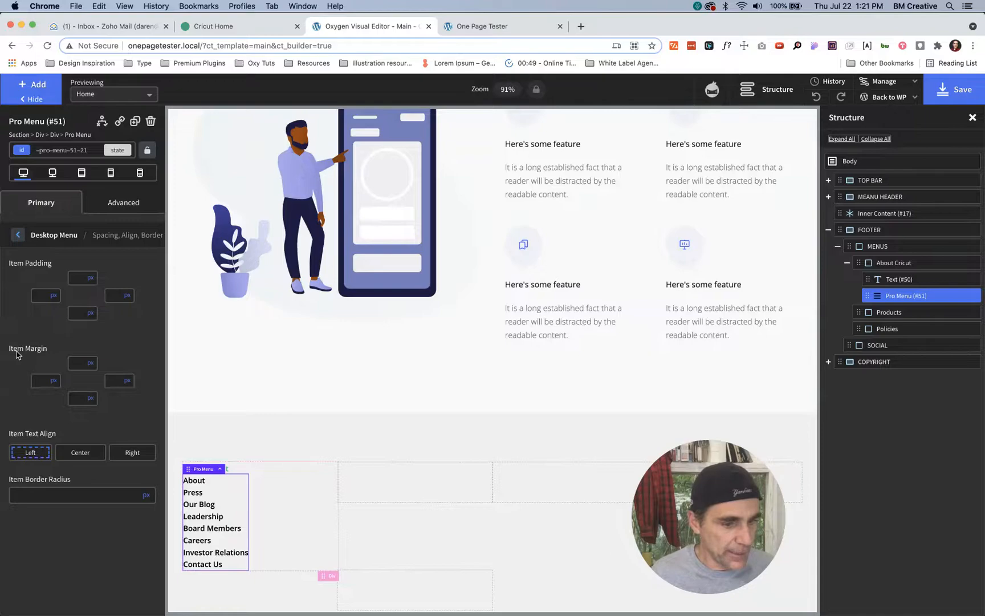
click(90, 398)
click(96, 412)
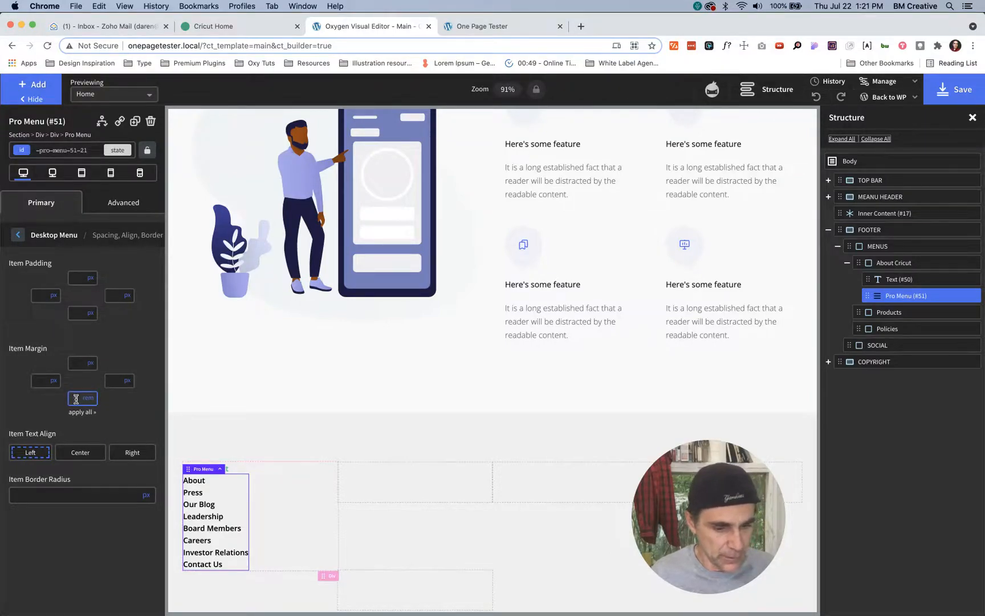
text(1)
scroll(284, 465, down, 3)
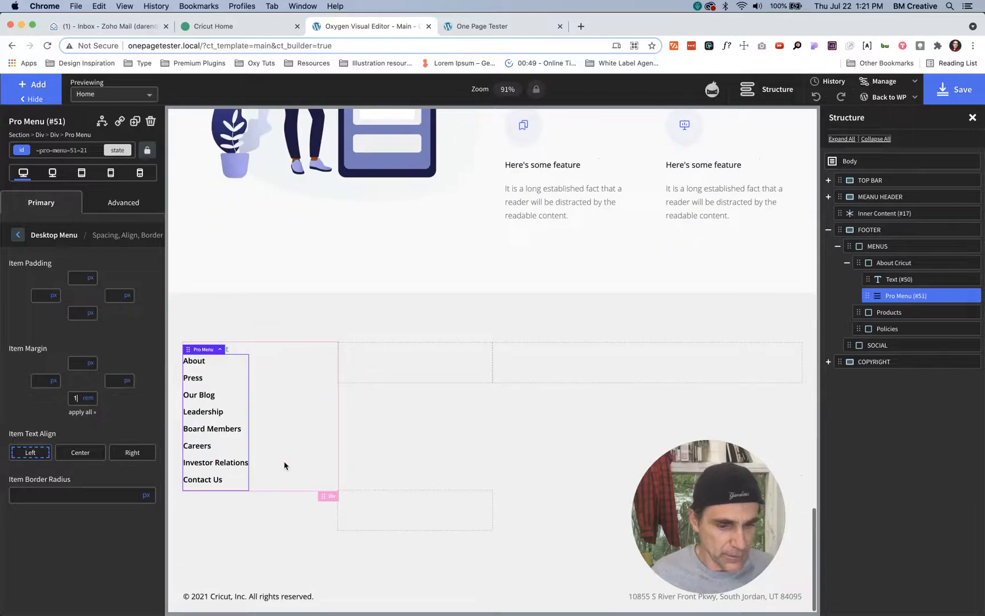
click(289, 326)
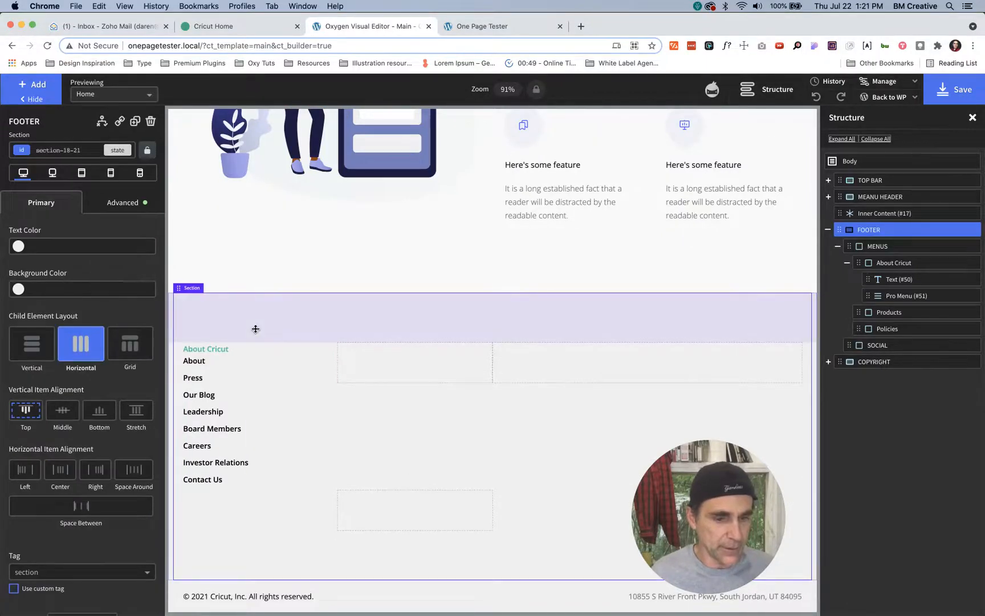
Step: Compare the About Cricut heading's spacing with the Cricut site and add the c-margin-bottom-m class to its text element
click(218, 352)
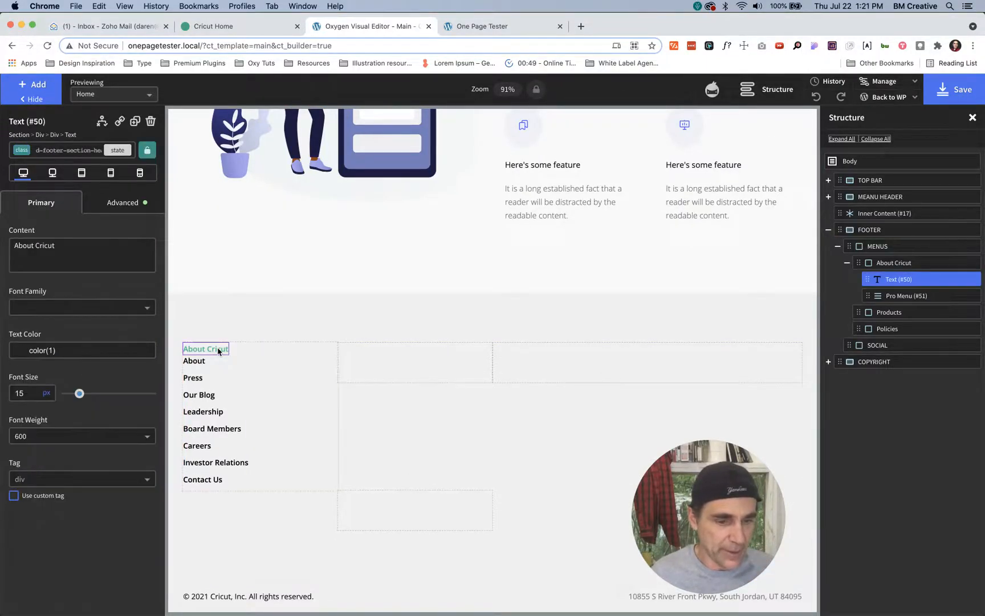
click(217, 26)
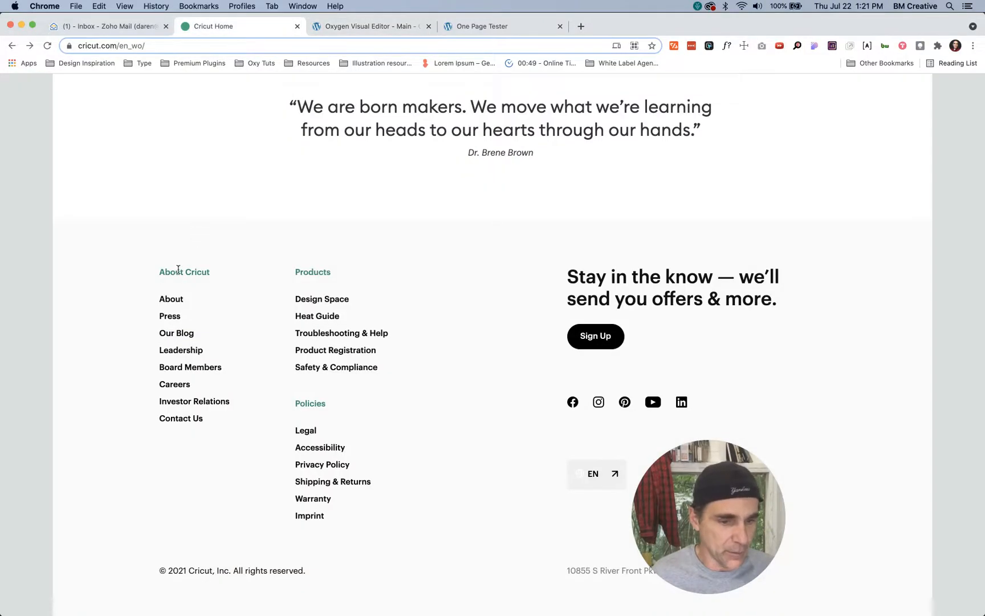
click(355, 26)
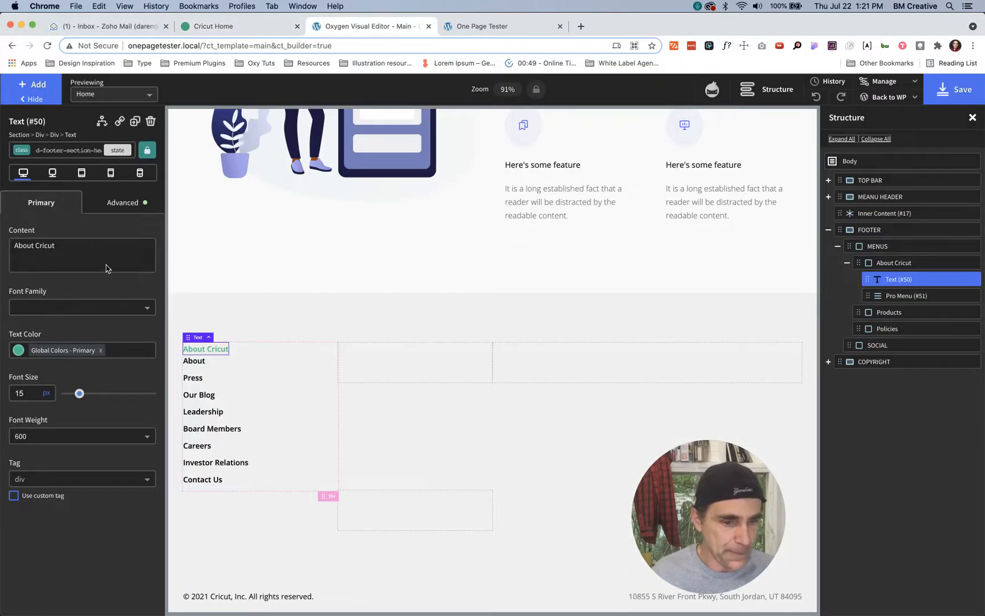
click(148, 152)
click(96, 151)
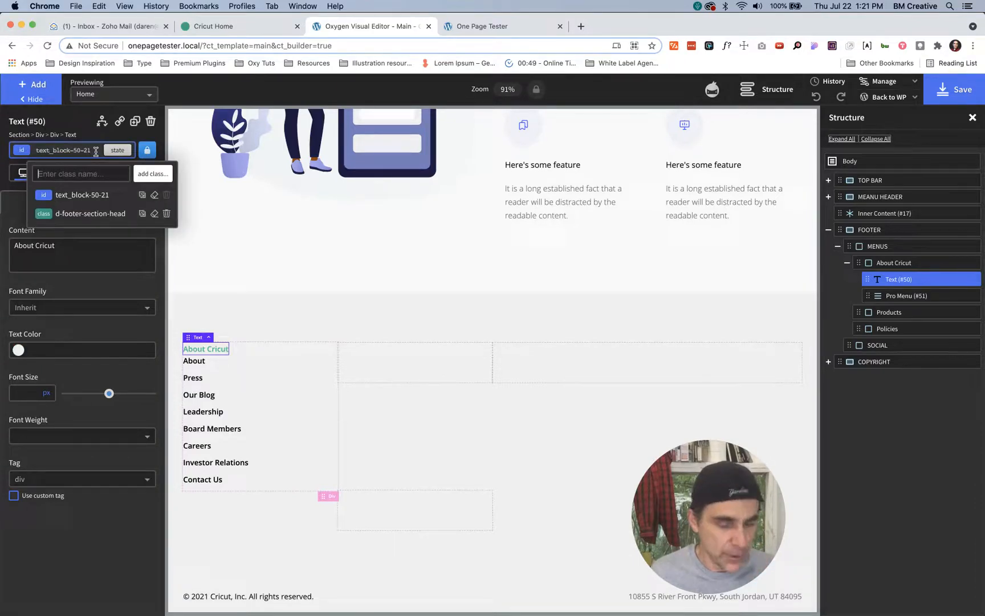
text(margin)
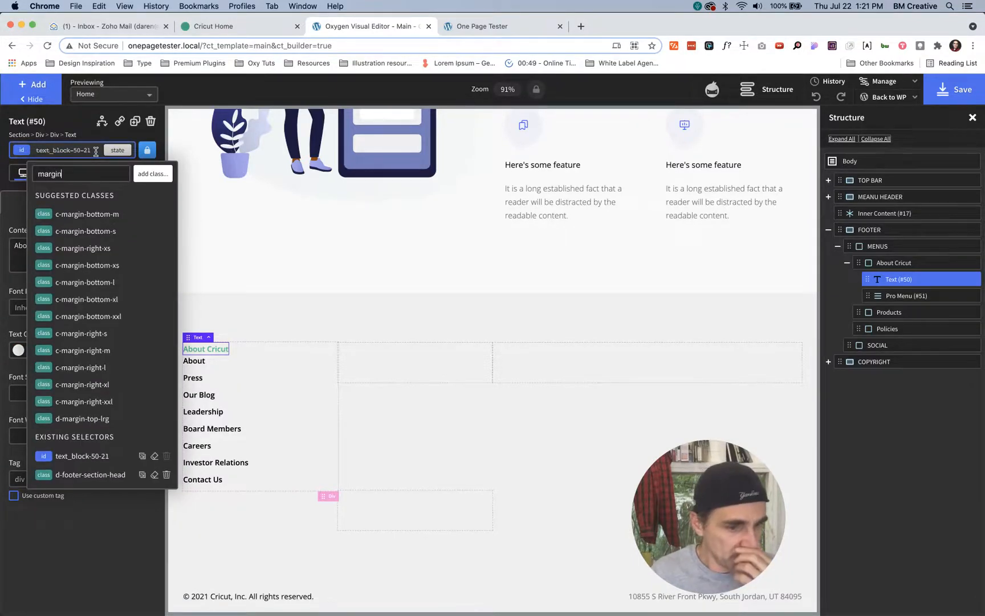
click(102, 215)
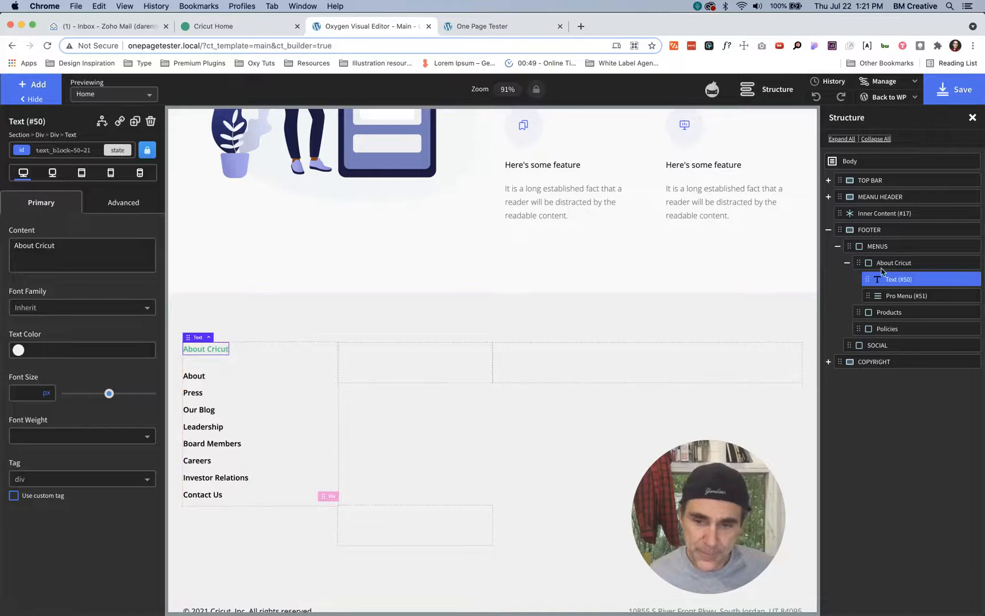
Step: Duplicate the About Cricut heading and move the copy into the empty Products div
click(848, 263)
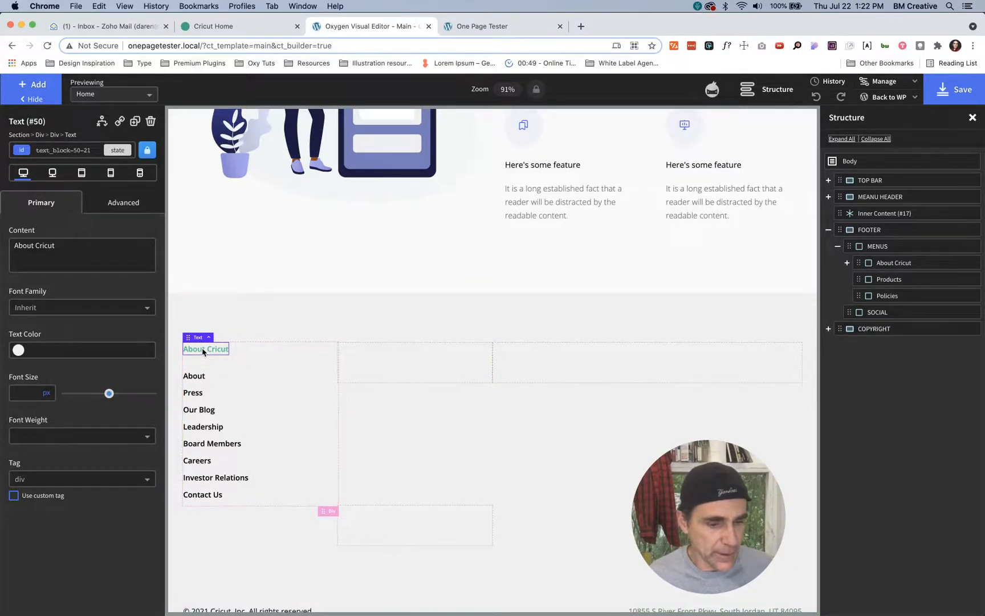
key(super+d)
drag(186, 363, 371, 358)
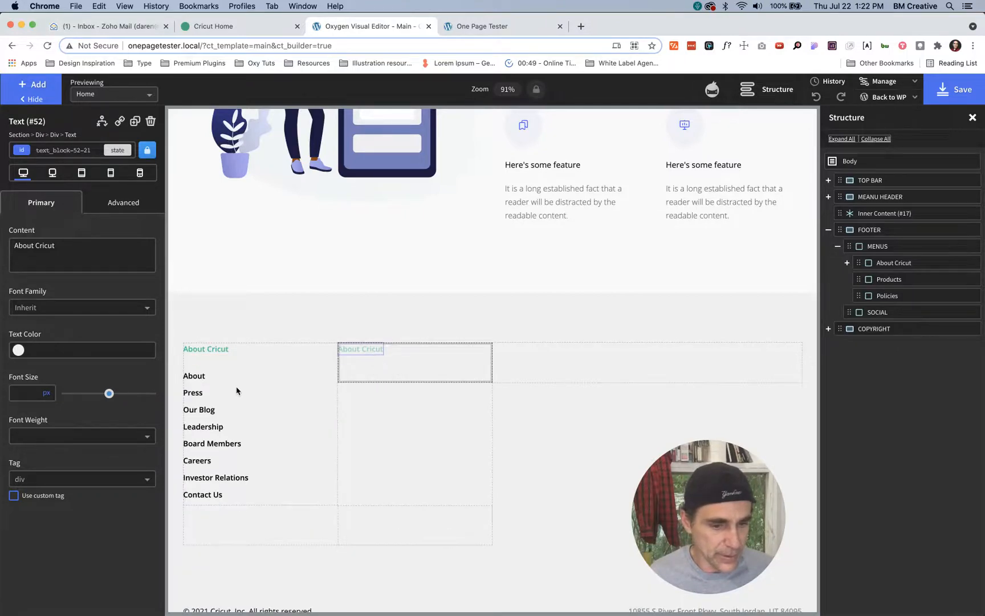
Step: Duplicate the About Cricut Pro Menu, place one copy below the heading in the Products div, and assign it the Footer TWO menu
click(180, 397)
click(200, 398)
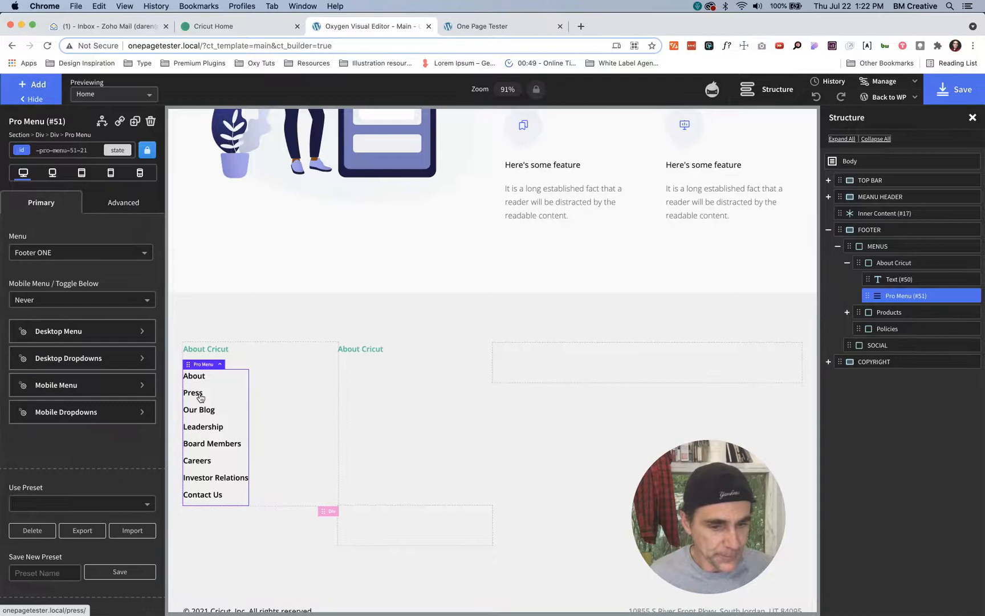
key(super+d)
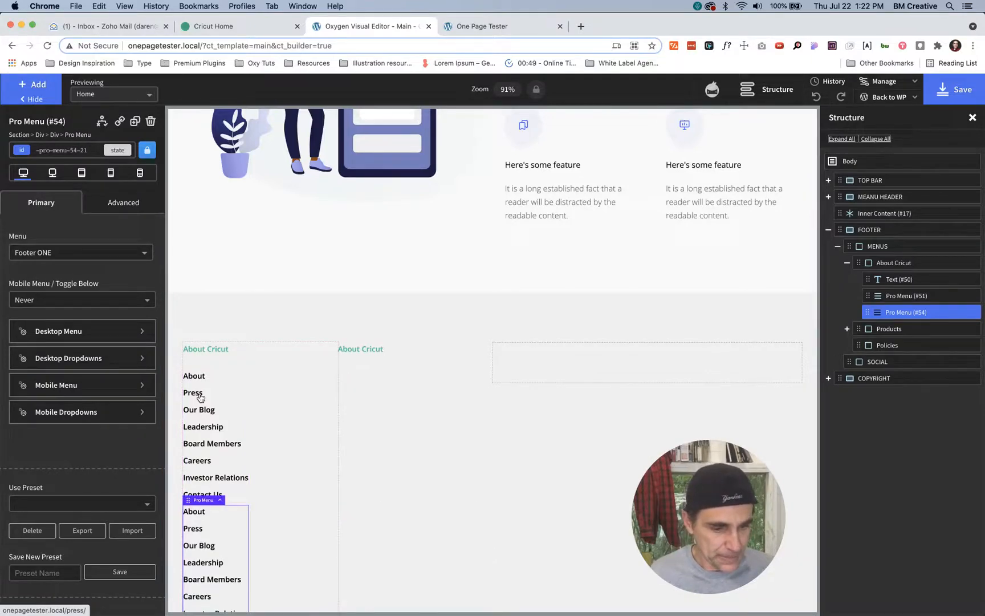
drag(188, 367, 359, 356)
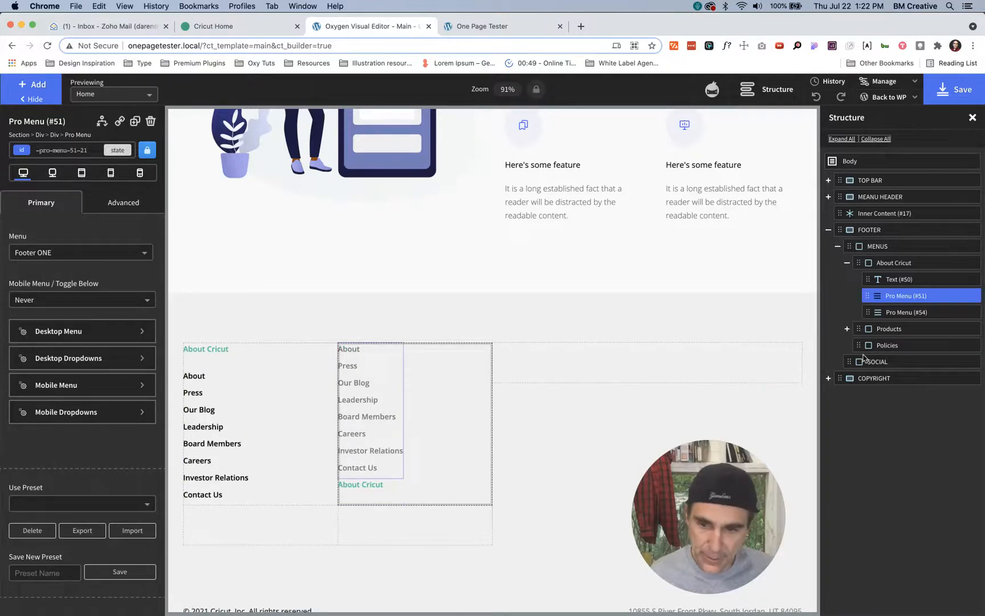
key(Delete)
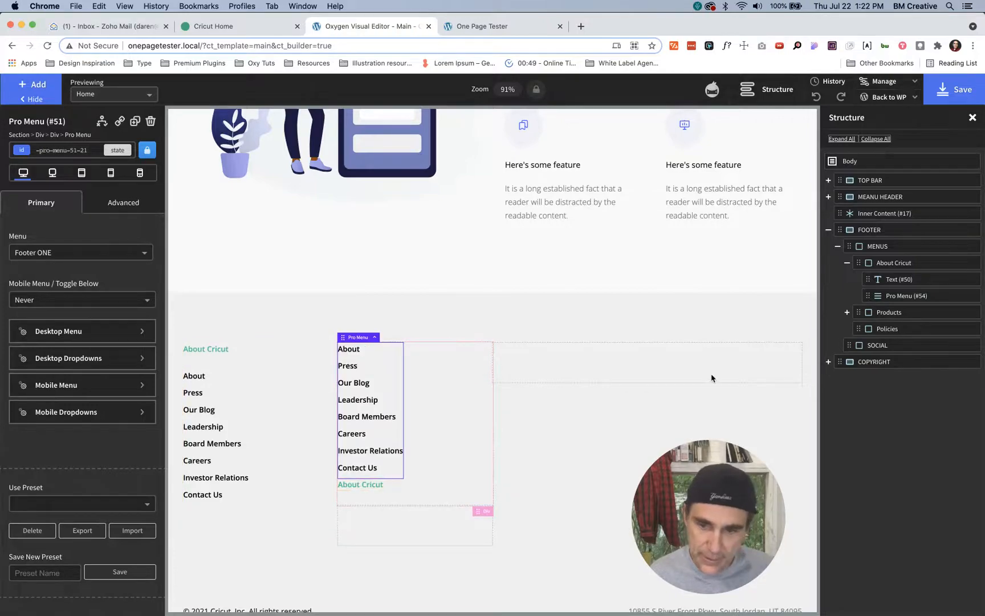
click(847, 312)
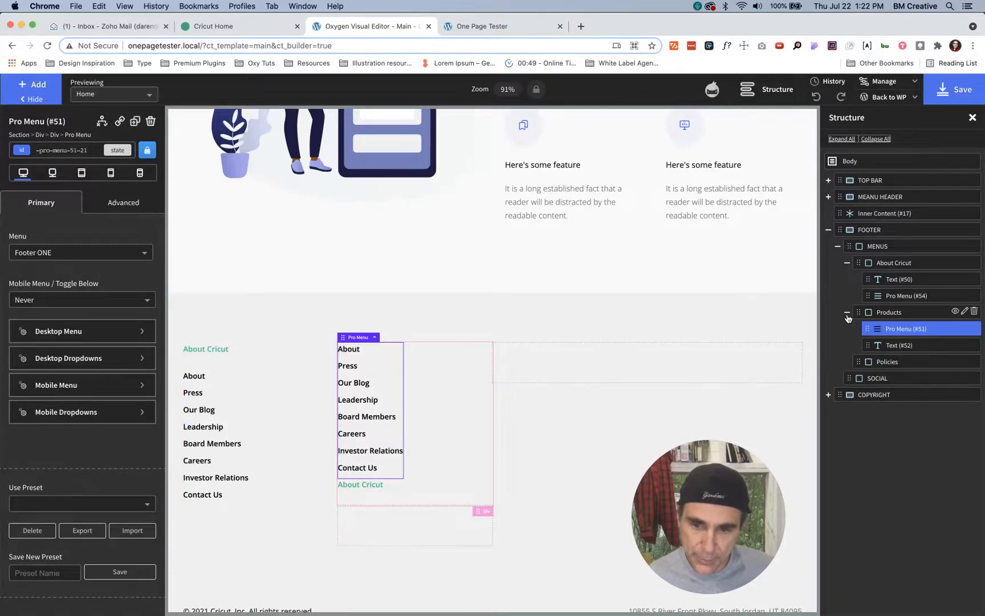
drag(867, 327, 871, 347)
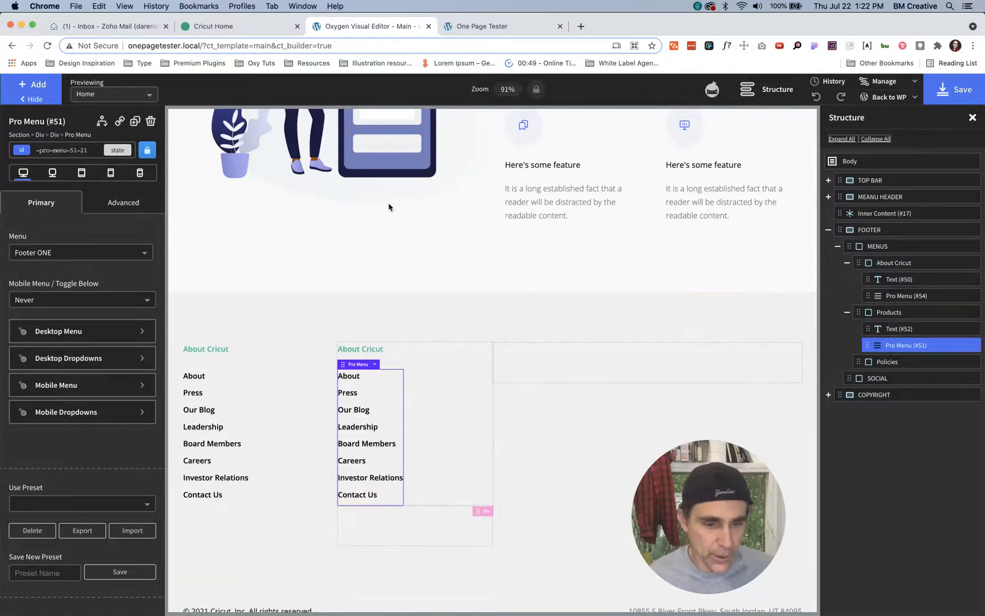
click(84, 247)
click(49, 303)
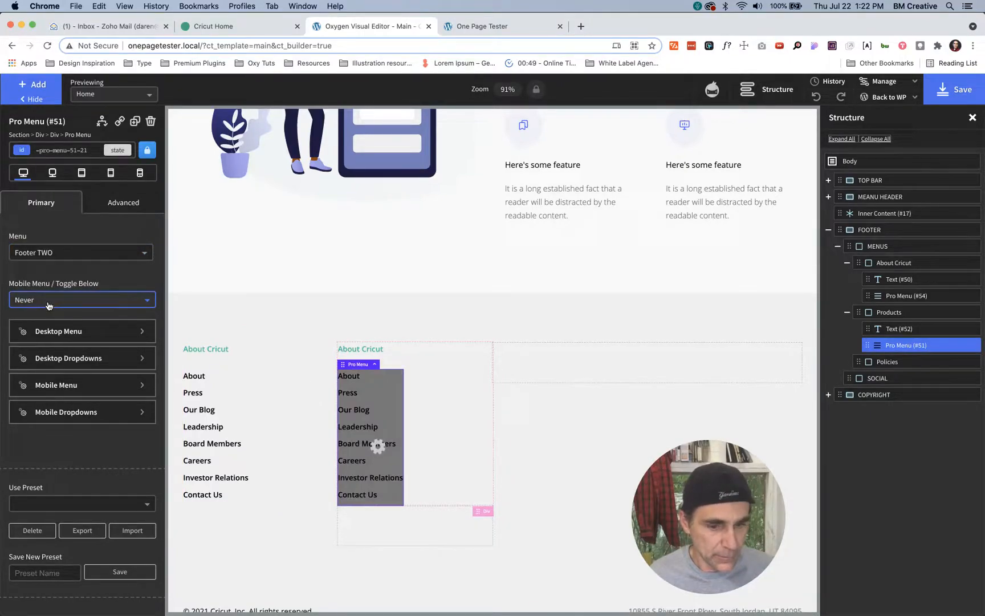
Step: Copy the Products heading from the Cricut site's footer and replace the second column's heading text with it
click(256, 34)
drag(338, 276, 296, 270)
key(super+c)
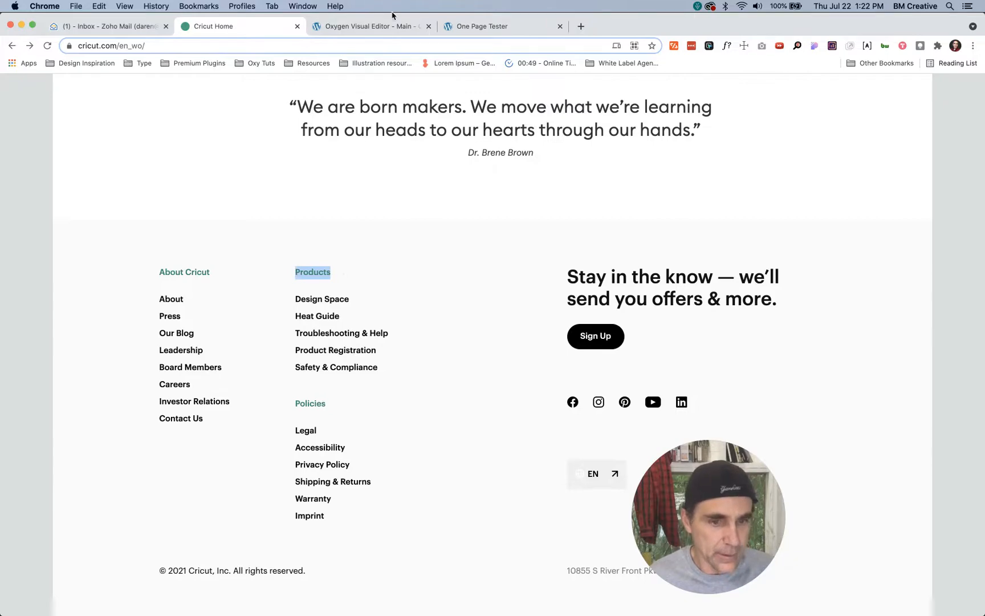
click(385, 26)
click(365, 353)
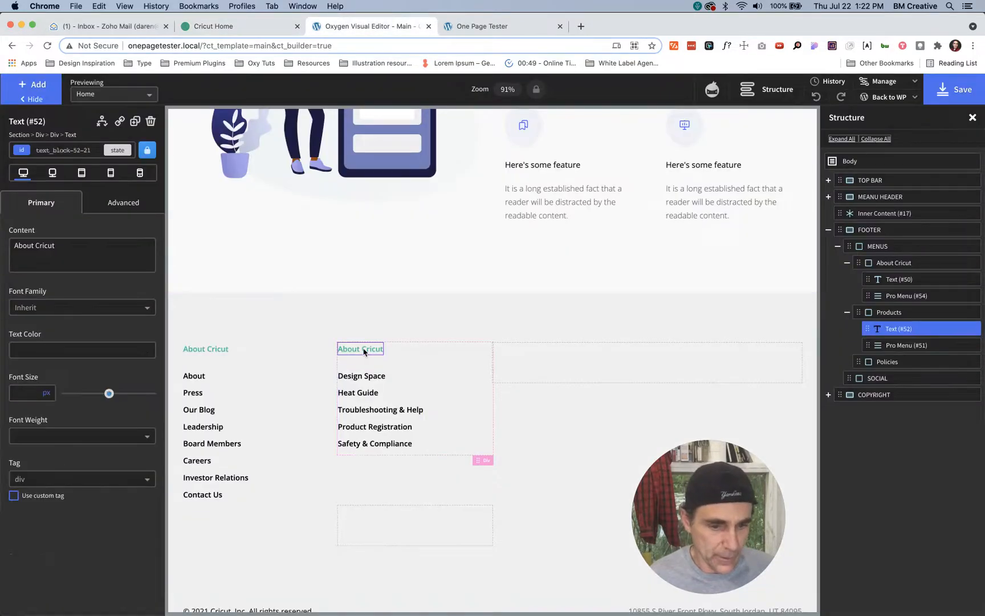
triple_click(60, 248)
key(super+v)
scroll(408, 305, down, 1)
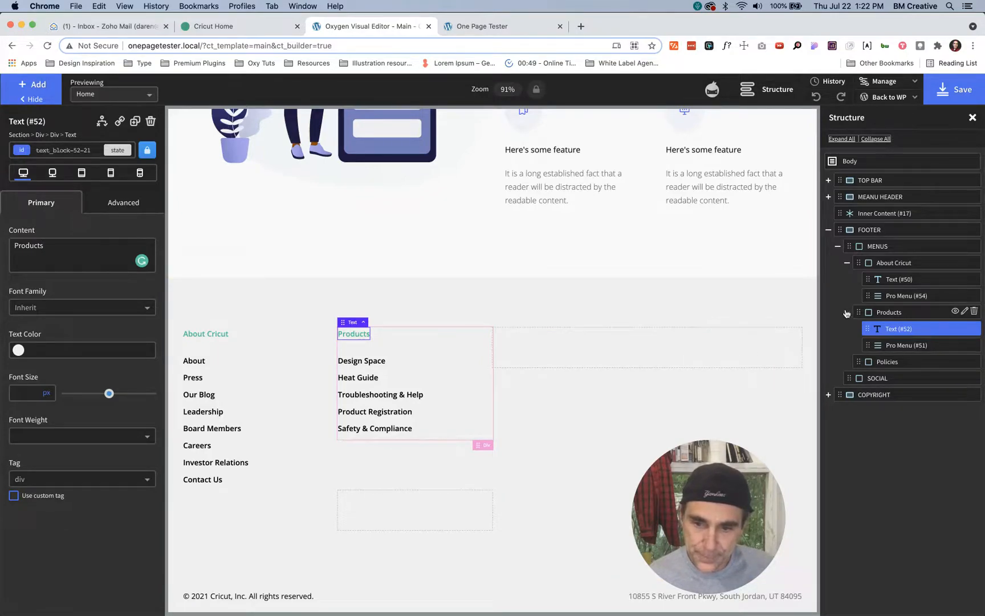
Step: Duplicate the Products heading and move the copy into the empty Policies div
click(847, 263)
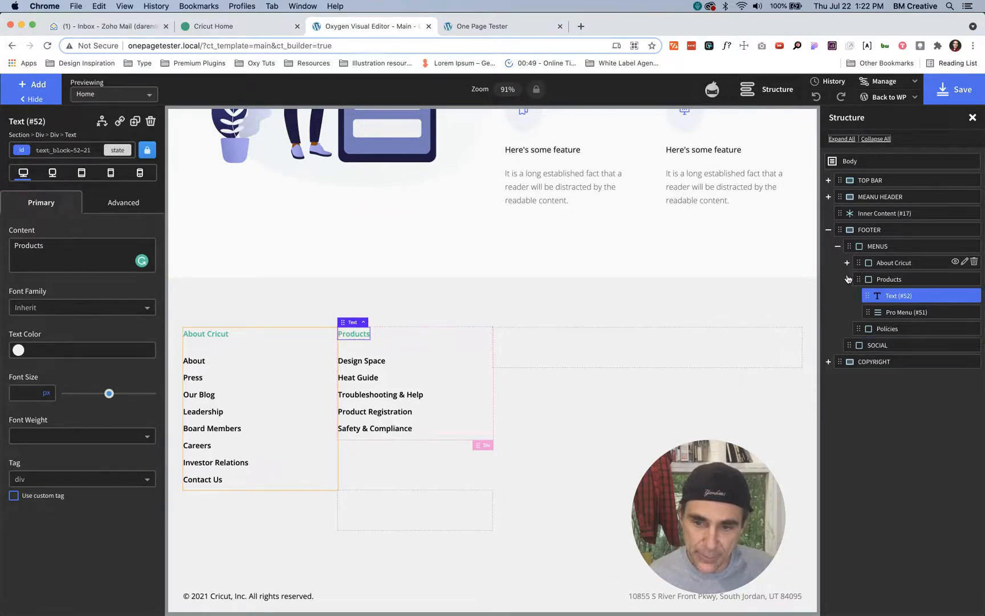
click(848, 280)
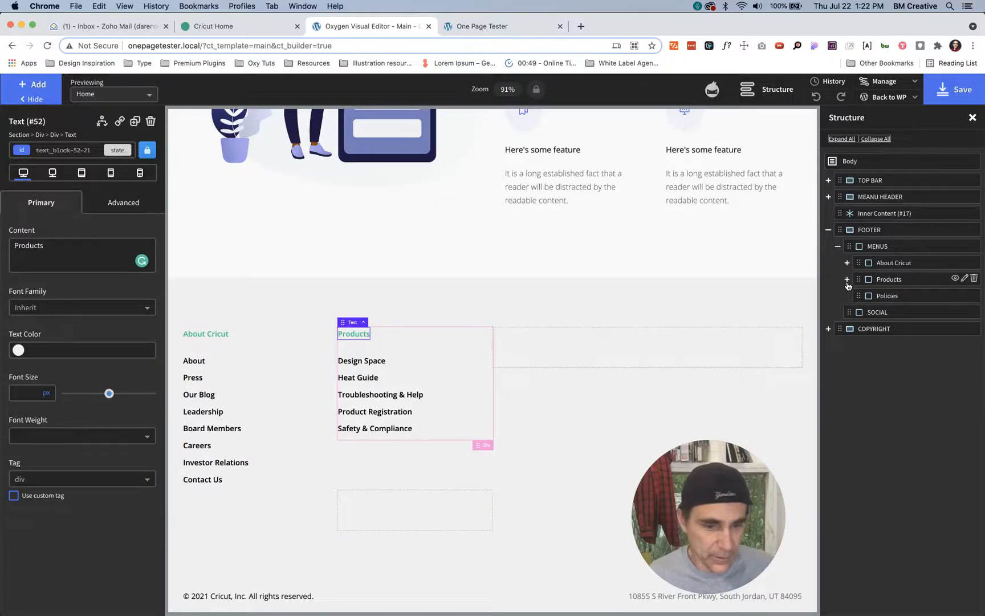
click(847, 280)
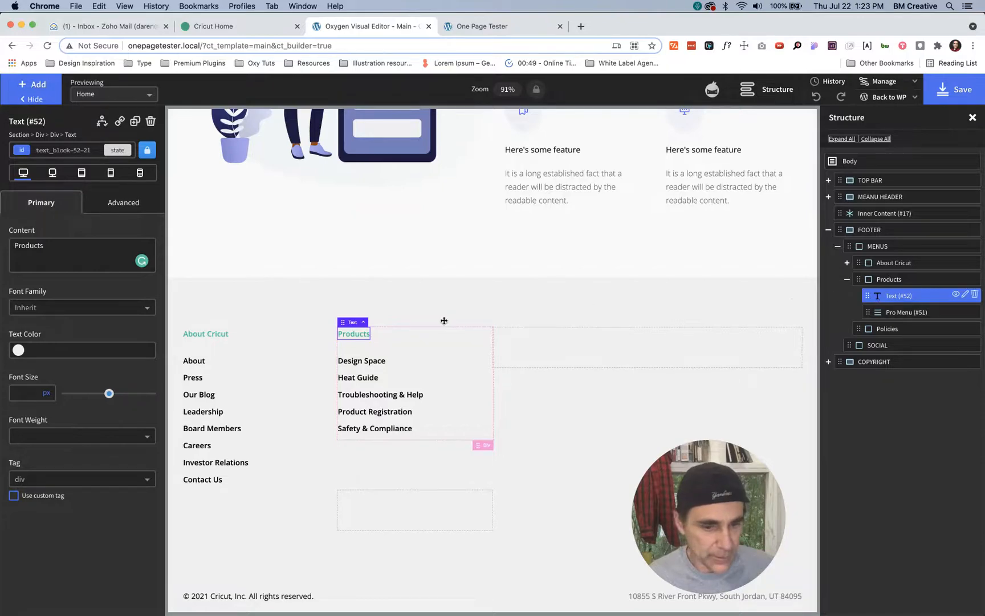
key(super+d)
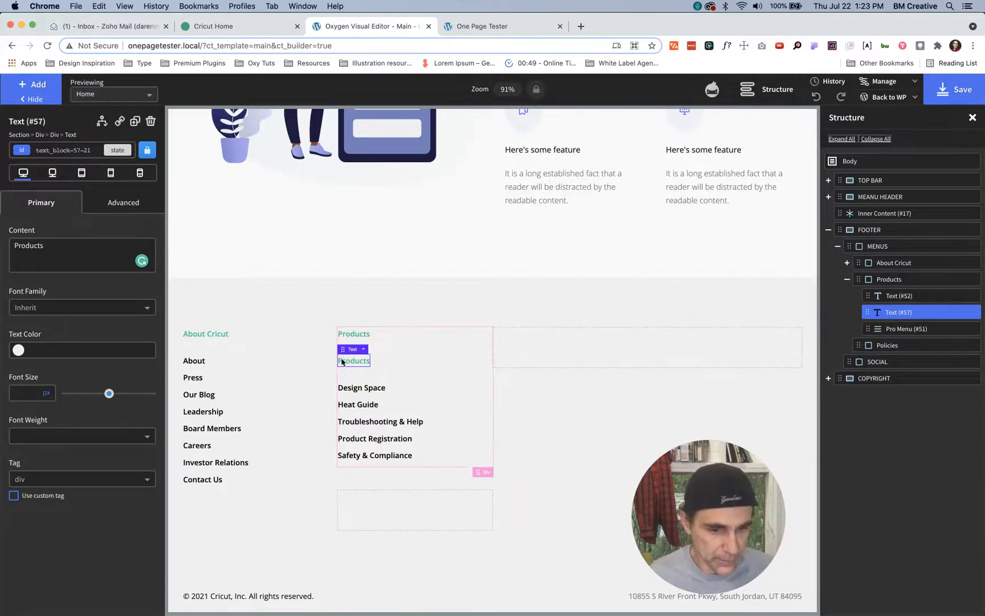
drag(342, 351, 381, 506)
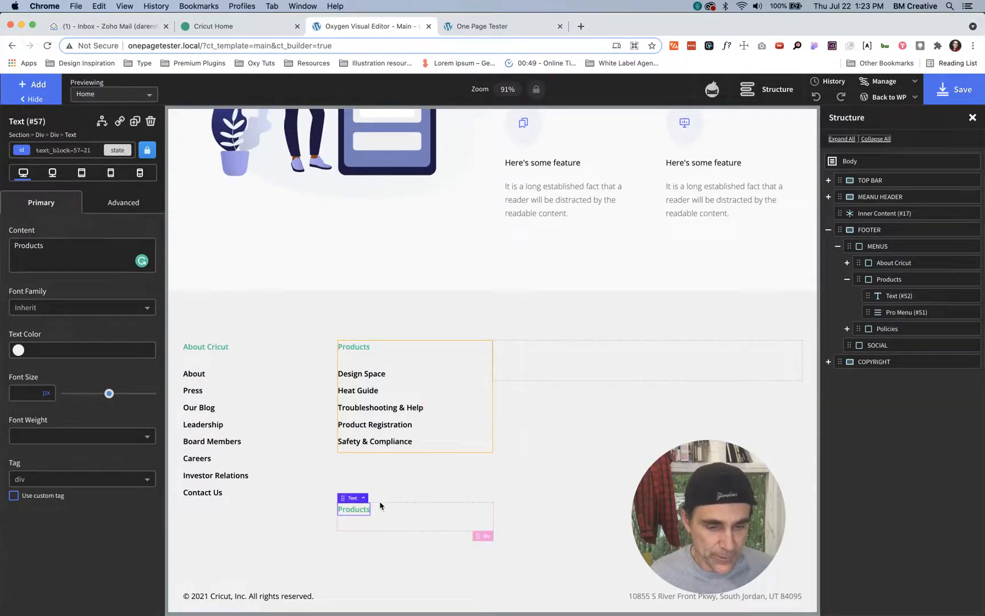
Step: Duplicate the Products column's Pro Menu and move the copy below the heading in the Policies div
click(366, 418)
key(super+d)
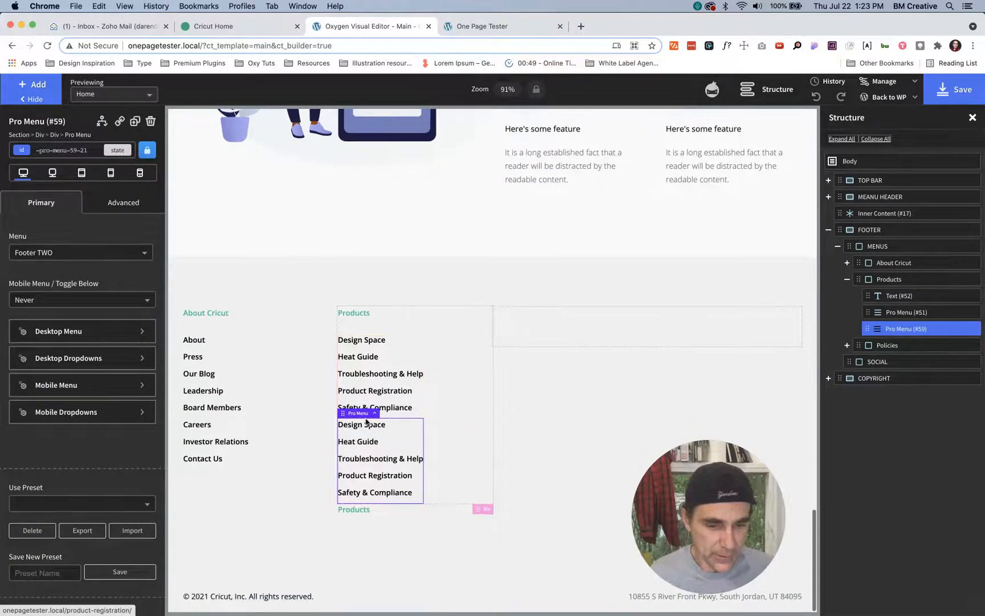
drag(344, 416, 364, 515)
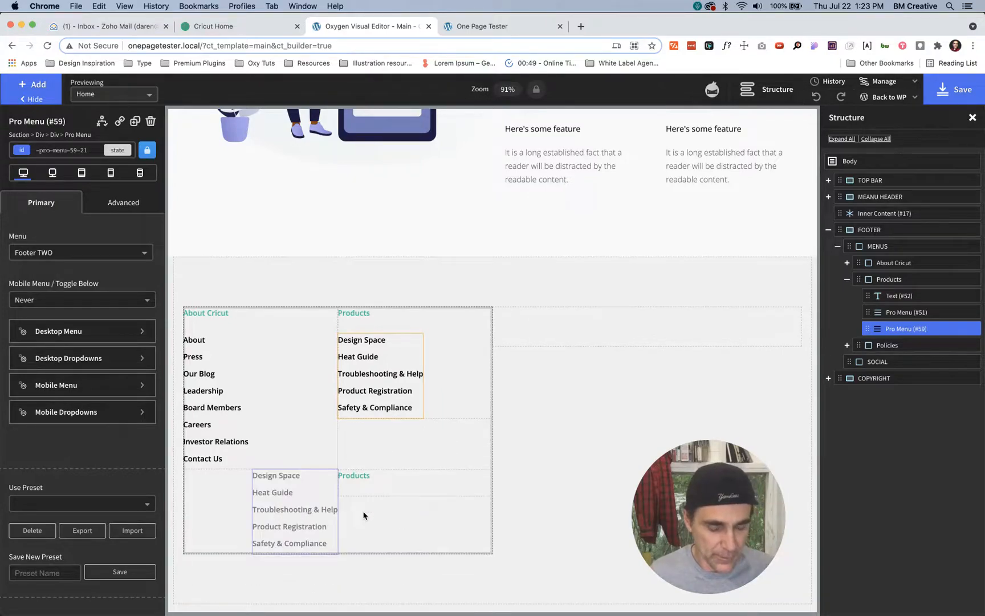
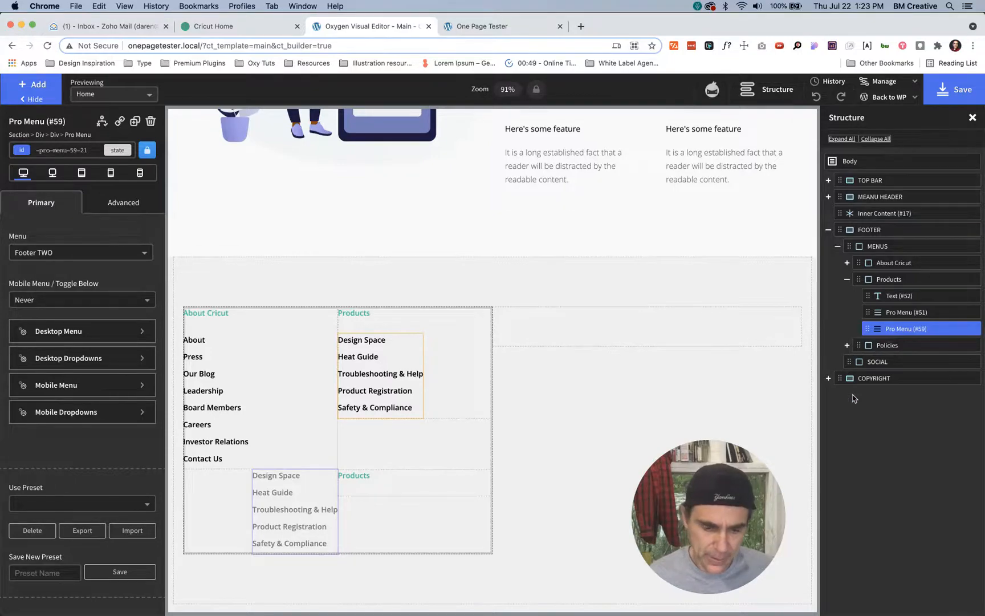
drag(854, 398, 465, 523)
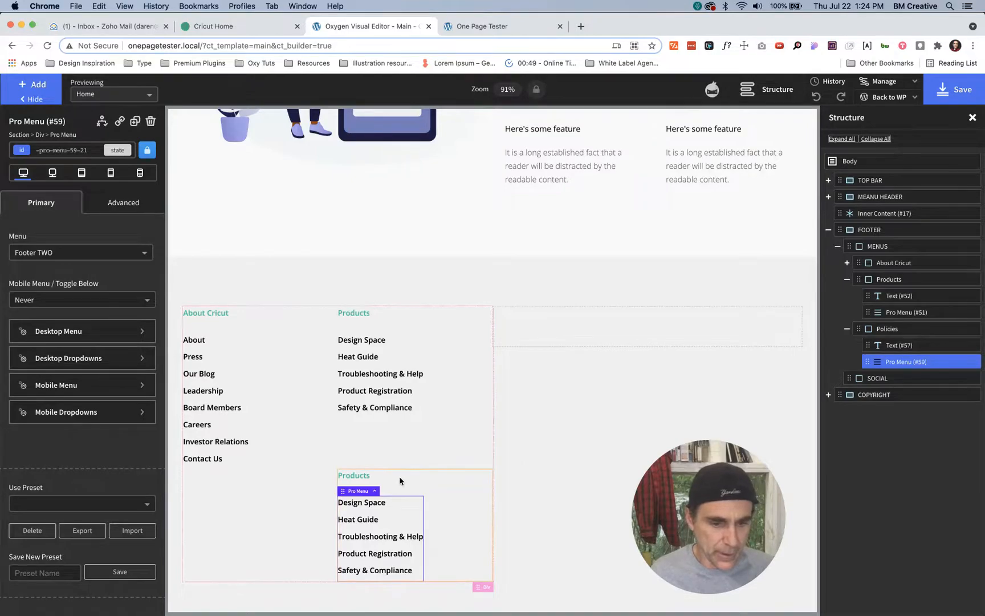
Step: Copy the Policies heading from the Cricut site's footer and replace the text of the Policies div's heading with it
key(ctrl+shift+Tab)
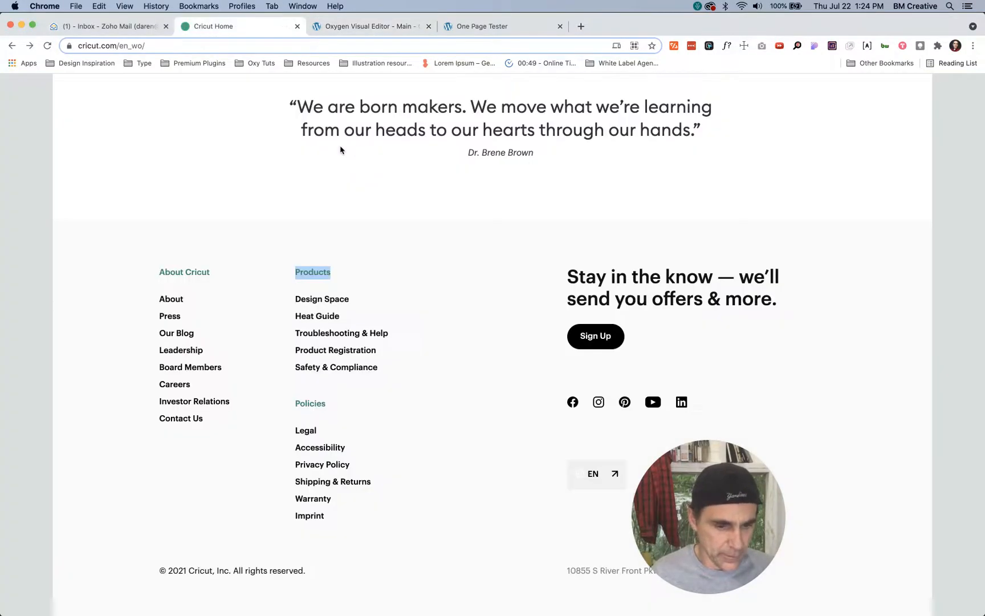
double_click(310, 403)
key(super+c)
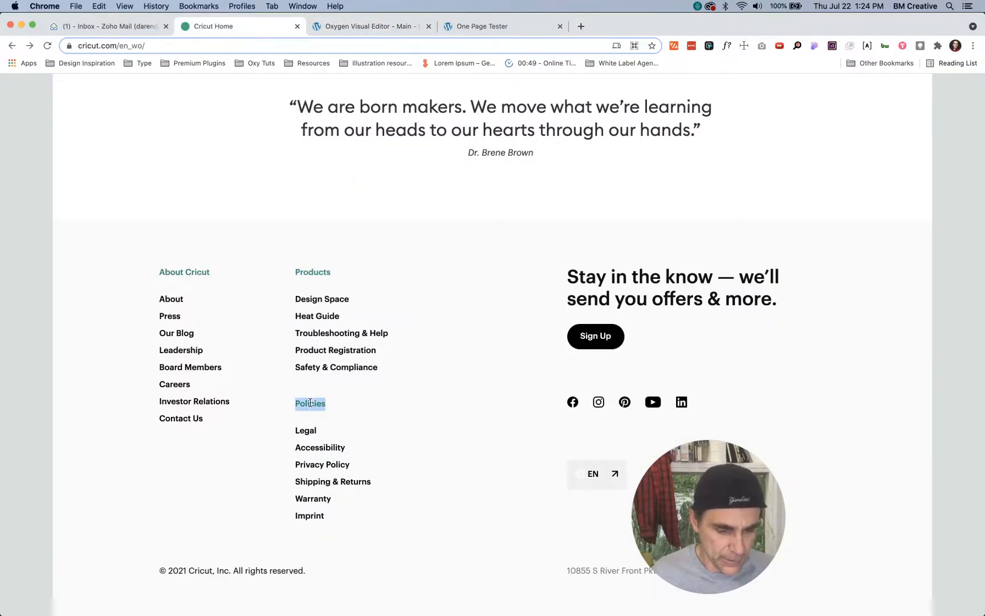
key(ctrl+Tab)
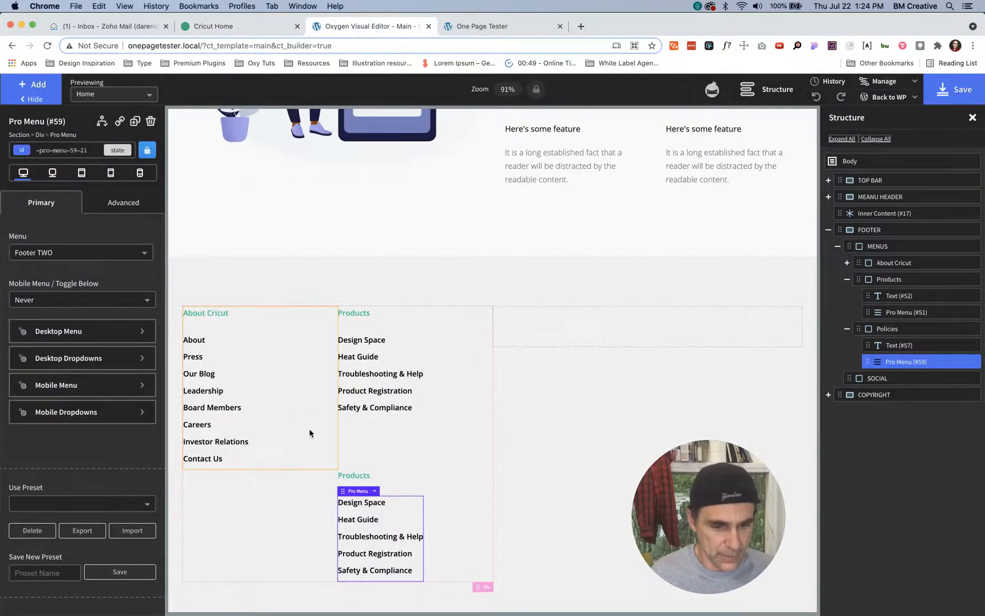
click(354, 476)
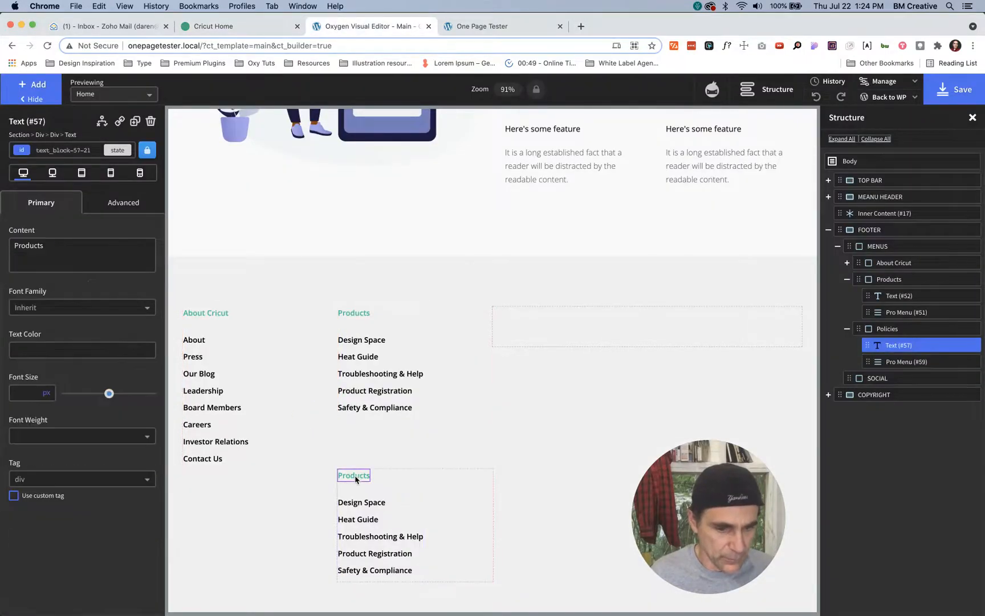
double_click(34, 253)
key(super+v)
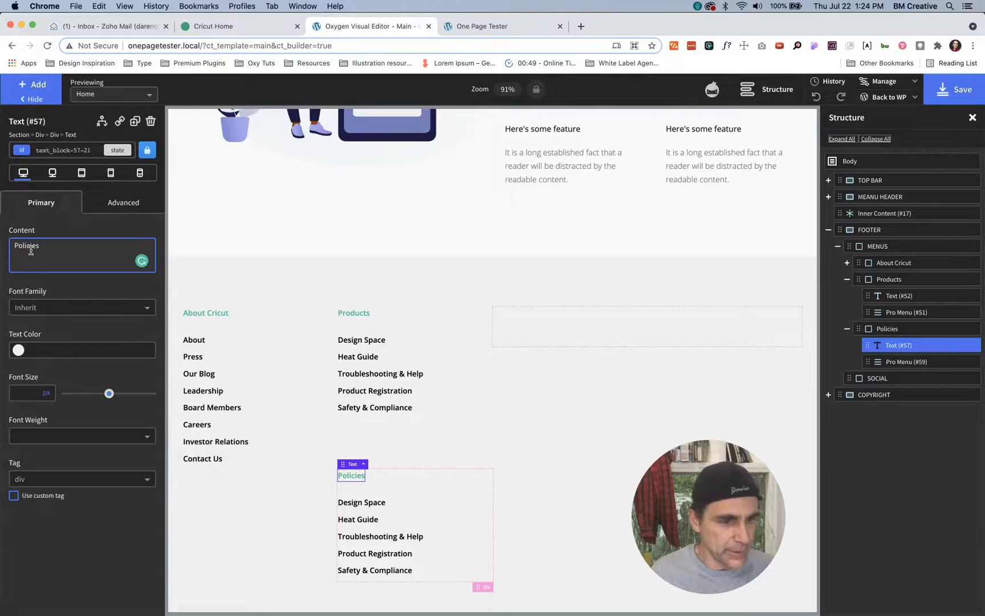
Step: Assign the Footer THREE menu to the Policies div's Pro Menu and check the footer columns
click(362, 519)
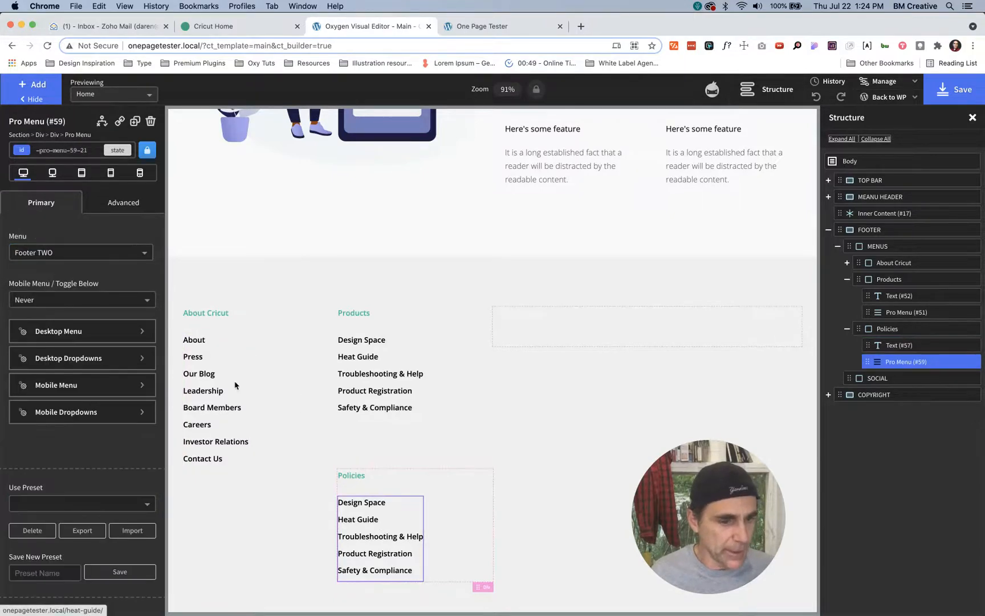
click(69, 253)
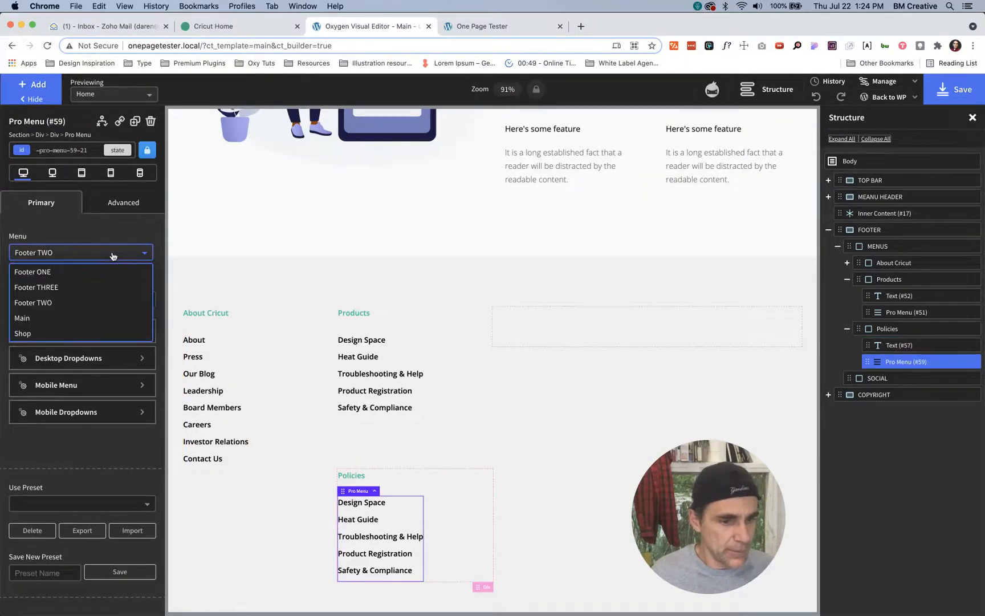
click(57, 288)
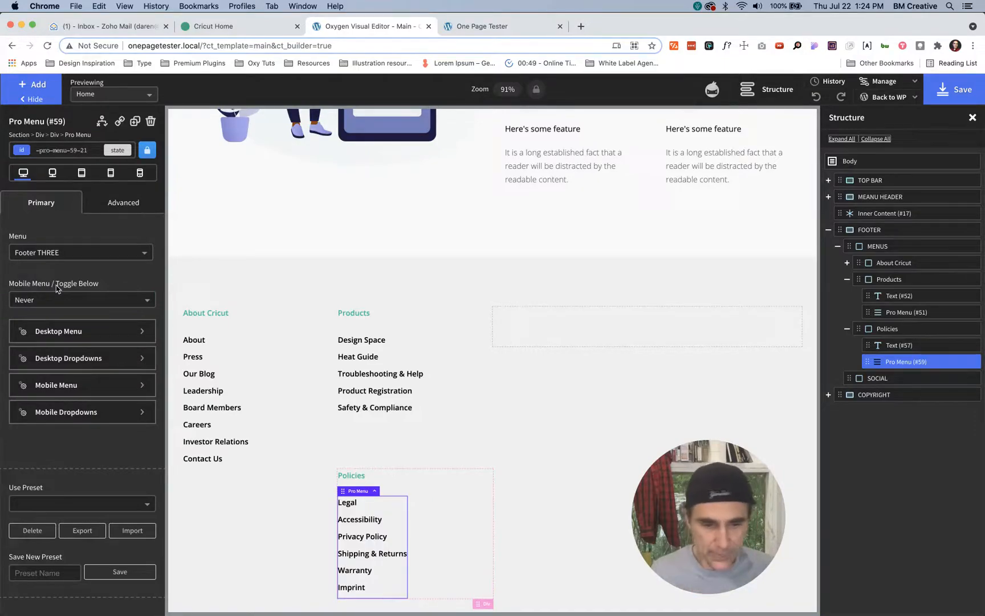
scroll(545, 429, down, 2)
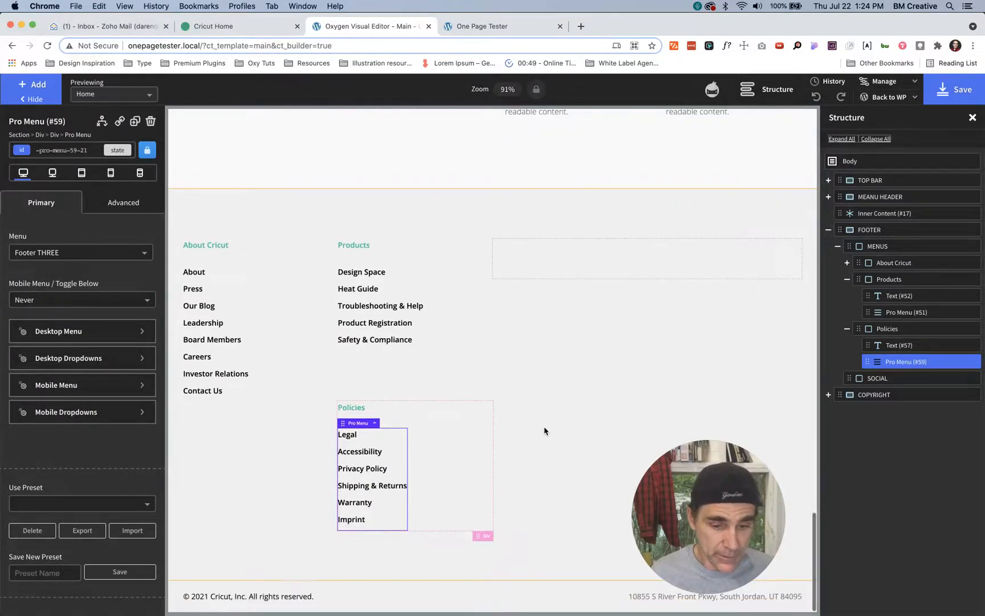
scroll(545, 431, up, 5)
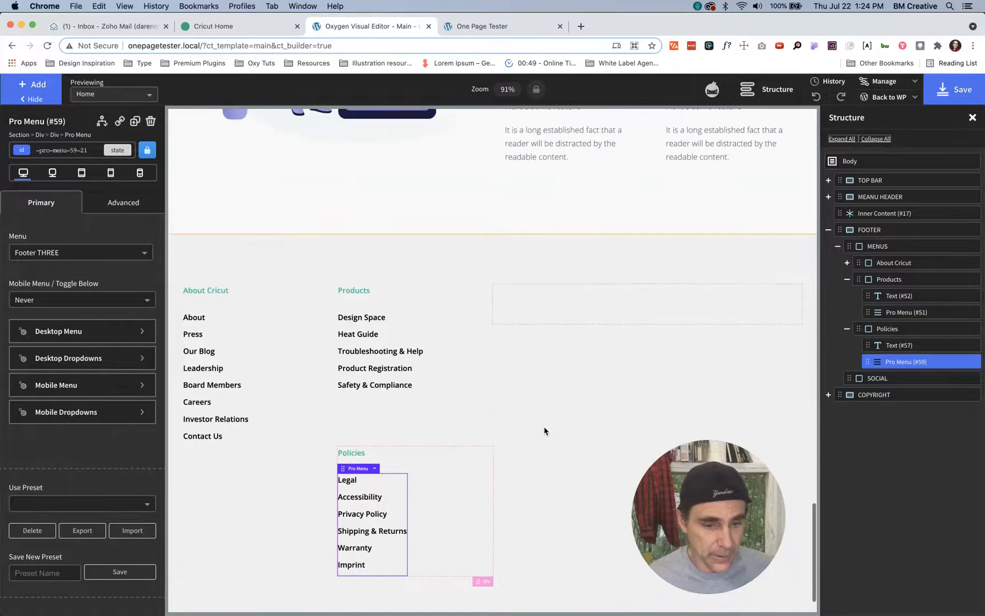
Step: Compare the Policies column with the Cricut footer and set the Policies div's top margin to -5 rem
key(ctrl+shift+Tab)
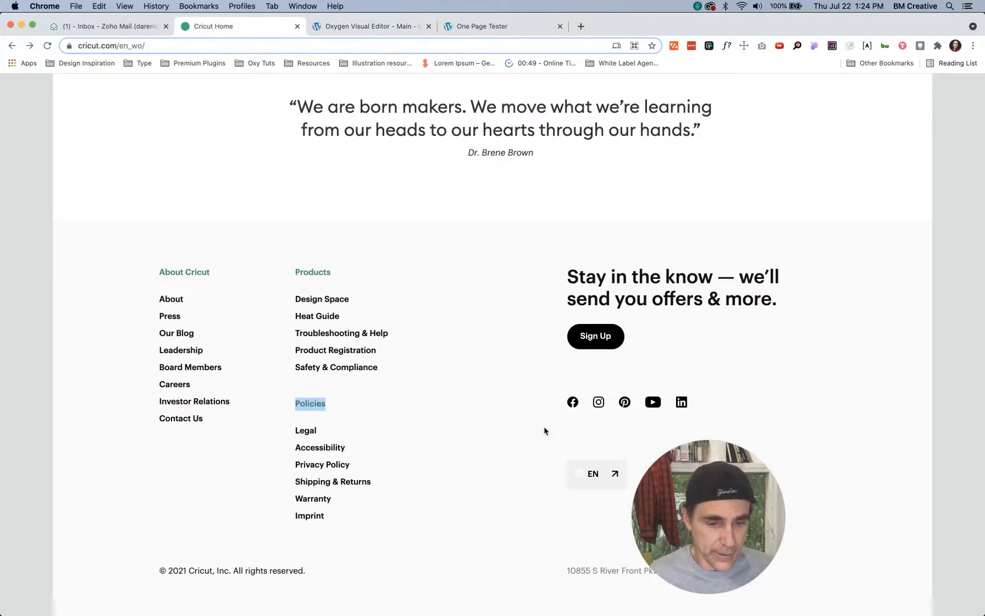
key(ctrl+Tab)
scroll(419, 512, down, 1)
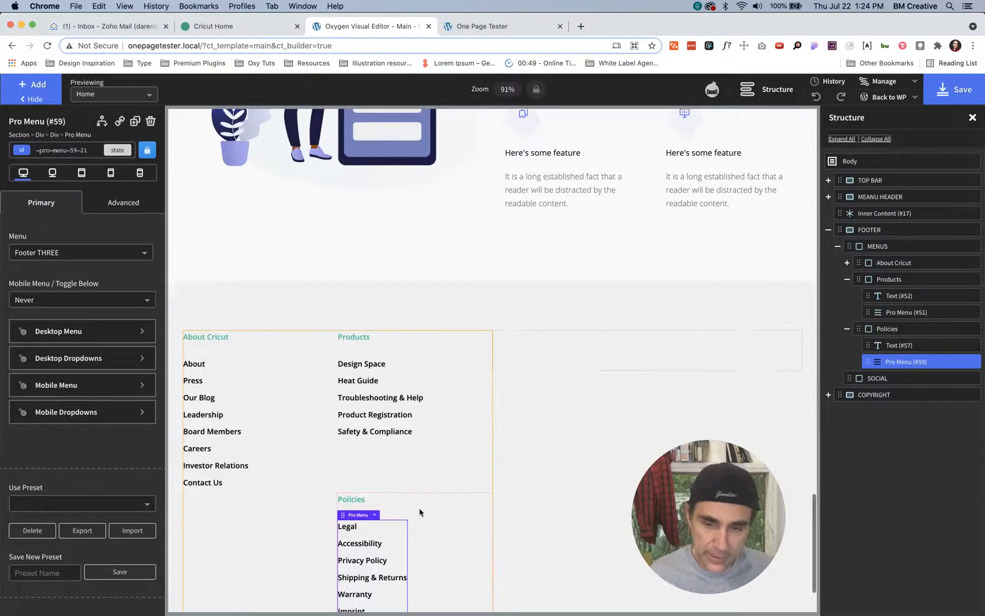
scroll(420, 512, down, 3)
click(421, 422)
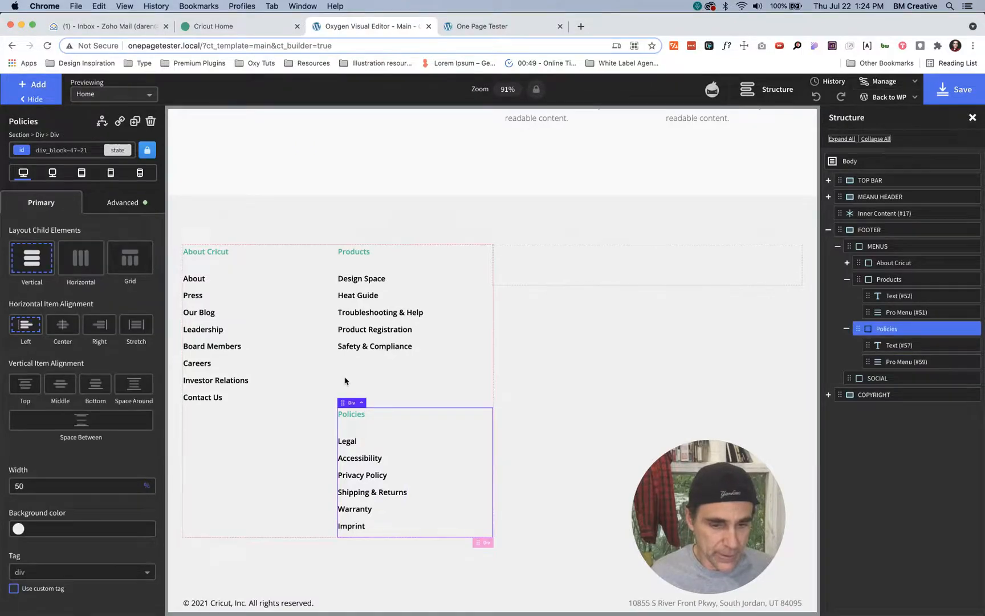
click(121, 203)
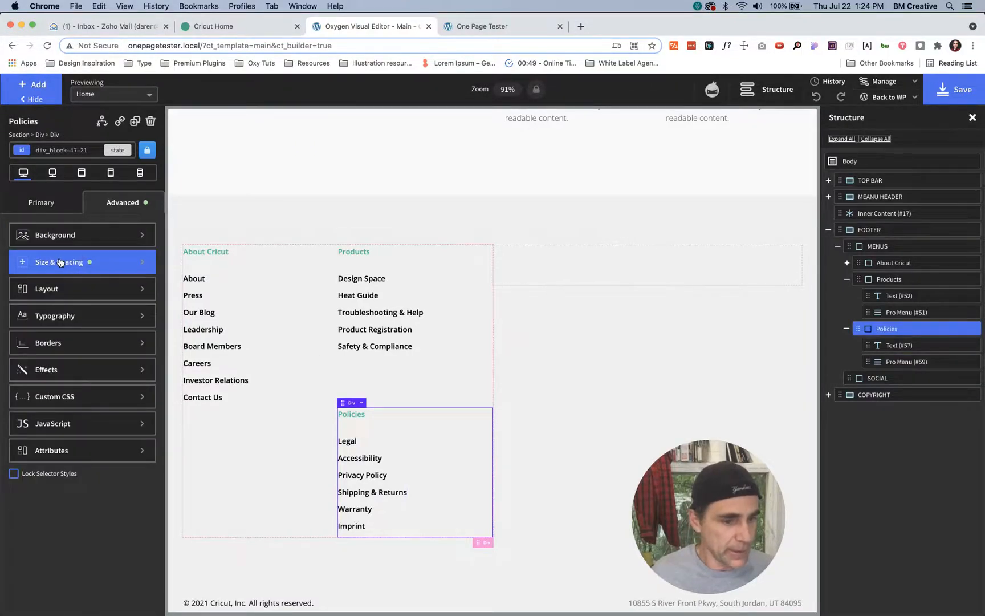
click(61, 261)
click(127, 278)
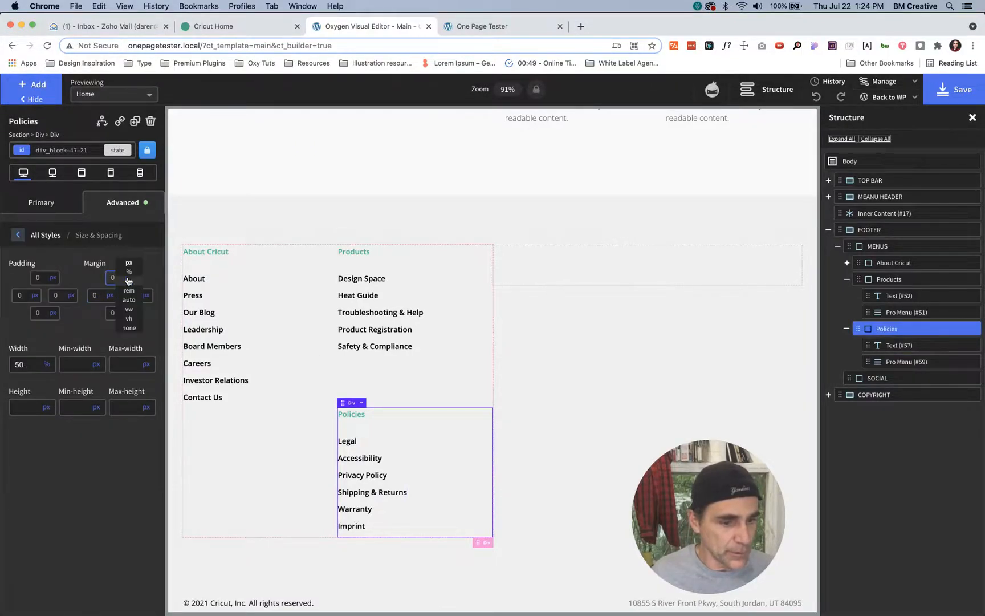
click(129, 290)
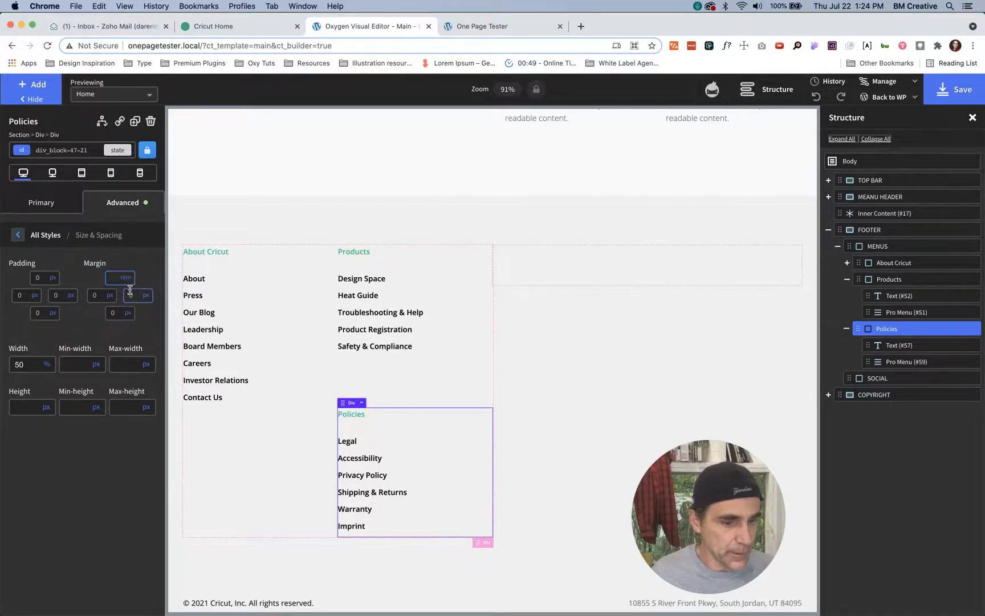
click(116, 280)
text(-2)
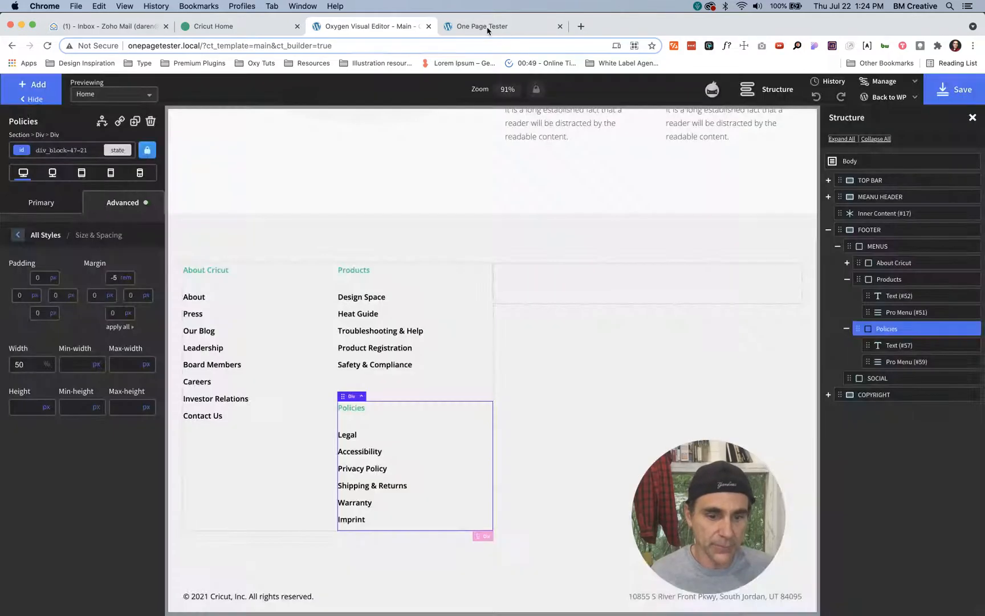
Step: Reload the One Page Tester front end and compare its footer column spacing with the Cricut site's footer
click(488, 30)
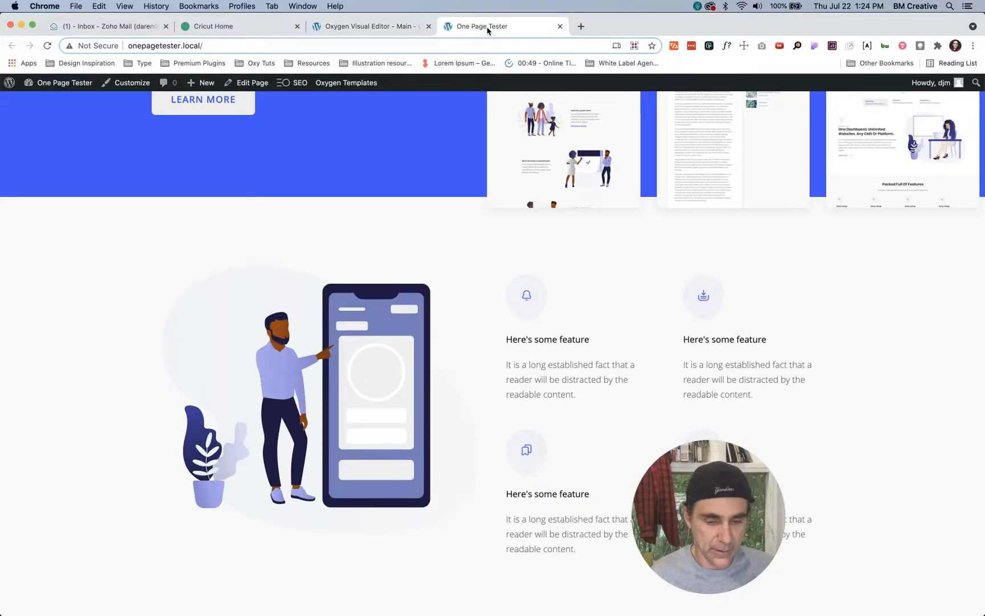
key(super+r)
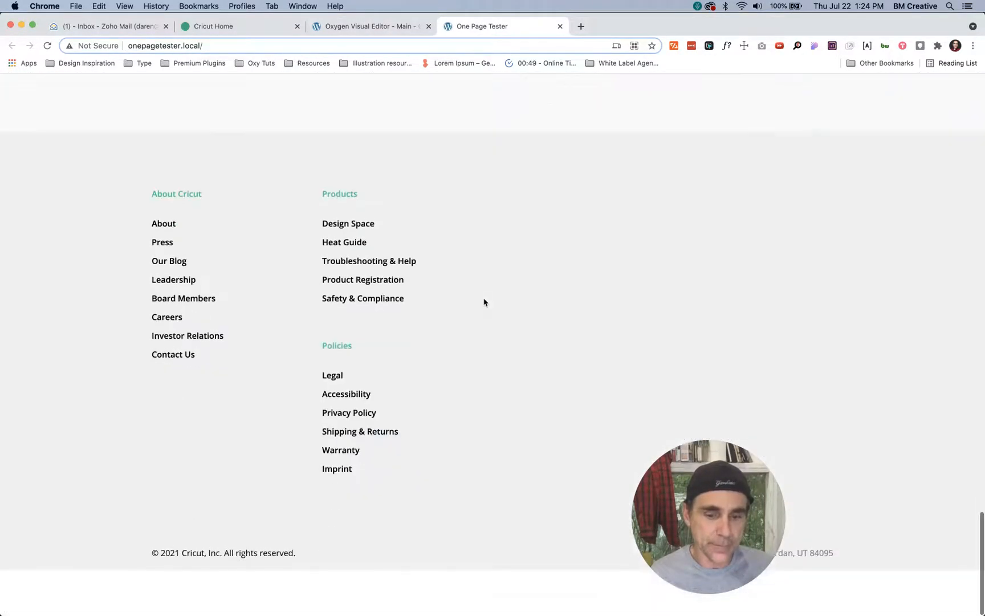
key(ctrl+shift+Tab)
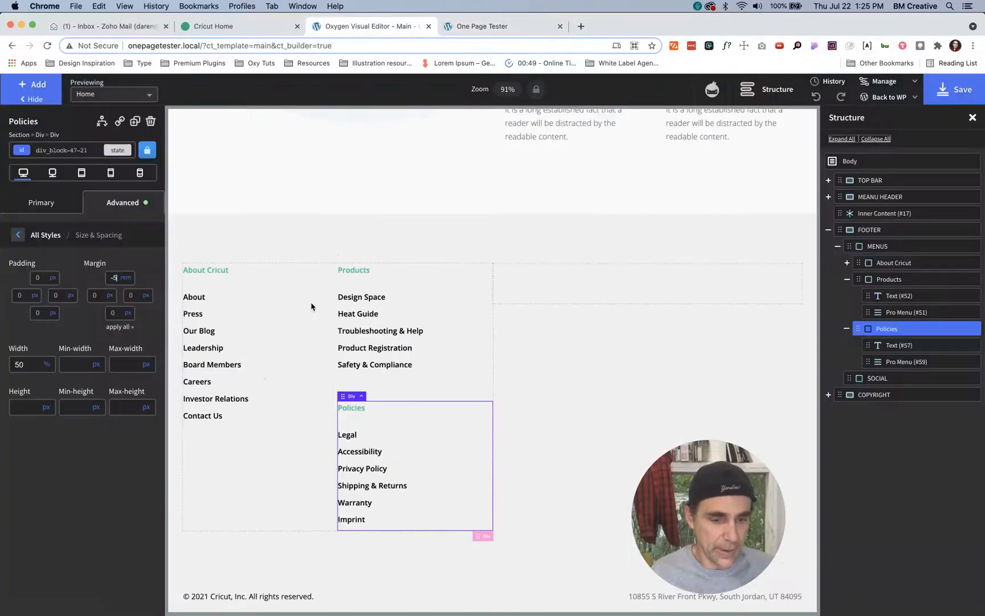
key(ctrl+shift+Tab)
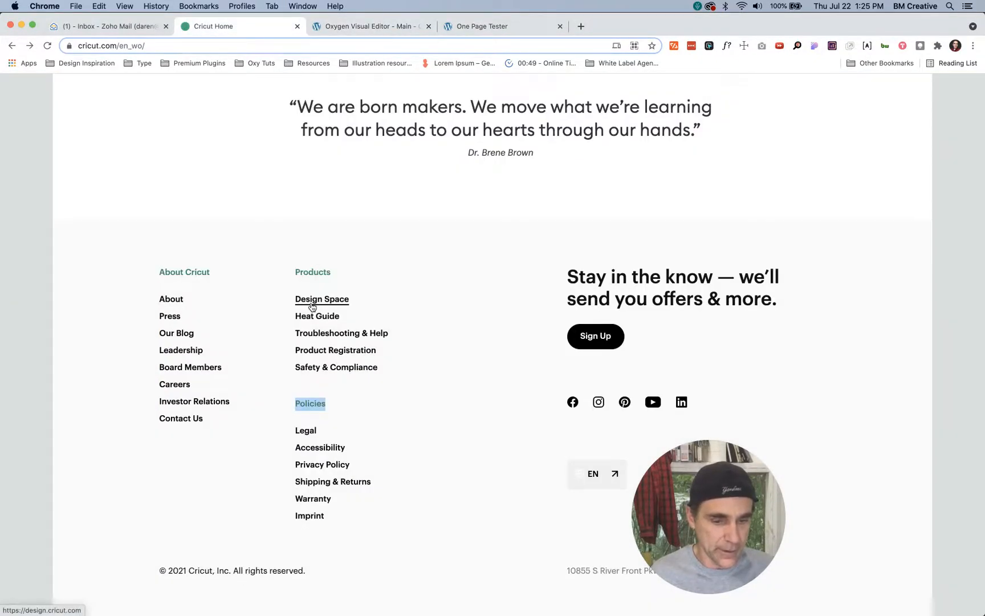
key(ctrl+Tab)
key(ctrl+Tab)
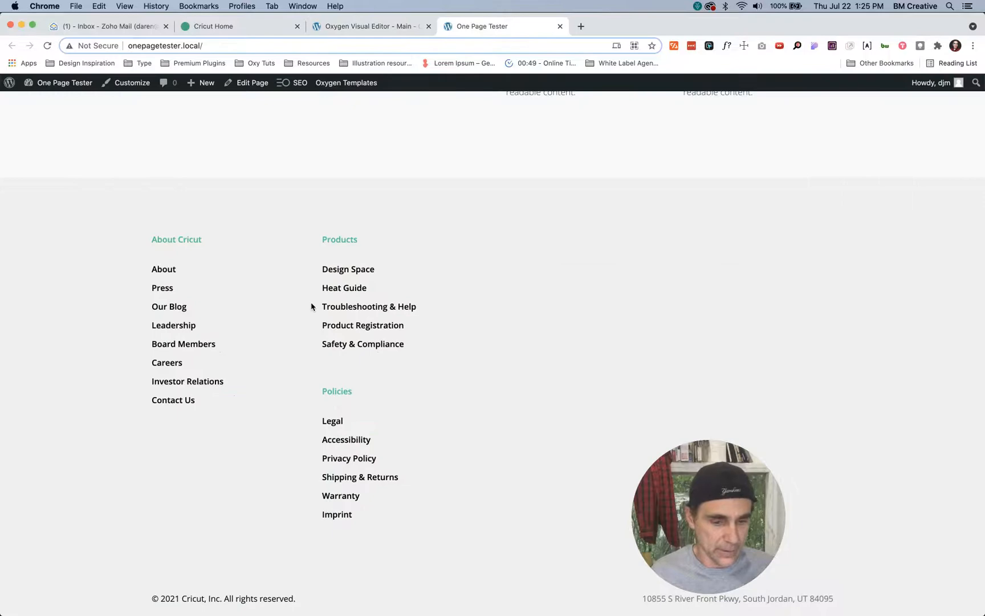
key(ctrl+shift+Tab)
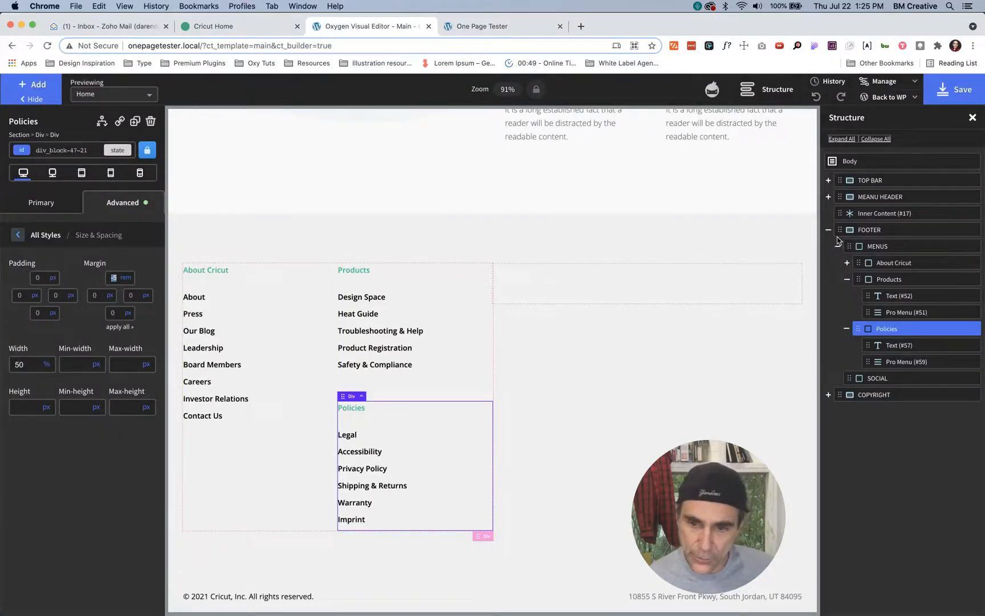
Step: Set the FOOTER section's vertical item alignment to Stretch and collapse the MENUS div in the structure
click(858, 231)
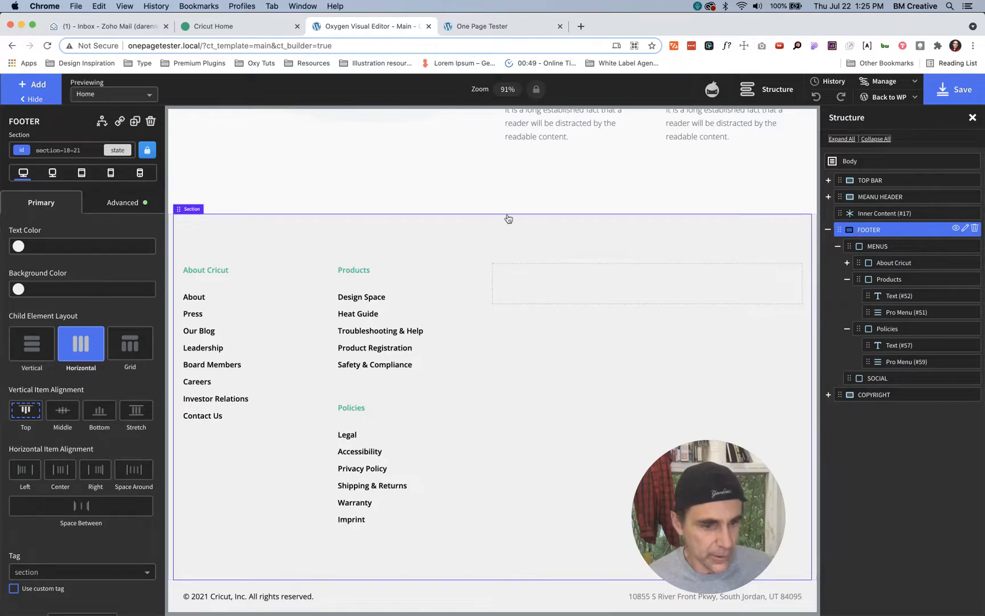
click(135, 419)
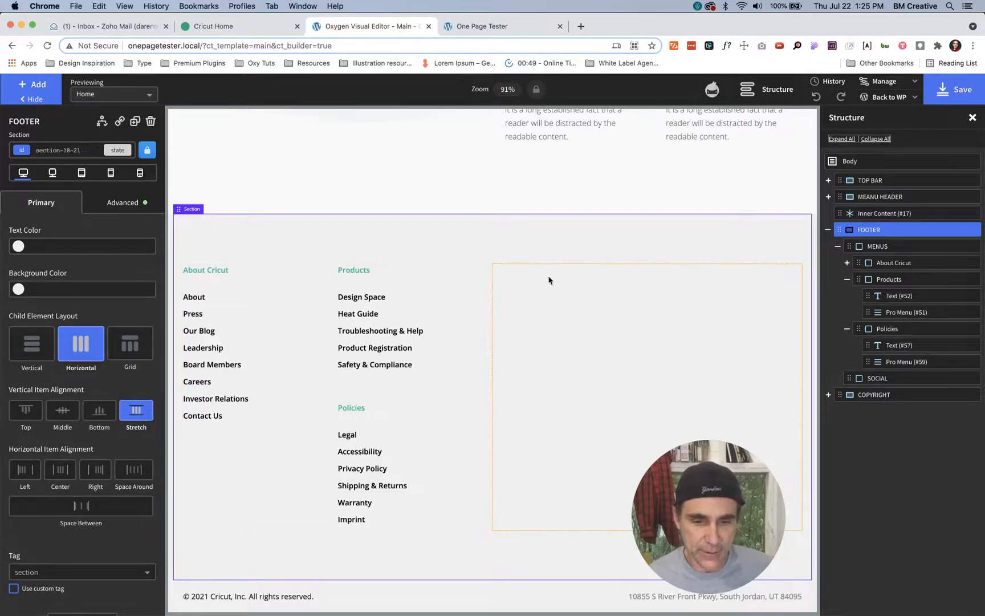
click(837, 245)
Step: Add a heading inside the empty SOCIAL div and set its tag to h2
click(877, 263)
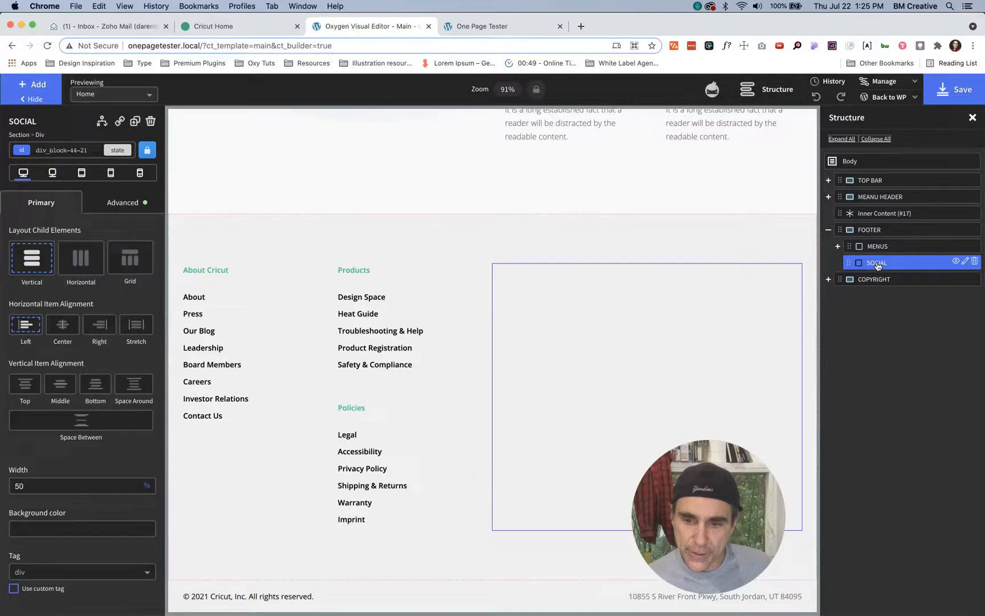
key(ctrl+shift+Tab)
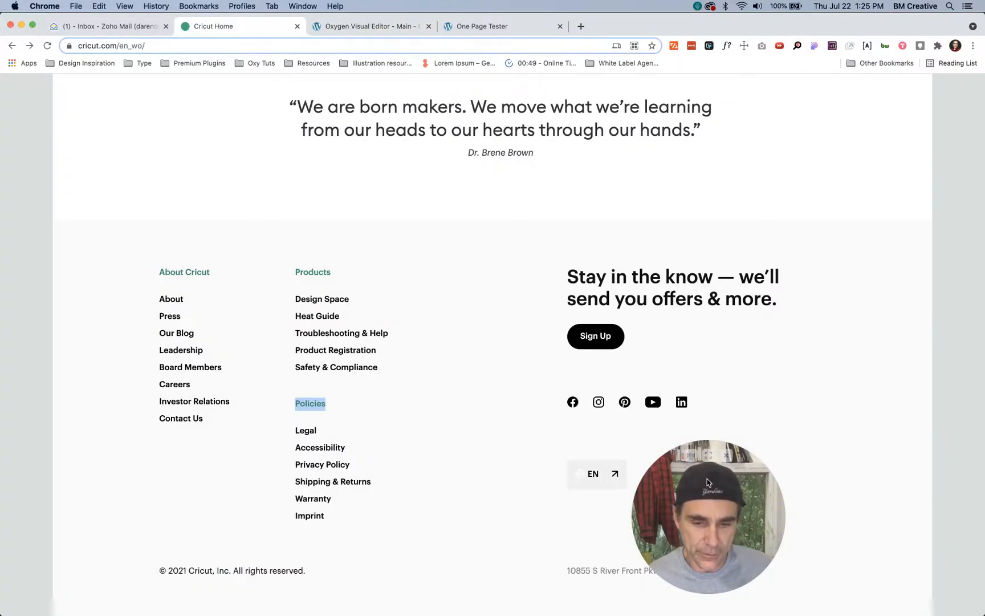
drag(674, 499, 45, 495)
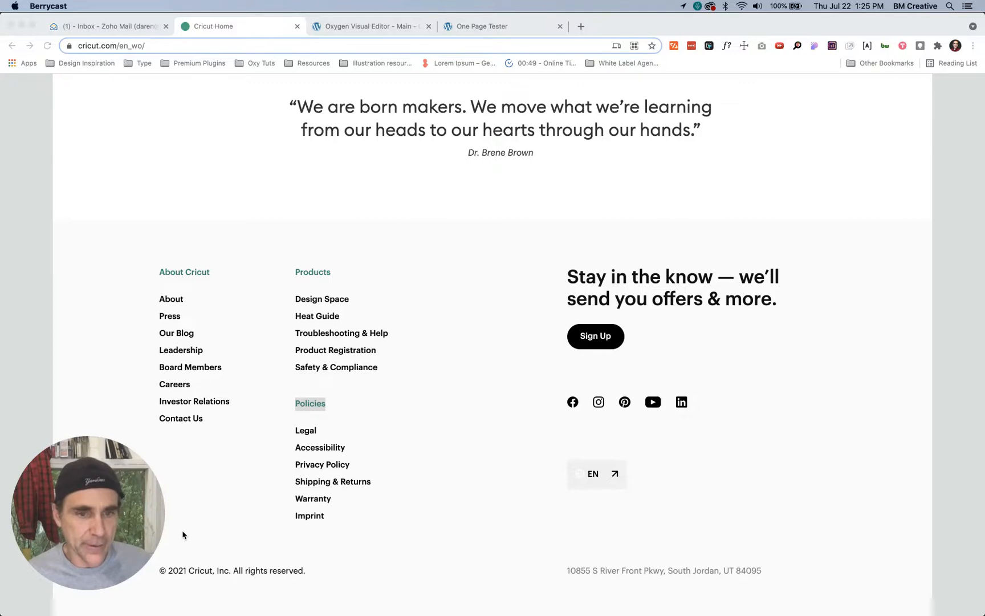
click(345, 26)
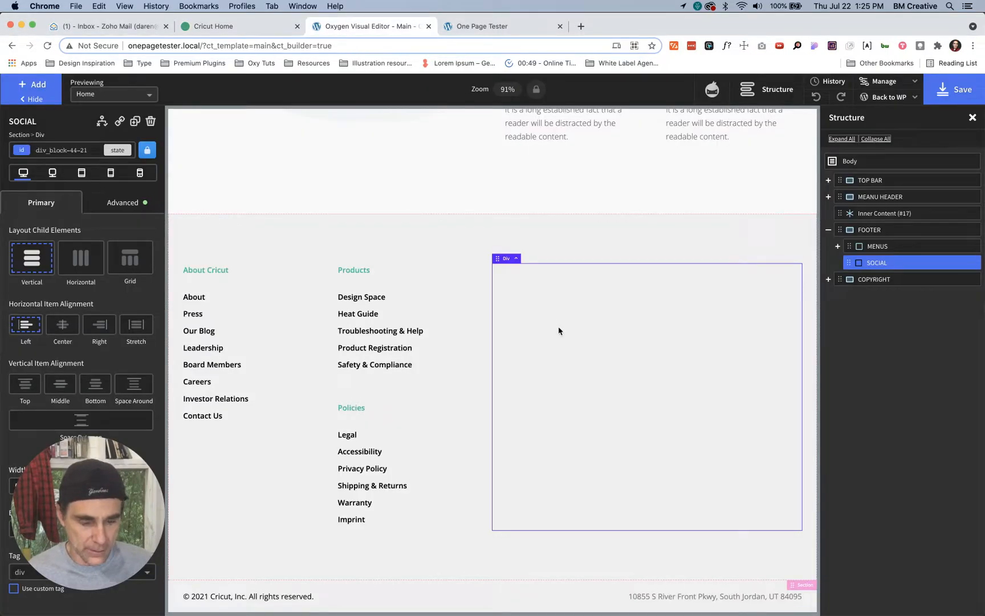
key(h)
drag(97, 496, 294, 482)
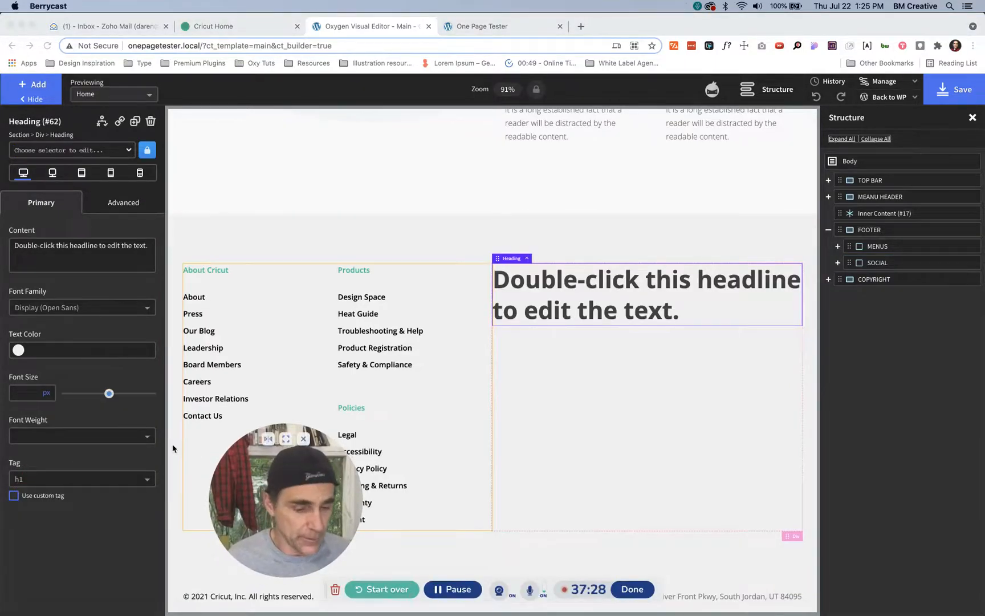
click(54, 481)
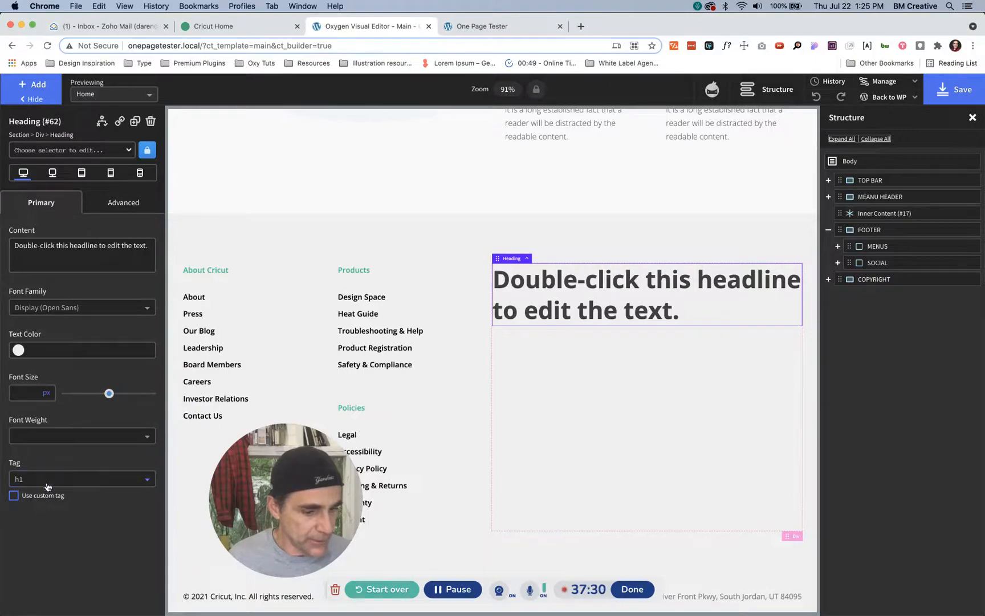
click(53, 481)
click(29, 514)
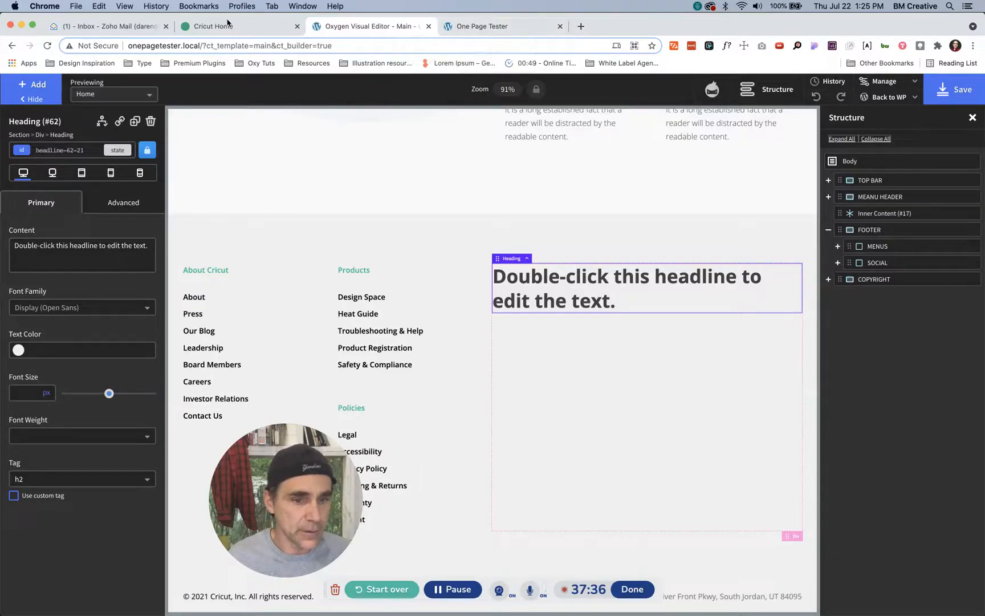
Step: Copy "Stay in the know — we’ll send you offers & more." from the Cricut footer and replace the new heading's text with it
click(244, 26)
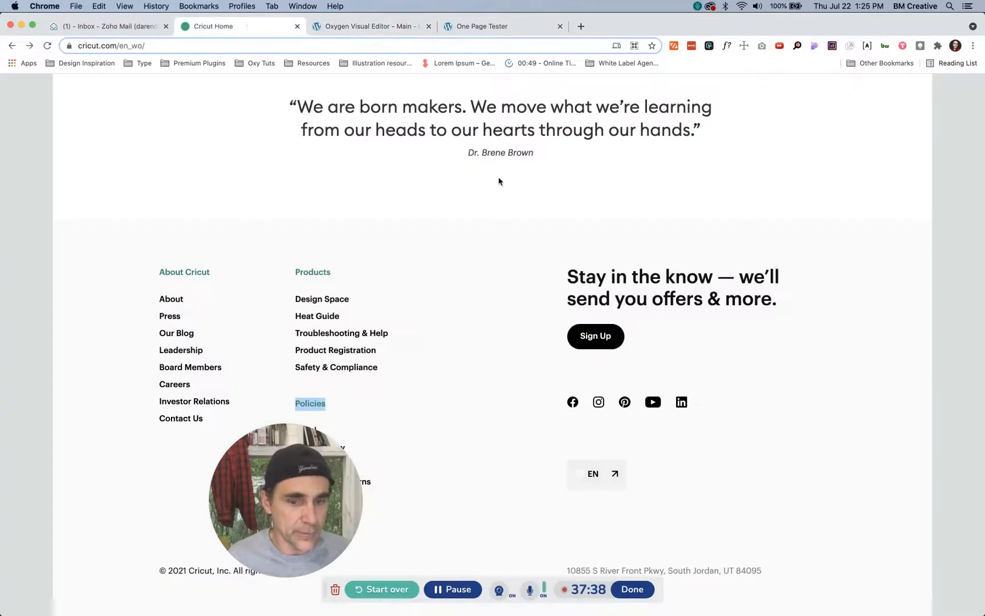
drag(779, 303, 566, 286)
key(super+c)
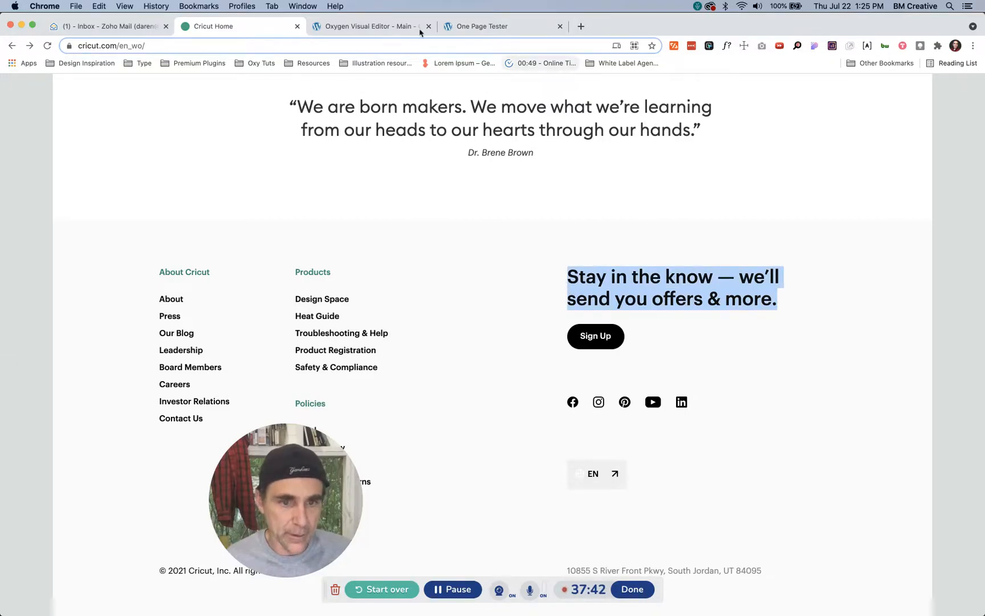
click(376, 26)
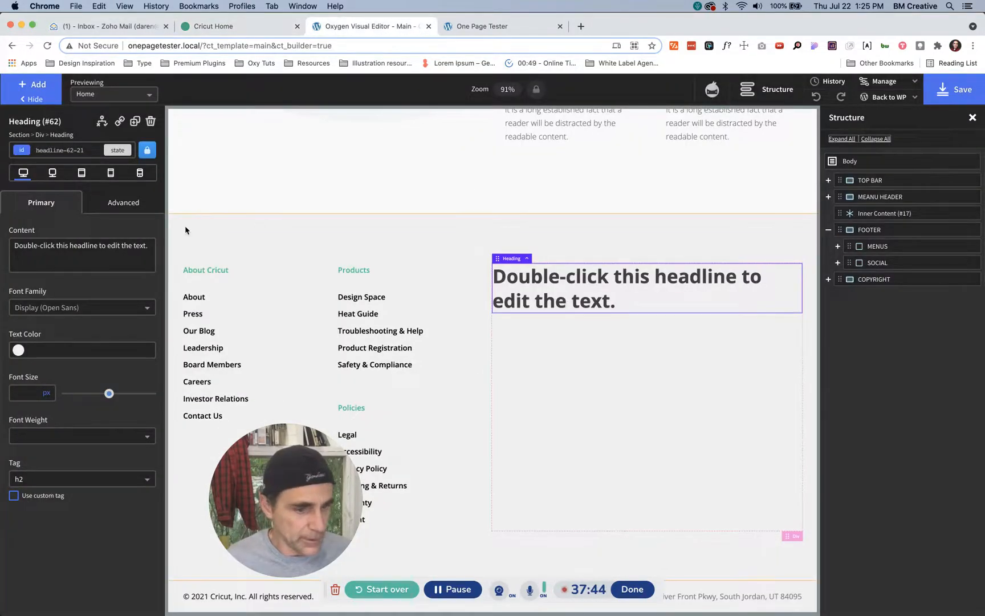
click(95, 252)
triple_click(97, 250)
key(super+v)
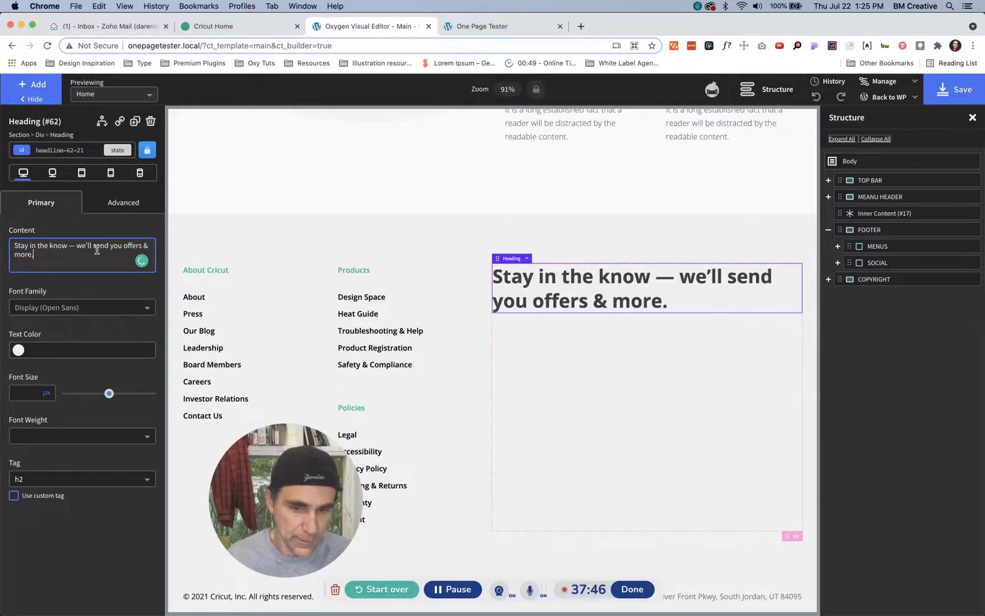
Step: Check the Cricut footer's sign-up area and add a button below the heading in the SOCIAL div
key(ctrl+shift+Tab)
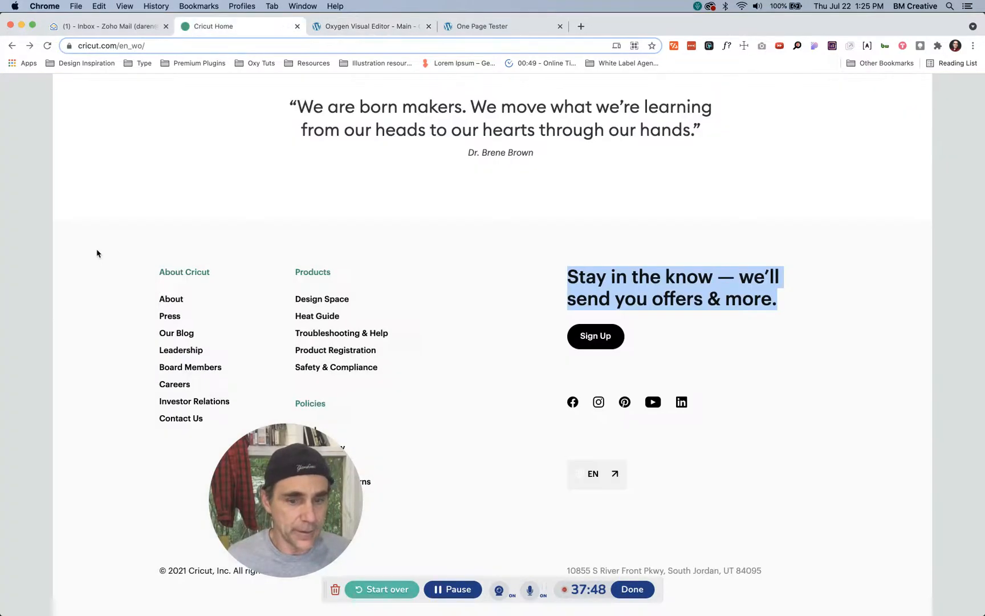
key(ctrl+Tab)
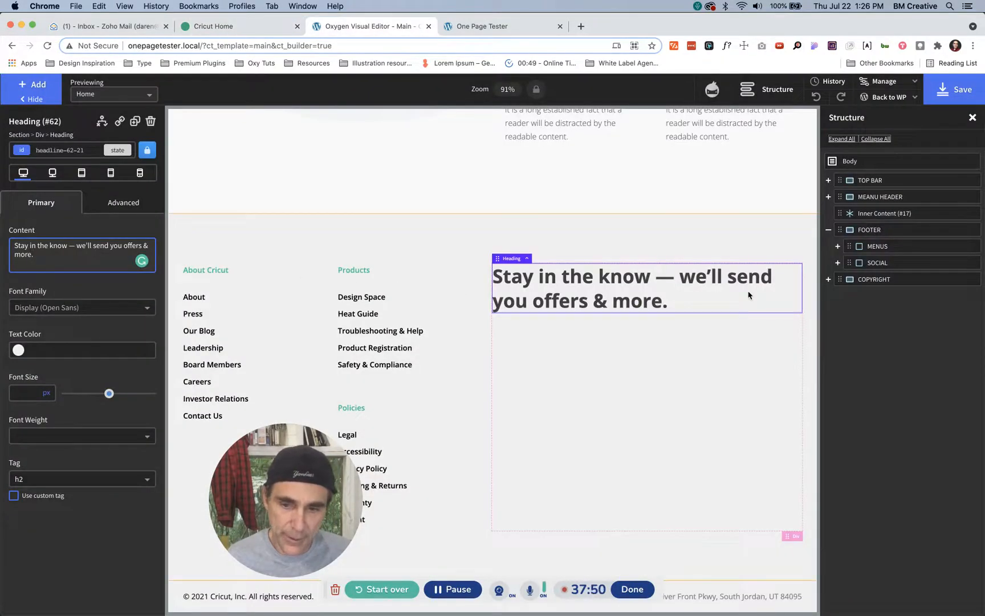
click(859, 264)
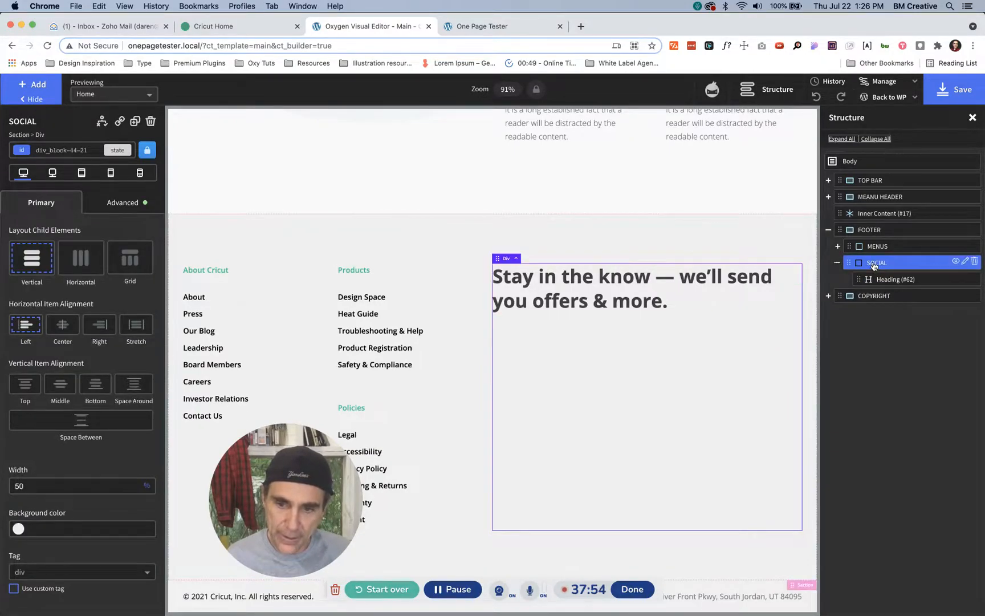
key(shift+b)
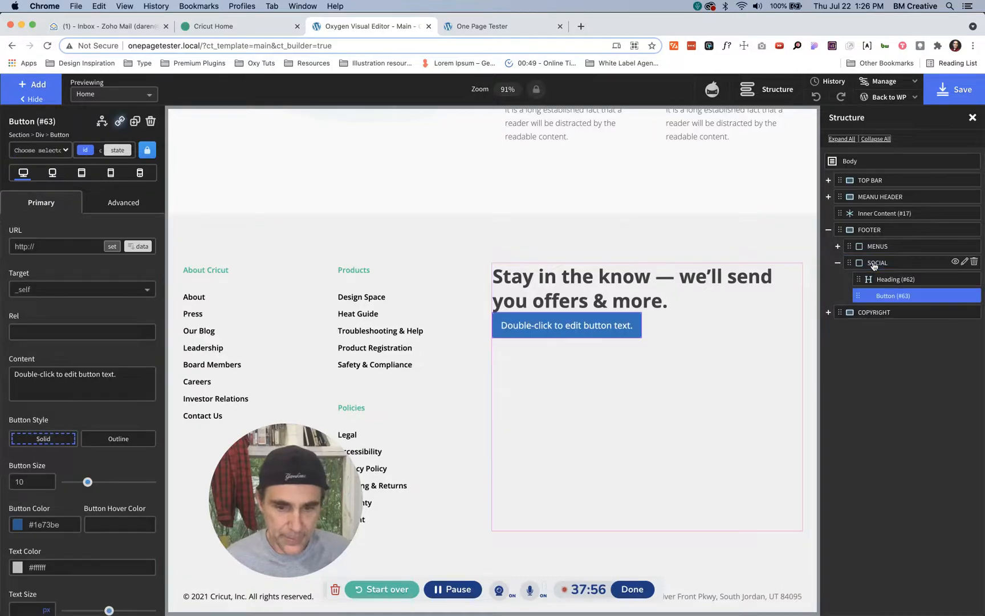
Step: Apply the c-margin-bottom-m class to the SOCIAL div's heading and compare the spacing with the Cricut footer
click(621, 296)
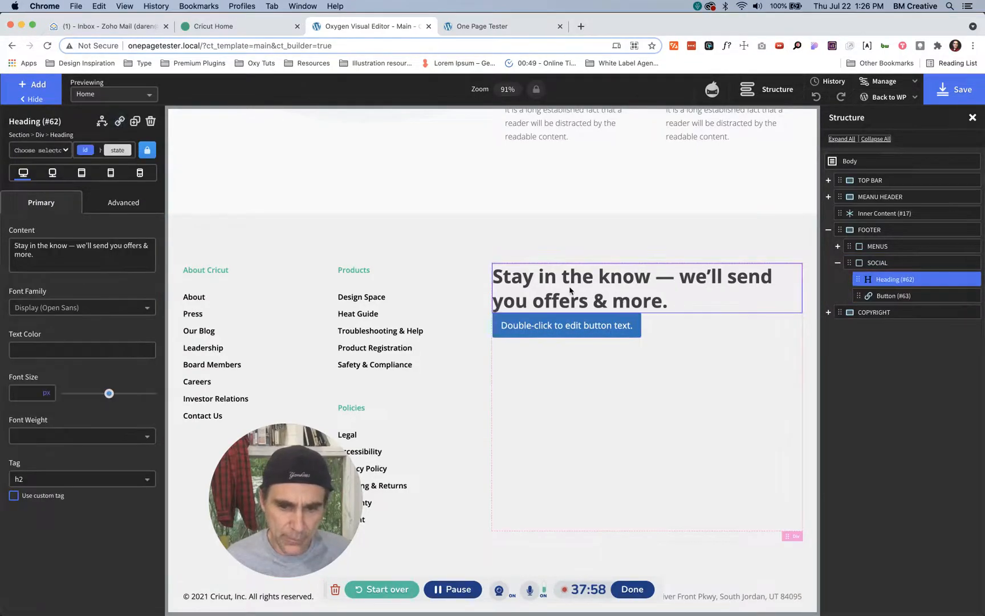
click(83, 150)
text(m)
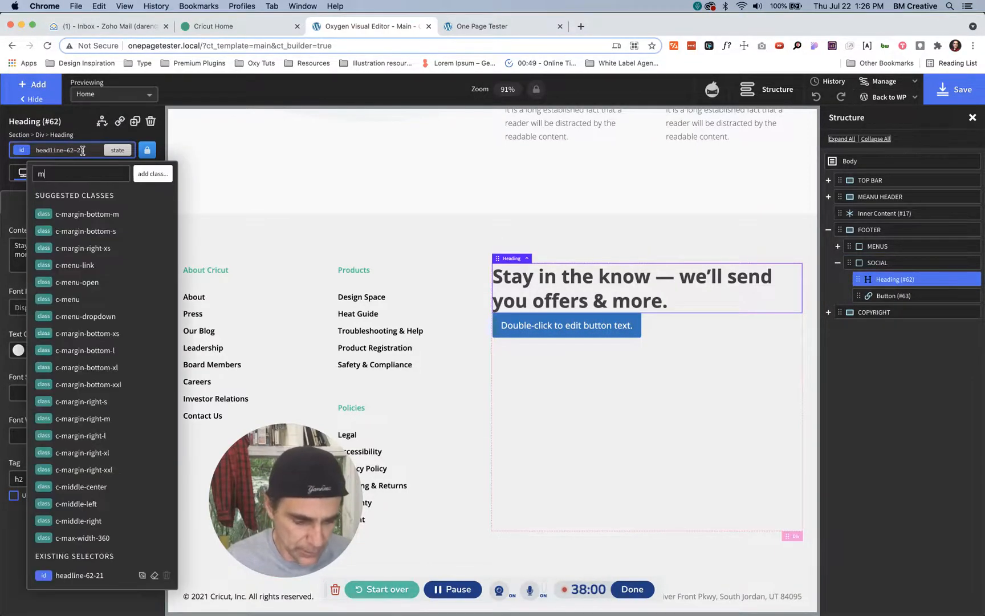
text(argin)
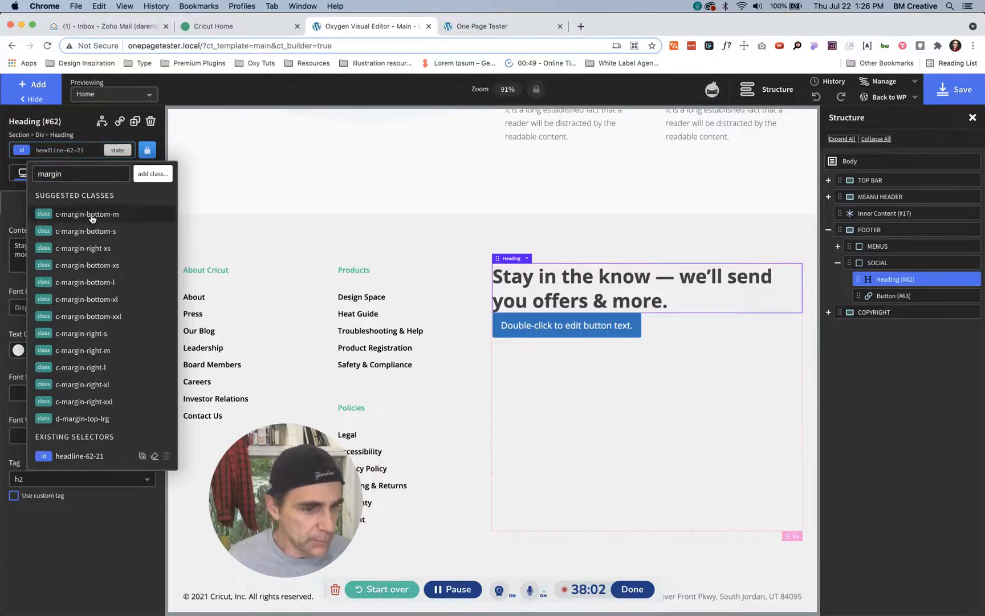
click(93, 214)
key(ctrl+shift+Tab)
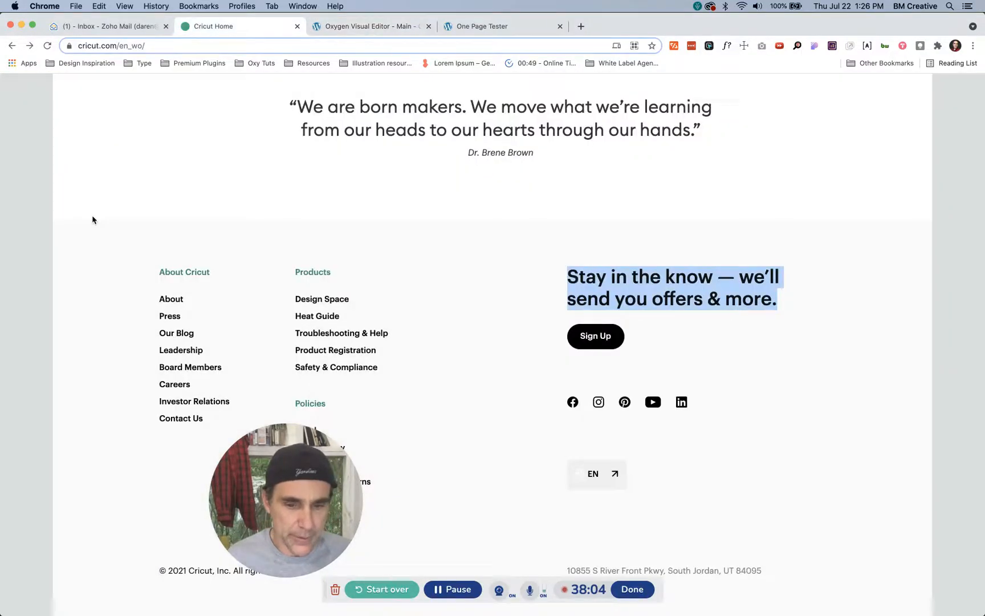
key(ctrl+Tab)
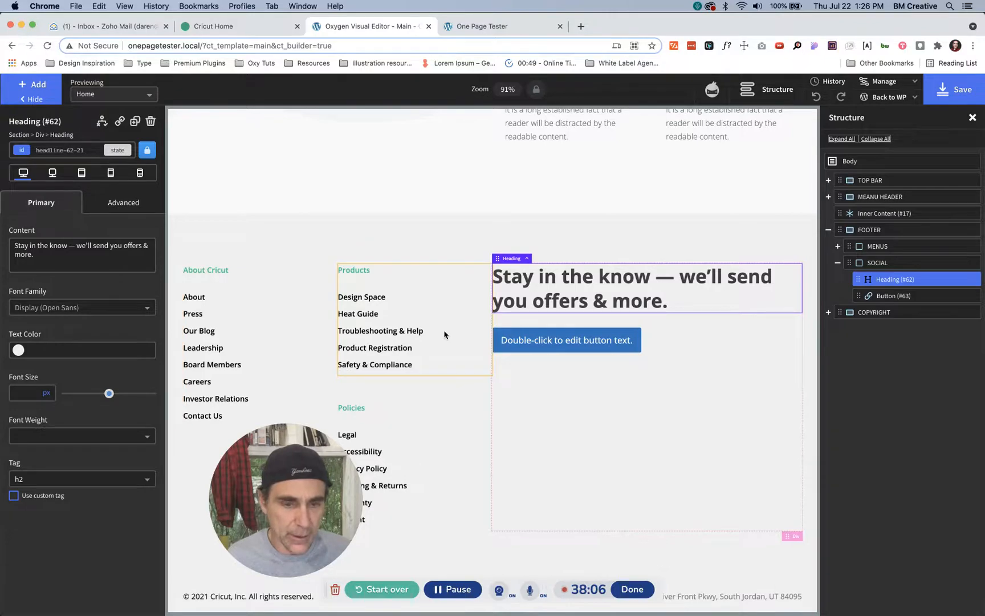
Step: Replace the placeholder text of the button below the SOCIAL heading with "Sign Up"
key(ctrl+shift+Tab)
key(ctrl+Tab)
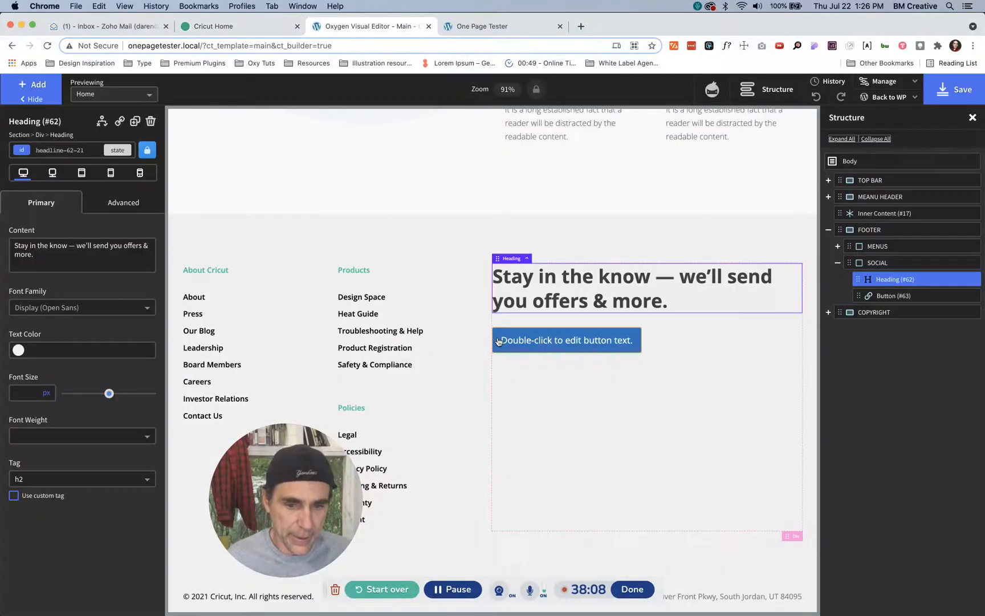
click(523, 341)
click(45, 249)
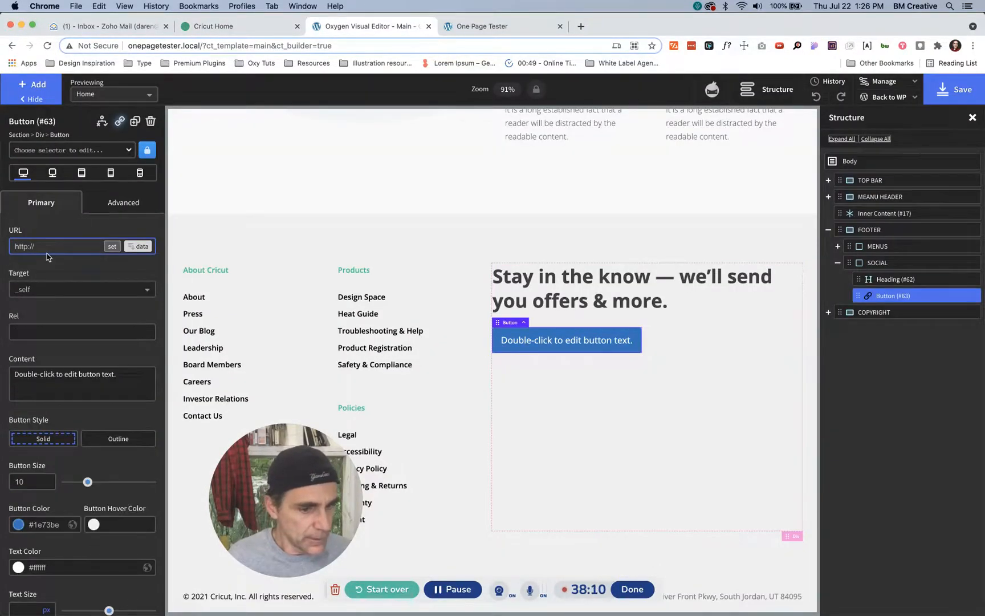
triple_click(63, 376)
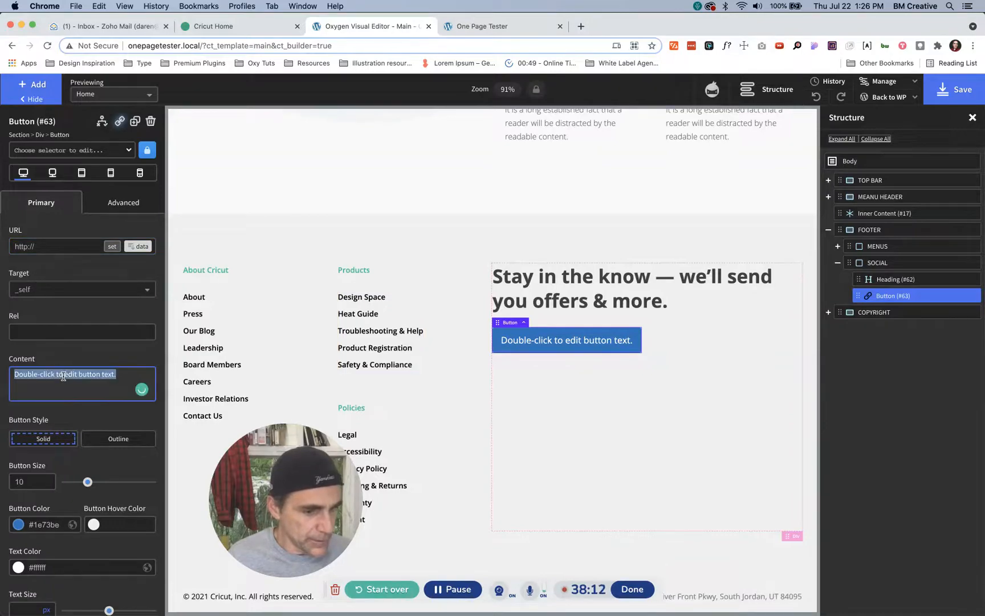
text(Sign)
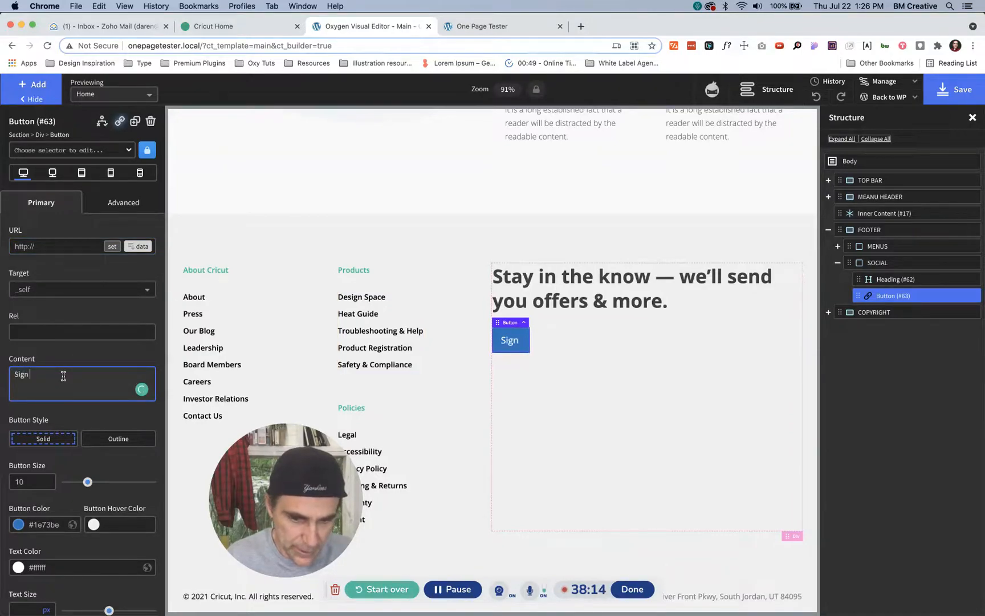
text( Up)
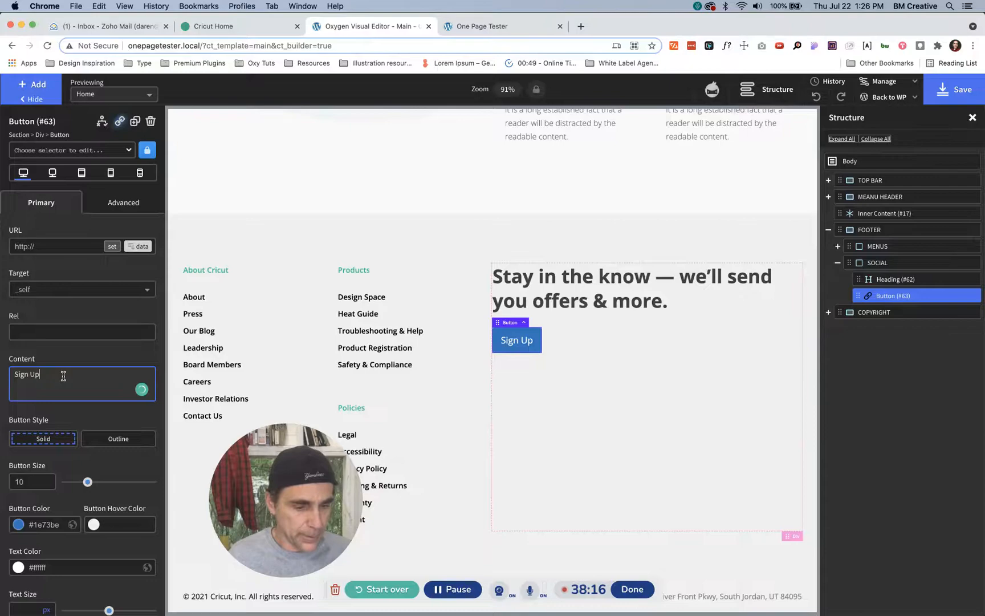
Step: Check the Cricut sign-up button and set the Sign Up button's color to the global black
key(ctrl+shift+Tab)
key(ctrl+Tab)
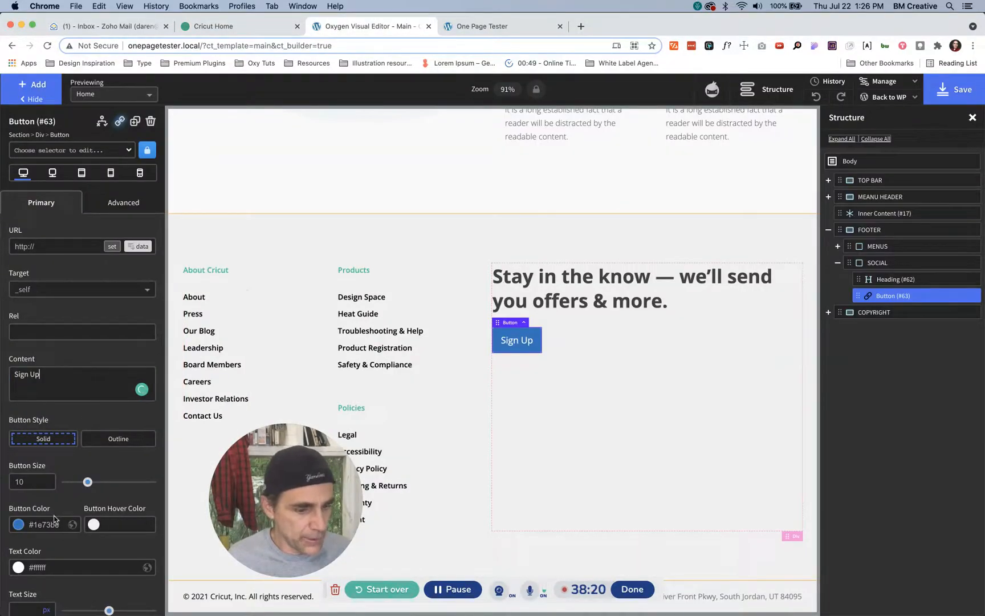
click(19, 524)
scroll(26, 532, down, 1)
scroll(25, 532, down, 3)
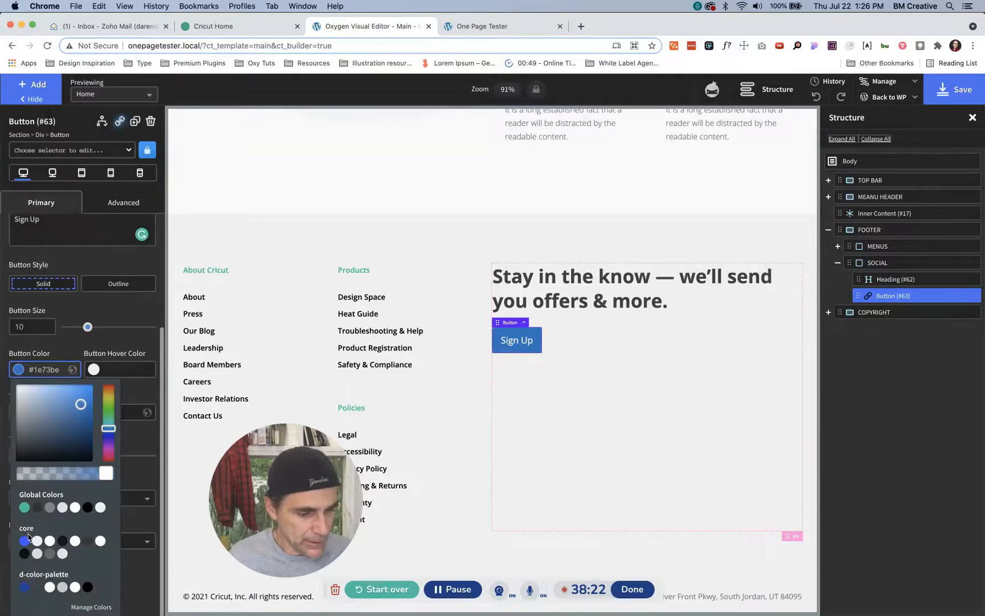
click(87, 507)
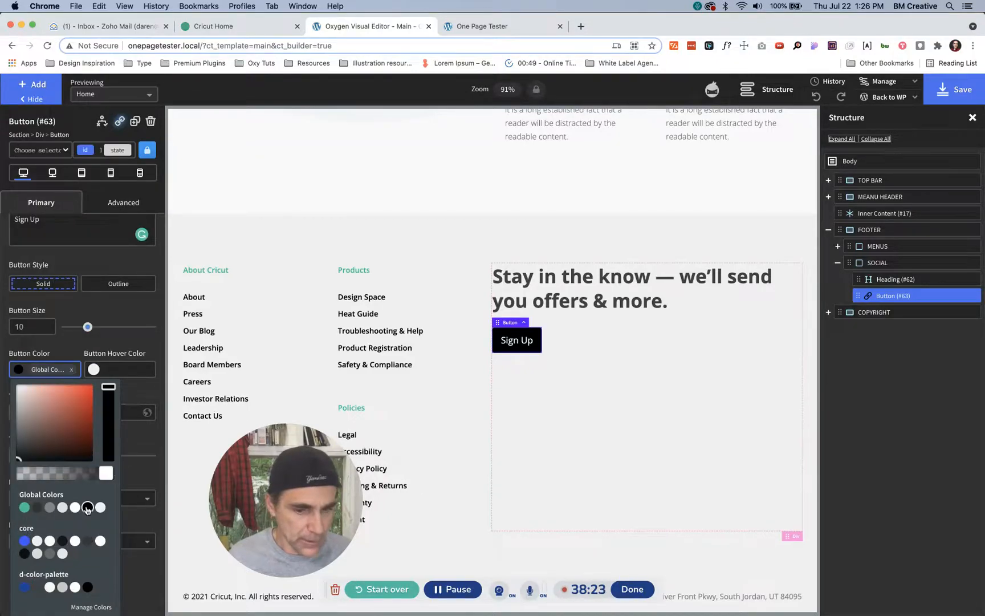
click(95, 302)
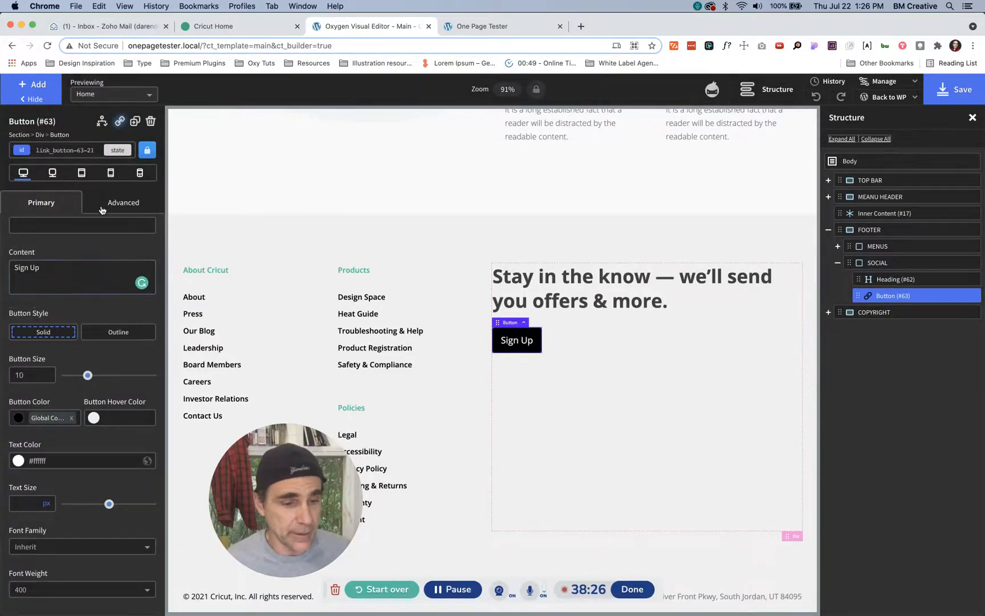
Step: Give the Sign Up button a border radius of 50 px and compare its shape with the Cricut button
key(ctrl+shift+Tab)
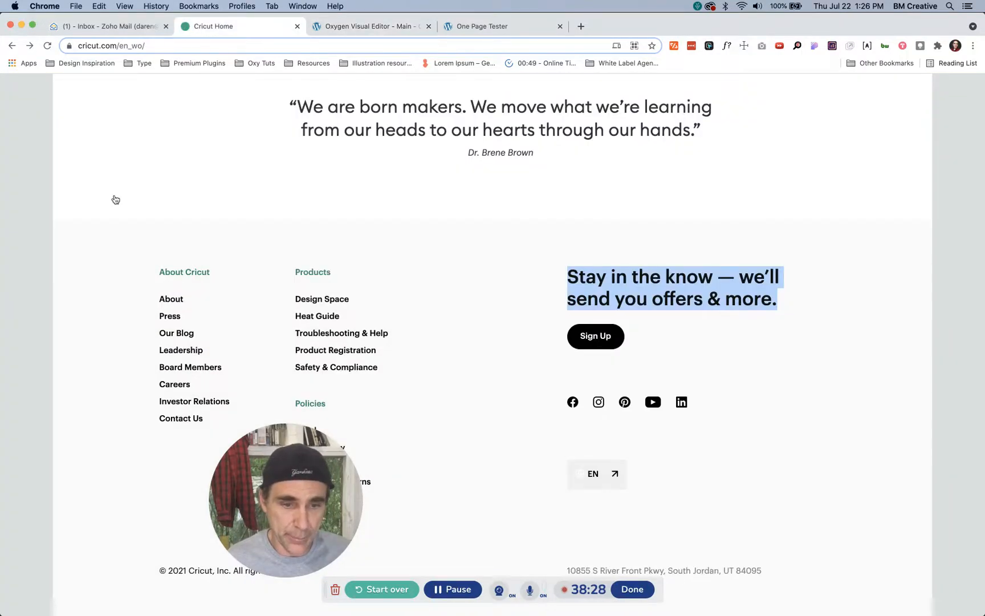
key(ctrl+Tab)
click(120, 203)
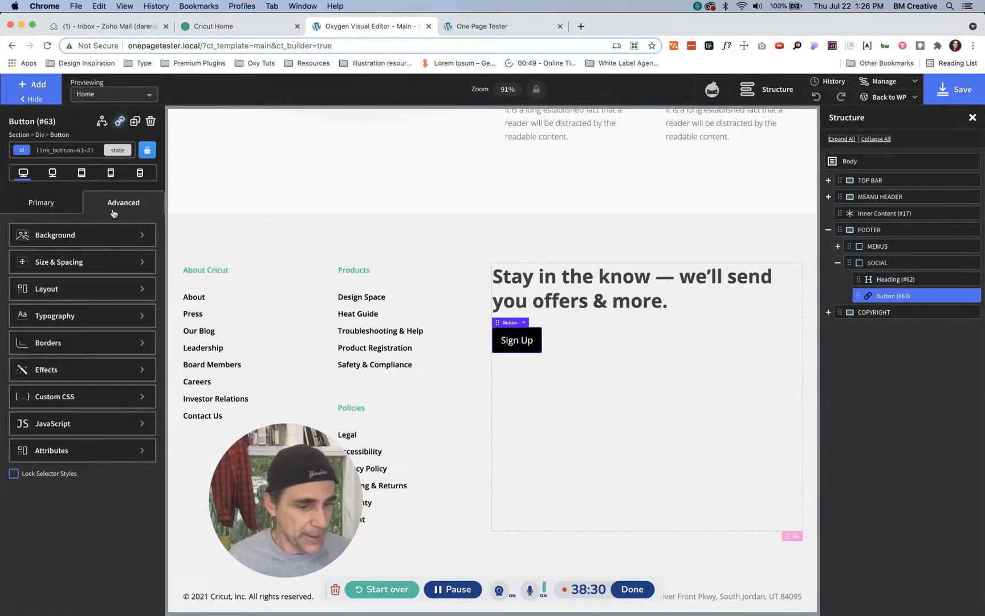
click(58, 343)
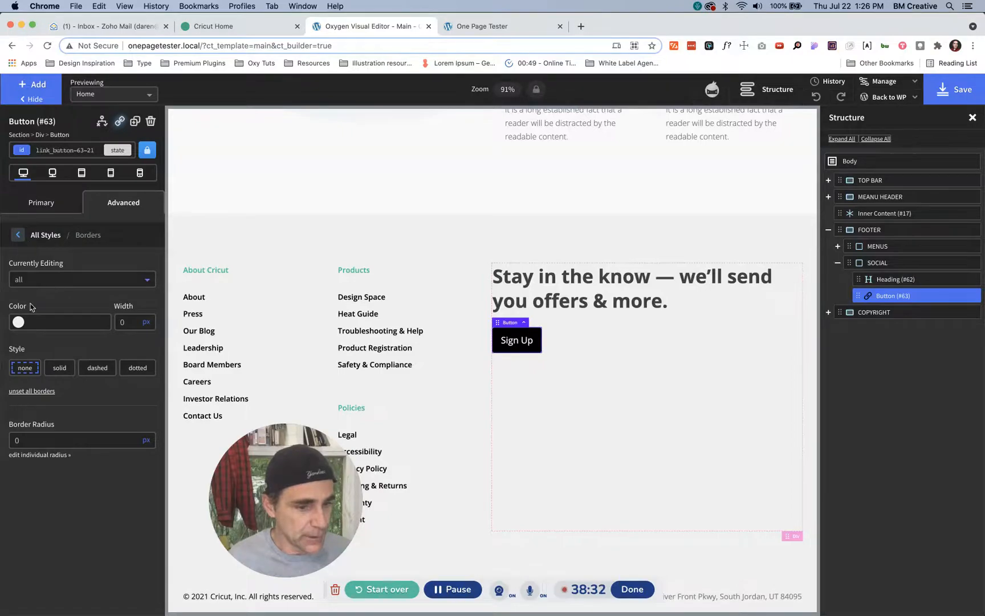
click(40, 442)
text(50)
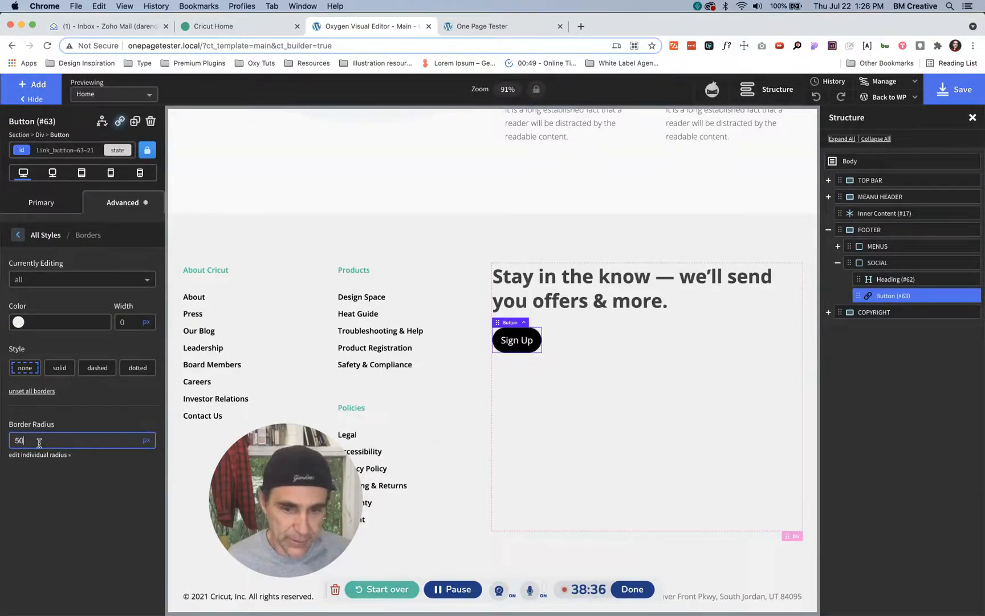
click(65, 280)
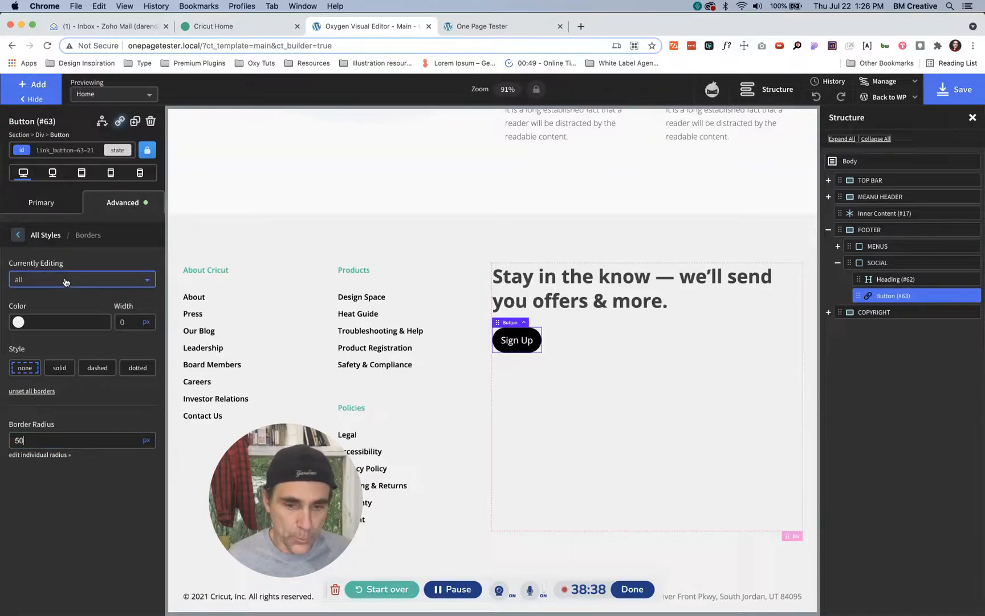
key(ctrl+shift+Tab)
key(ctrl+Tab)
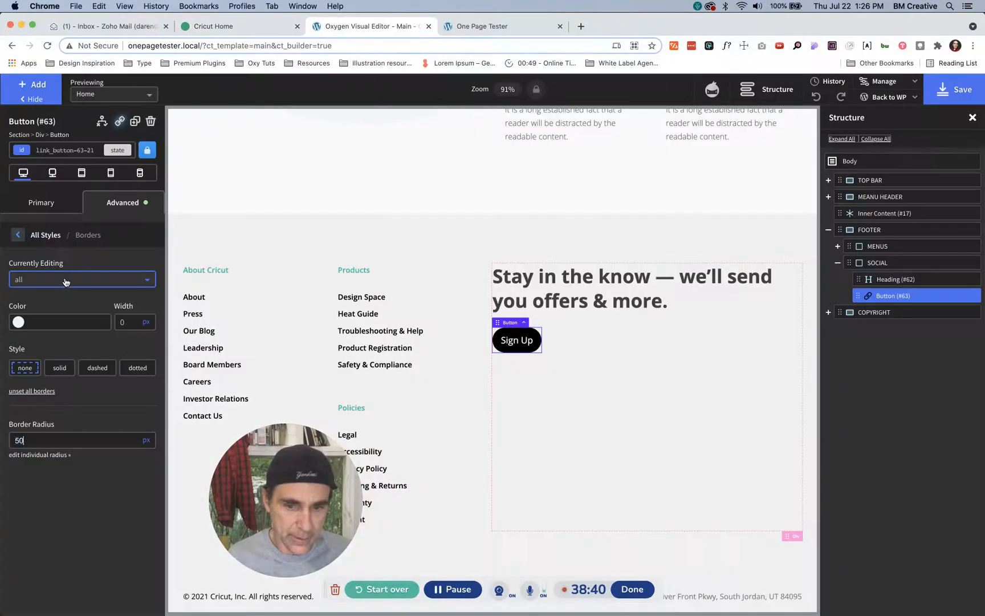
Step: Switch the units of the Sign Up button's left and right padding to em
click(113, 203)
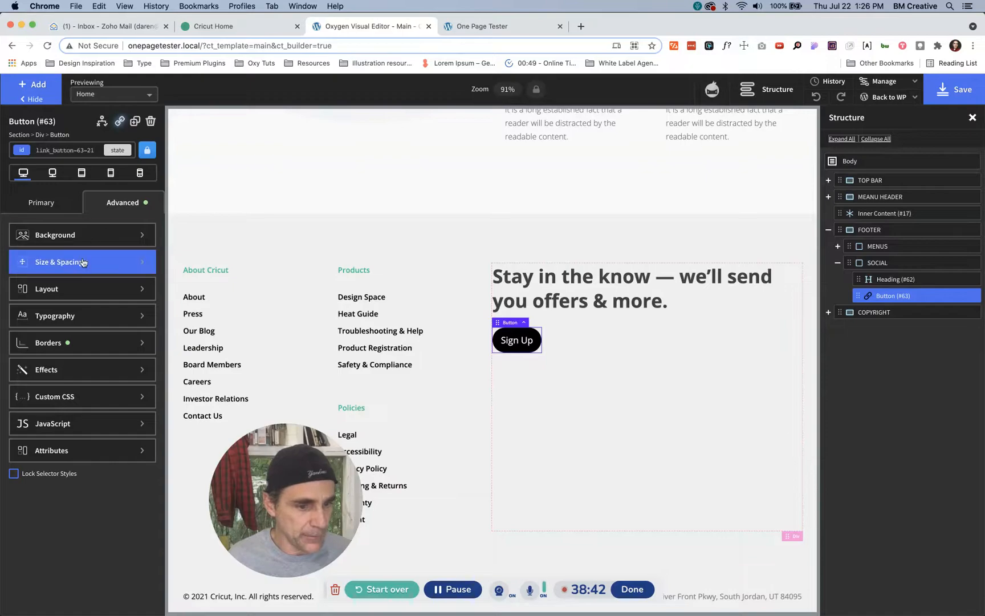
click(62, 266)
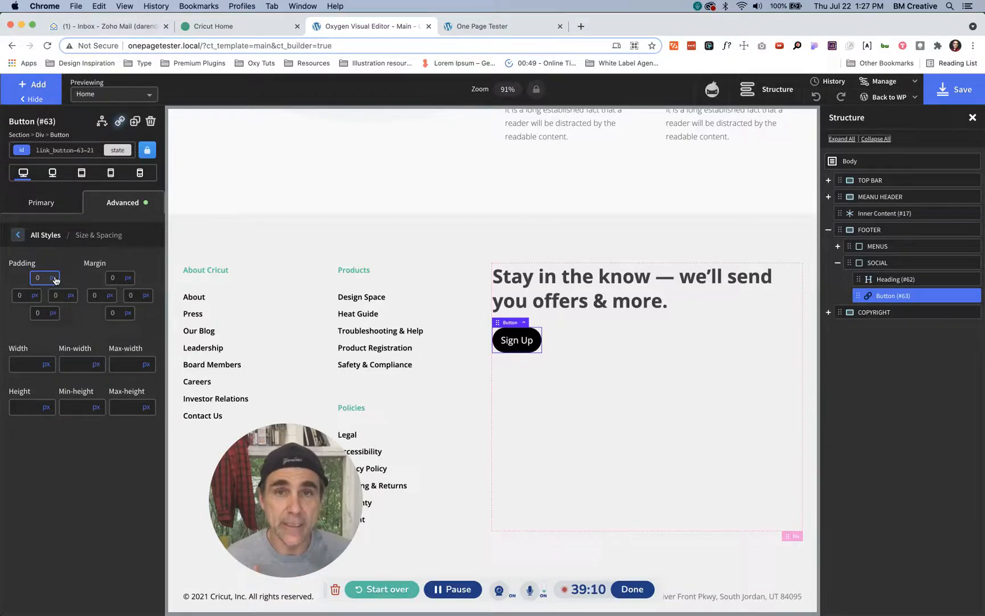
click(34, 296)
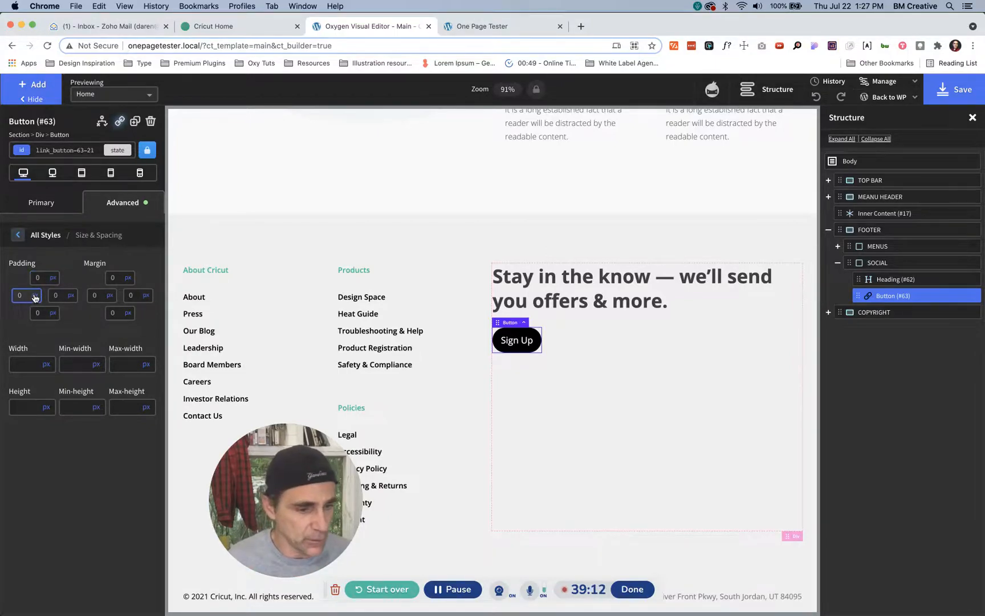
click(35, 297)
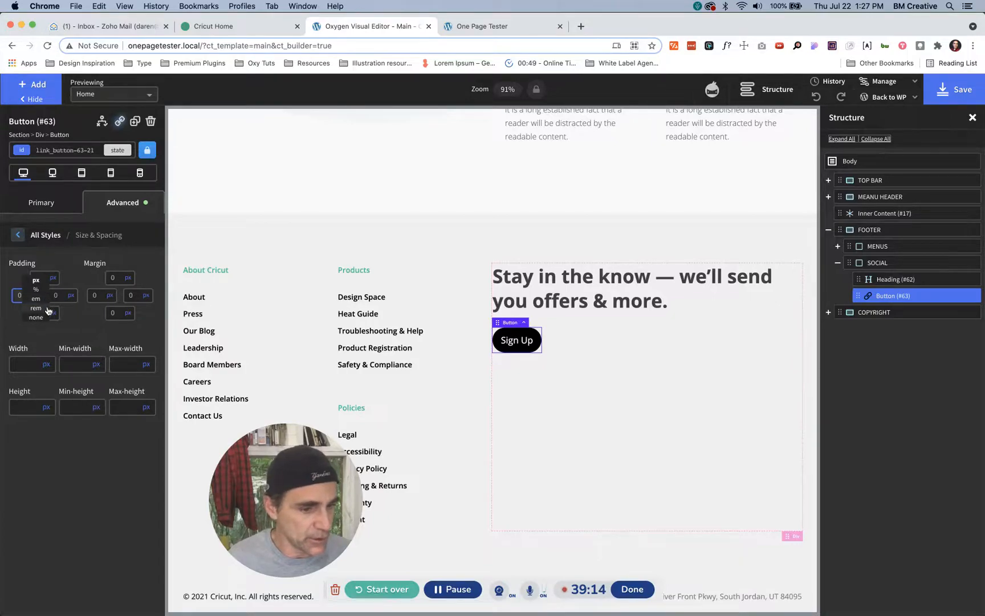
click(38, 303)
click(62, 296)
click(70, 296)
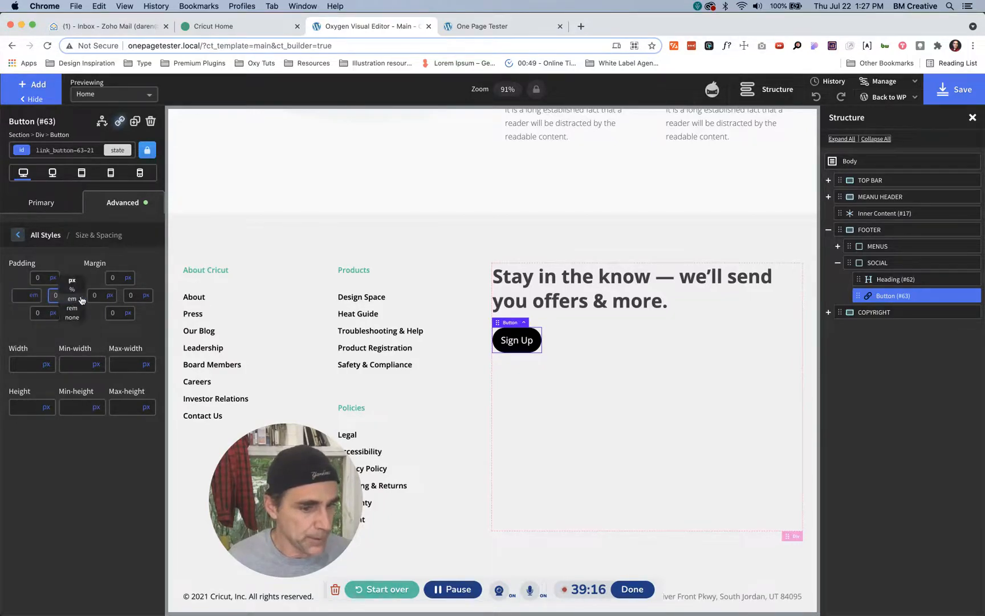
click(73, 302)
Step: Set the Sign Up button's left and right padding to 1 em
click(22, 295)
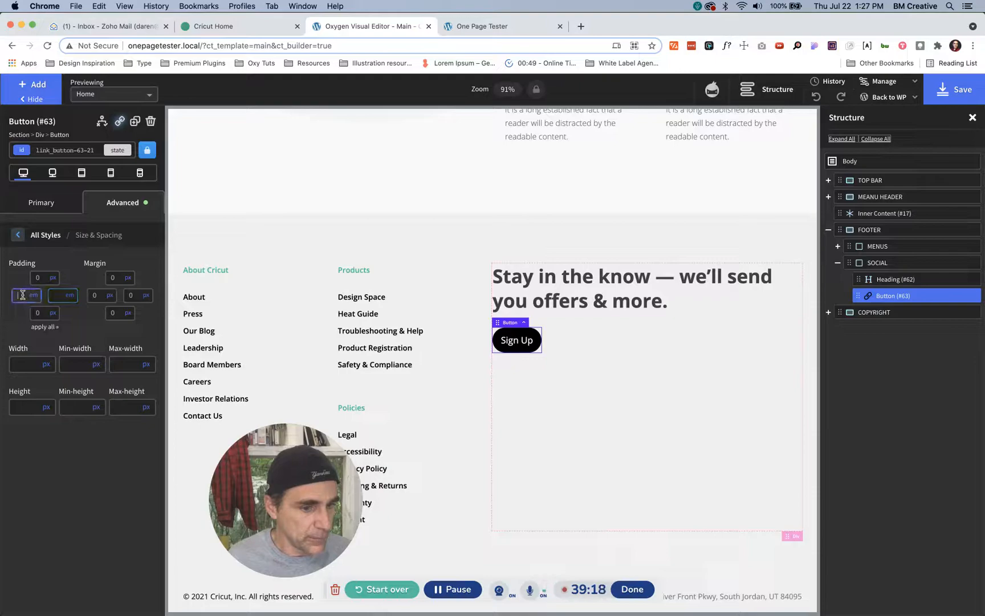
text(1)
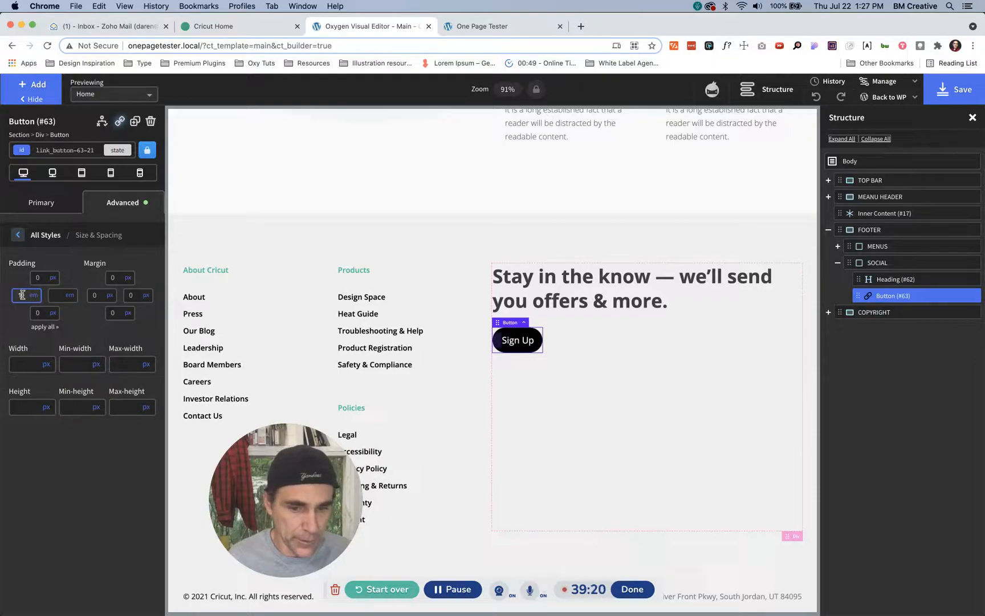
click(60, 295)
text(1)
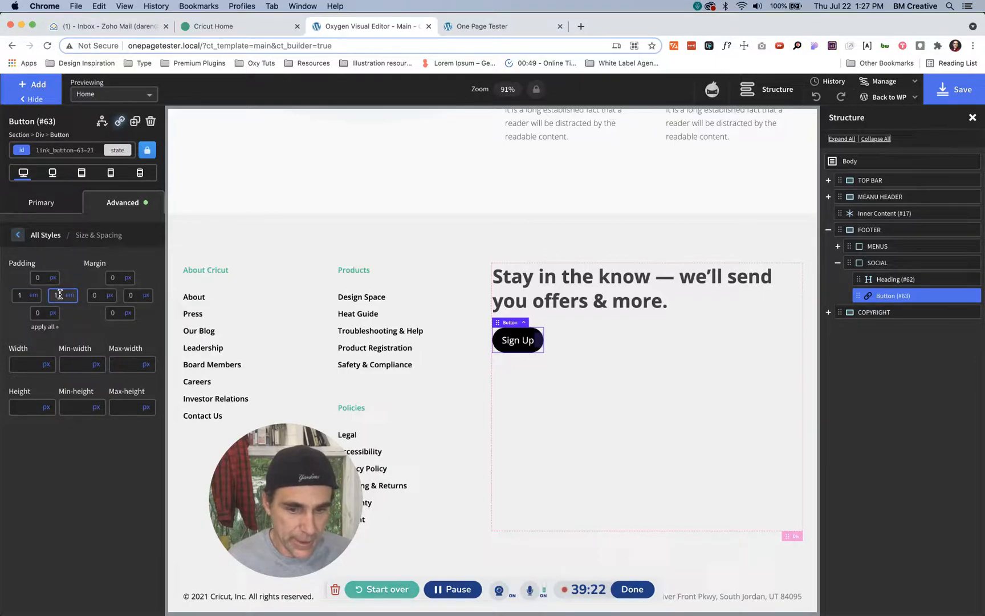
Step: Increase the Sign Up button's left and right padding to 2 em and compare its width with the Cricut button
click(20, 296)
double_click(20, 294)
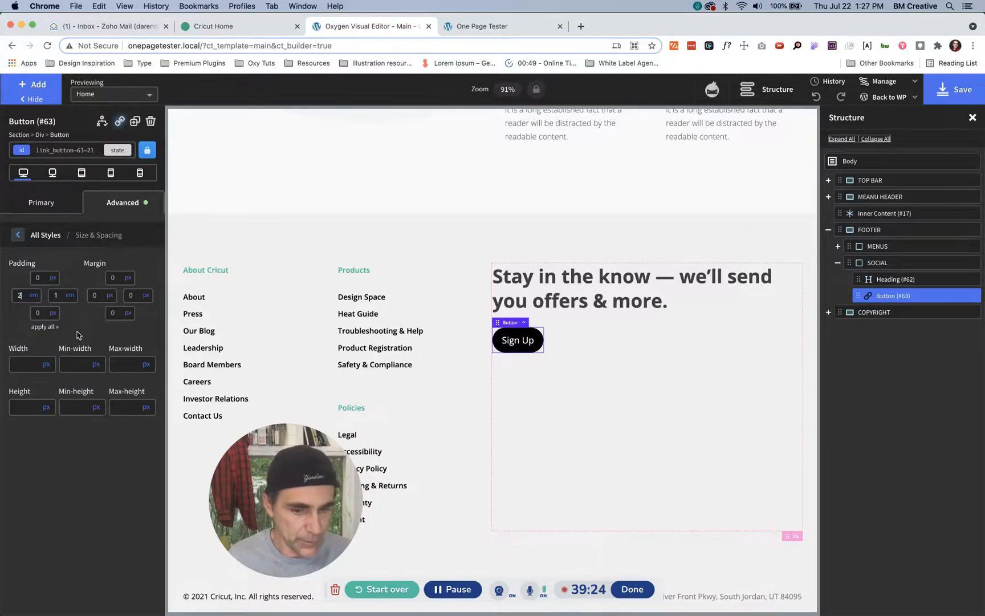
text(2)
click(59, 295)
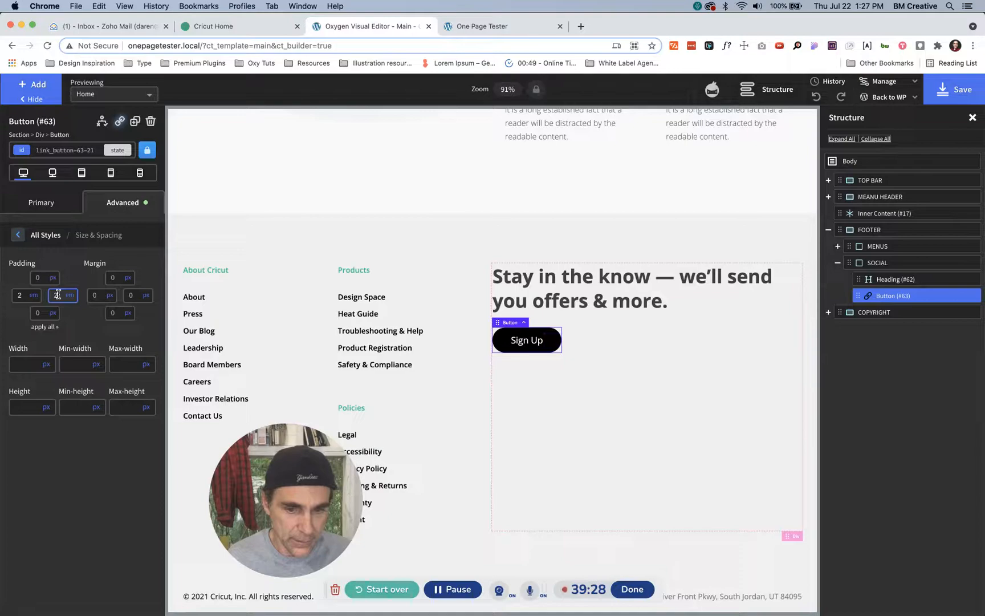
key(ctrl+shift+Tab)
key(ctrl+Tab)
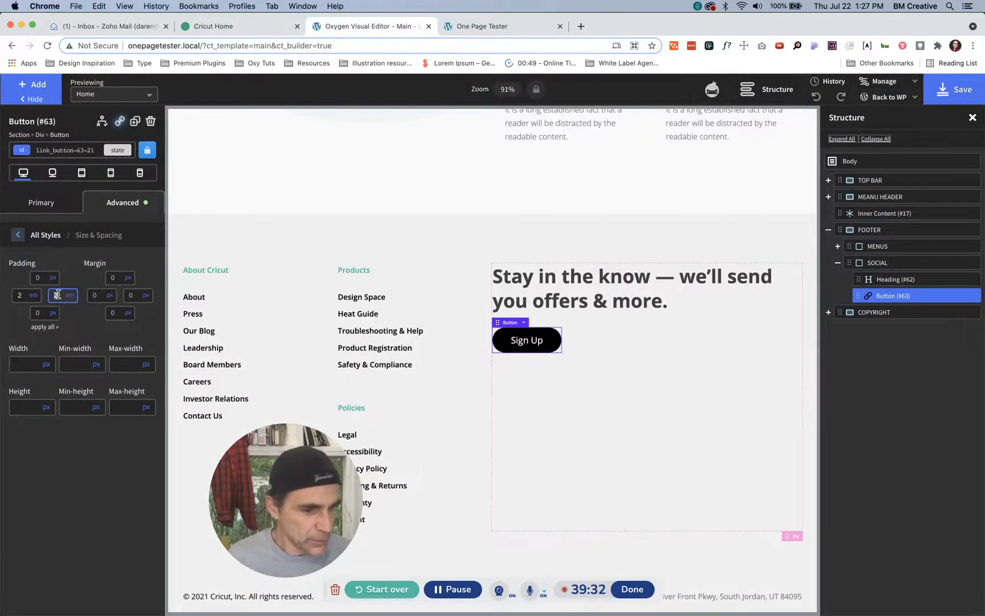
Step: Set the Sign Up button's left and right padding to 1.5 em and compare it with the Cricut button
text(.5)
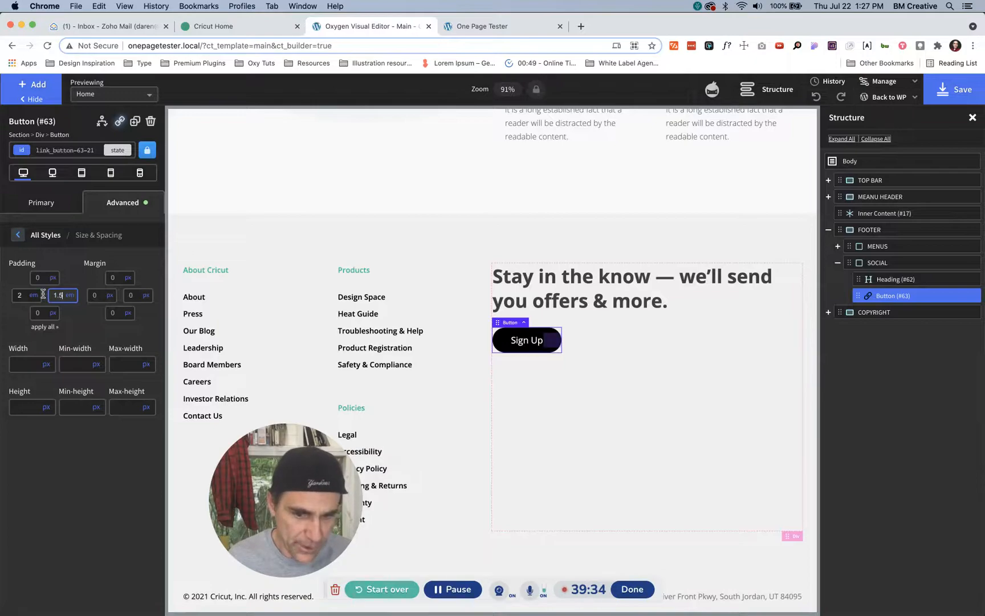
click(26, 300)
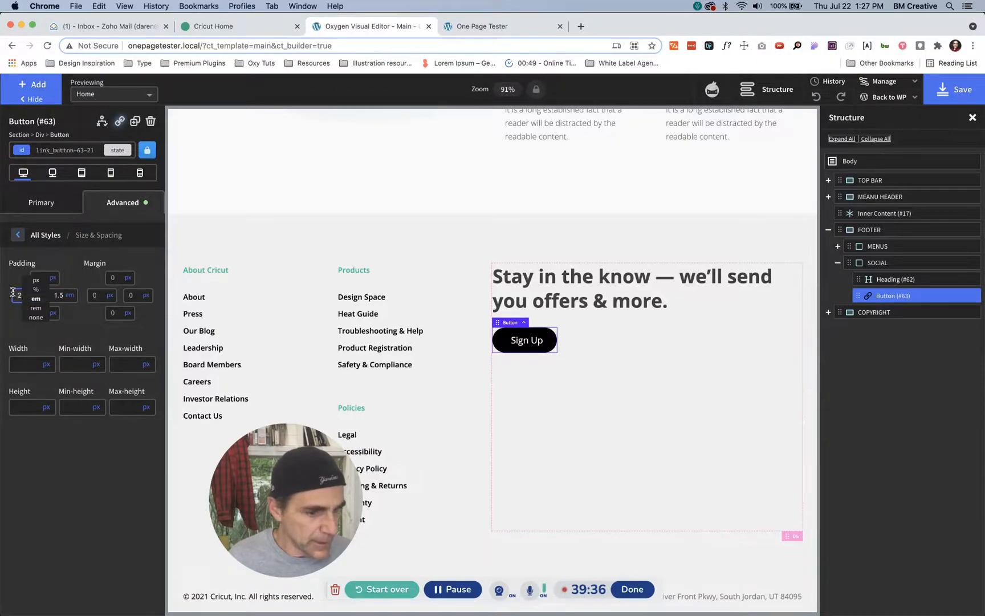
click(27, 299)
text(1.5)
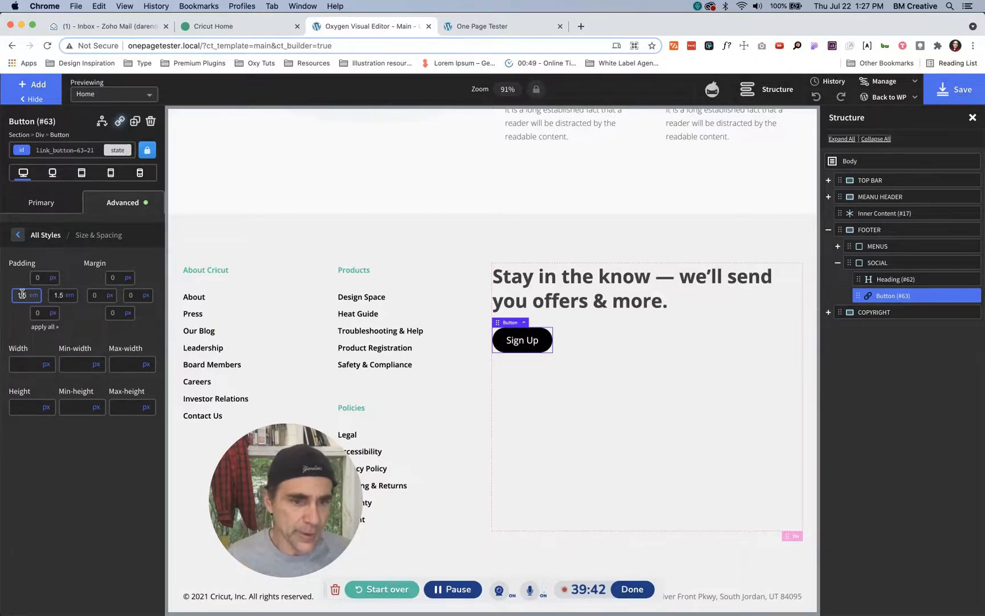
key(ctrl+shift+Tab)
key(ctrl+Tab)
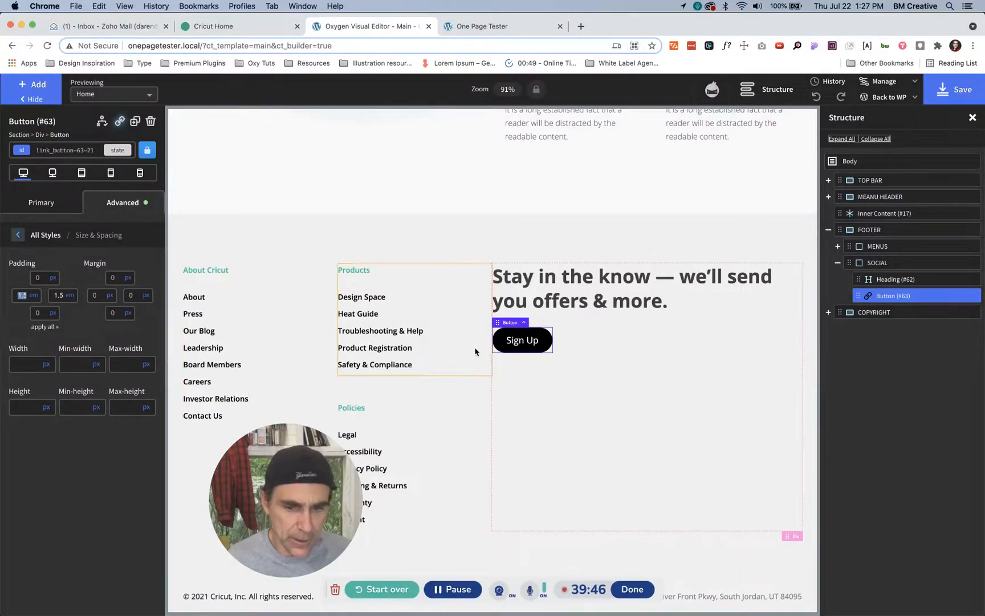
Step: Try and clear a smaller text size for the Sign Up button, and set its font weight to 600
click(45, 204)
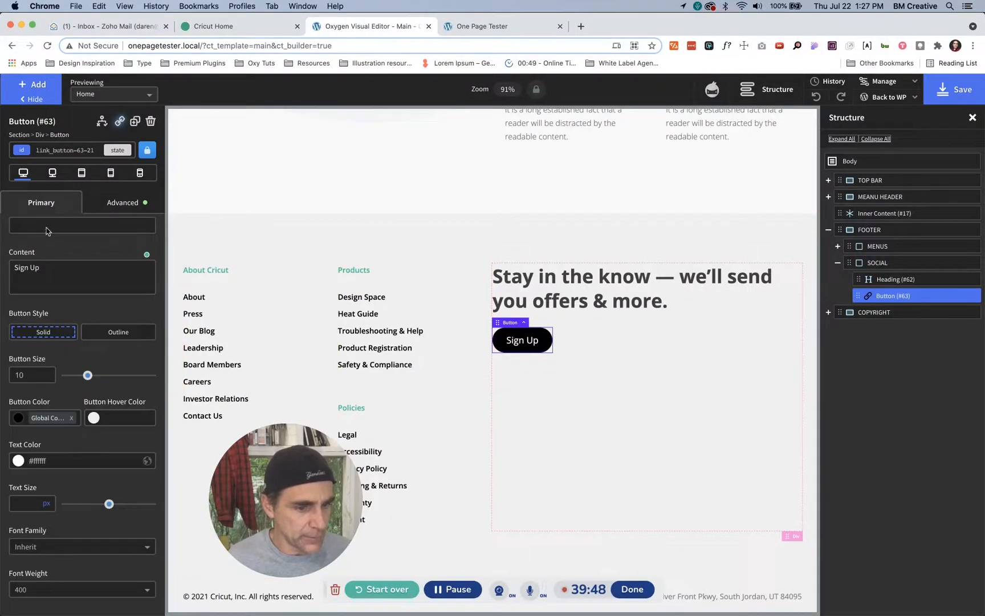
click(37, 377)
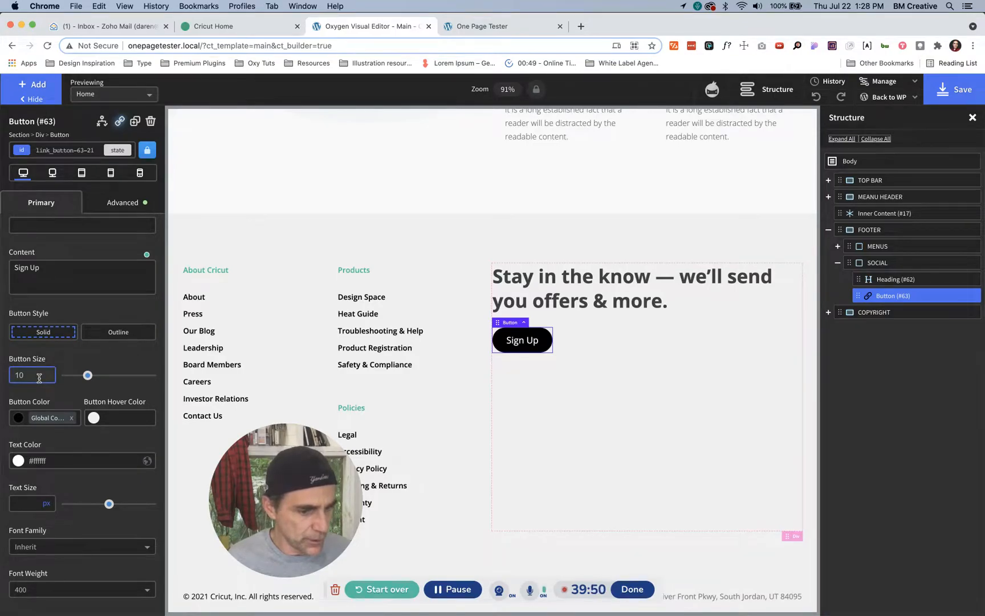
click(26, 502)
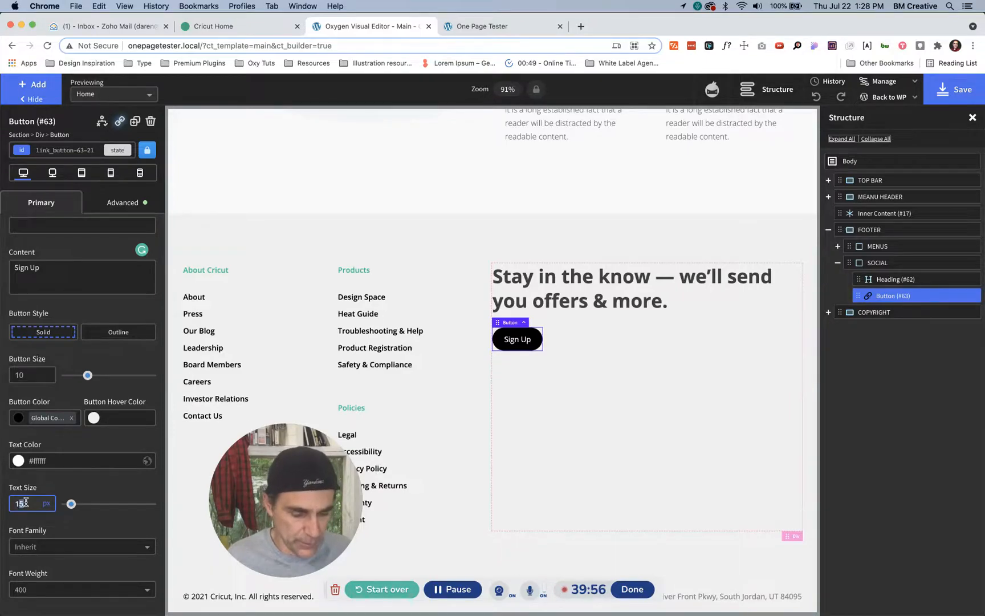
key(BackSpace)
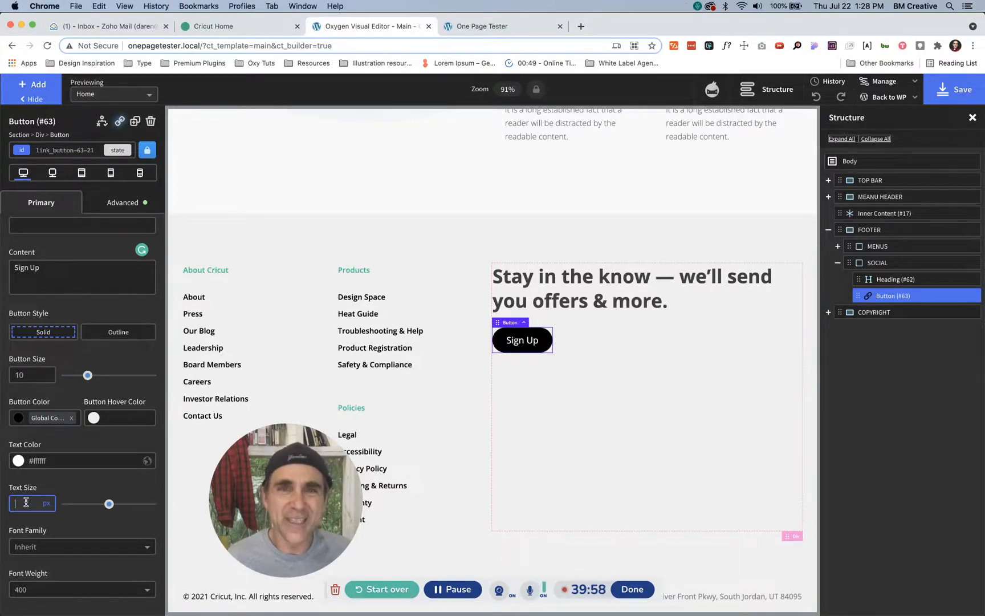
click(63, 591)
click(36, 561)
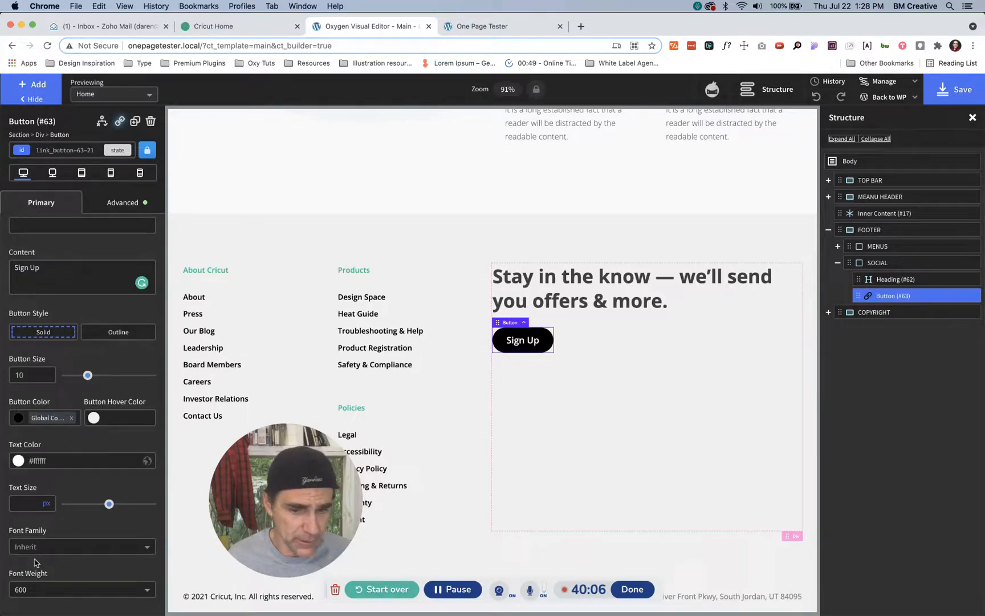
Step: Check the Cricut footer for what follows the Sign Up button, and add a Social Icons element inside the SOCIAL div
key(ctrl+shift+Tab)
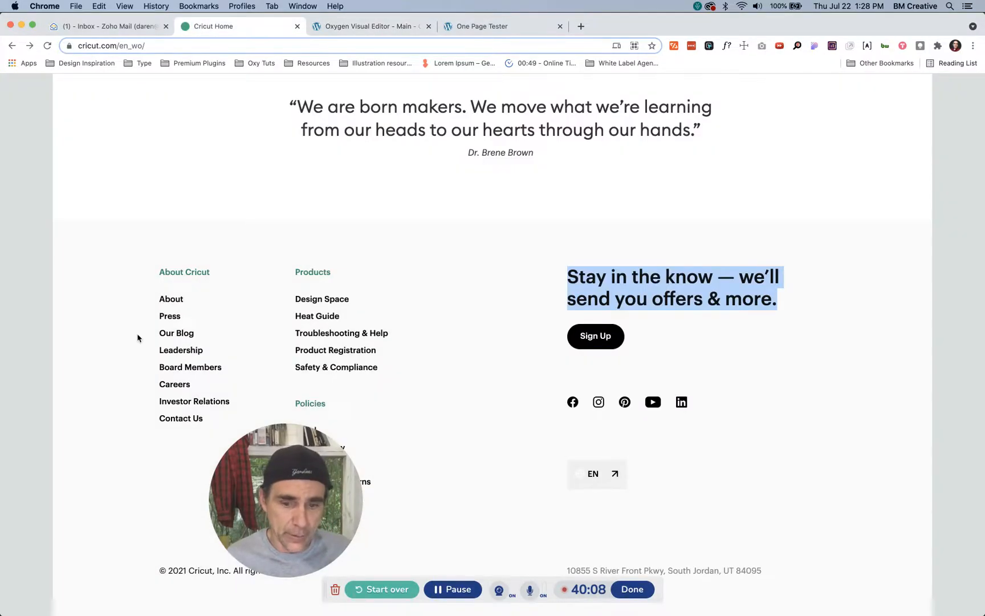
key(ctrl+Tab)
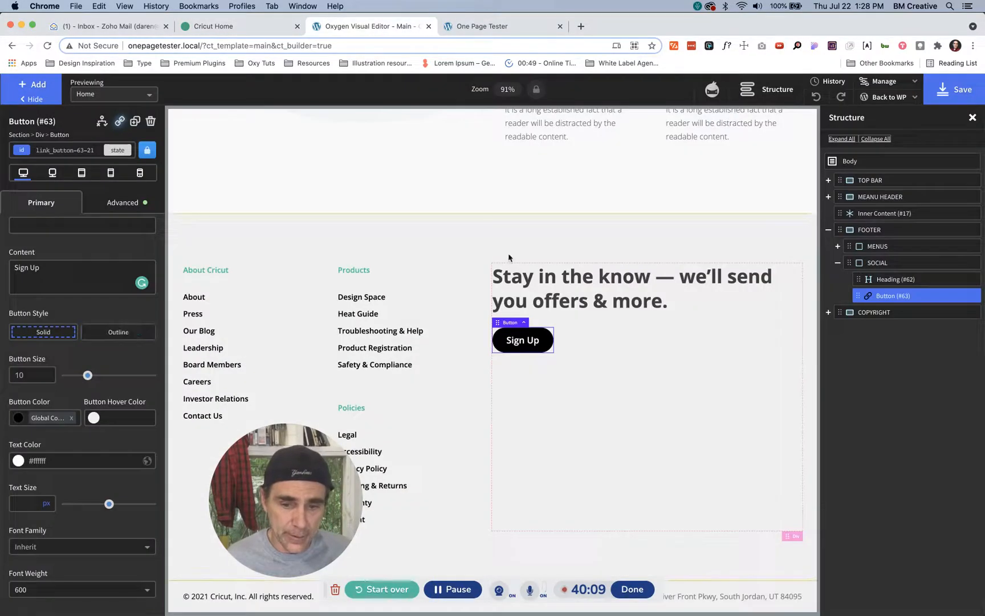
click(869, 264)
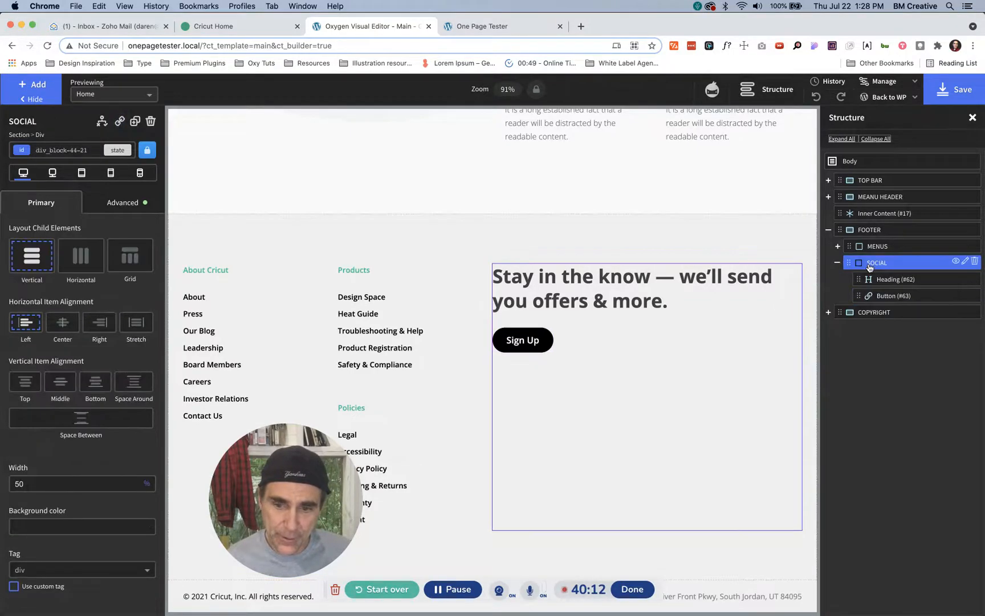
click(37, 85)
text(so)
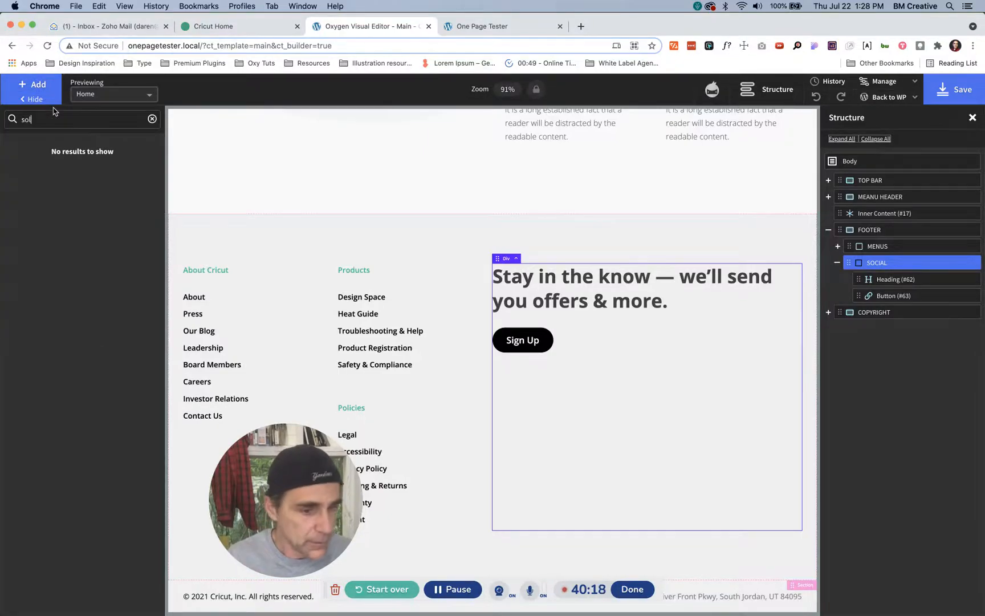
text(ci)
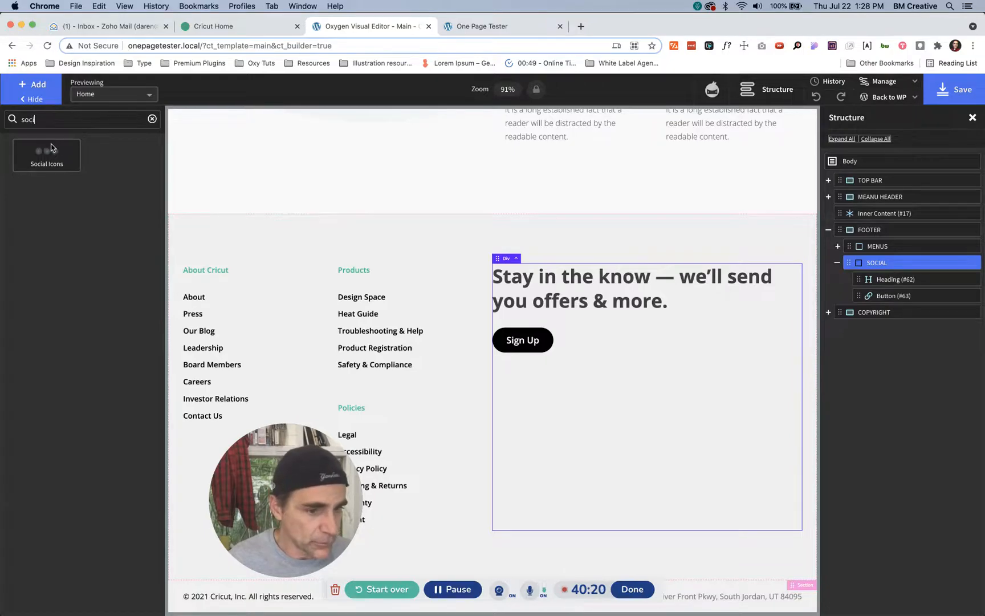
click(54, 149)
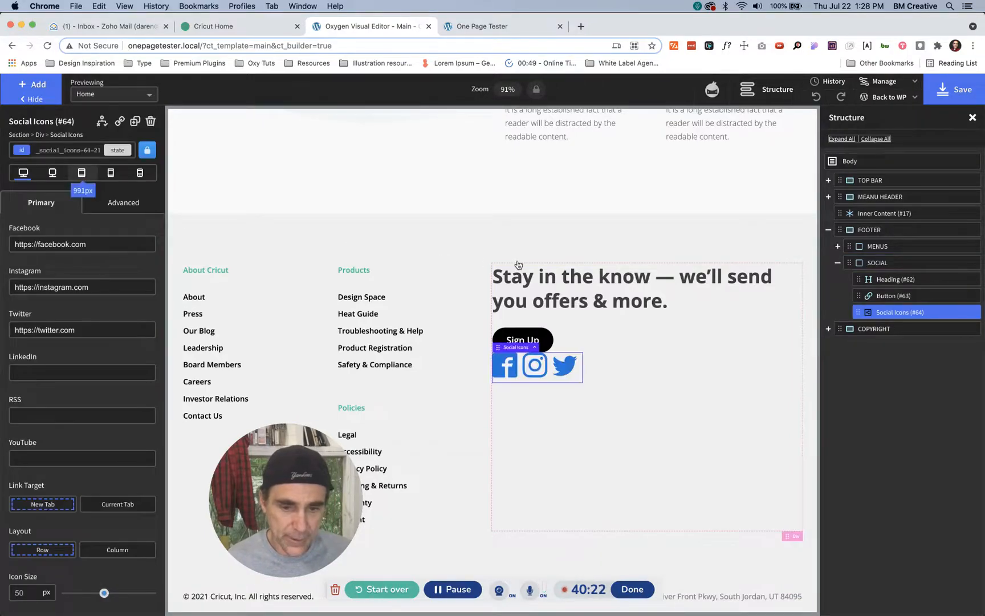
Step: Try the c-margin-bottom-m class on the Sign Up button, compare the spacing with the Cricut footer, and remove the class
click(911, 294)
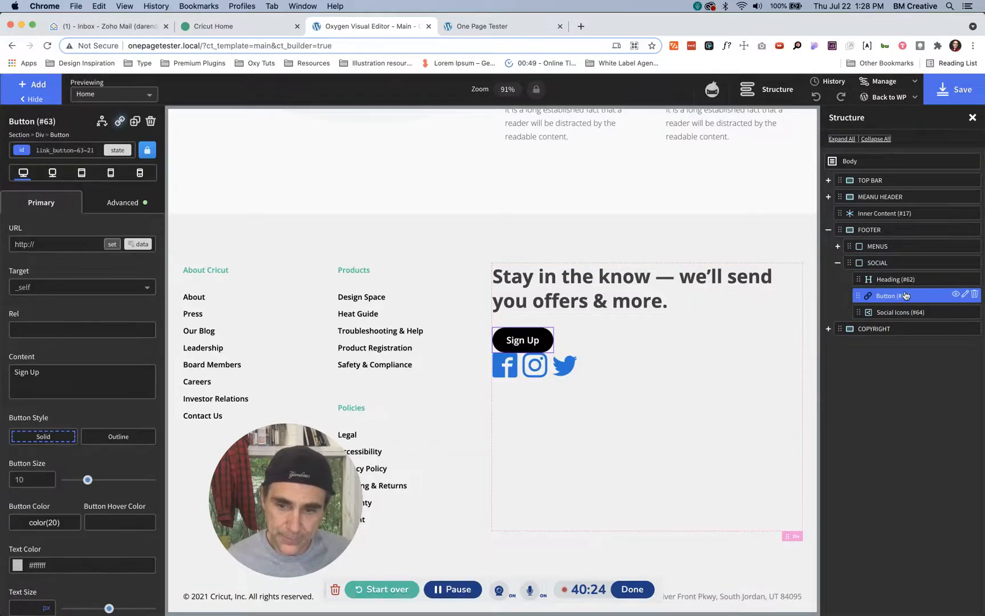
click(62, 149)
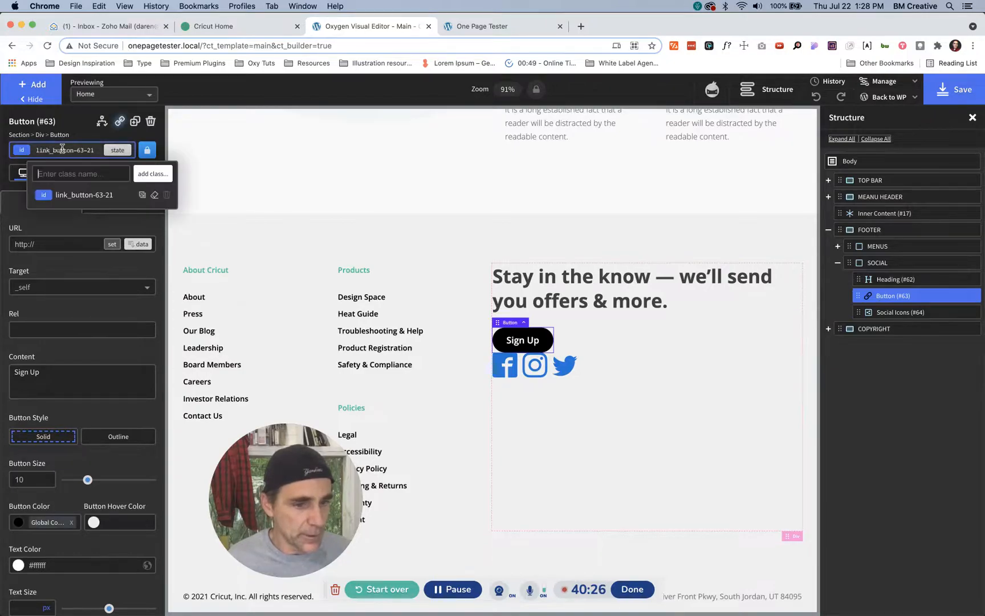
text(marg)
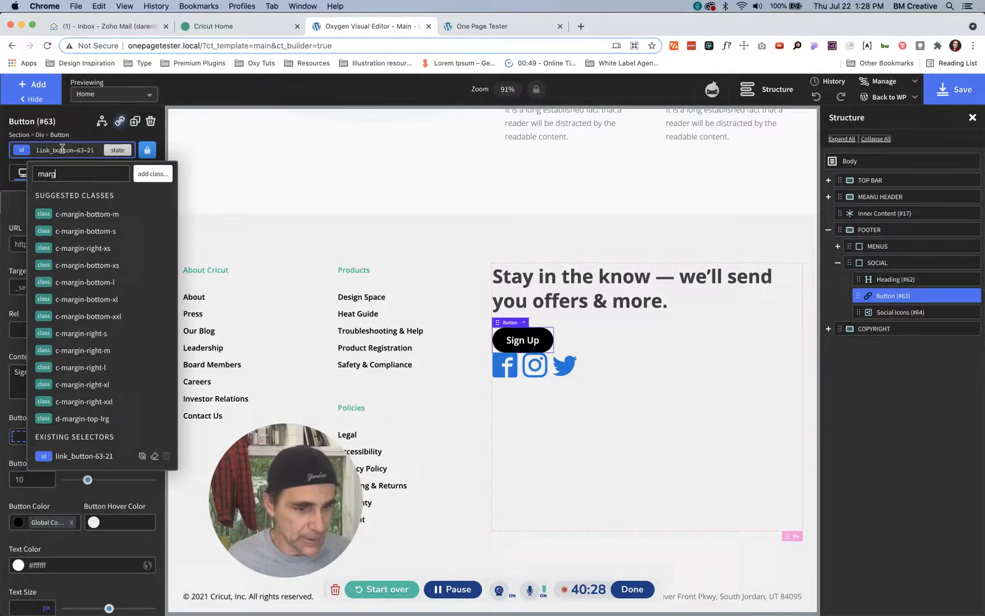
click(76, 213)
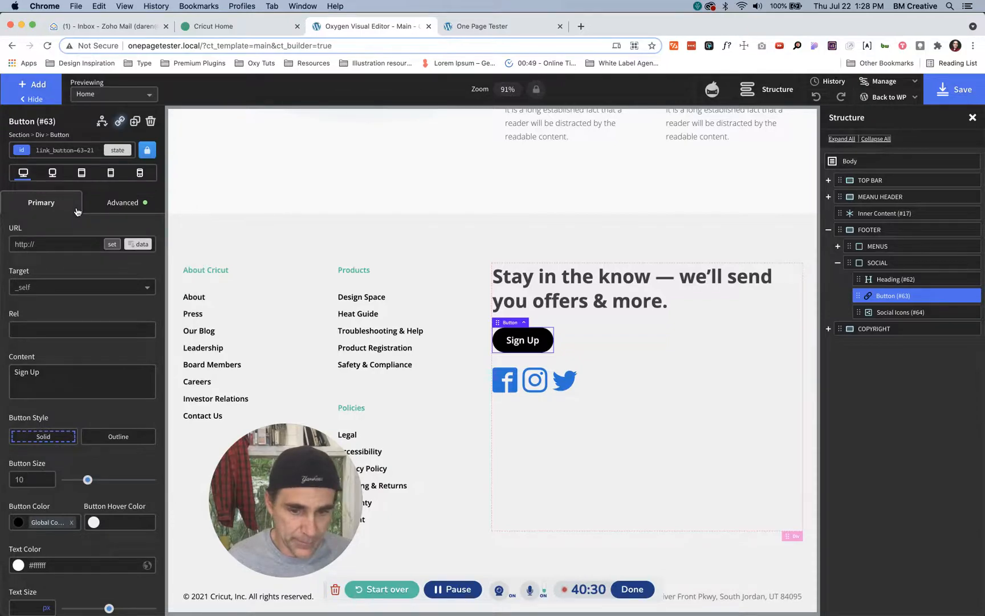
key(ctrl+shift+Tab)
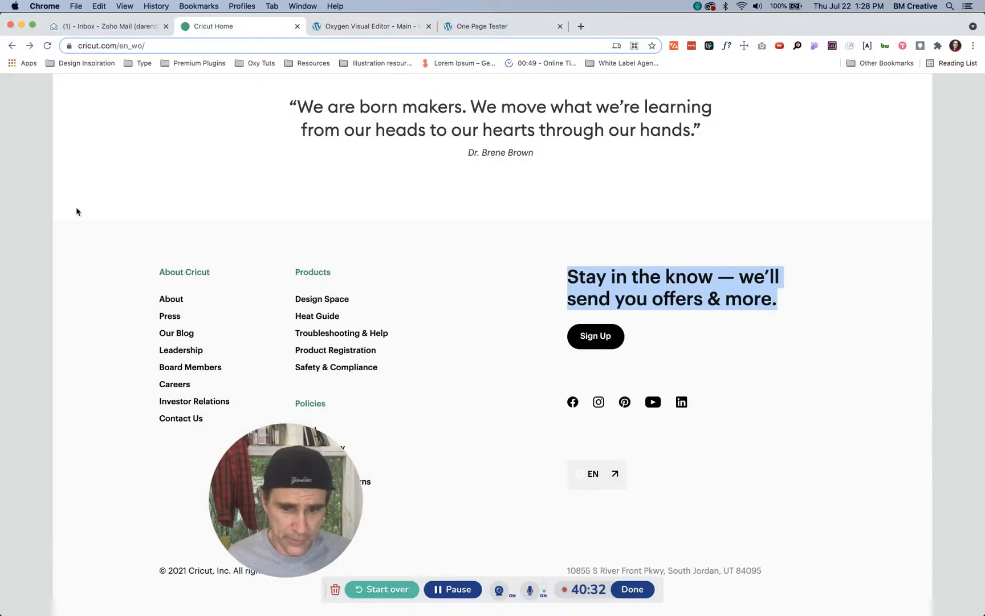
key(ctrl+Tab)
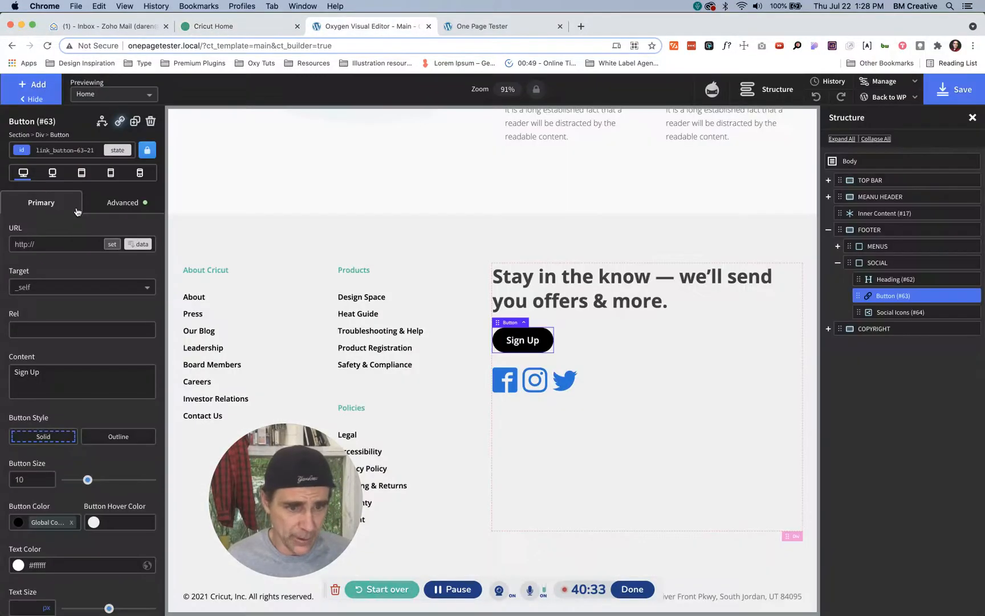
click(85, 150)
click(166, 213)
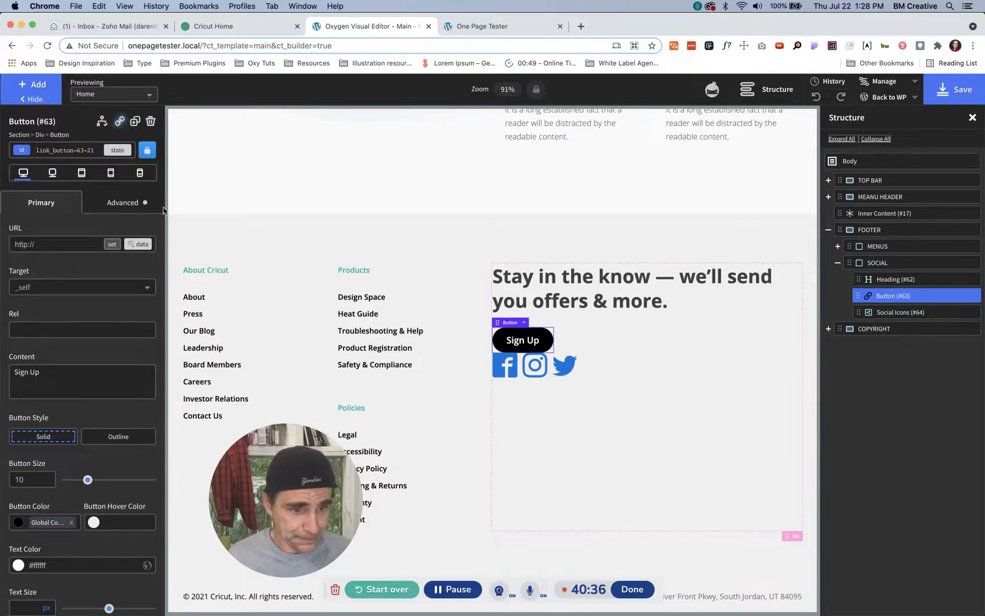
Step: Assign the c-margin-bottom-xl class to the Sign Up button
click(95, 146)
text(mar)
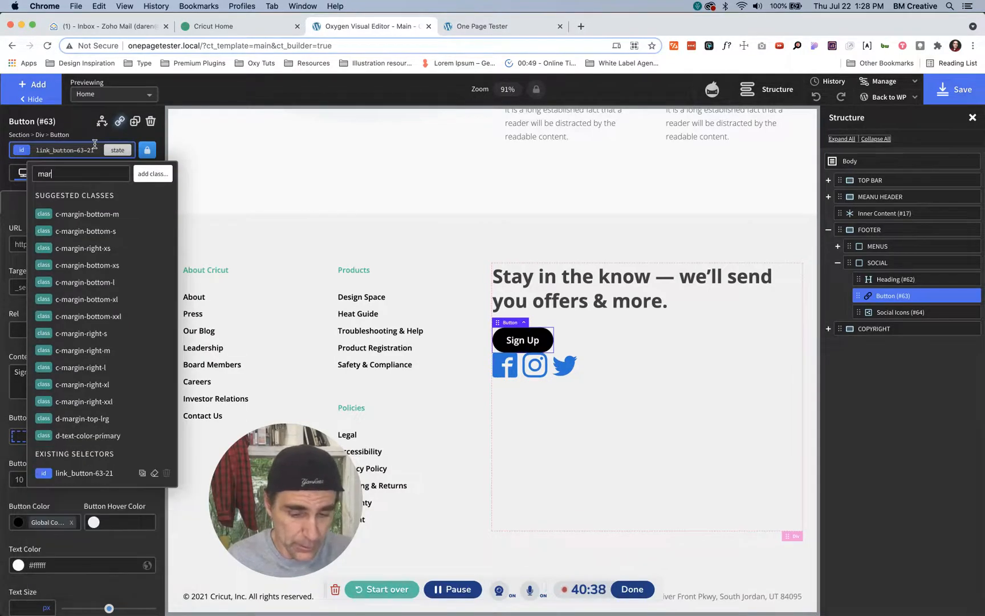
click(100, 174)
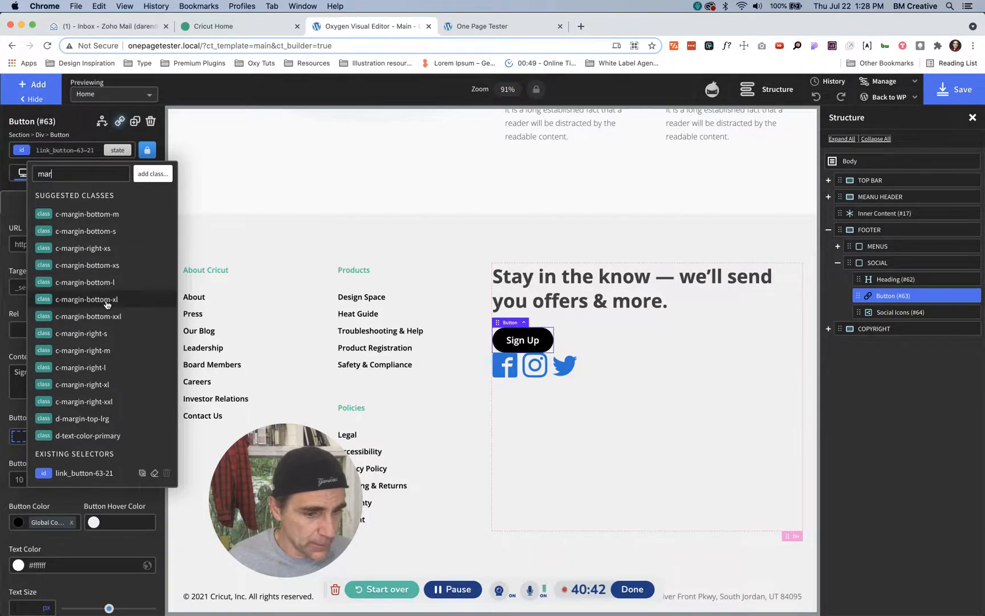
click(77, 302)
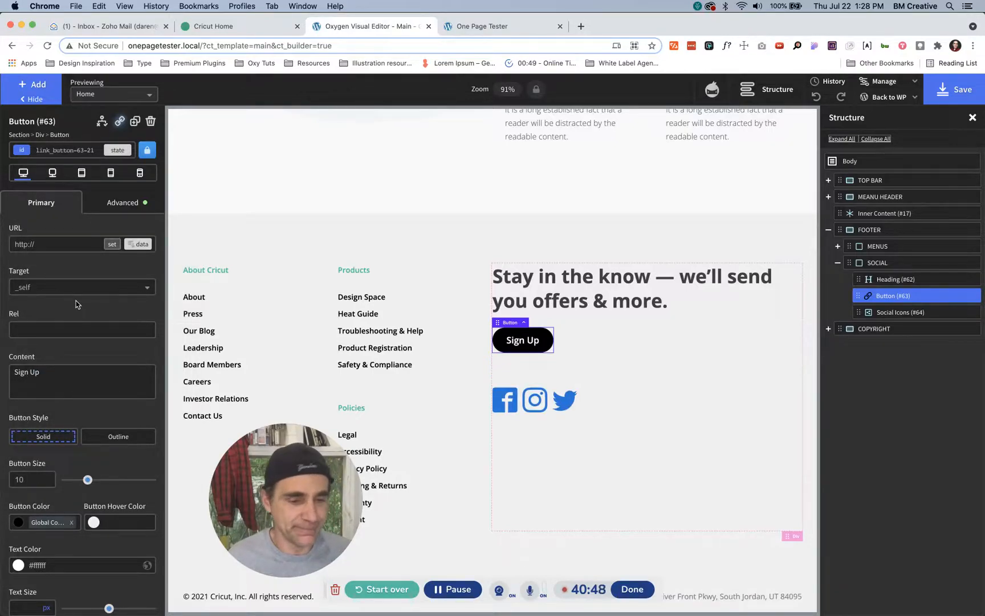
Step: Add a YouTube link, yourtube.com, to the Social Icons element
click(511, 402)
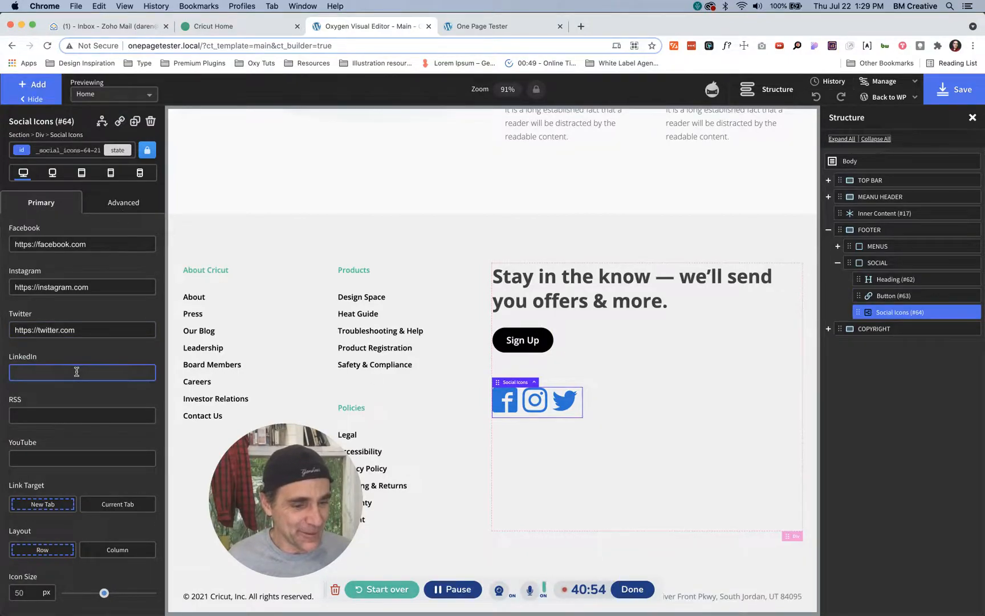
click(61, 458)
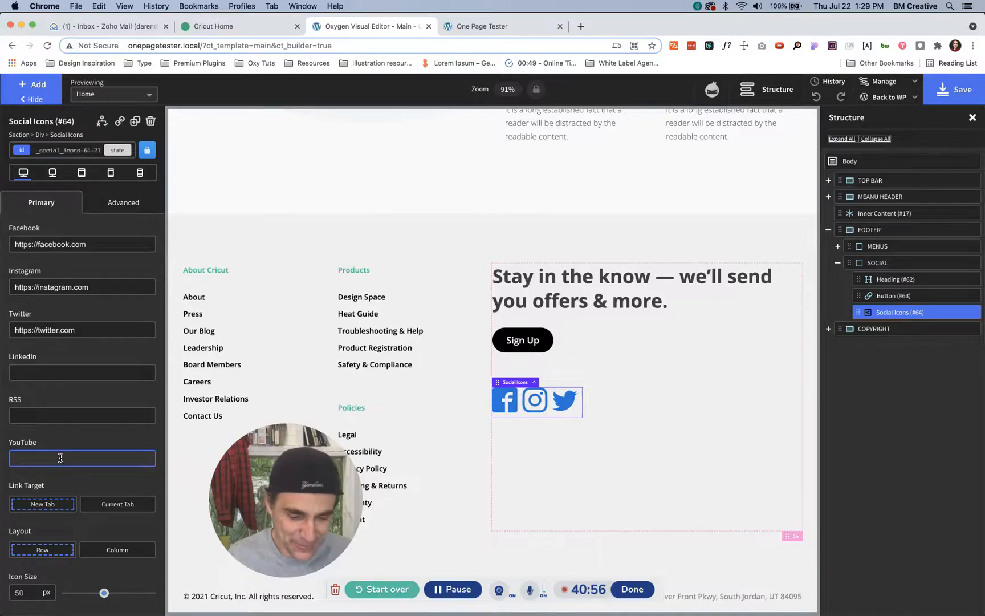
text(yourtube.com)
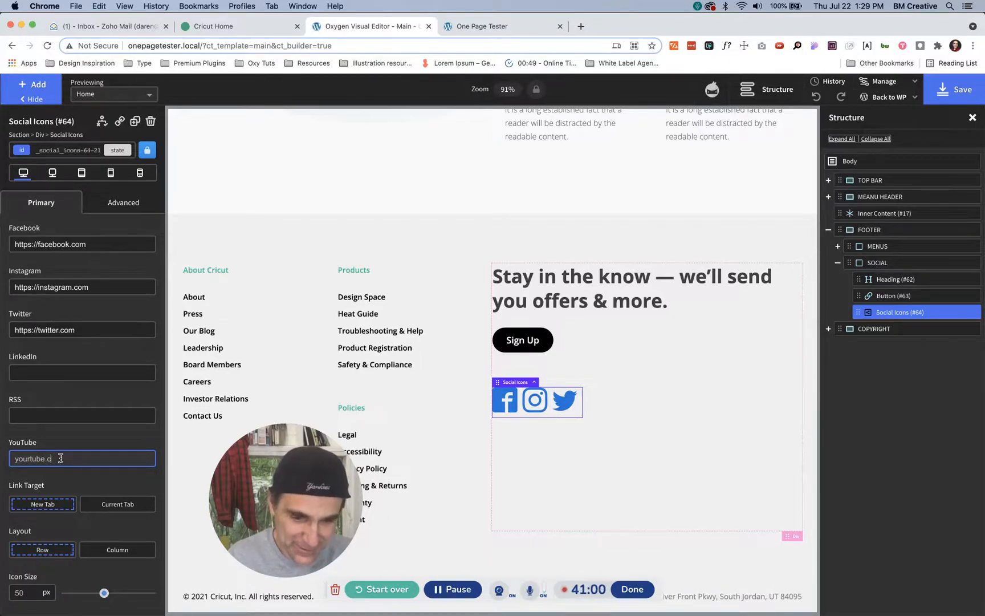
key(Tab)
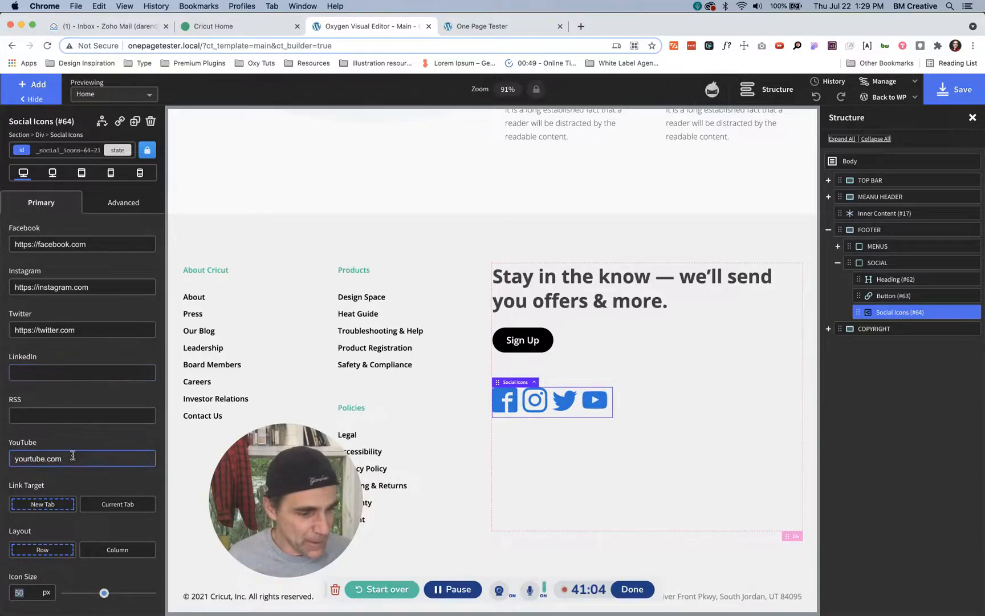
Step: Set the social icons' size to 20 px and compare them with the Cricut footer's icons
scroll(73, 455, down, 5)
text(20)
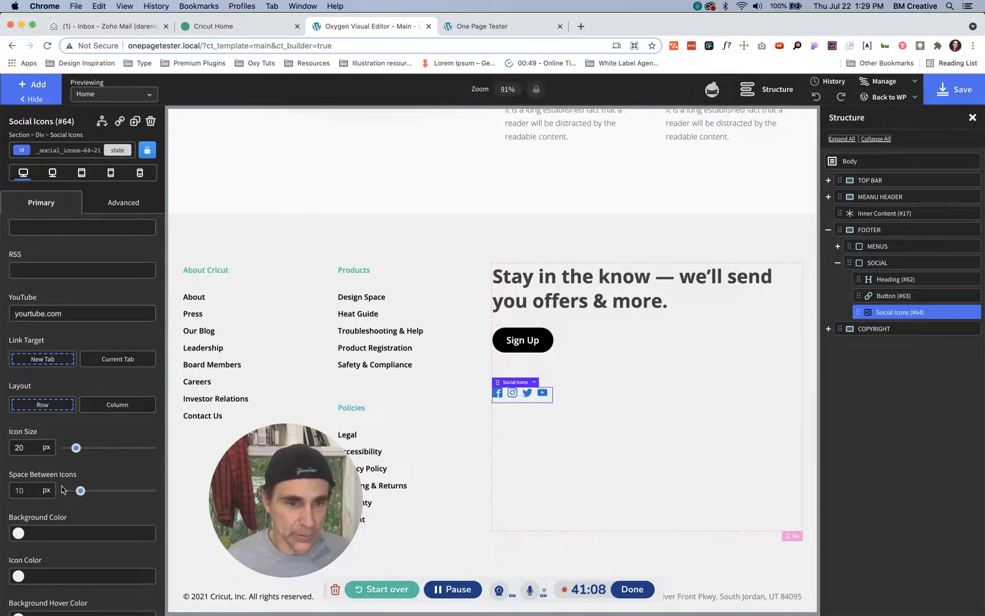
key(ctrl+shift+Tab)
key(ctrl+Tab)
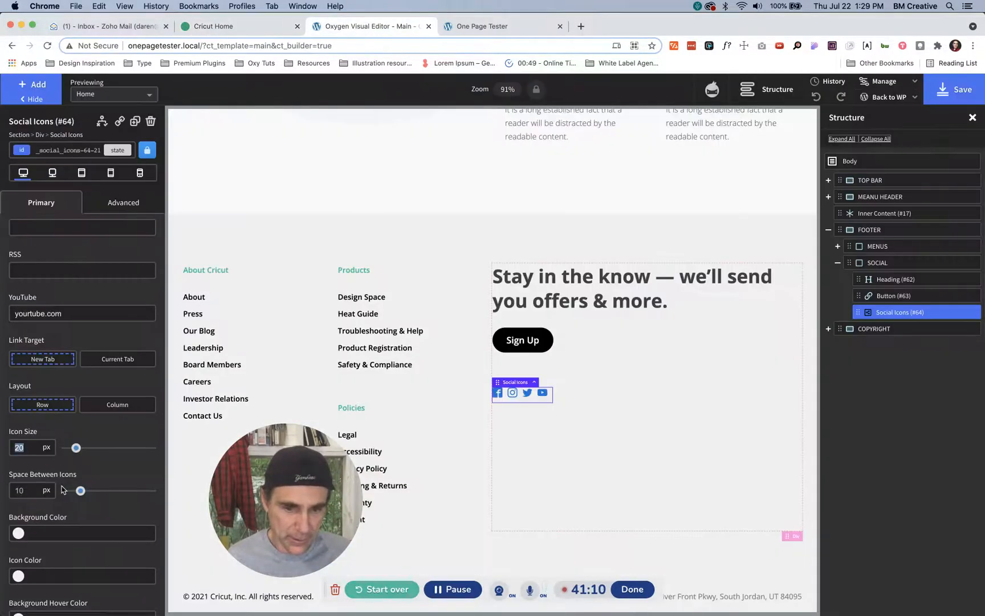
key(ctrl+shift+Tab)
key(ctrl+Tab)
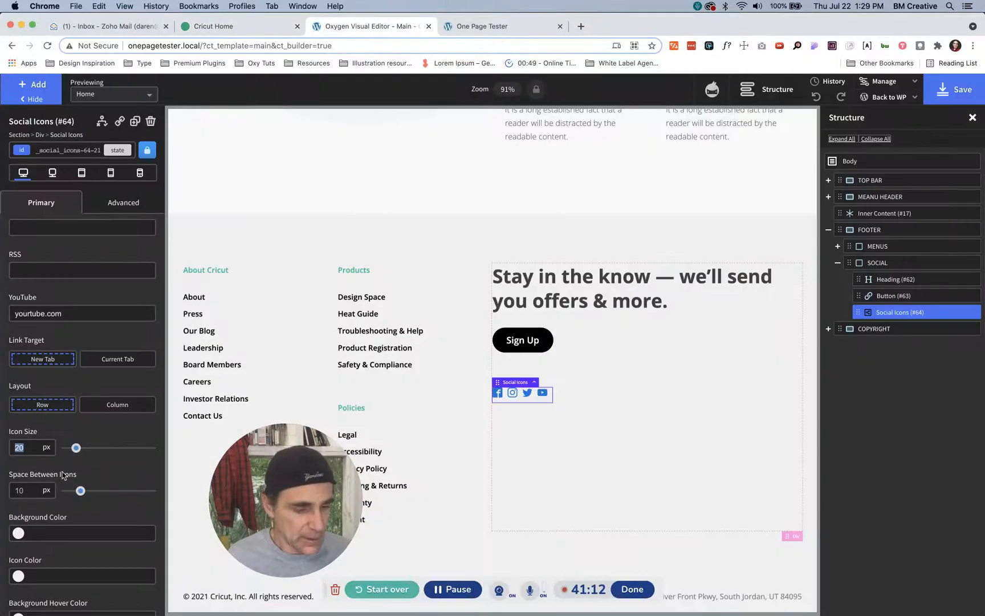
Step: Set the social icons' color to the global black
click(18, 577)
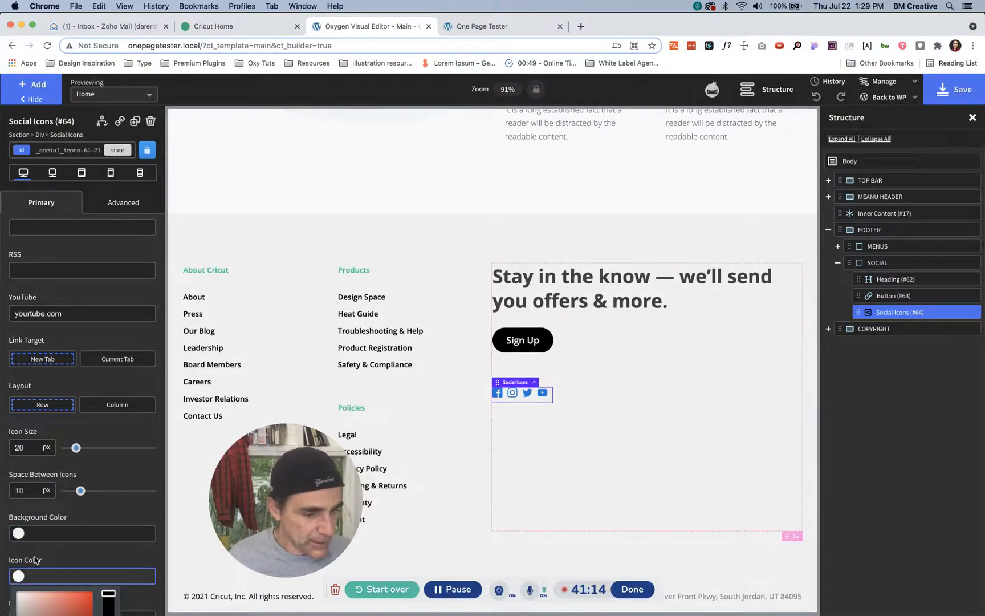
scroll(43, 551, down, 4)
click(87, 507)
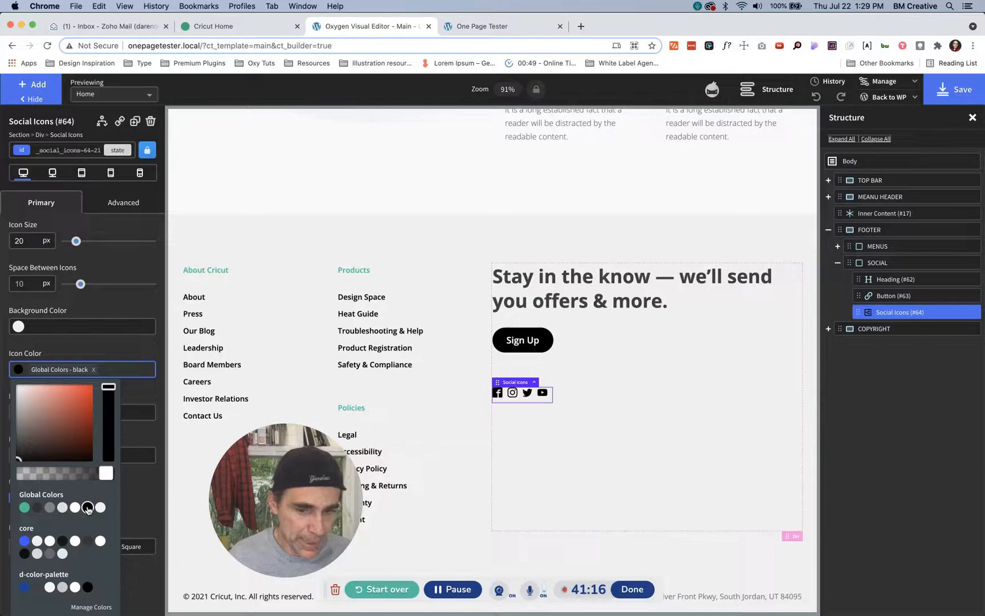
click(81, 356)
Step: Set the space between the social icons to 50 px and compare it with the Cricut footer
scroll(81, 357, up, 2)
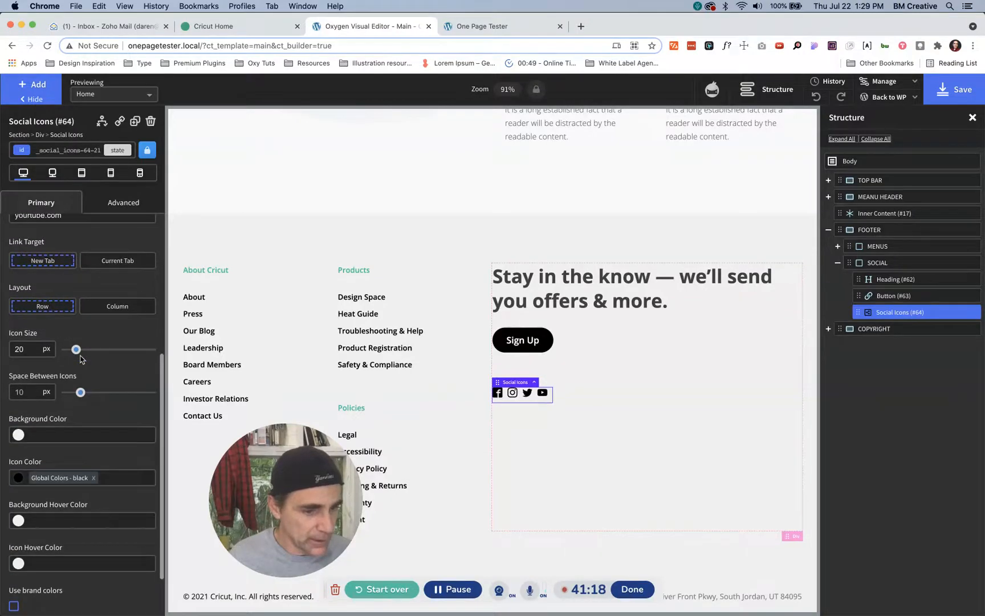
click(26, 392)
text(50)
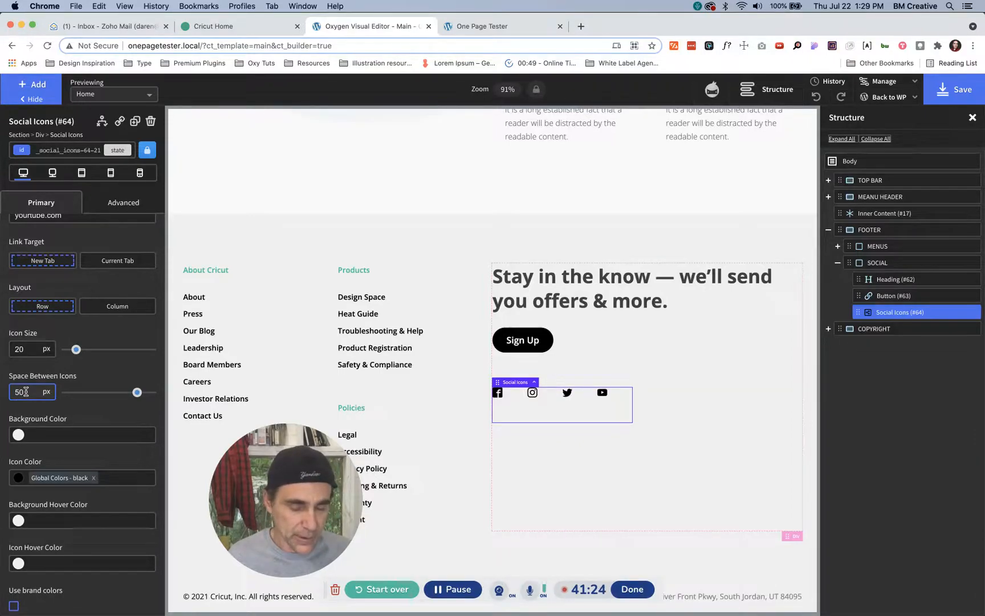
key(super+alt+Left)
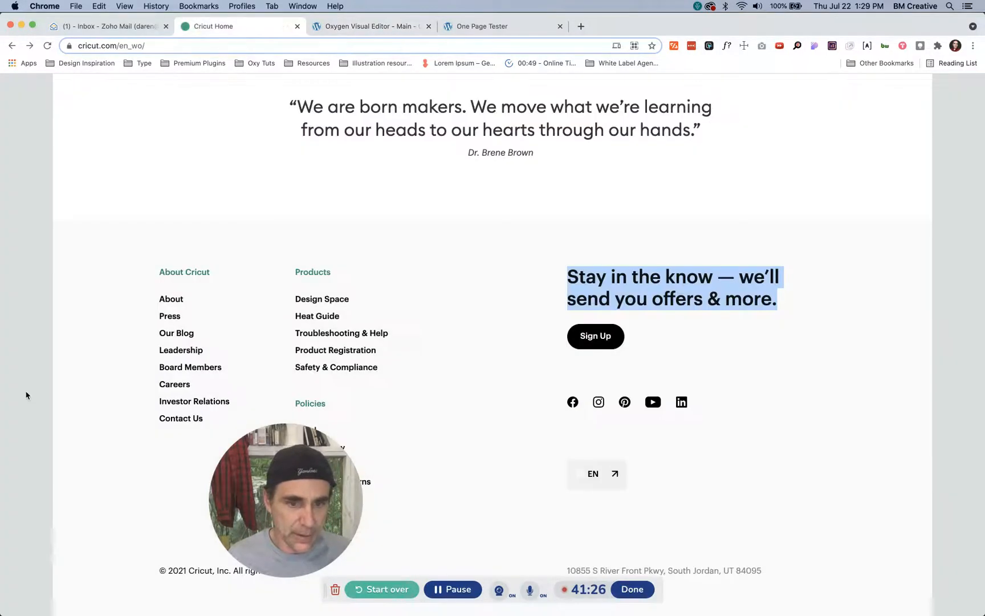
key(super+alt+Right)
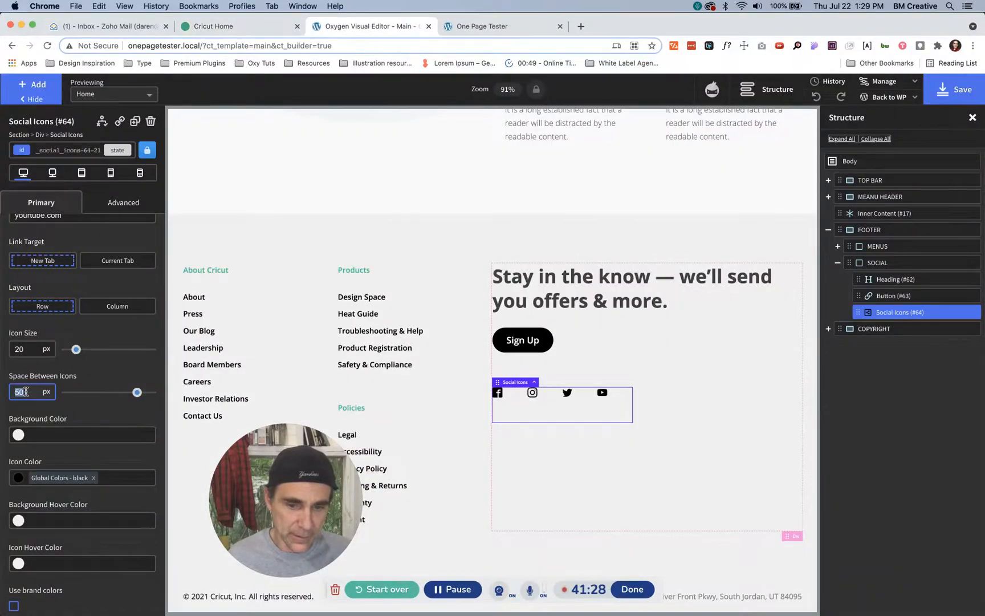
Step: Set the social icons' size to 25 px and compare their size and placement with the Cricut footer's icons
double_click(22, 349)
text(25)
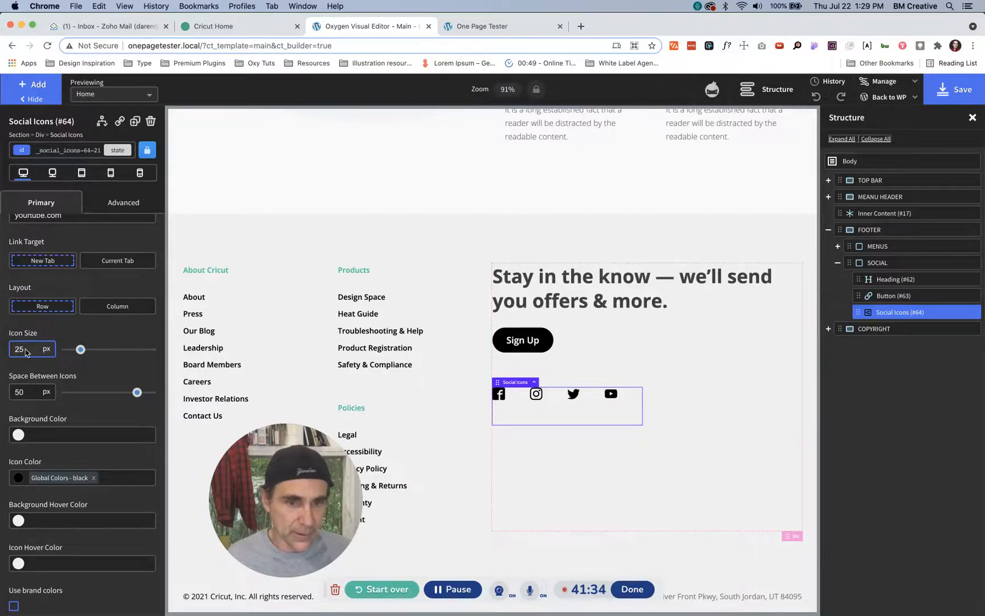
key(super+alt+Left)
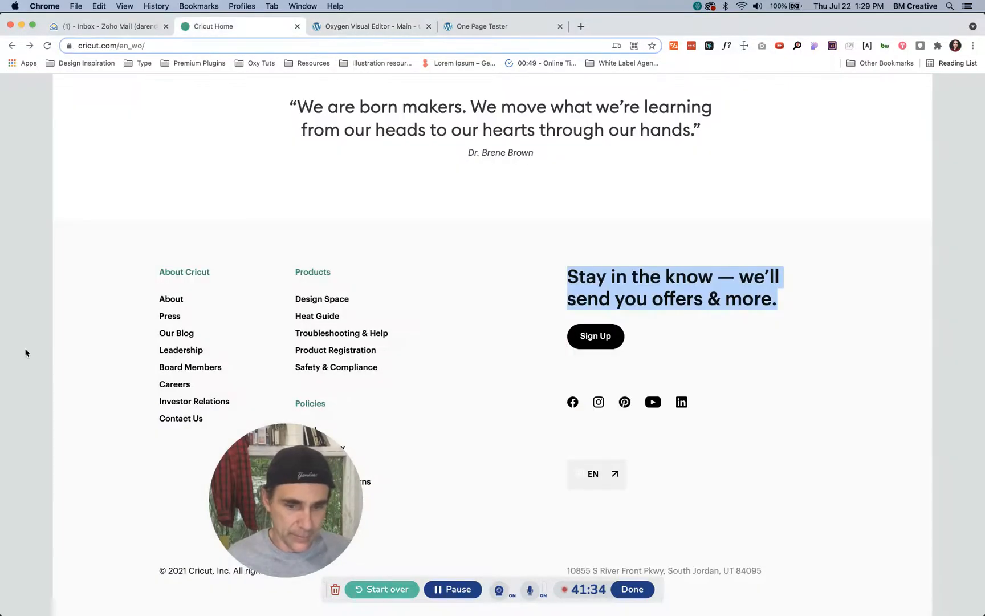
key(super+alt+Right)
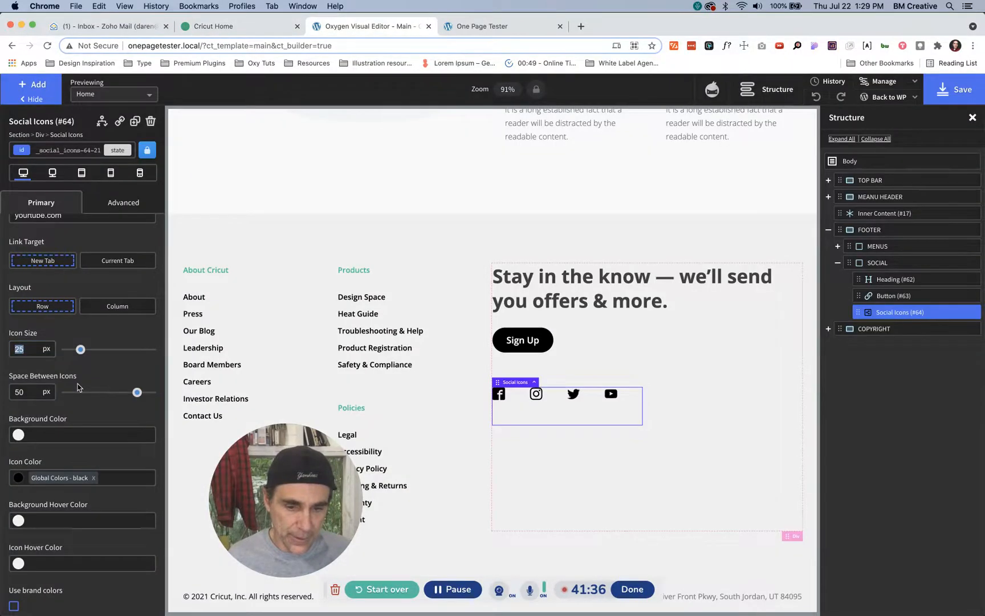
key(super+alt+Left)
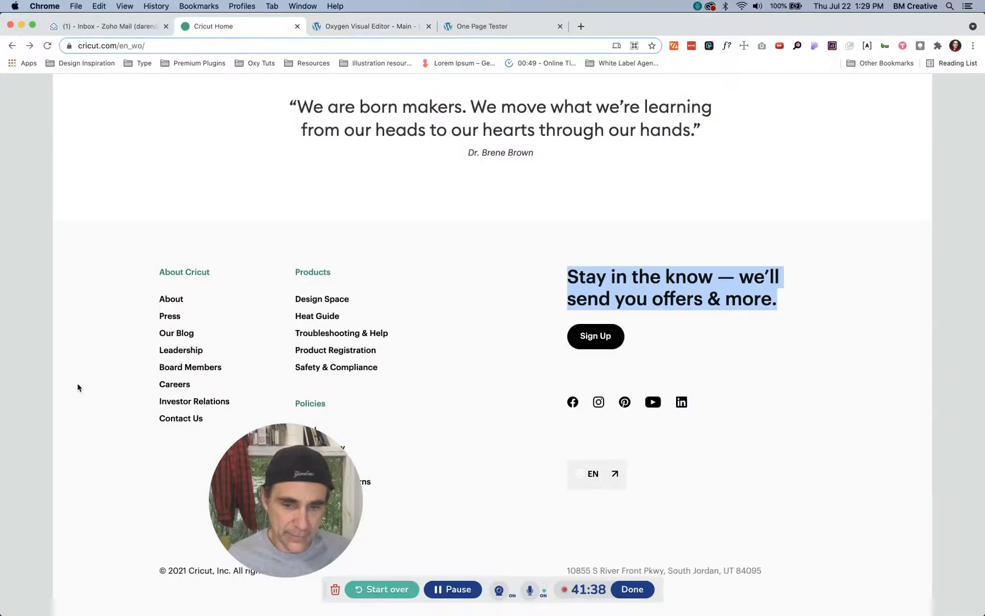
key(super+alt+Right)
key(super+alt+Left)
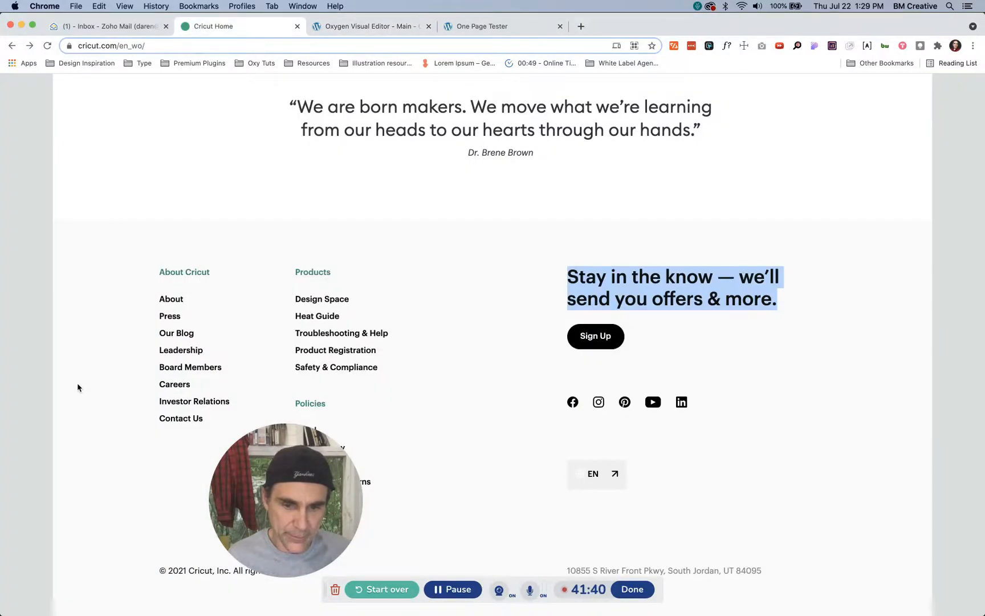
key(super+alt+Right)
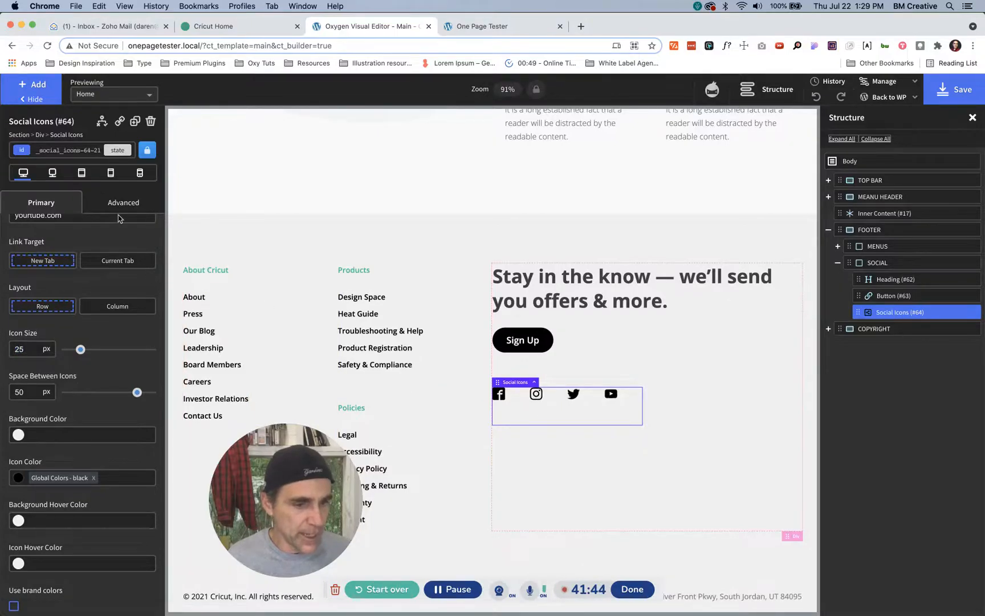
Step: Add linkedin.com as the LinkedIn link of the footer's social icons
scroll(79, 318, up, 5)
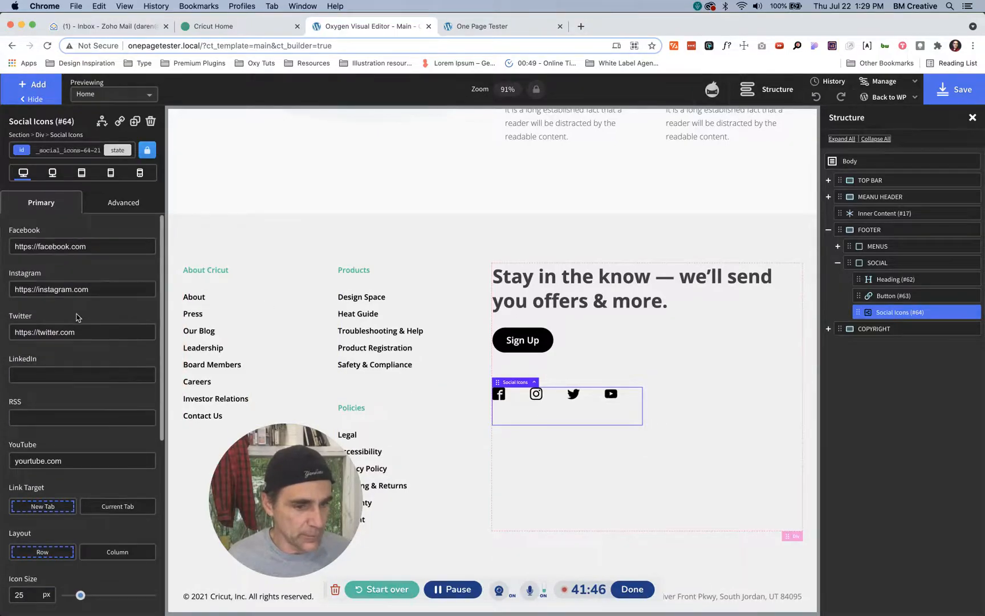
click(38, 374)
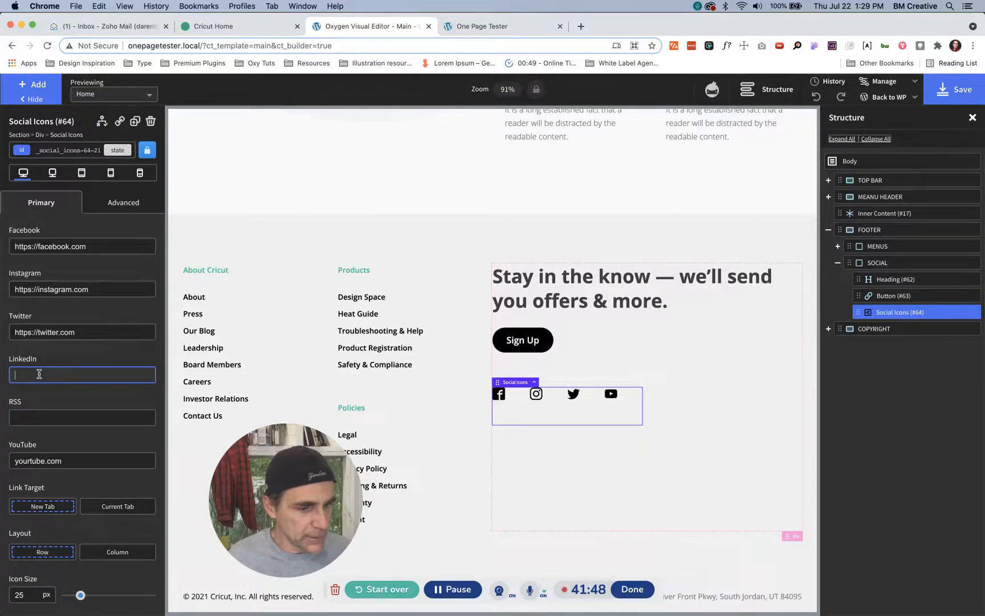
text(linkedin)
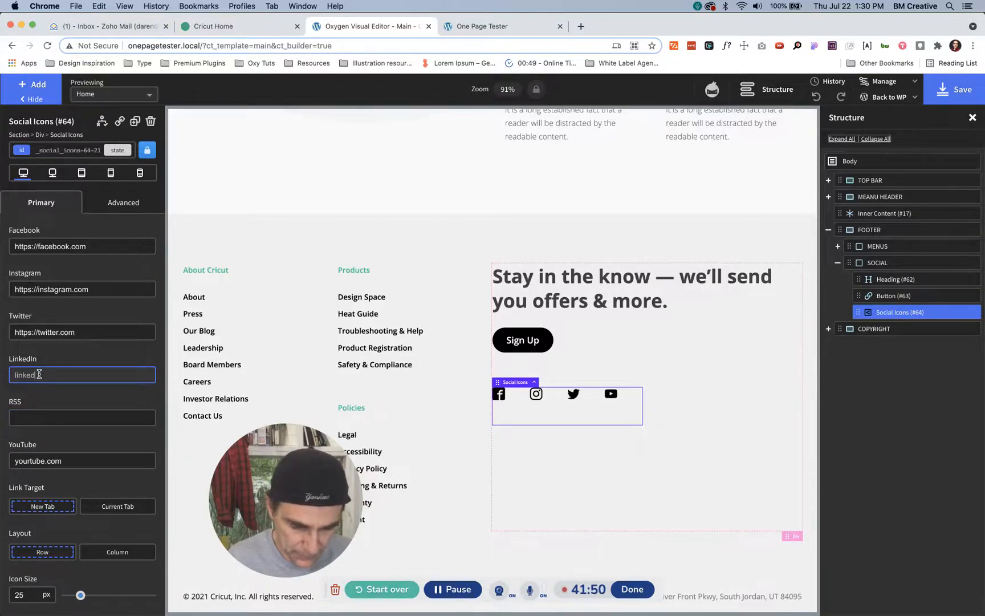
text(.com)
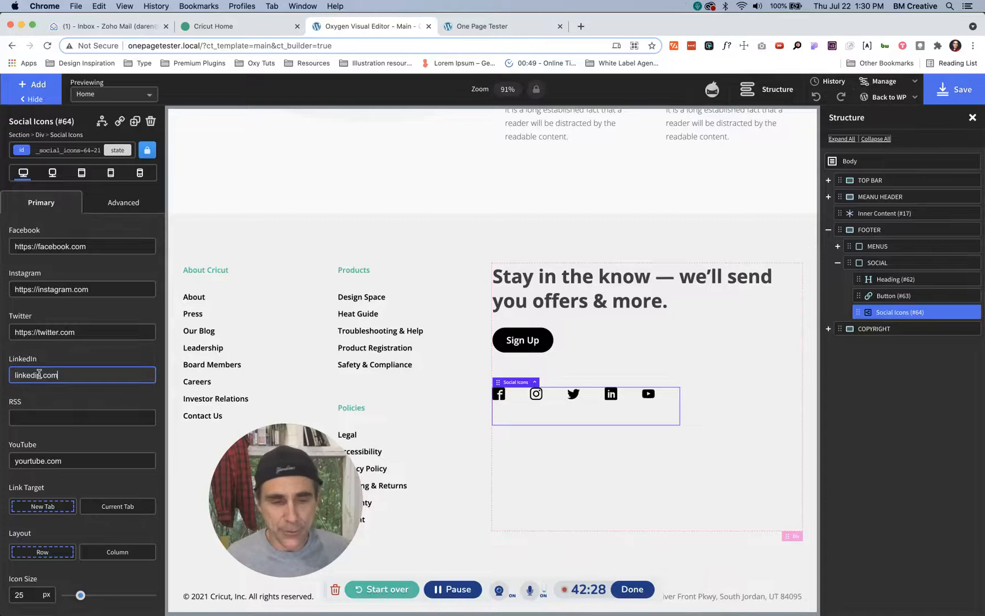
Step: Check the language box in the Cricut footer and add an empty div below the social icons in the SOCIAL div
key(ctrl+shift+Tab)
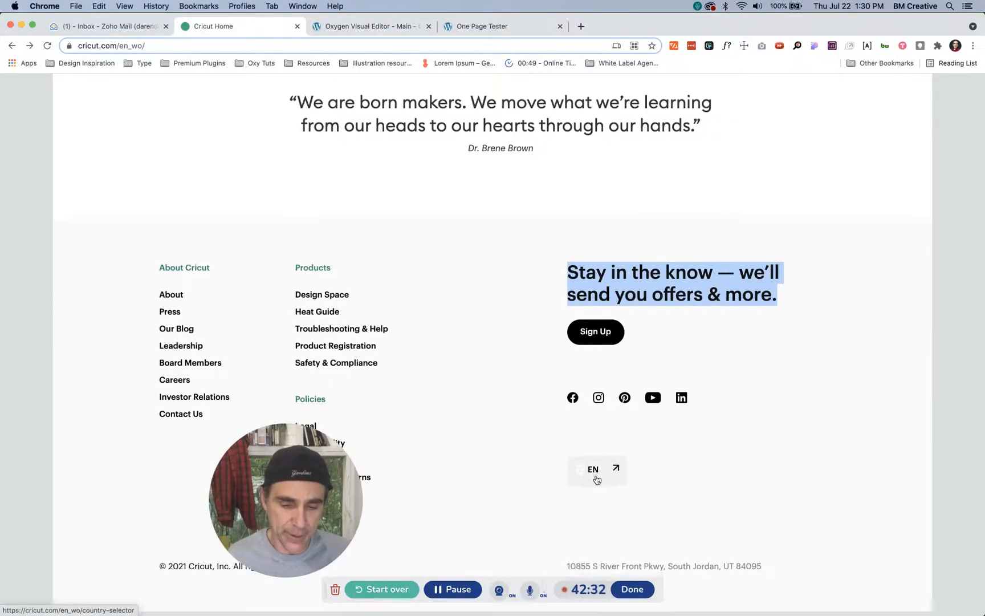
key(ctrl+Tab)
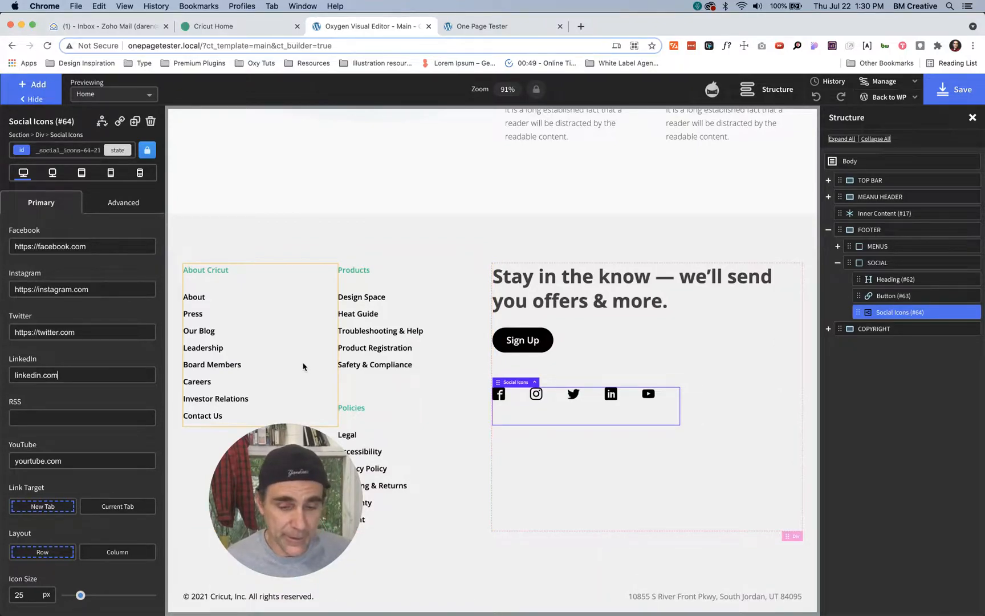
click(850, 262)
key(ctrl+v)
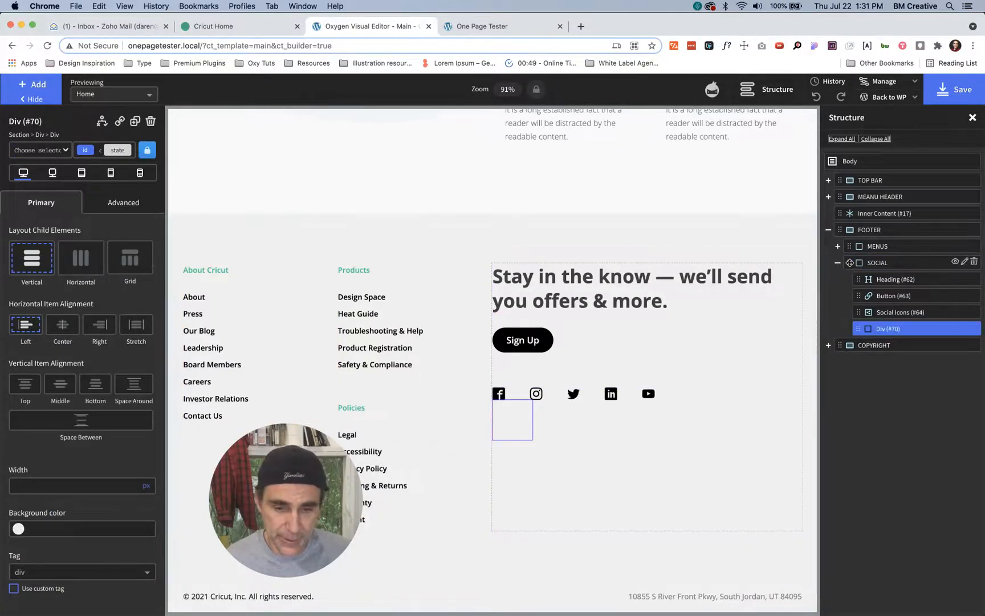
Step: Try the c-margin-bottom-xl class on the Social Icons element and remove it again
click(901, 313)
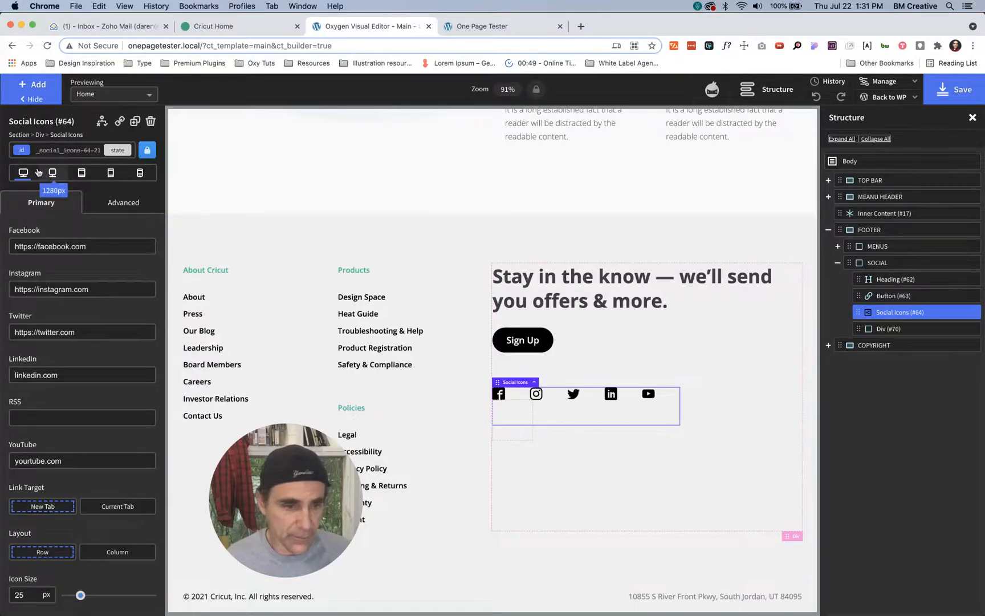
click(74, 152)
text(m)
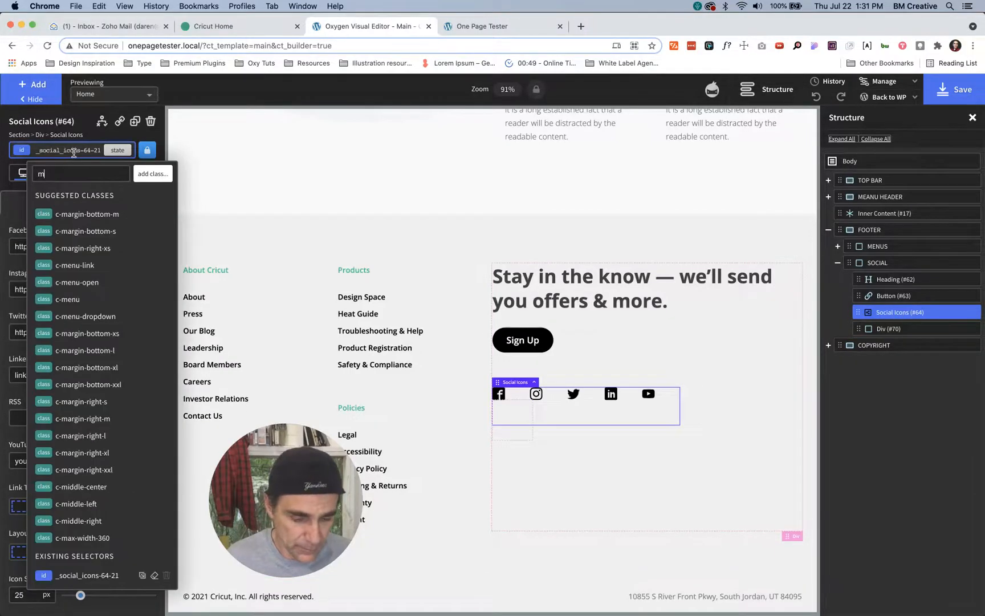
text(arg)
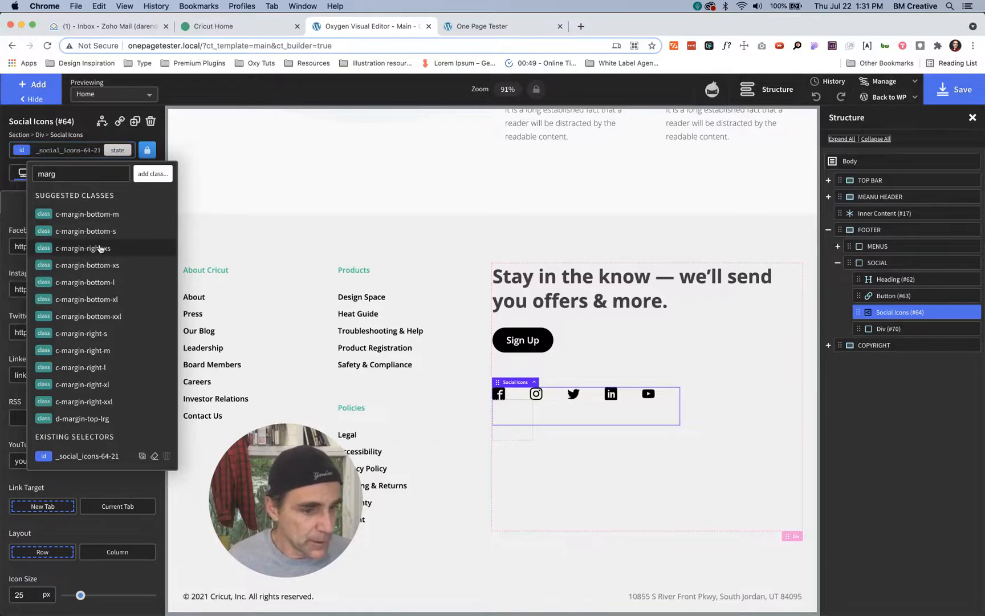
click(101, 303)
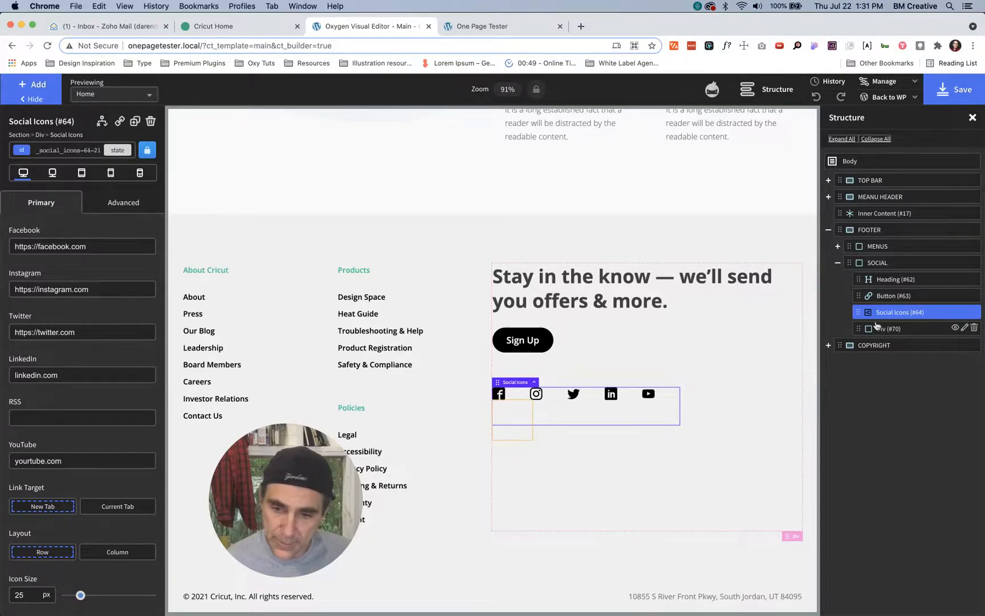
click(85, 150)
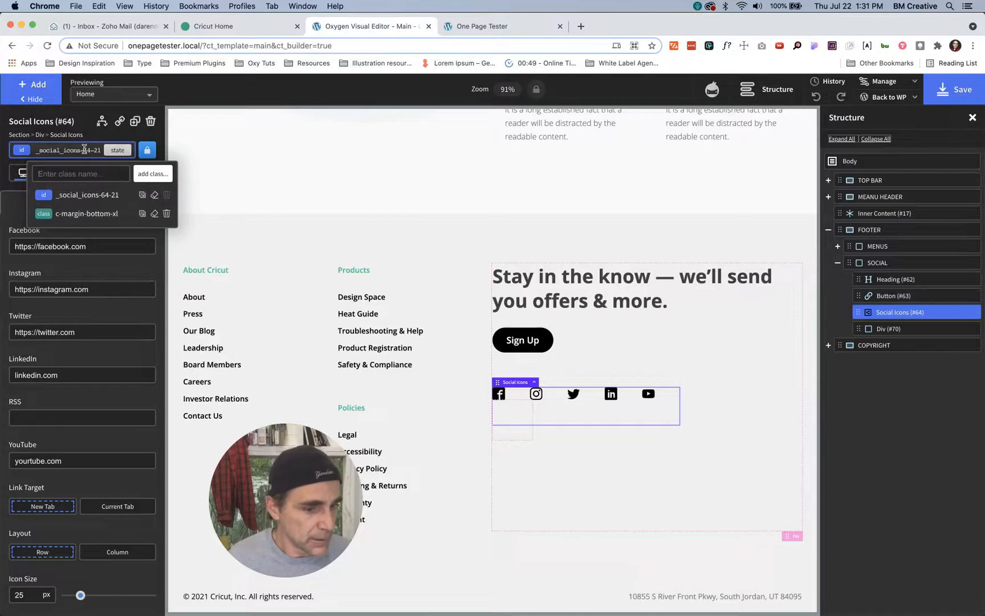
click(166, 214)
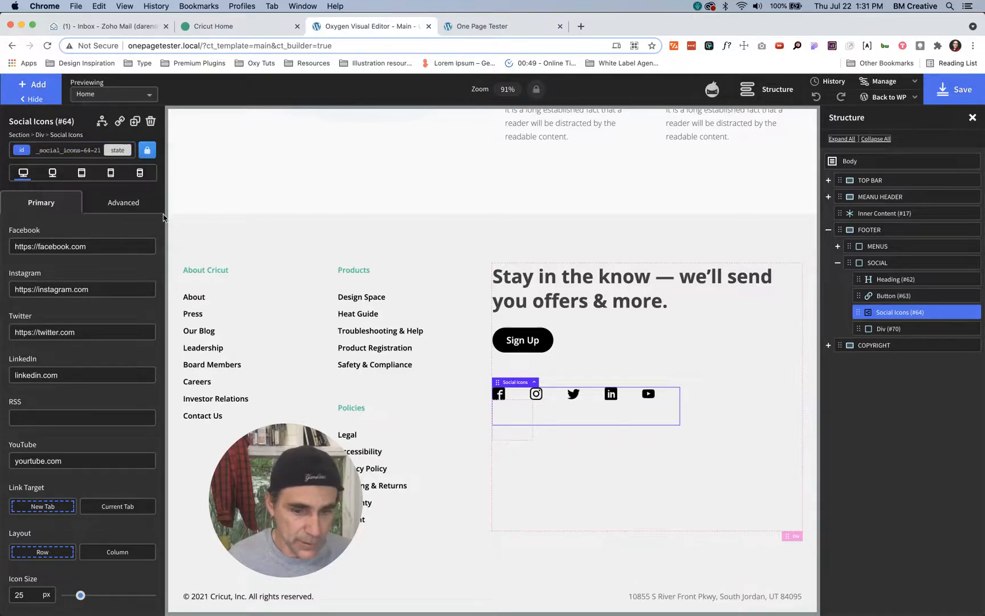
Step: Try the c-margin-bottom-xxl class on the Social Icons element and inspect the empty div below it
click(86, 150)
text(m)
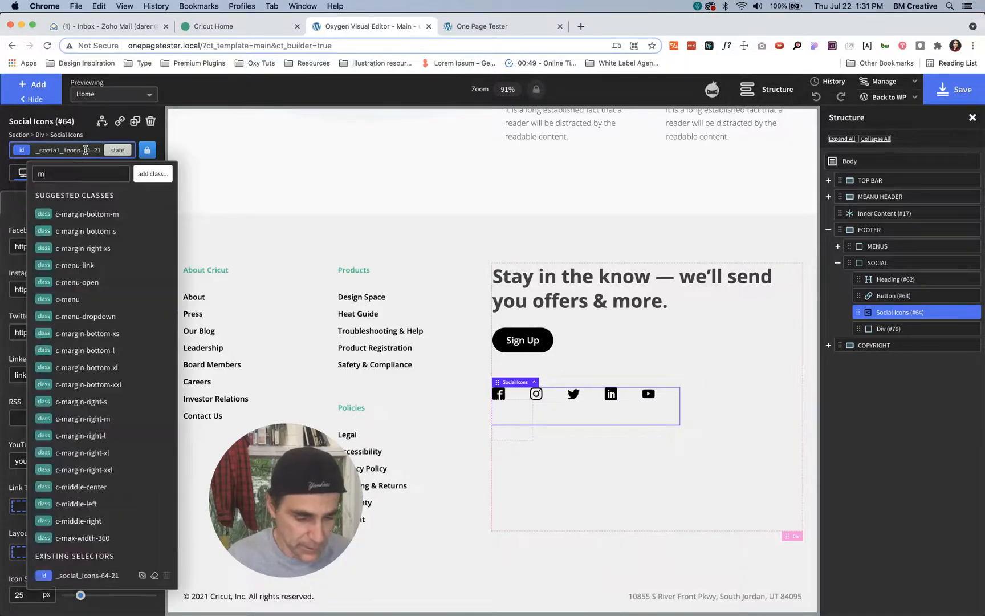
text(argin)
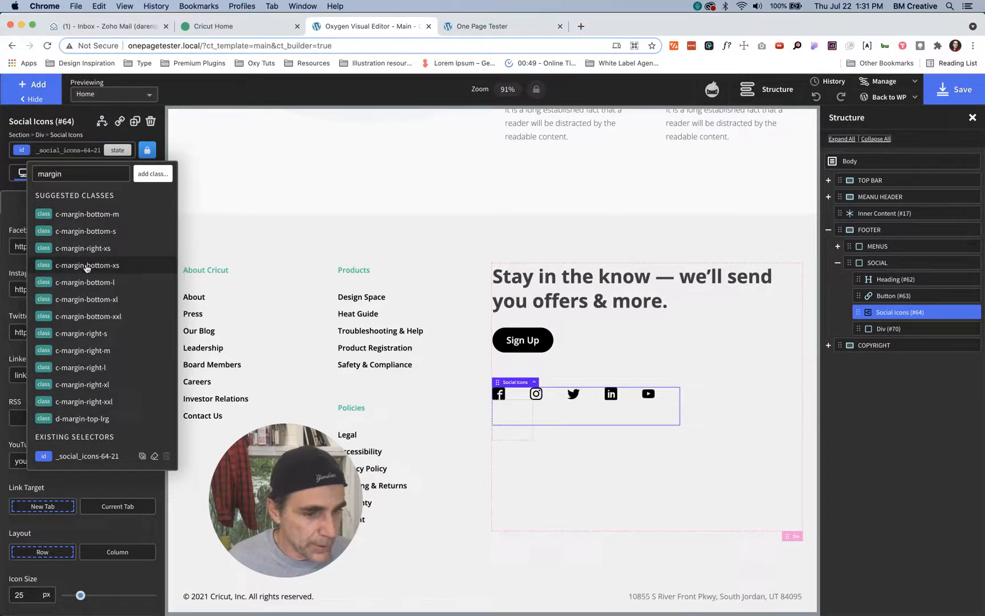
click(93, 319)
click(69, 150)
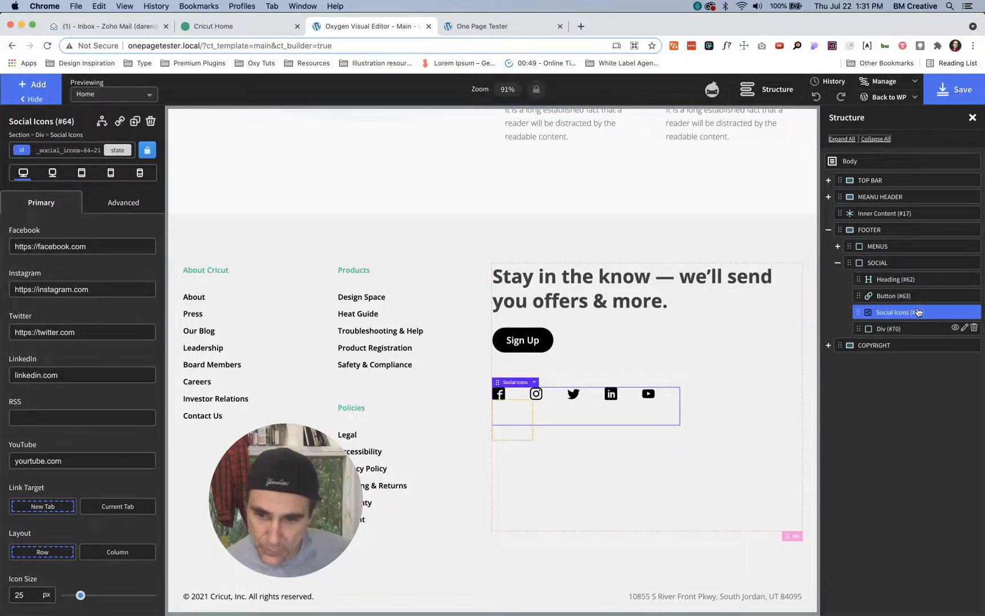
click(893, 329)
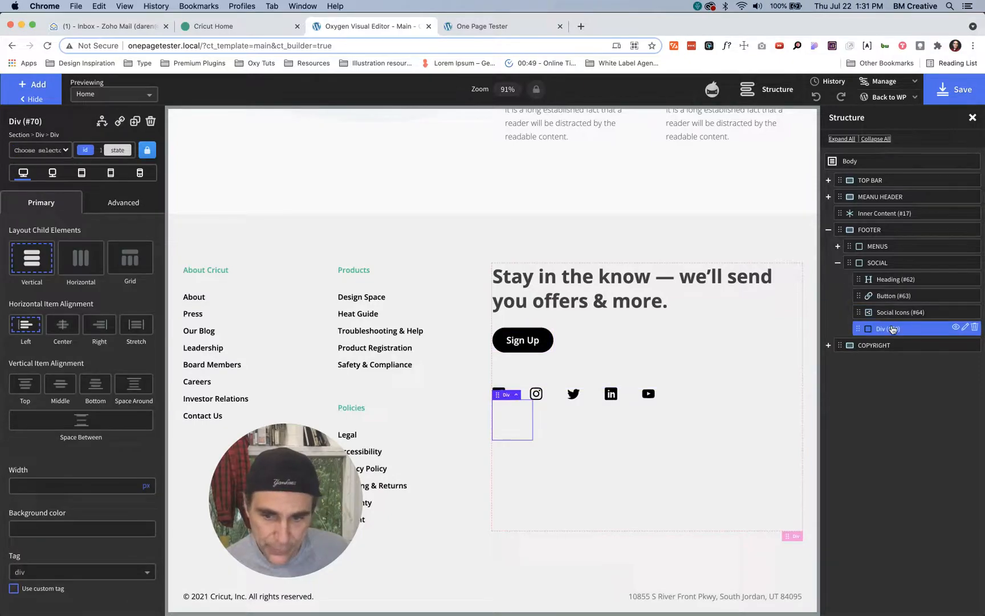
Step: Try a bottom margin directly on the Social Icons element and clear the value
click(883, 314)
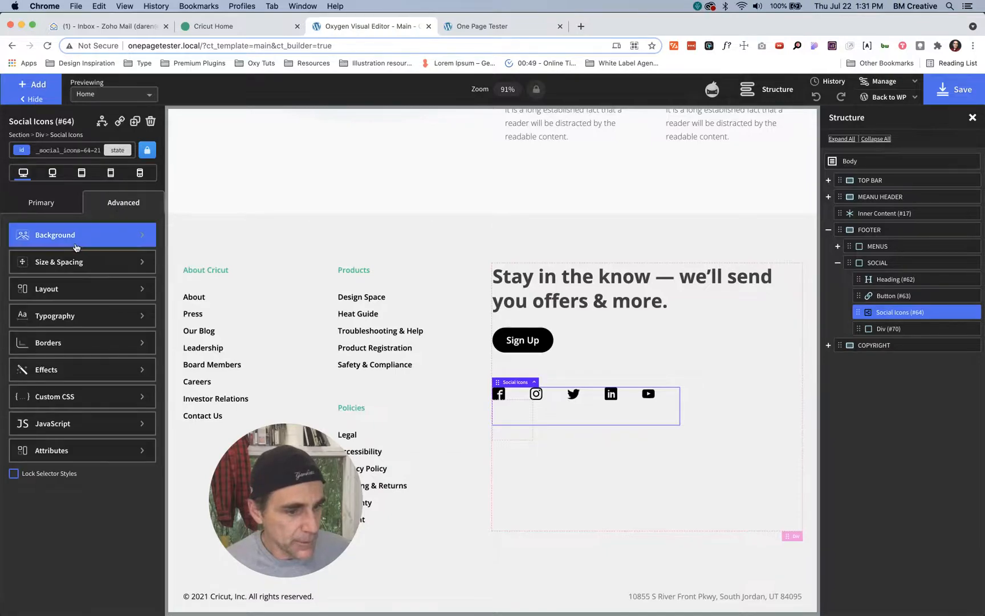
click(78, 263)
click(114, 313)
text(10)
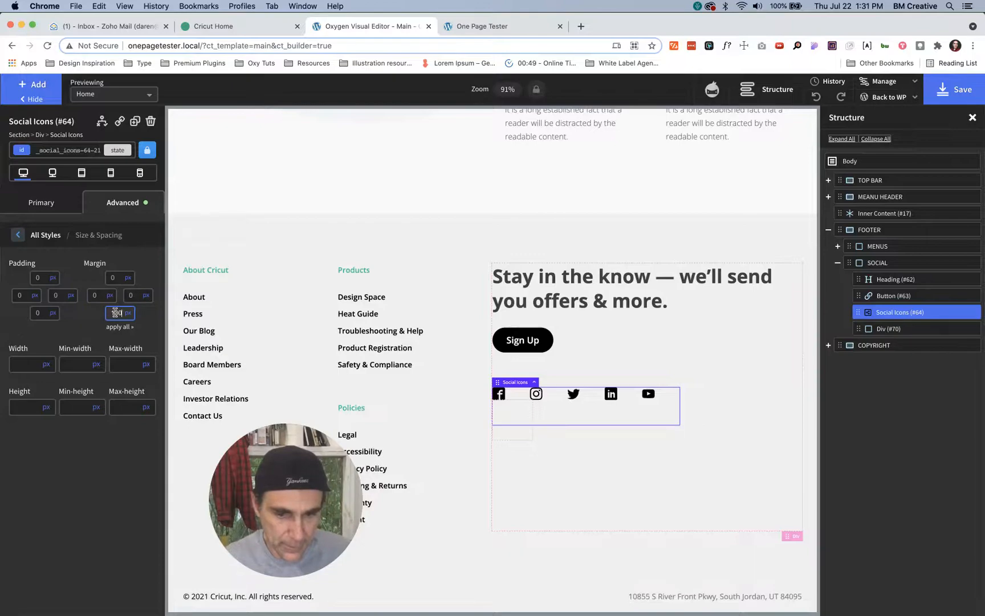
key(BackSpace)
key(BackSpace)
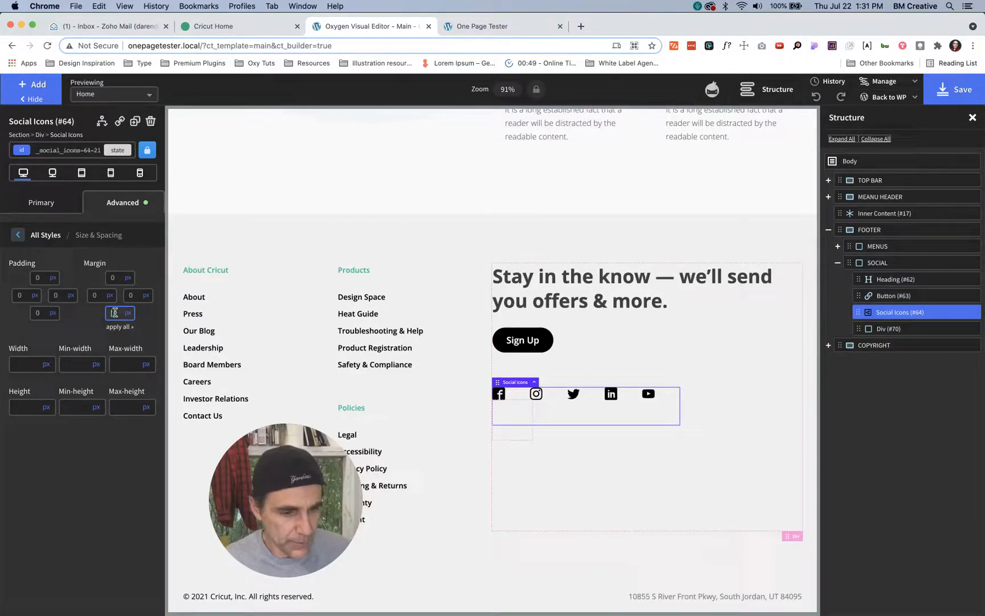
click(515, 436)
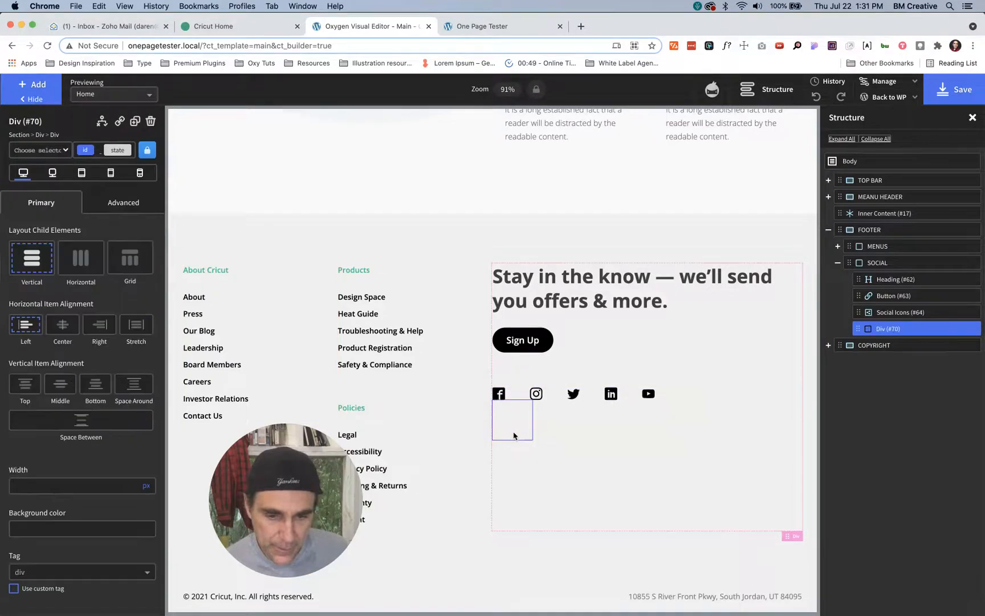
Step: Wrap the Social Icons element in its own div and collapse the wrapper in the structure tree
click(882, 312)
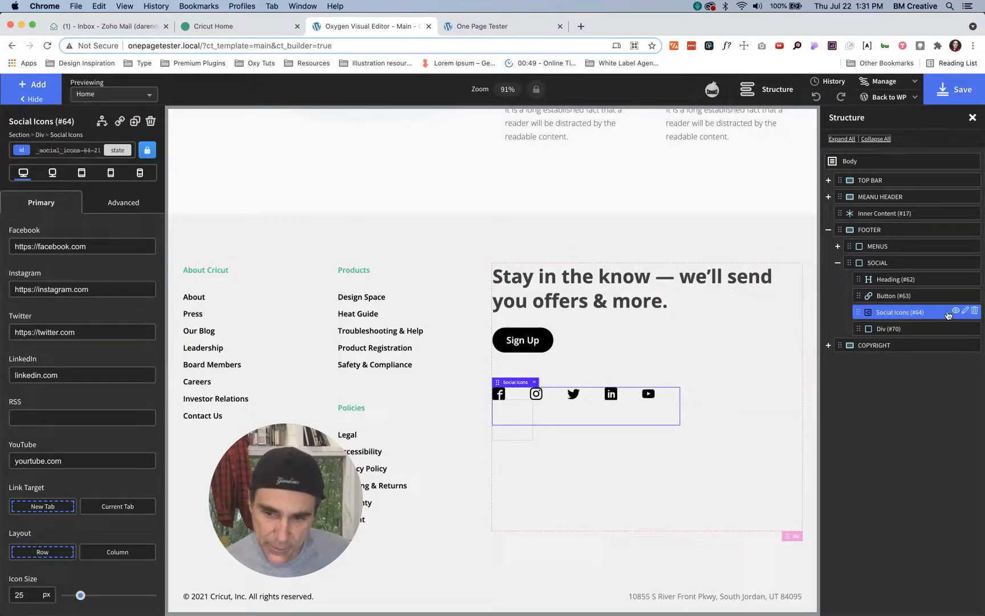
click(967, 312)
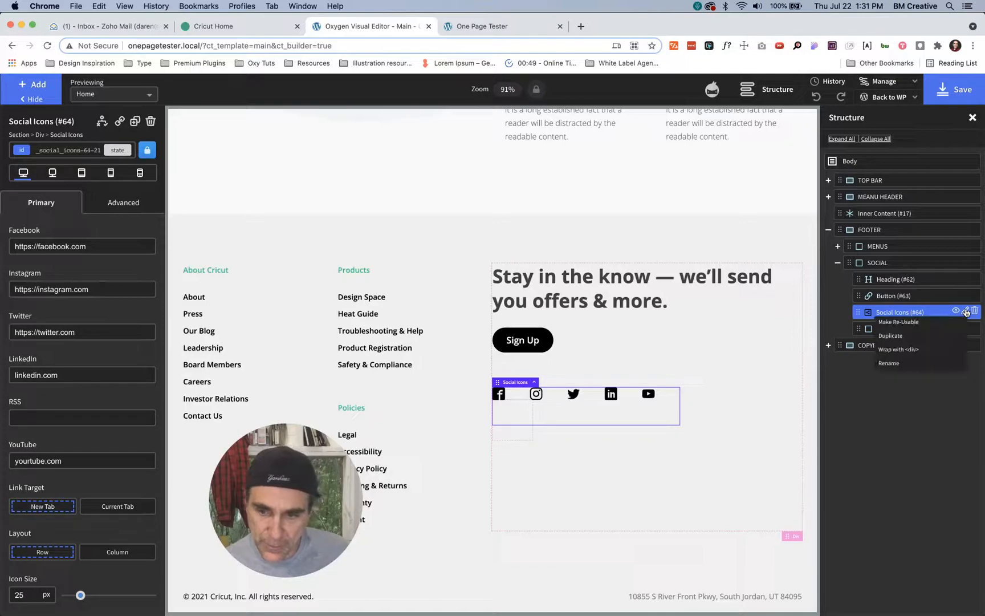
click(898, 349)
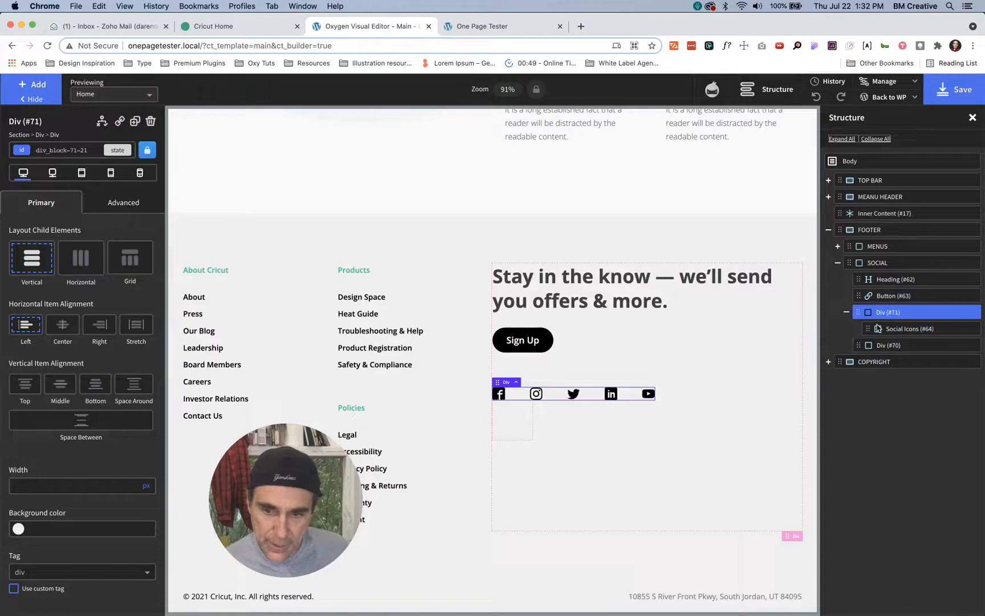
click(847, 313)
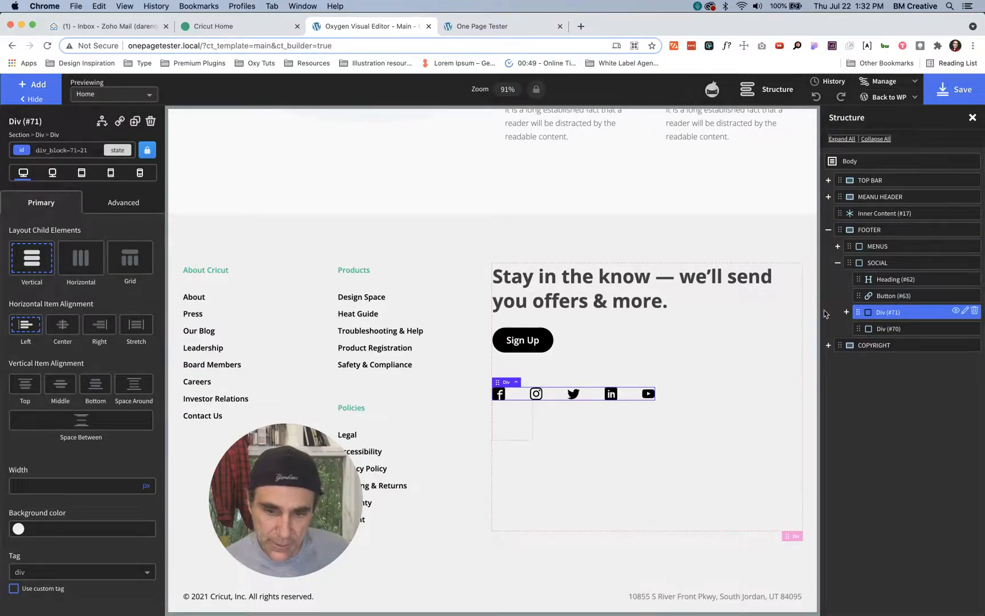
Step: Add the c-margin-bottom-xl class to the social icons' wrapper div and compare the footer with the Cricut original
click(93, 151)
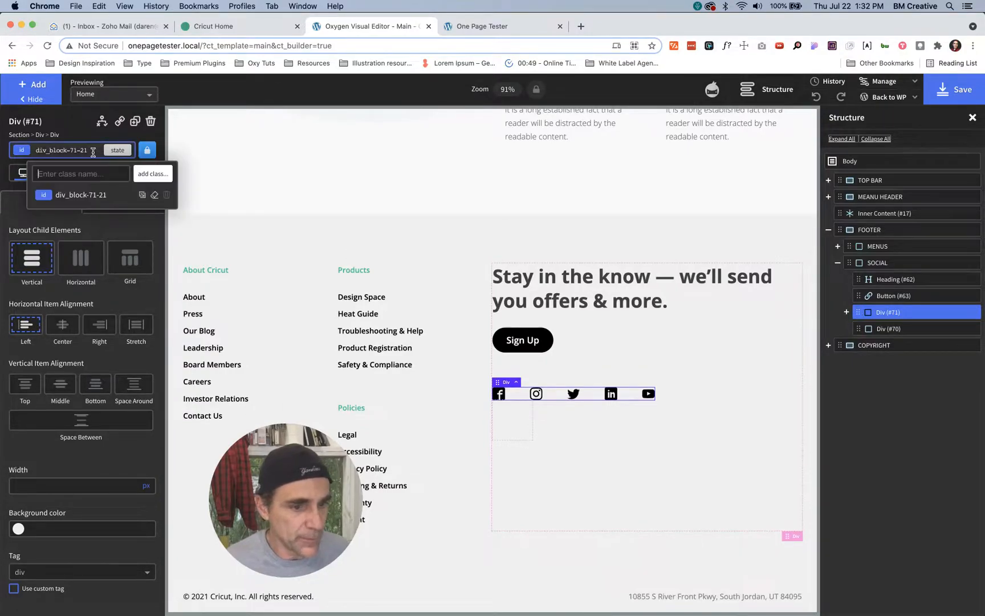
text(margin)
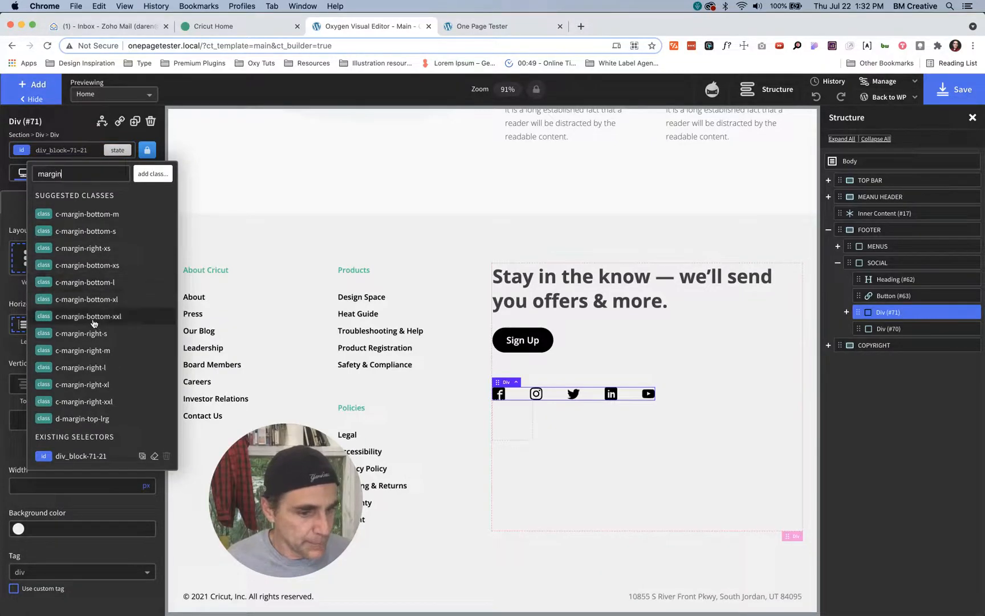
click(88, 301)
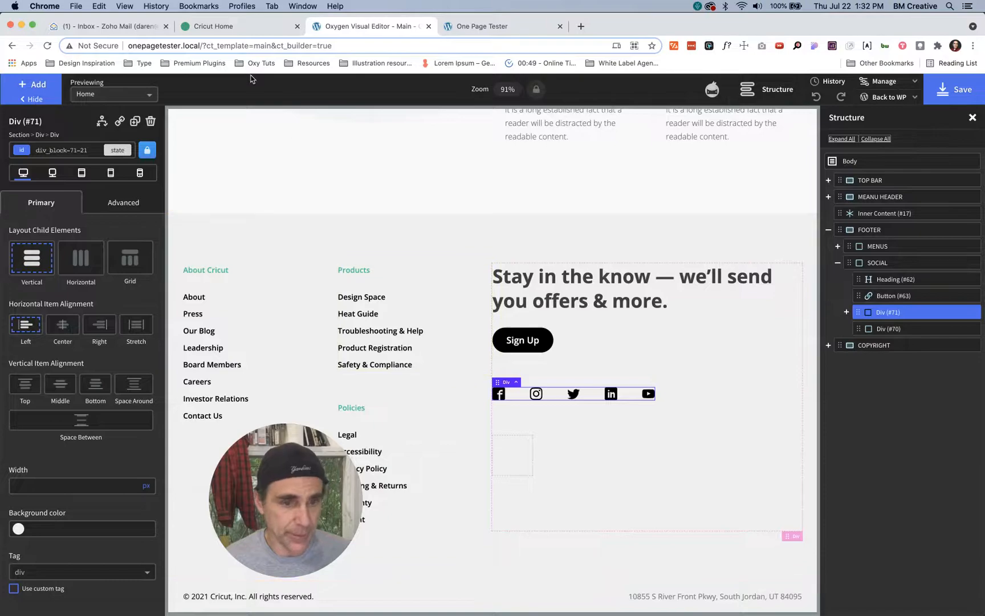
click(234, 27)
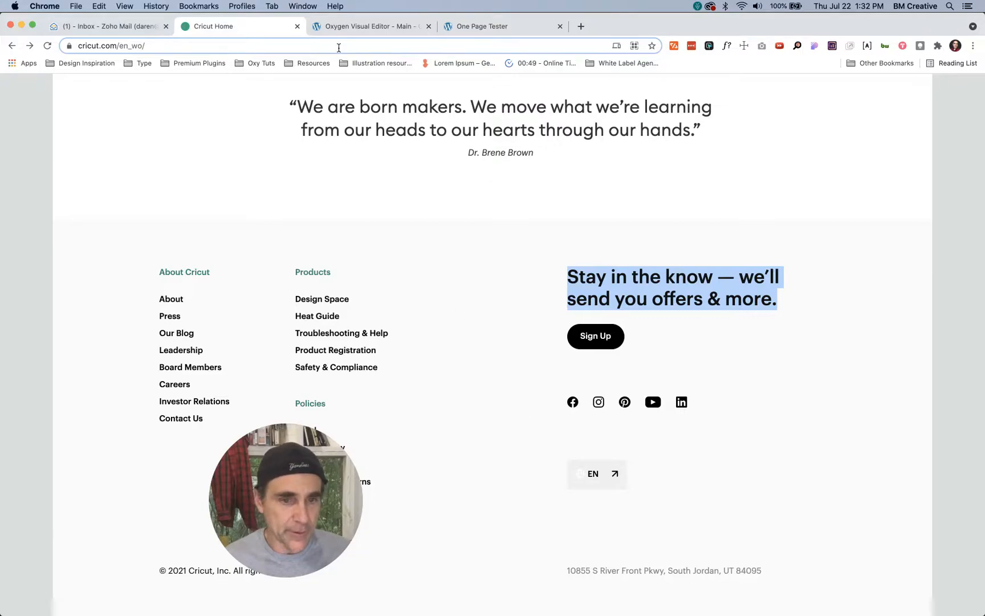
click(342, 27)
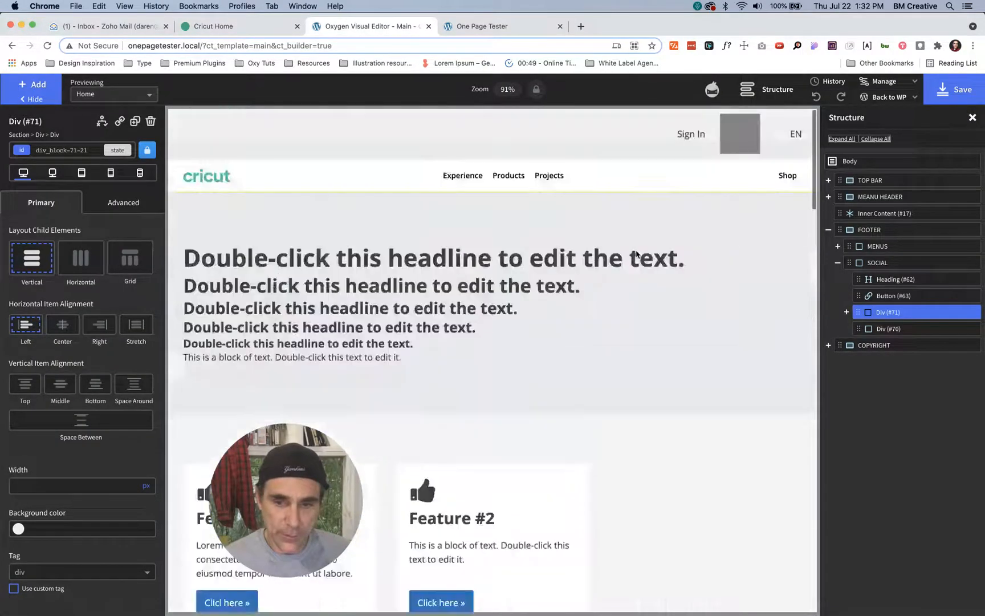
Step: Copy the TOP BAR's LANGUAGE div into the empty div below the social icons and expand that div in the structure tree
click(790, 139)
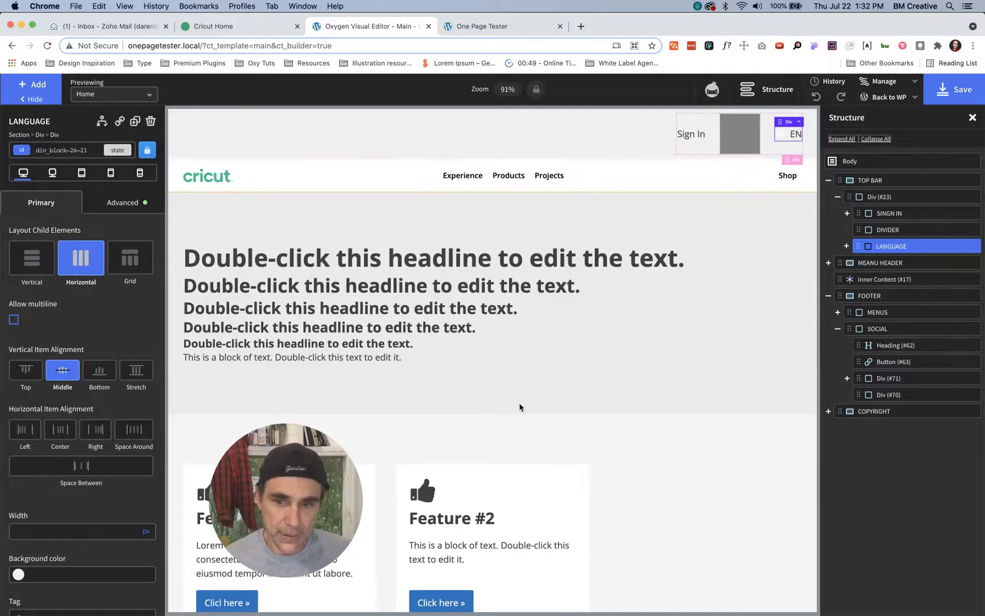
scroll(521, 407, down, 10)
scroll(520, 407, down, 10)
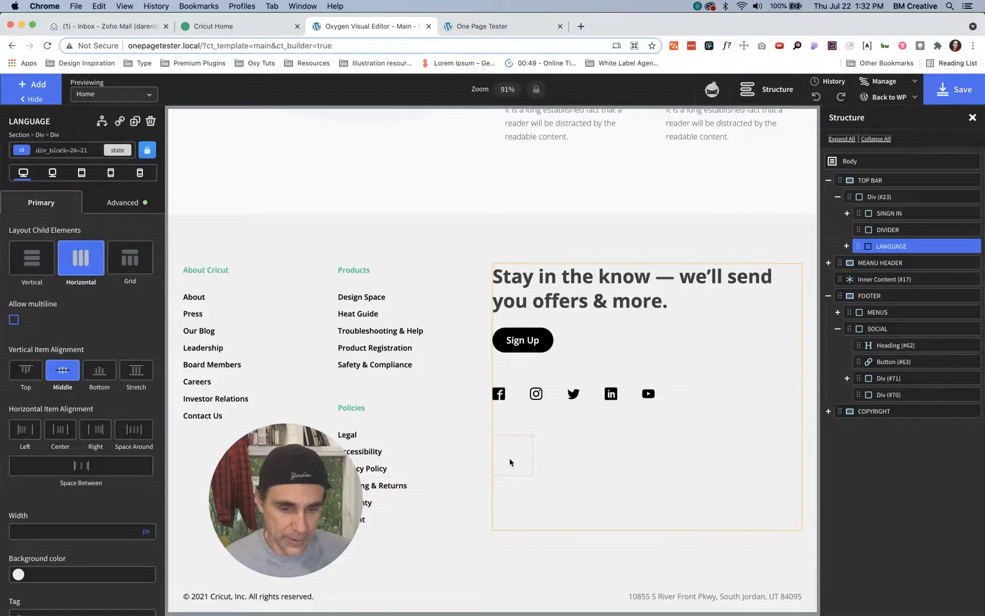
click(511, 456)
key(super+v)
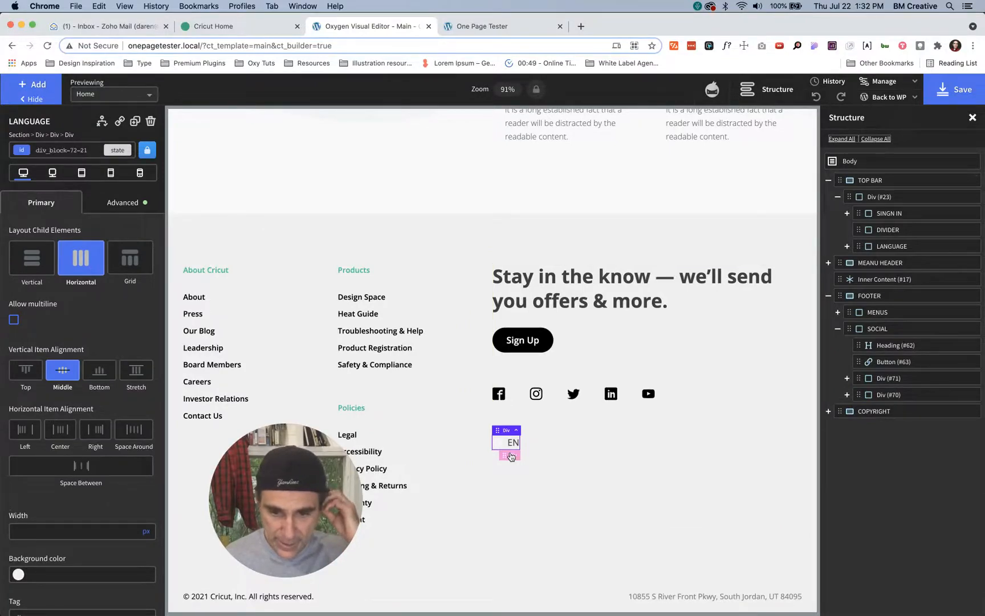
click(894, 394)
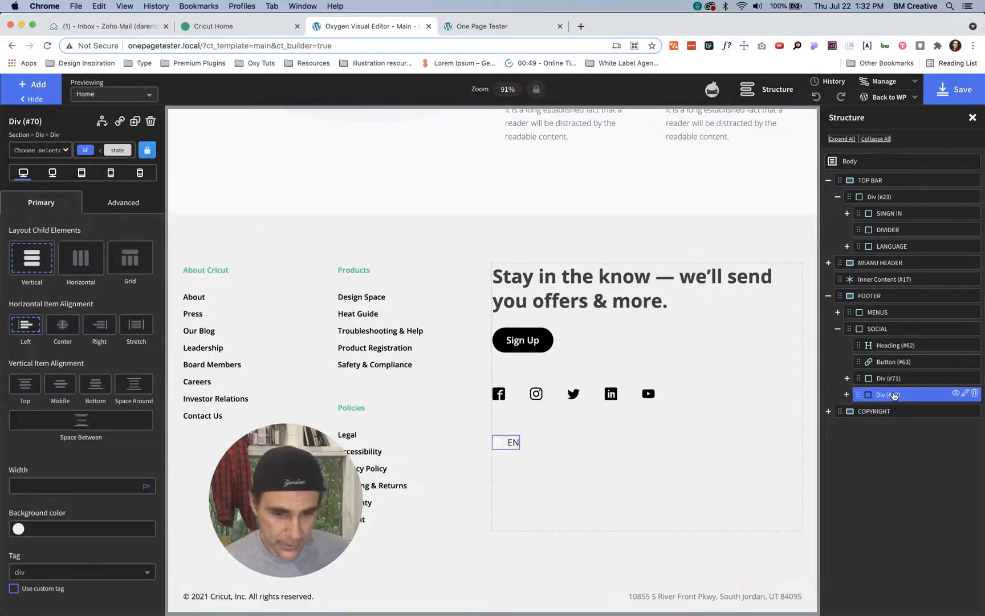
click(846, 394)
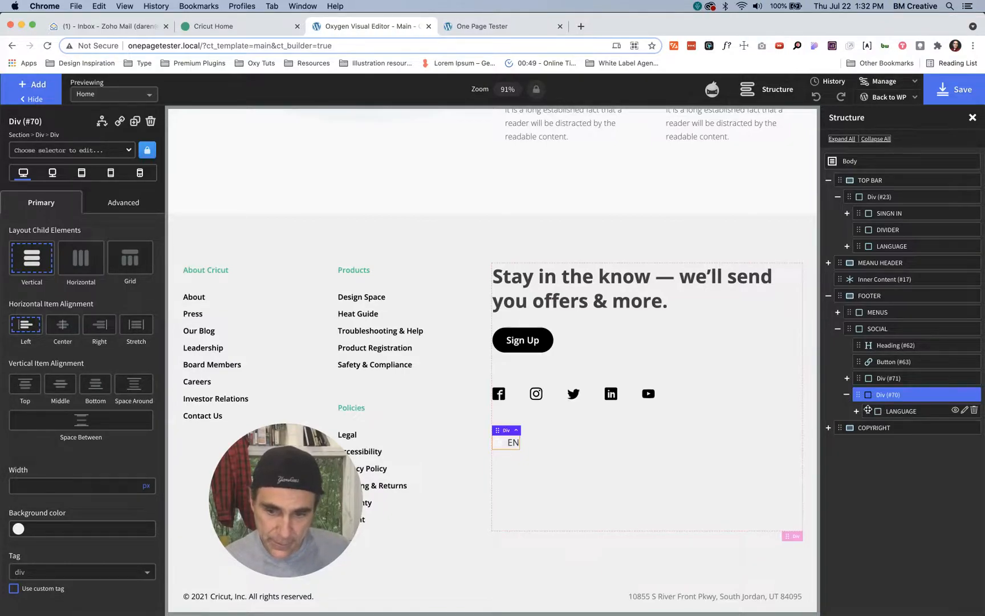
Step: Move the LANGUAGE div out of its wrapper directly into the SOCIAL div and delete the emptied wrapper
drag(867, 411, 857, 410)
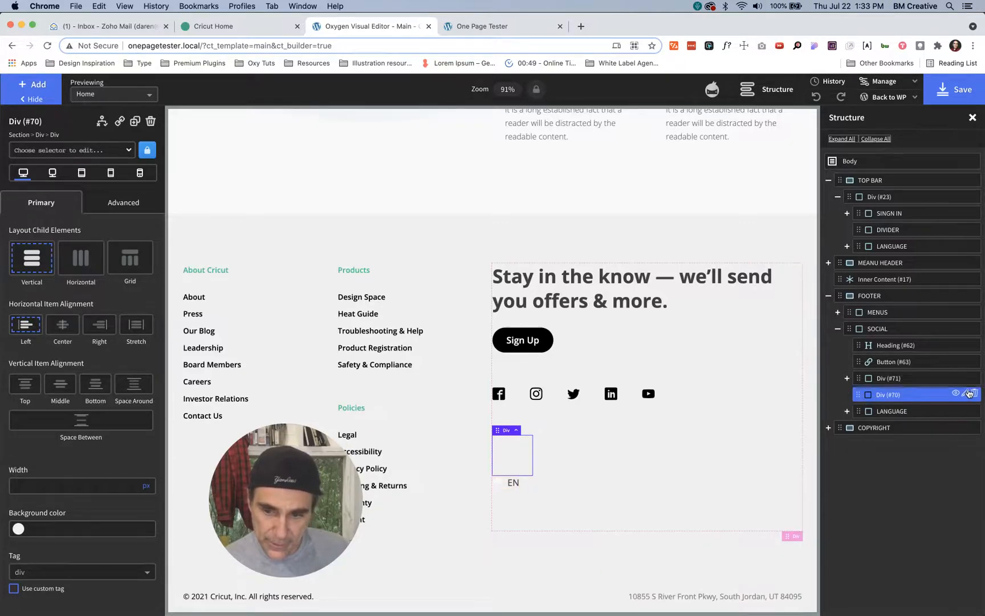
key(Delete)
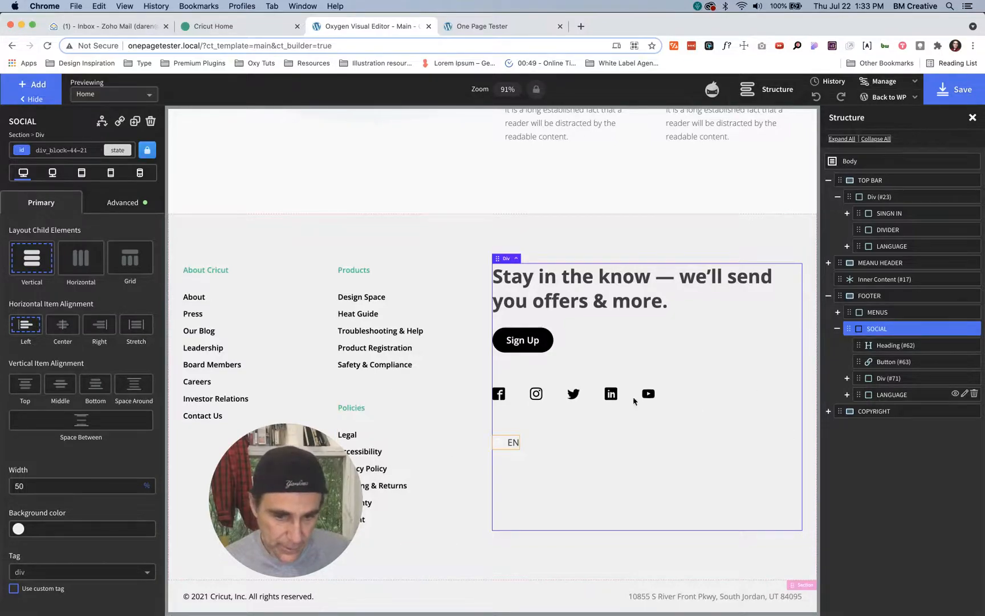
Step: Add the c-padding-s class to the footer's LANGUAGE div
click(511, 442)
click(83, 150)
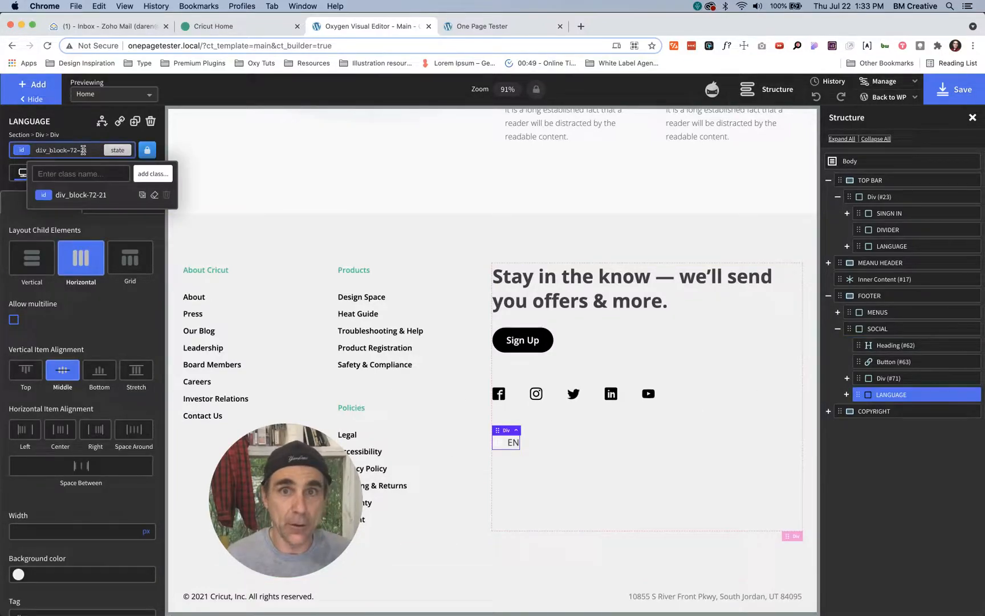
text(paddin)
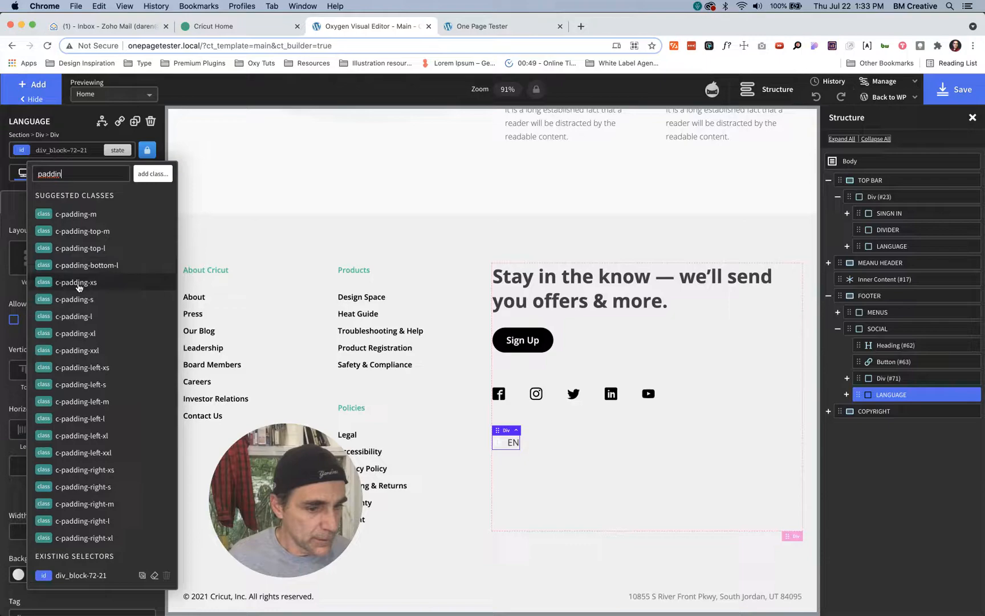
click(78, 301)
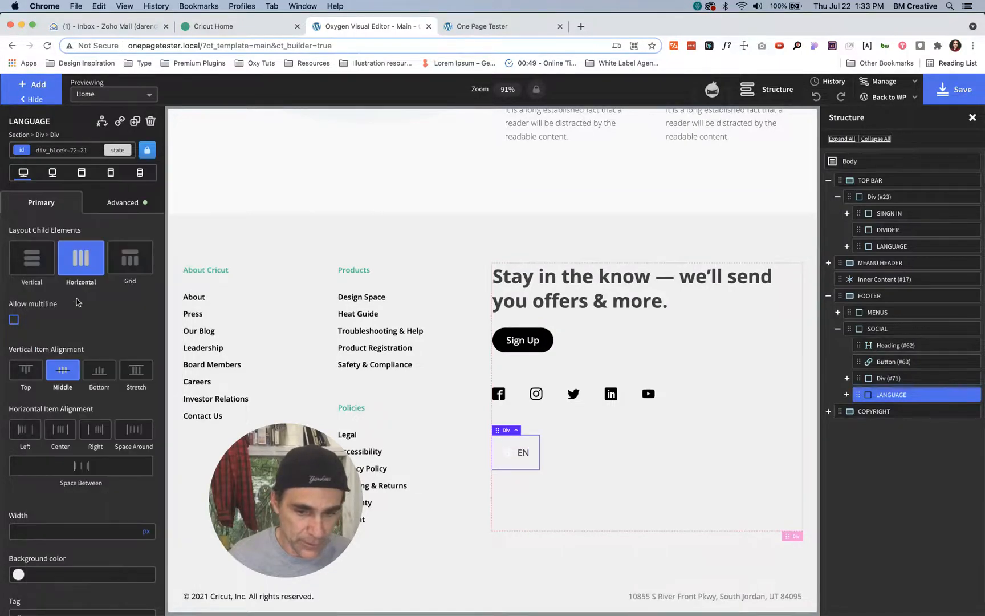
Step: Try the d-bg-light-gray class on the footer's LANGUAGE div and remove it
click(87, 150)
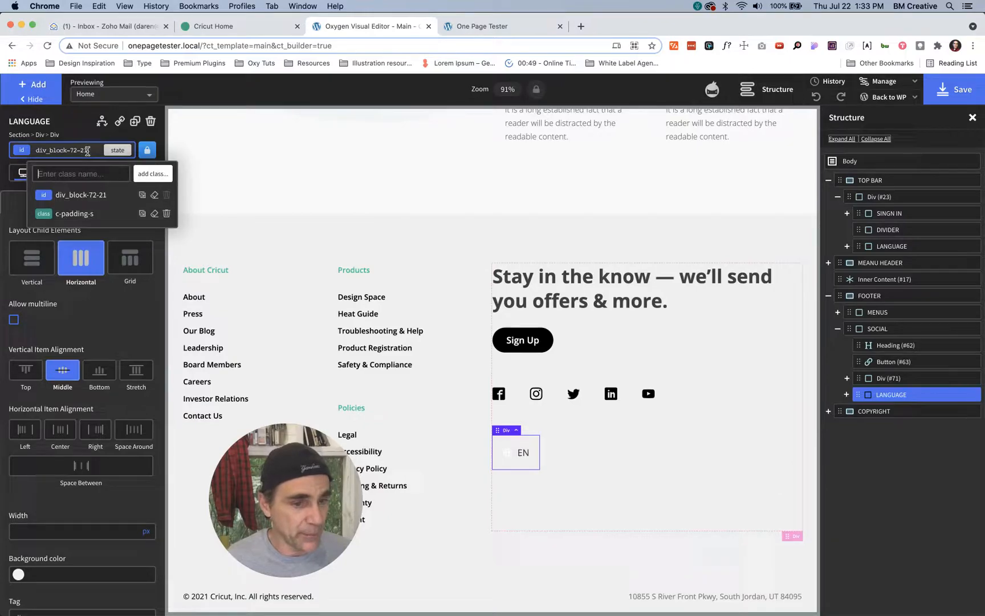
text(bg)
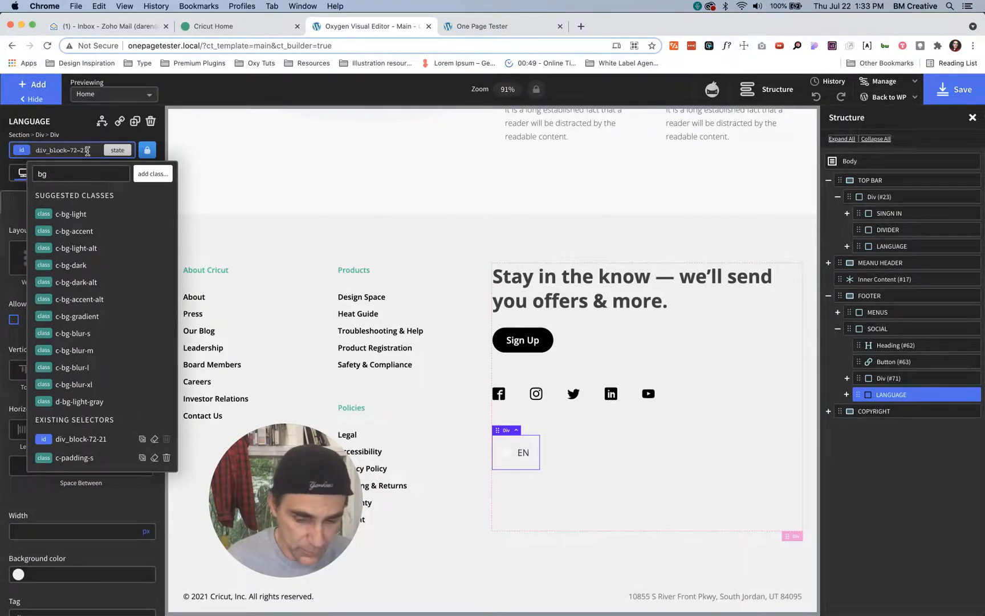
key(Left)
key(Left)
text(d-)
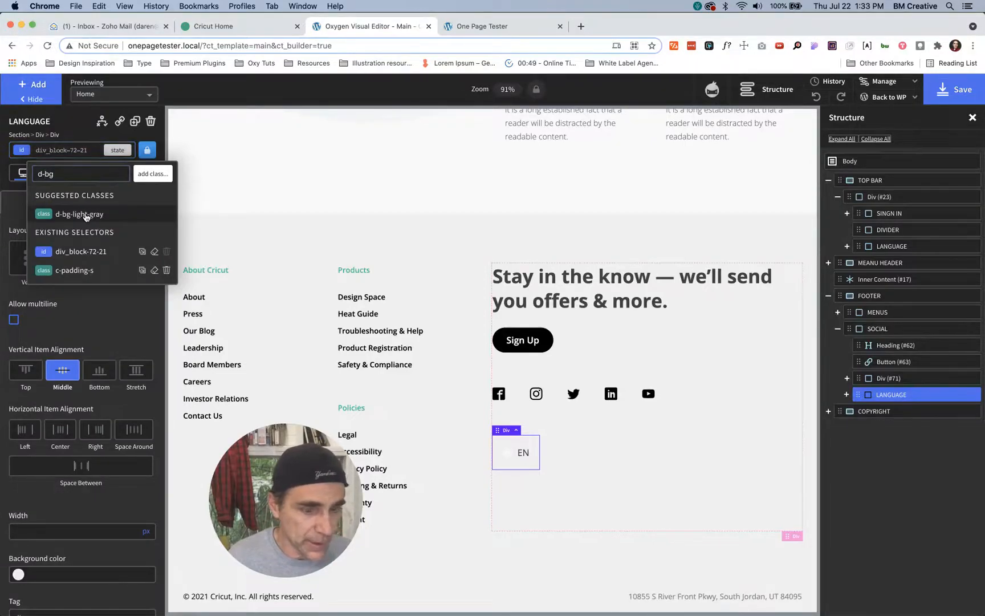
click(85, 215)
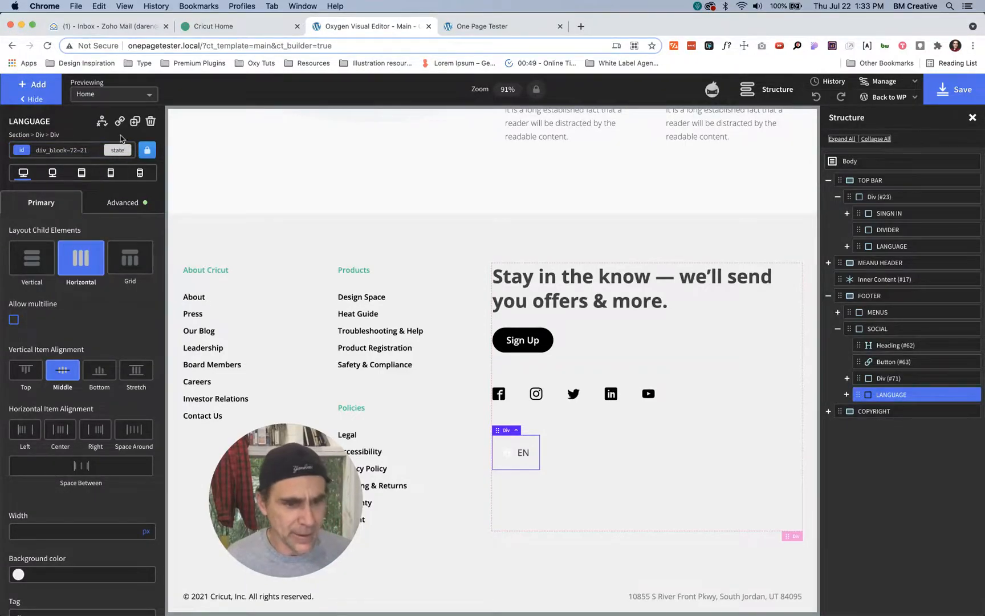
click(91, 151)
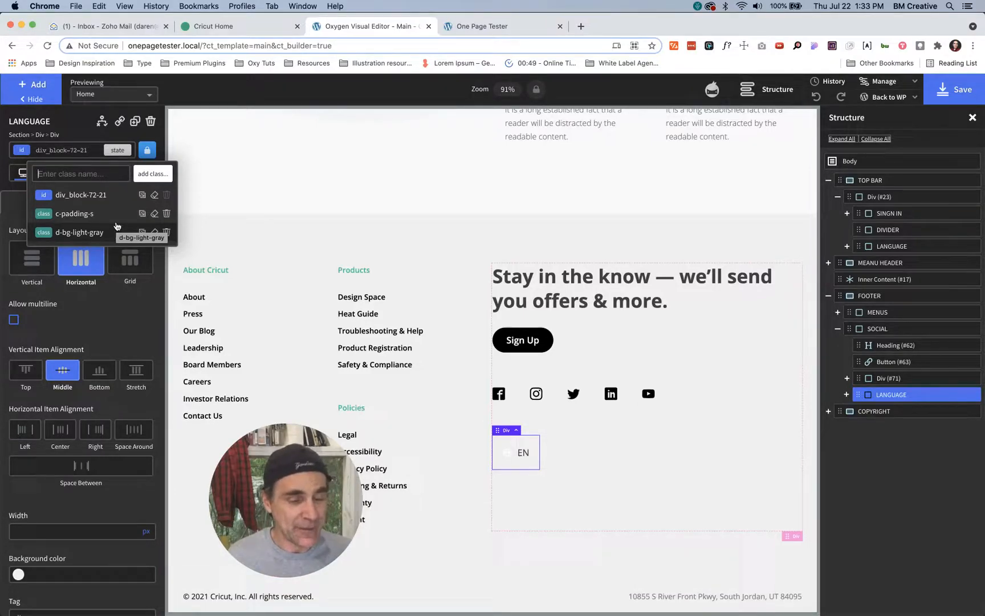
Step: Create a d-bg-med-gray class and add it to the footer's LANGUAGE div
click(92, 151)
text(d)
text(d)
key(BackSpace)
text(-)
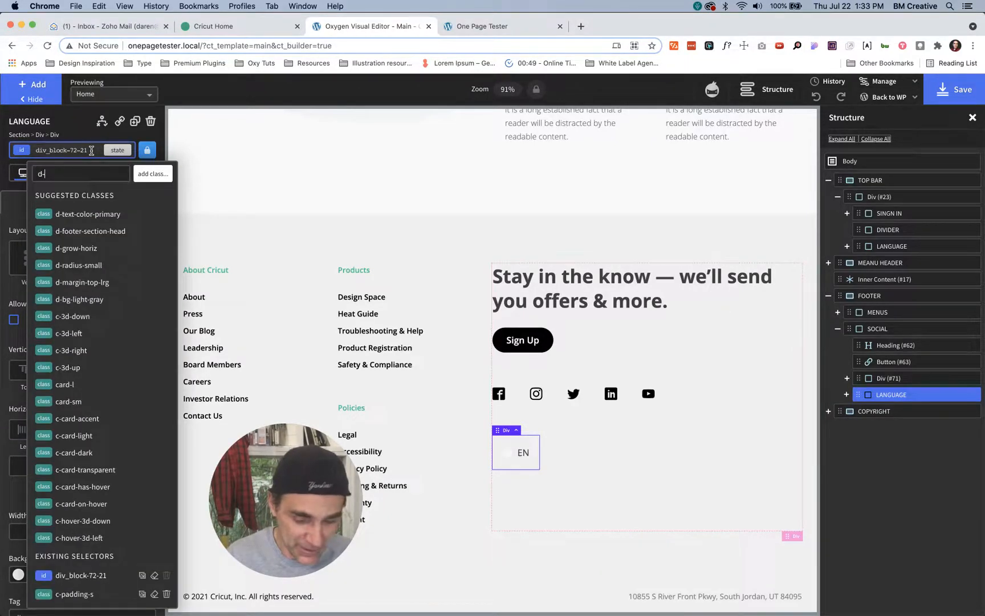
text(bg-med-gray)
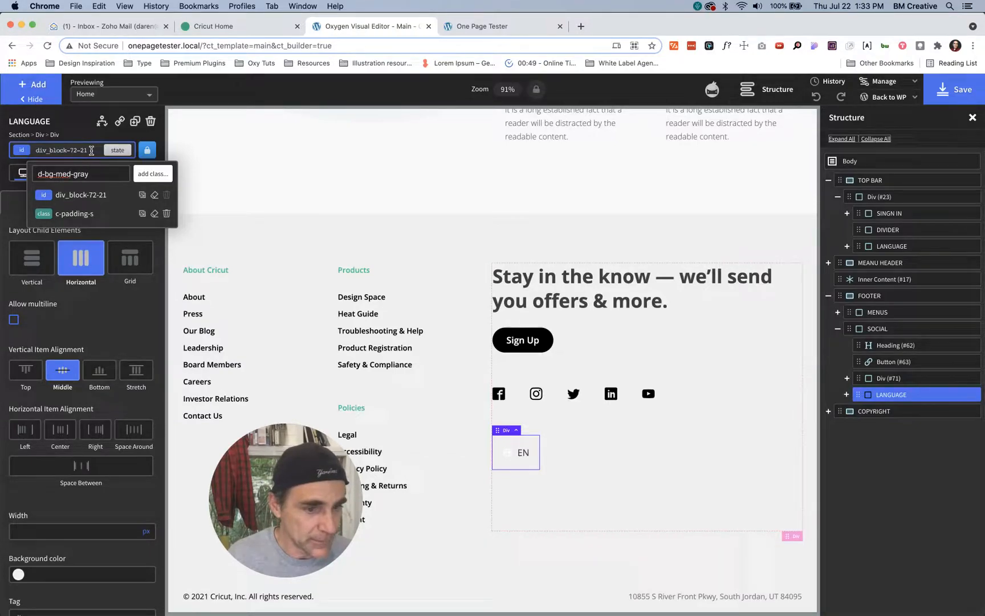
click(160, 174)
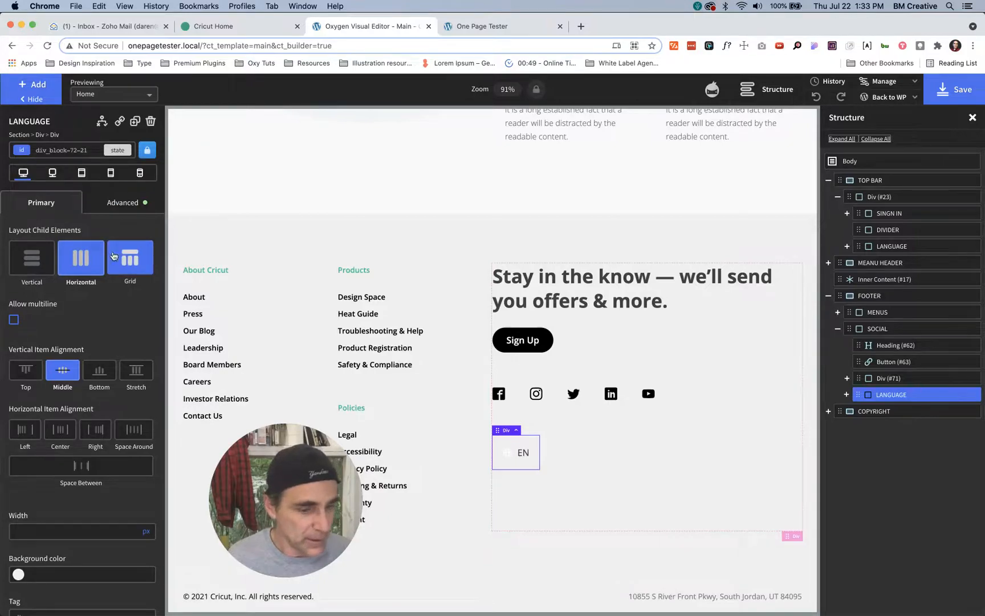
Step: Set the d-bg-med-gray class's background colour to the global colour Light and compare the box with the Cricut original
click(108, 209)
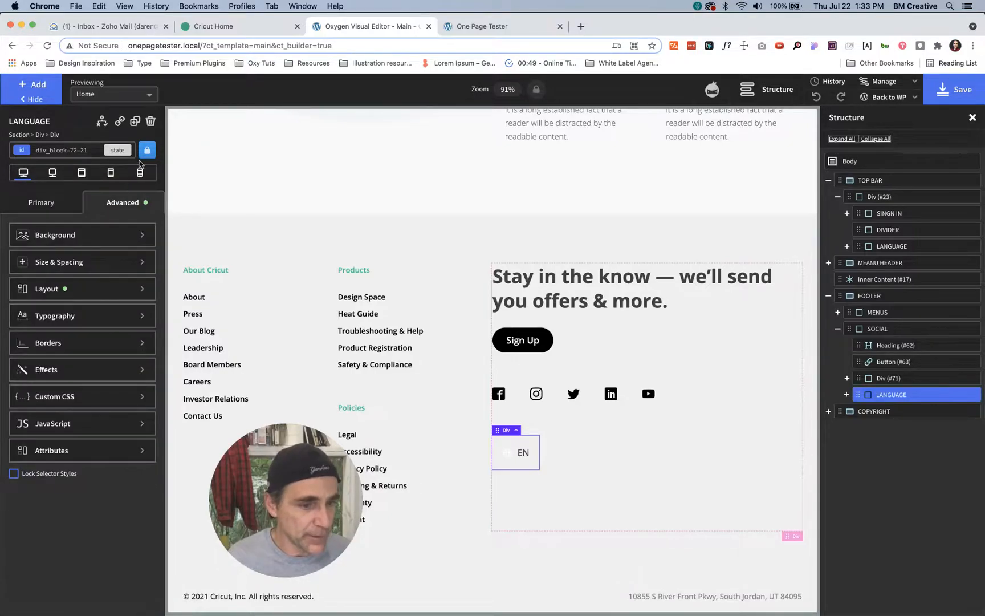
click(80, 150)
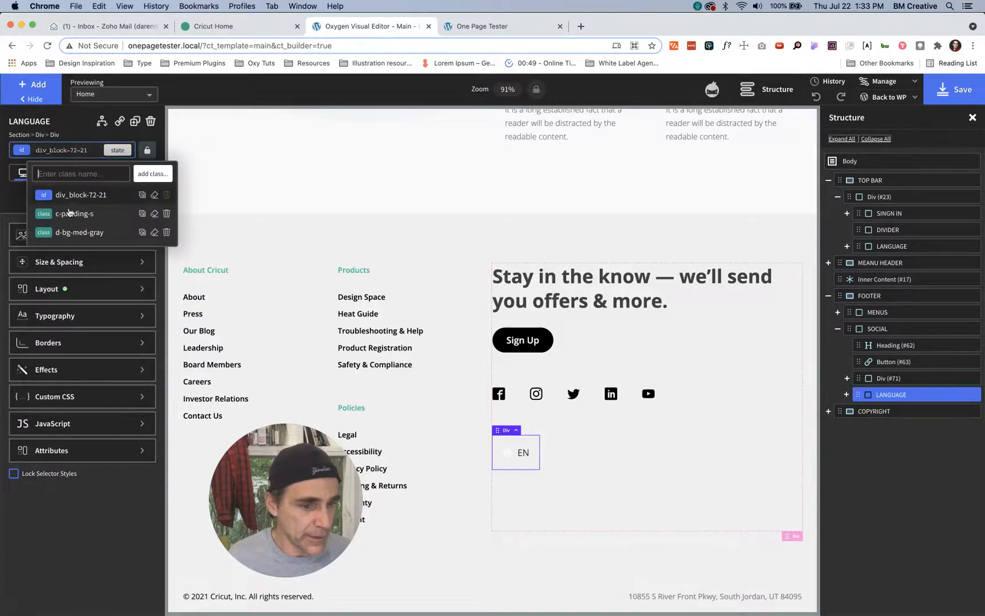
click(79, 237)
click(78, 235)
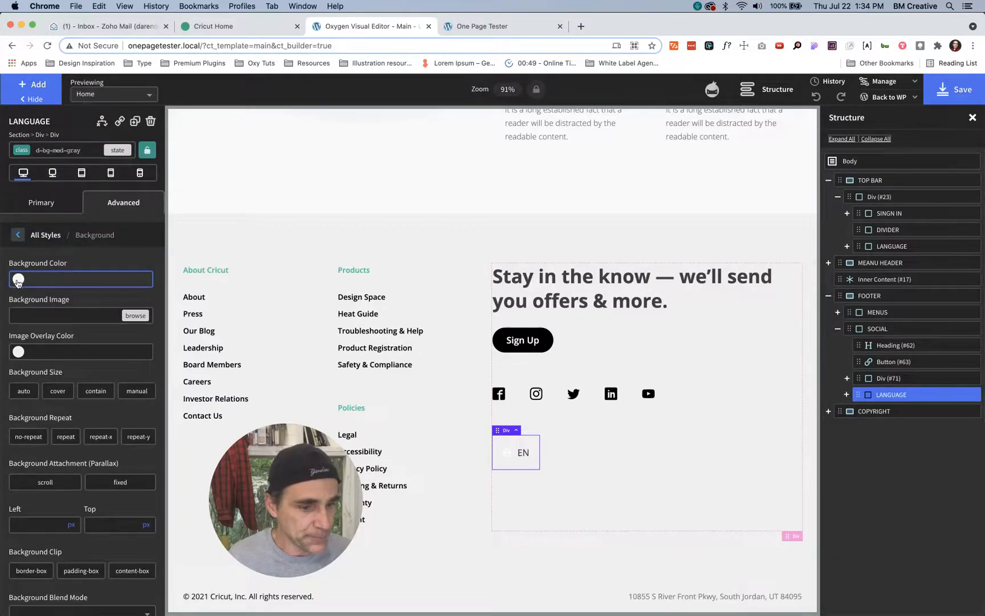
click(18, 280)
click(51, 418)
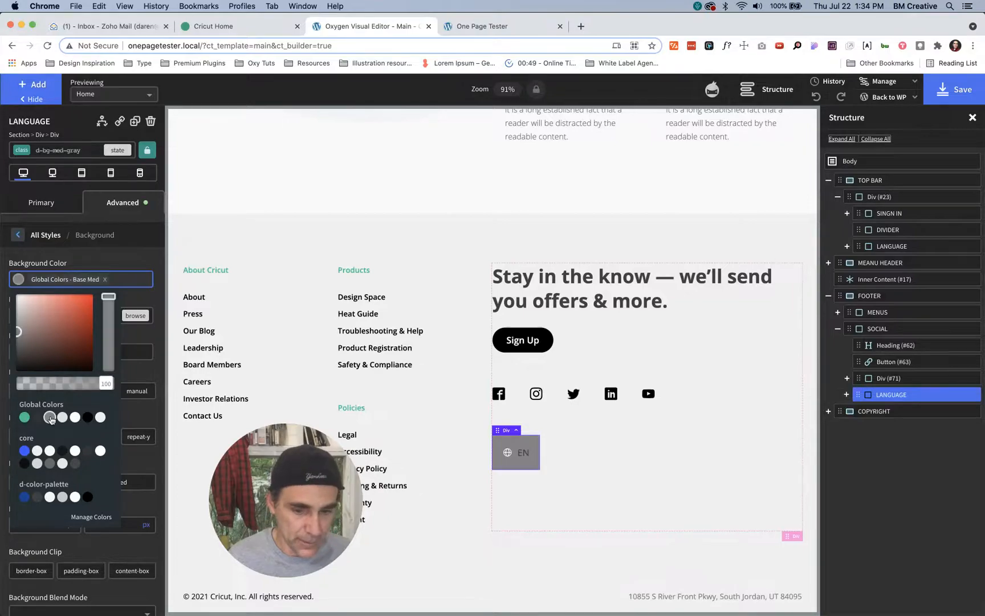
key(ctrl+shift+Tab)
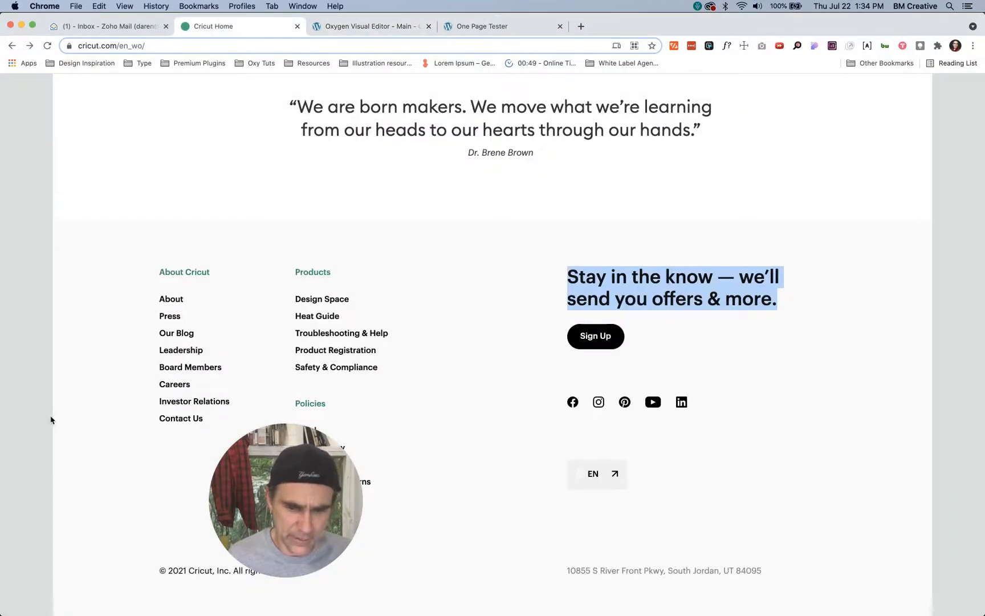
key(ctrl+Tab)
click(62, 418)
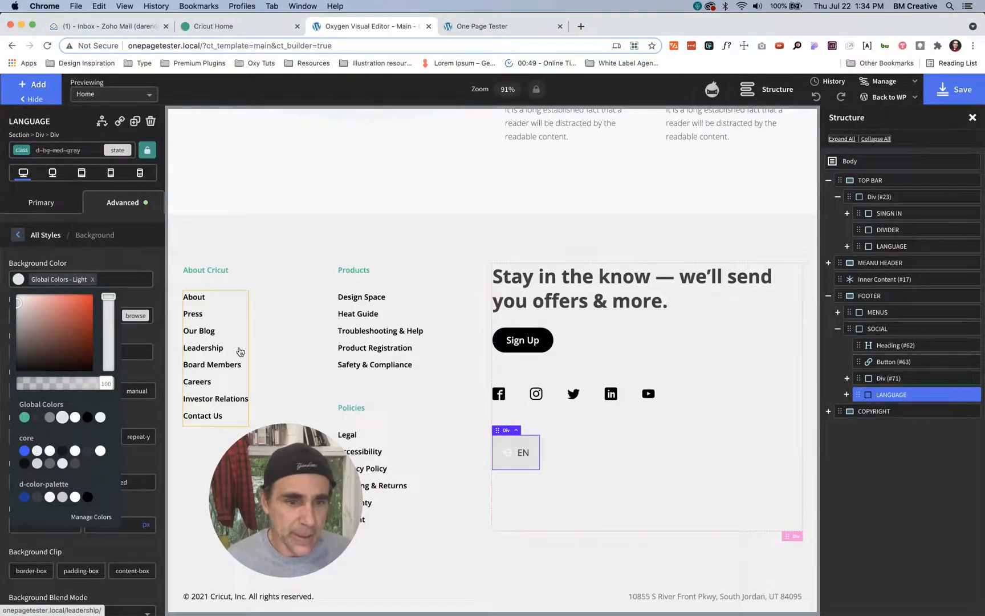
key(ctrl+shift+Tab)
key(ctrl+Tab)
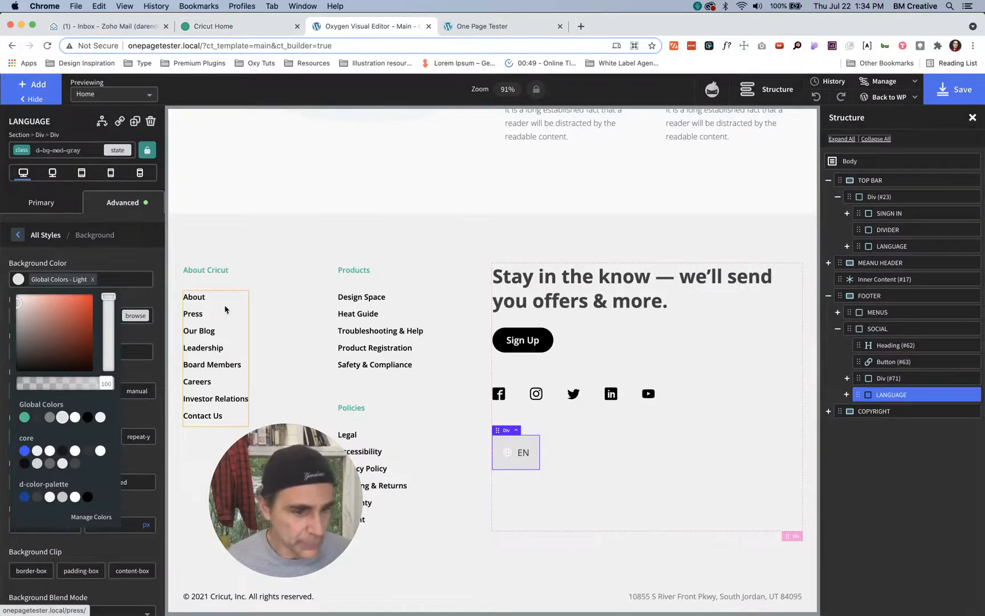
Step: Add the d-radius-small class to the LANGUAGE div, return to its ID selector and check the language box on the Cricut site
click(85, 153)
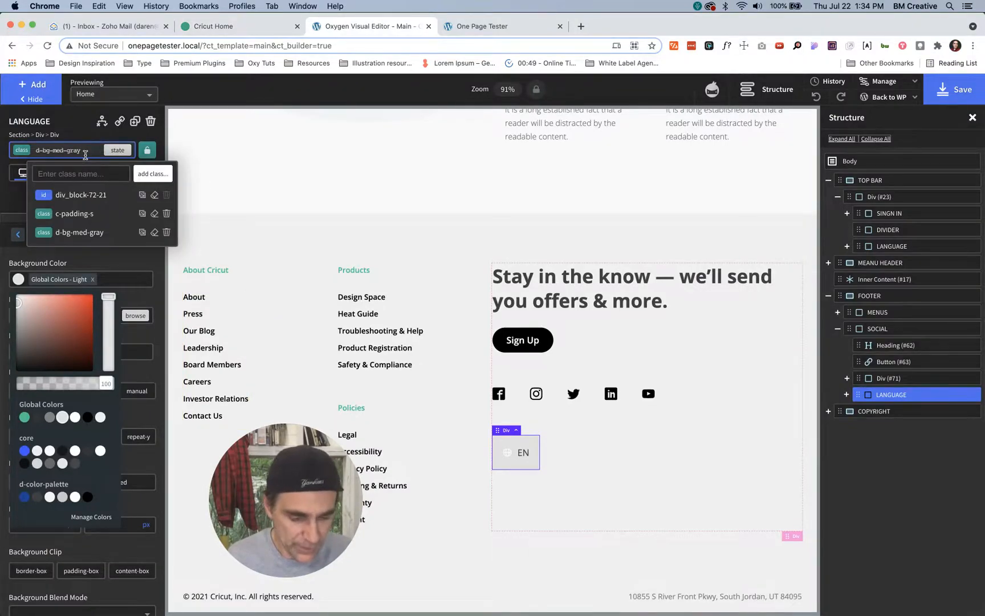
text(ra)
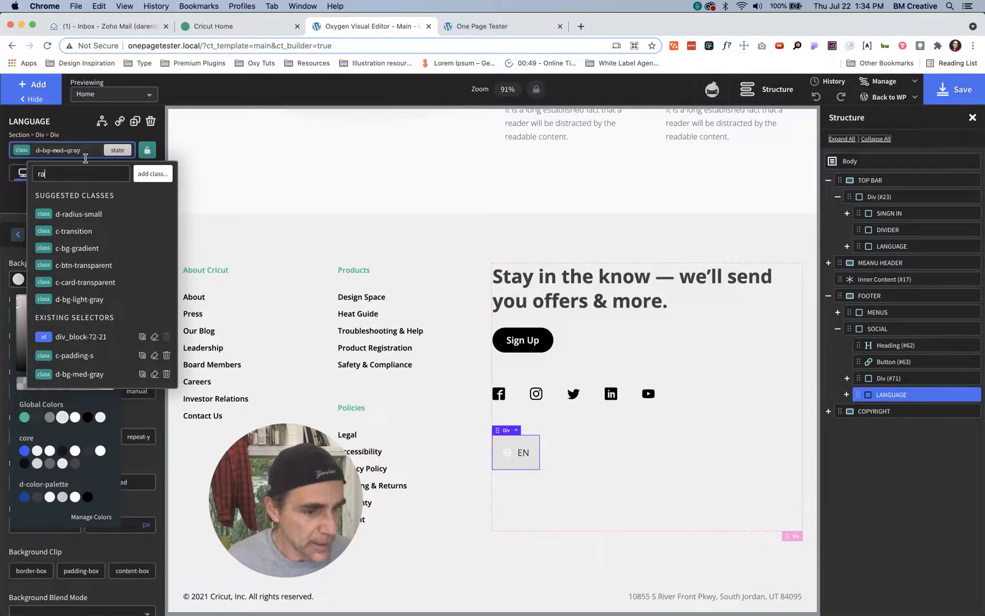
click(82, 214)
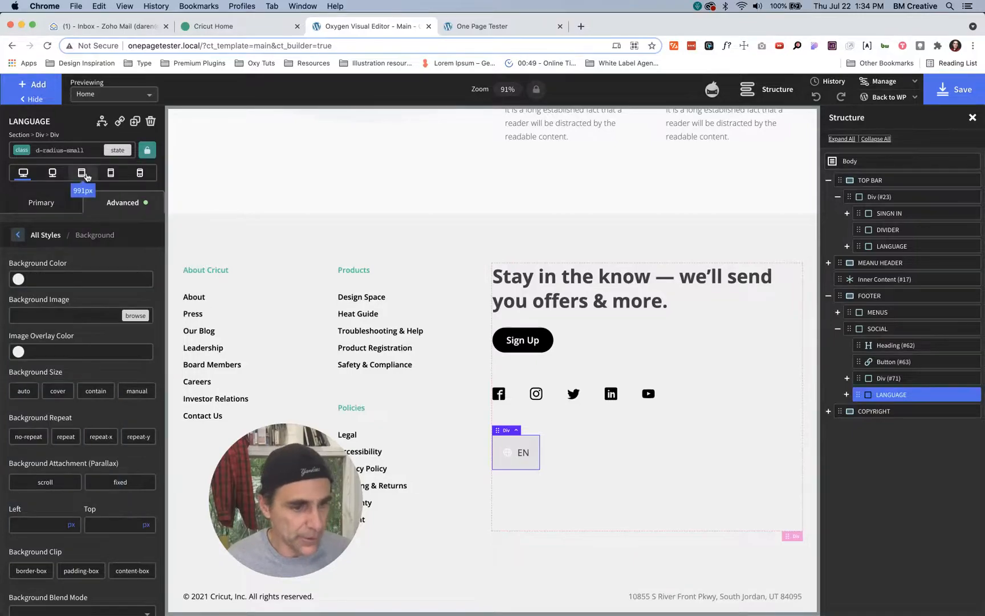
click(148, 151)
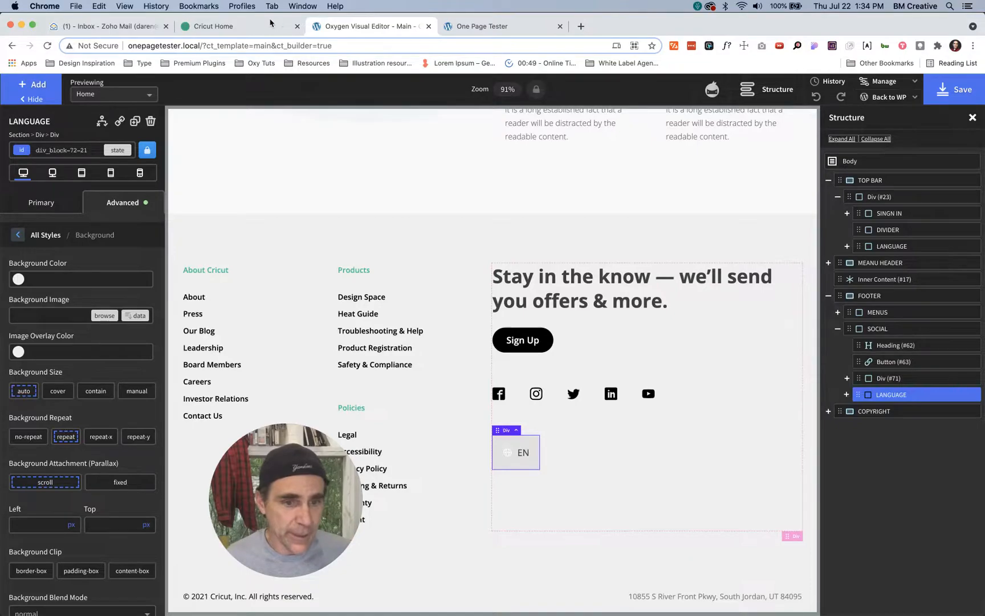
click(246, 28)
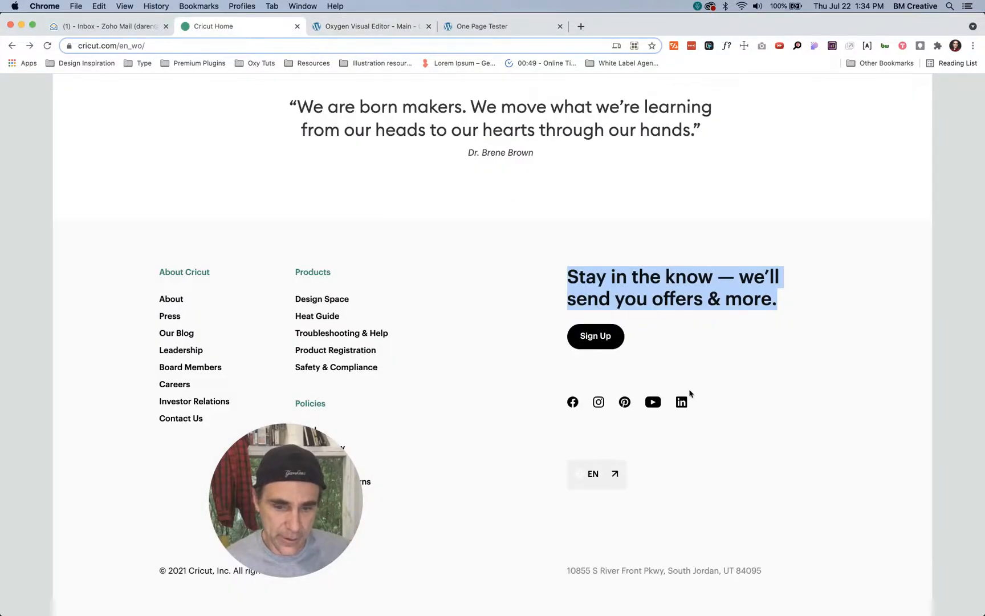
click(342, 29)
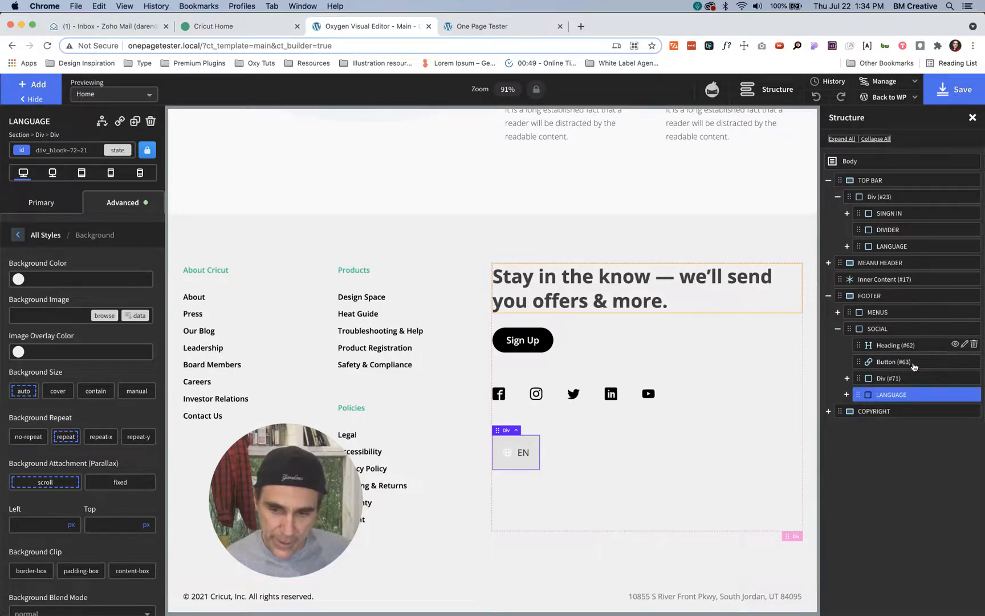
Step: Expand the footer's LANGUAGE div, add an Icon element after the EN text and clear its icon search
click(847, 394)
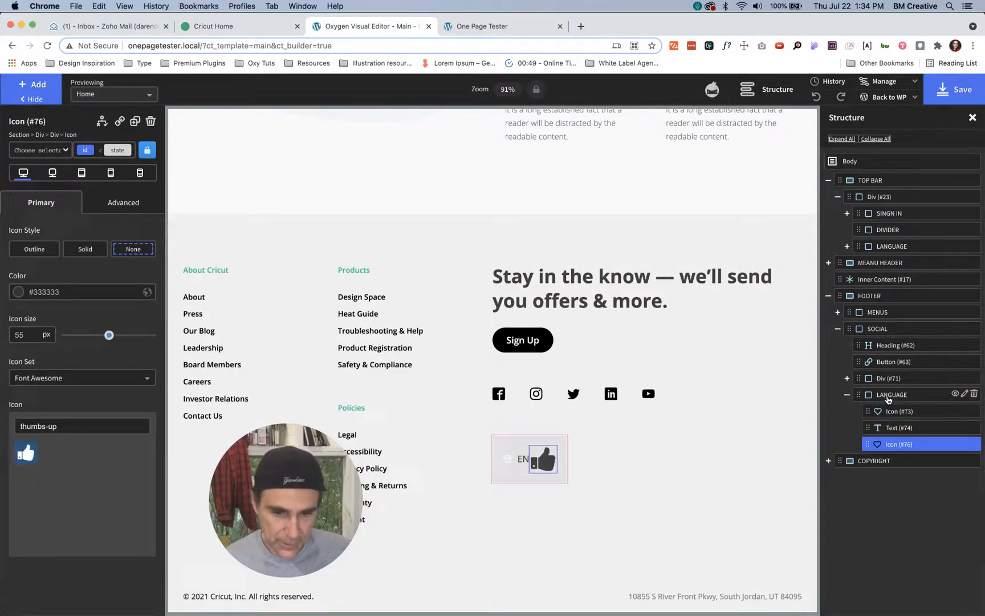
click(80, 380)
click(71, 396)
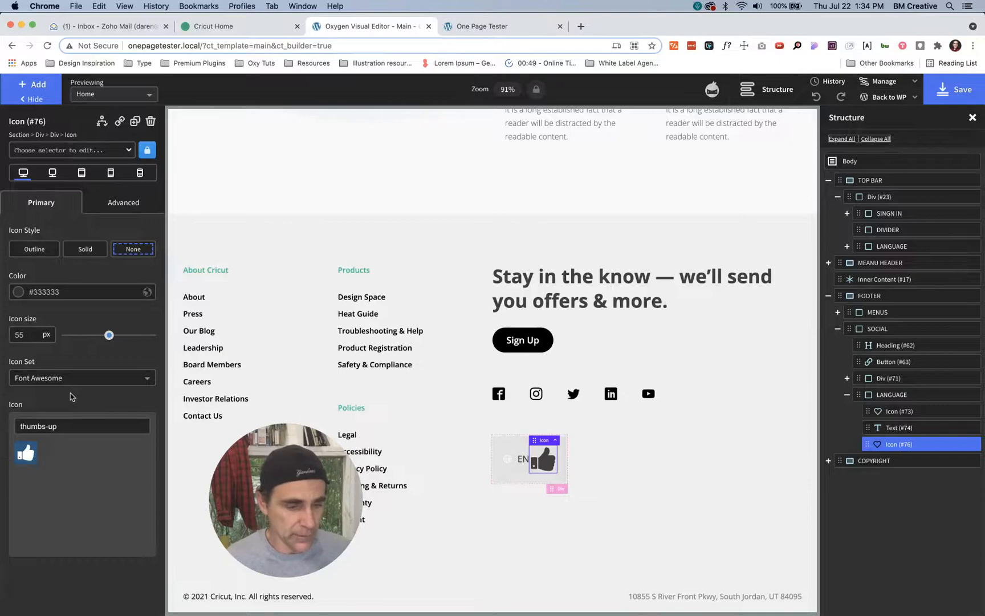
triple_click(64, 426)
key(BackSpace)
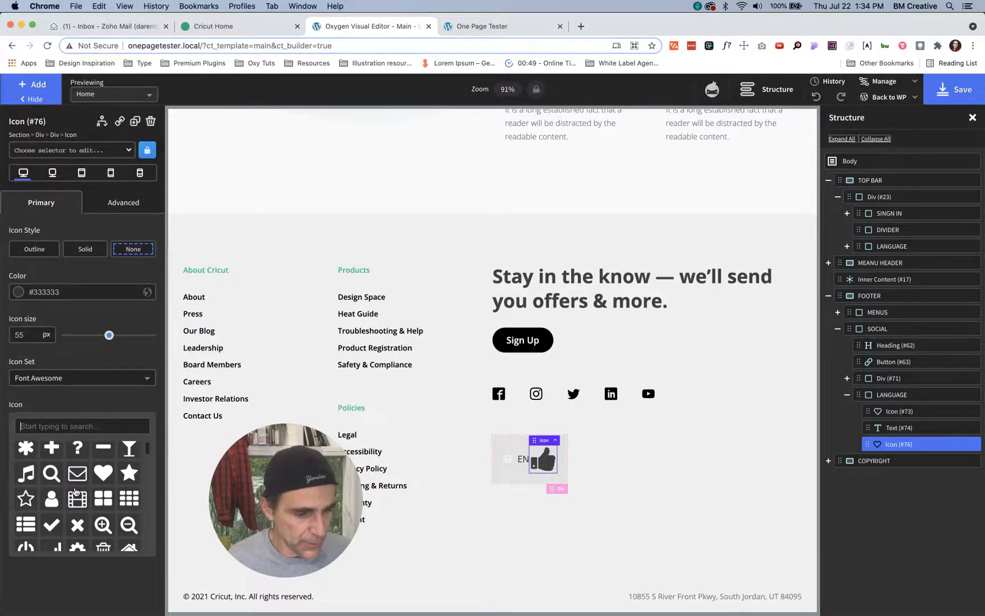
Step: Change the new icon to arrow-right from the Linearicons set and set its size to 35 px
click(64, 383)
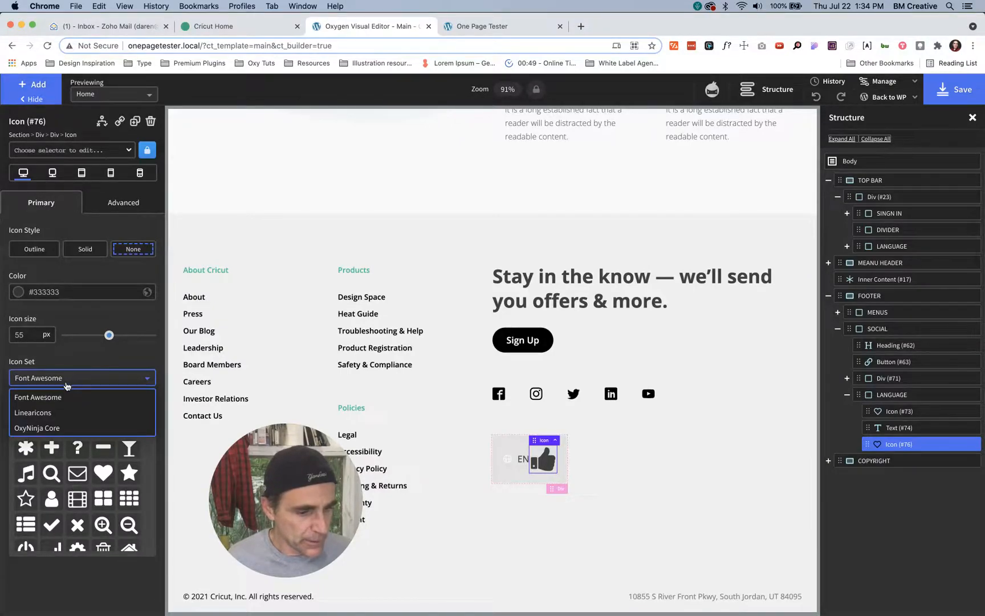
click(61, 412)
scroll(79, 485, down, 5)
scroll(79, 485, down, 8)
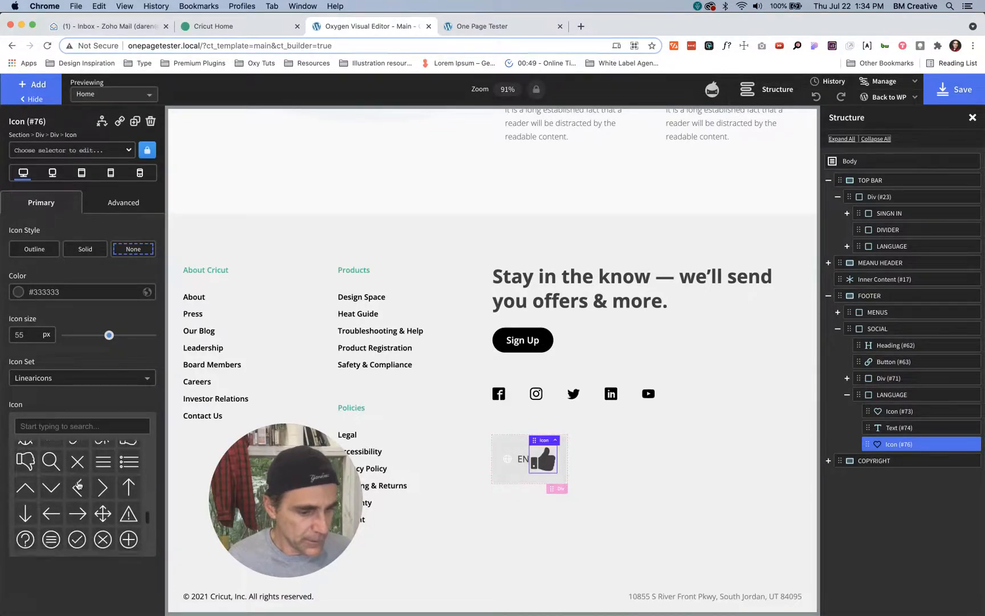
scroll(79, 485, down, 3)
scroll(79, 489, up, 3)
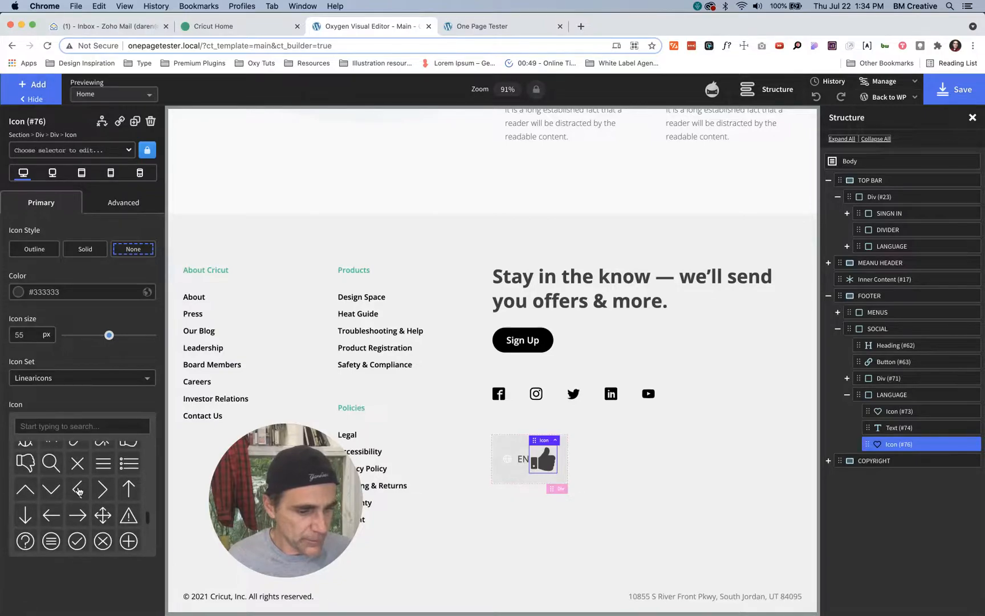
click(77, 515)
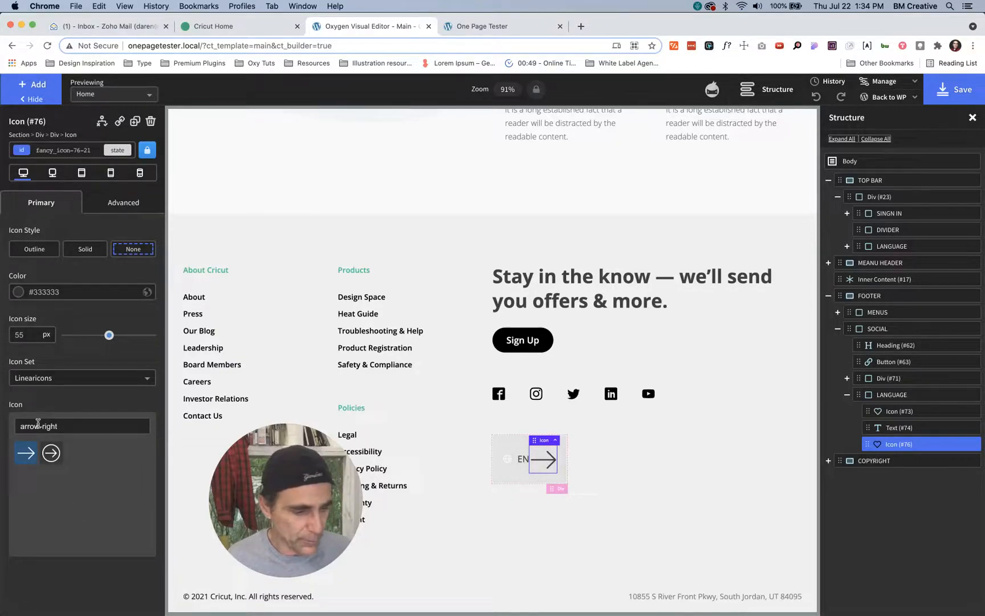
double_click(26, 330)
text(3)
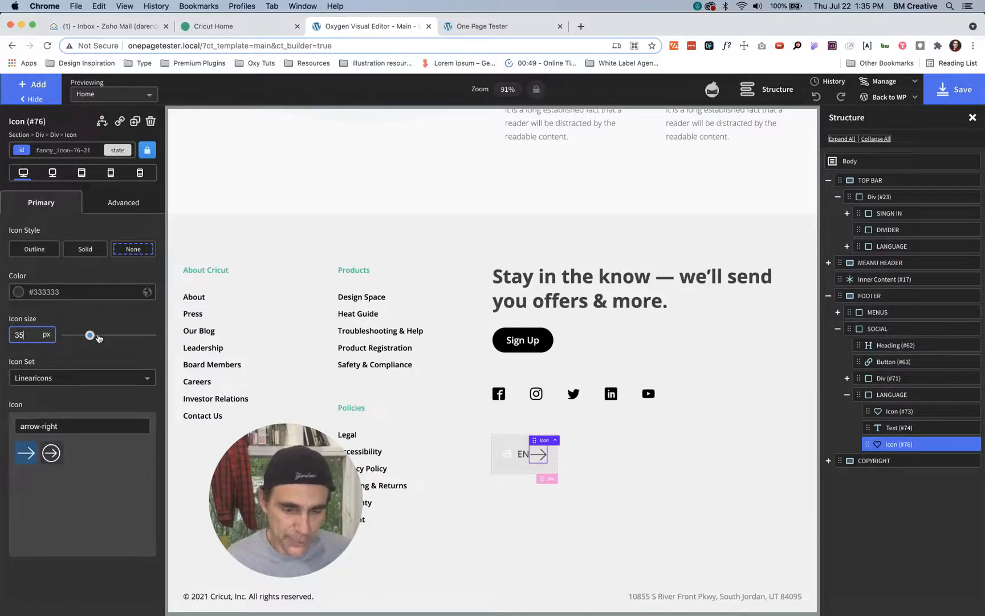
Step: Check the globe icon's classes and add the c-margin-right-xs class to the EN text in the footer's language box
click(506, 454)
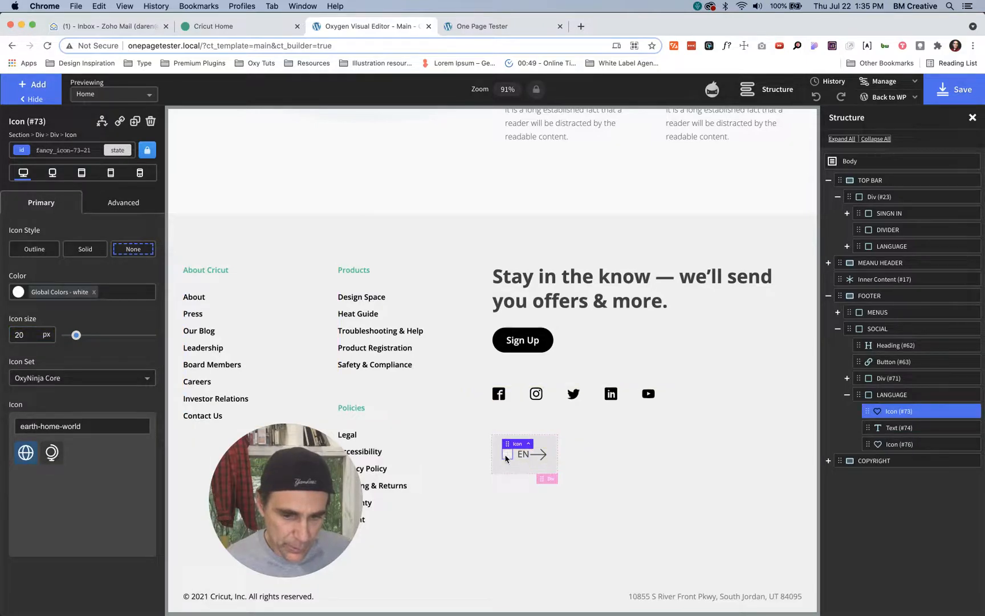
click(87, 151)
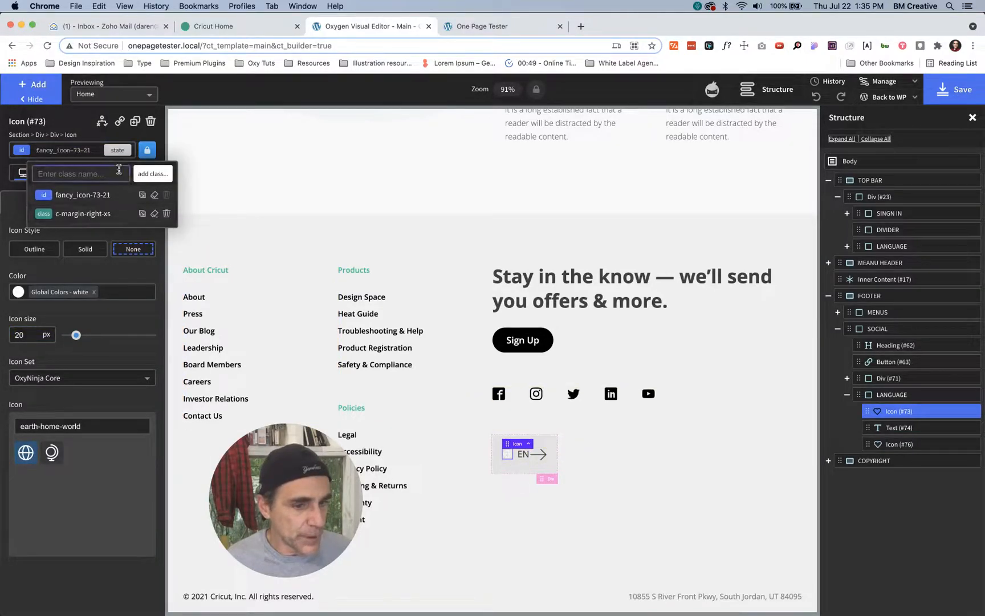
click(524, 454)
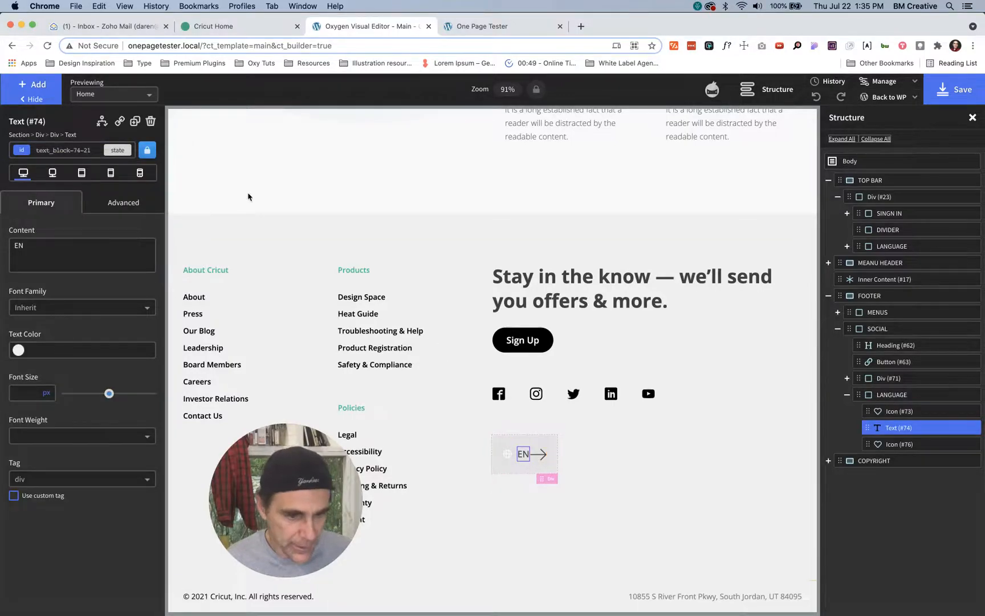
click(93, 149)
text(m)
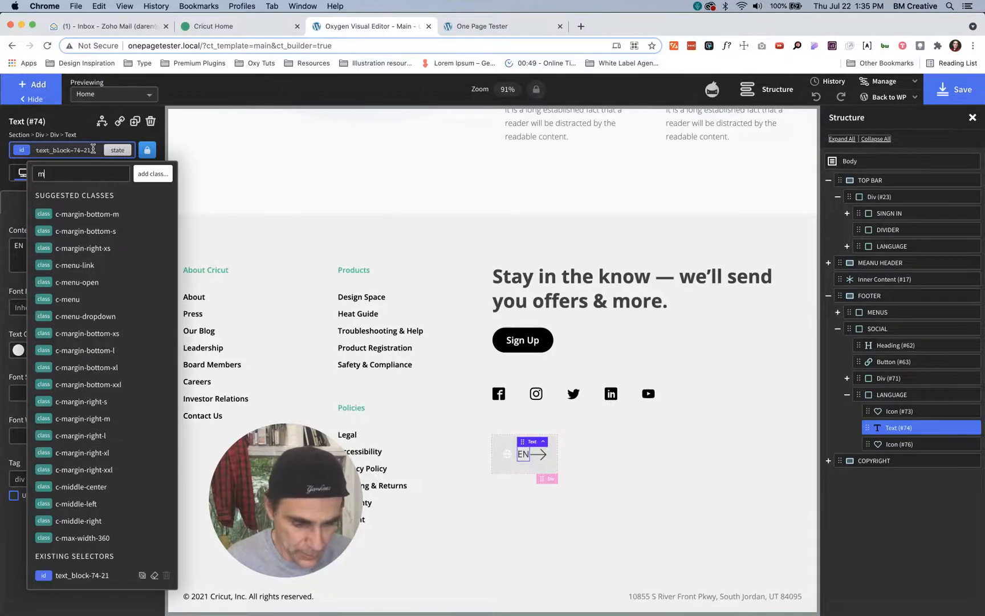
text(argin)
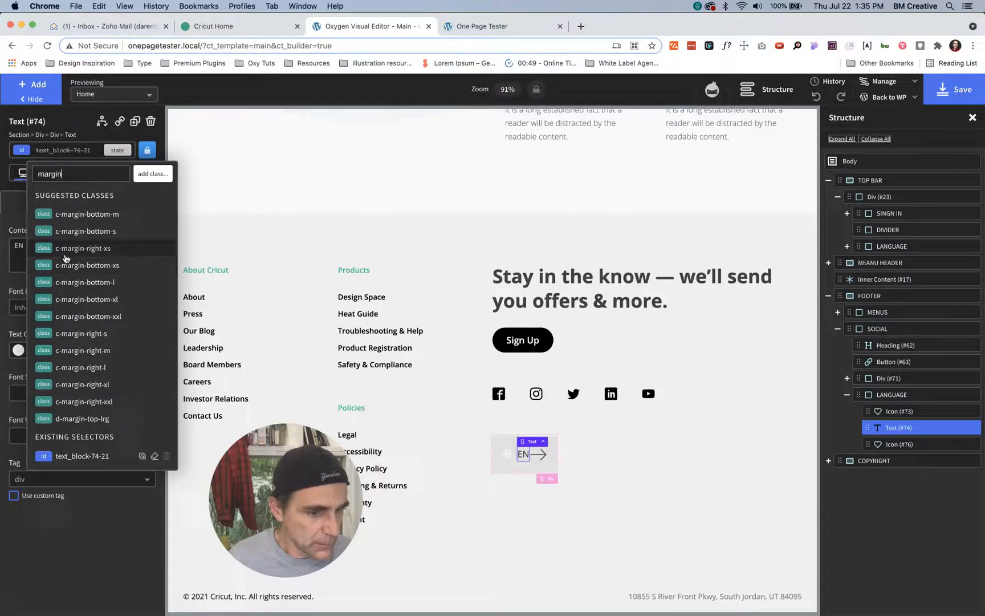
click(87, 253)
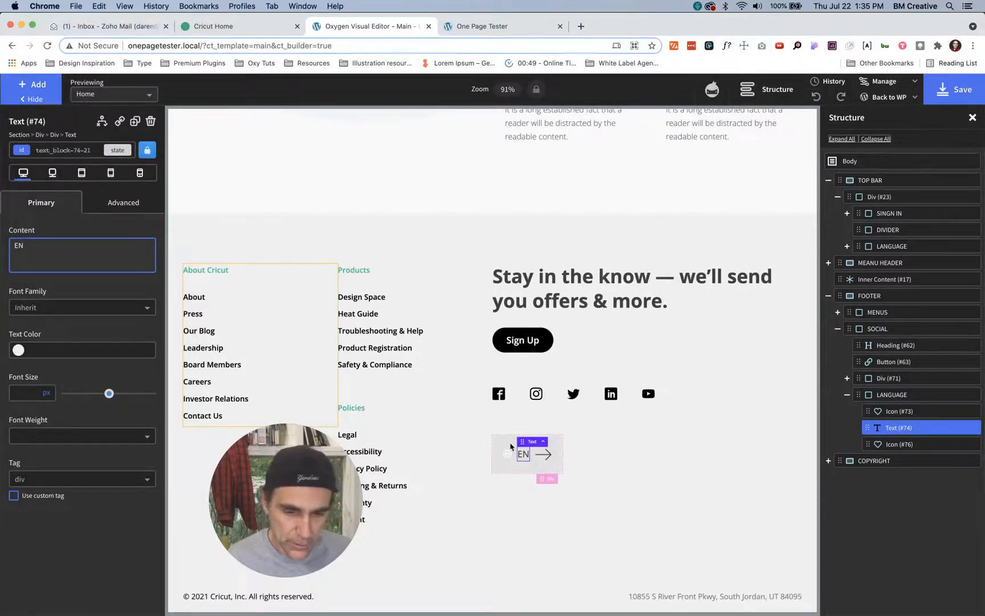
Step: Add a rotate transform of -45 deg to the arrow icon in the footer's language box
click(542, 457)
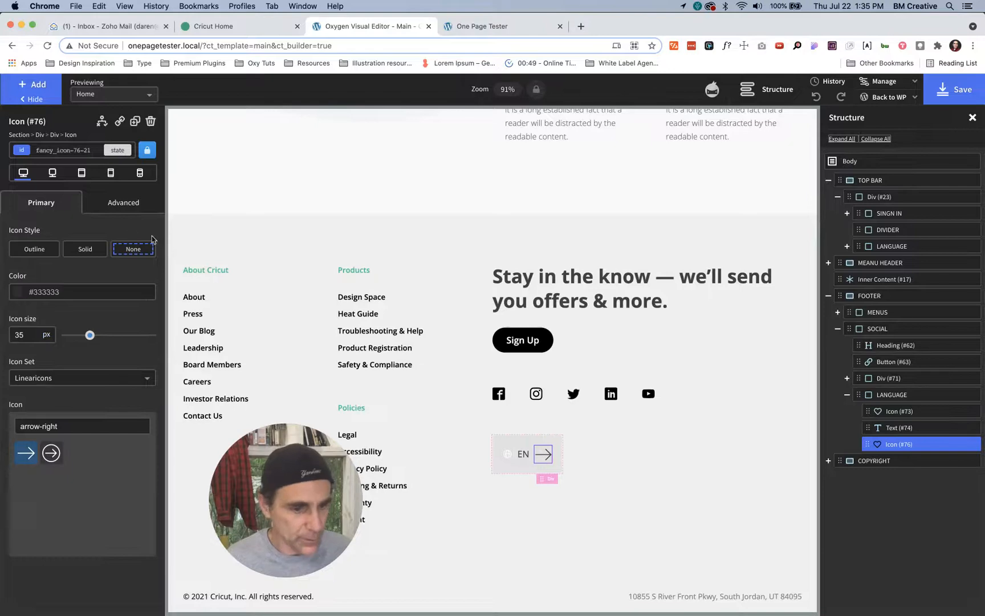
click(120, 204)
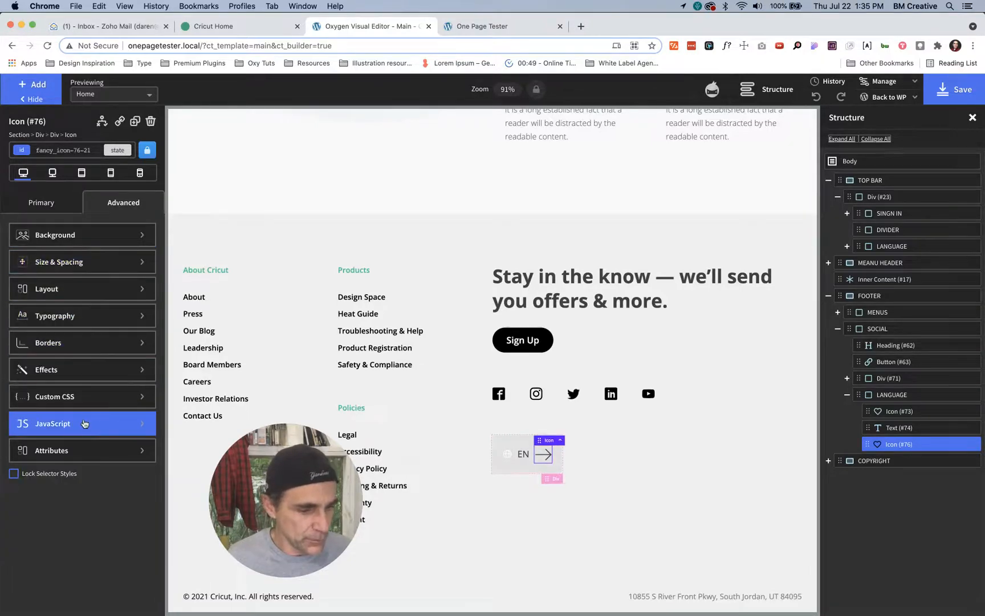
click(70, 374)
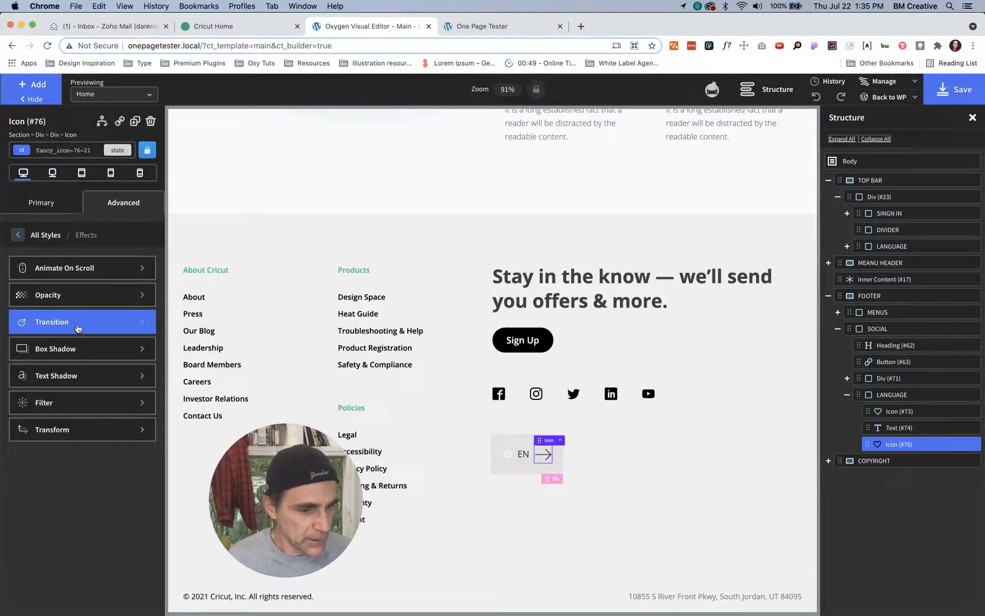
click(76, 322)
click(18, 235)
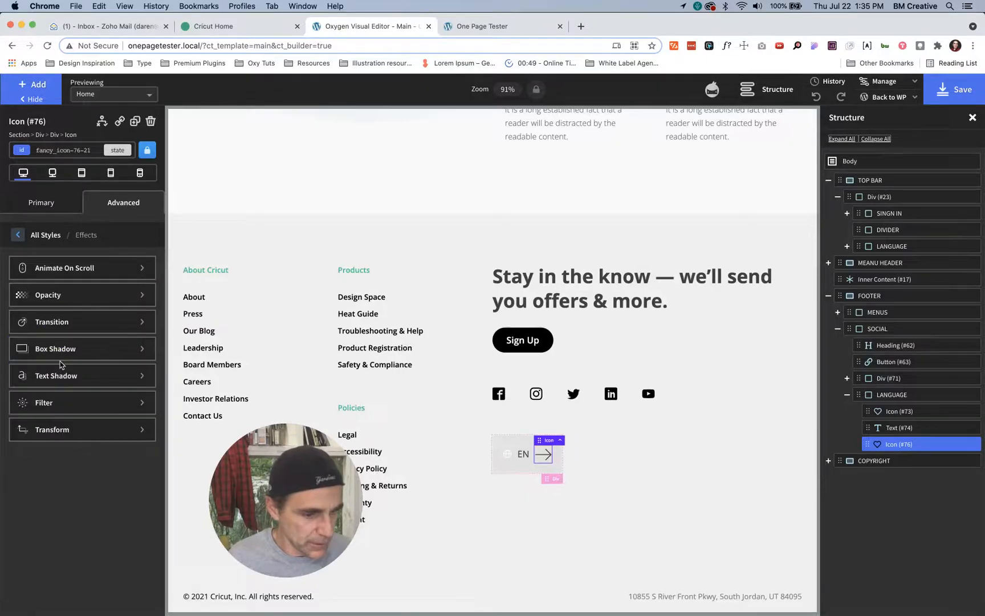
click(78, 428)
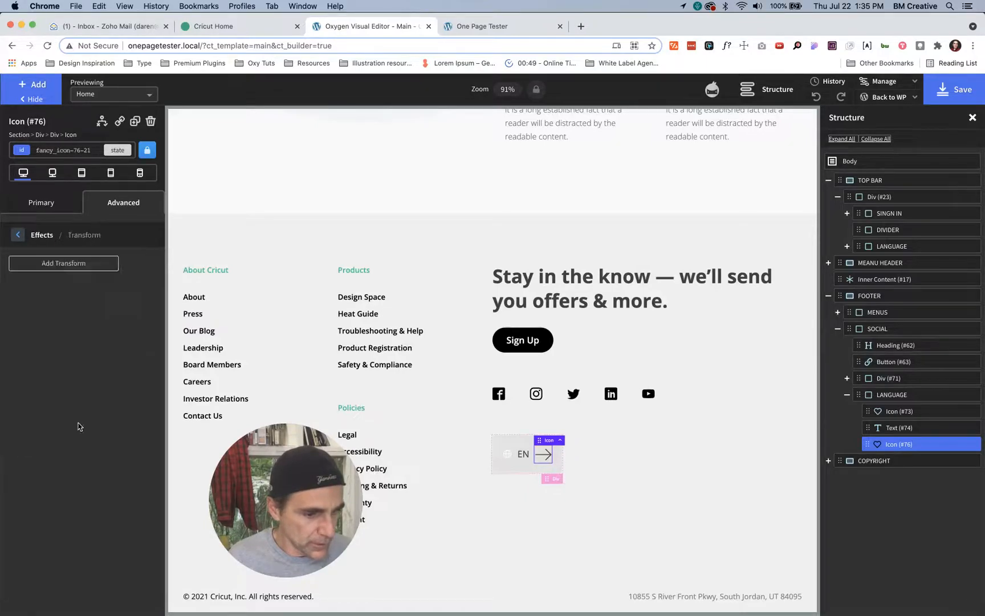
click(59, 267)
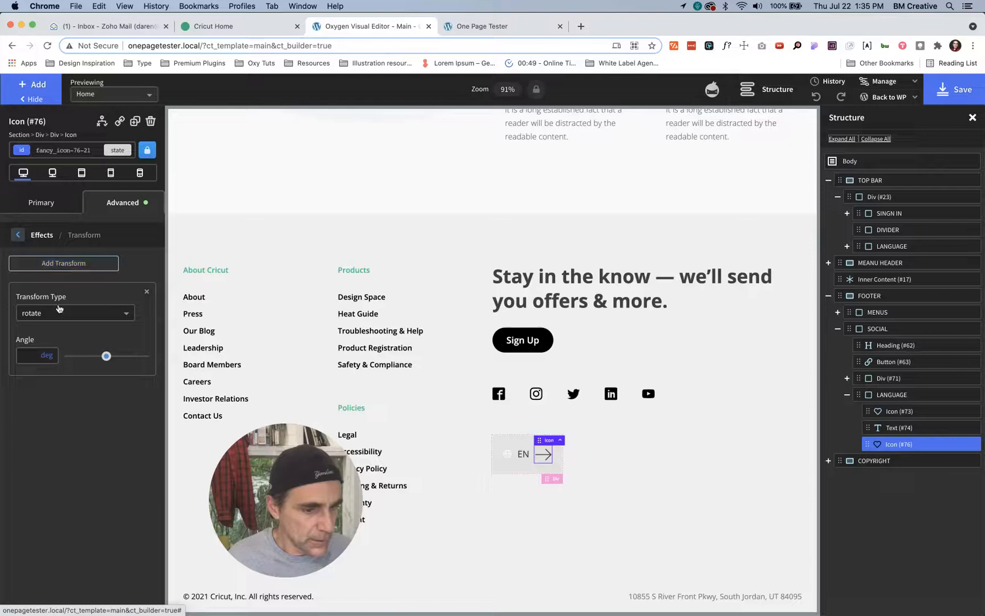
click(30, 354)
text(45)
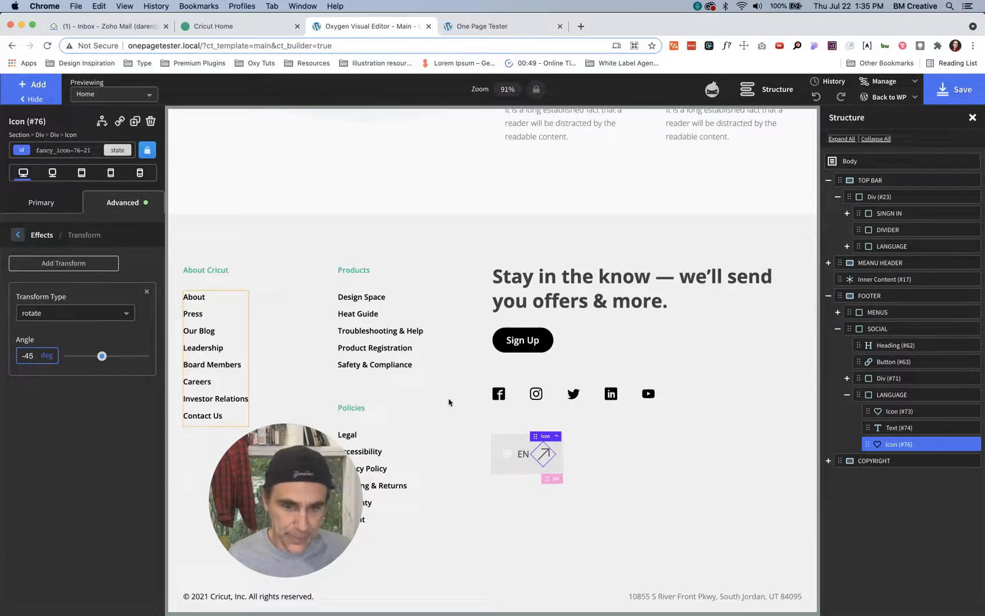
Step: Save the template and reload the One Page Tester page to check the language box
click(955, 89)
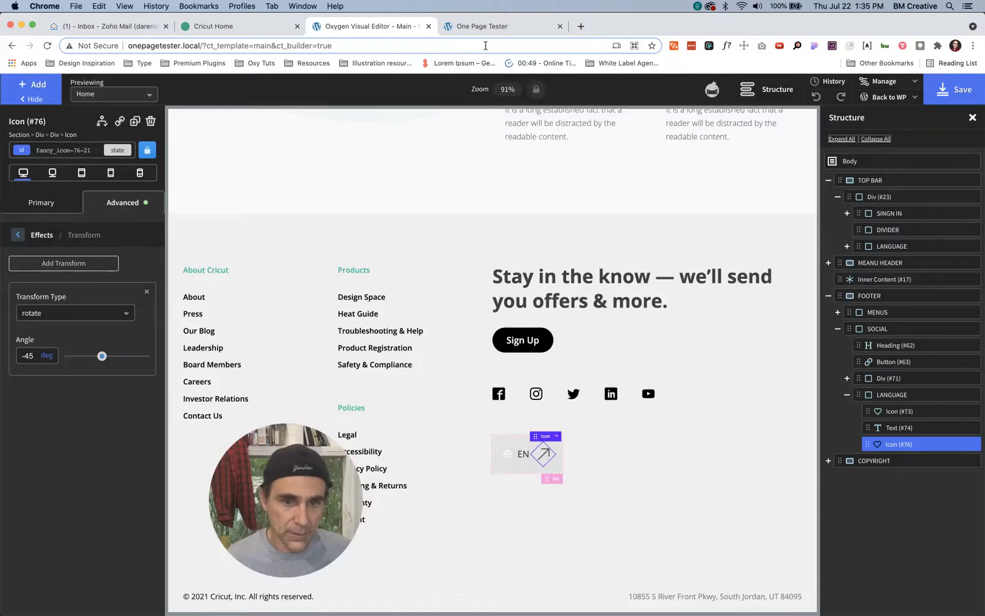
click(479, 26)
key(super+r)
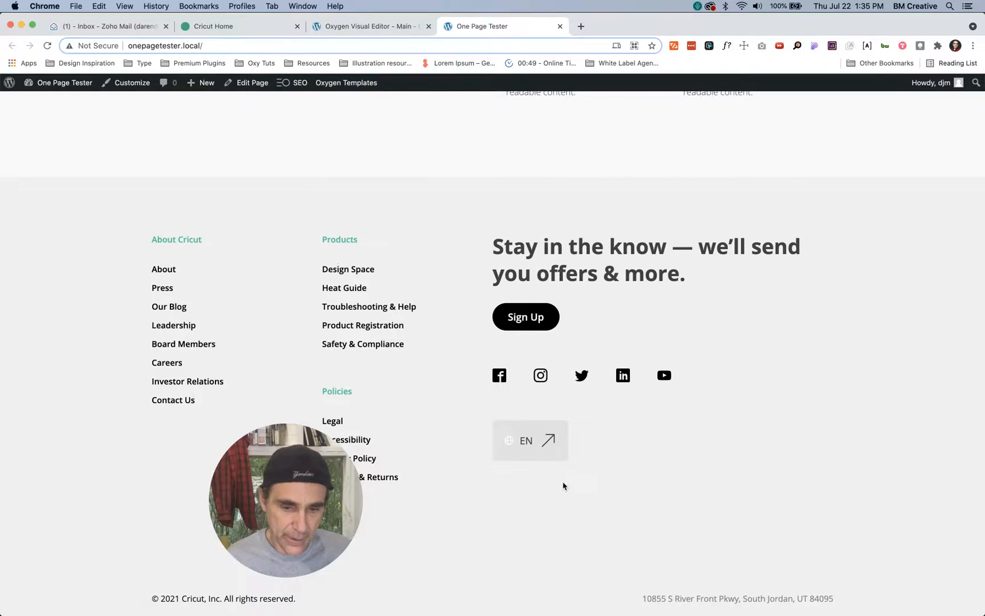
Step: Return to the Oxygen editor, set the arrow icon's size to 25 px and save the template
click(347, 26)
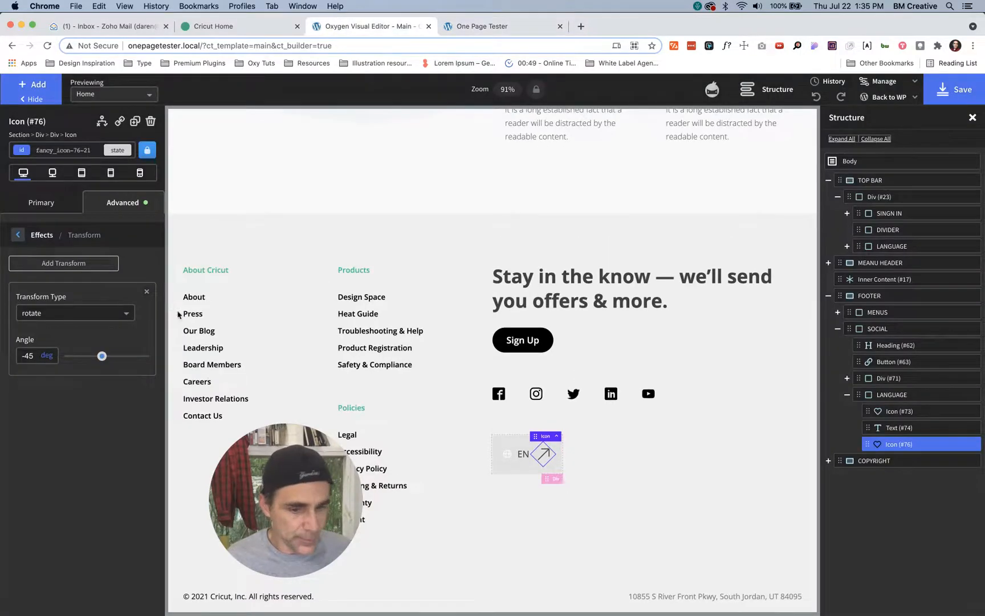
click(38, 204)
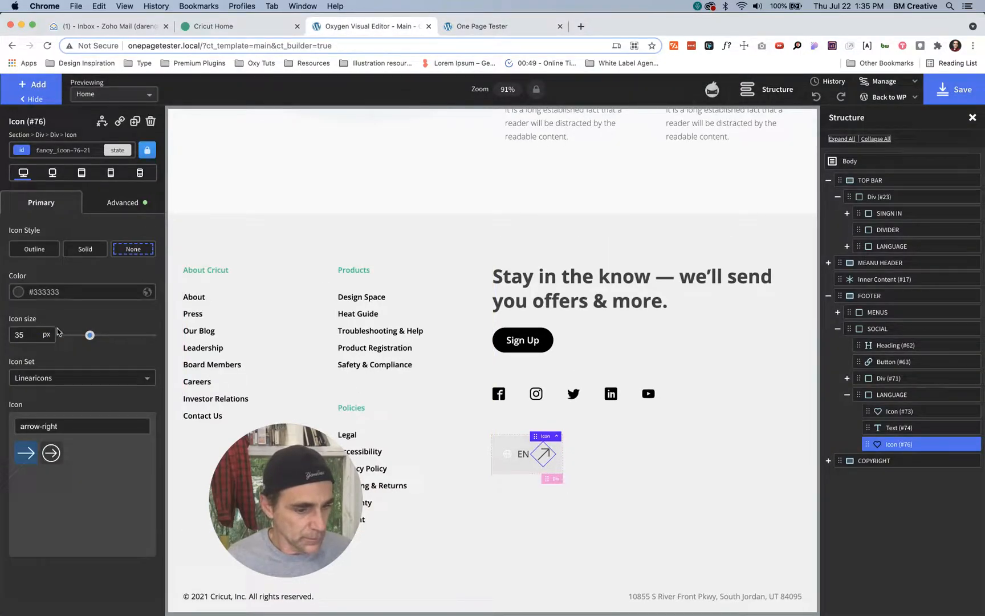
click(28, 334)
double_click(28, 334)
text(2)
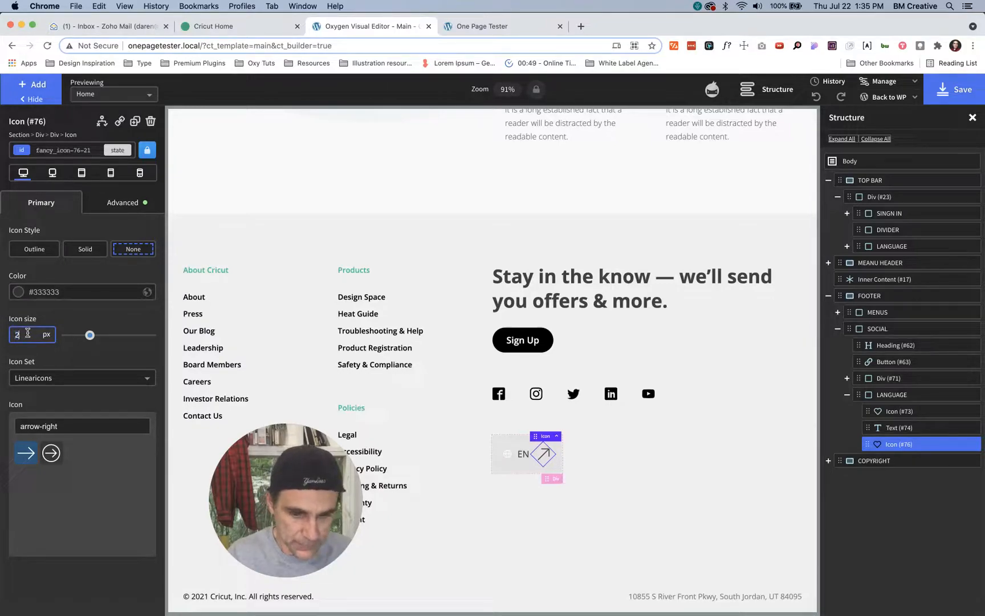
key(super+s)
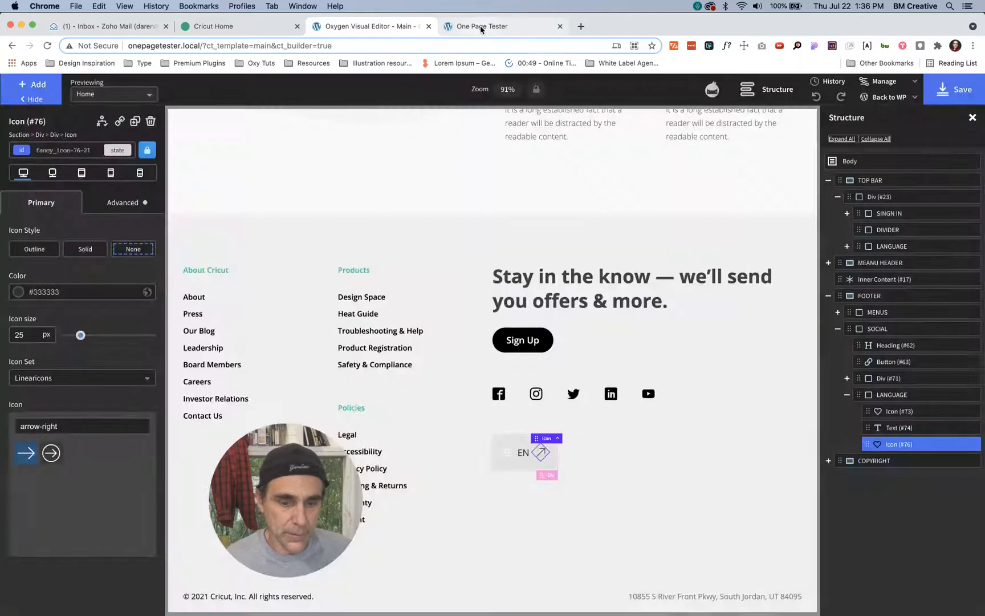
Step: Reload the One Page Tester page and compare its footer language box with the Cricut original
click(481, 27)
key(super+r)
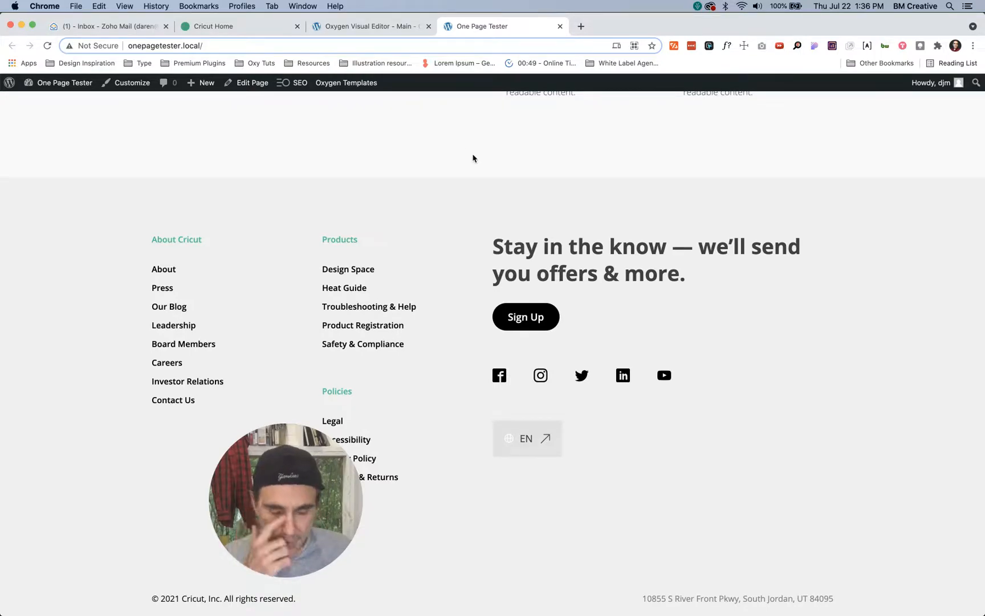
key(ctrl+shift+Tab)
key(ctrl+shift+Tab)
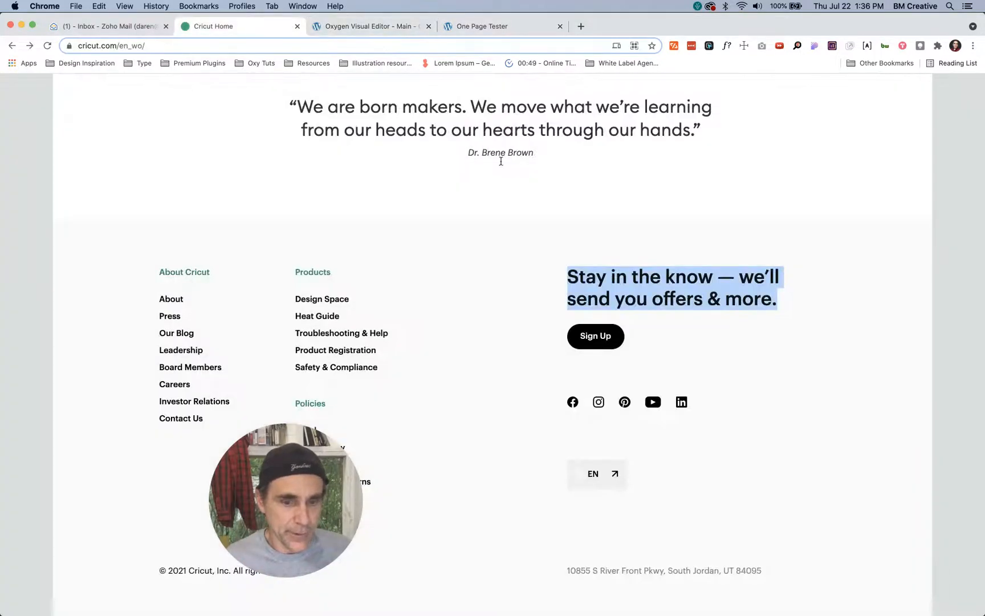
key(ctrl+Tab)
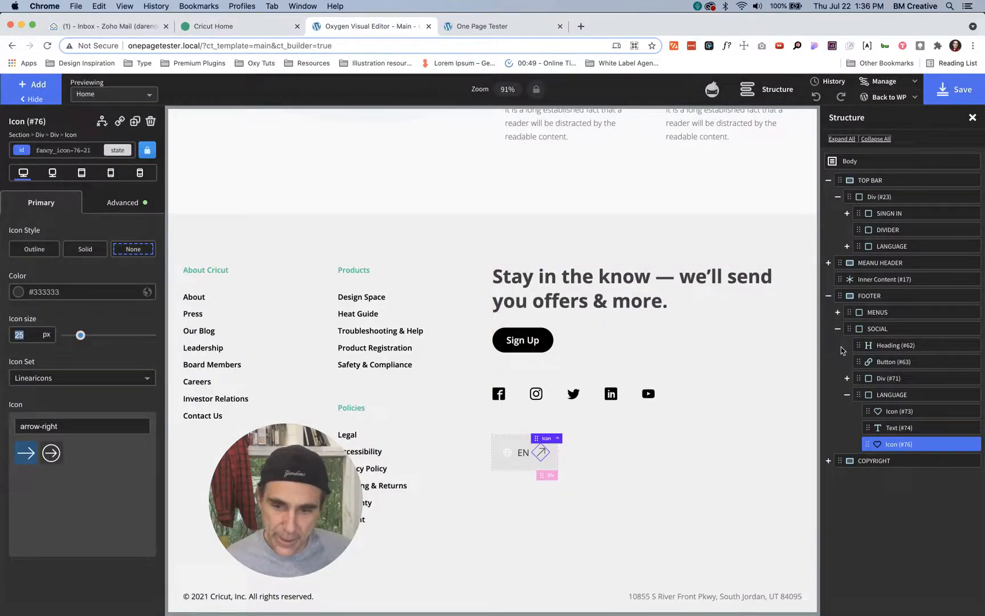
Step: Collapse the SOCIAL div in the structure and set the FOOTER section's horizontal item alignment to Space Around
click(862, 298)
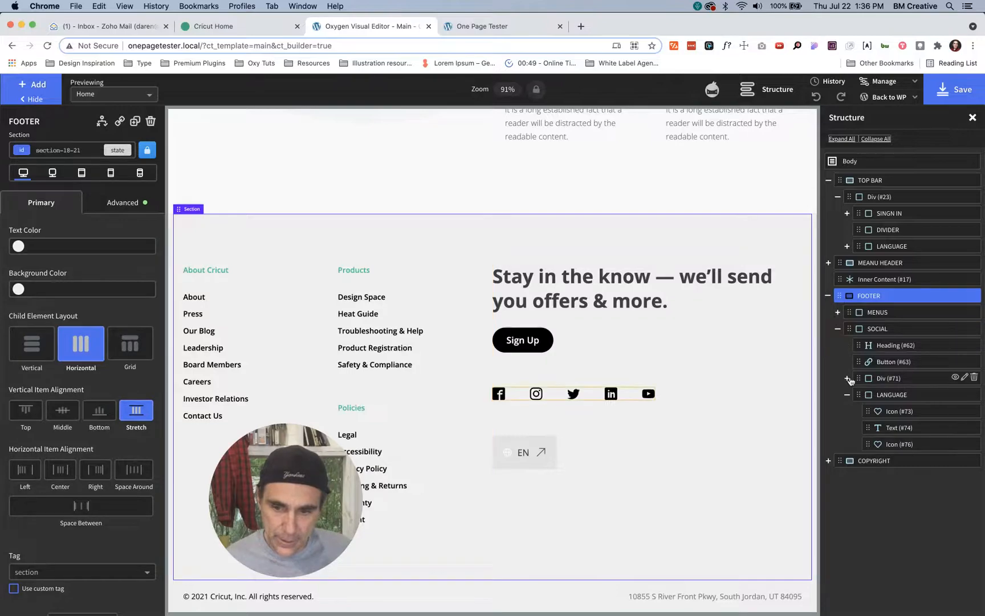
click(838, 330)
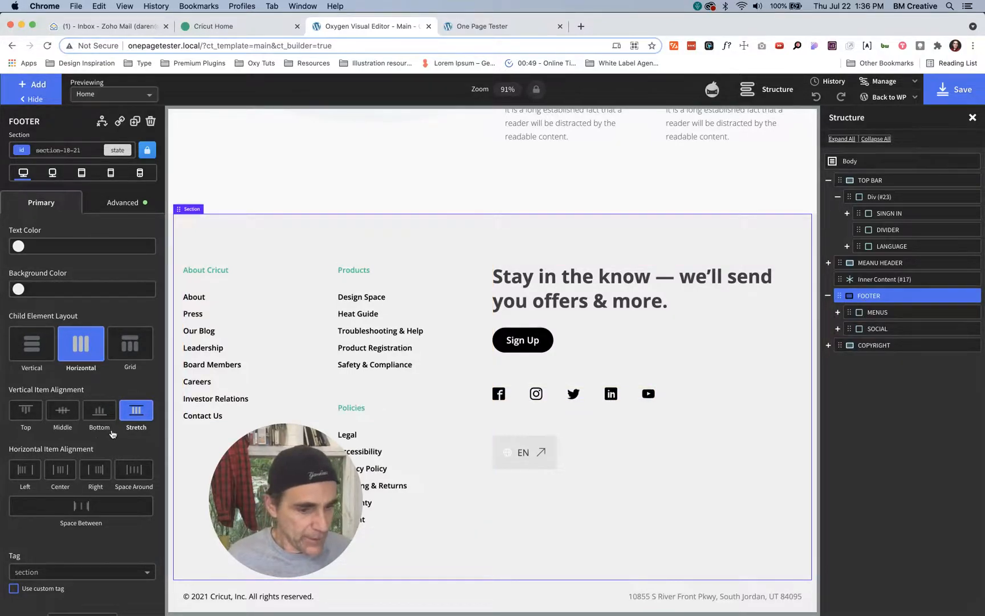
click(140, 469)
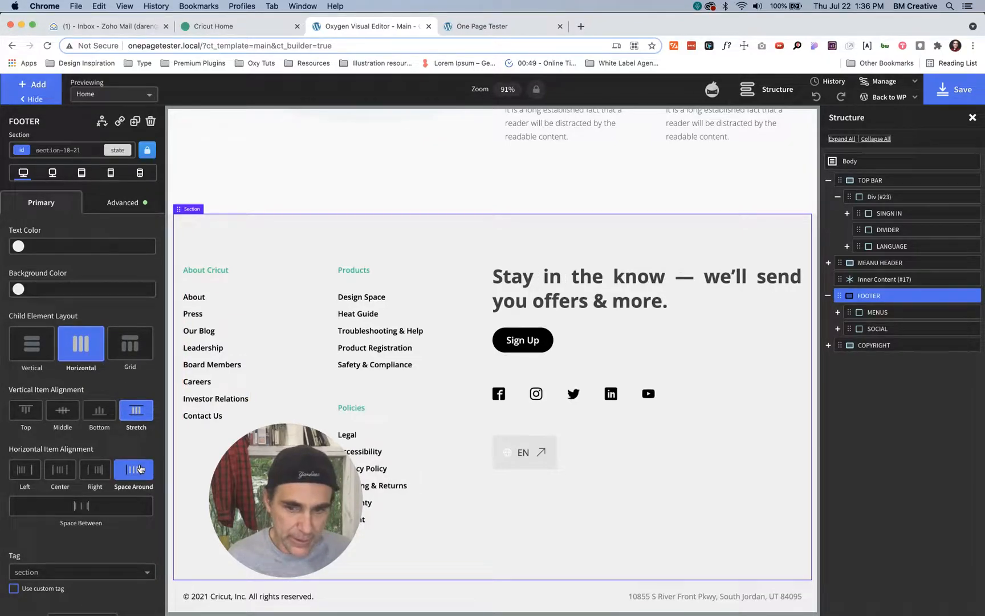
Step: Reduce the SOCIAL div's width to 40%
click(871, 330)
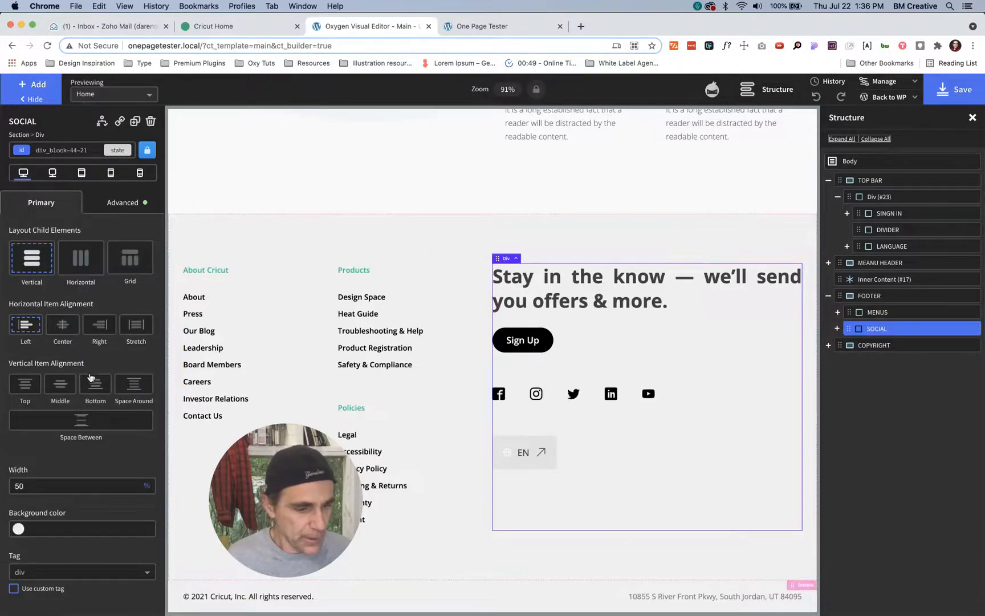
click(20, 485)
double_click(30, 486)
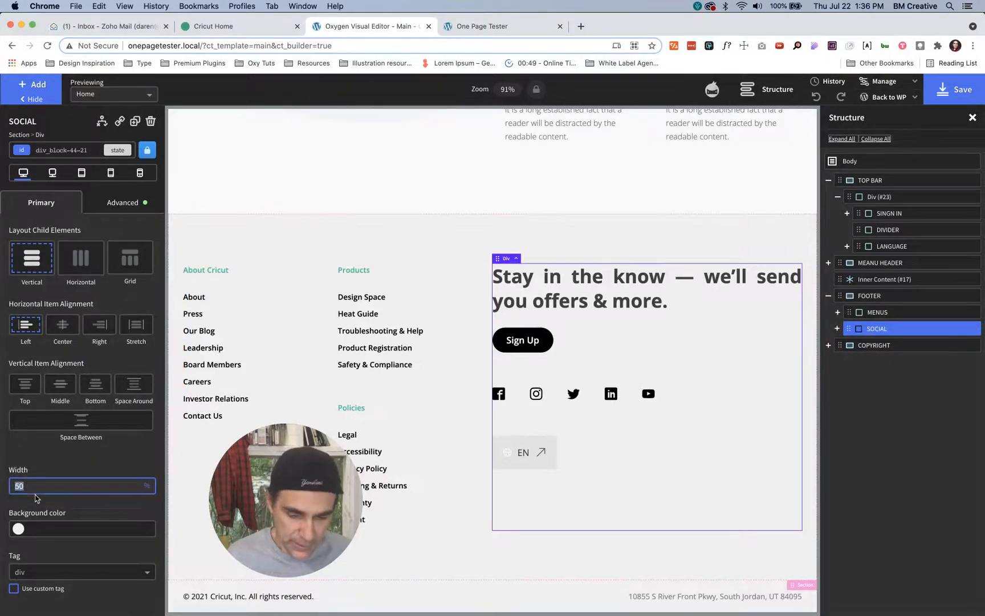
text(49)
key(Down)
key(Down)
key(Down)
key(Down)
key(Down)
key(Down)
key(Down)
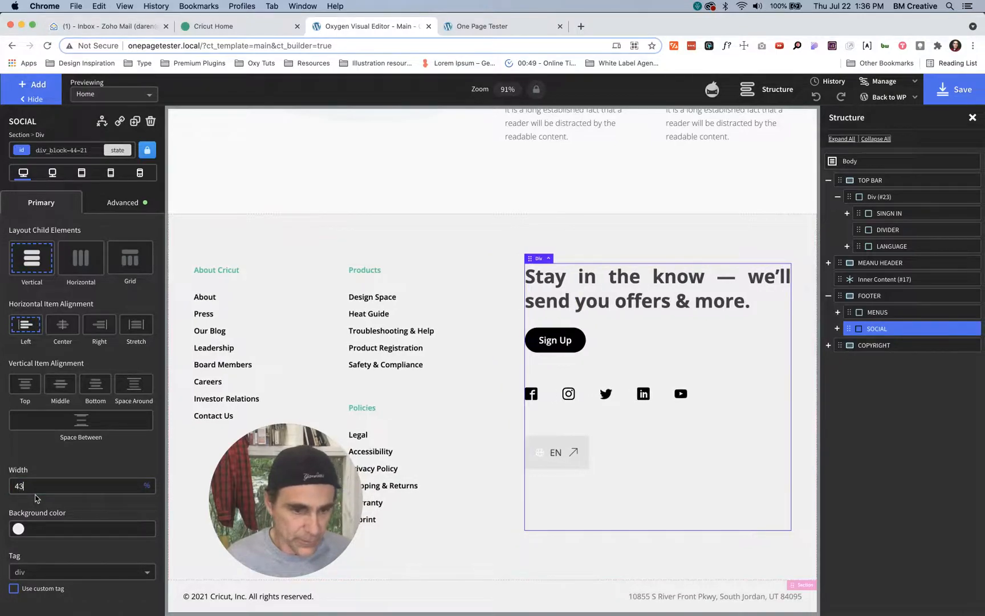
key(Down)
key(Down)
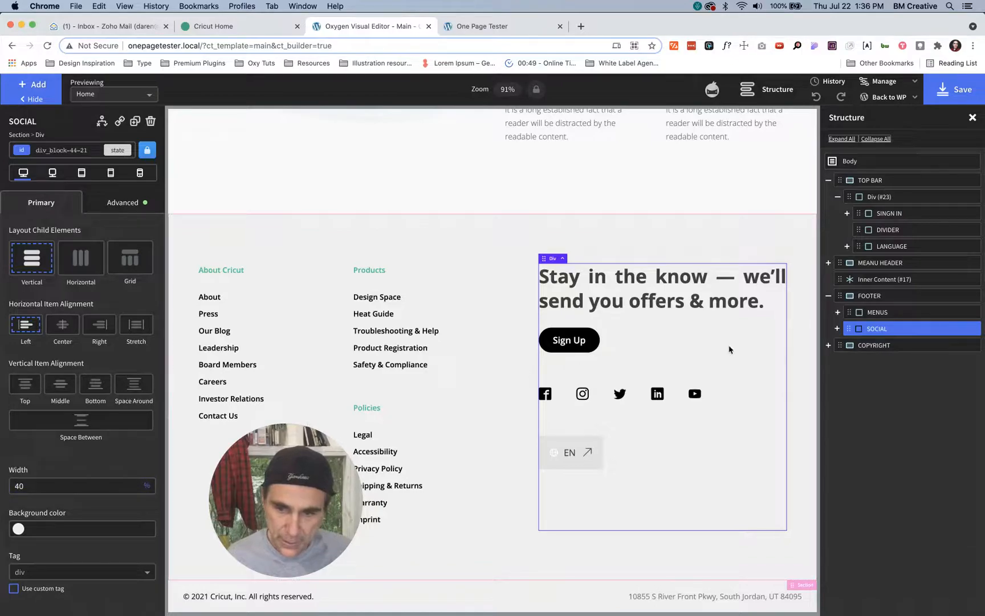
Step: Try Right as the FOOTER section's horizontal item alignment and restore Space Around
click(855, 302)
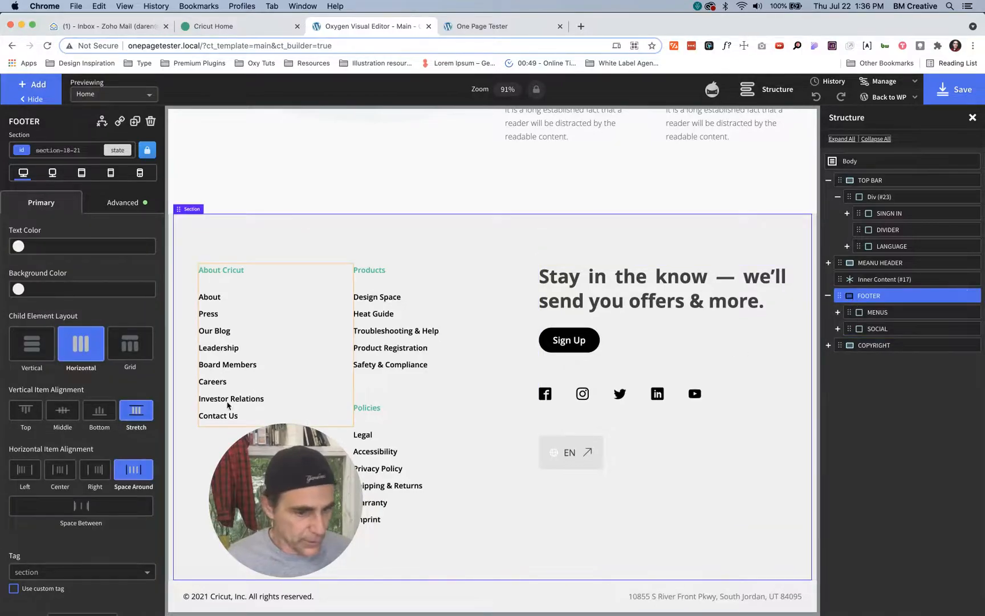
click(128, 477)
click(96, 470)
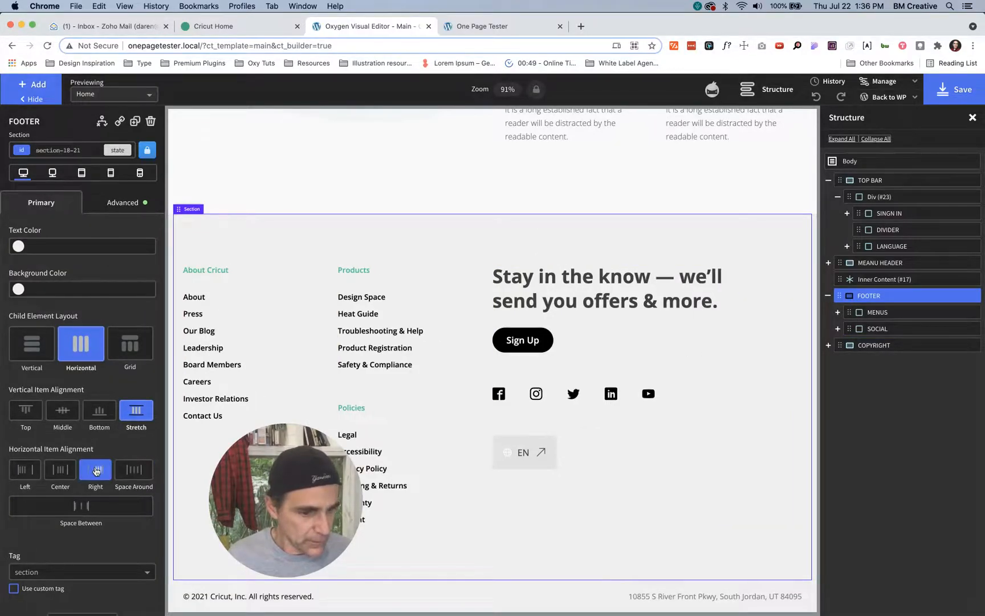
click(132, 469)
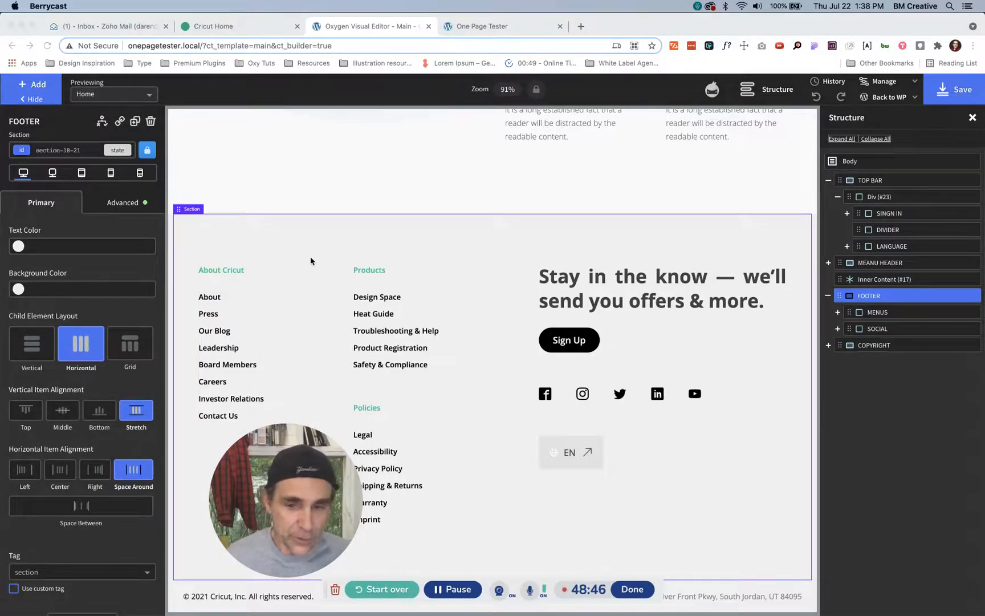
Step: Reduce the SOCIAL div's width further to 37%
click(878, 330)
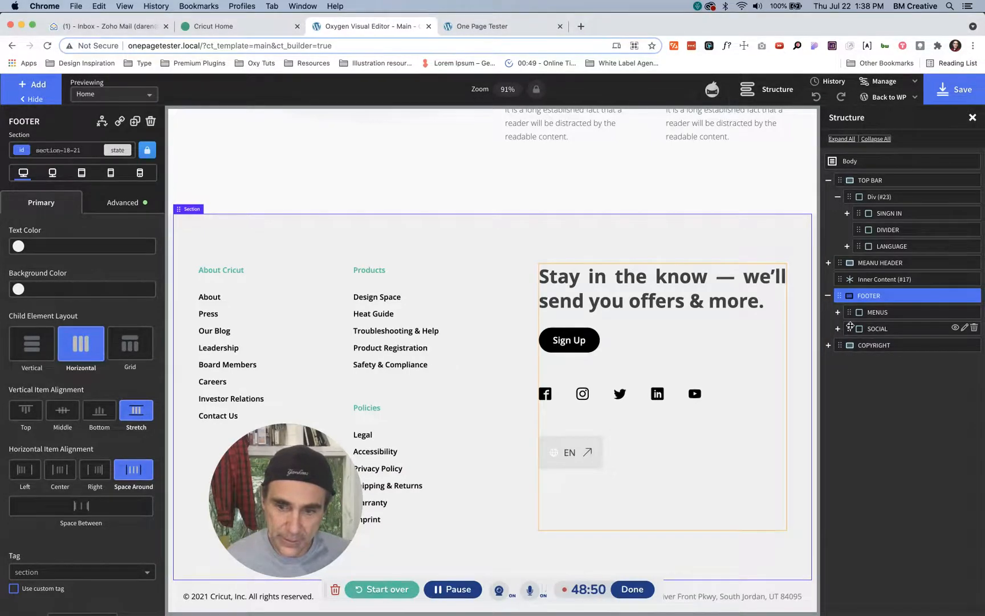
click(879, 329)
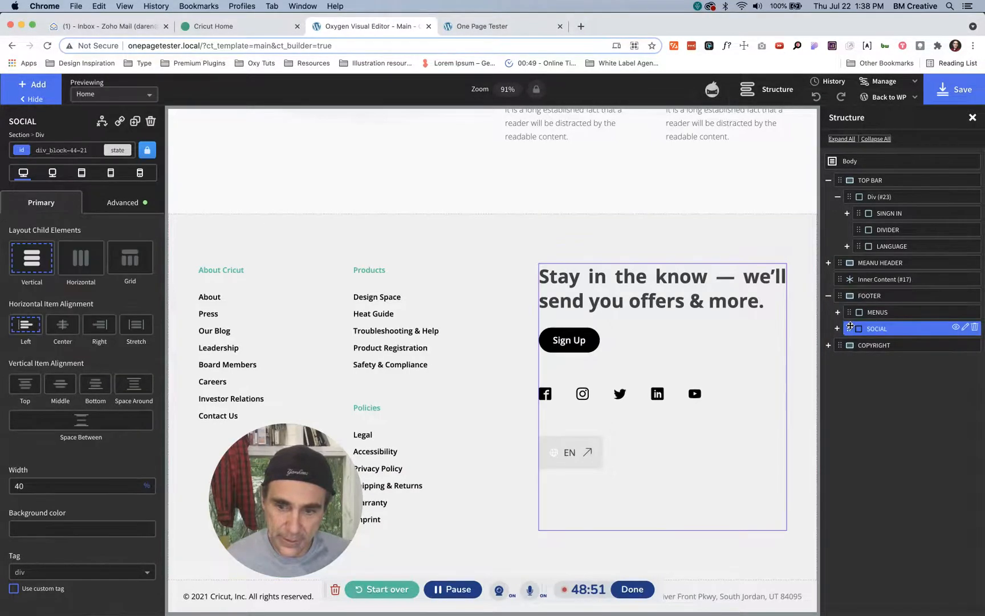
click(57, 486)
key(Down)
key(Down)
key(Down)
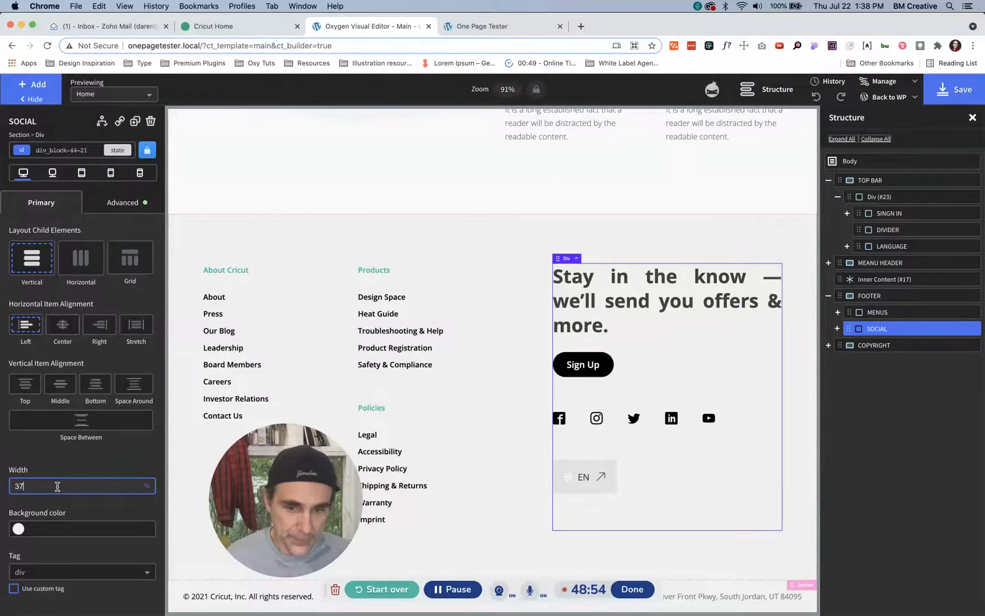
Step: Set the SOCIAL div's width to 38% and left-align the text of its "Stay in the know" heading
key(Up)
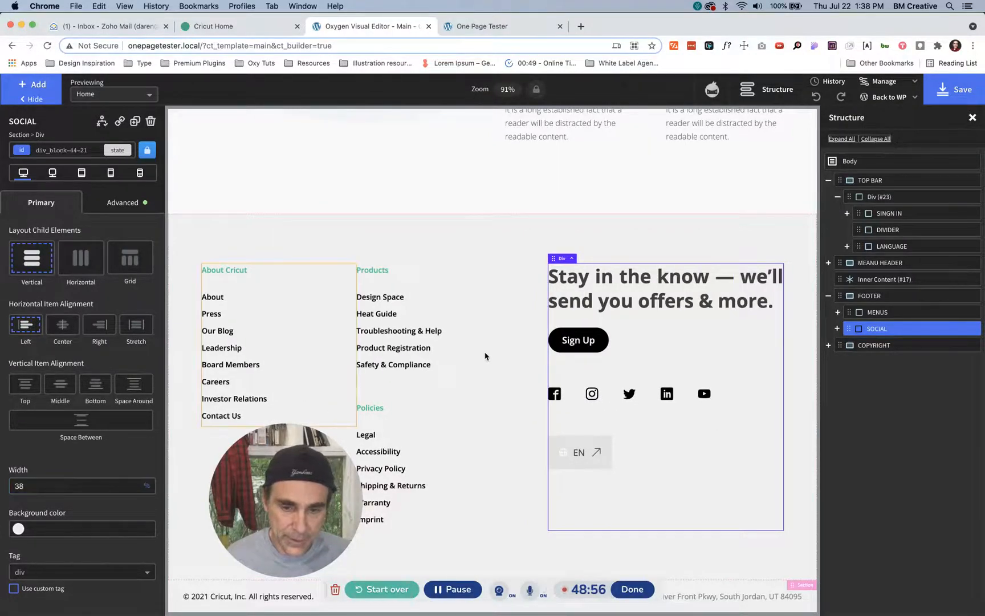
click(600, 304)
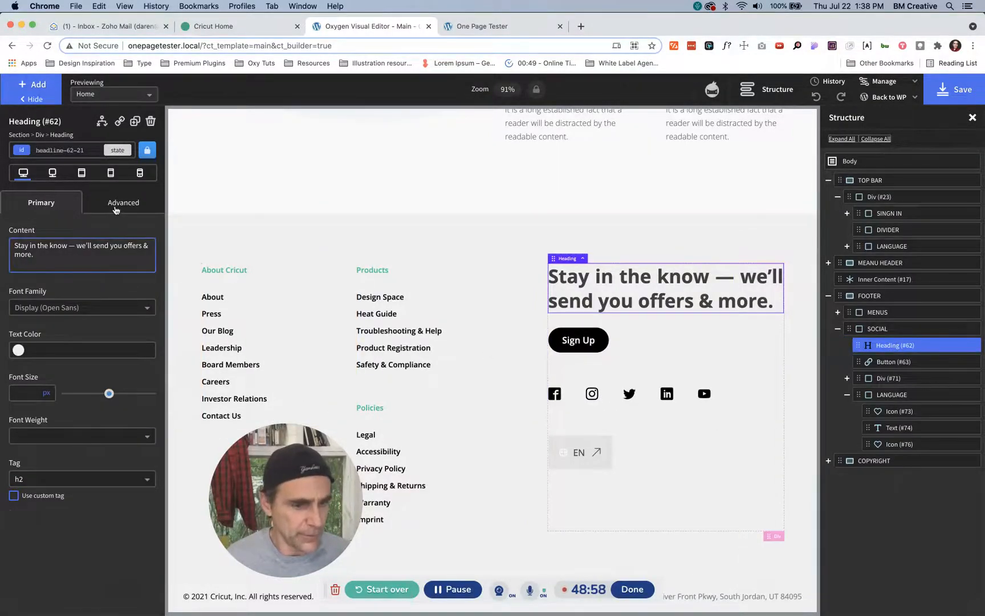
click(116, 206)
click(66, 318)
click(25, 413)
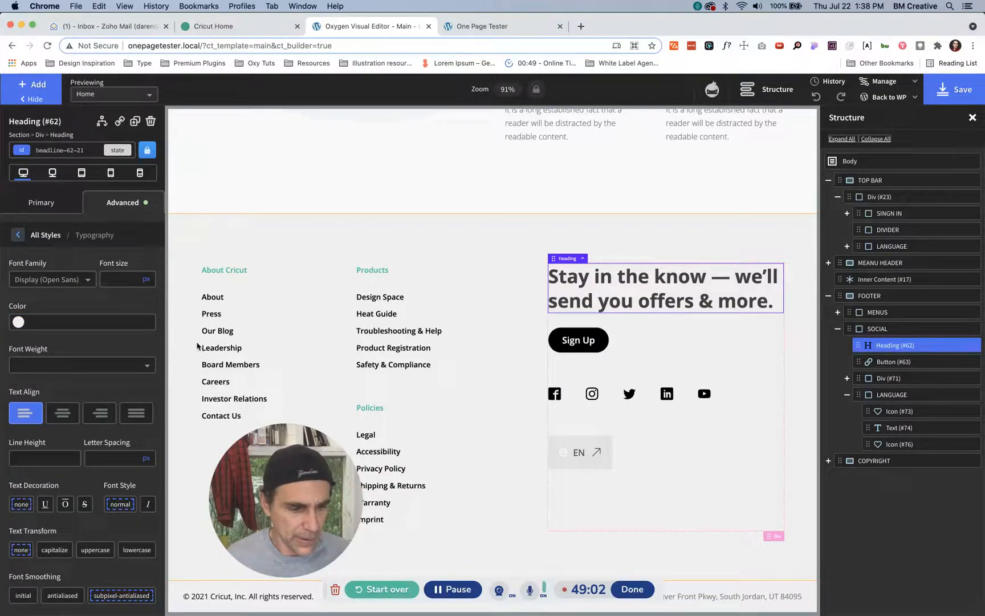
Step: Try reducing the SOCIAL div's width to 35% and compare the column with the original Cricut footer
click(866, 331)
click(47, 486)
key(BackSpace)
text(7)
key(Down)
key(Down)
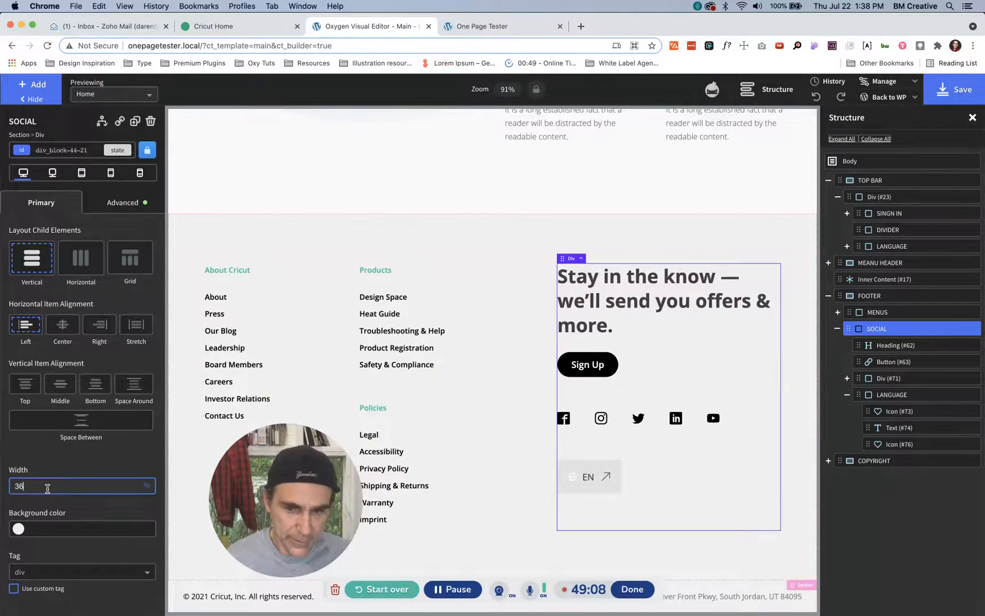
key(ctrl+shift+Tab)
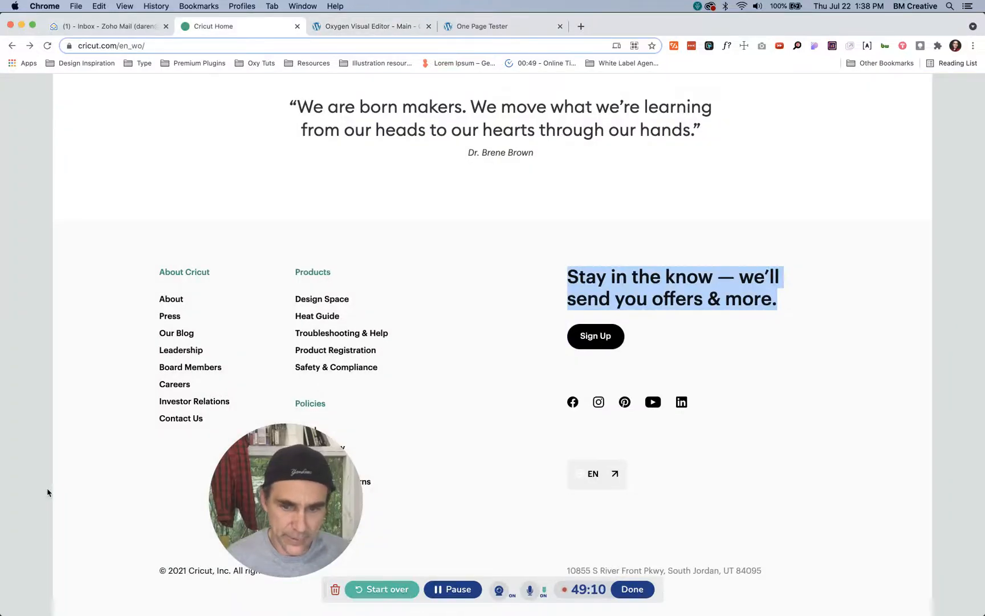
key(ctrl+Tab)
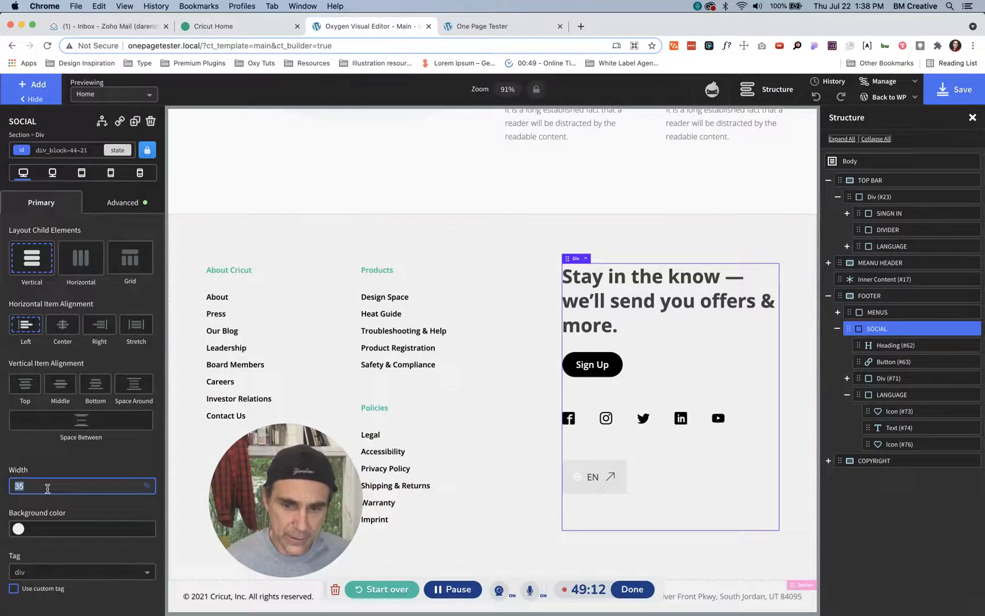
Step: Restore the SOCIAL div's width to 38% and collapse the div in the structure
key(Up)
key(Up)
key(Up)
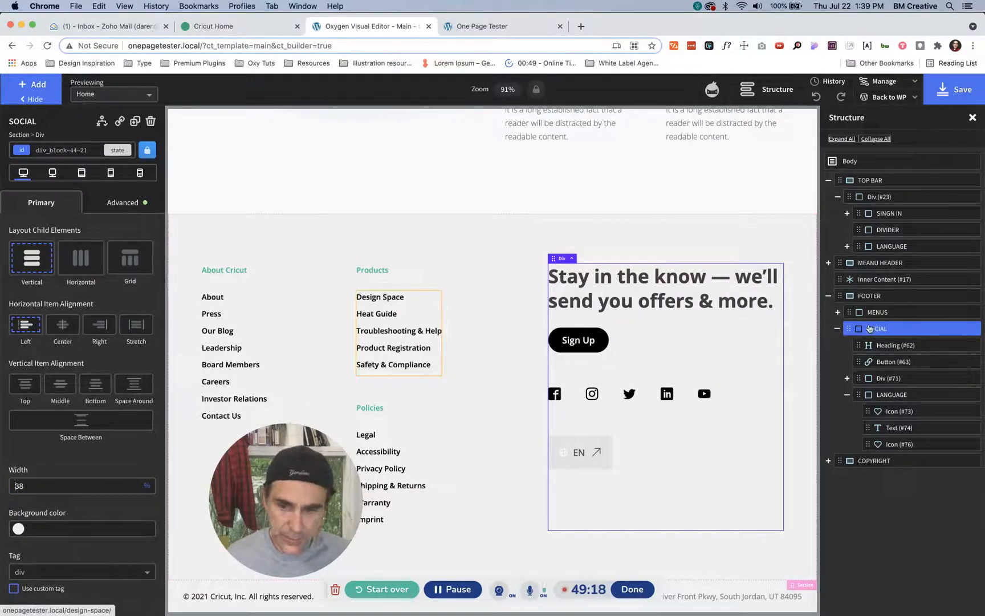
click(837, 329)
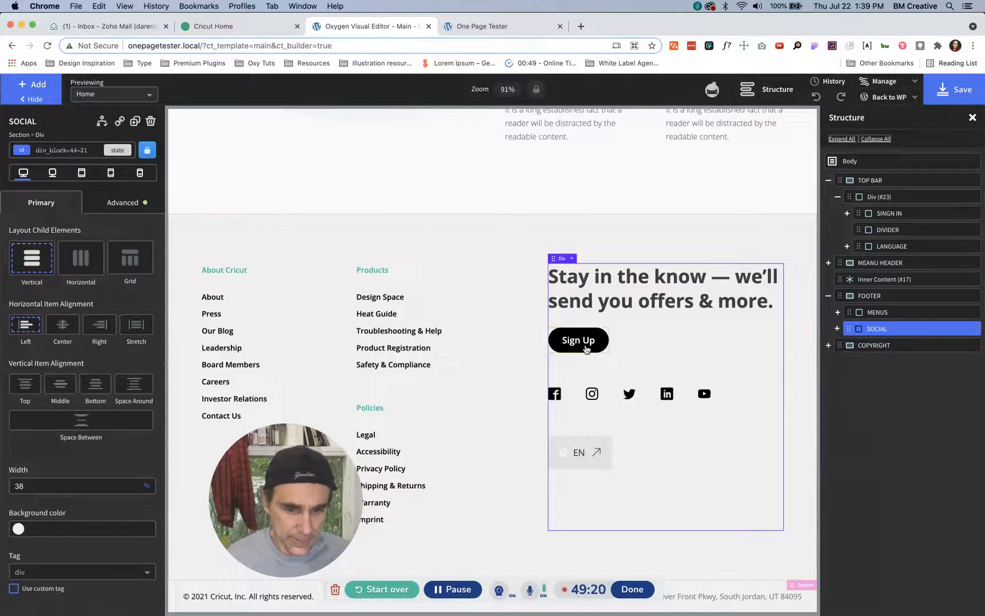